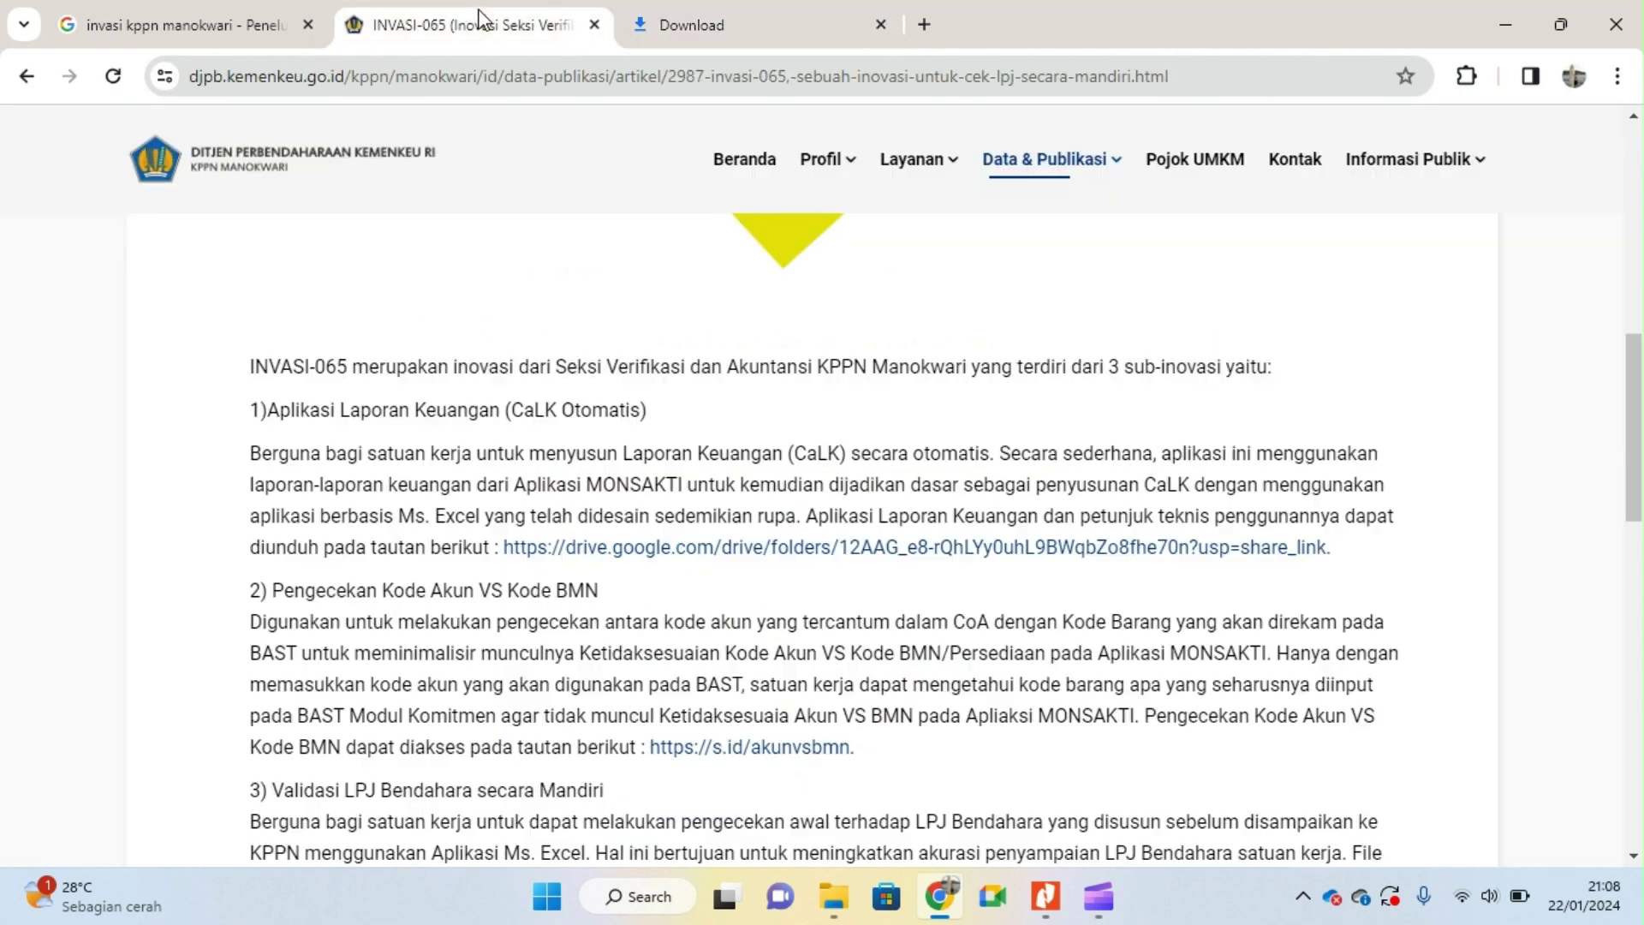
Step: Open the CaLK application's Drive link in a new tab, and load bit.ly/invasi065 in another and follow its Pengalihan Link
right_click(670, 546)
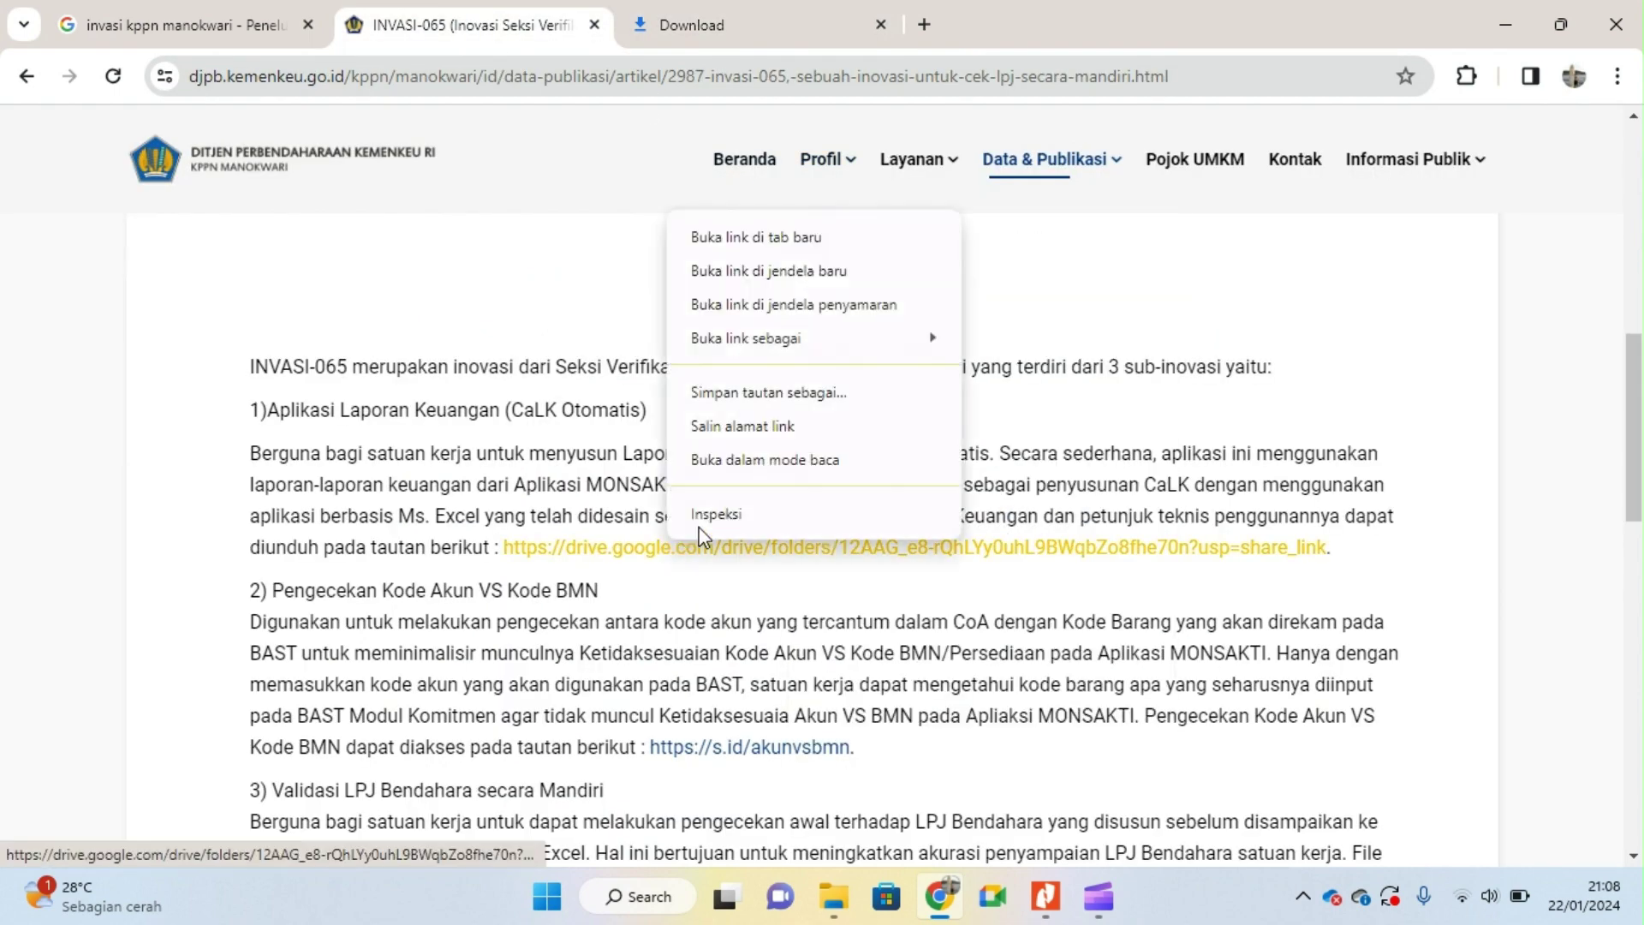
click(776, 246)
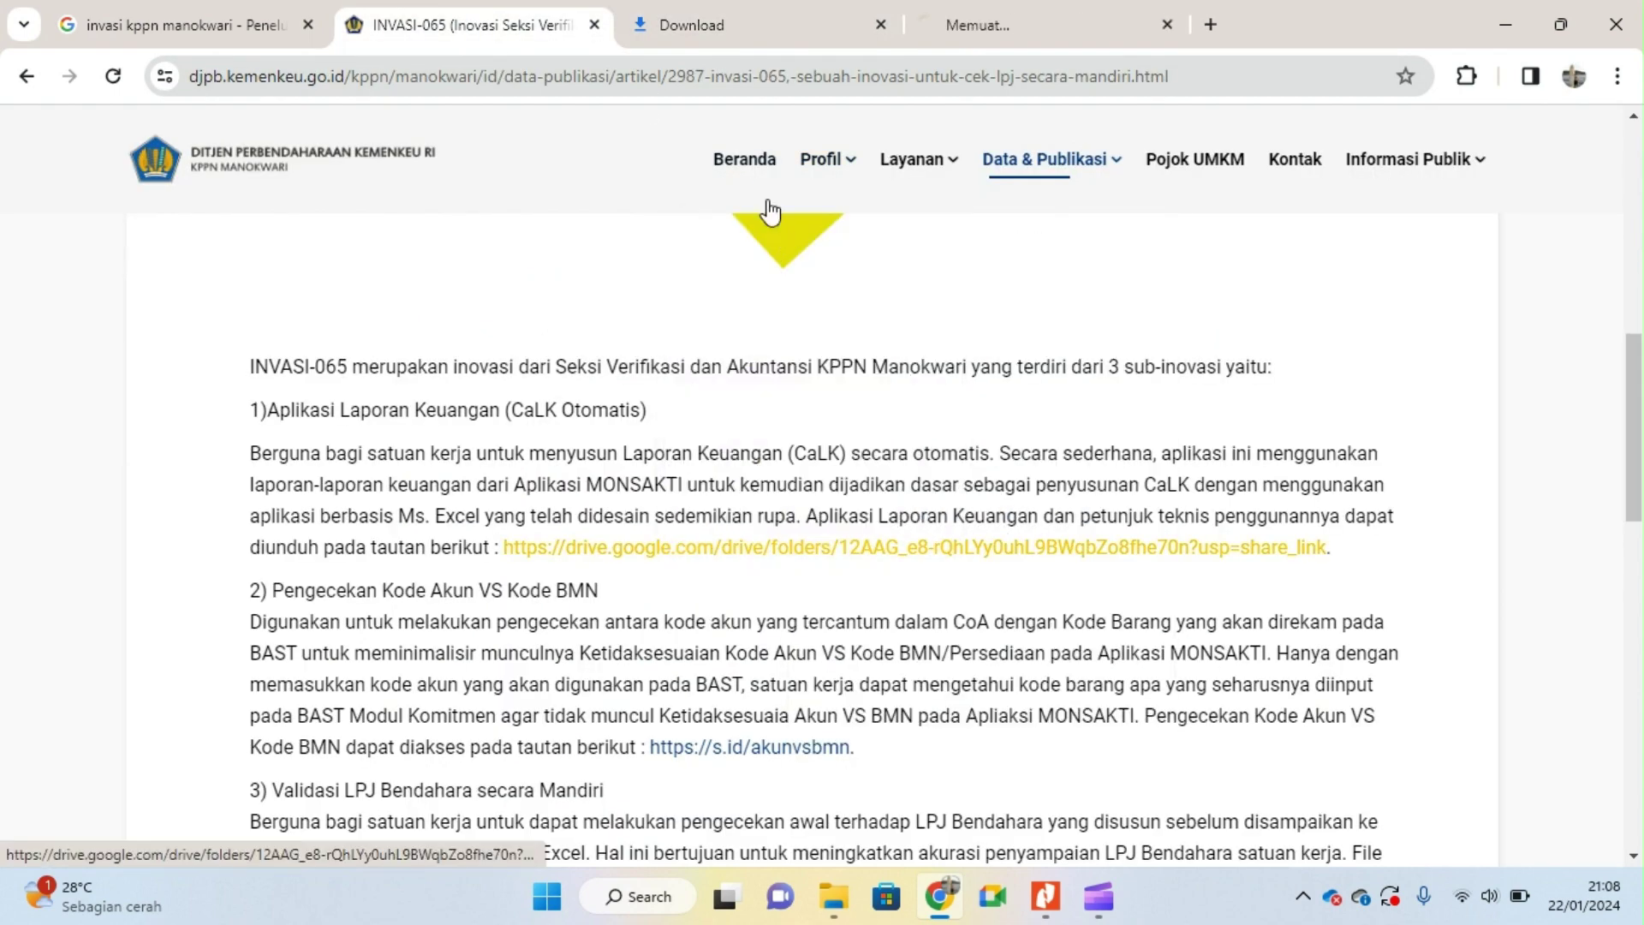
click(1202, 28)
text(bit.ly/invasi065)
key(Return)
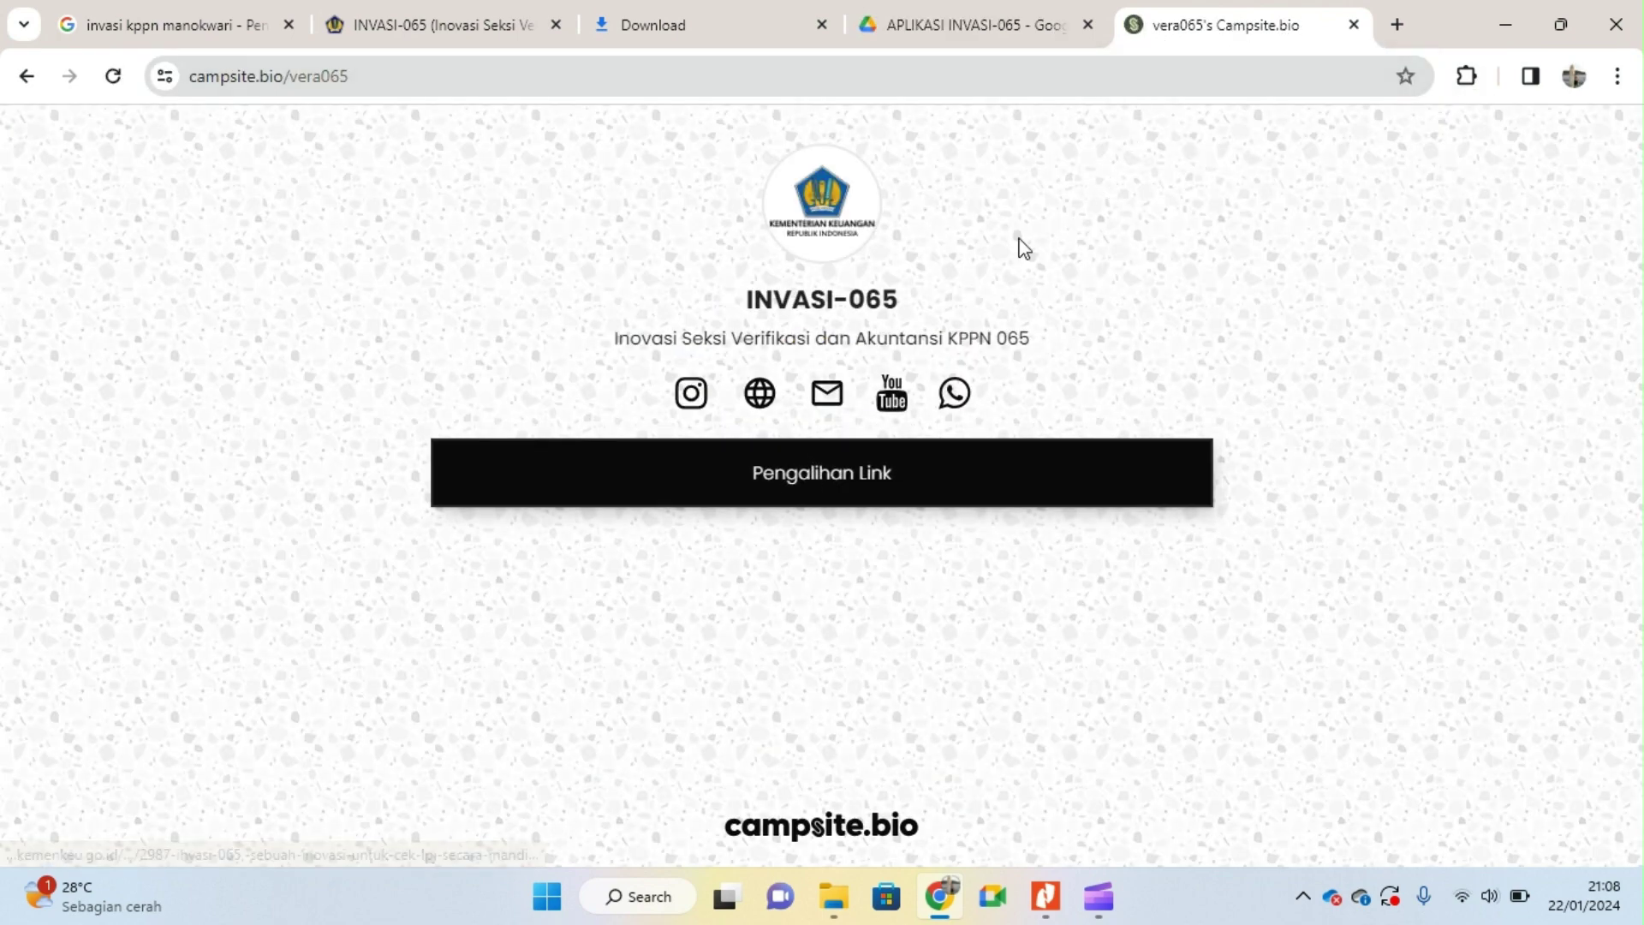
click(838, 495)
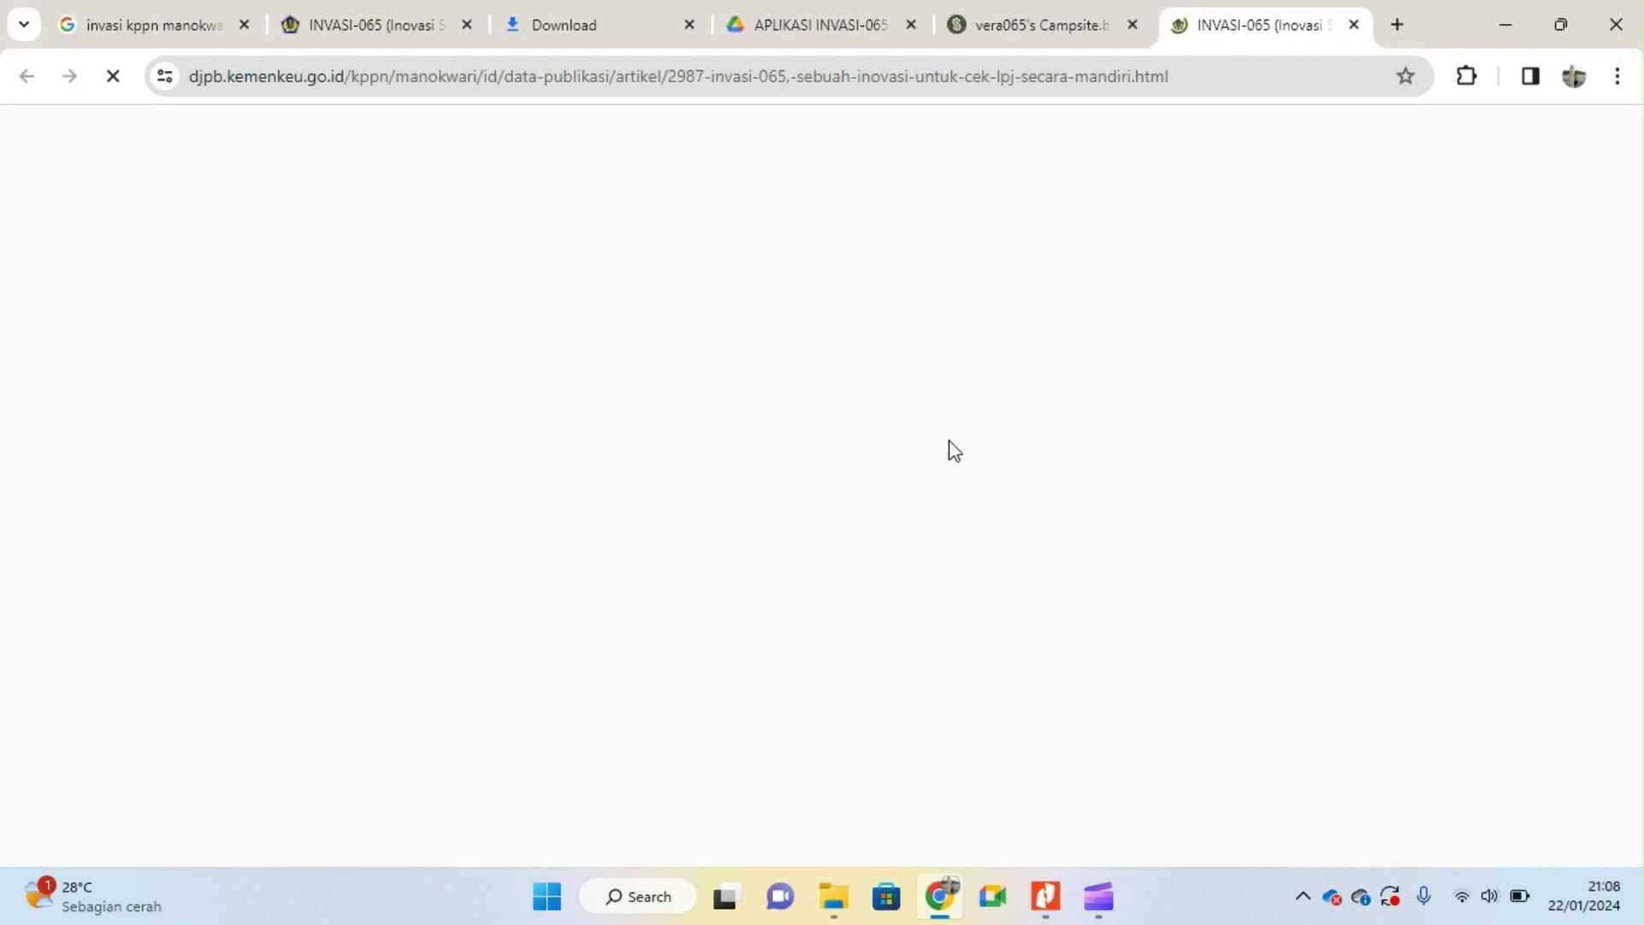
Step: Open the Drive folder linked under Aplikasi Laporan Keuangan (CaLK Otomatis) in the article and dismiss the storage warning
scroll(949, 440, down, 10)
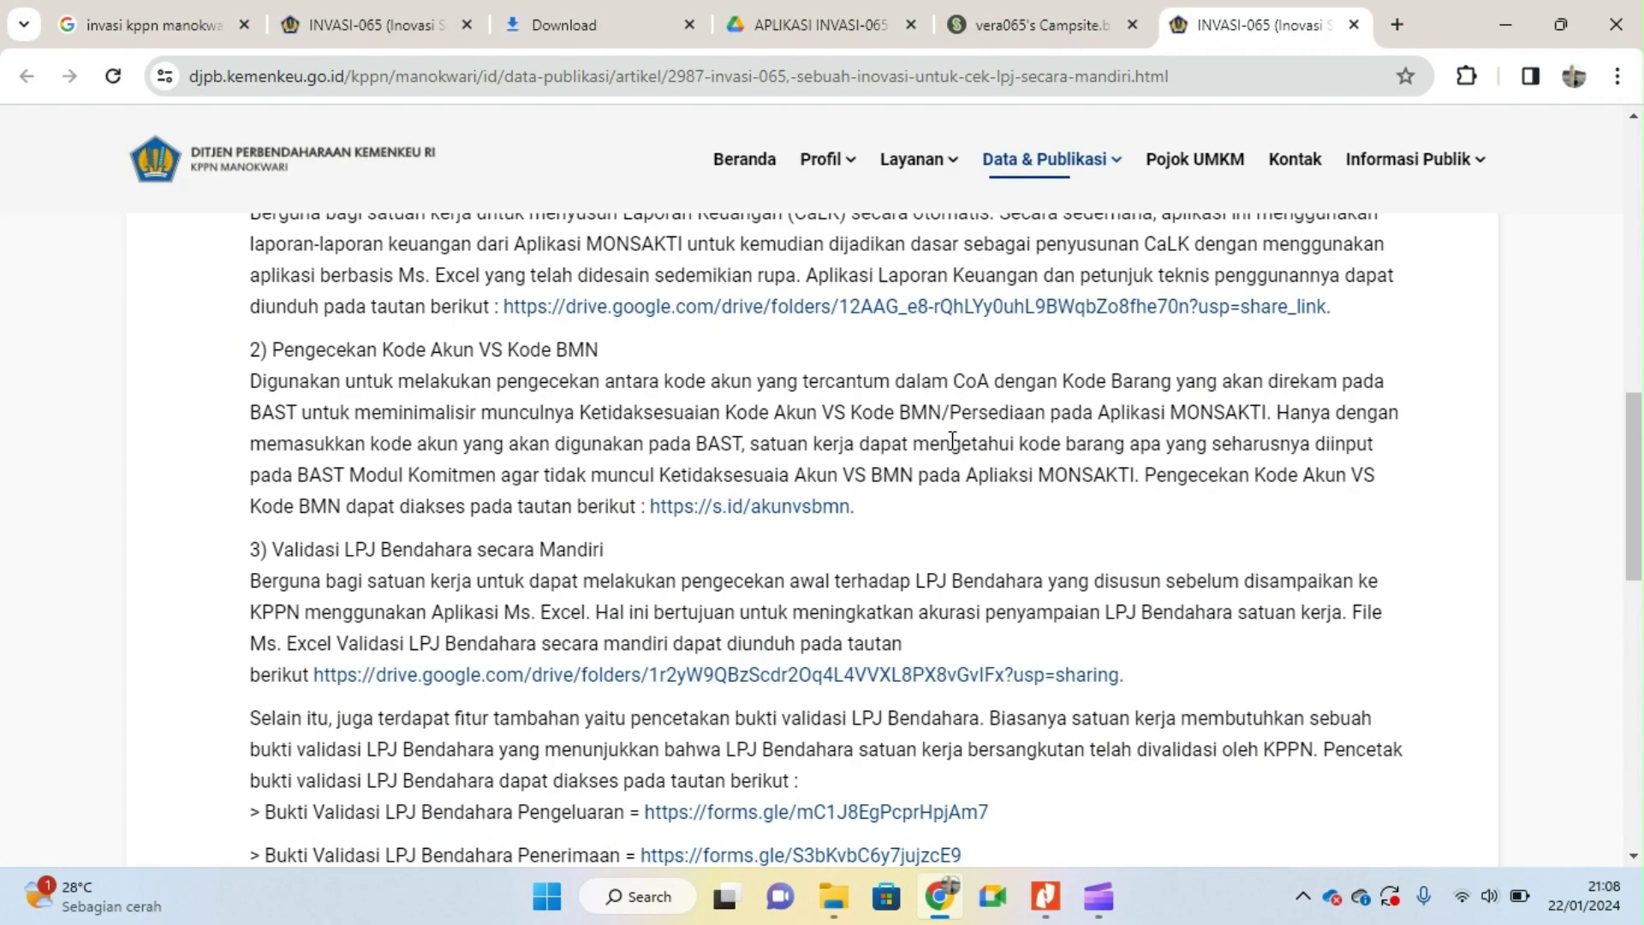
scroll(819, 380, up, 3)
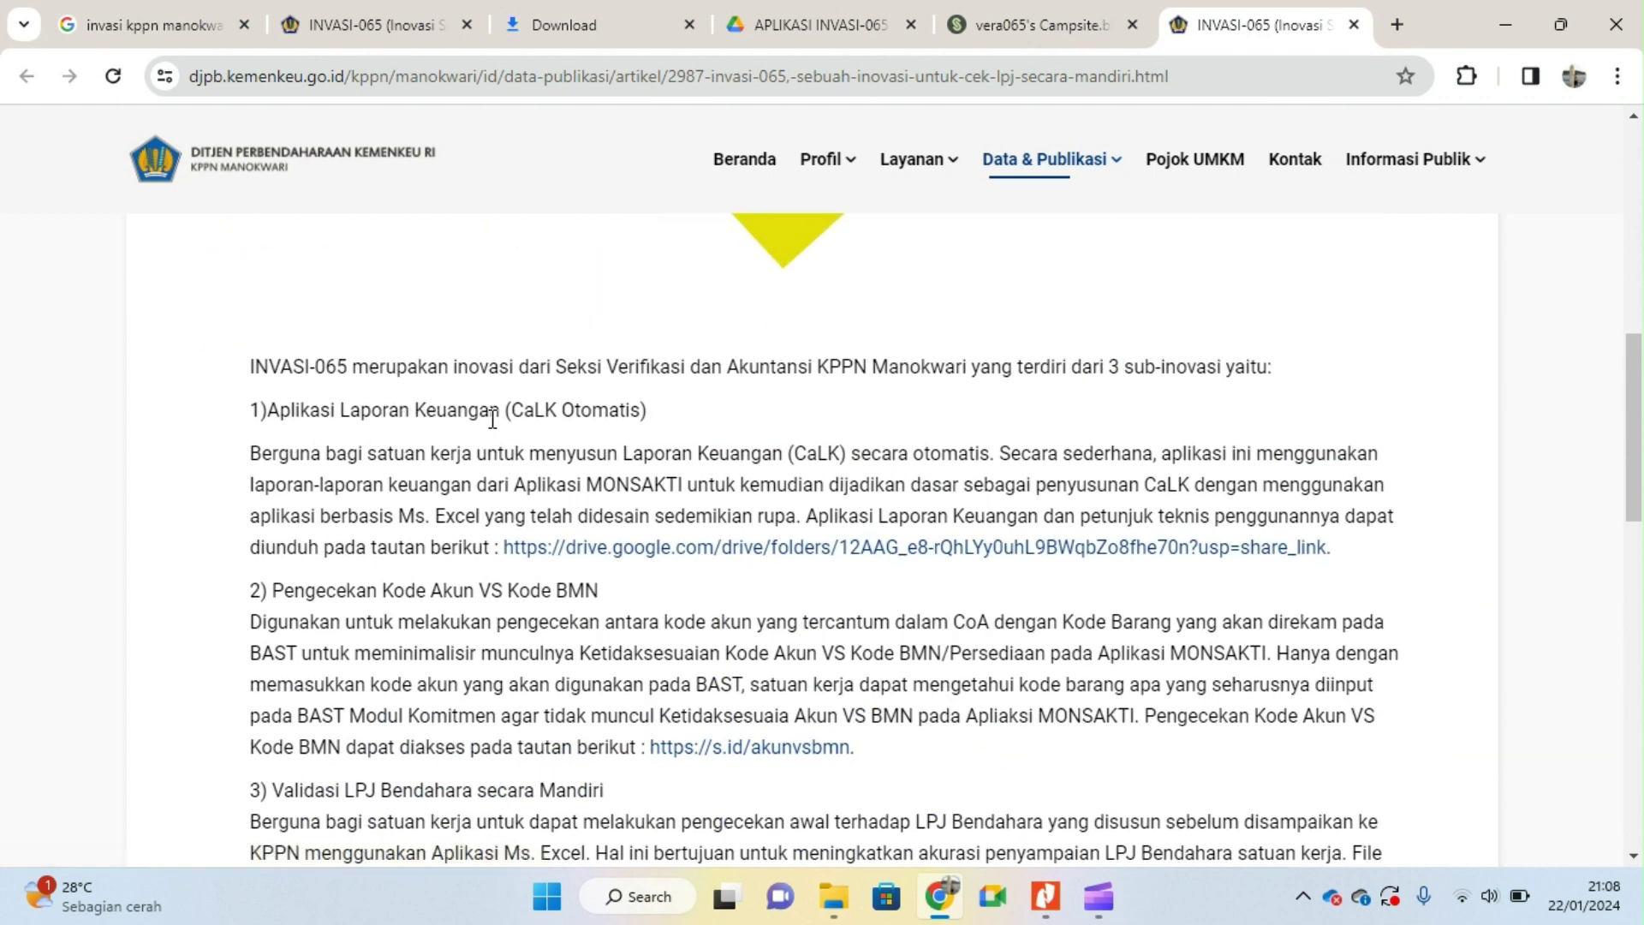
click(789, 548)
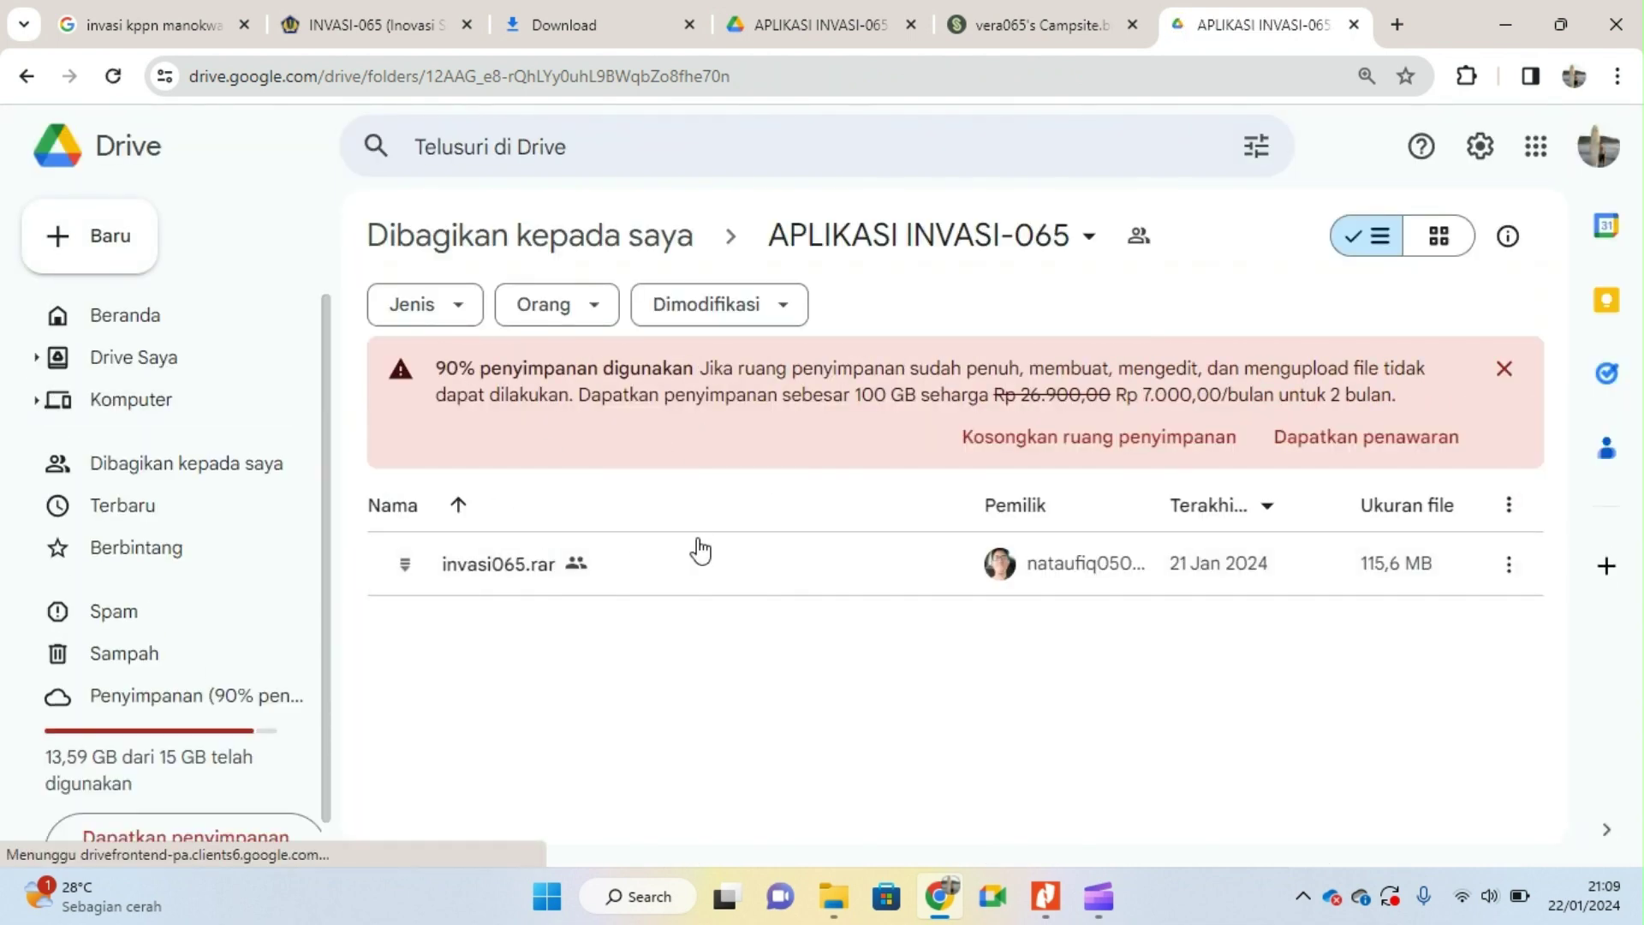
click(1503, 369)
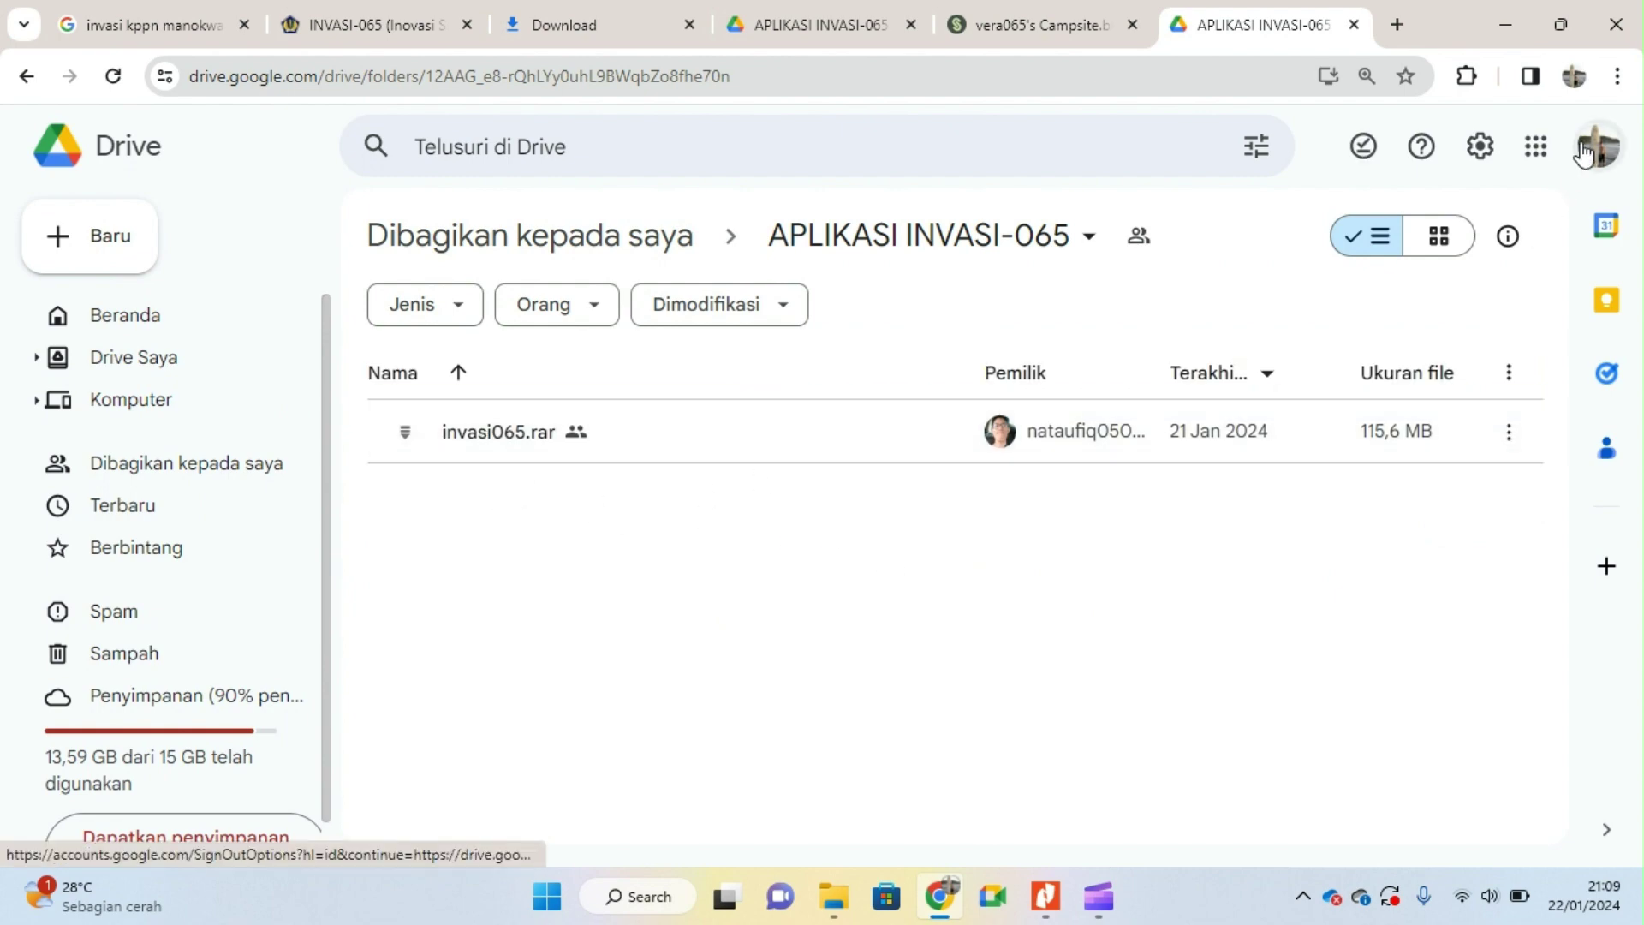
Step: Switch to File Explorer's inovasi folder, extract the invasi065 archive there with WinRAR, and open the extracted invasi065 folder
click(957, 895)
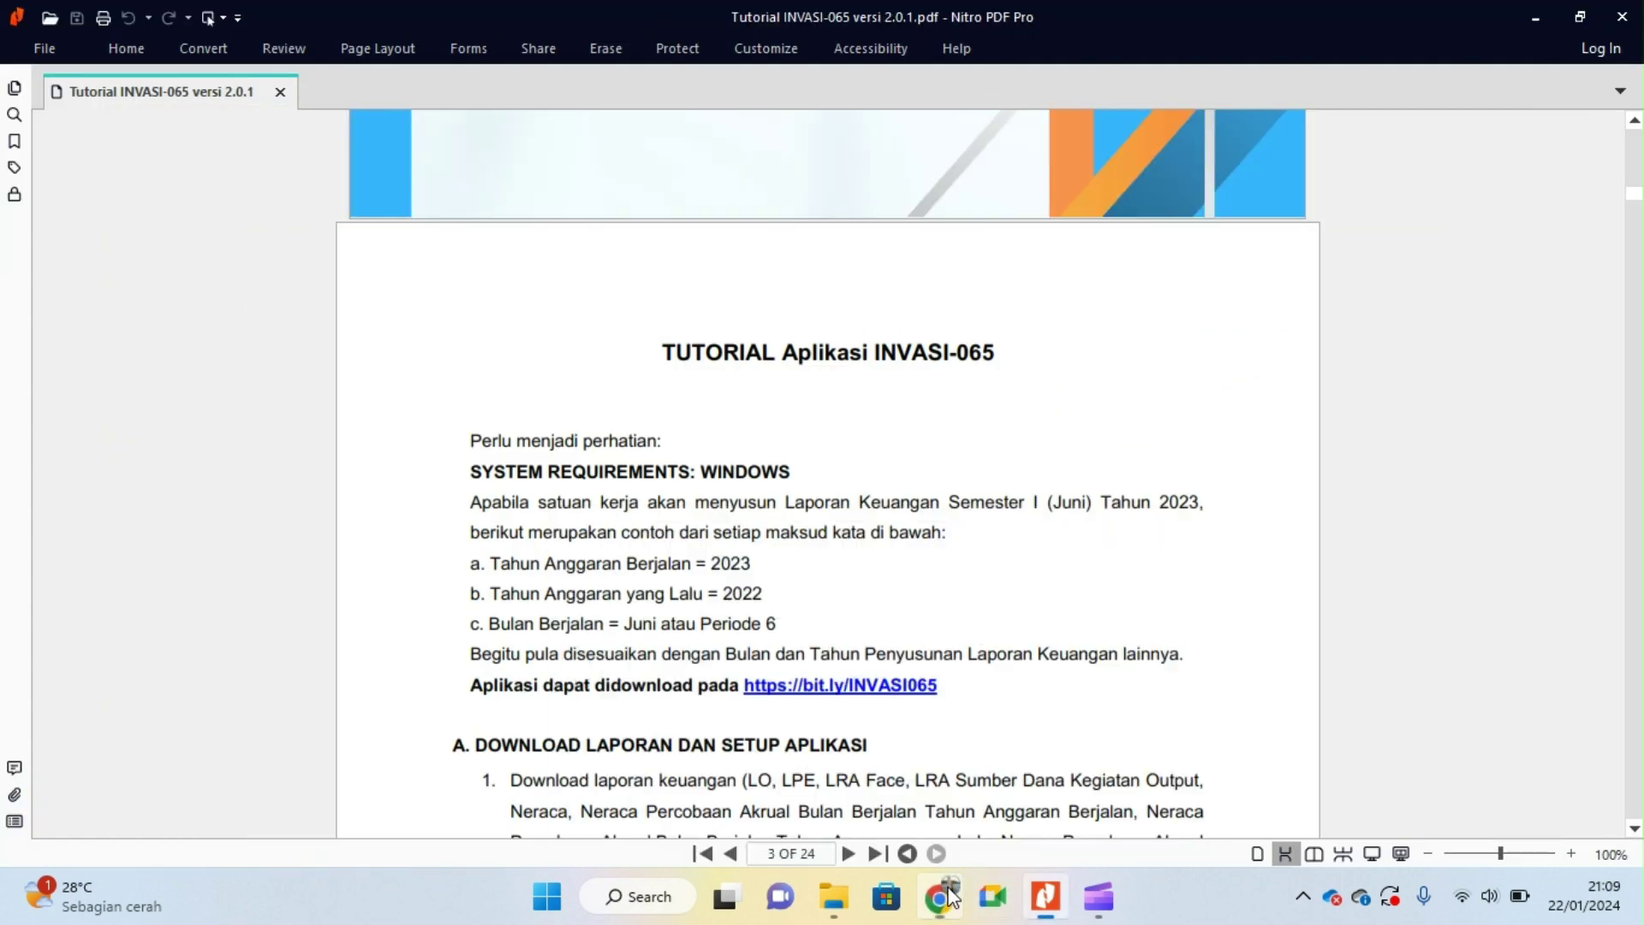
mouse_move(834, 897)
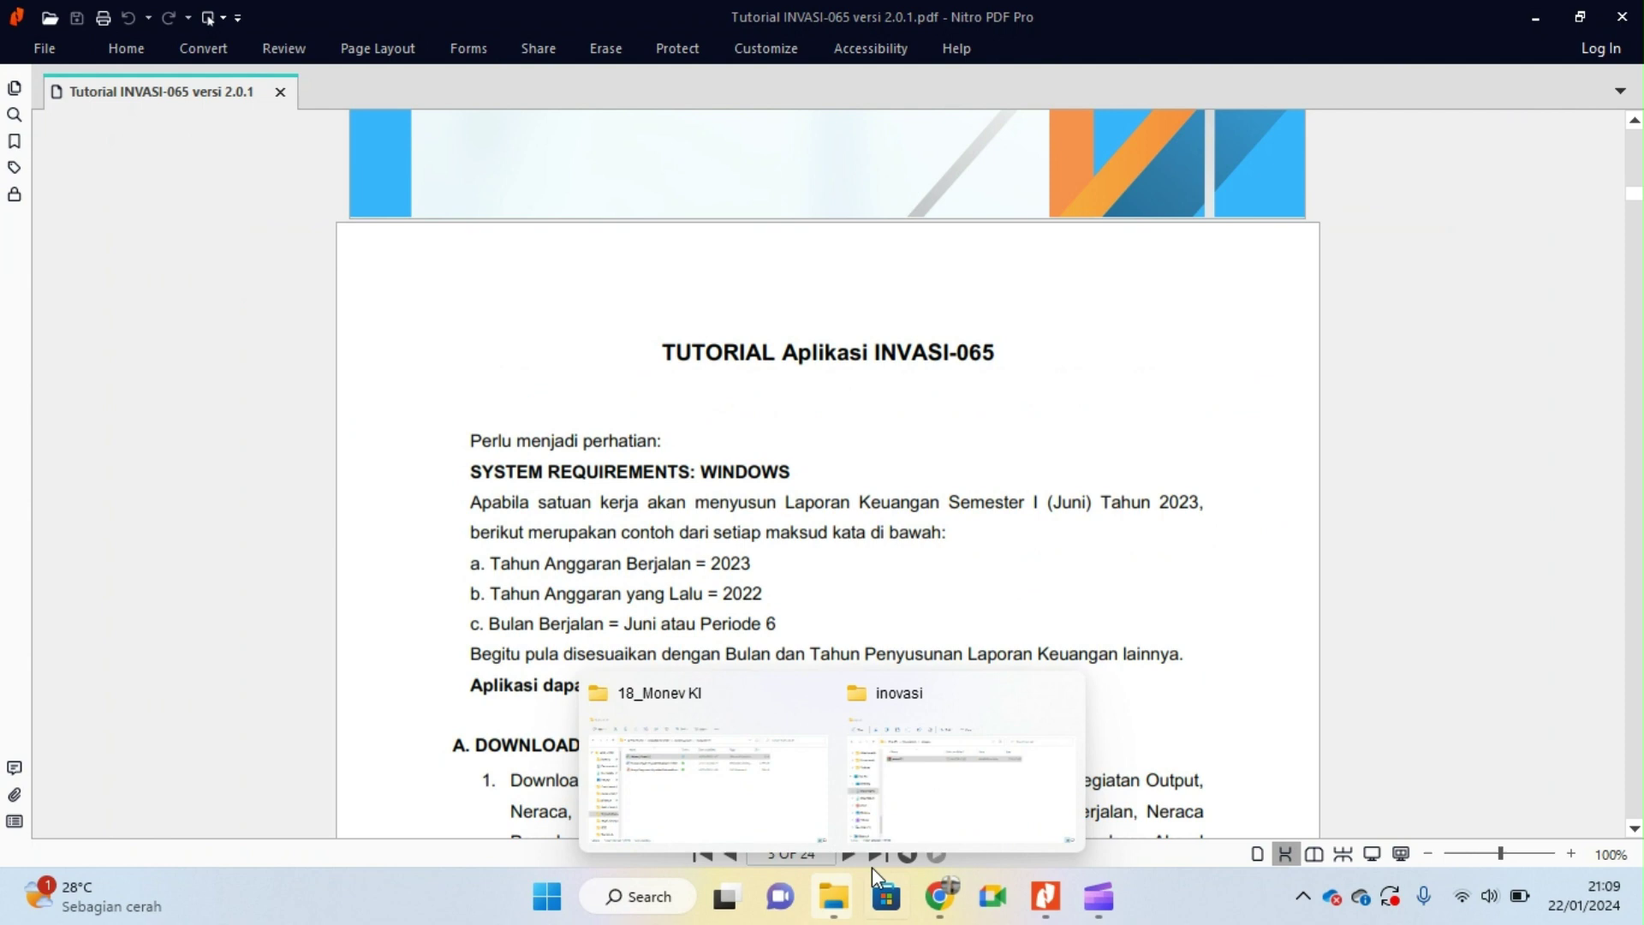
click(922, 786)
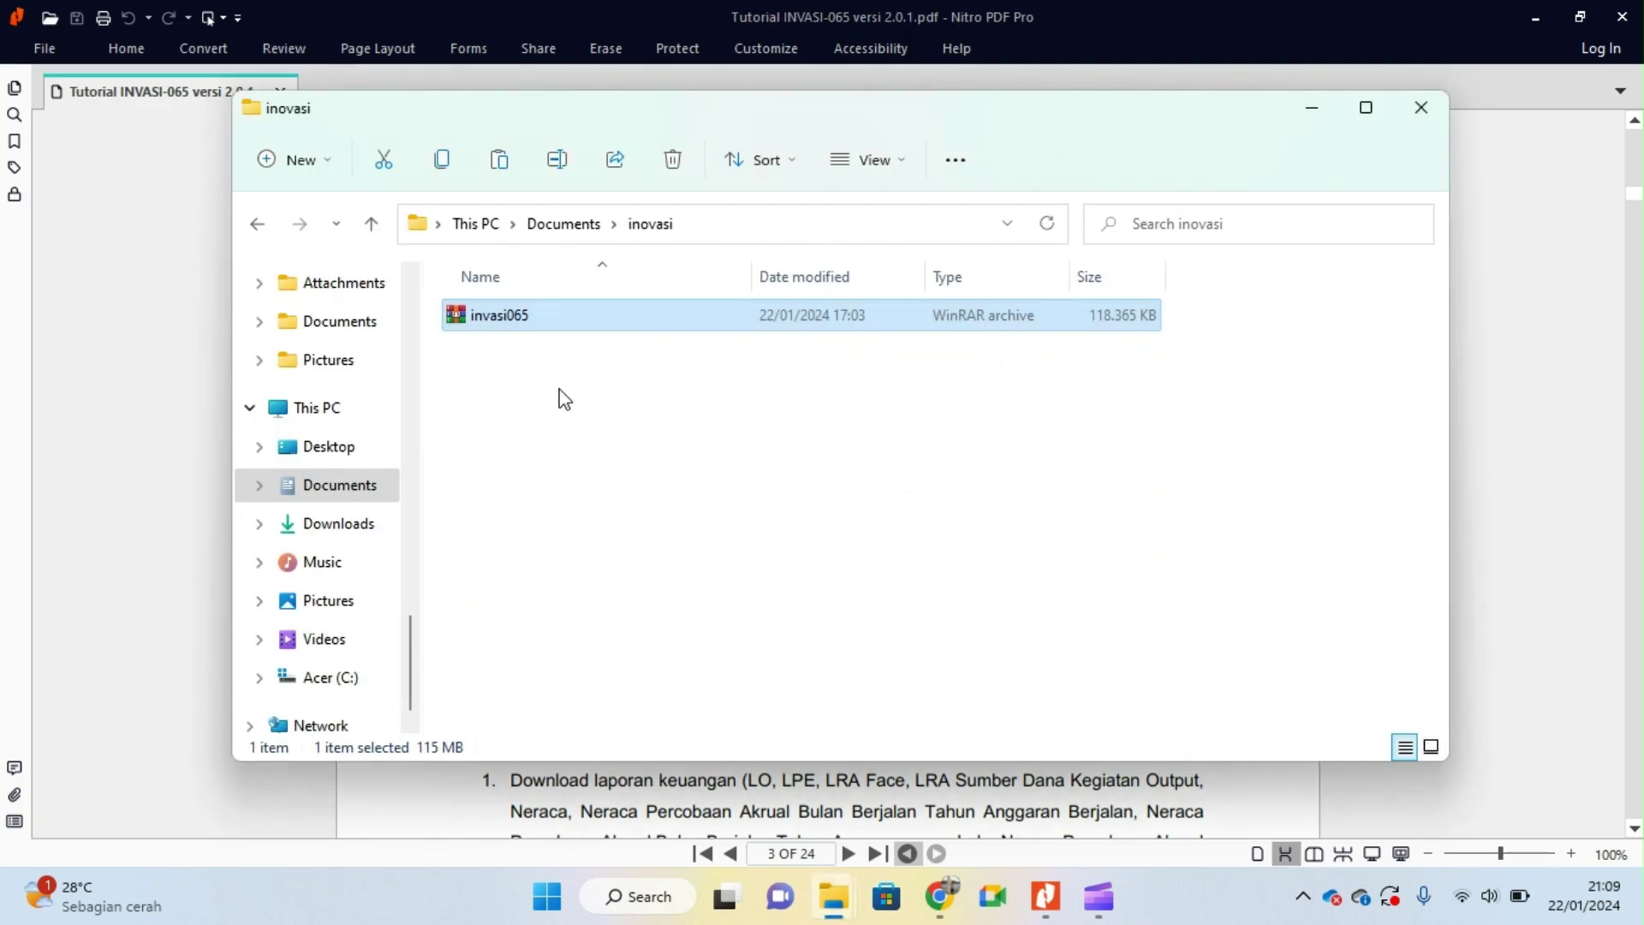
right_click(488, 332)
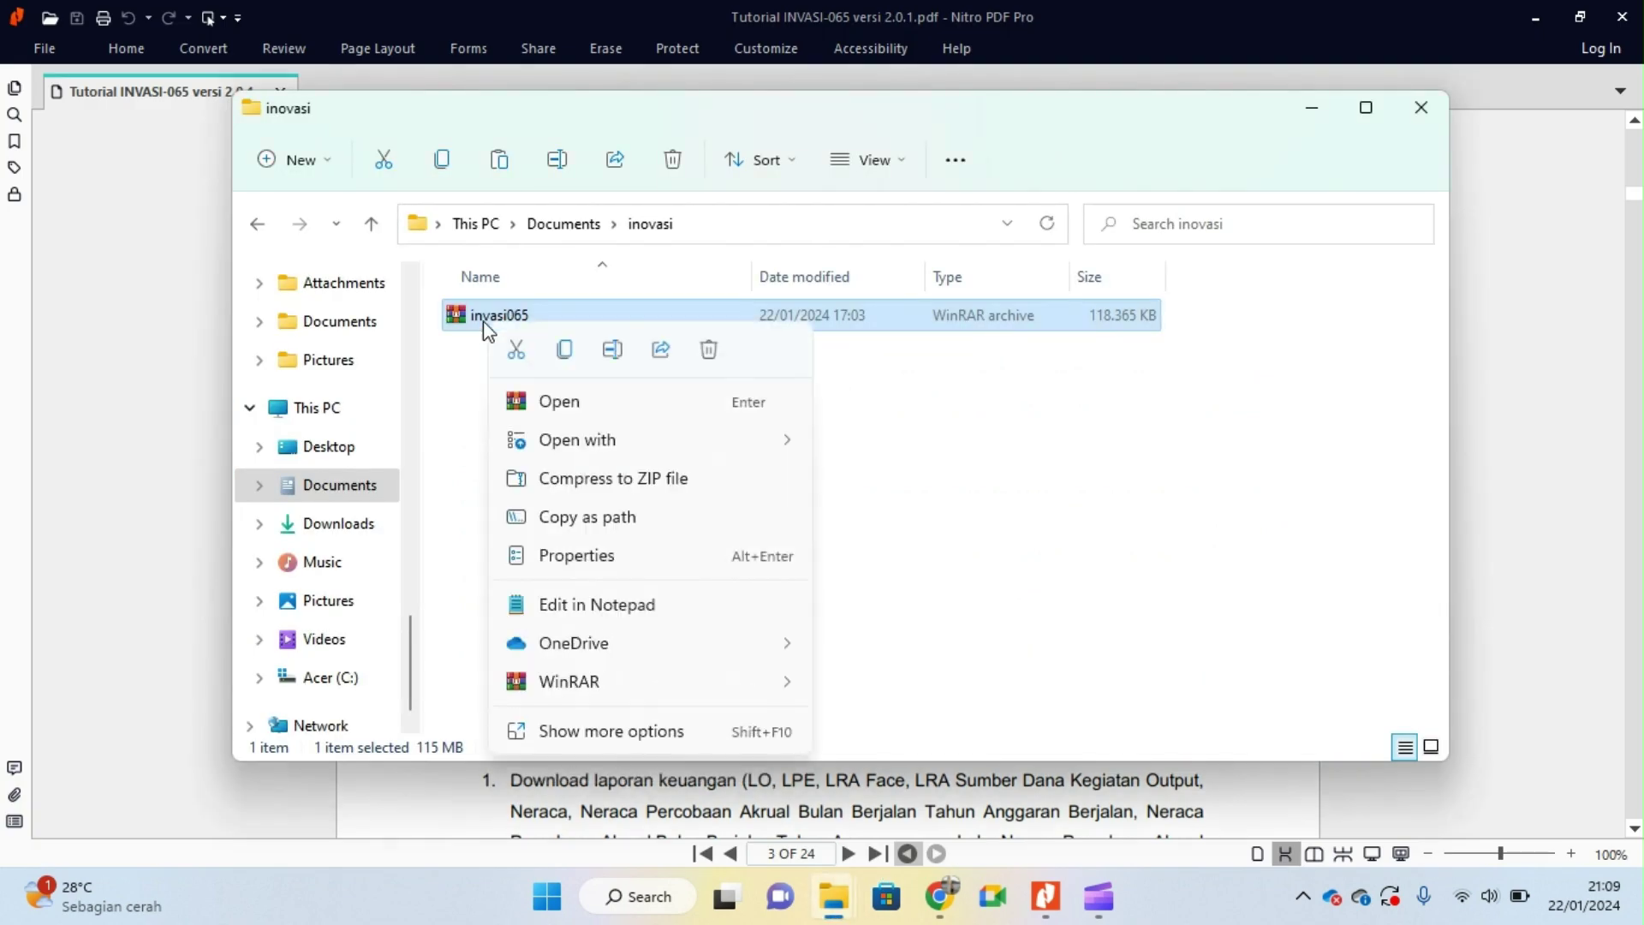
mouse_move(587, 689)
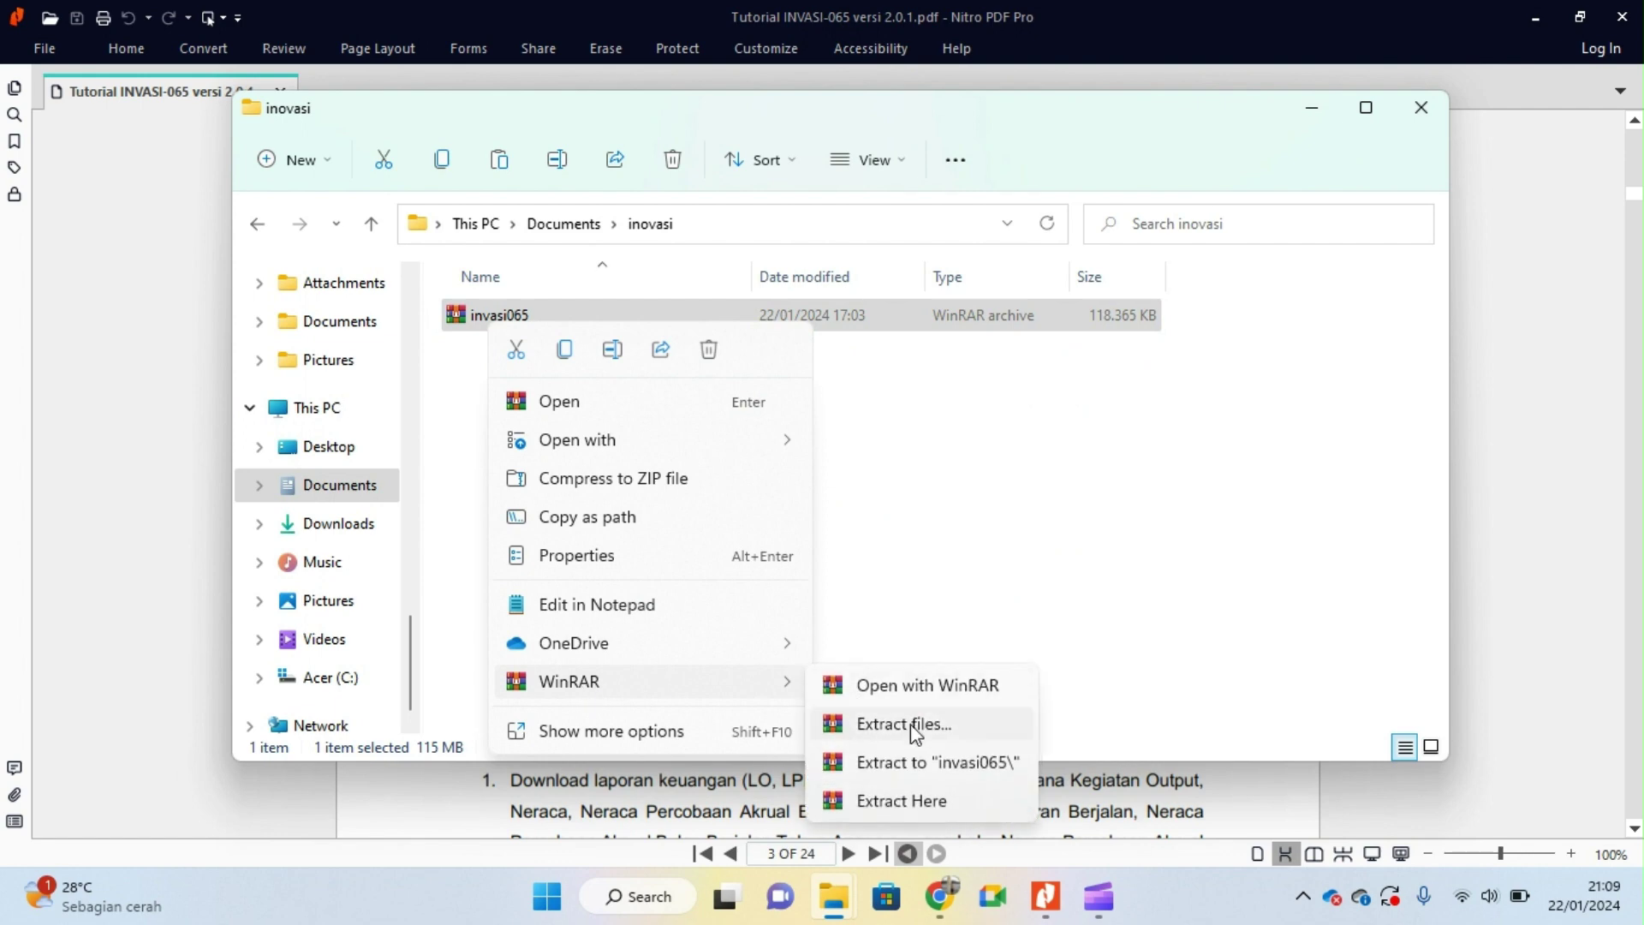
click(909, 802)
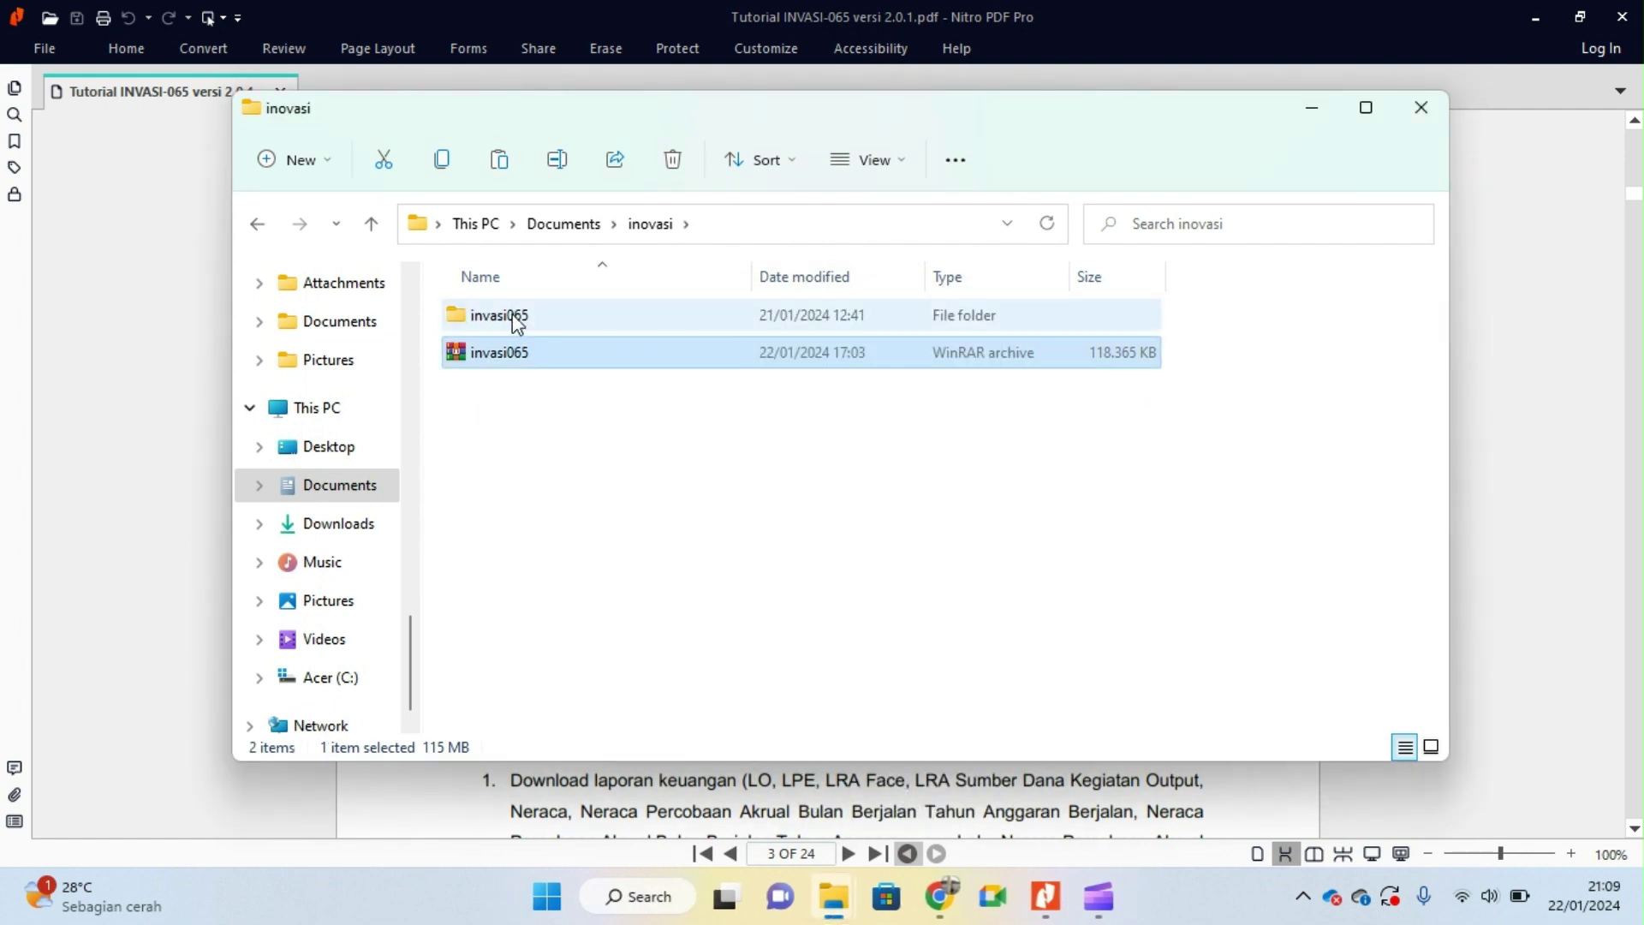
double_click(516, 319)
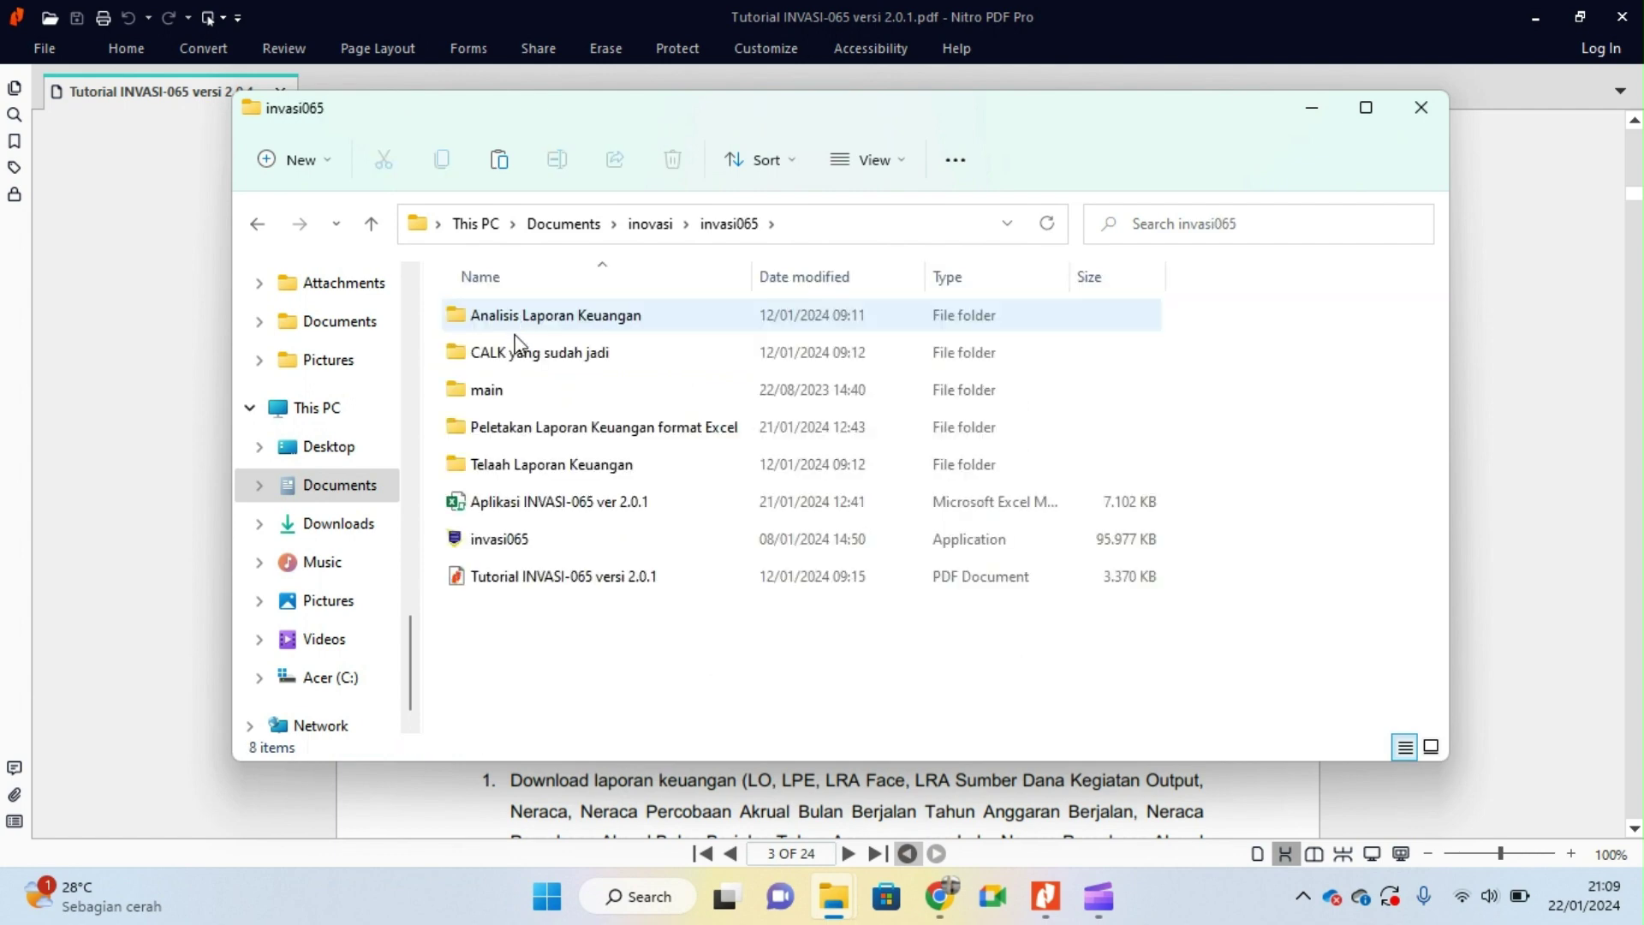
Step: Review the Tutorial INVASI-065 versi 2.0.1 PDF through the numbered financial report lists for non-audited and audited periods
click(567, 576)
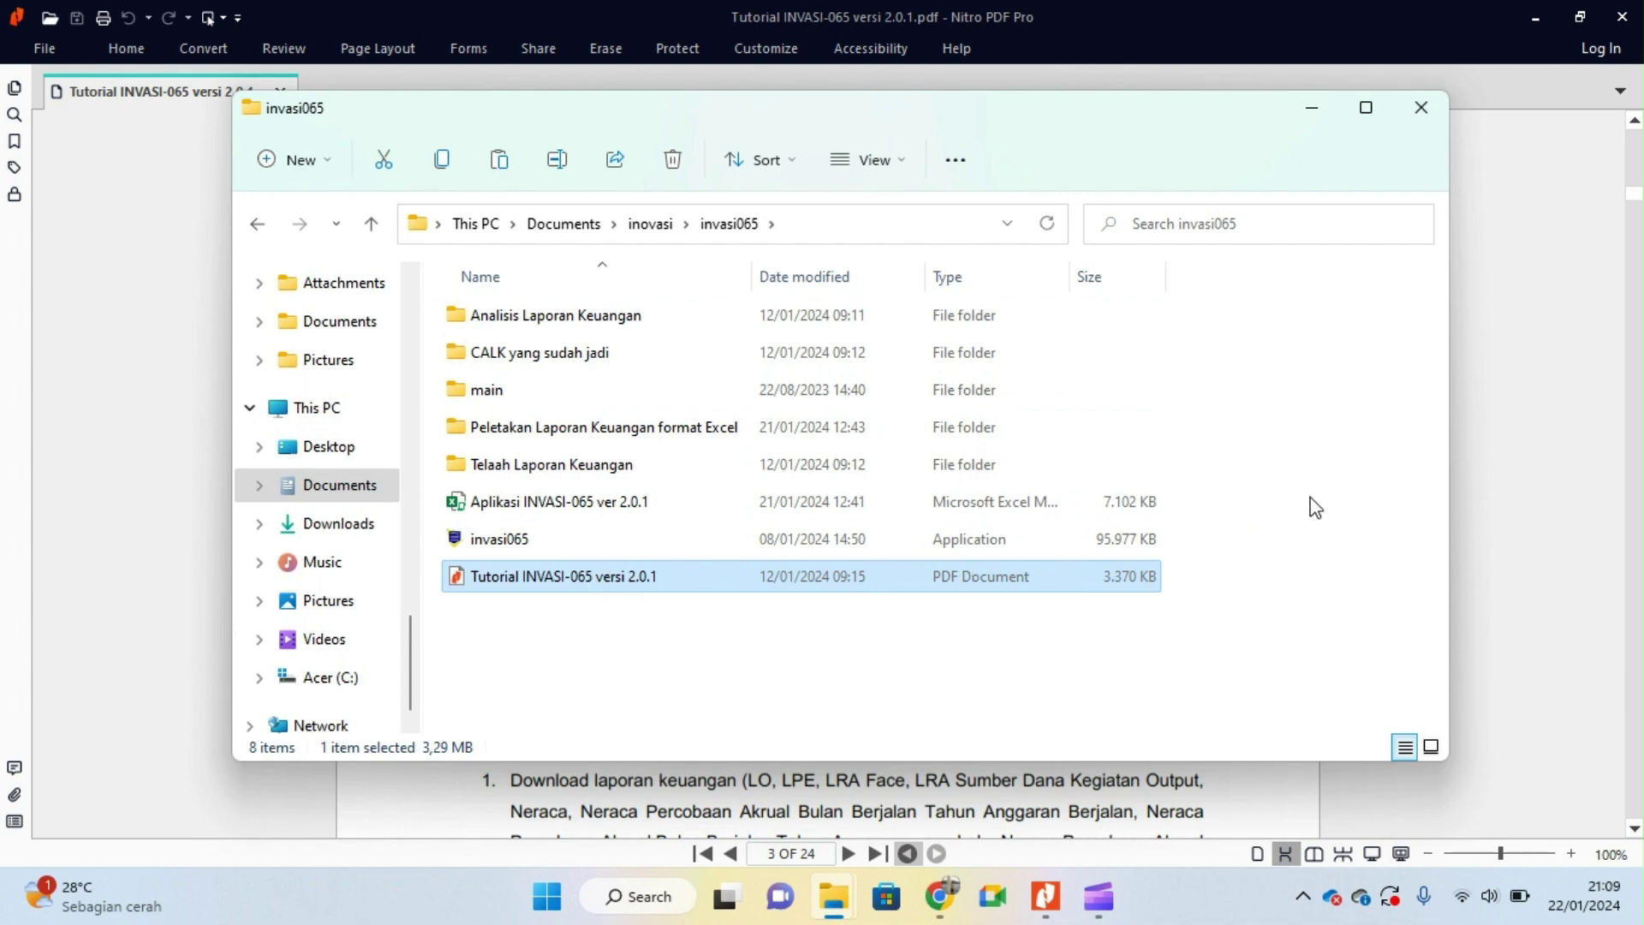
click(1491, 383)
scroll(804, 608, down, 15)
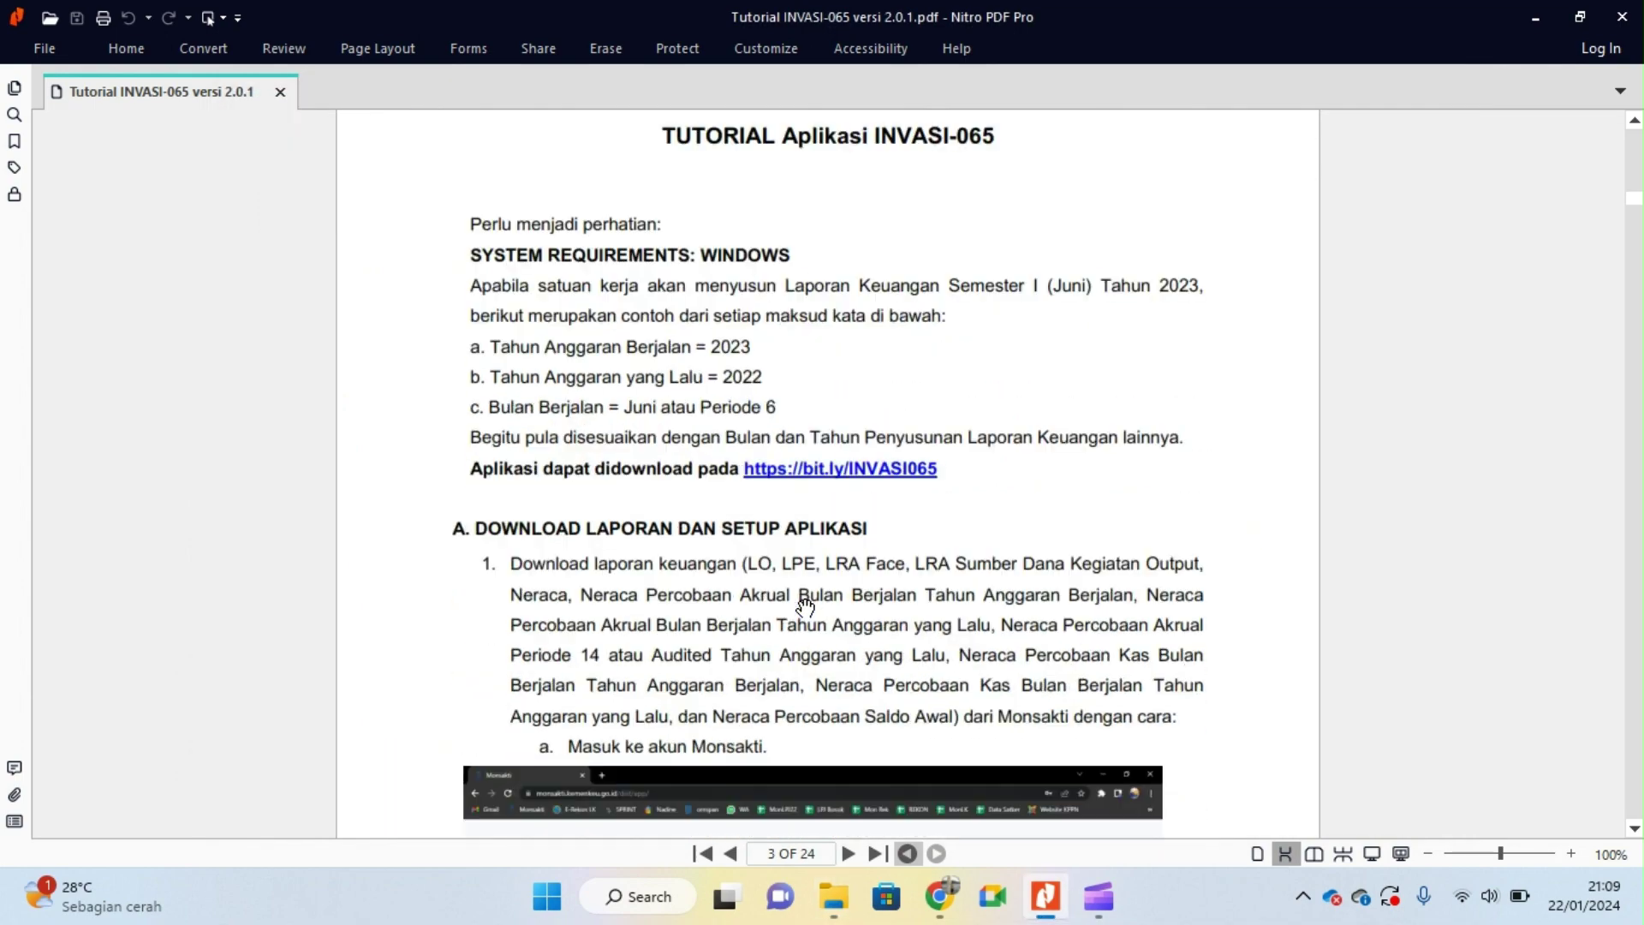
scroll(805, 608, down, 20)
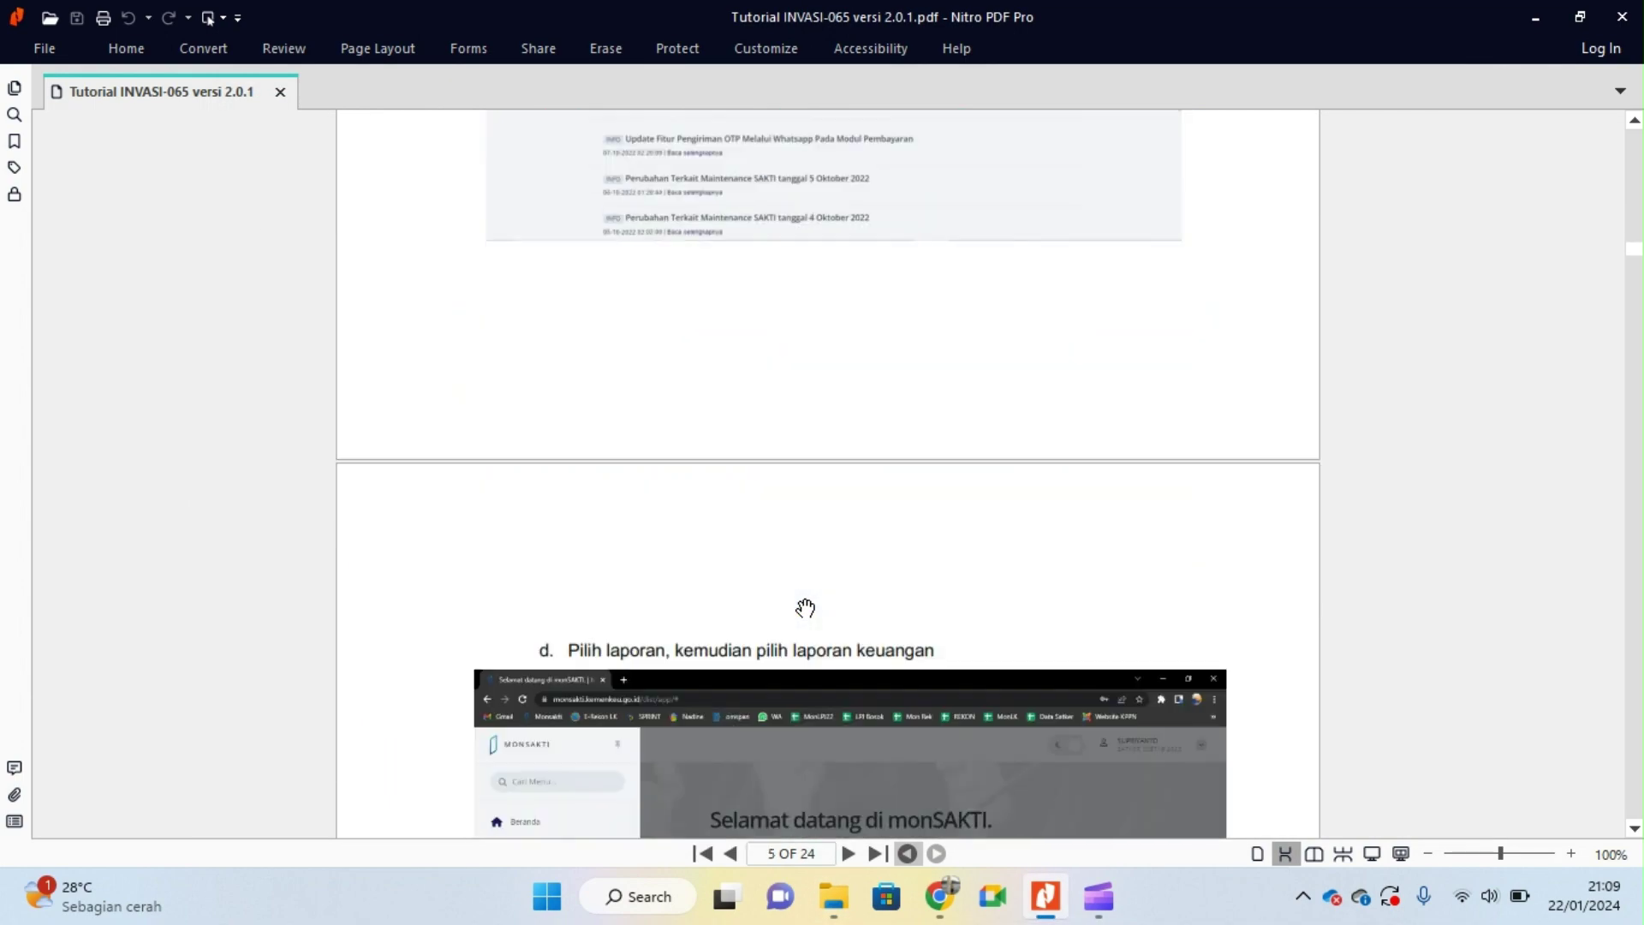
scroll(804, 608, down, 20)
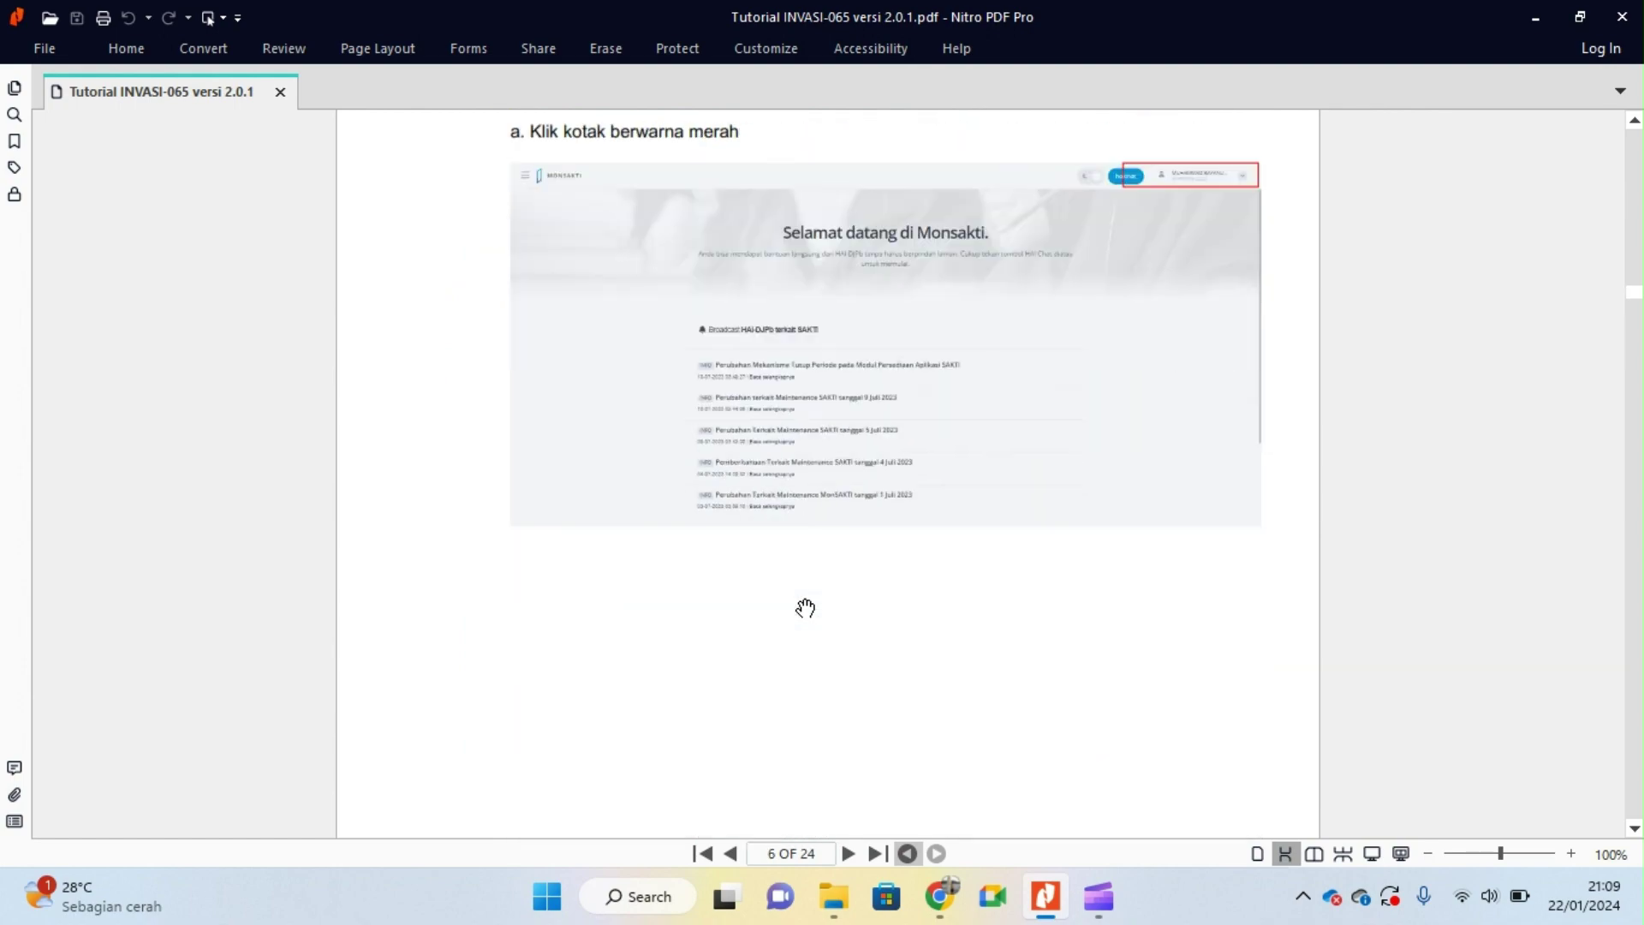
scroll(804, 608, down, 4)
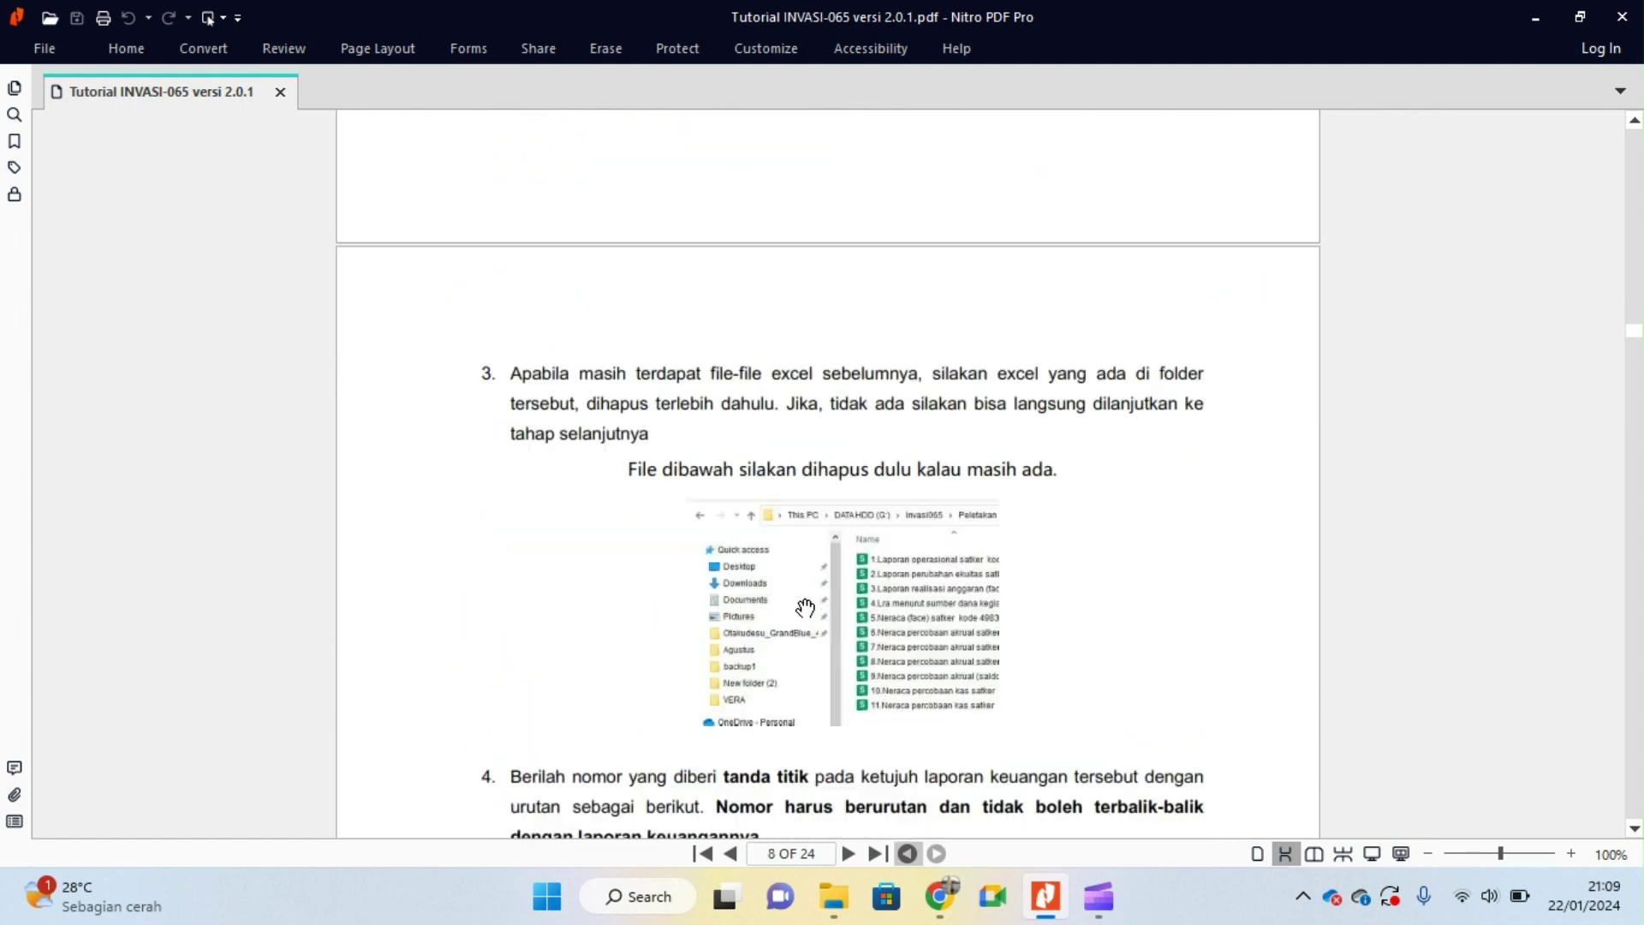
scroll(804, 608, down, 4)
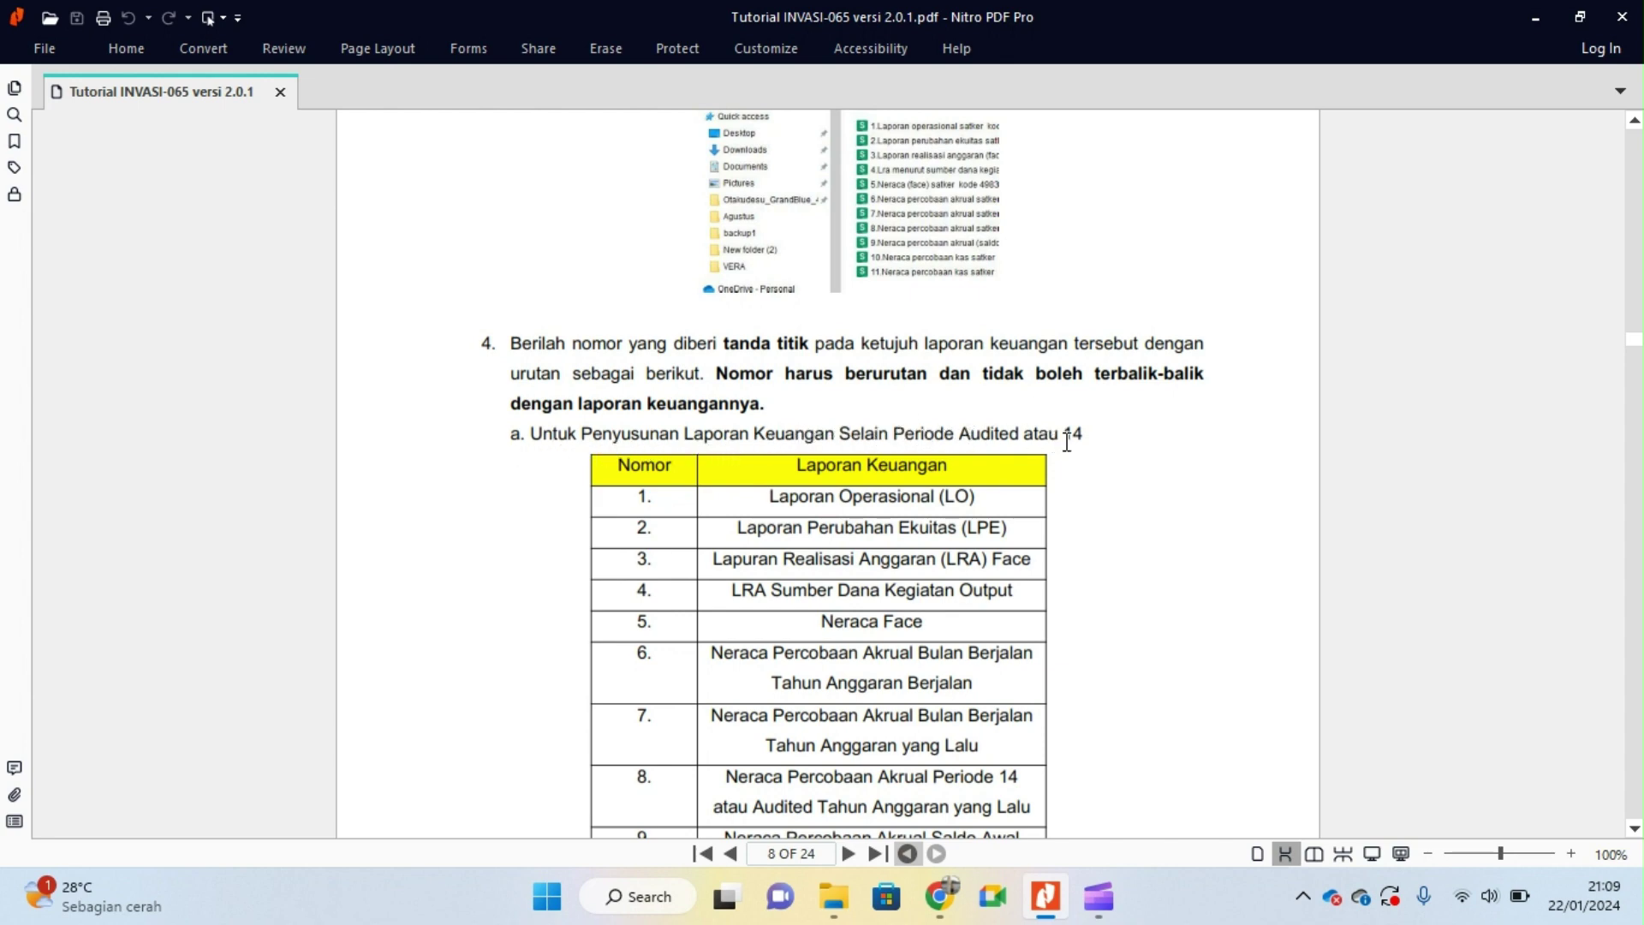
scroll(930, 492, down, 3)
scroll(926, 484, down, 15)
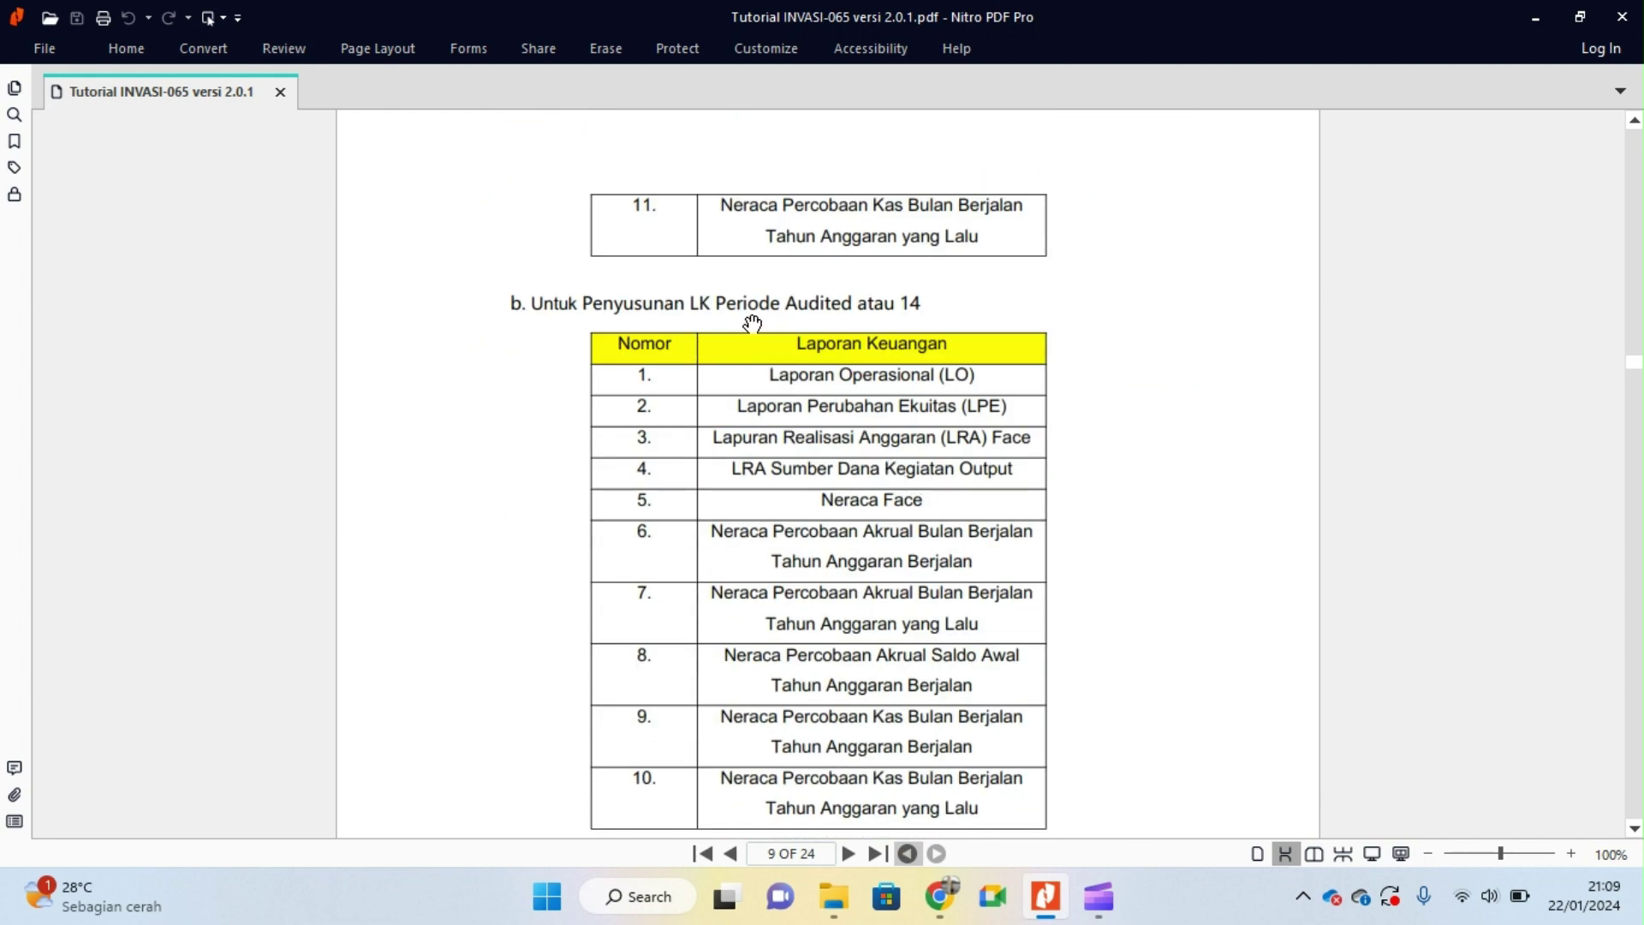
scroll(1064, 488, up, 13)
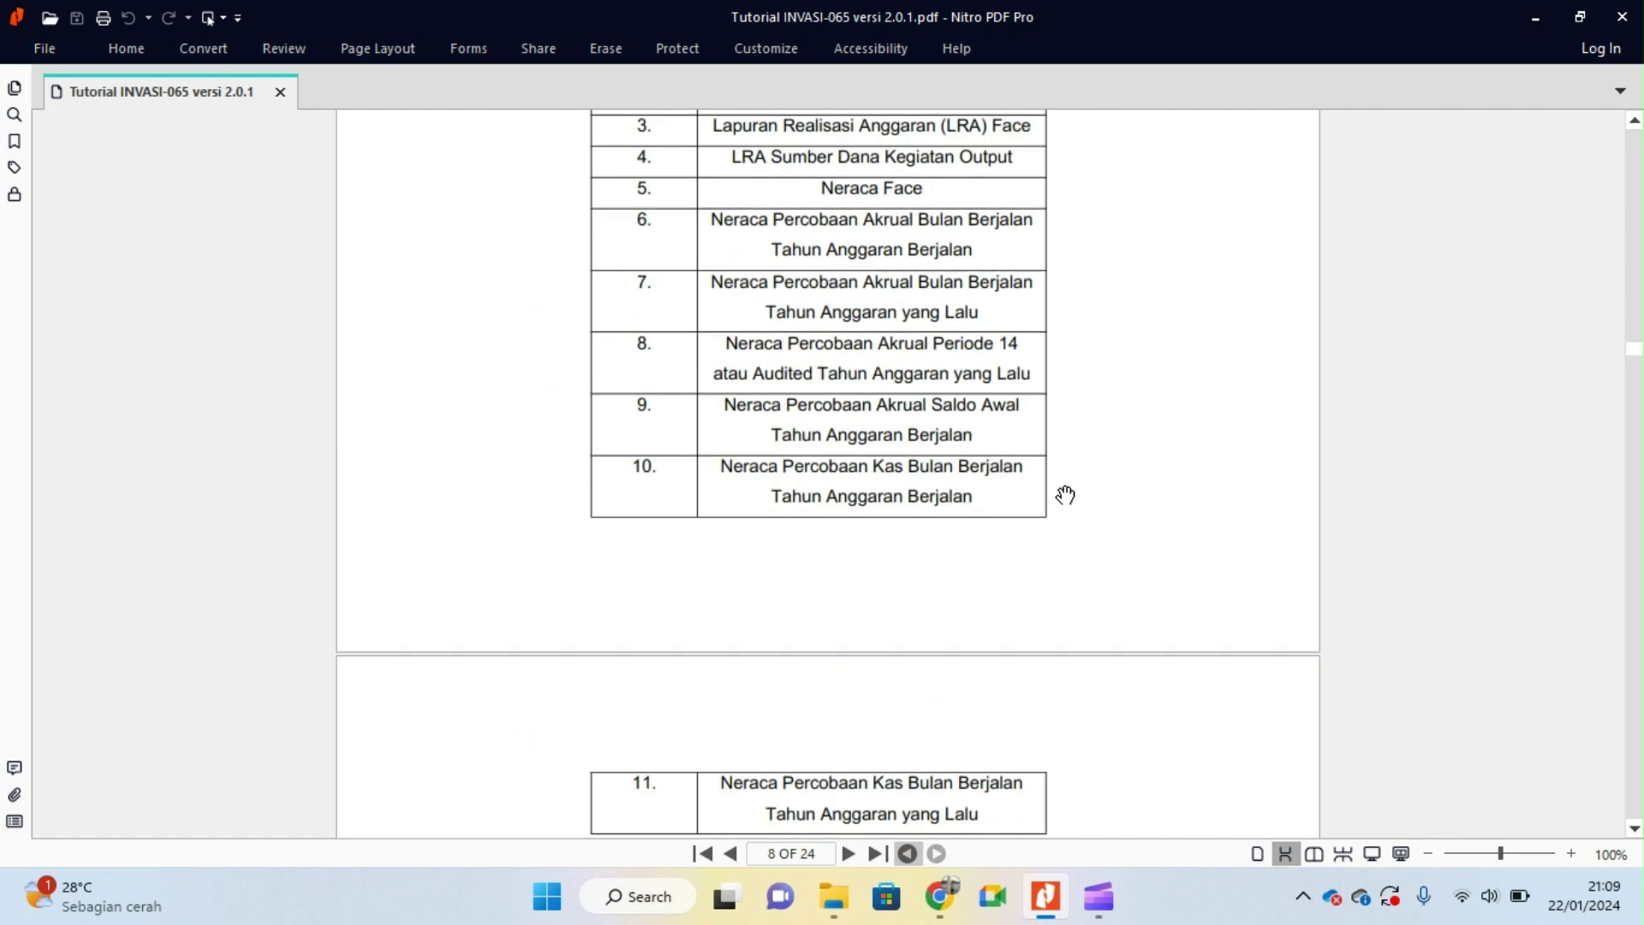
scroll(1064, 493, up, 3)
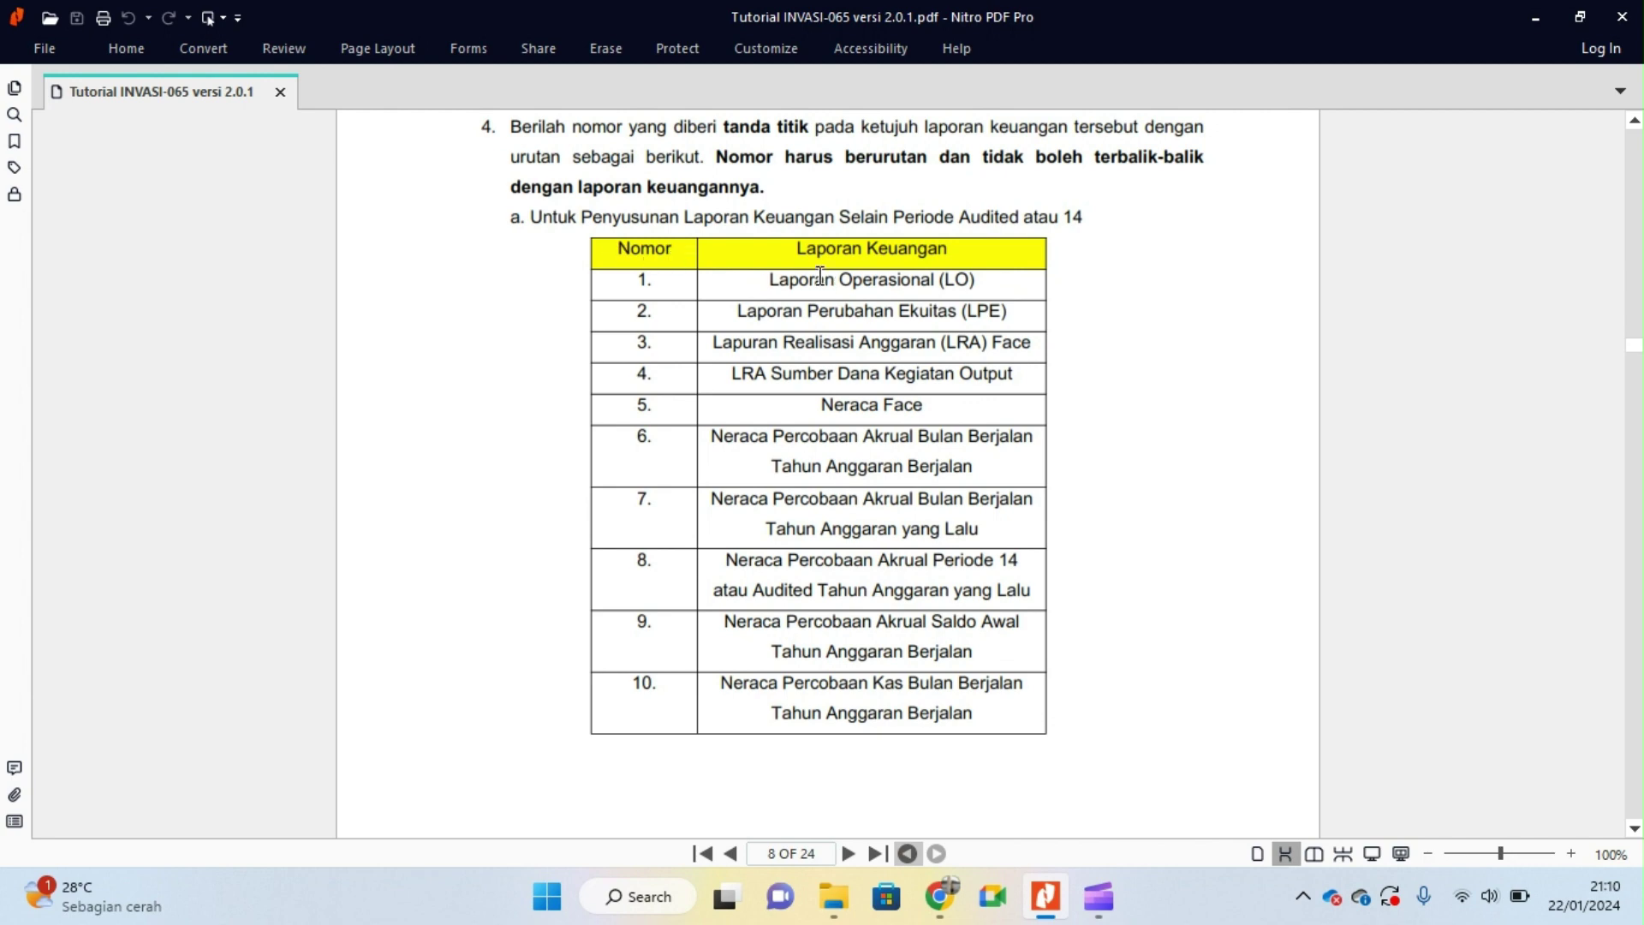
Step: Switch to Chrome and load the Monsakti and SAKTI sites in two new tabs
click(939, 896)
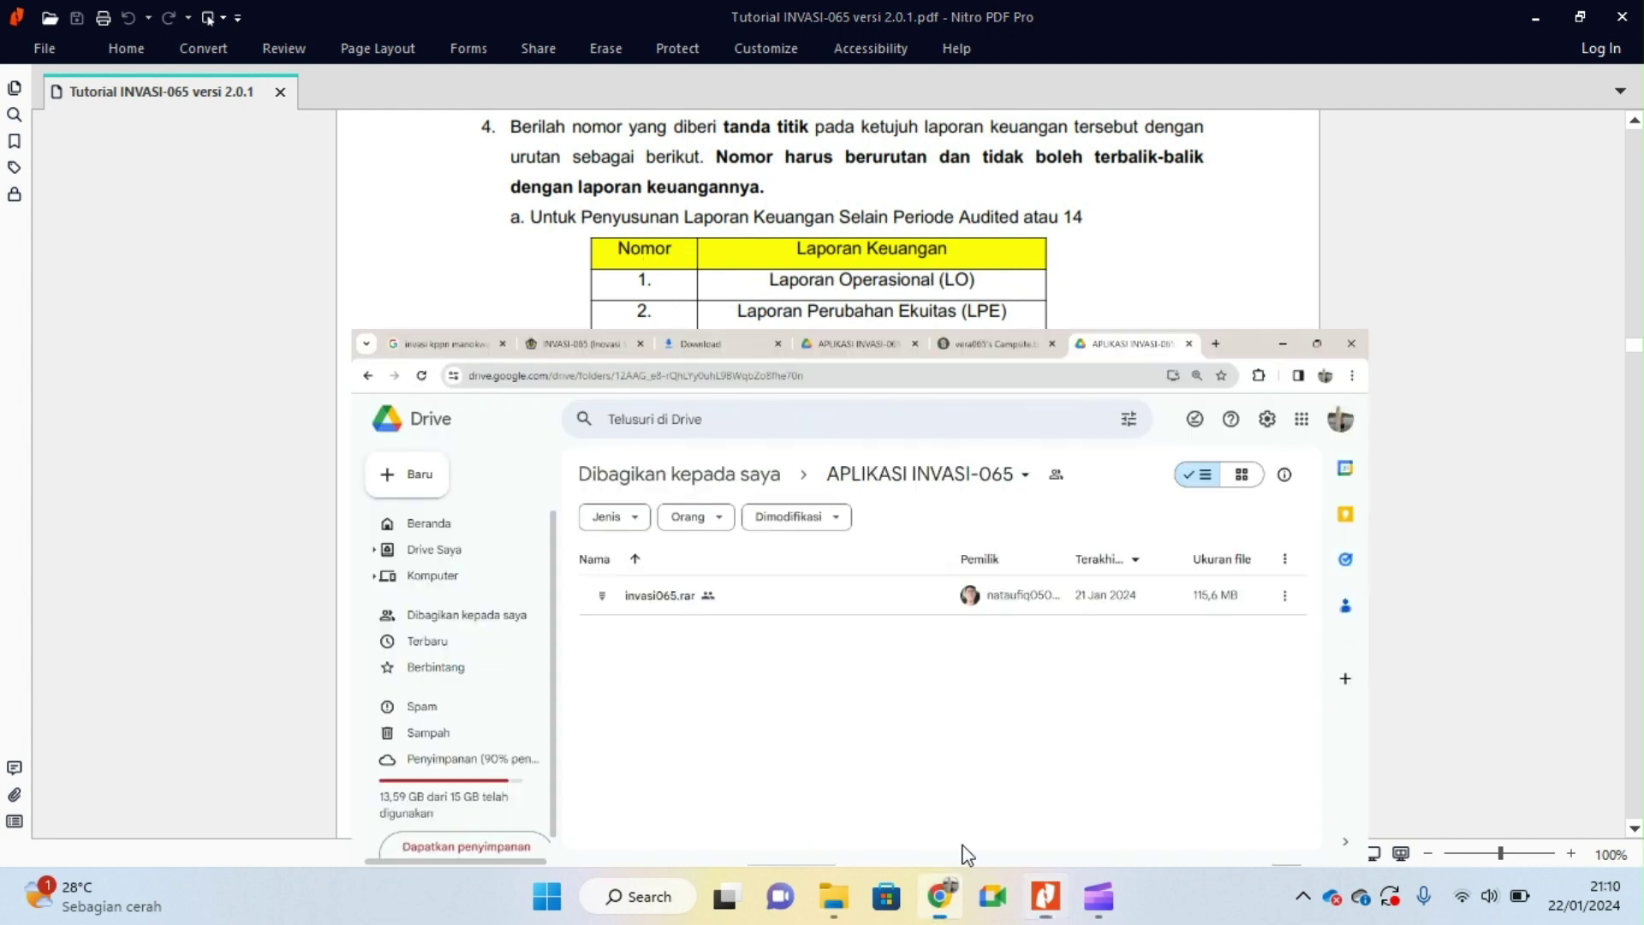
click(1396, 25)
text(mo)
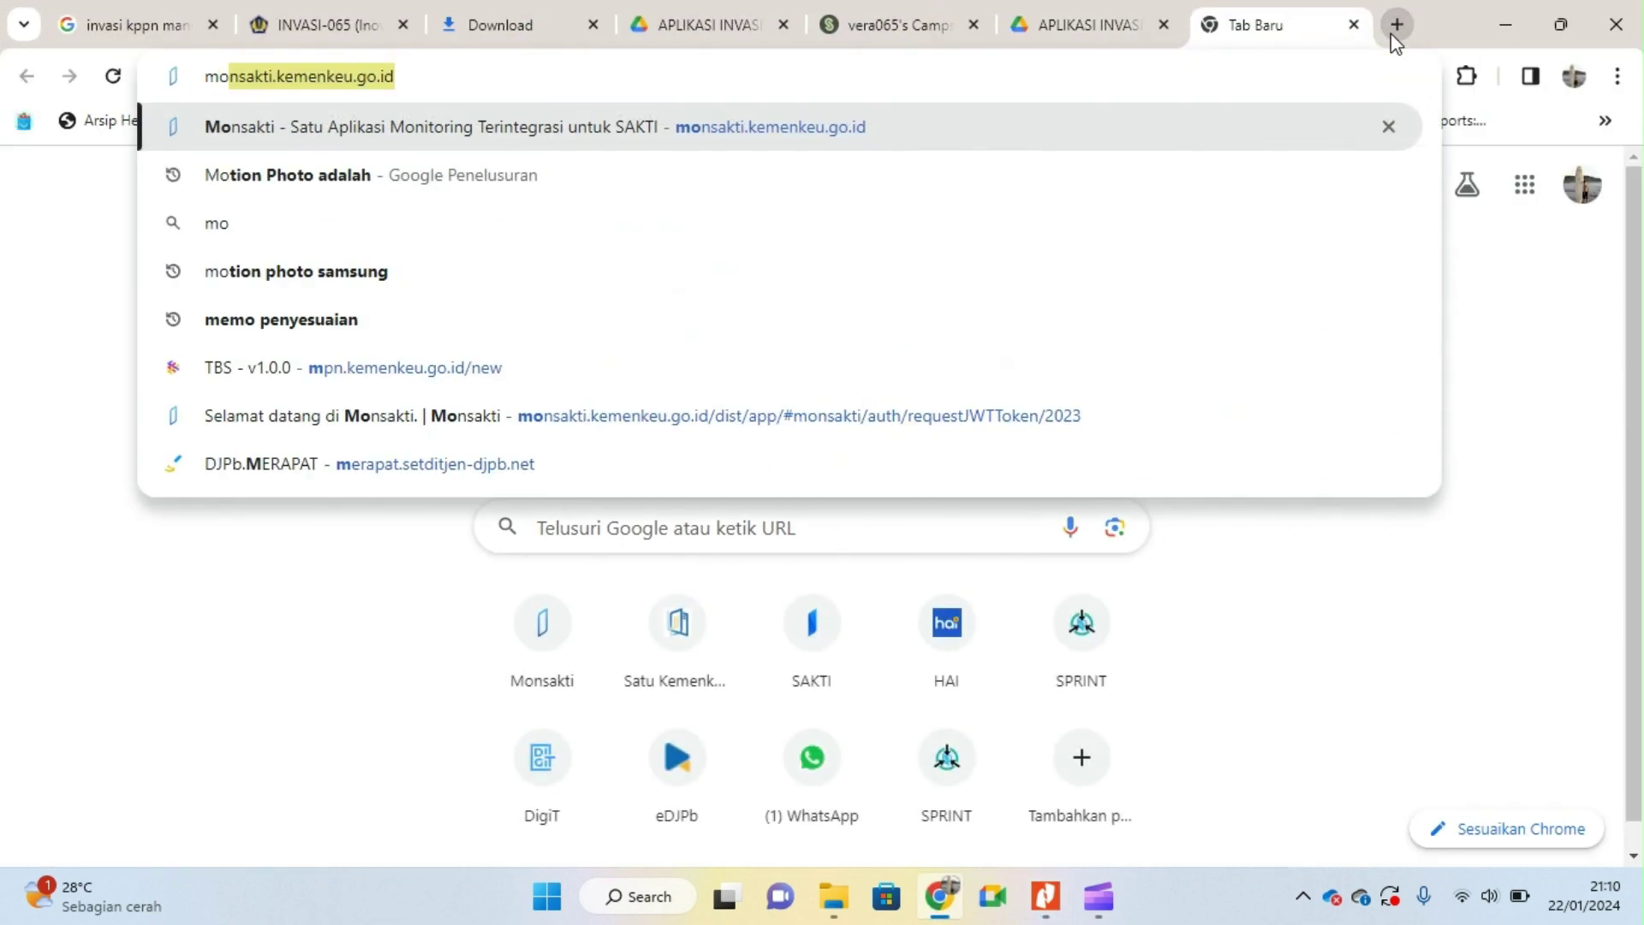
key(Return)
click(1398, 34)
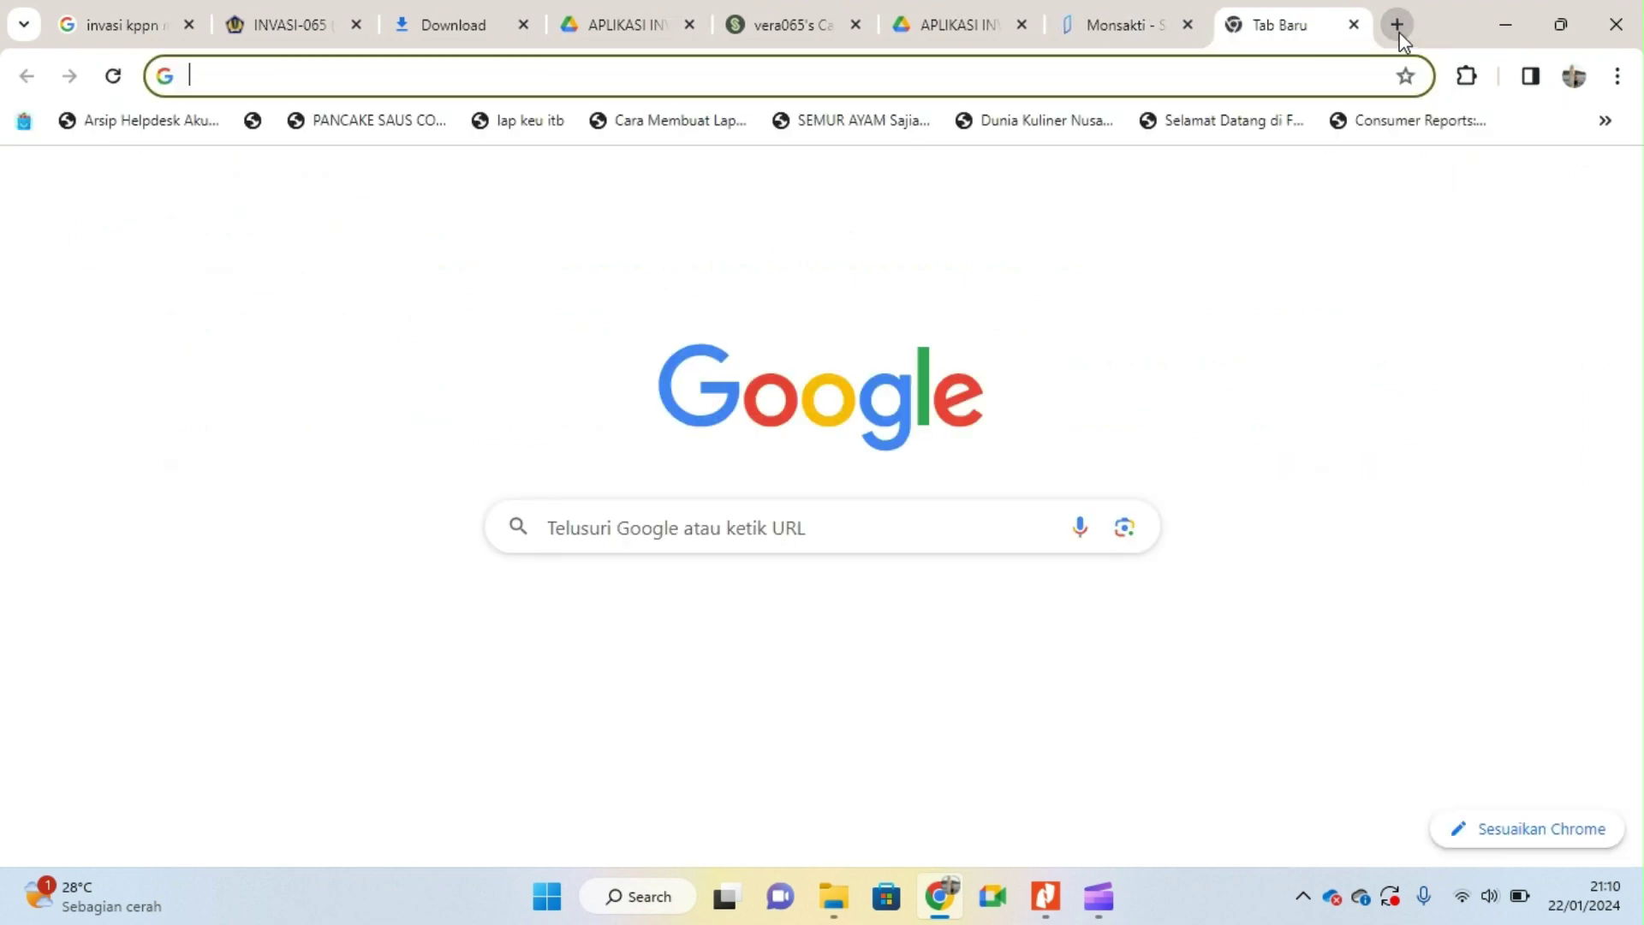
text(sakti)
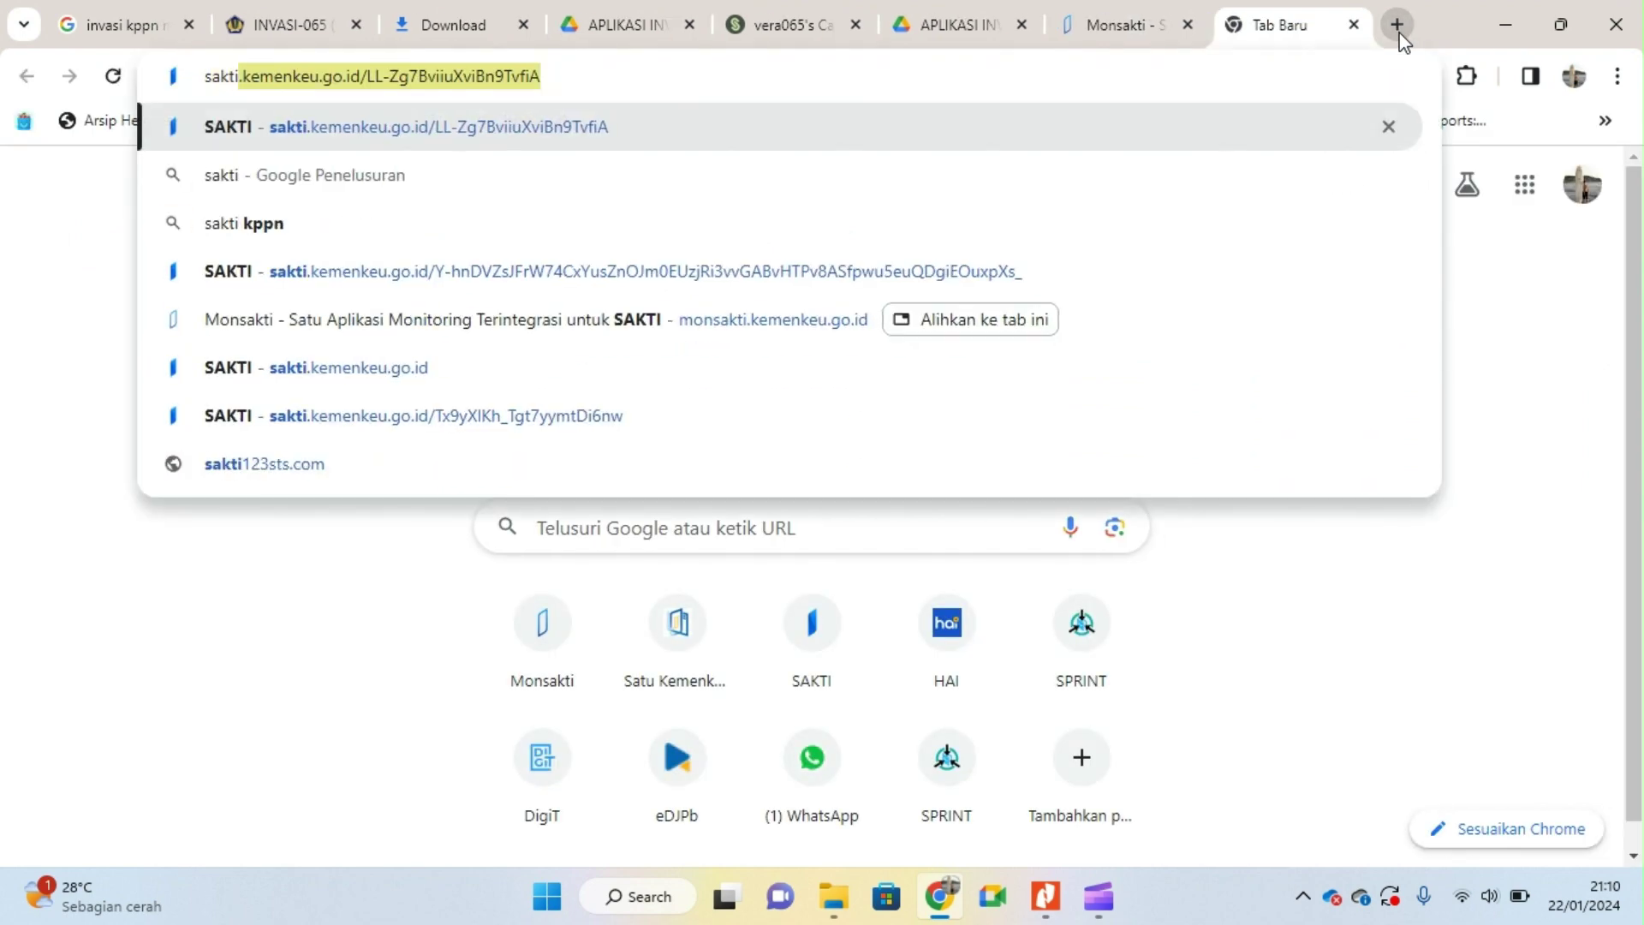
key(Return)
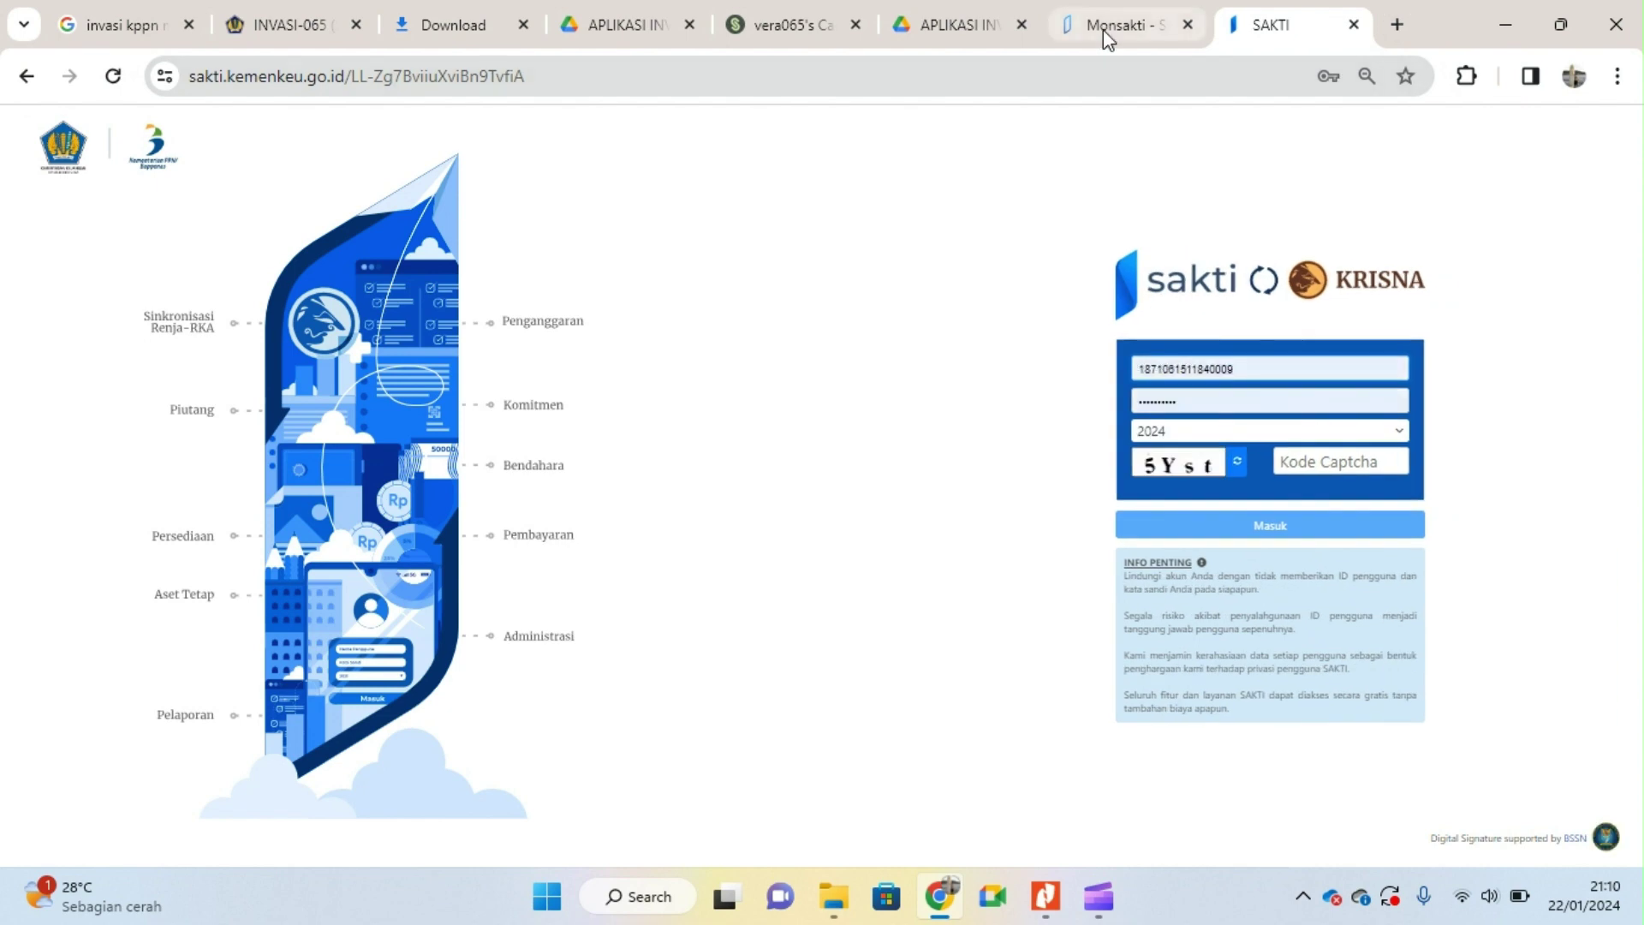
Step: Return to the Monsakti site and sign in to it
click(1161, 30)
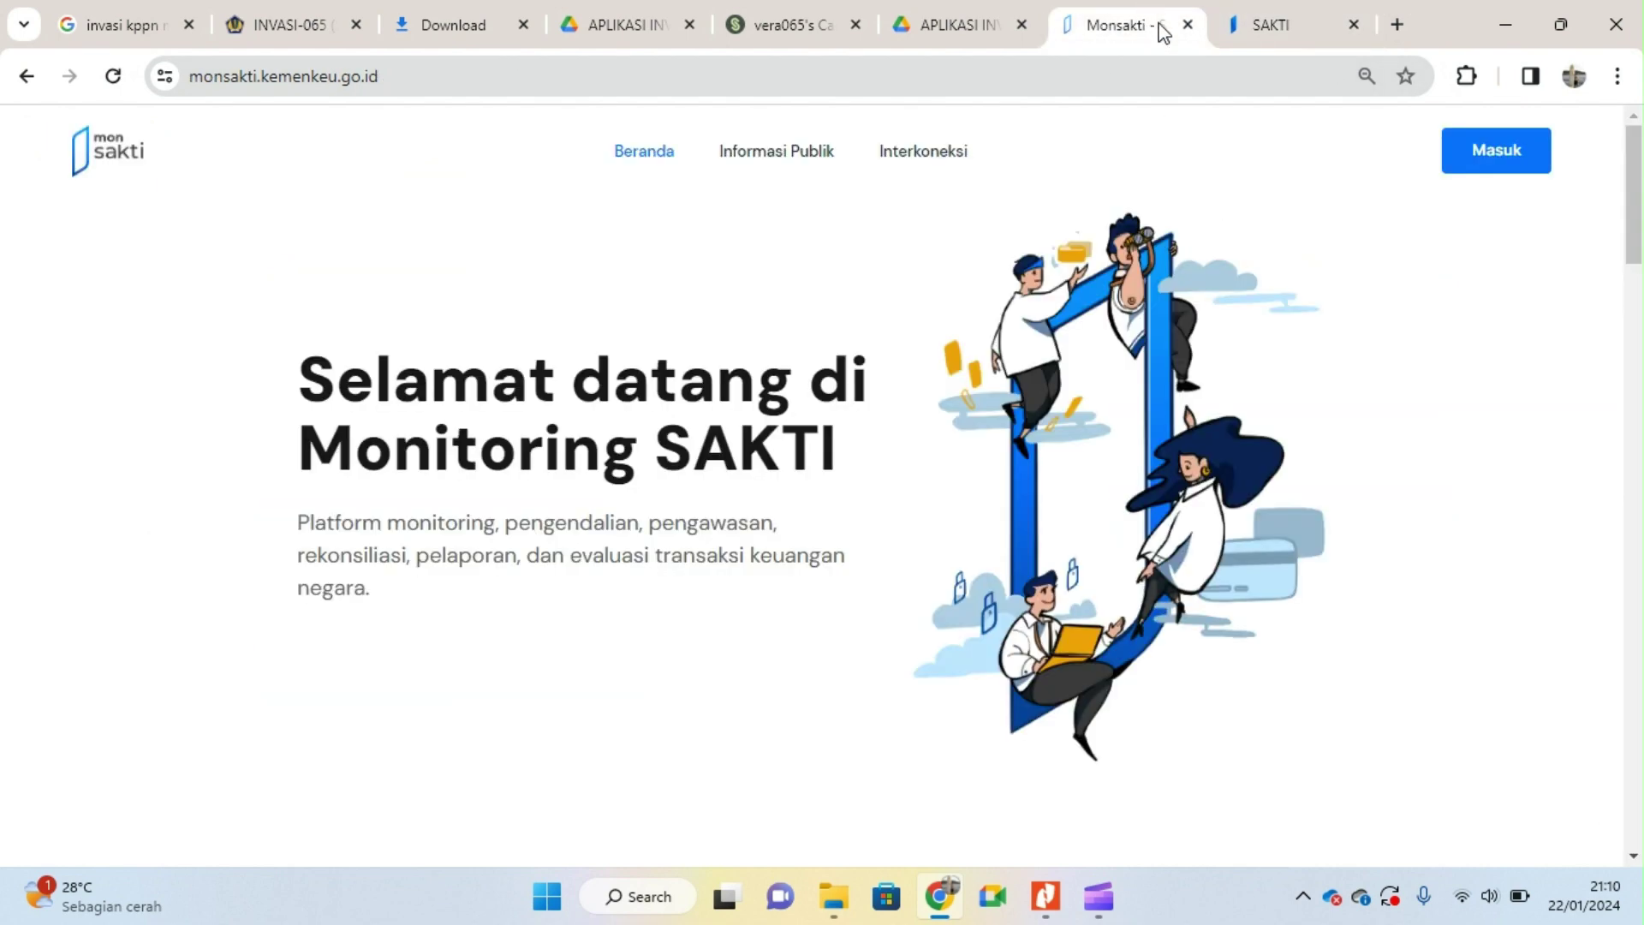
click(1497, 164)
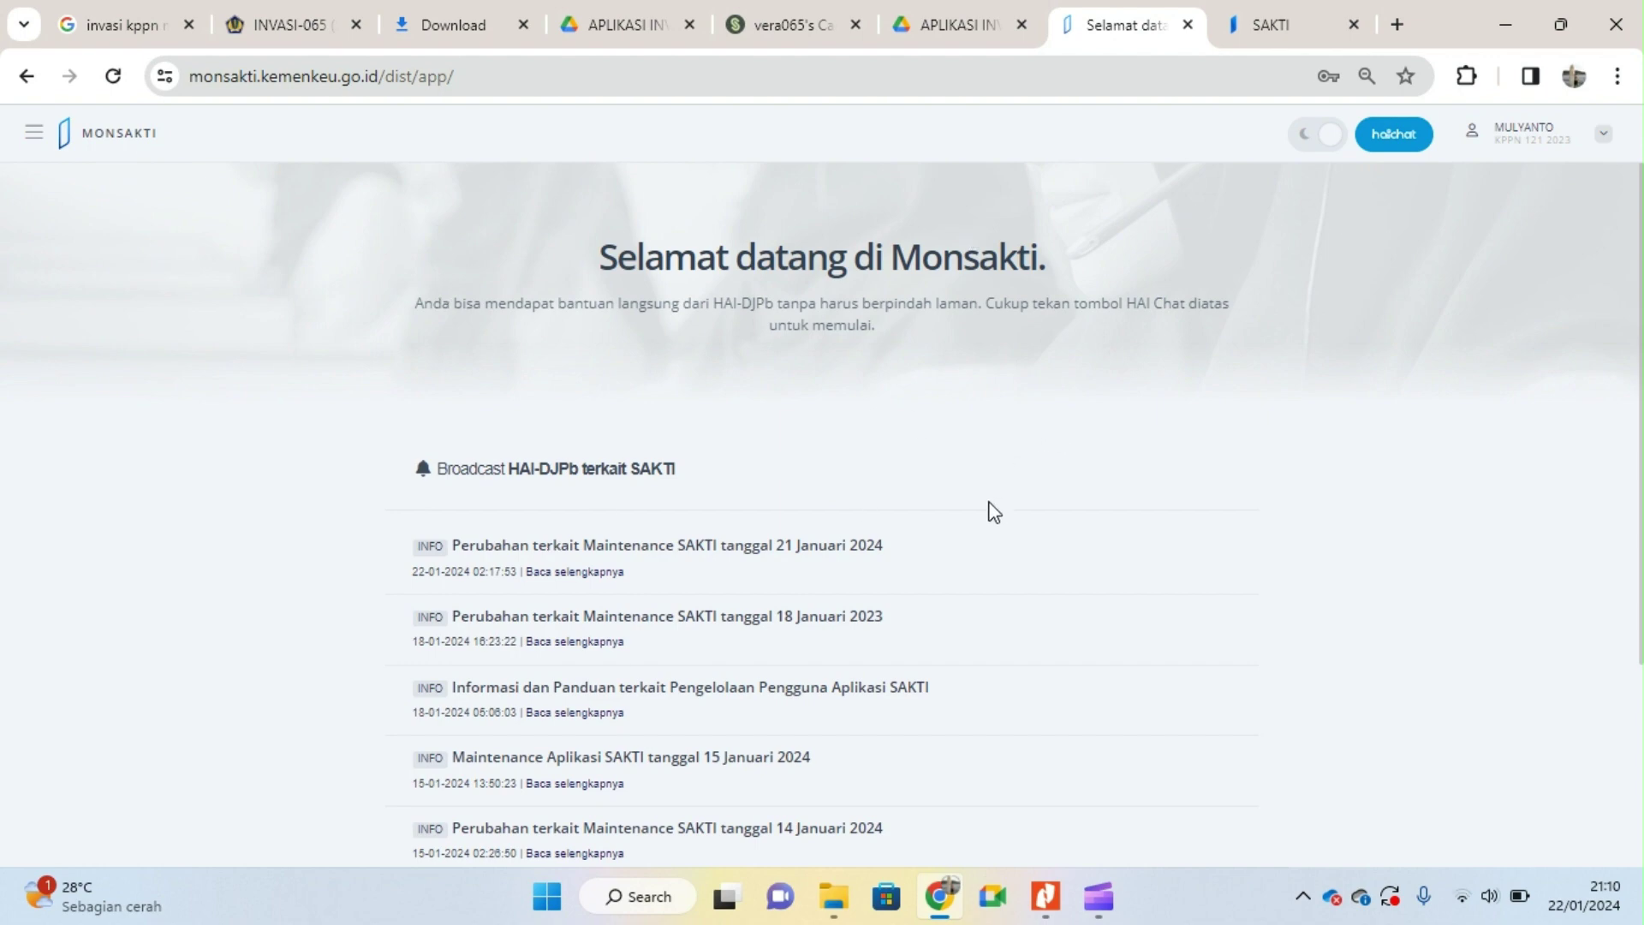
Step: Switch to the Nitro PDF tutorial and check the required report numbering for periods other than Audited or 14
click(1046, 896)
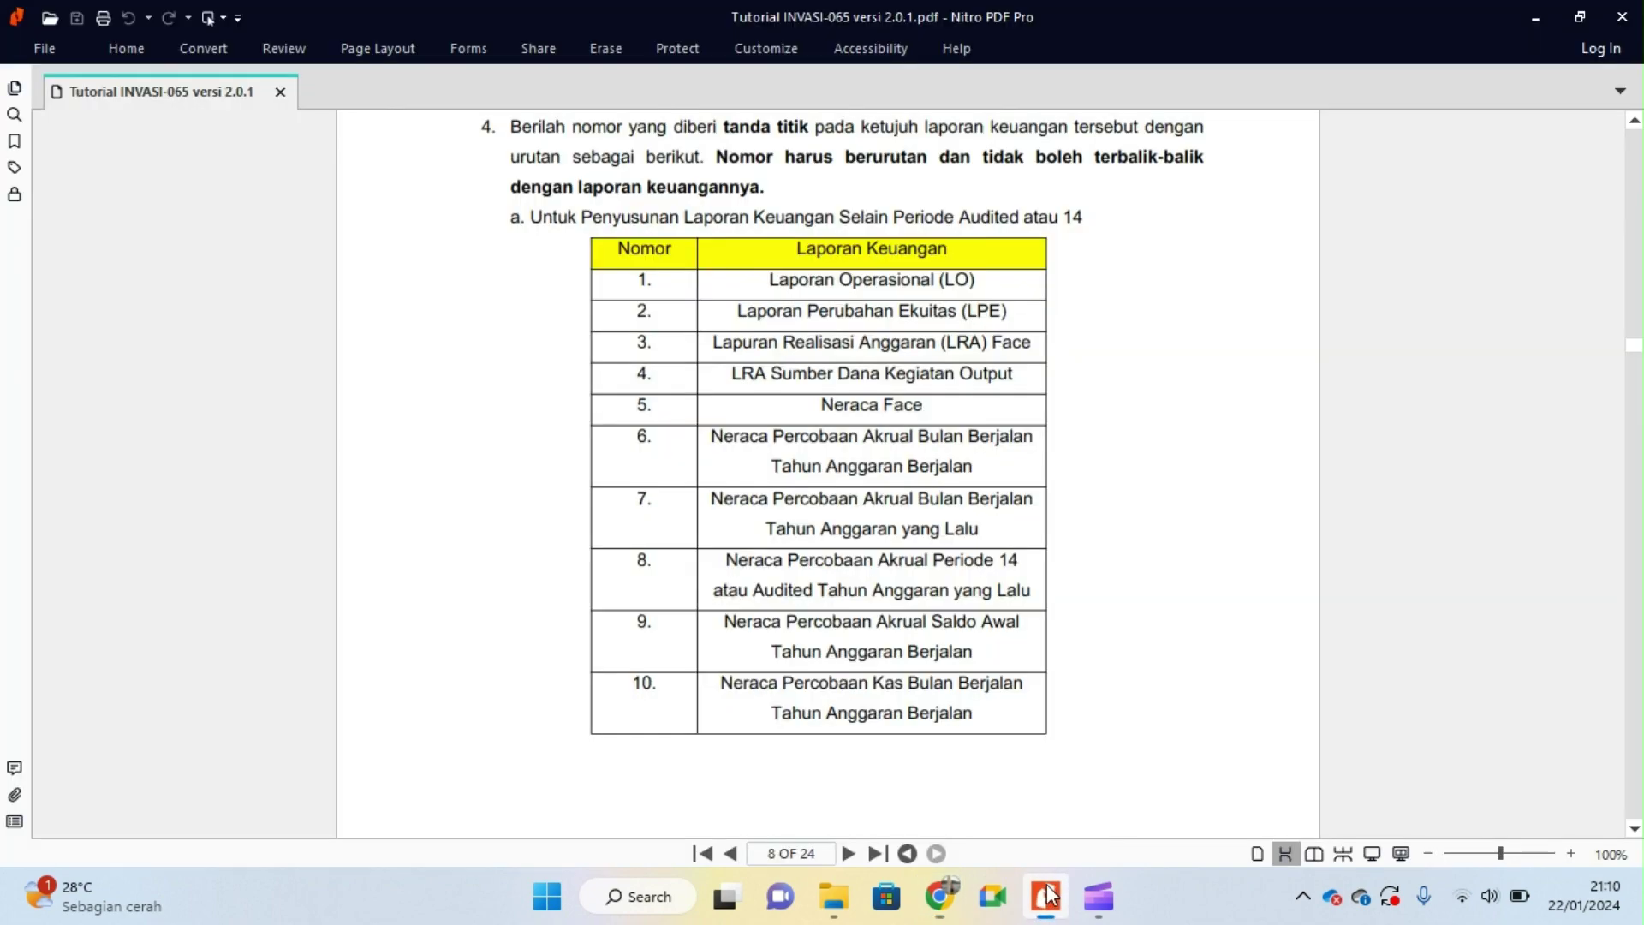
scroll(811, 328, down, 5)
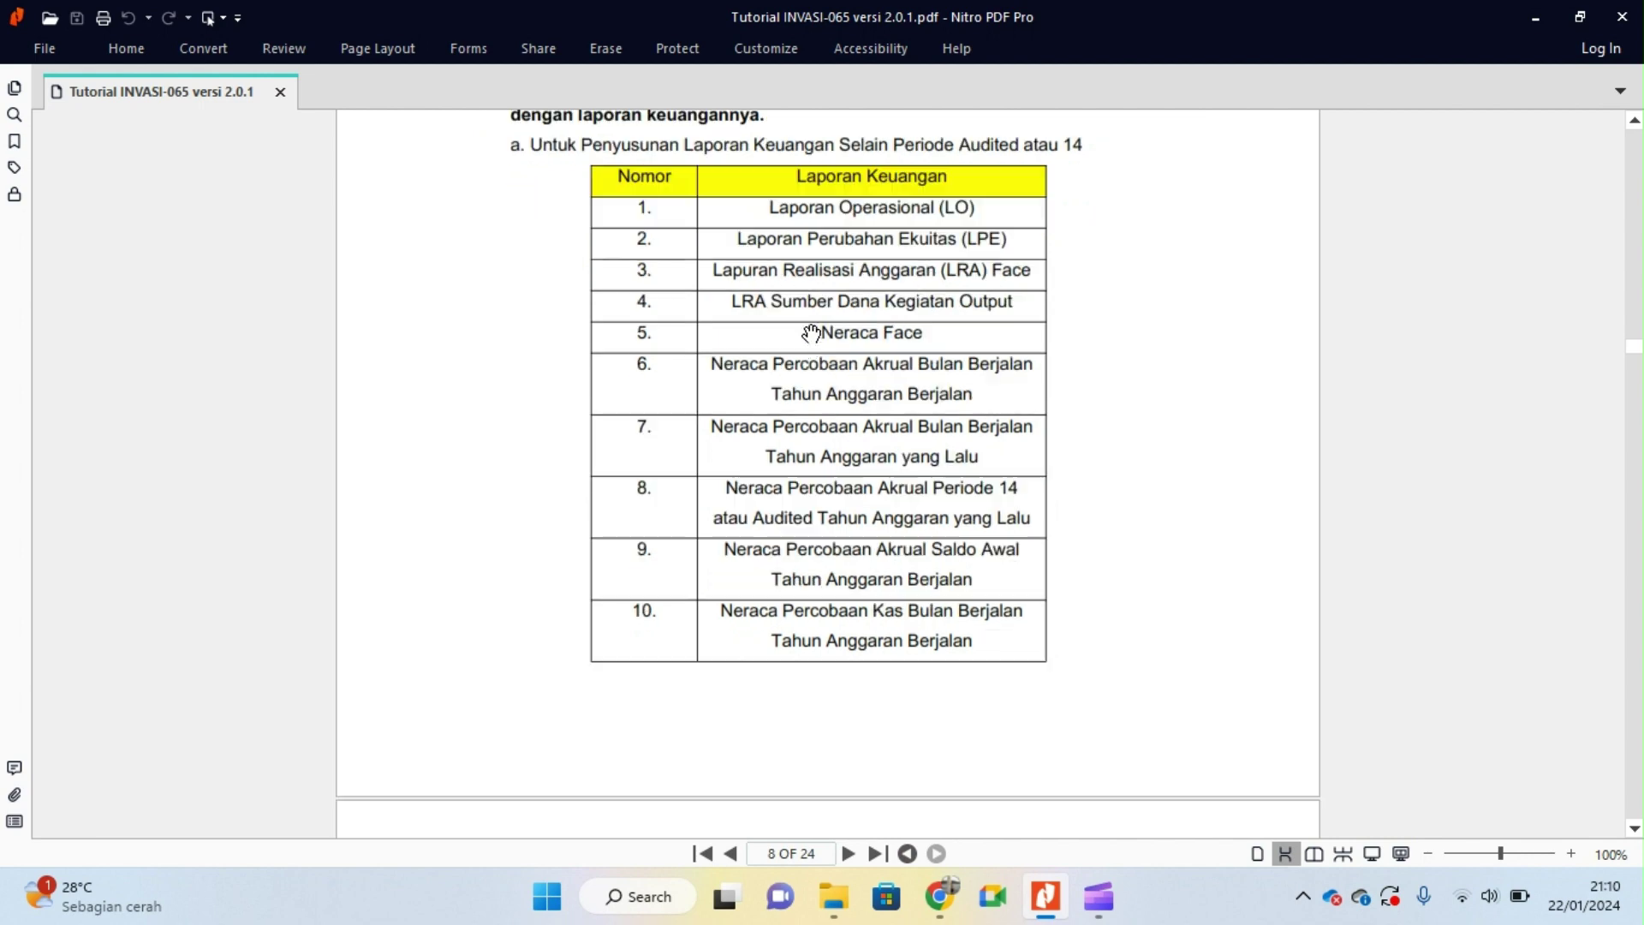
scroll(824, 585, up, 6)
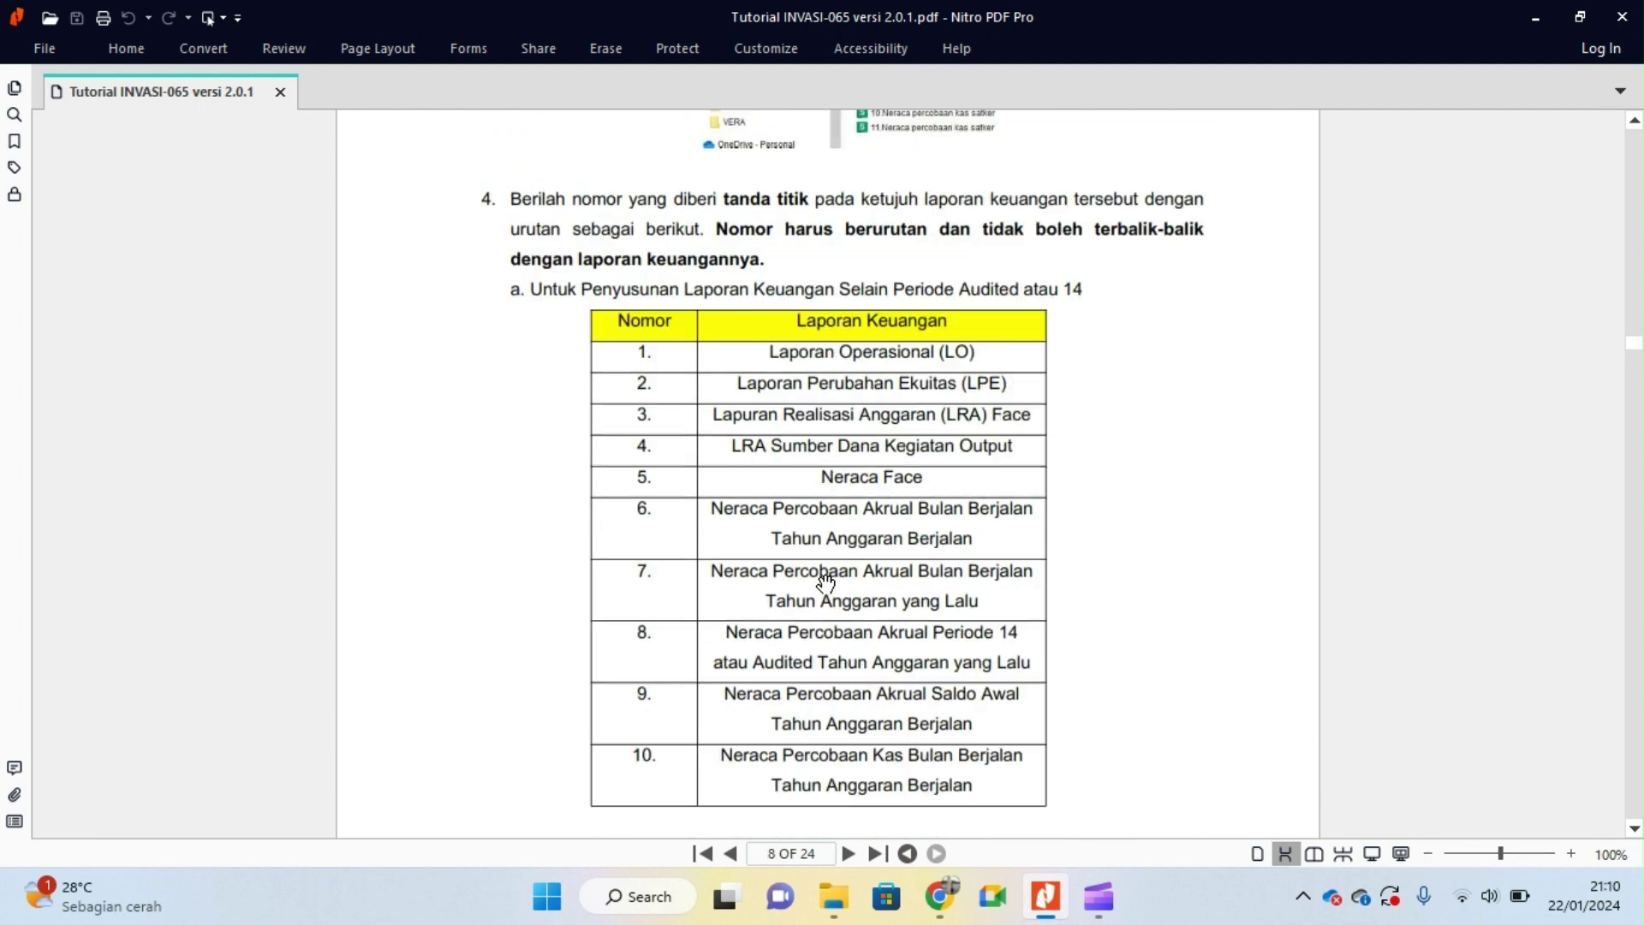
scroll(825, 579, down, 3)
scroll(825, 580, up, 3)
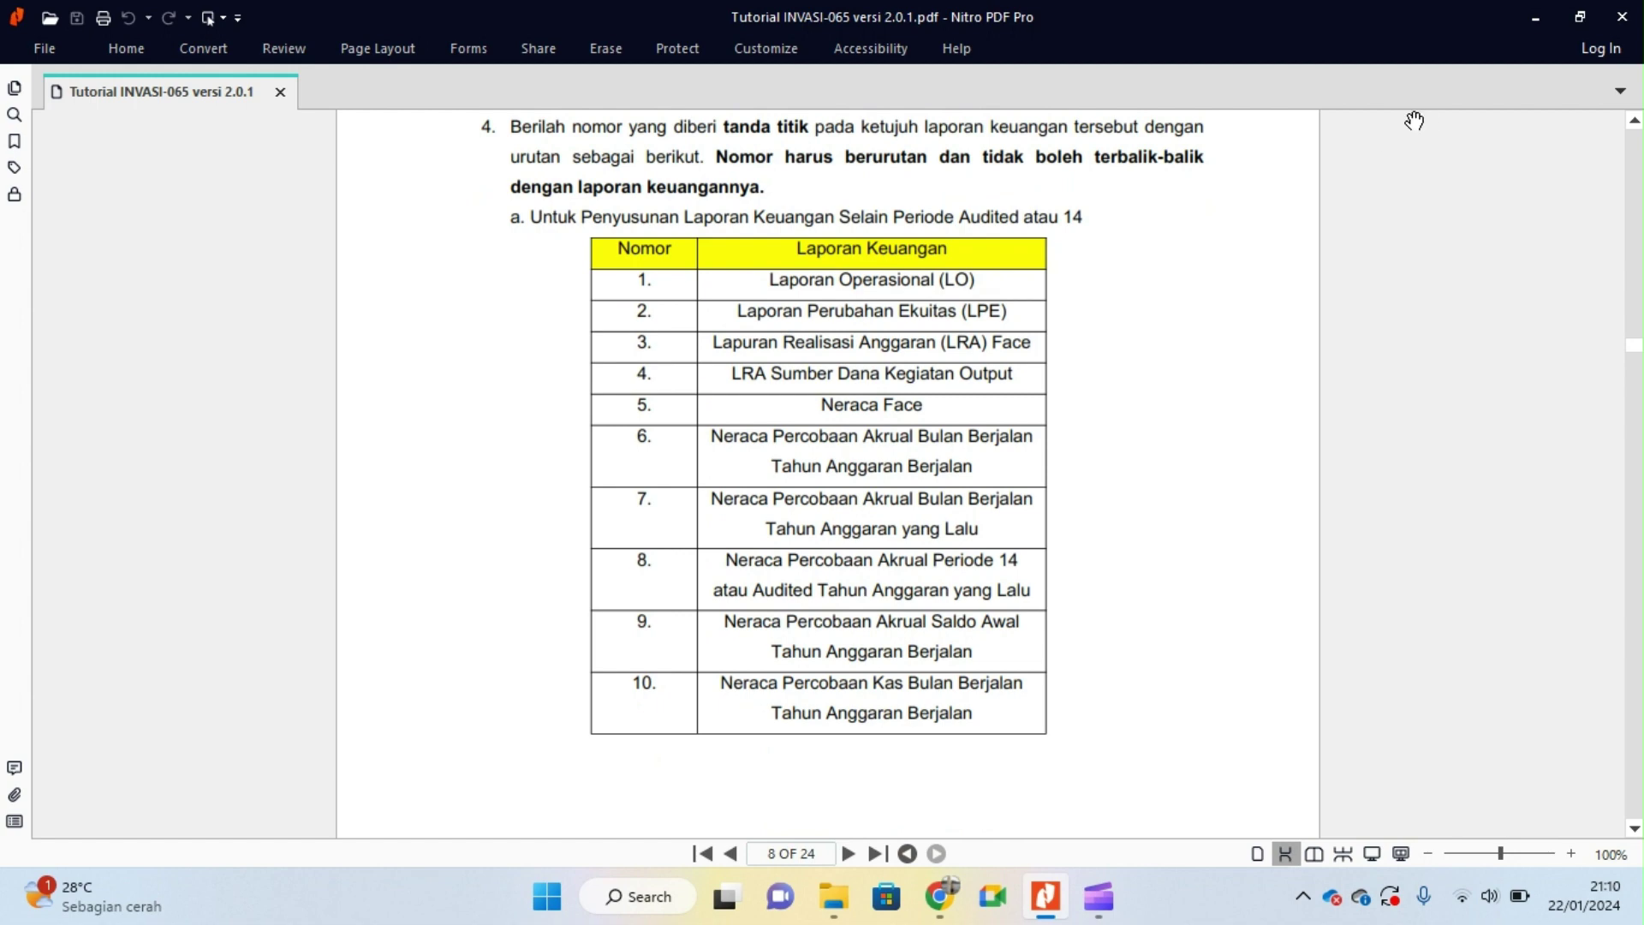
Step: Place the tutorial PDF and the Chrome Monsakti window side by side, with the tutorial's full report numbering table in view
key(super+Left)
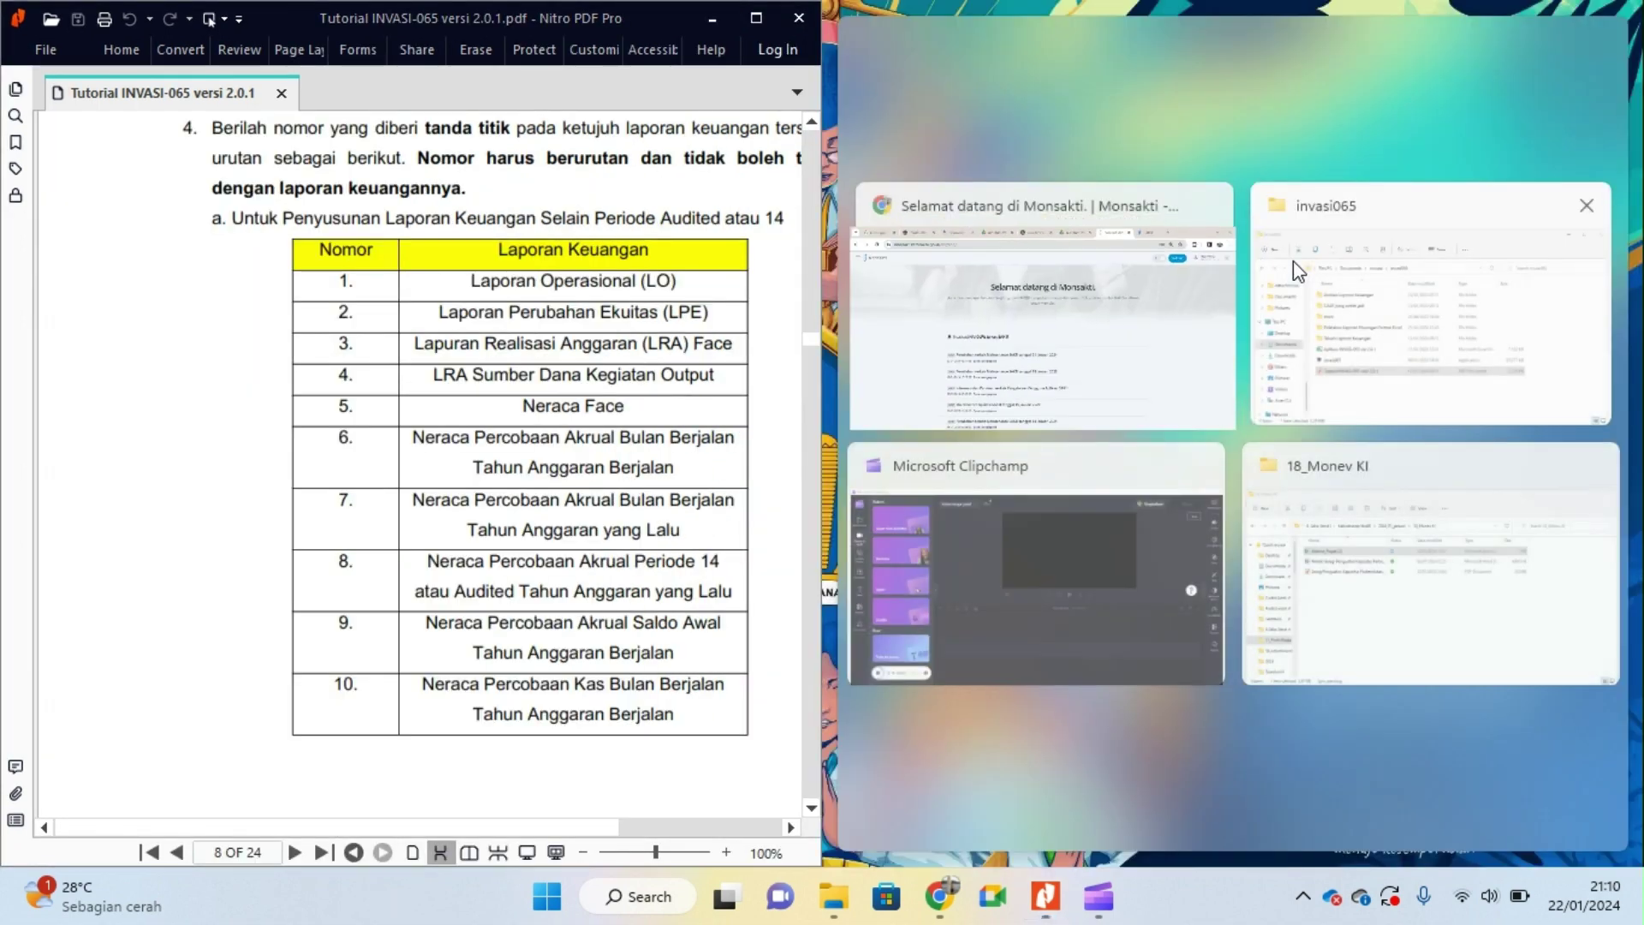
click(1297, 271)
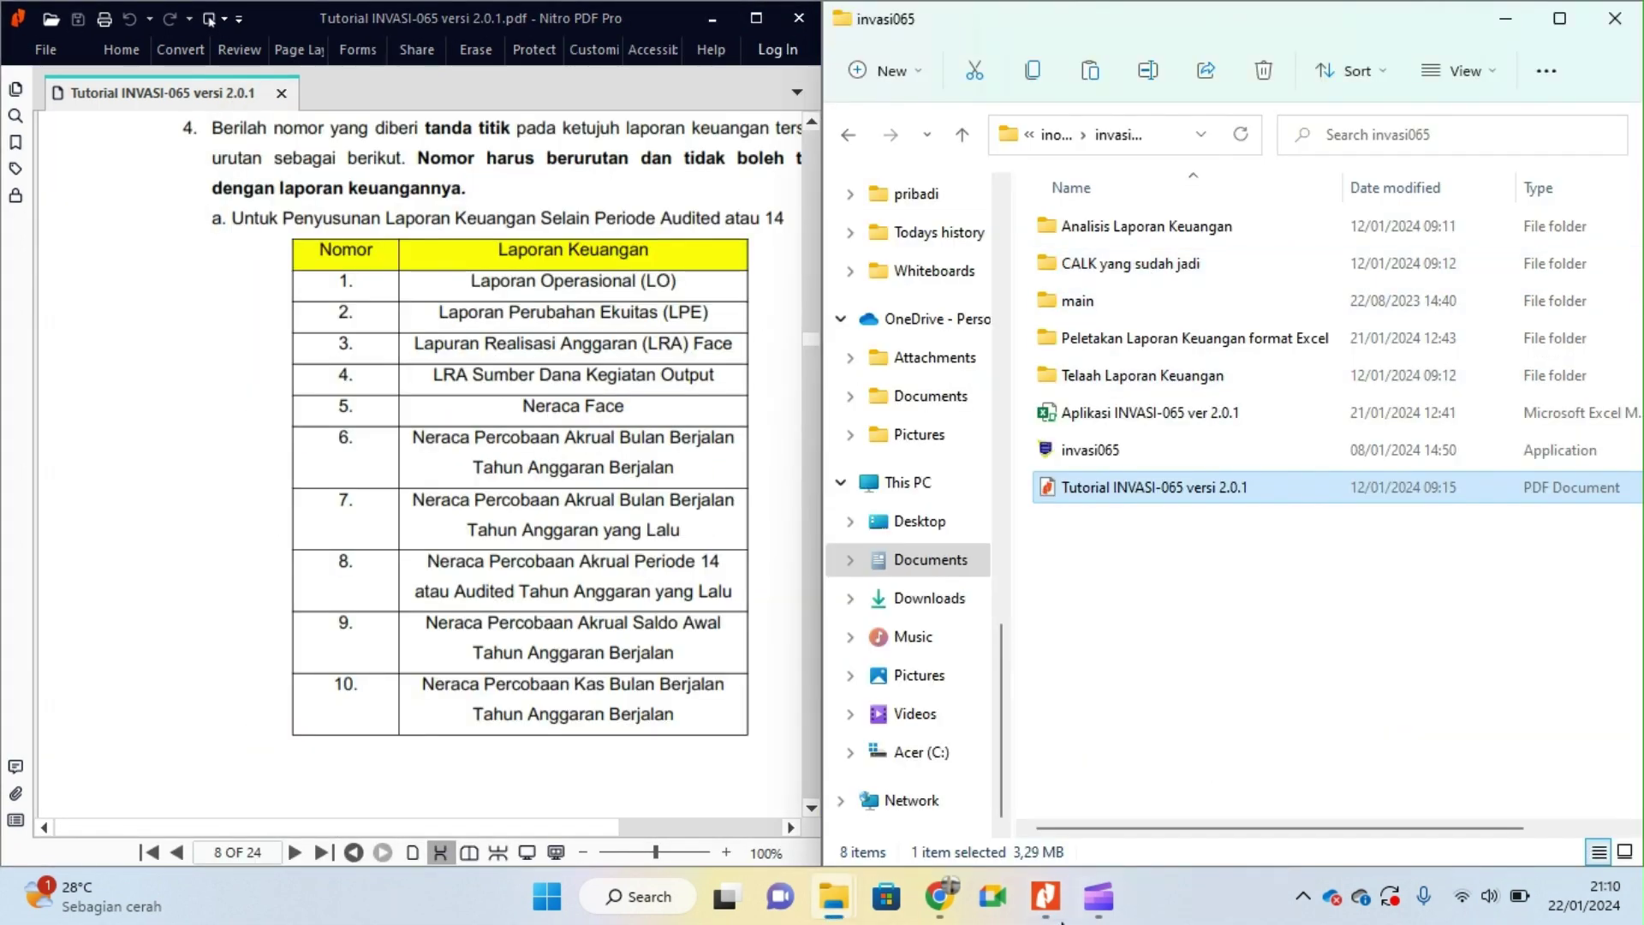
click(939, 896)
key(super+Right)
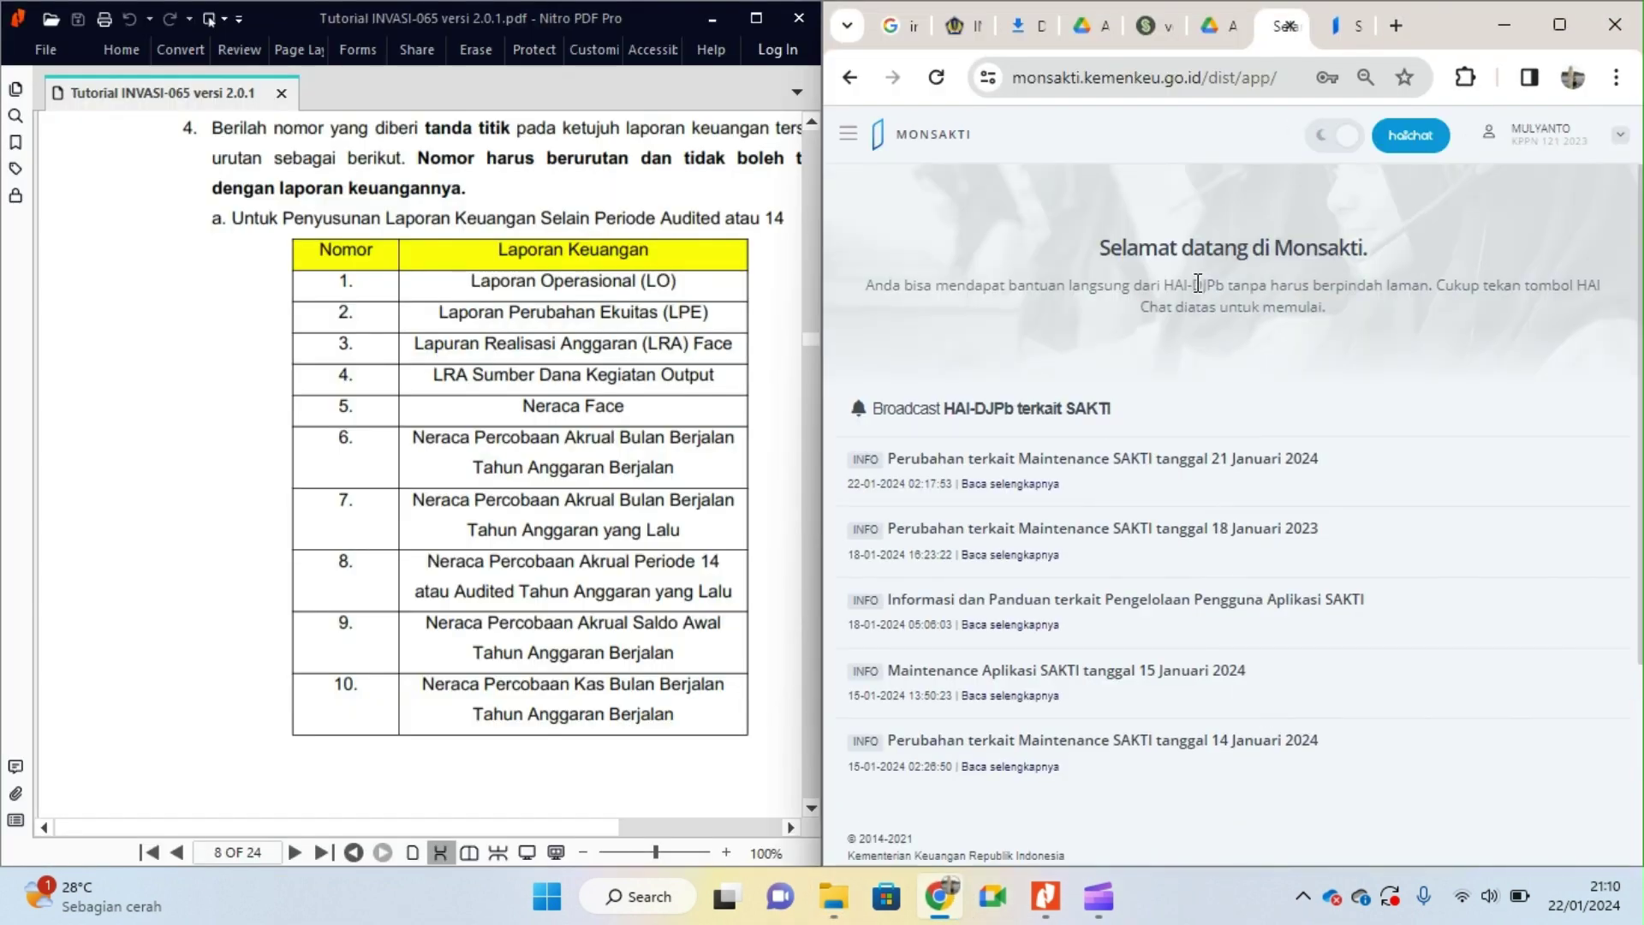
click(848, 133)
click(1494, 253)
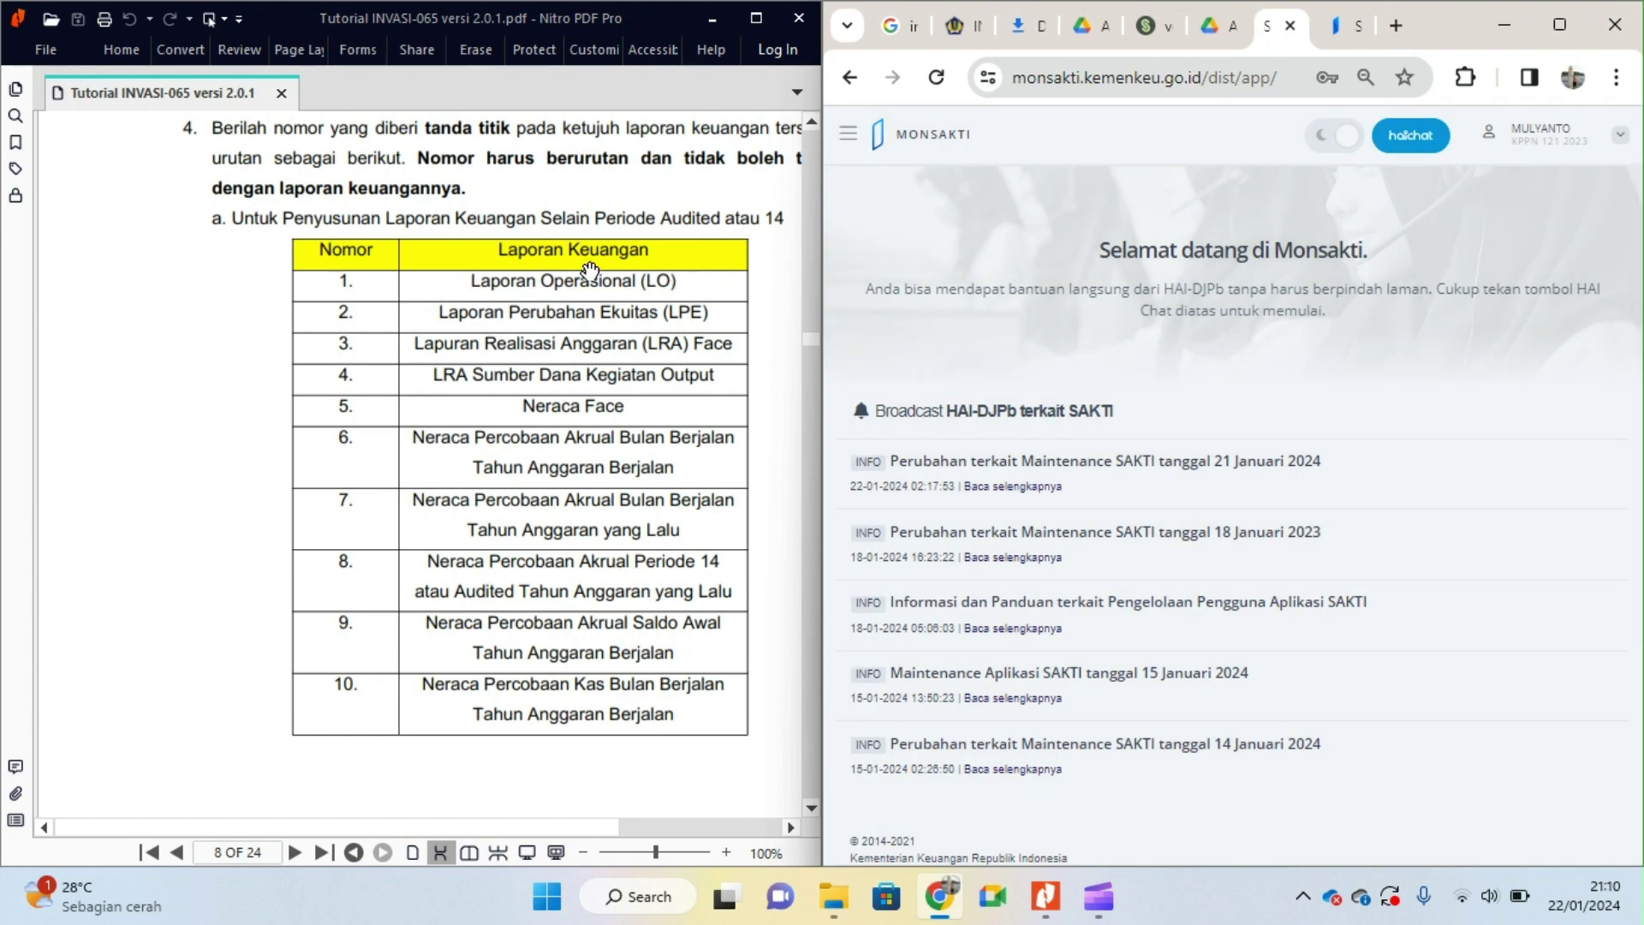
click(474, 265)
drag(605, 214, 530, 208)
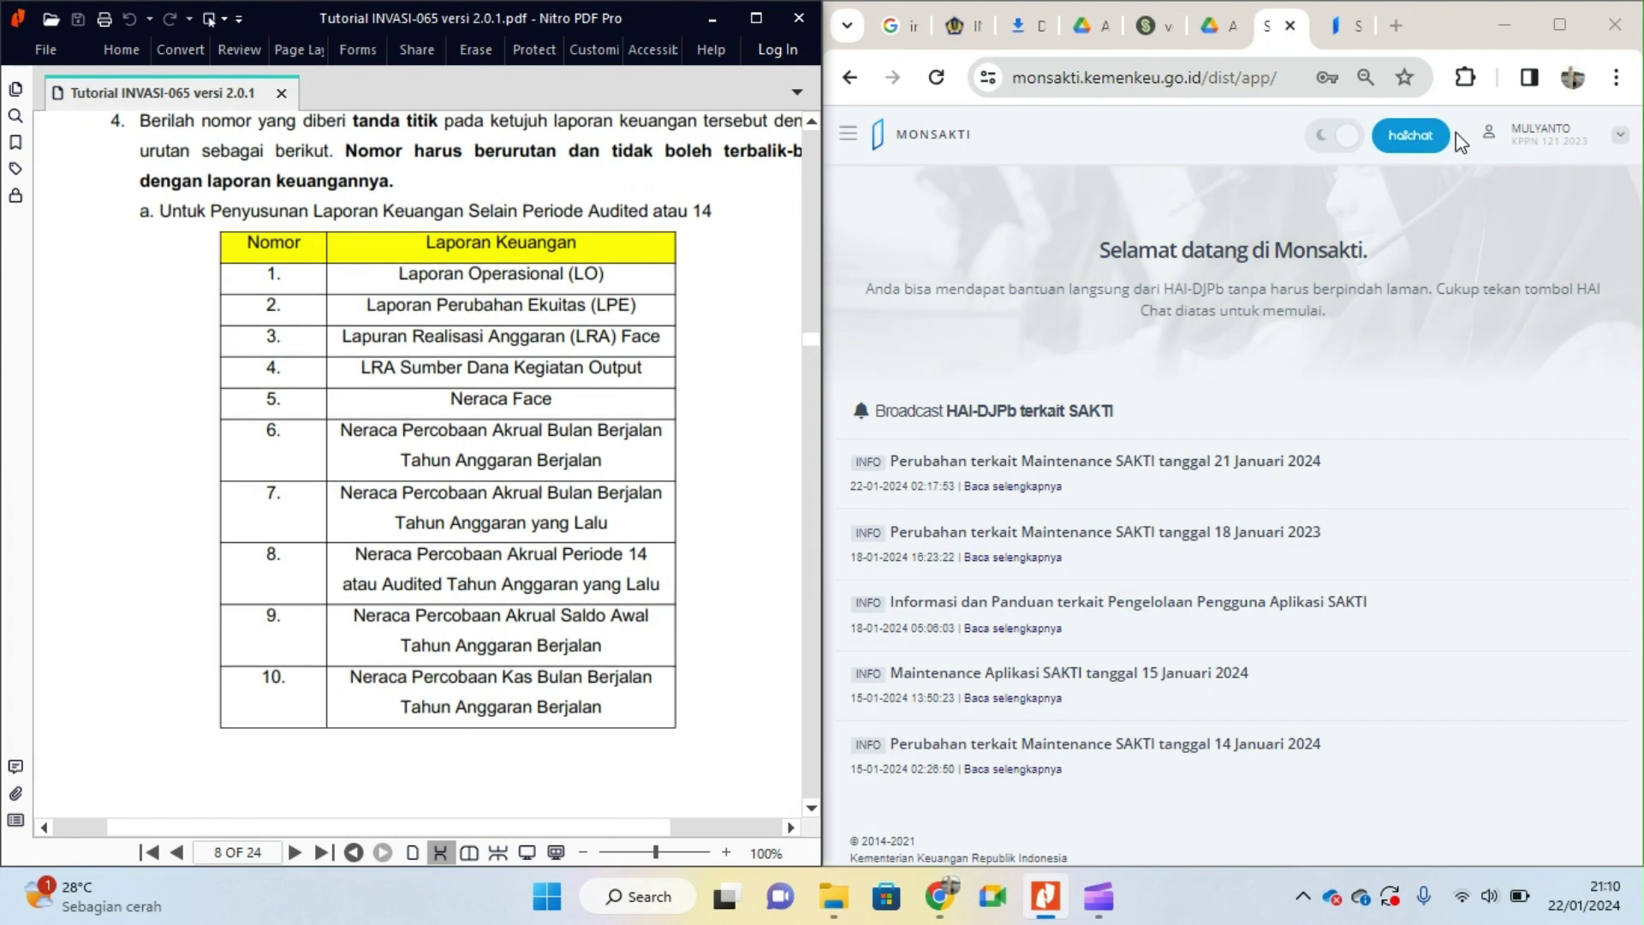
Step: Check the fiscal year and role options in the Monsakti account menu
click(1541, 135)
click(1327, 235)
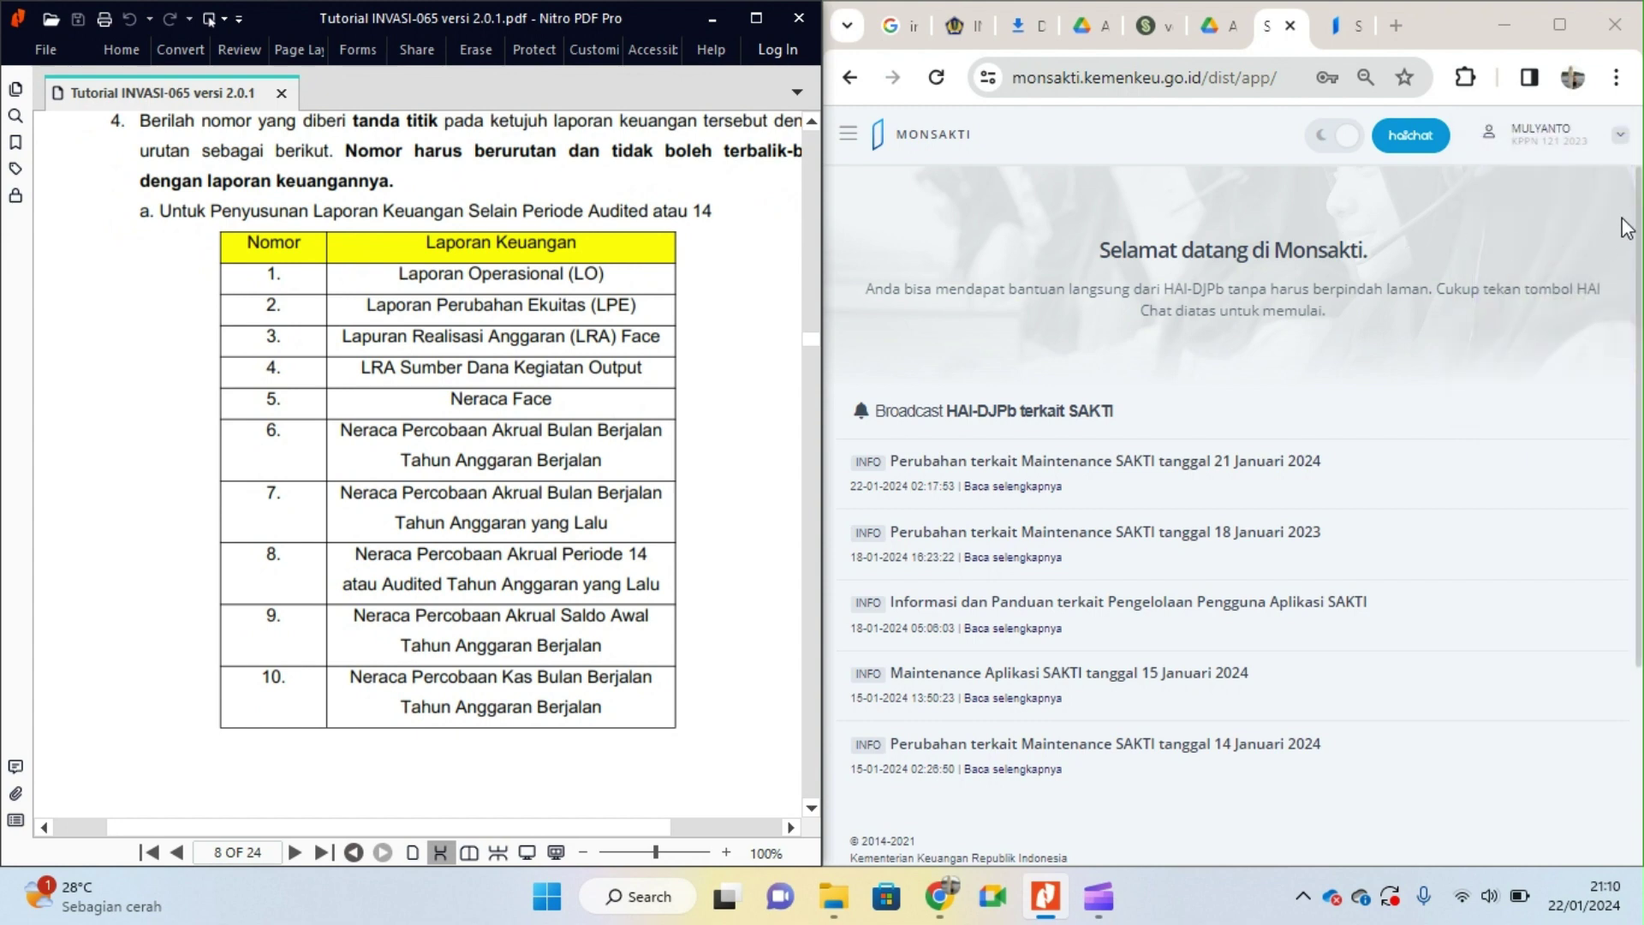
click(1541, 135)
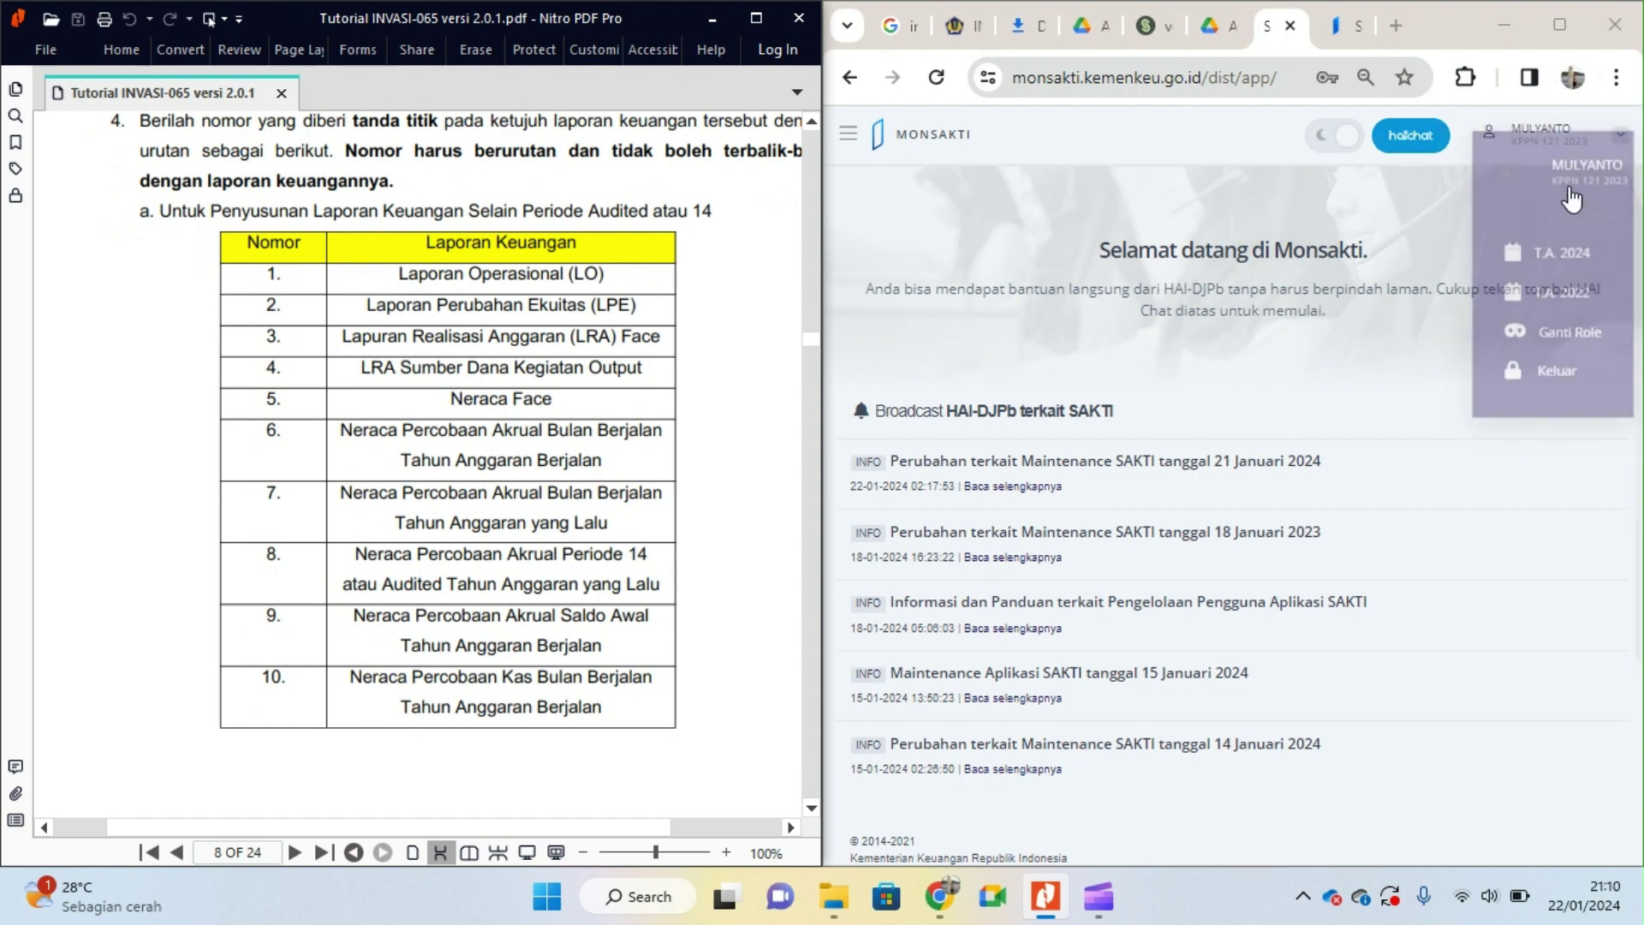
click(1244, 340)
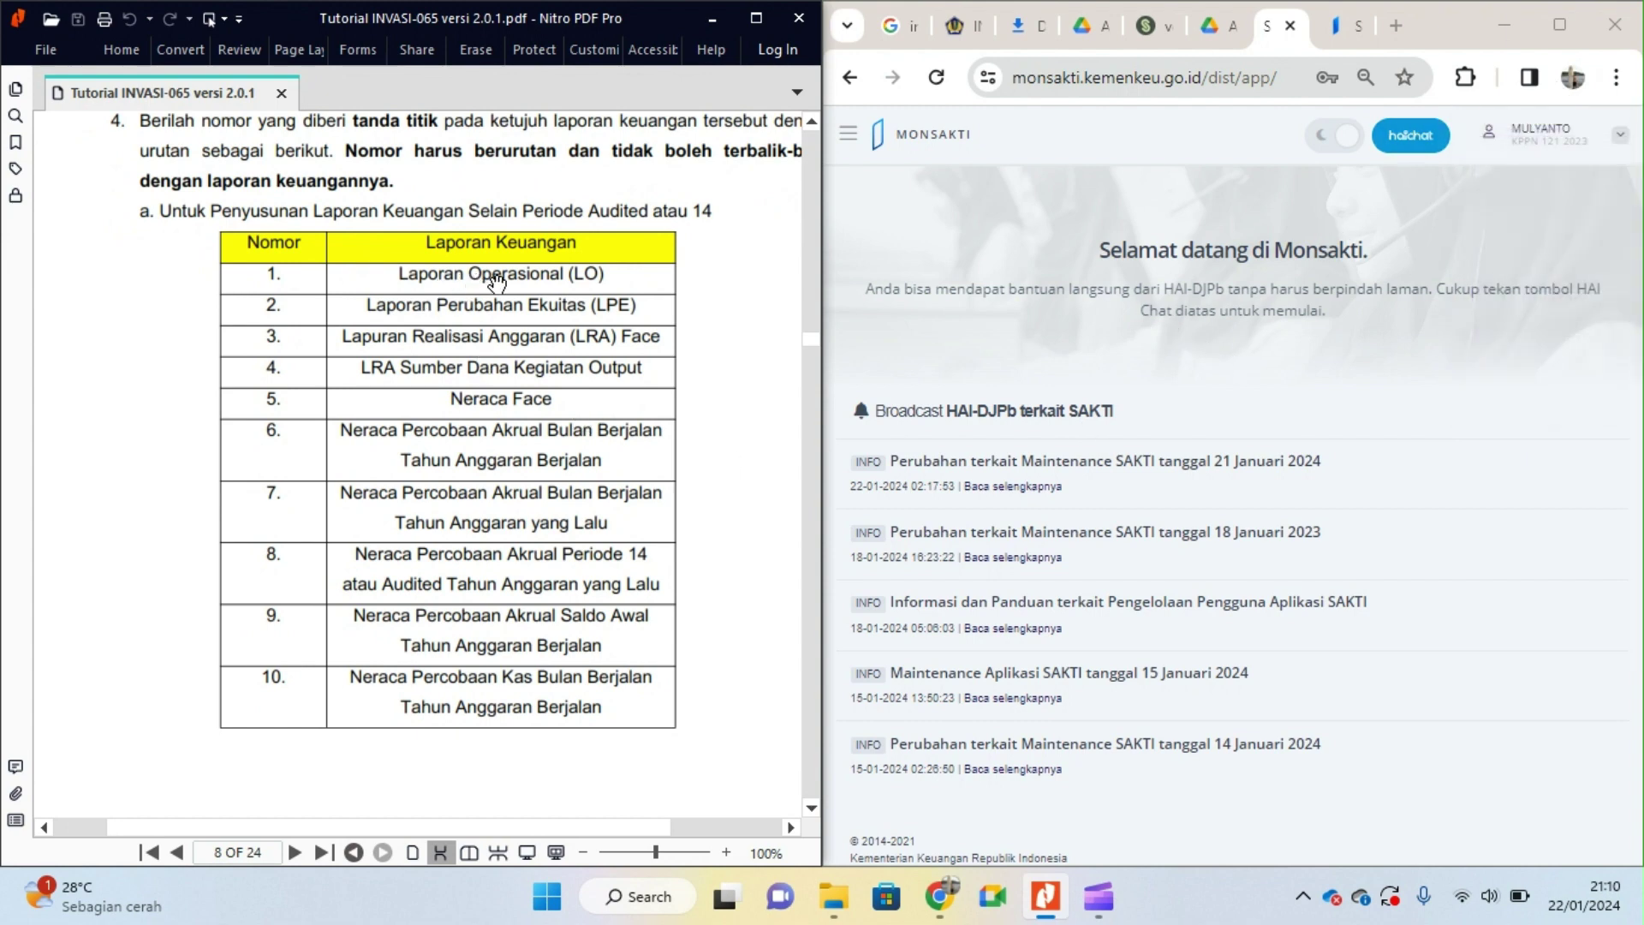
Step: Go to the Laporan Keuangan report form in Monsakti
click(847, 134)
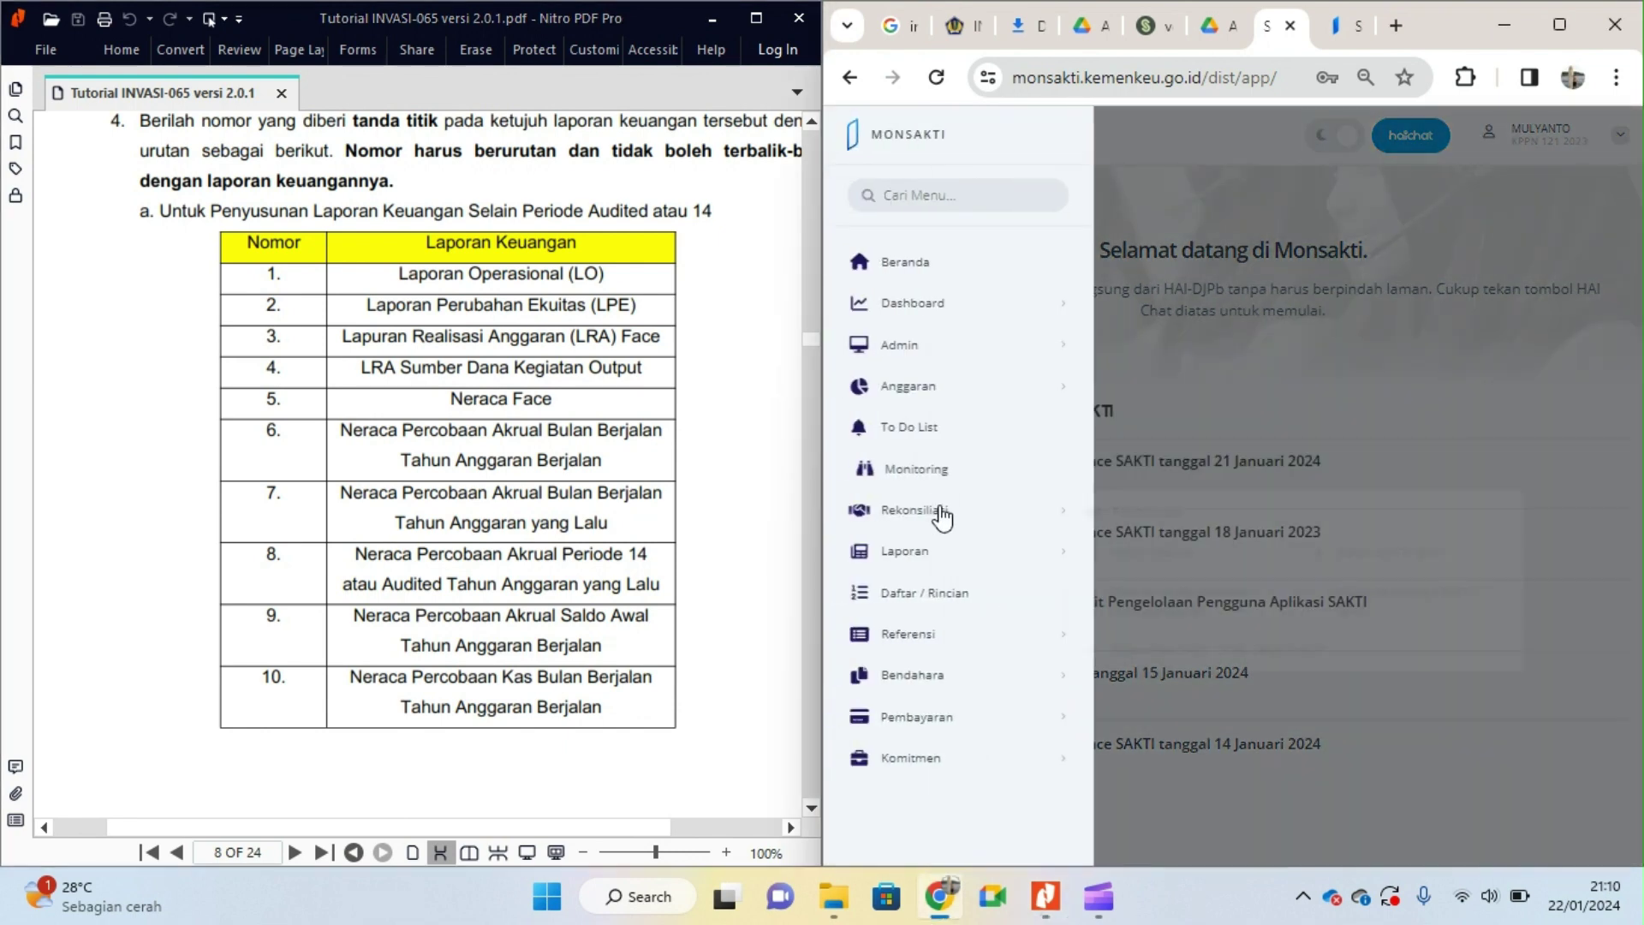
mouse_move(931, 558)
click(1159, 593)
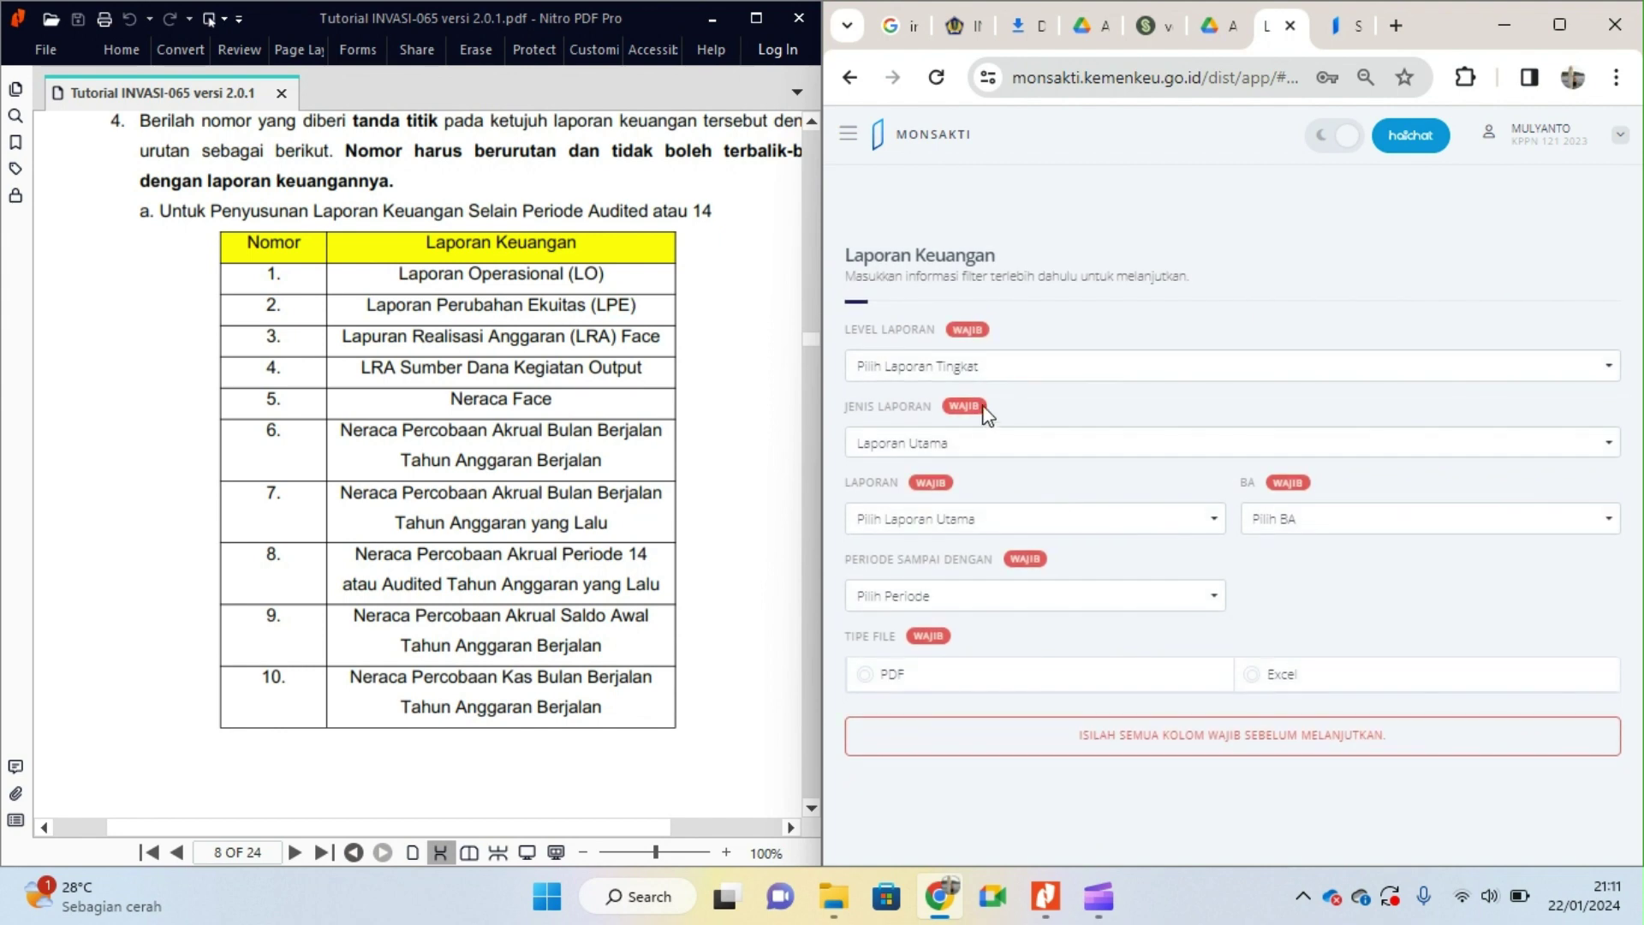
Step: Set the report level to SATKER and the type to Laporan Utama, and choose the Laporan Operasional report
click(957, 365)
click(963, 467)
click(973, 444)
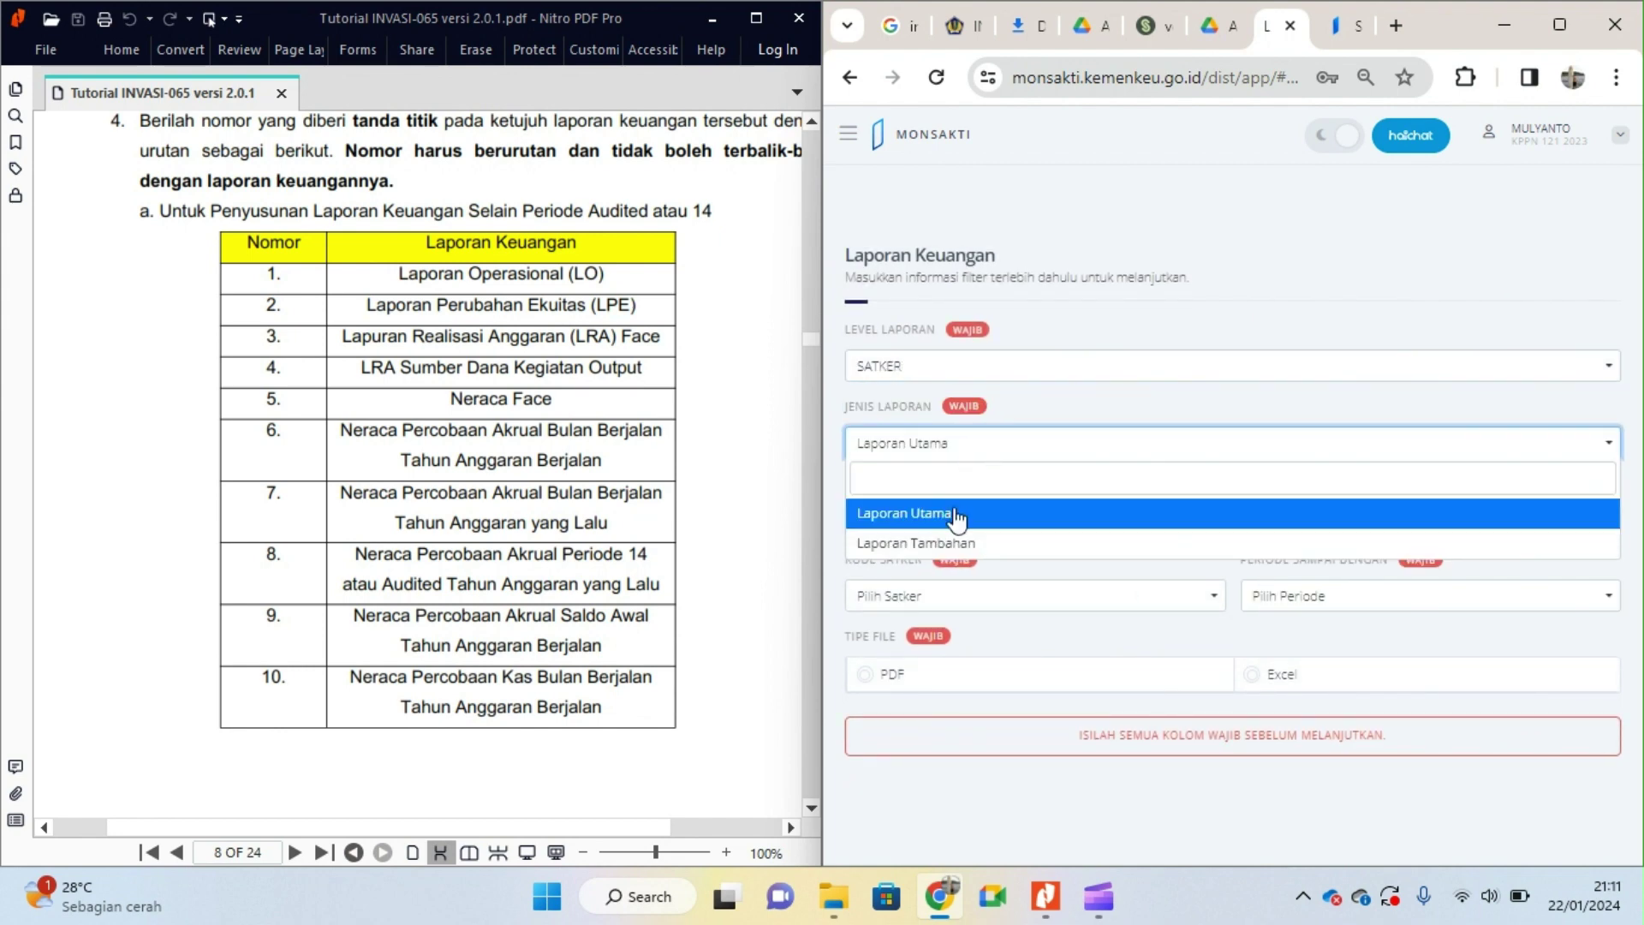
click(984, 511)
click(996, 519)
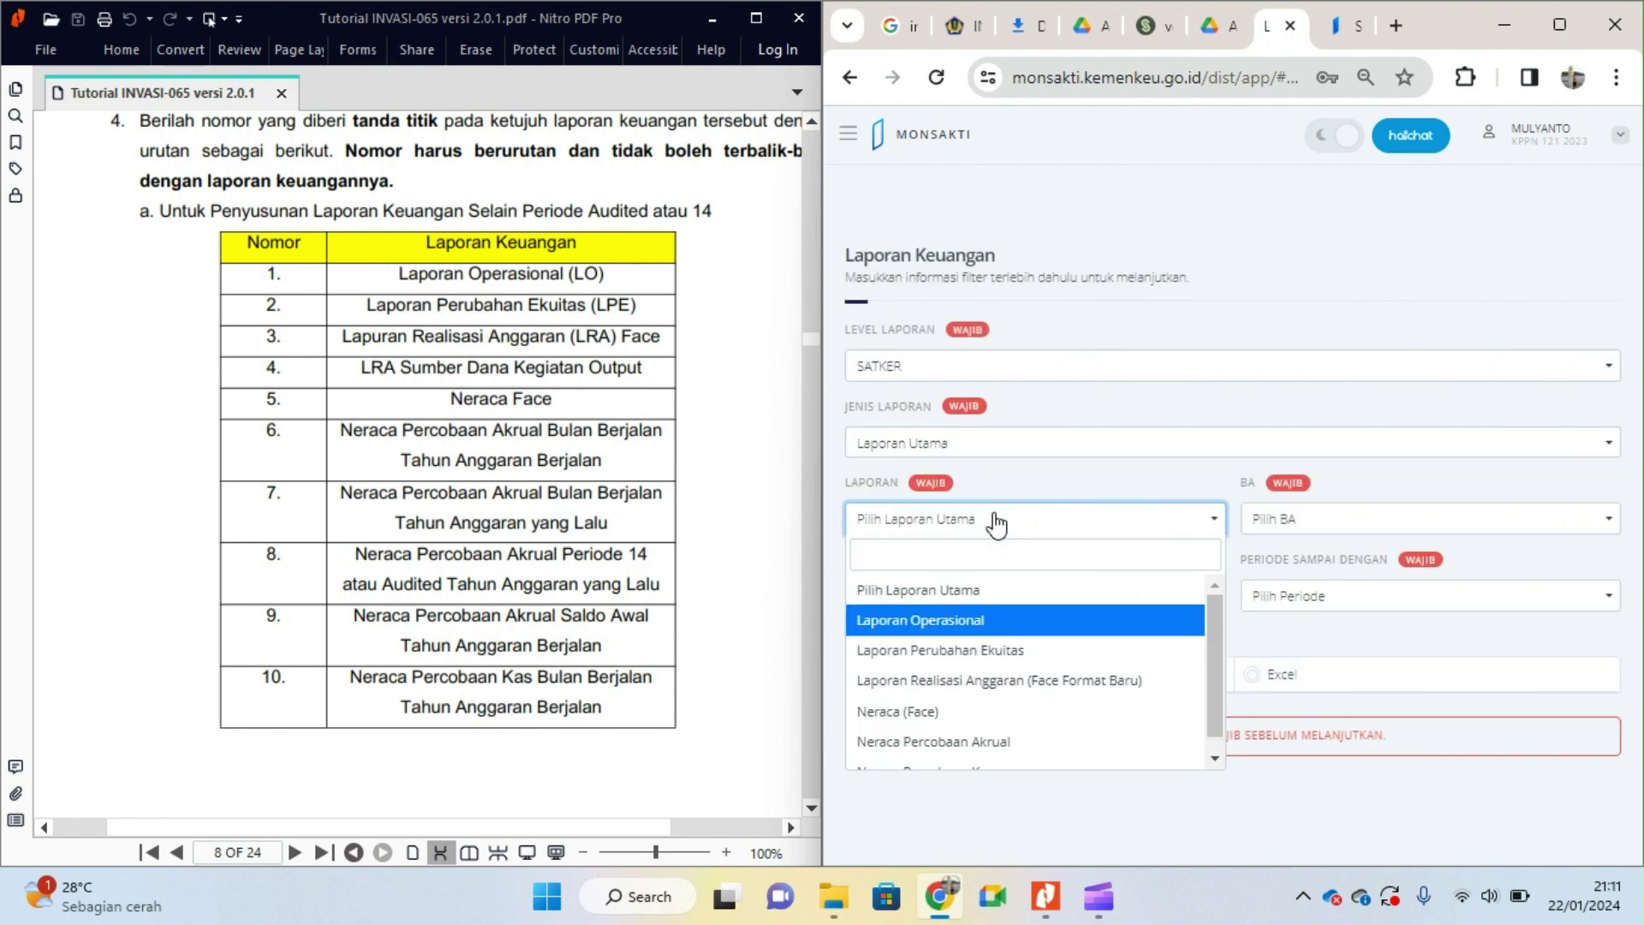
click(987, 622)
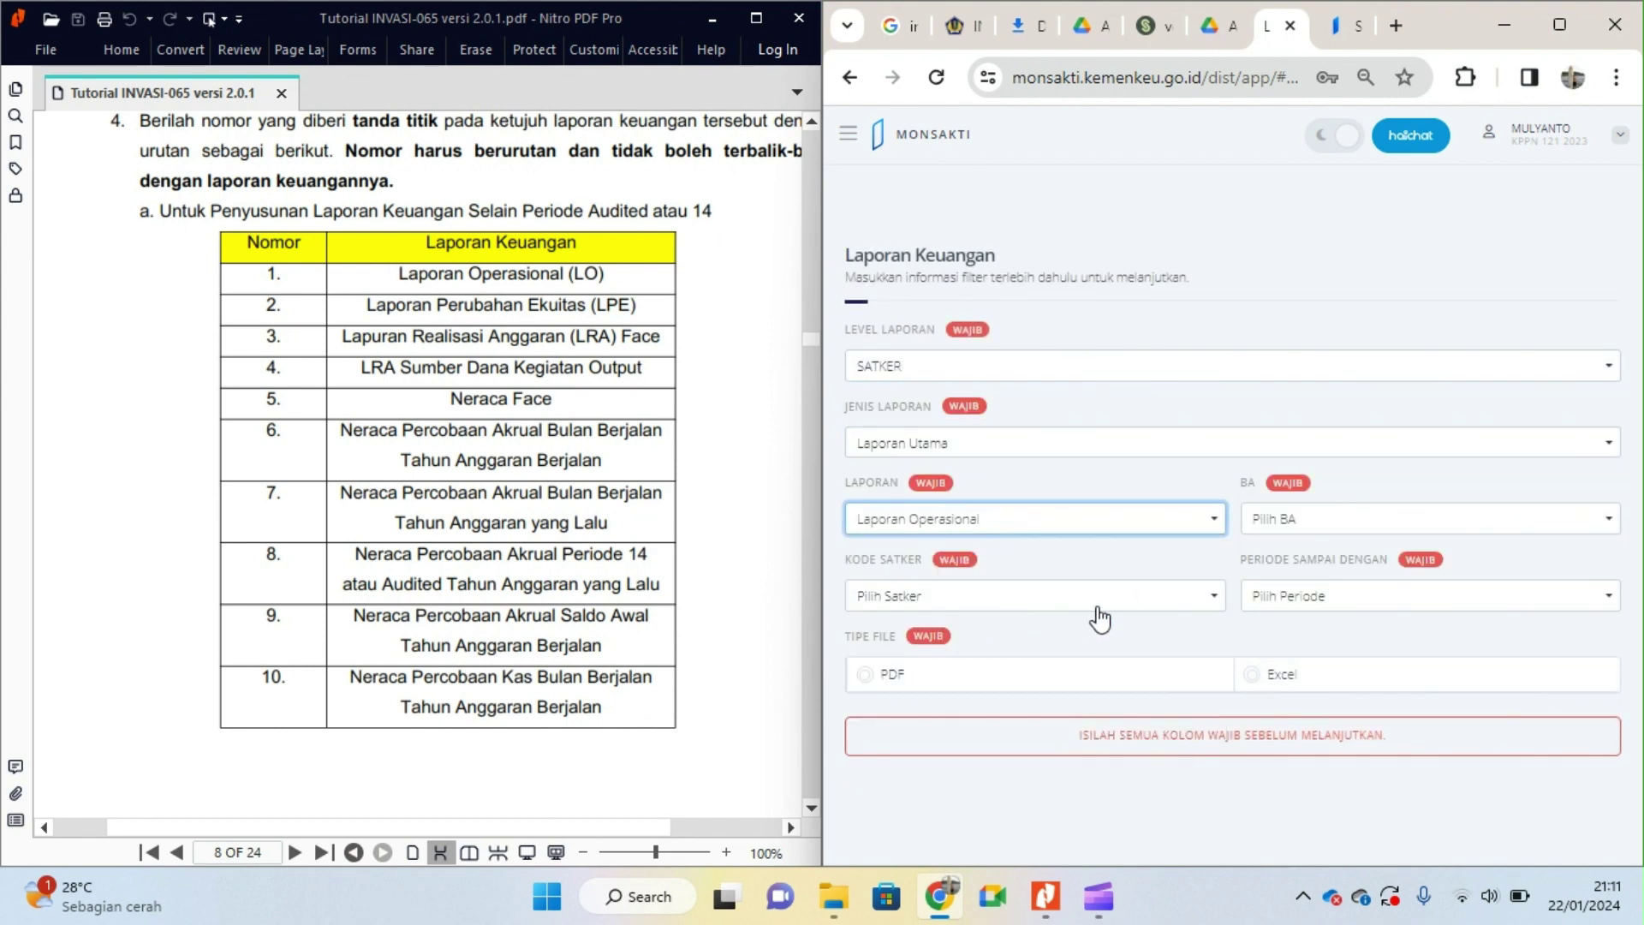
Step: Set the BA to 015 KEMENTERIAN KEUANGAN and the satker to 528792 KPPN MANNA
click(1305, 522)
scroll(1301, 685, down, 5)
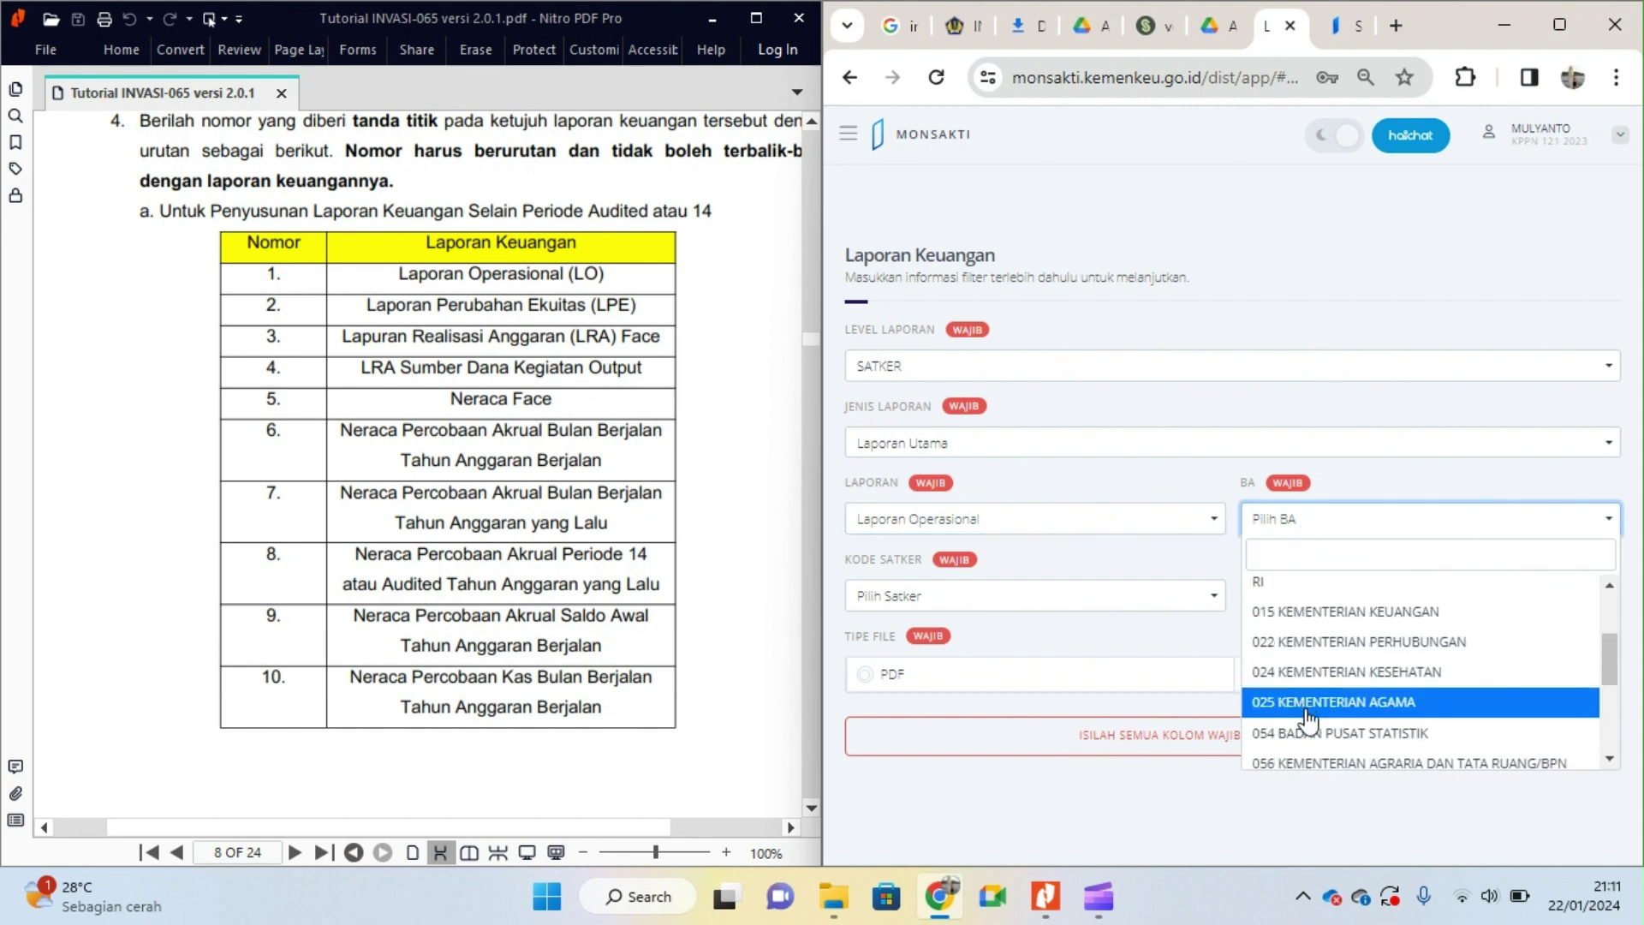
click(1325, 613)
click(1055, 599)
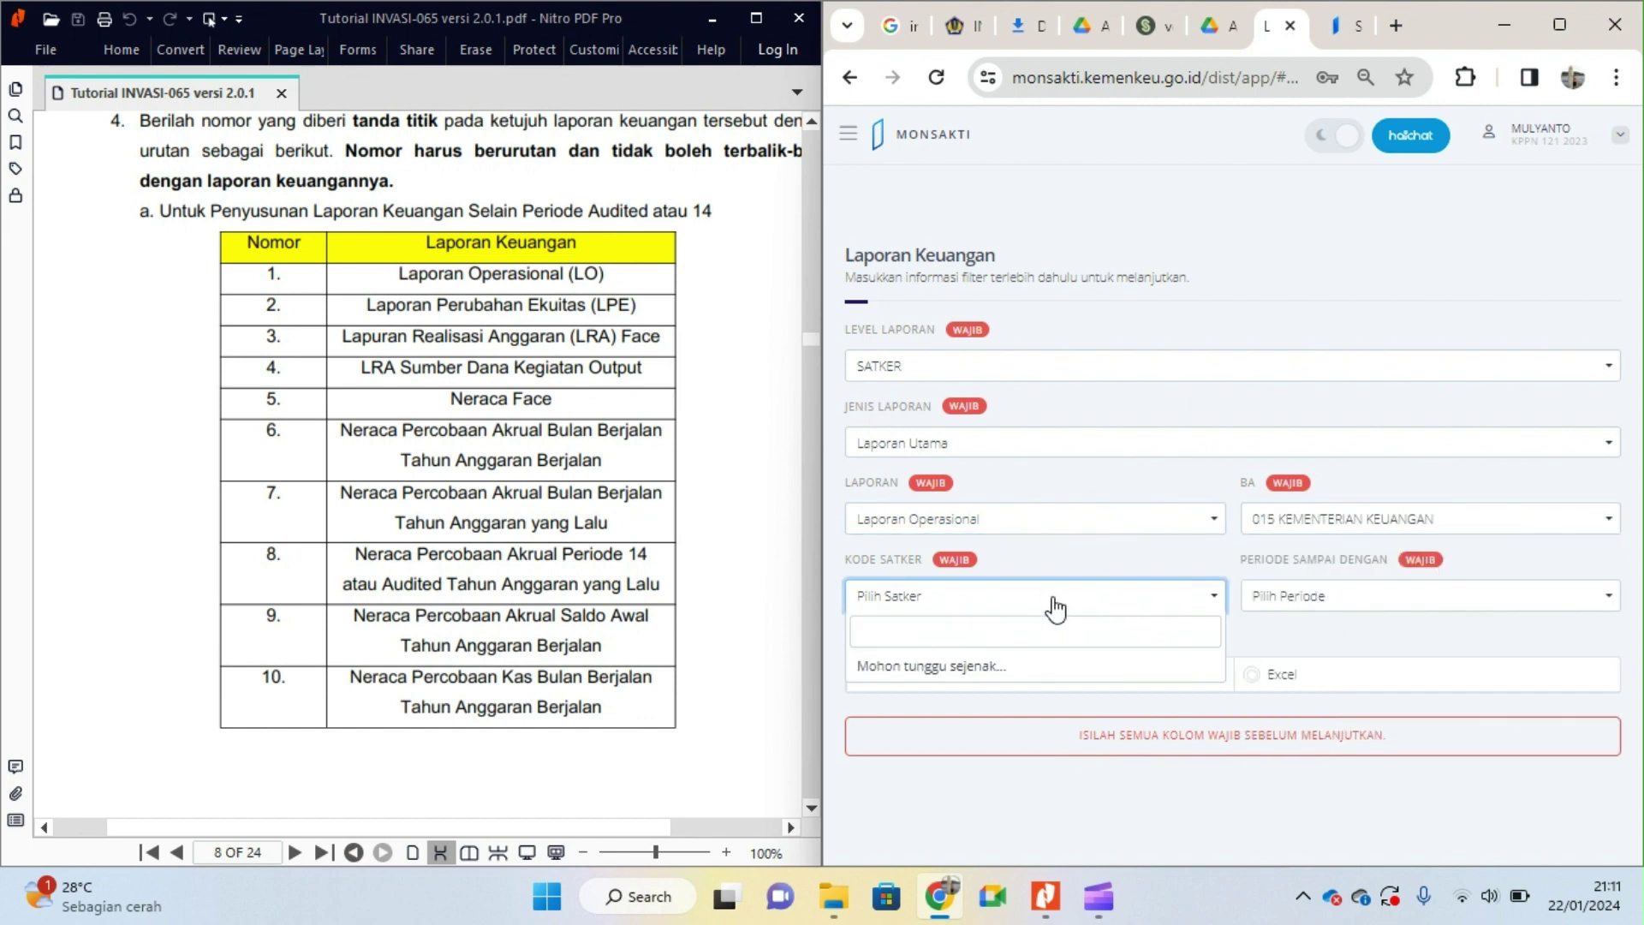
click(942, 719)
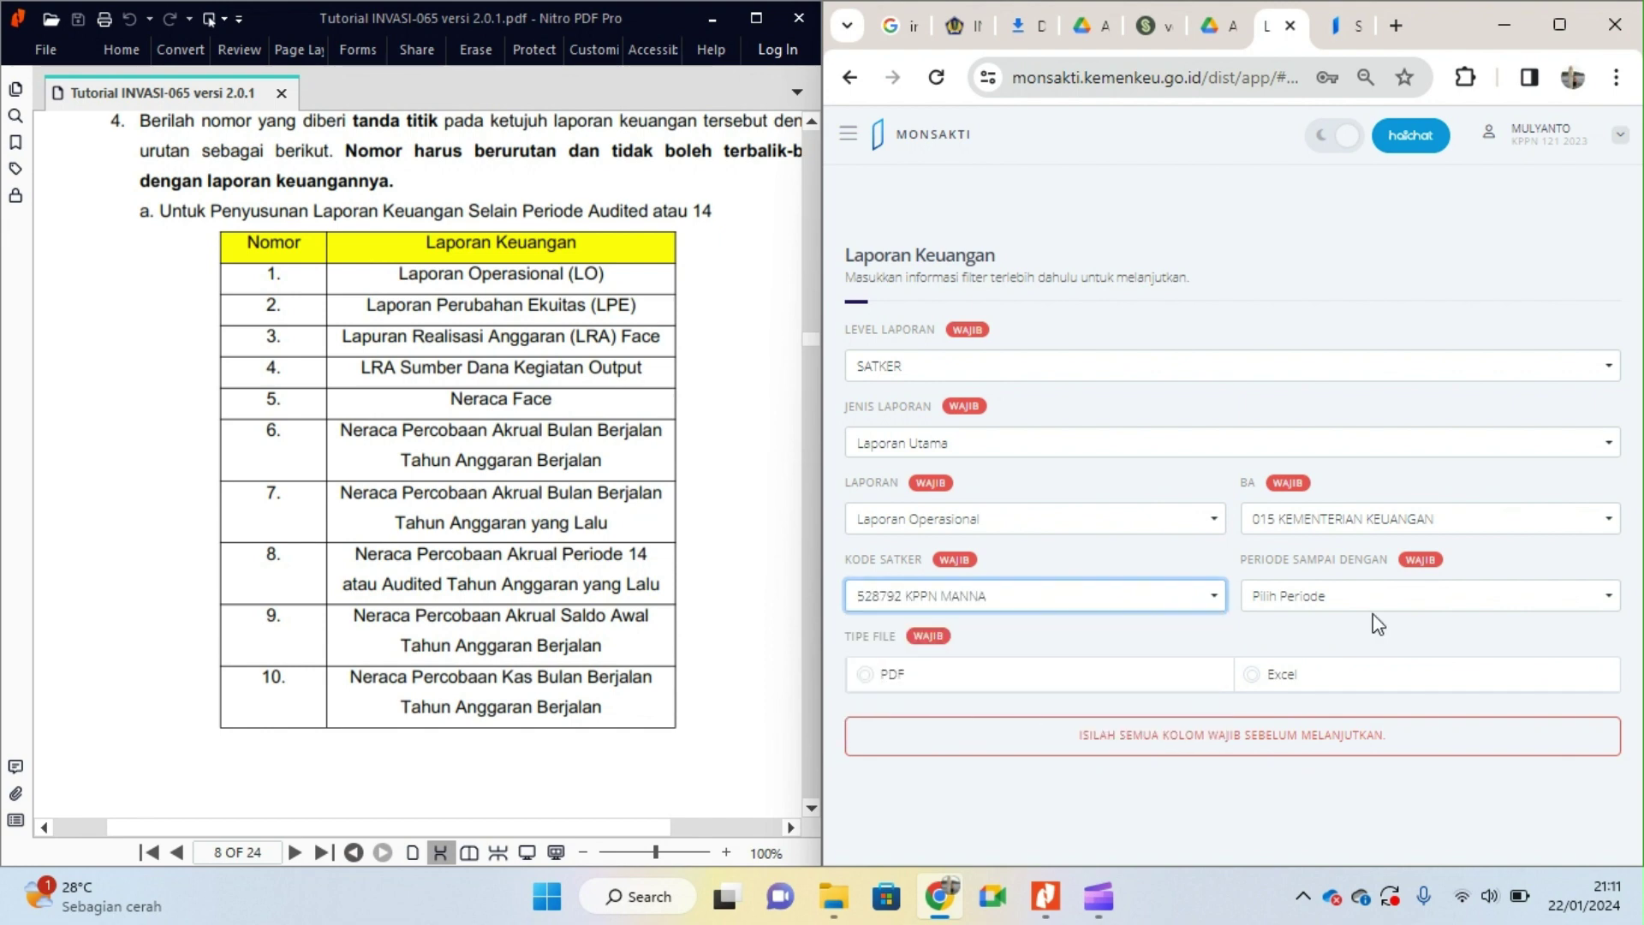
Step: Set the report period to 2023-12 and the file type to PDF
click(1376, 597)
scroll(1370, 754, down, 3)
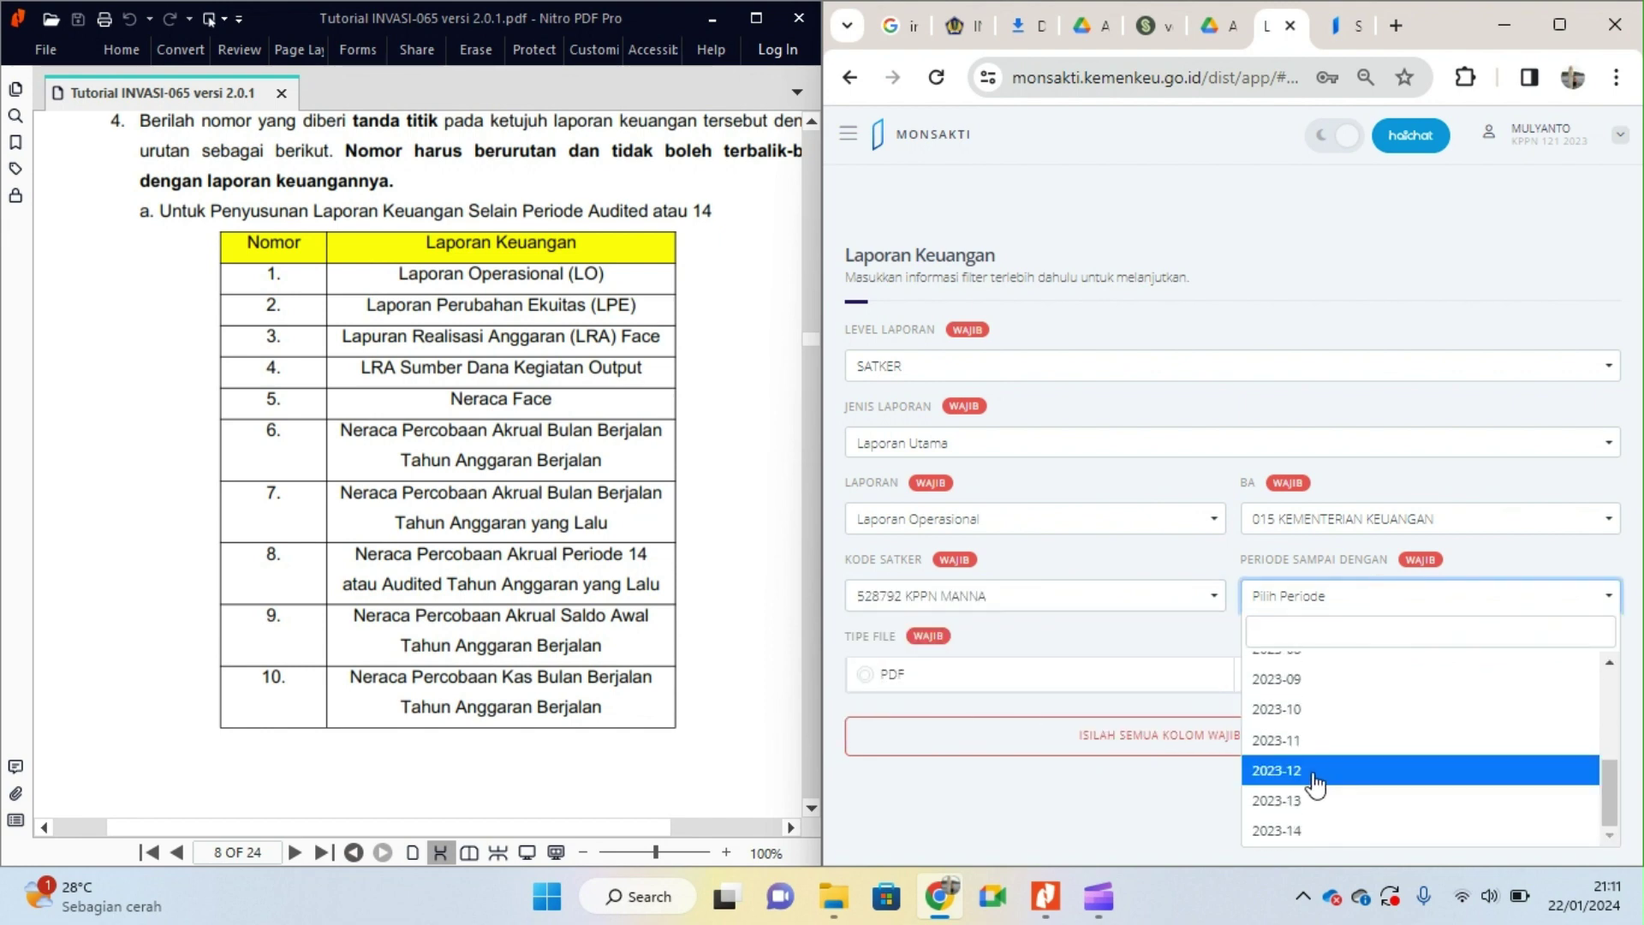
click(1315, 775)
click(879, 685)
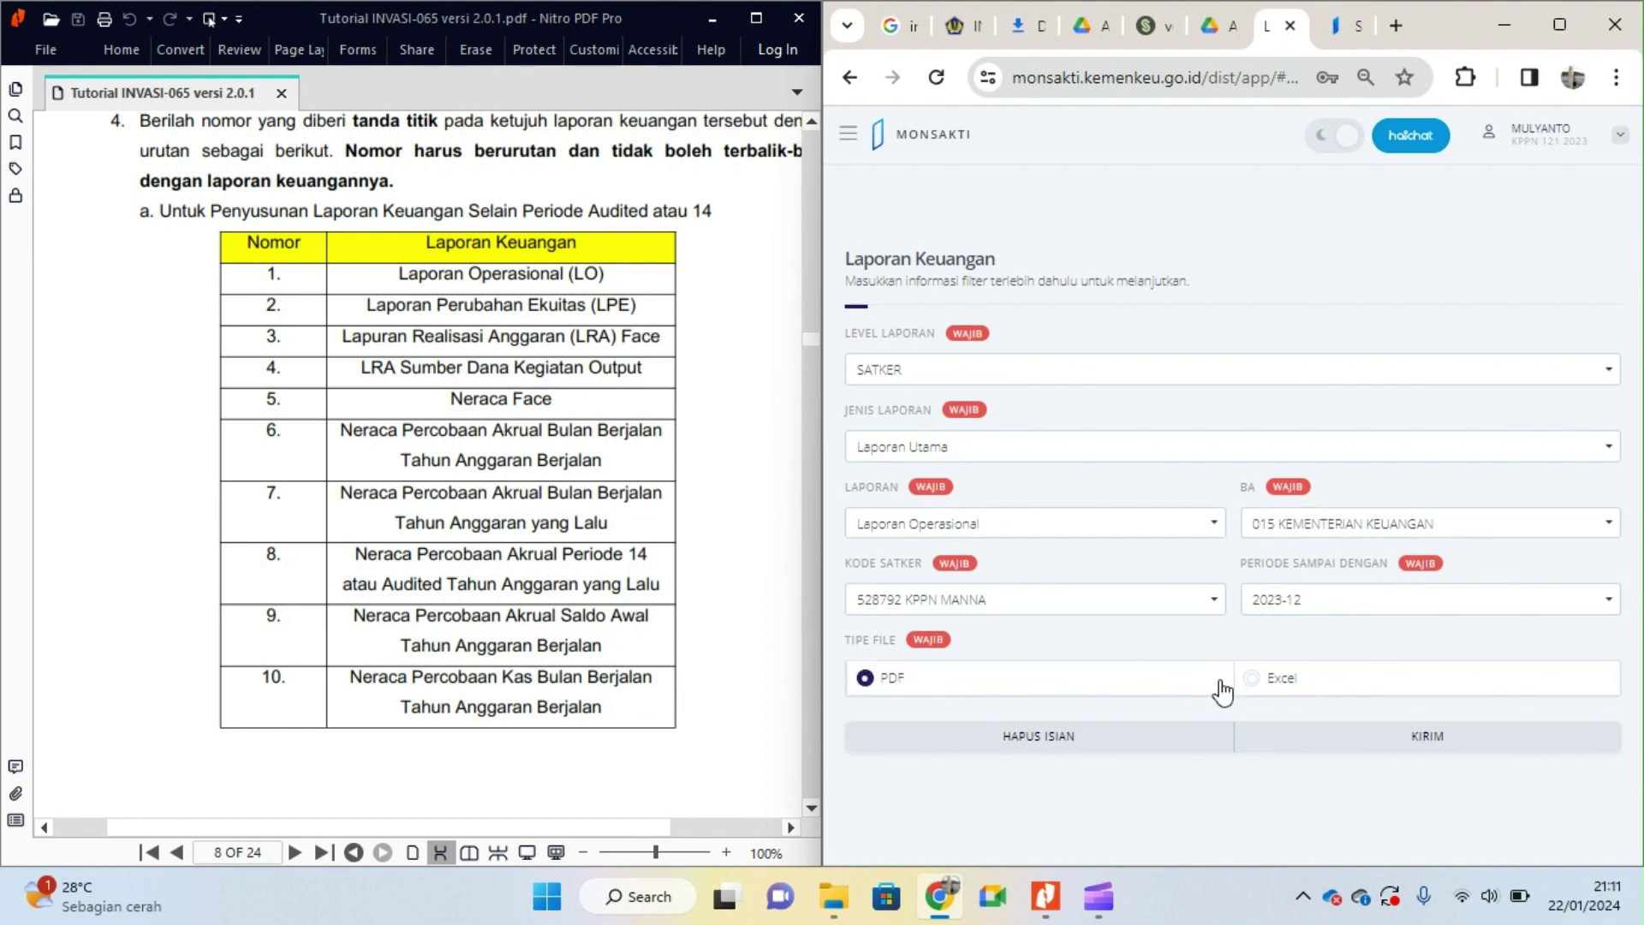
Step: Set the report period to 2023-13 and the file type to Excel, and download the Laporan Operasional
click(1381, 613)
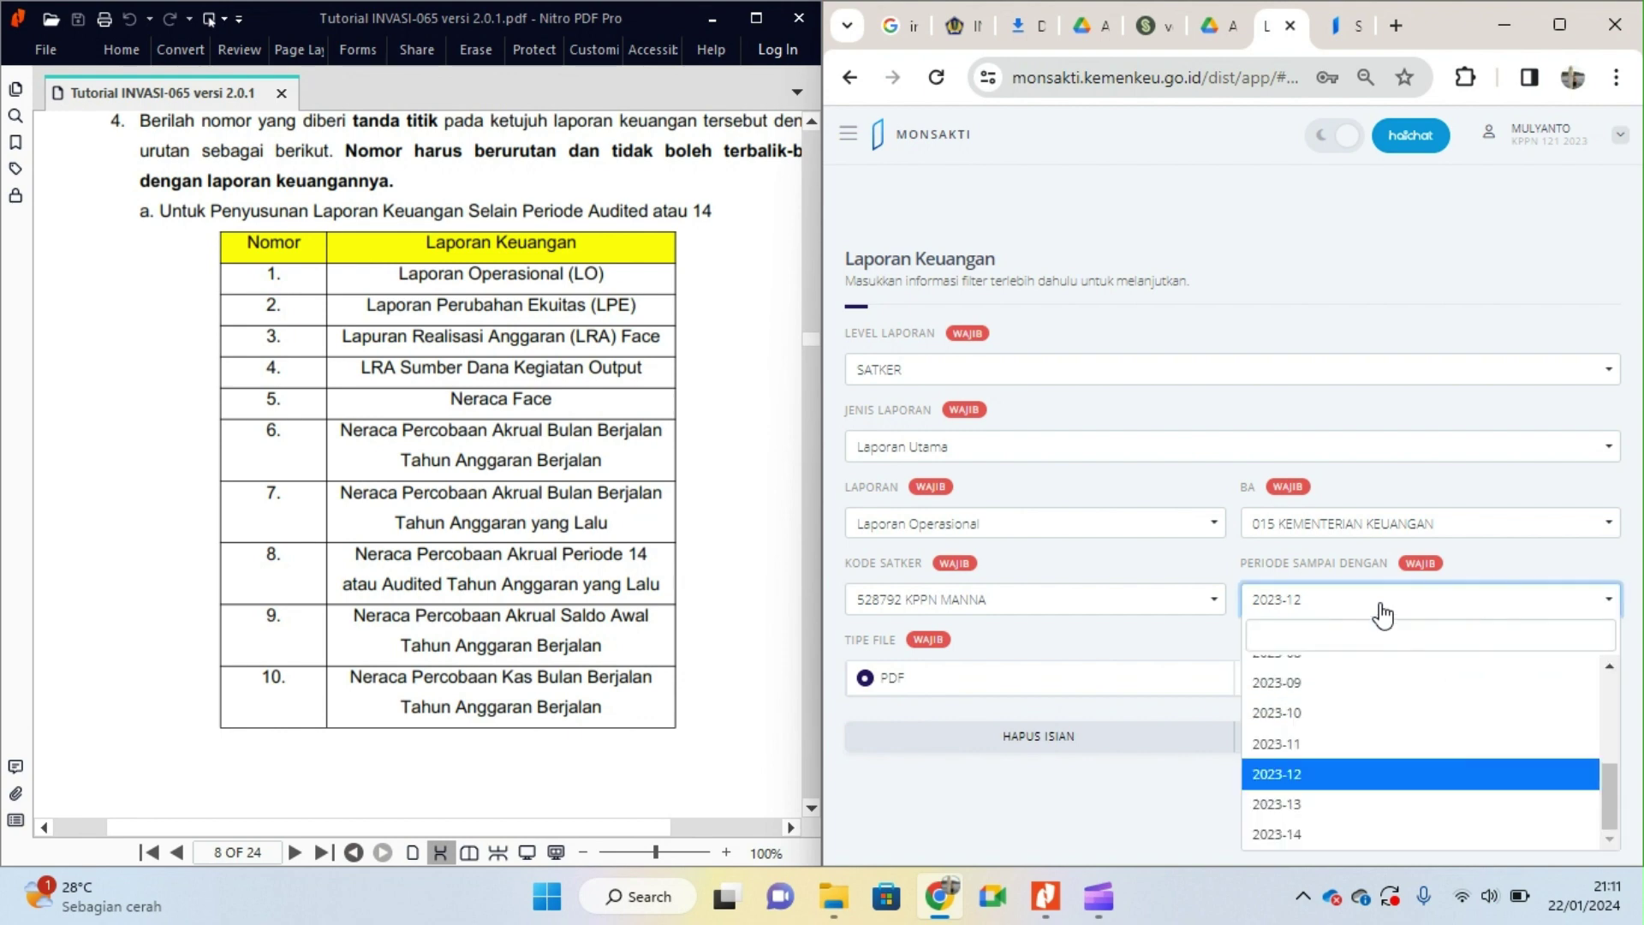
click(1348, 818)
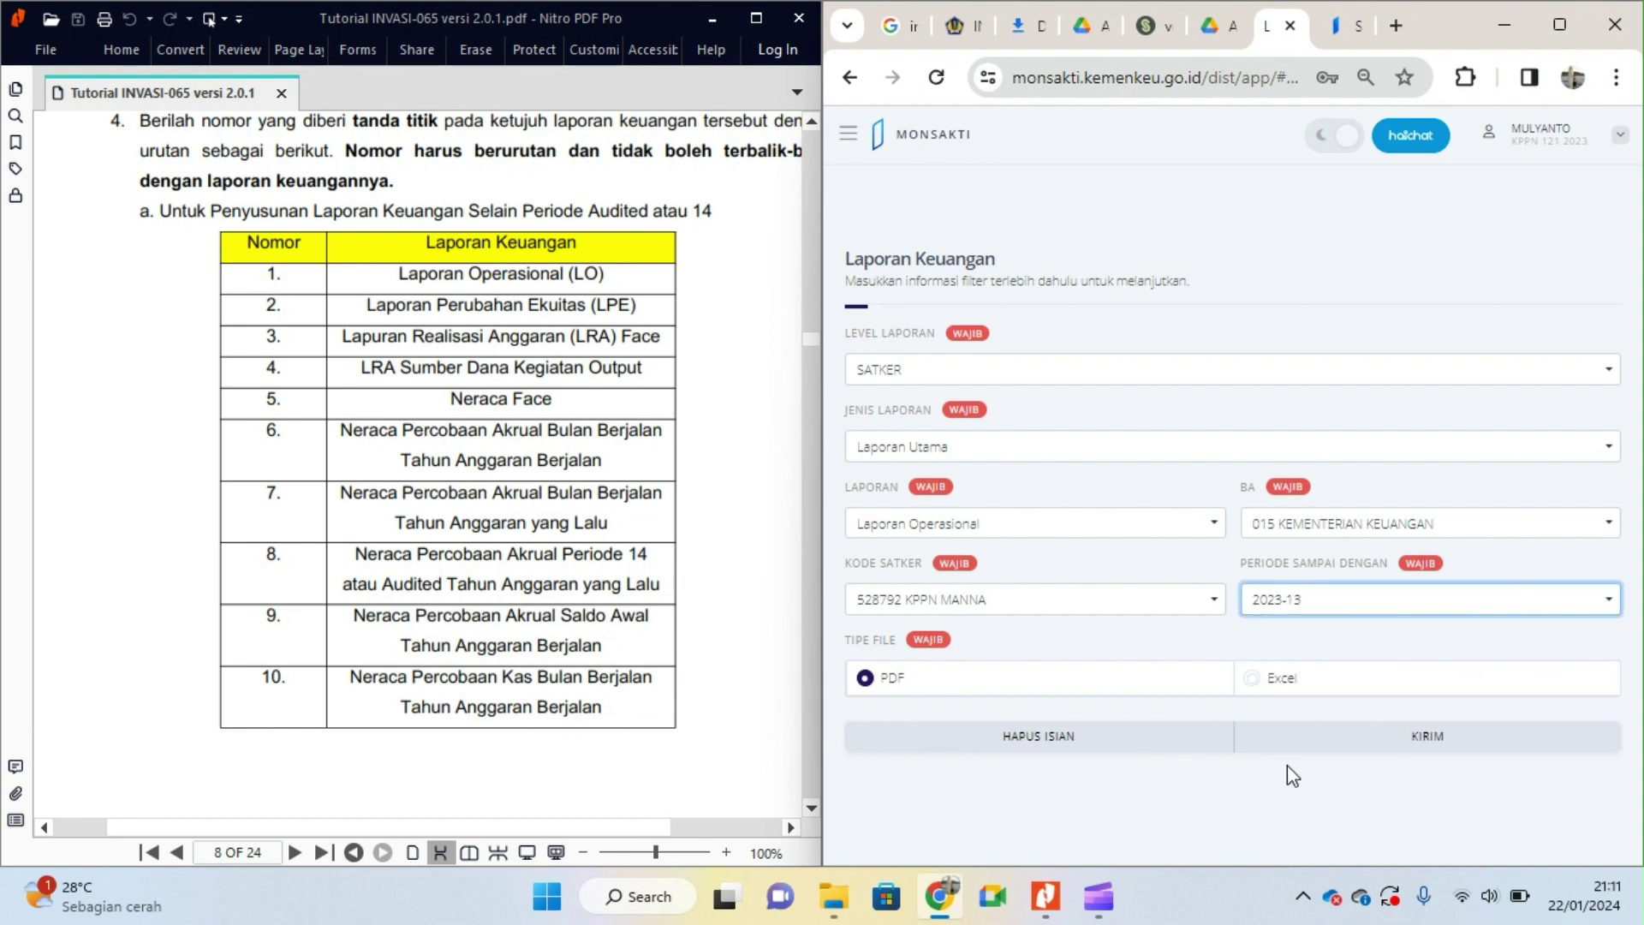
click(1252, 678)
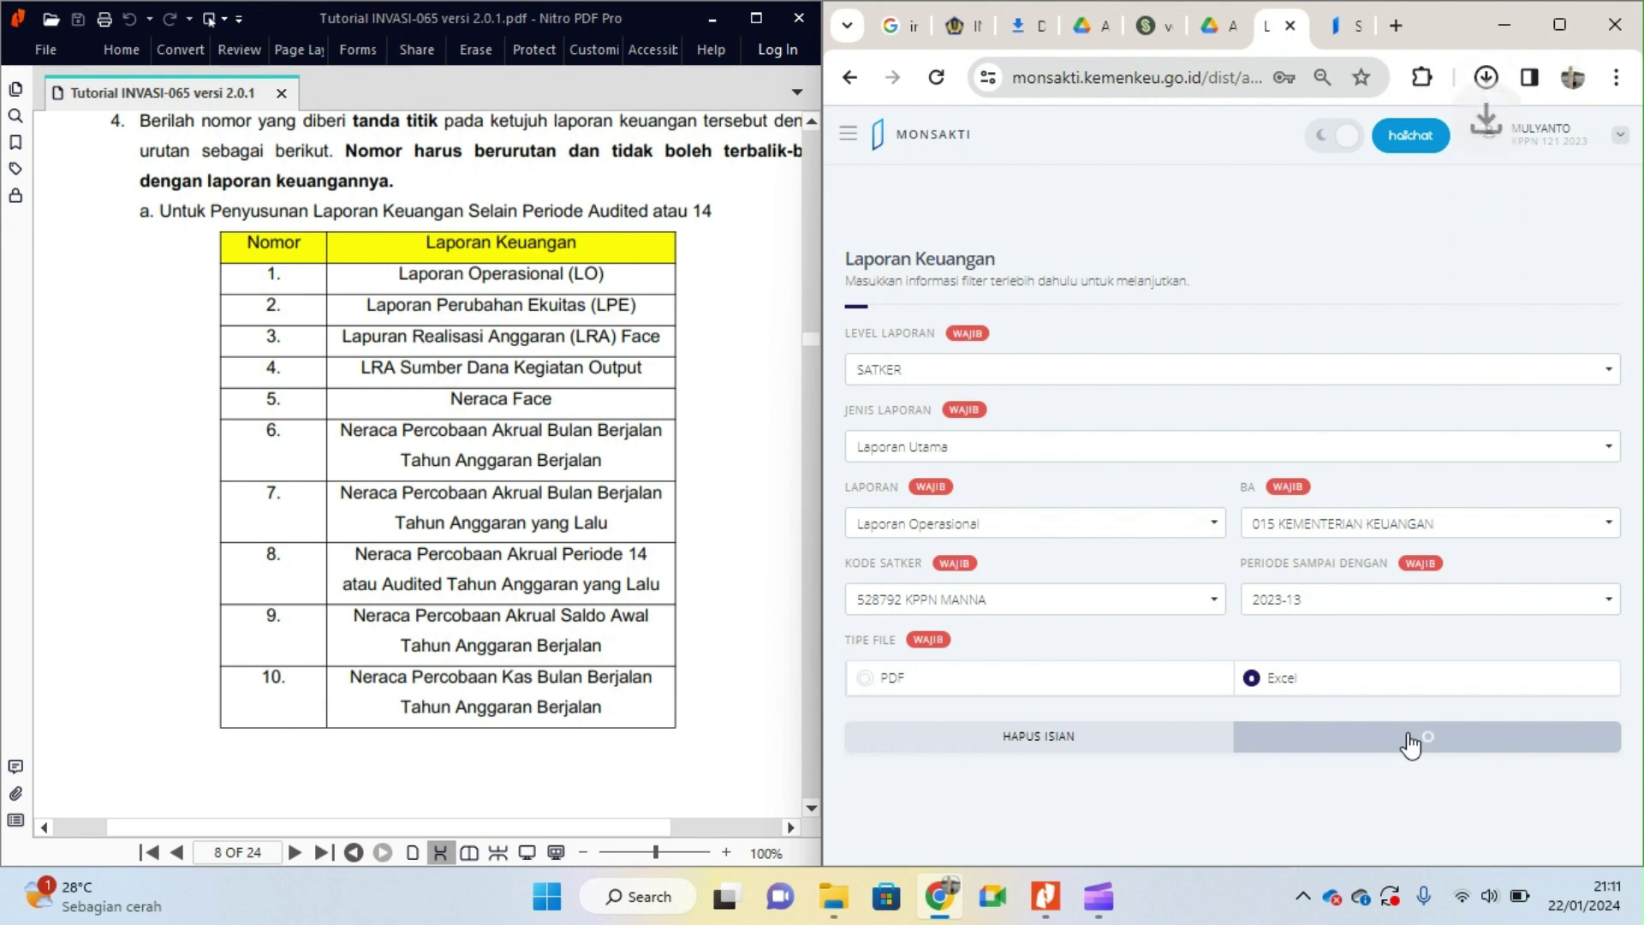
Step: Open the downloaded Laporan Operasional workbook in Excel, enable editing and dismiss the file repair report
click(1327, 158)
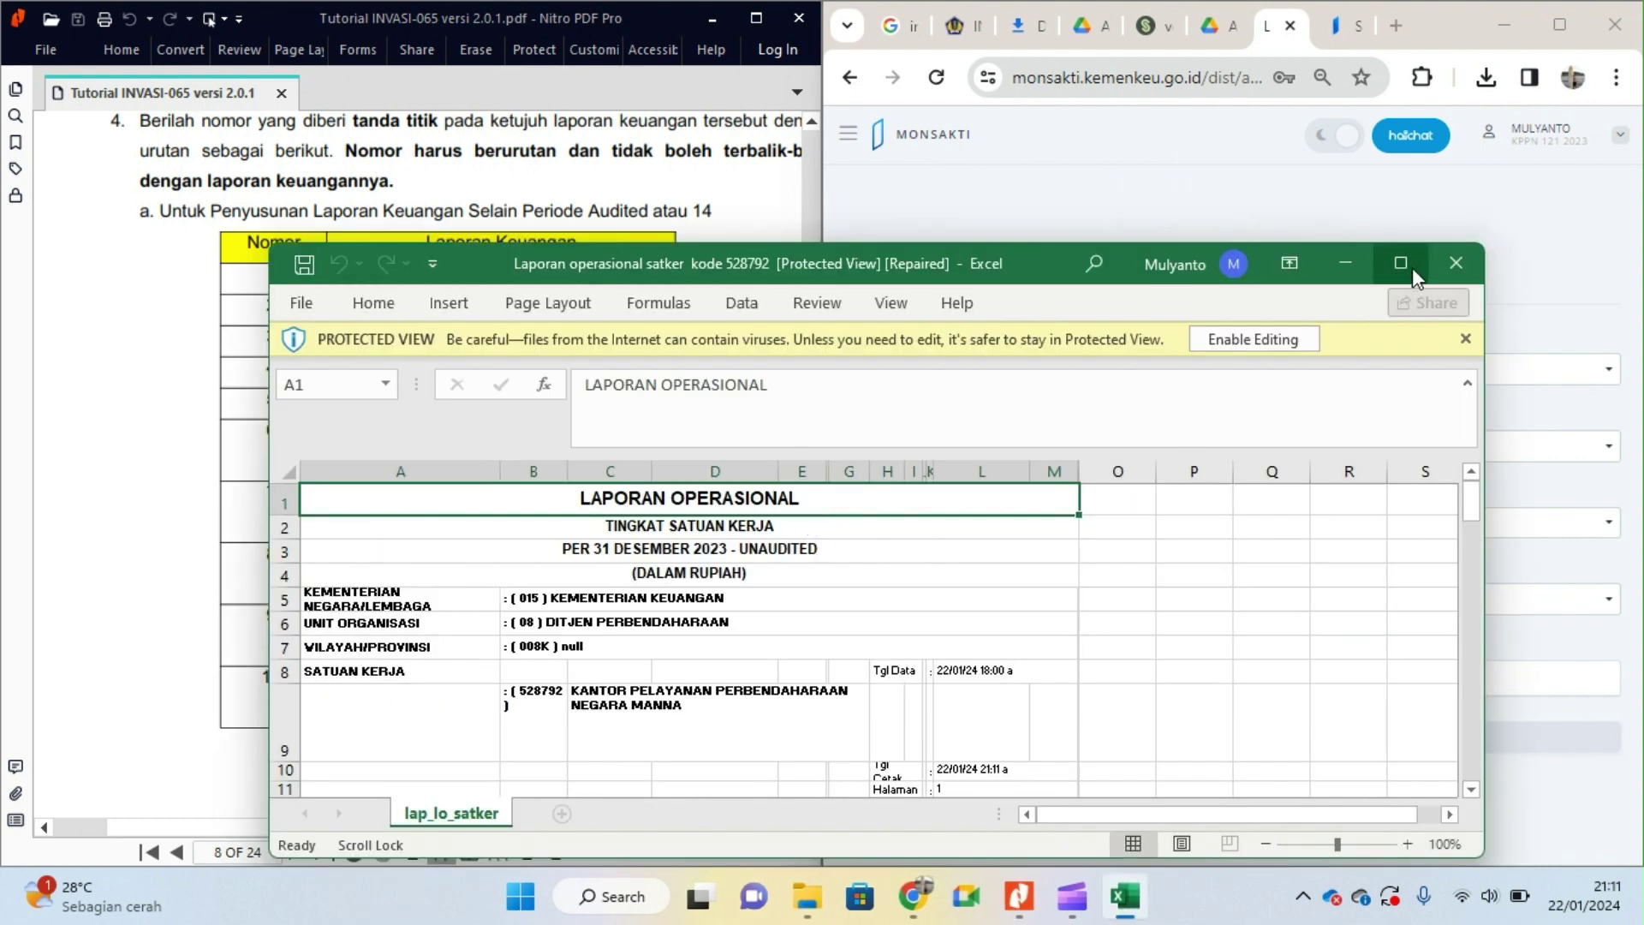
click(1279, 338)
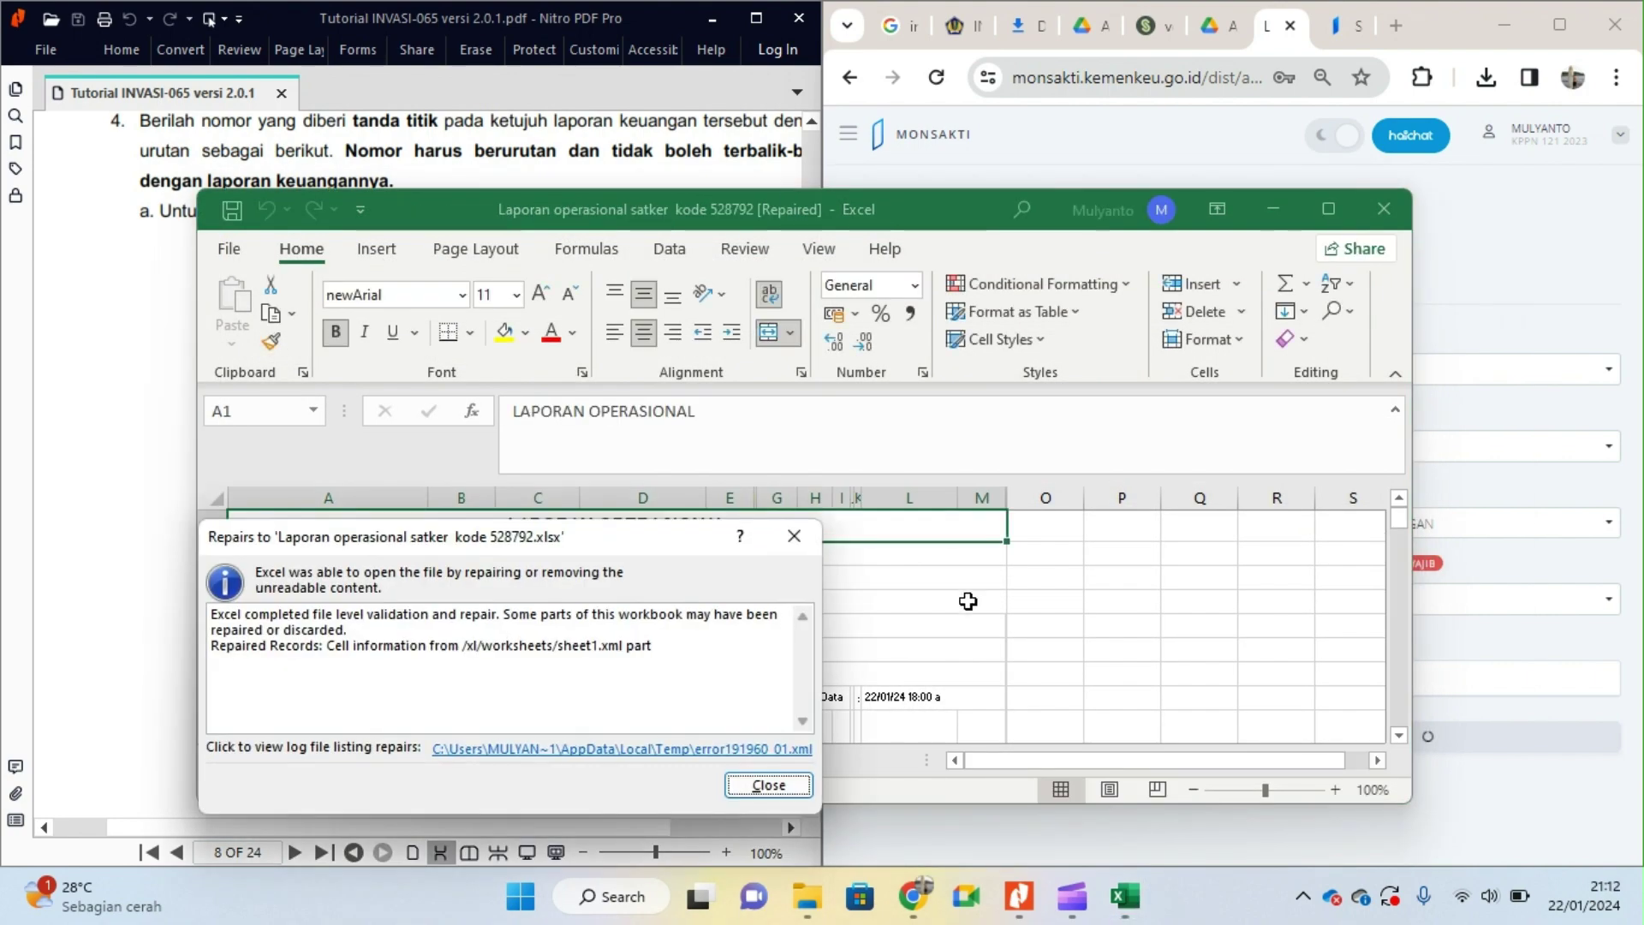
click(764, 785)
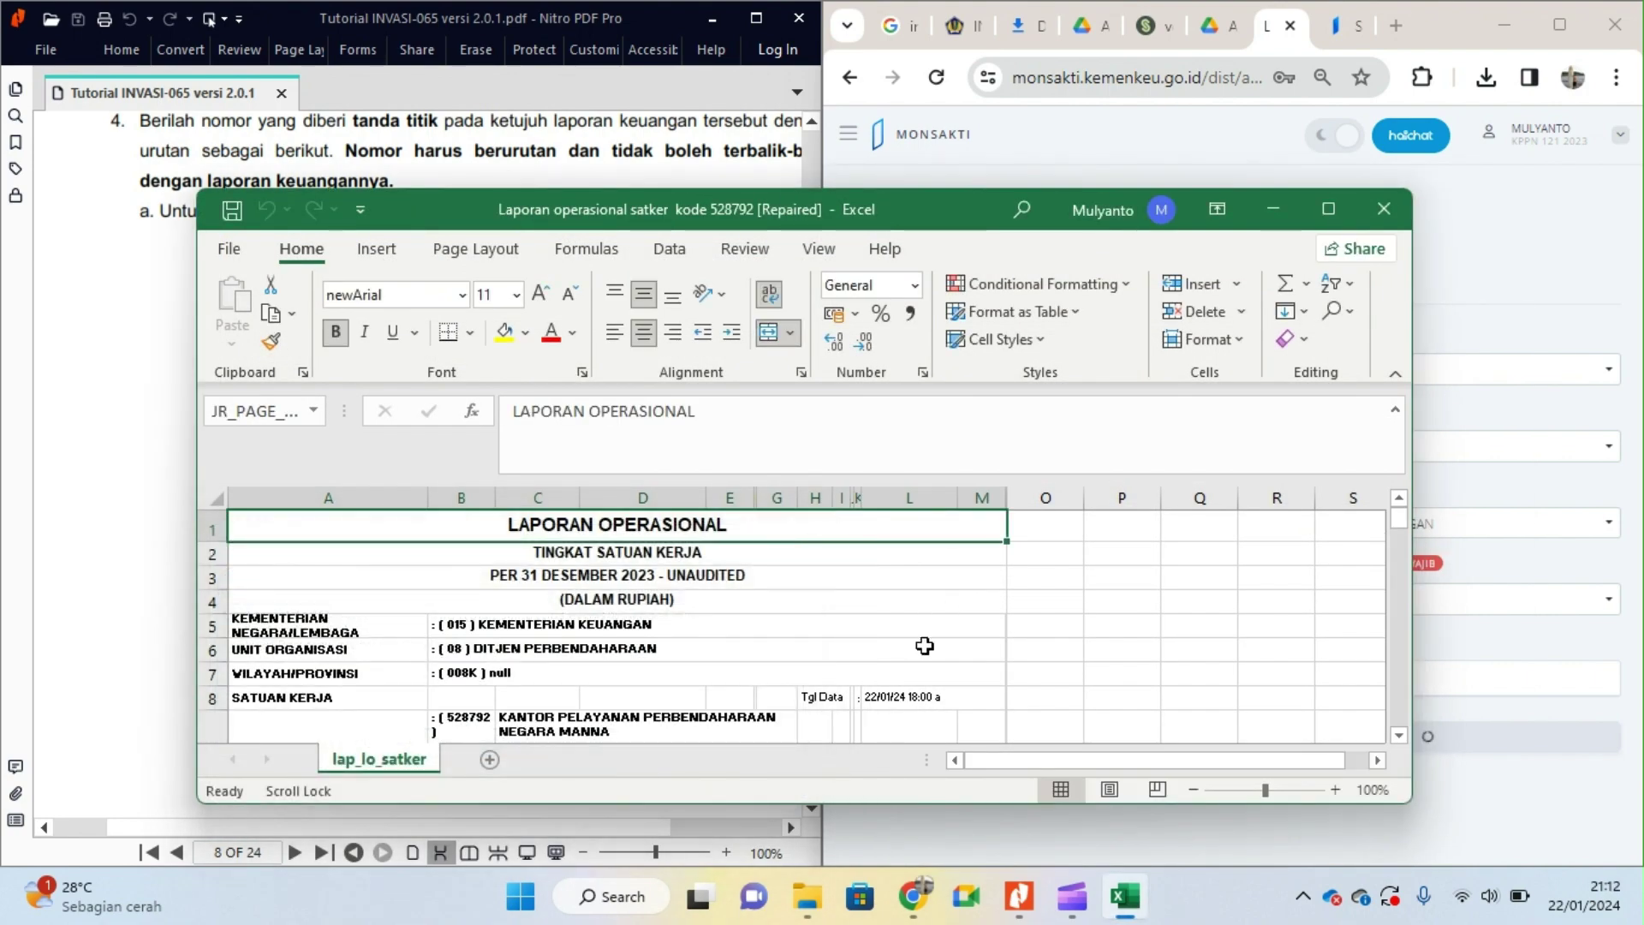
Step: Examine the Laporan Operasional sheet, including its header details, the Tgl Data entries and the revenue and expense rows
click(924, 645)
scroll(982, 642, down, 2)
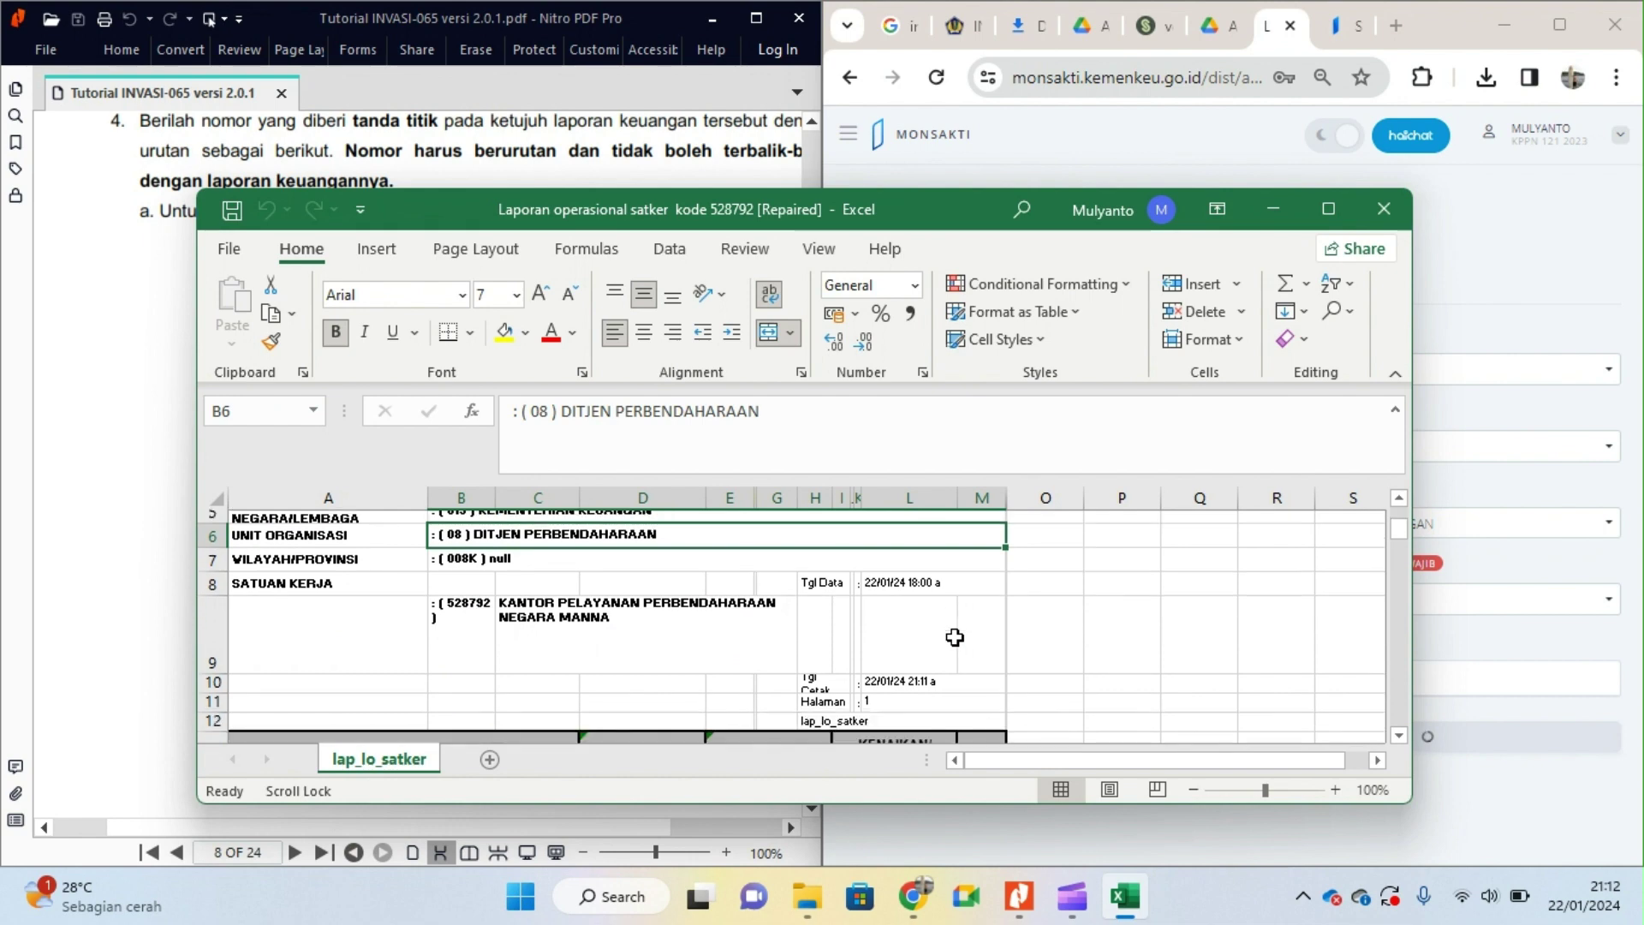
scroll(954, 636, down, 1)
click(921, 552)
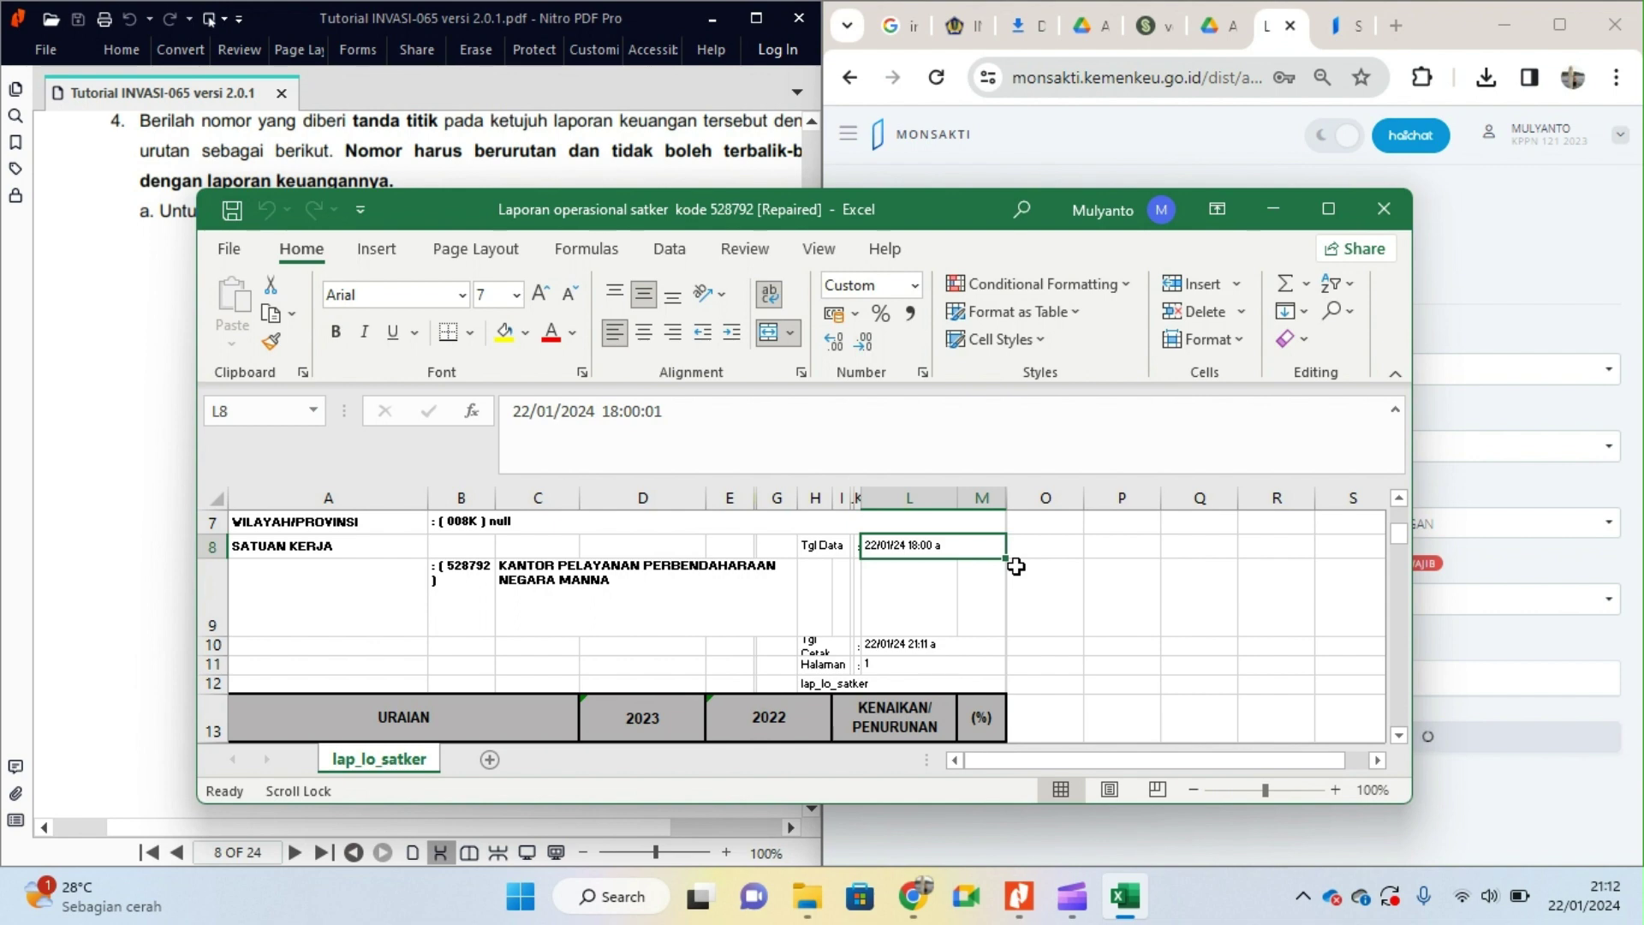
scroll(1050, 648, down, 12)
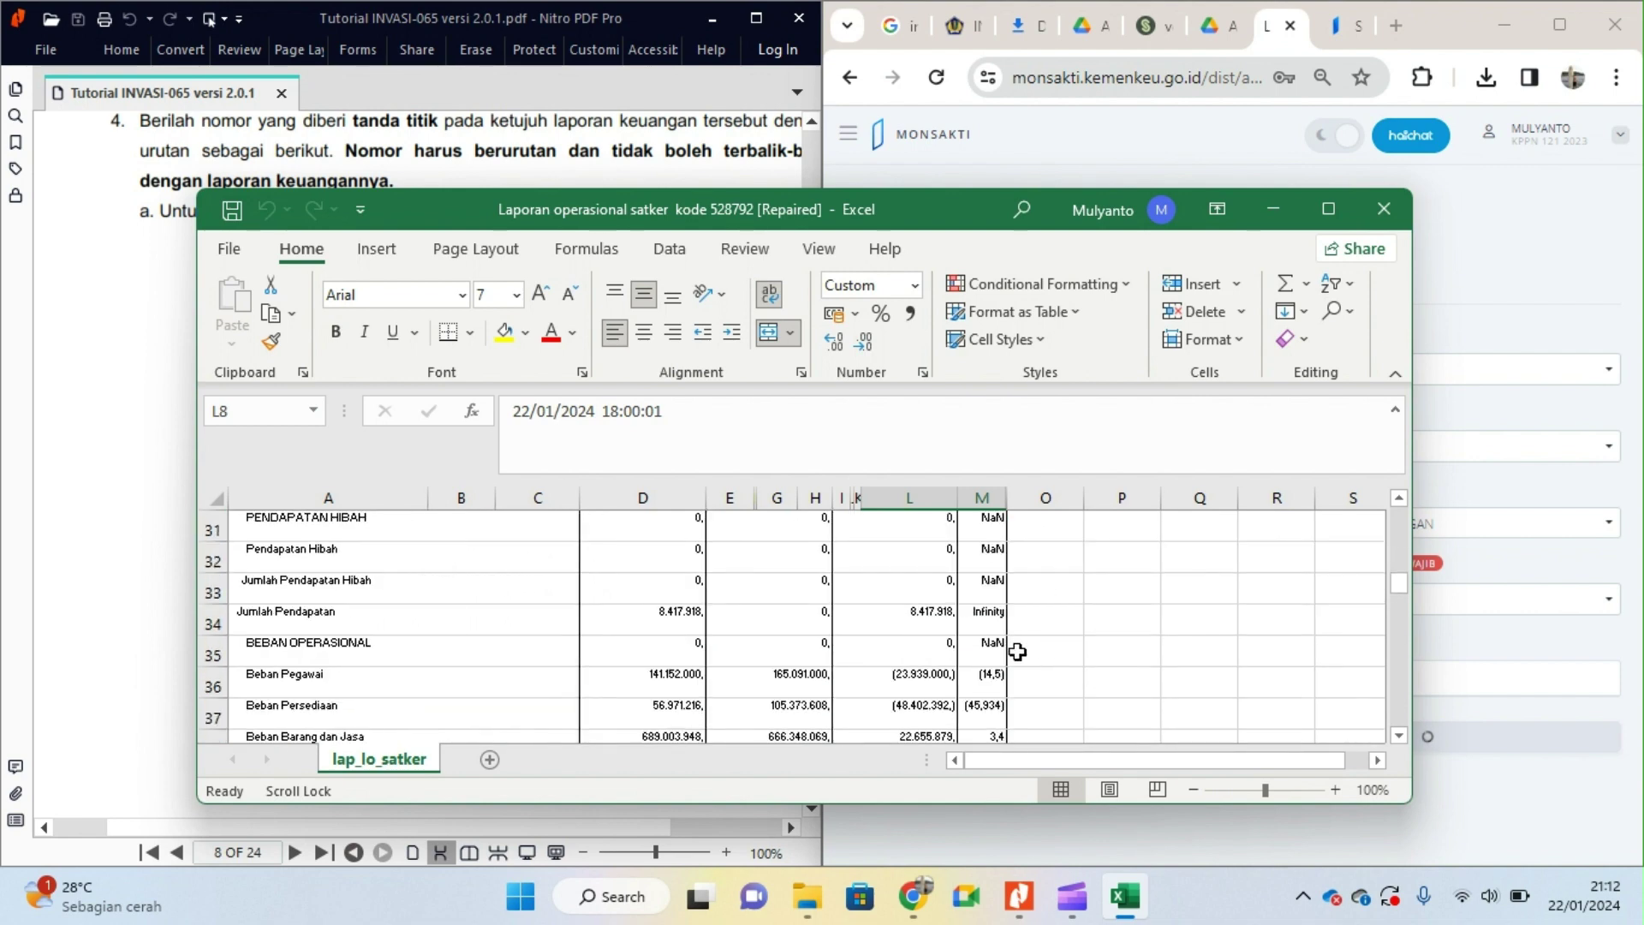
click(871, 698)
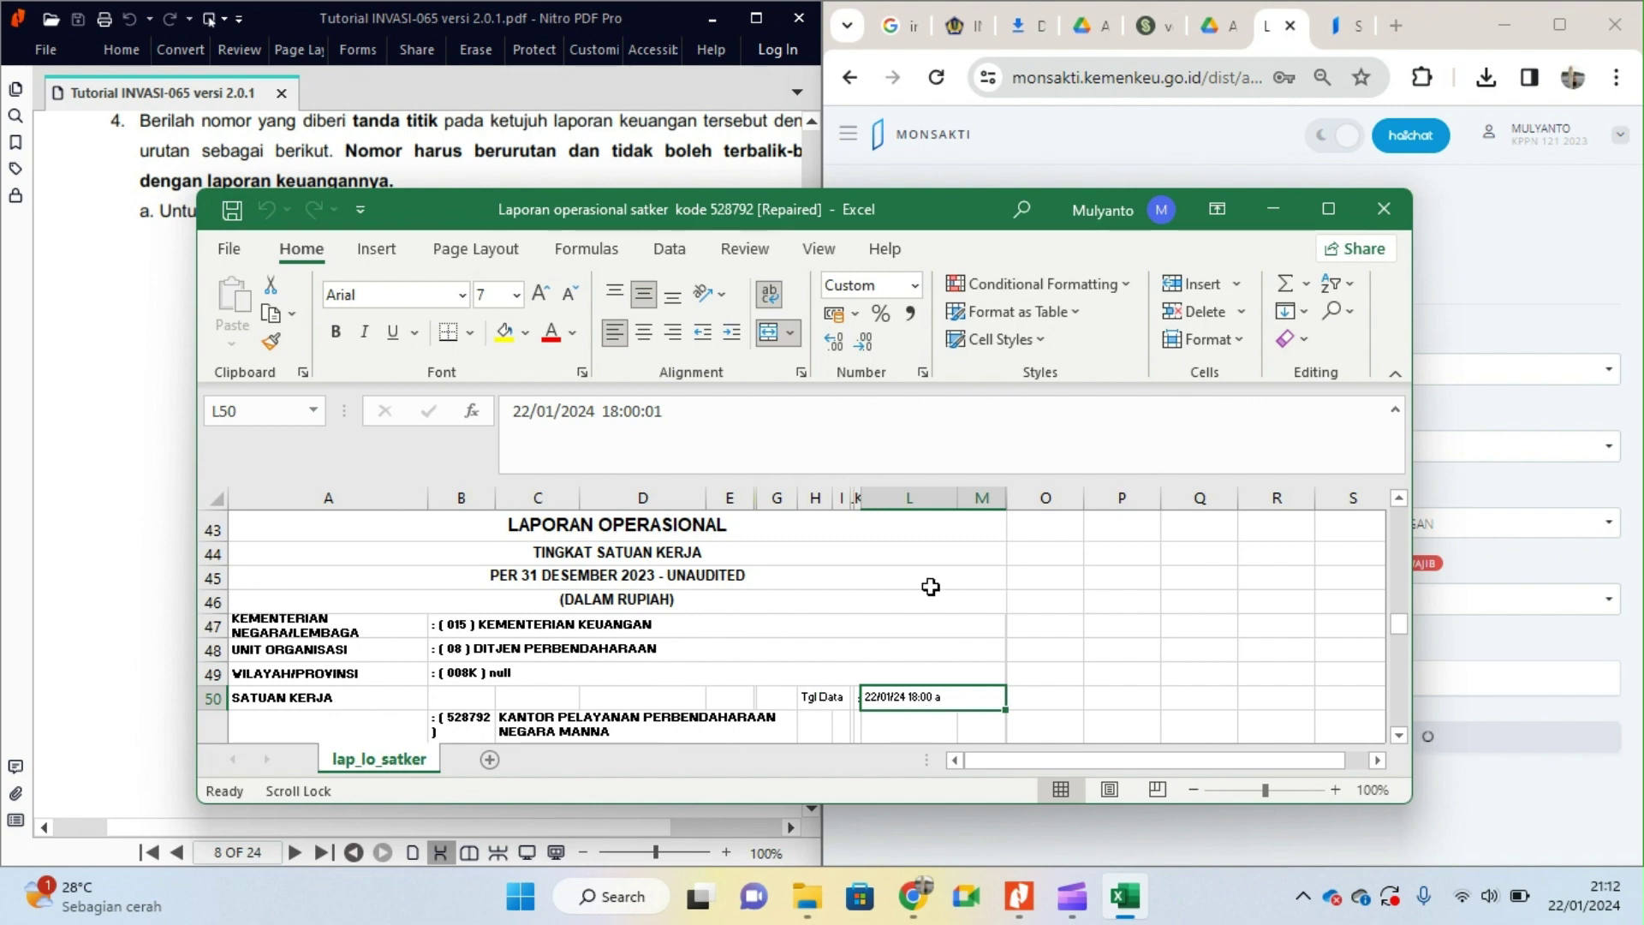
Step: Close the Laporan Operasional workbook without saving changes
click(1385, 209)
click(910, 475)
key(ctrl+s)
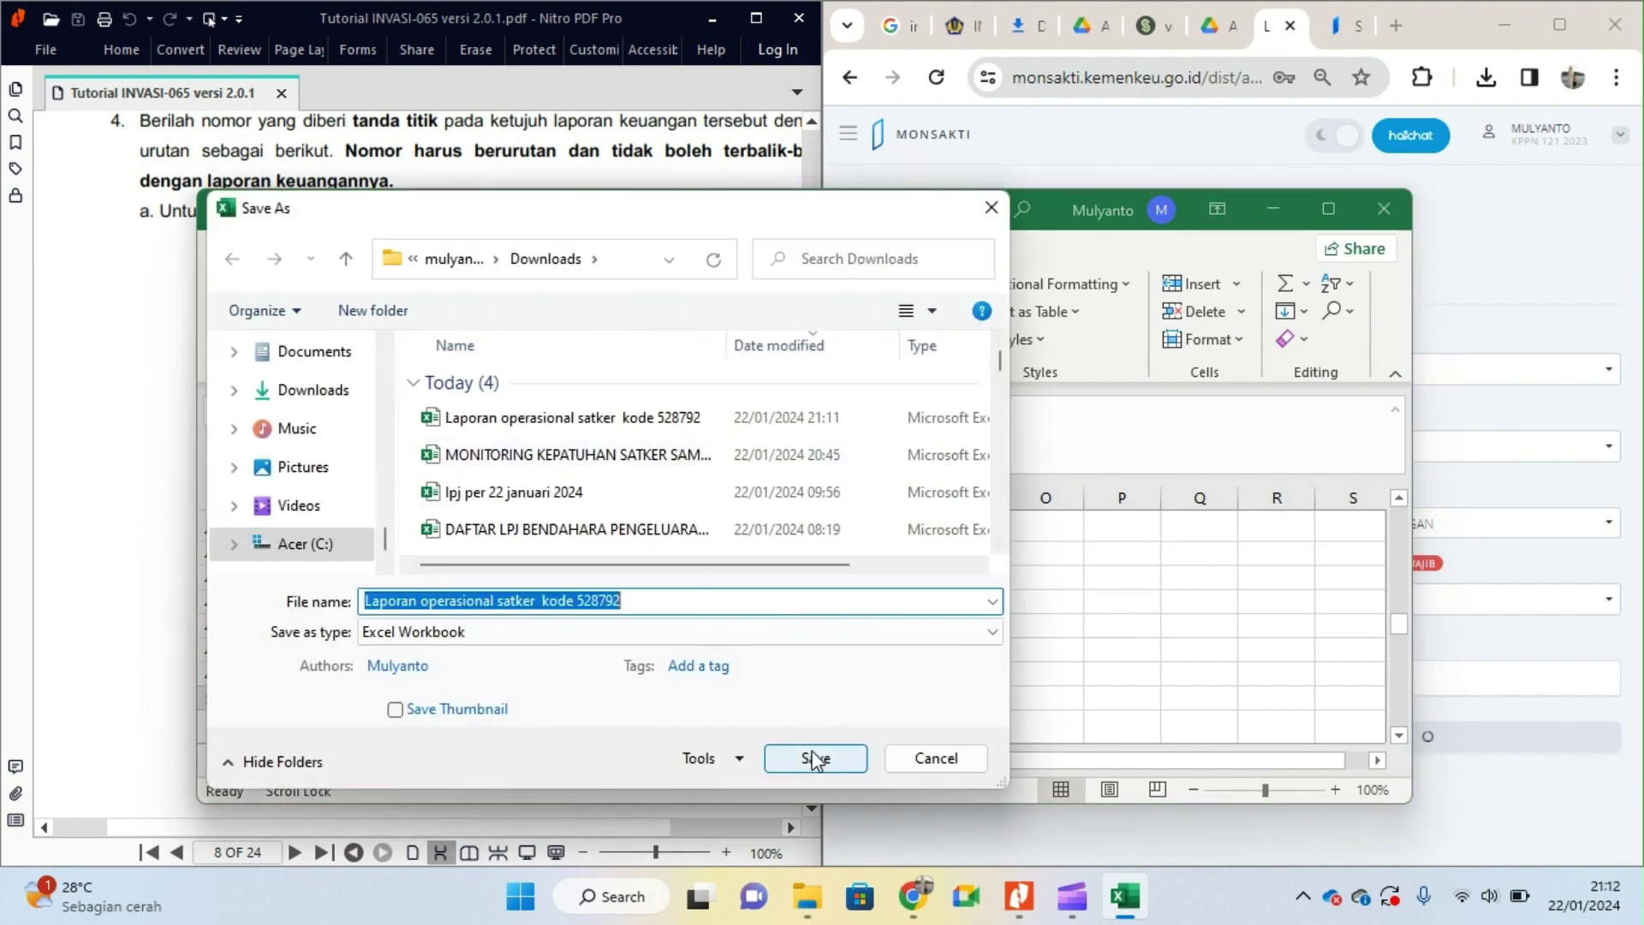
click(951, 759)
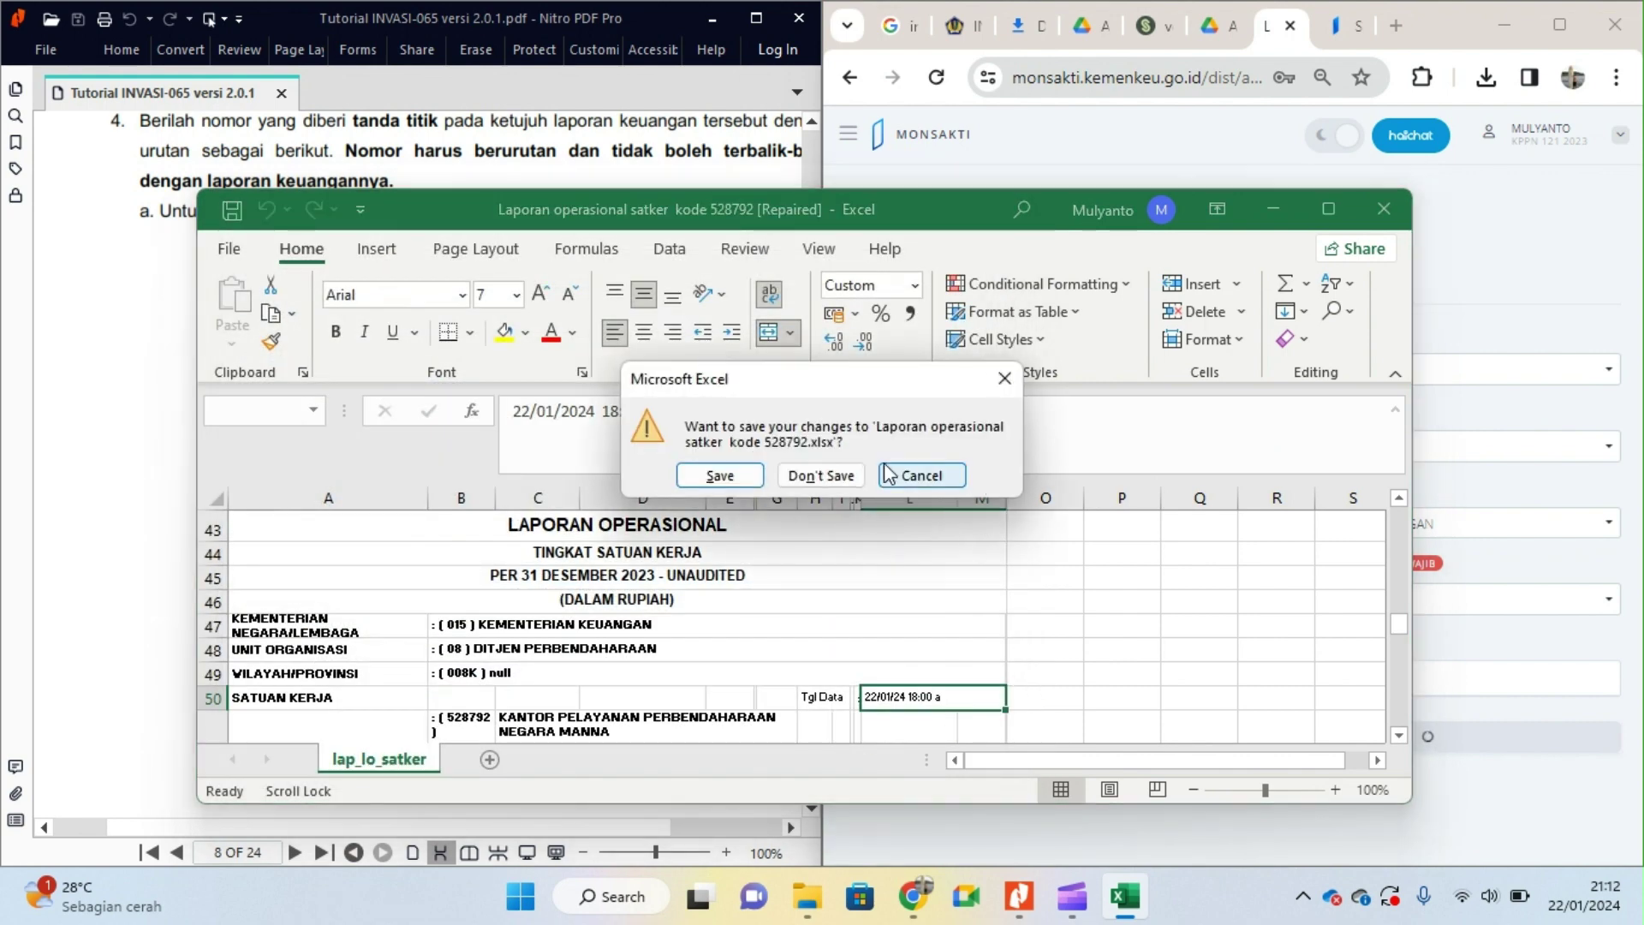
click(815, 476)
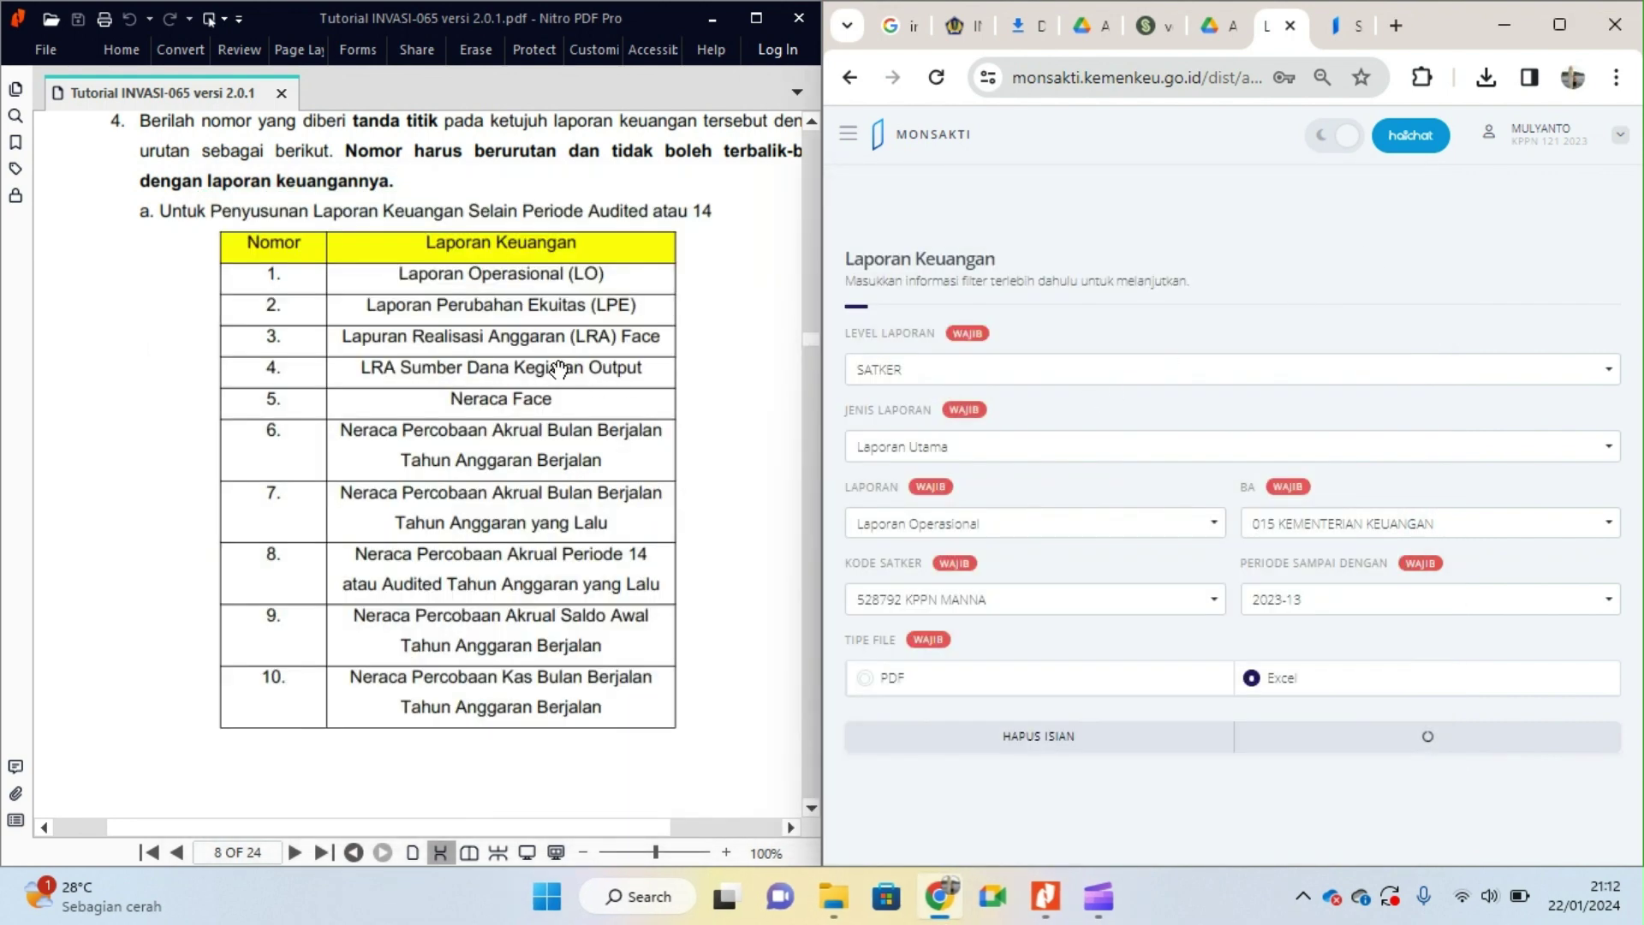
Step: Download the Laporan Perubahan Ekuitas and the Laporan Realisasi Anggaran (Face Format Baru) as Excel files for the same satker and period
click(998, 527)
click(989, 655)
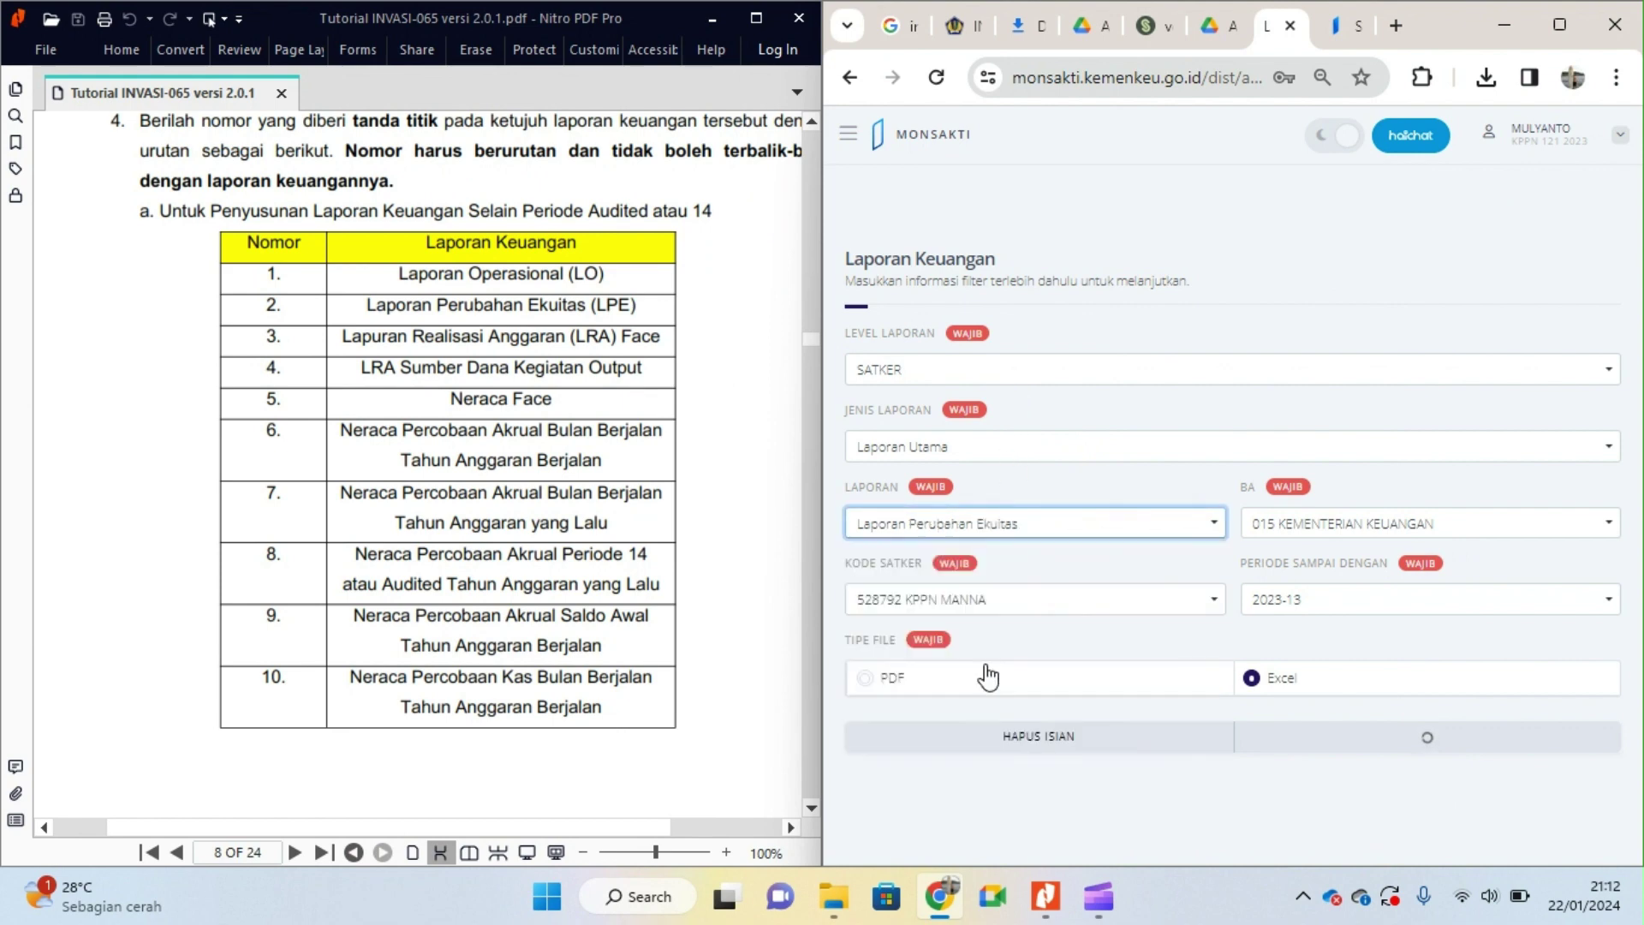
click(1386, 748)
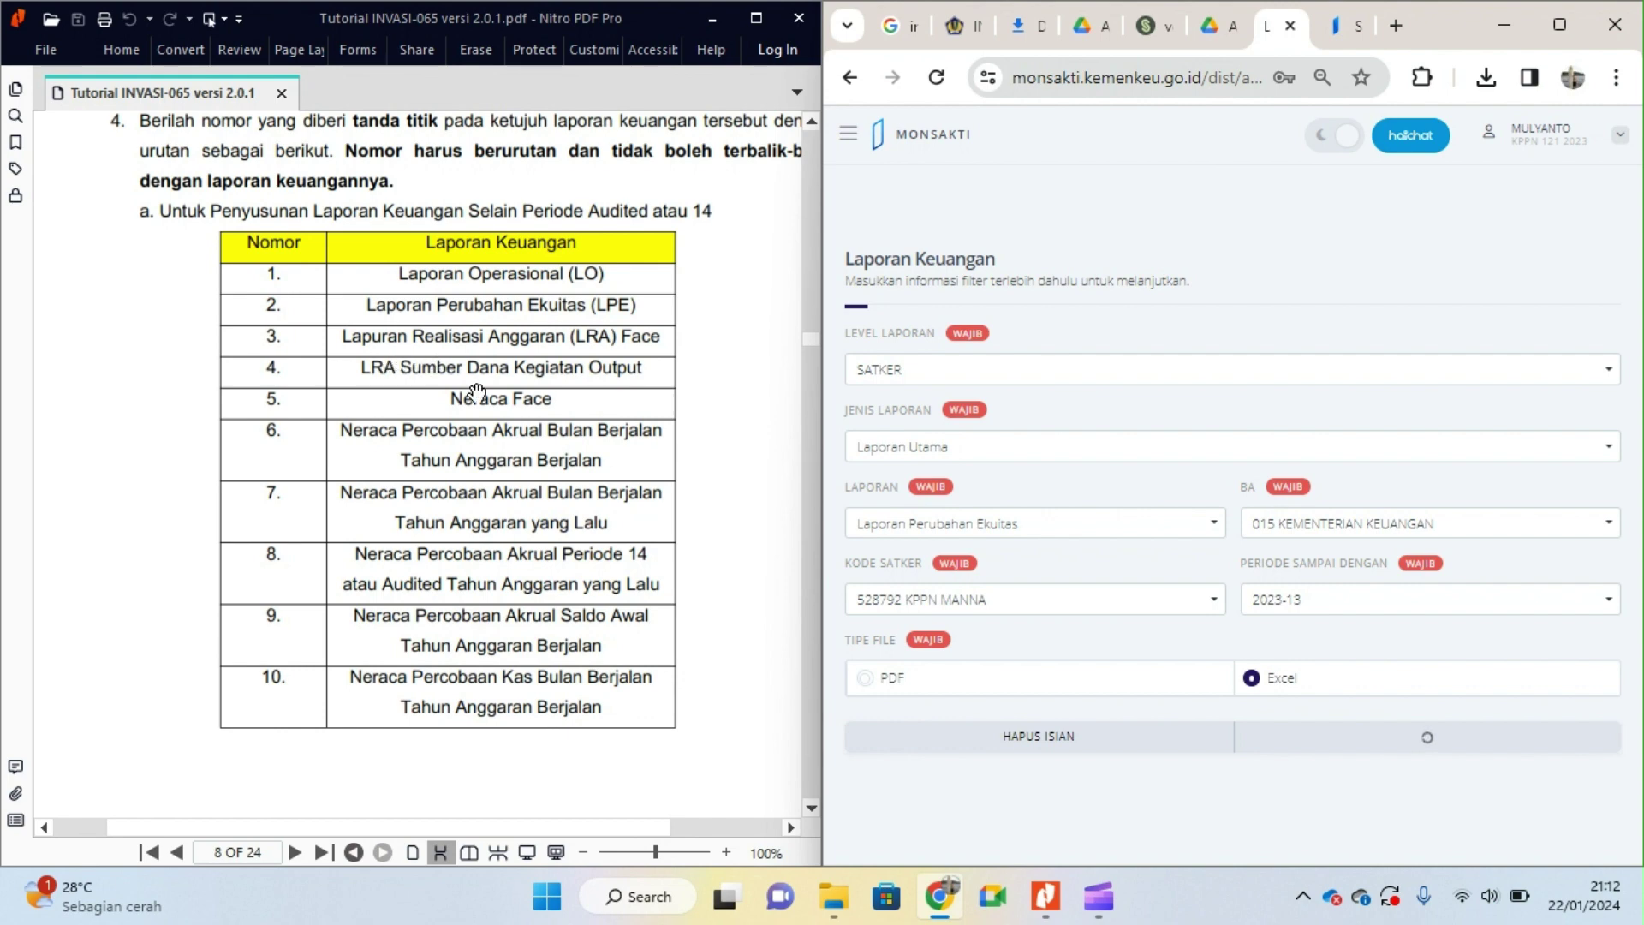
click(1010, 524)
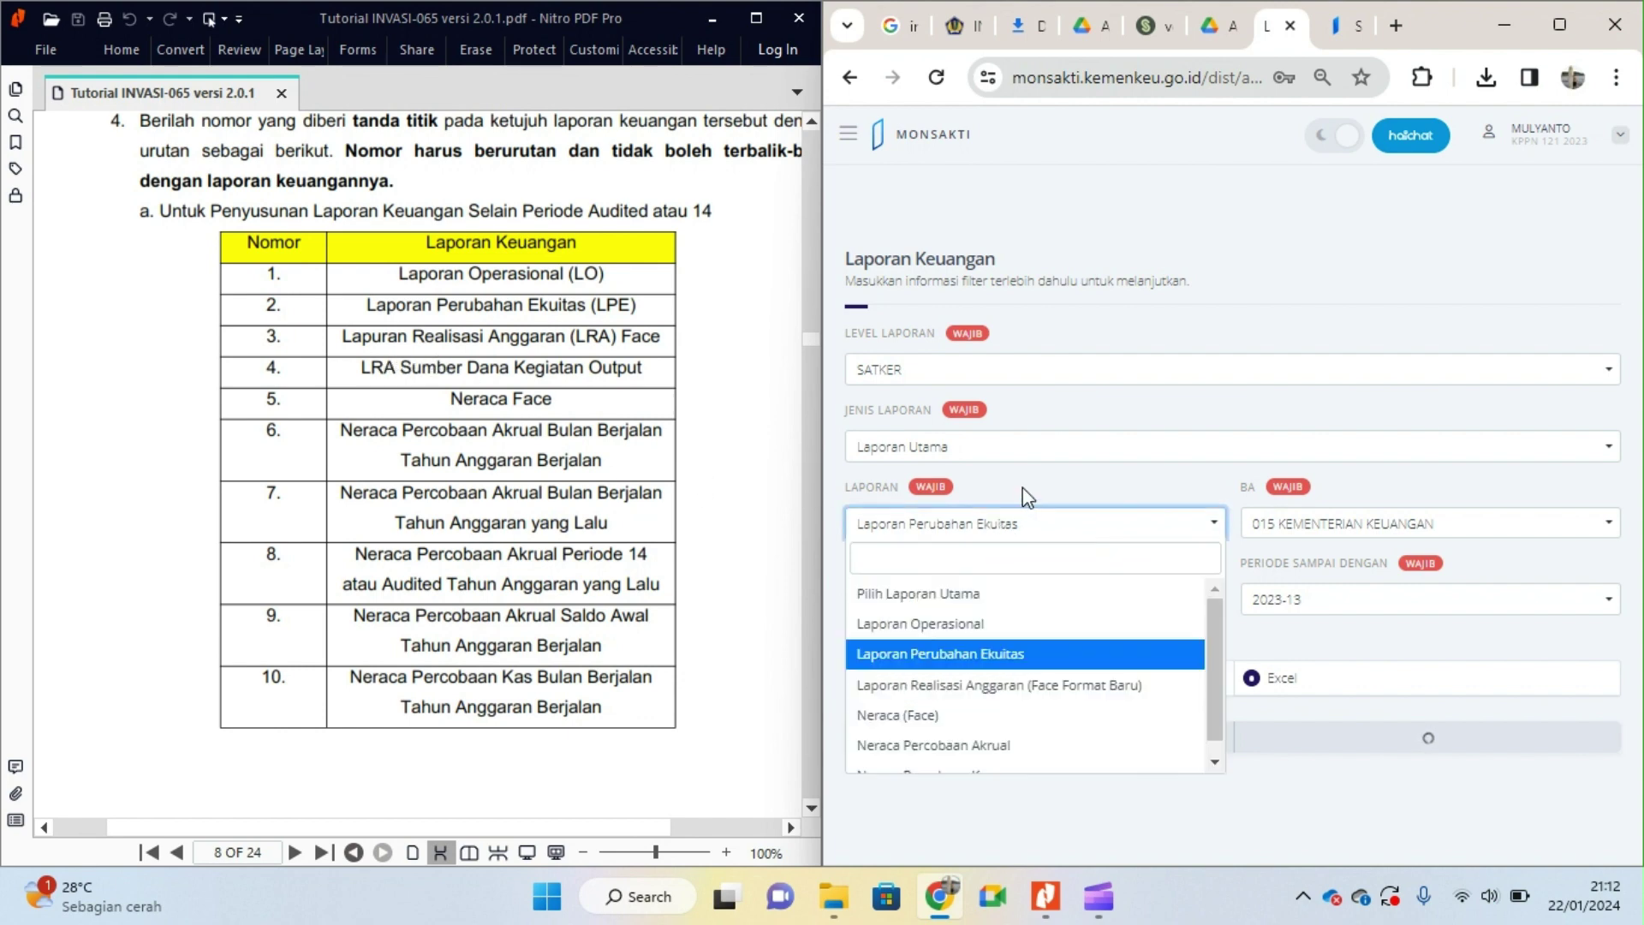
click(970, 685)
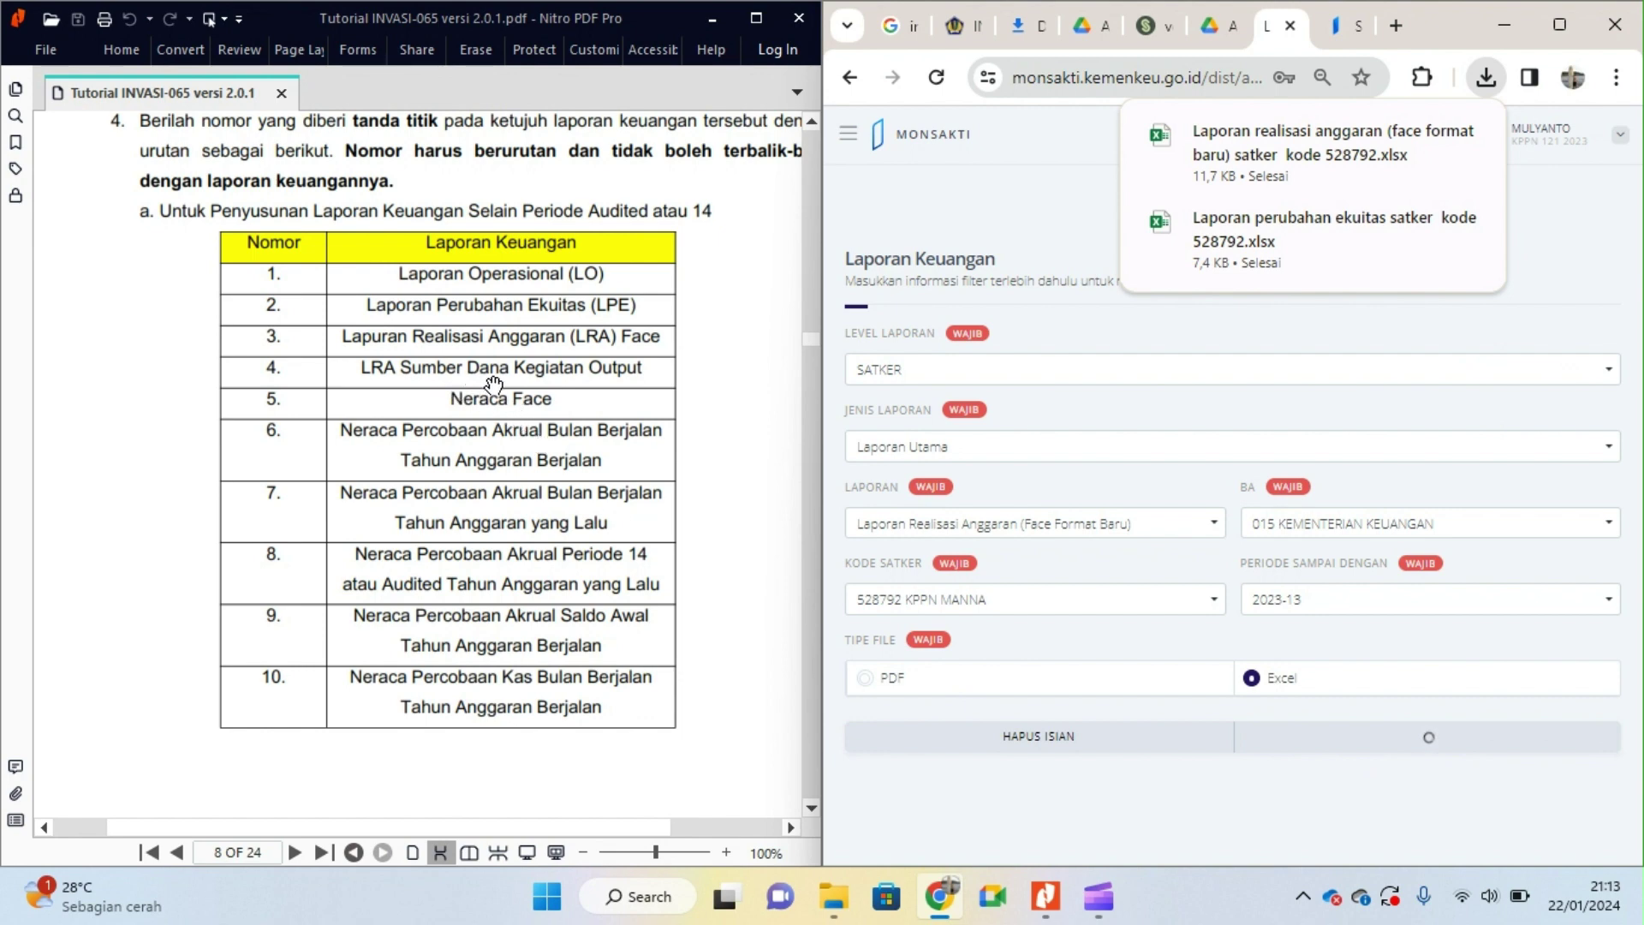
Step: Change the report type (Jenis Laporan) to Laporan Tambahan
click(1016, 526)
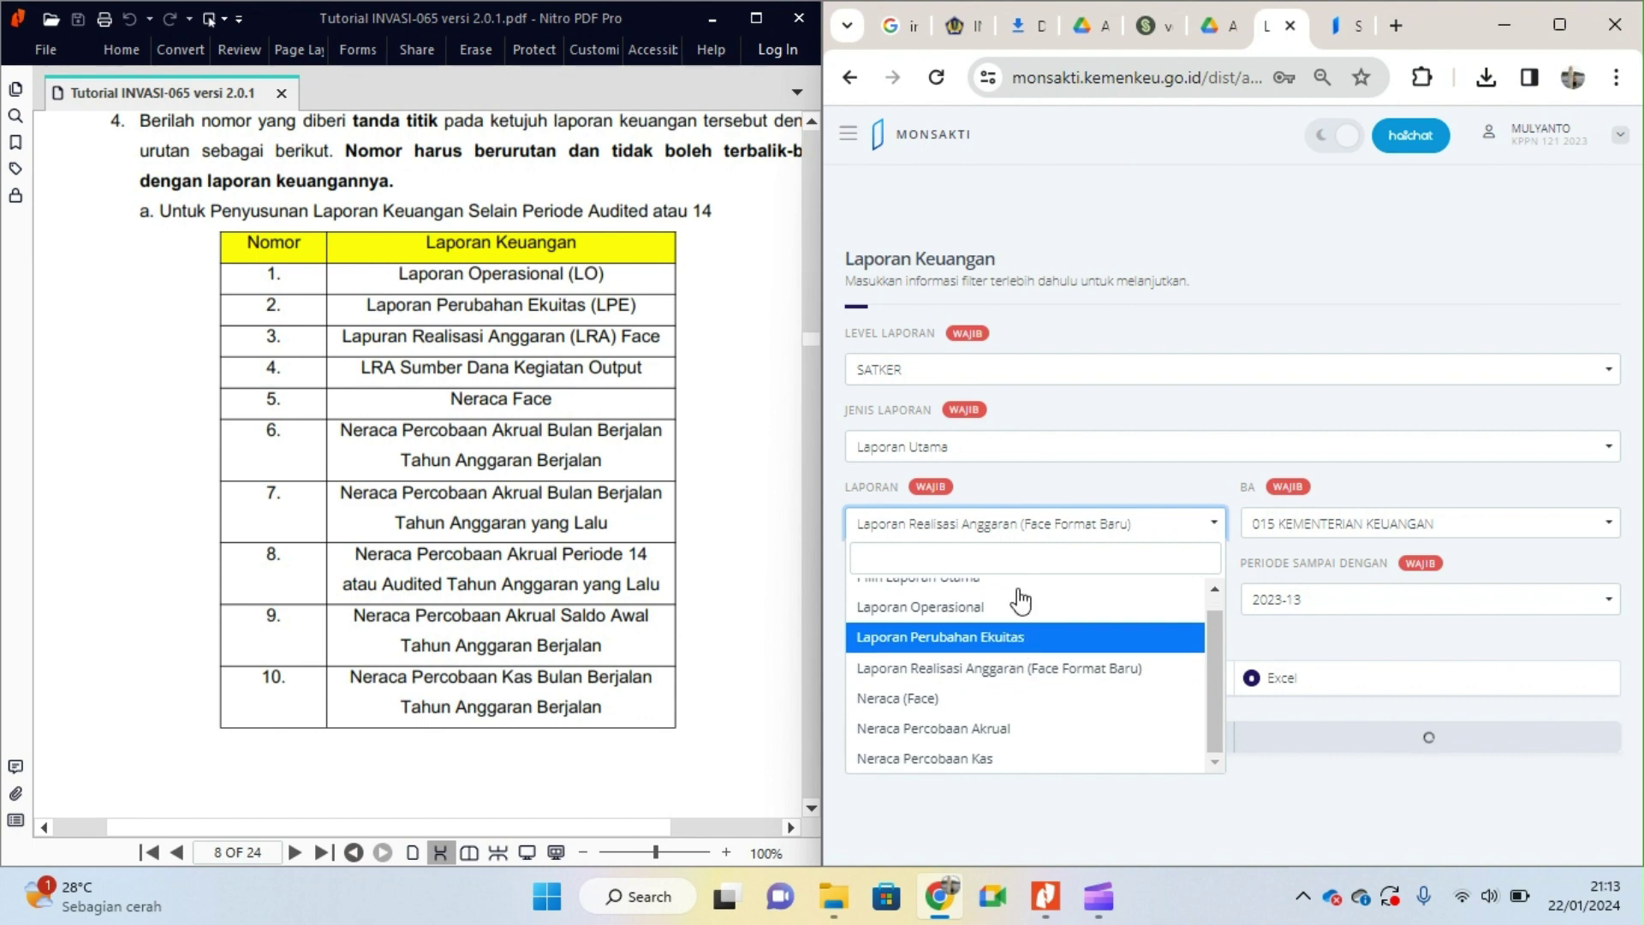
click(989, 449)
click(952, 546)
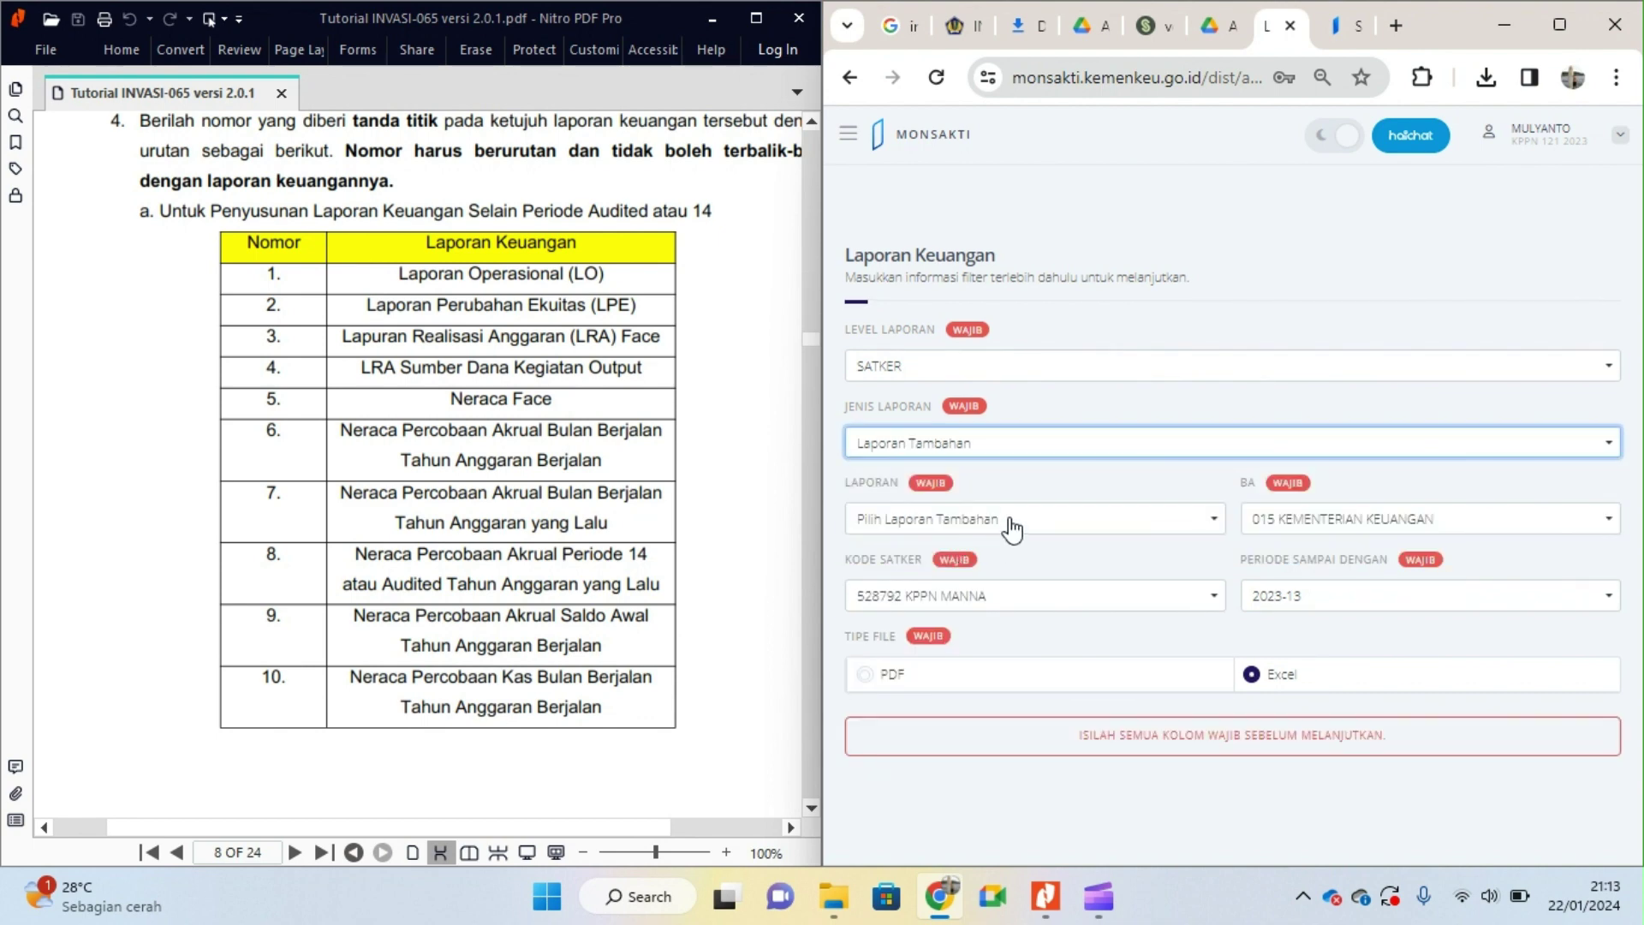
Step: Choose LRA menurut Sumber Dana Kegiatan Output as the additional report and download it as Excel for KPPN MANNA, period 2023-13
click(1010, 520)
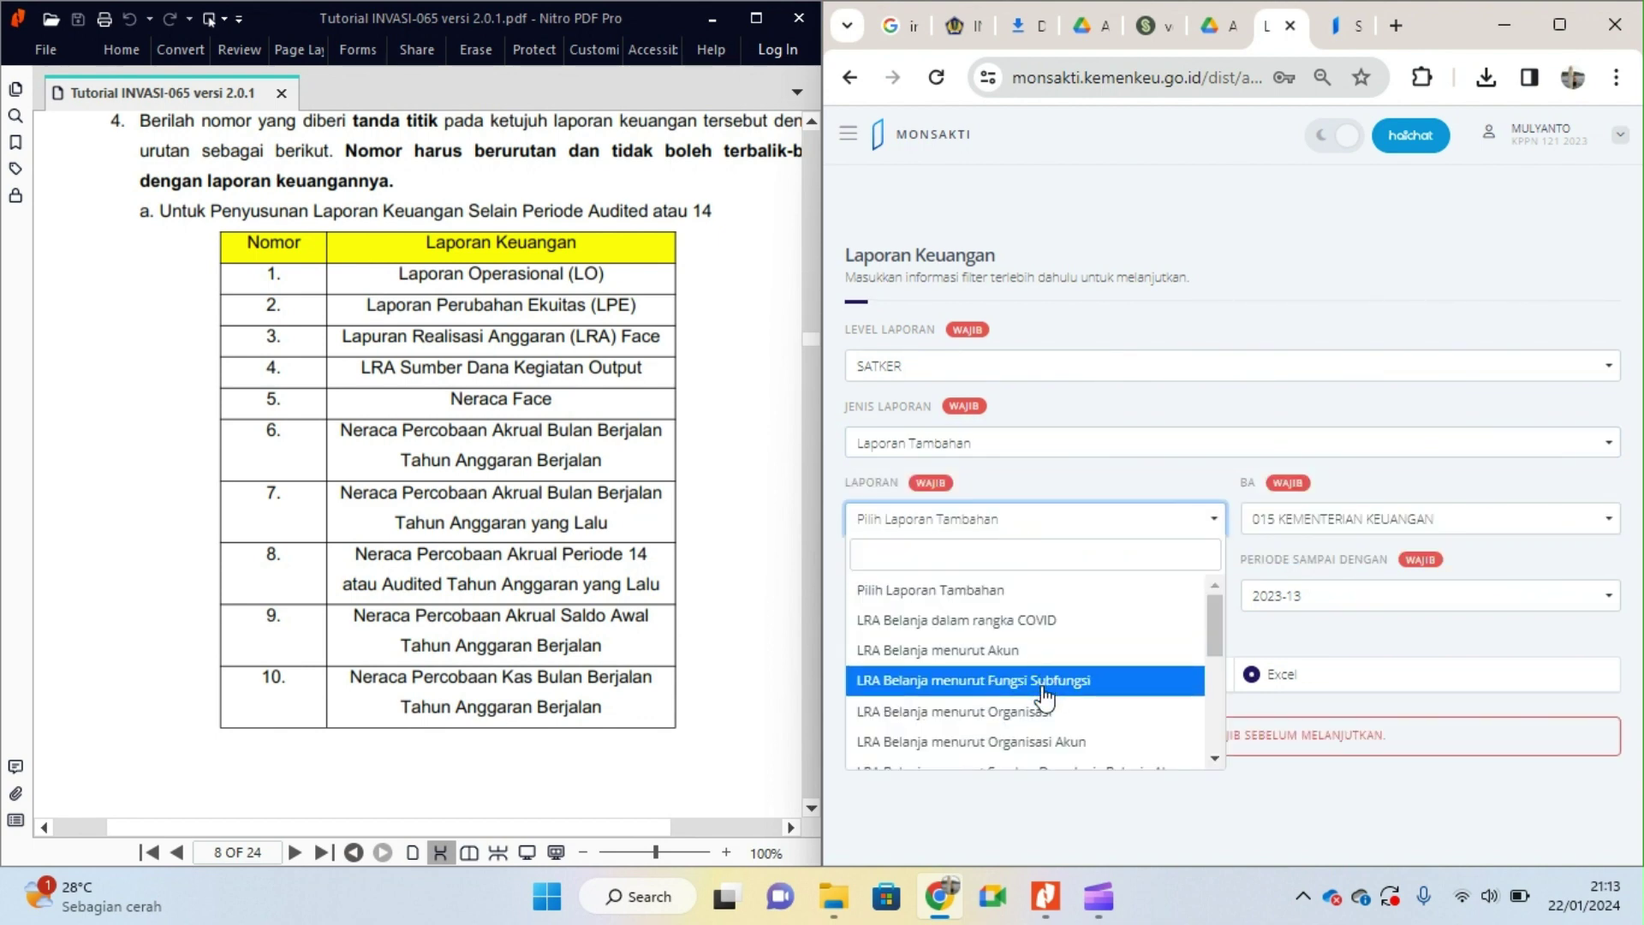
scroll(1044, 698, down, 2)
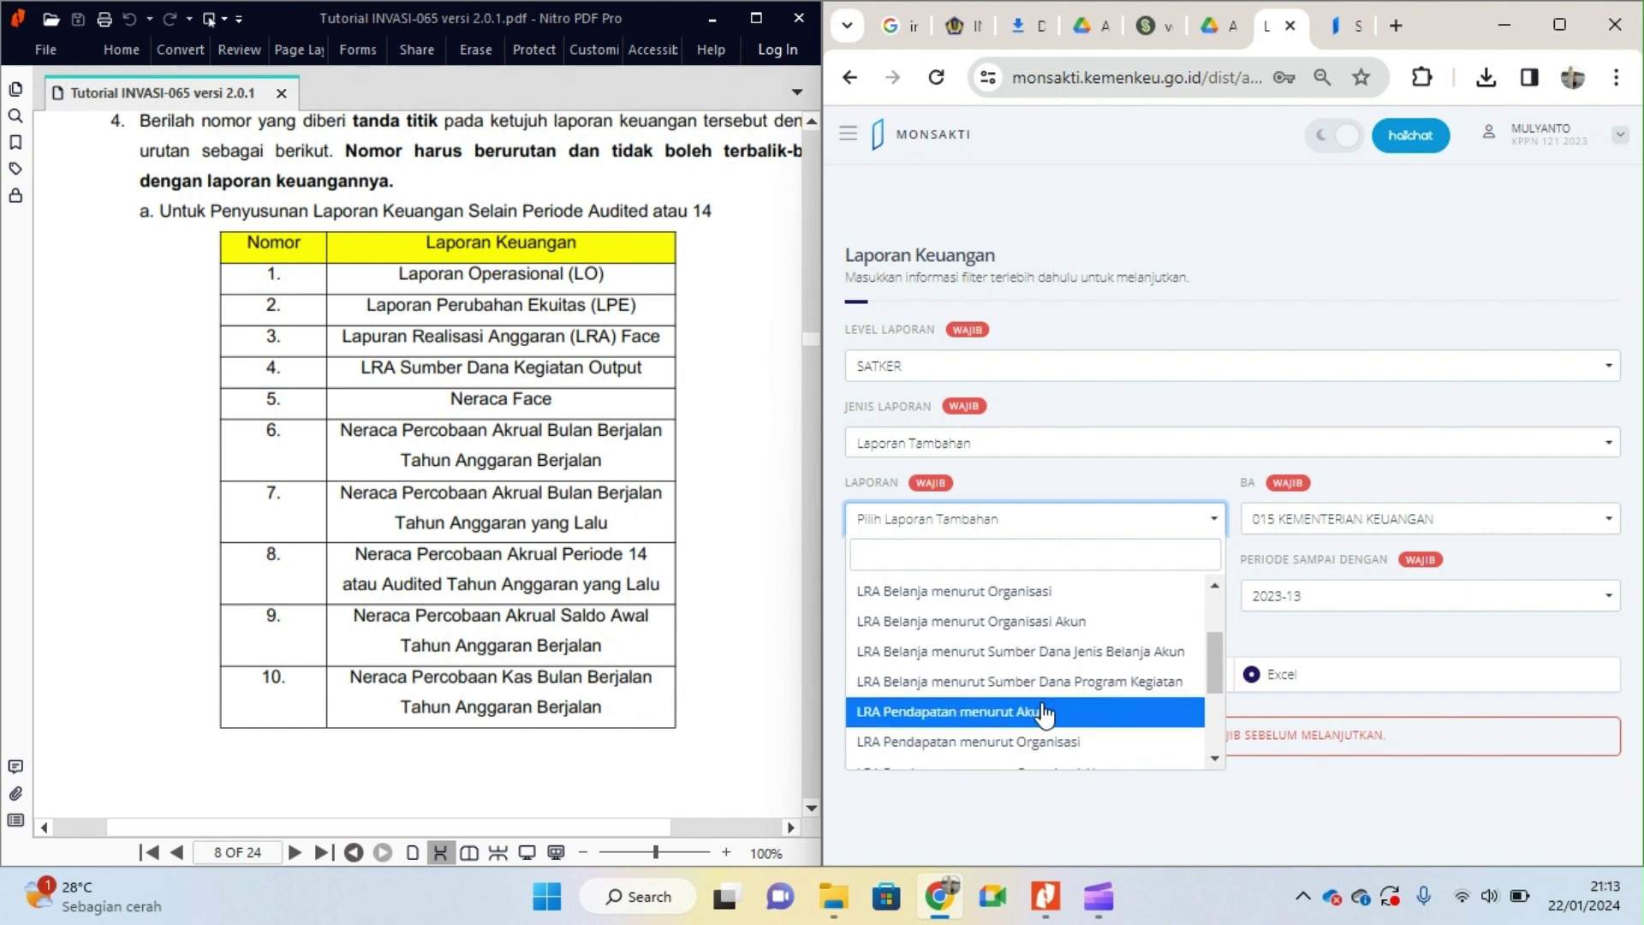
scroll(1043, 713, down, 2)
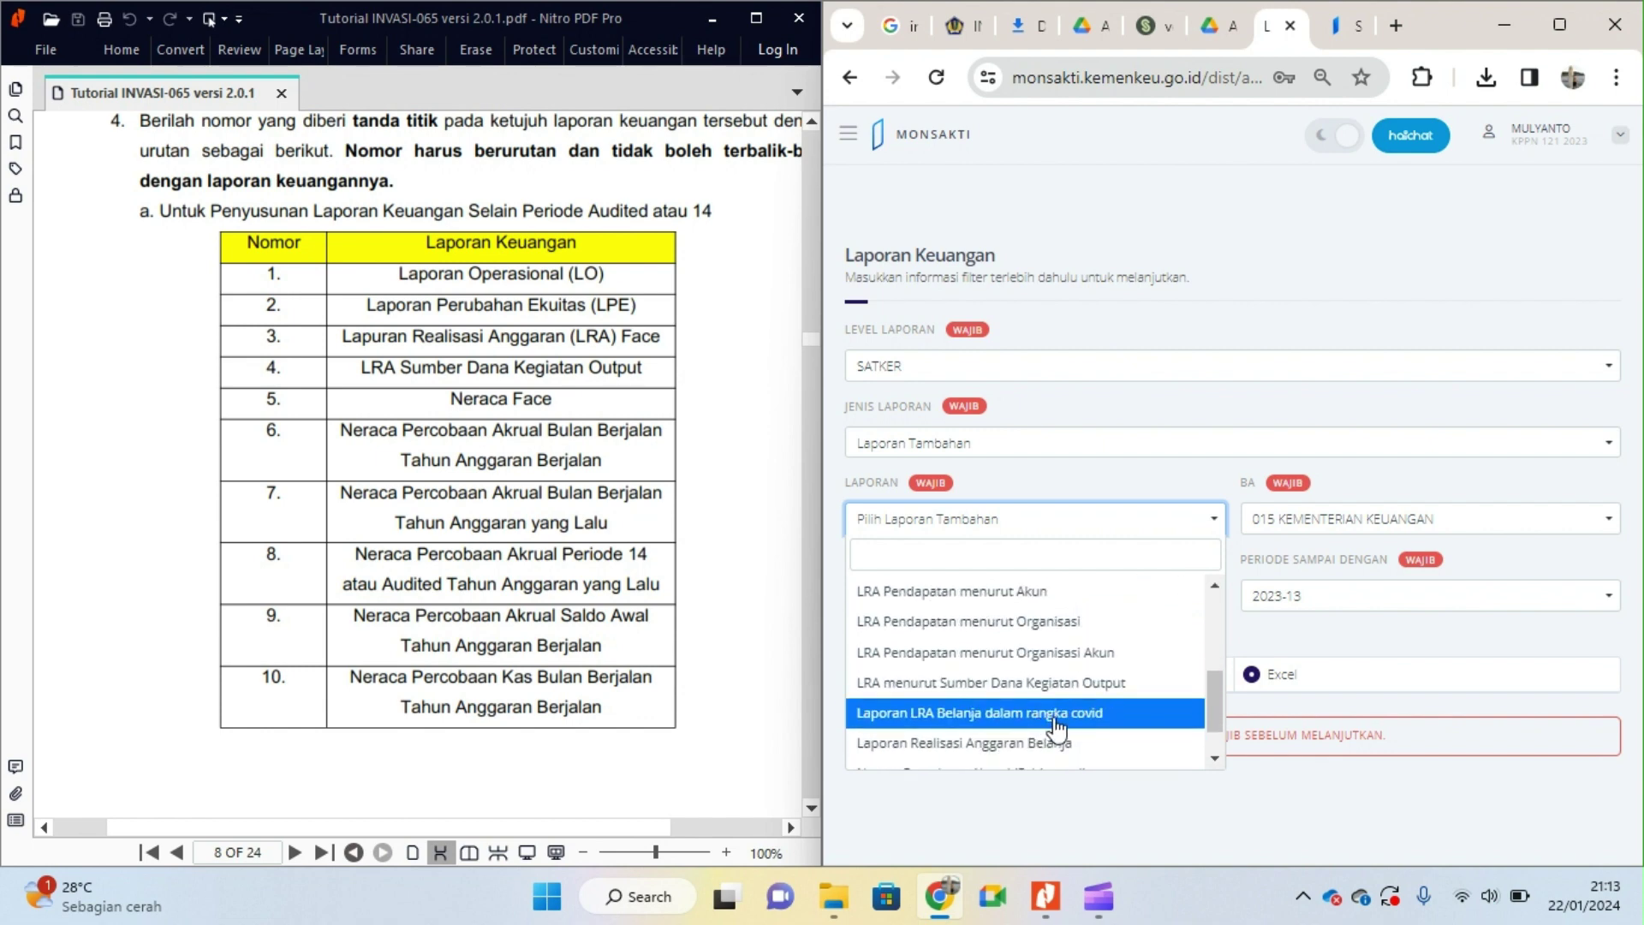
scroll(1048, 727, down, 1)
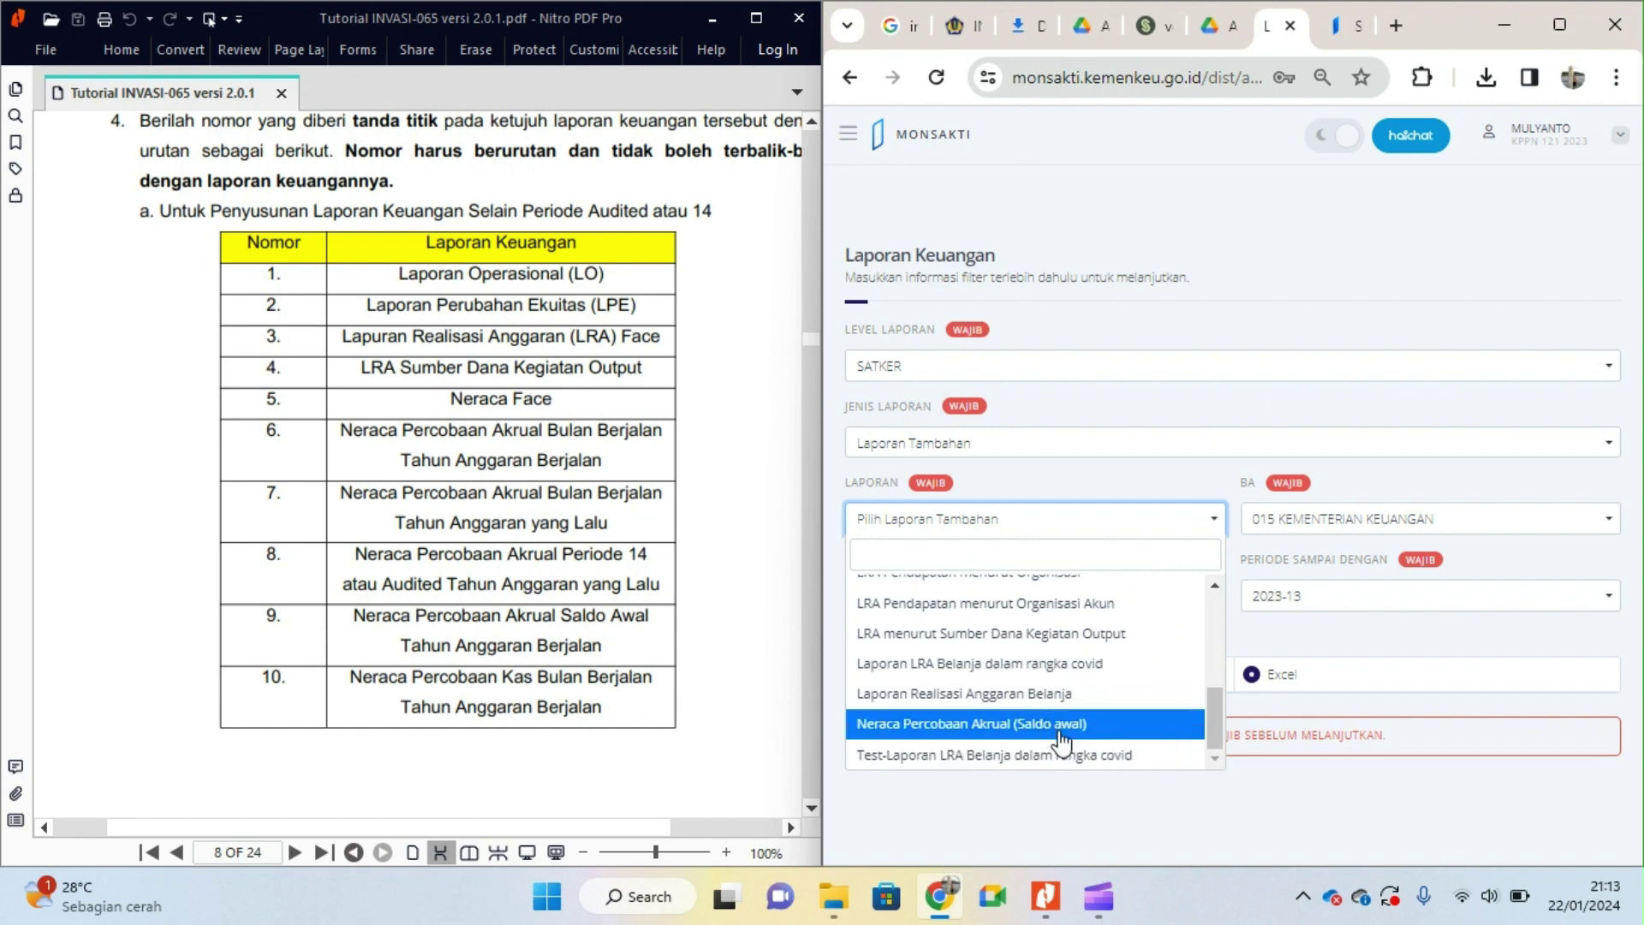
scroll(1069, 748, up, 8)
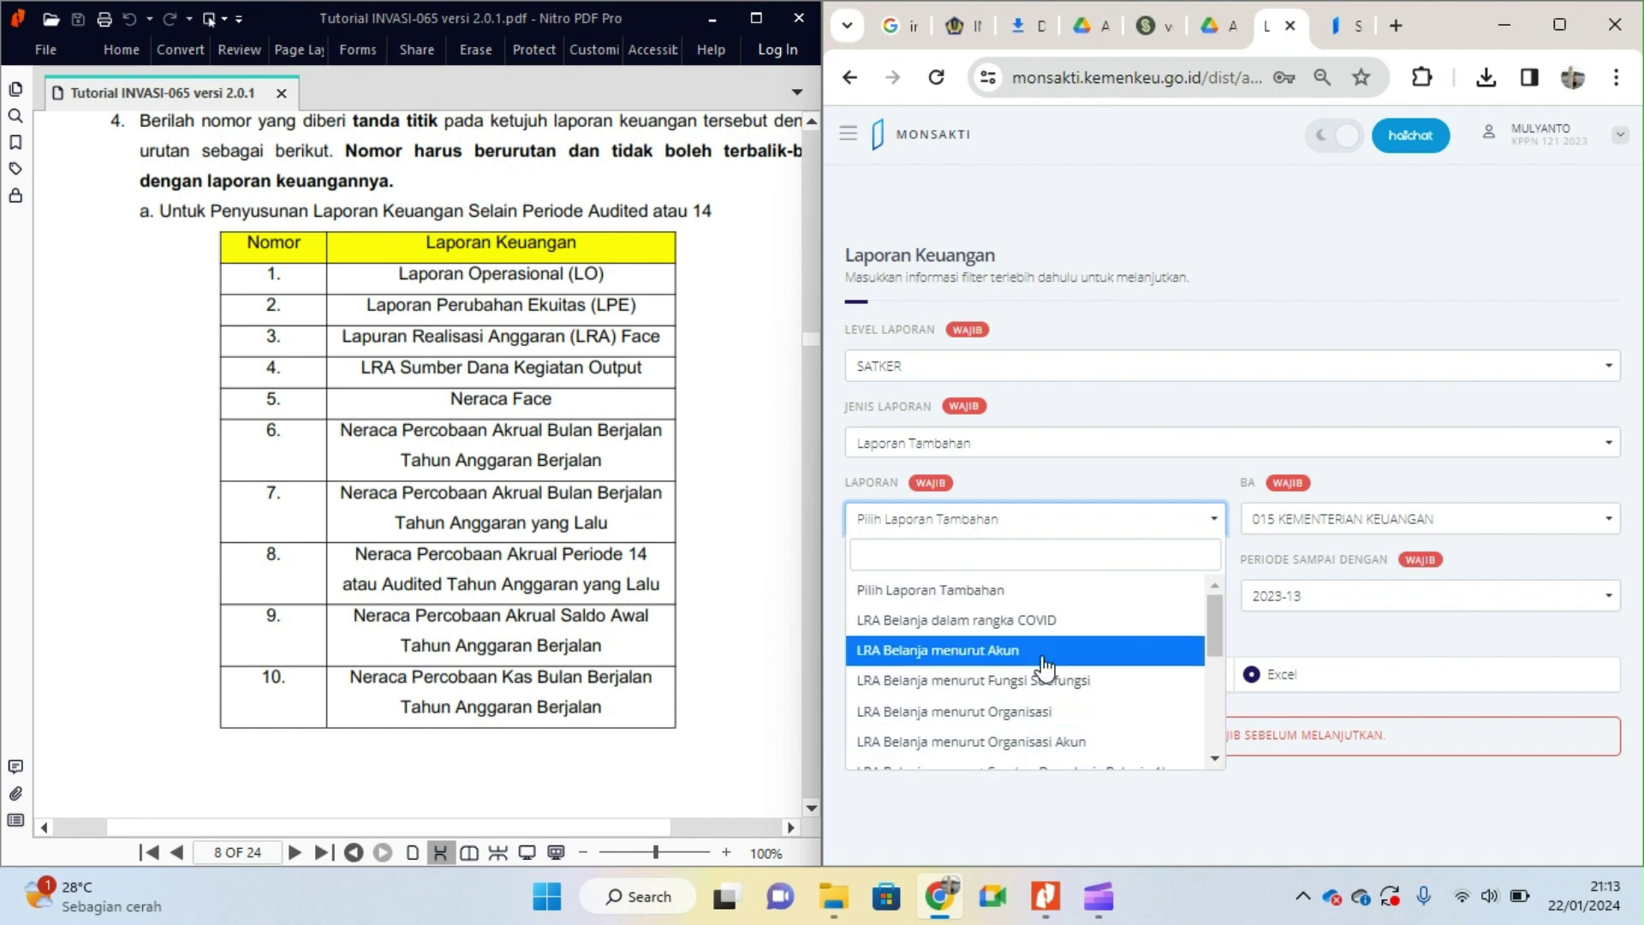
click(1214, 758)
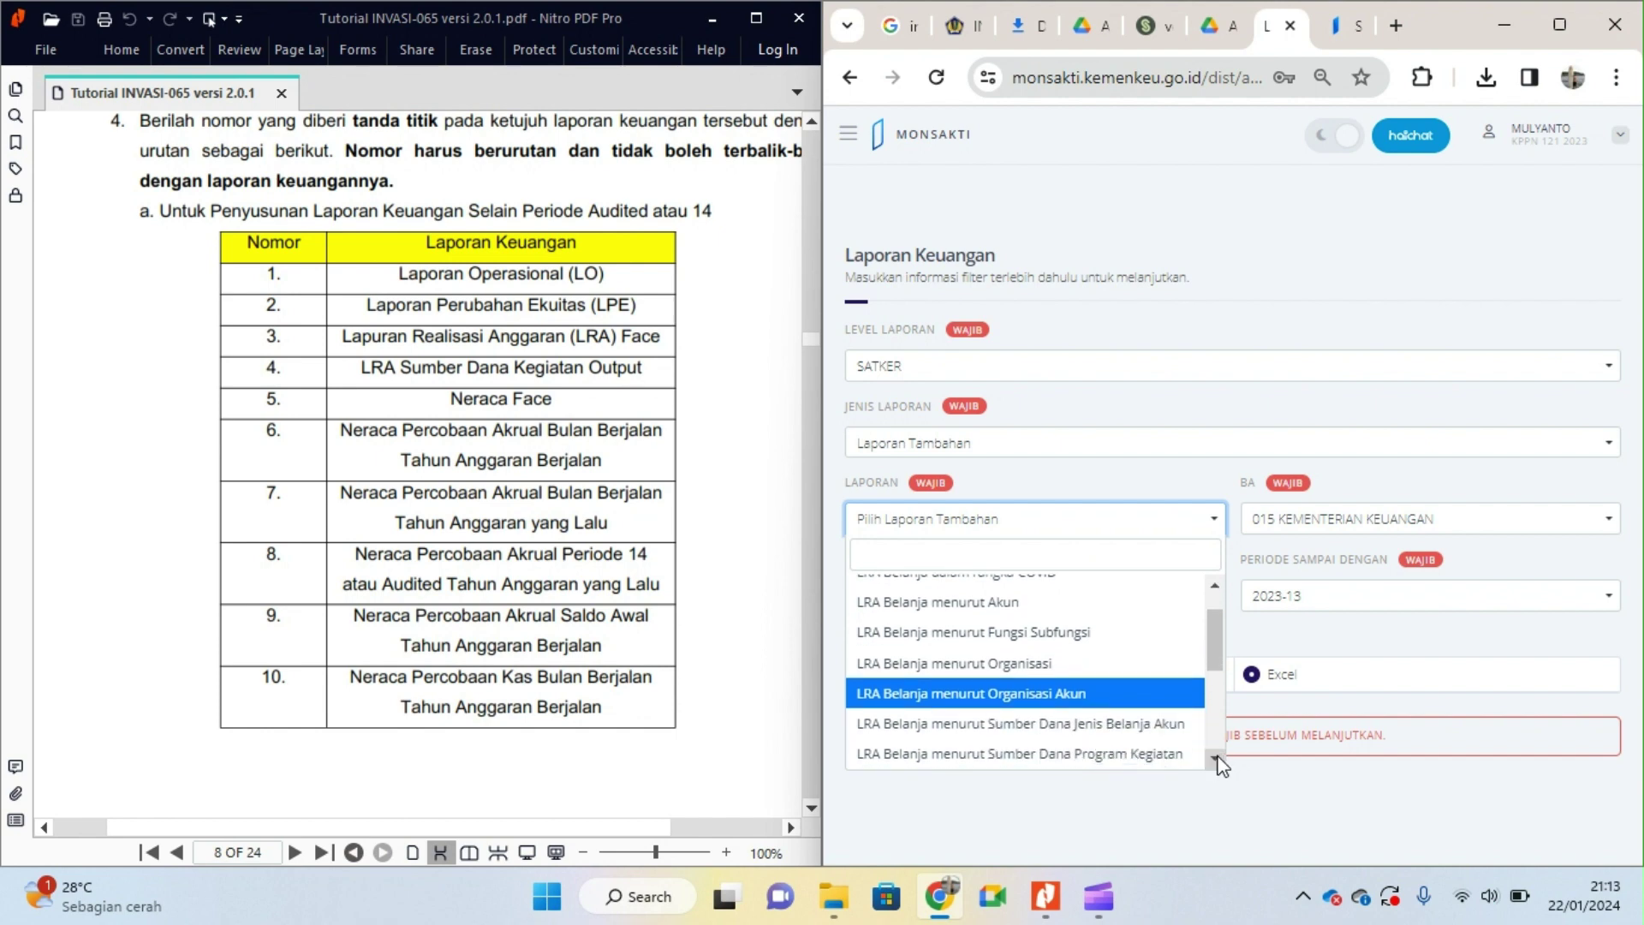
click(1216, 758)
click(1216, 758)
click(1216, 758)
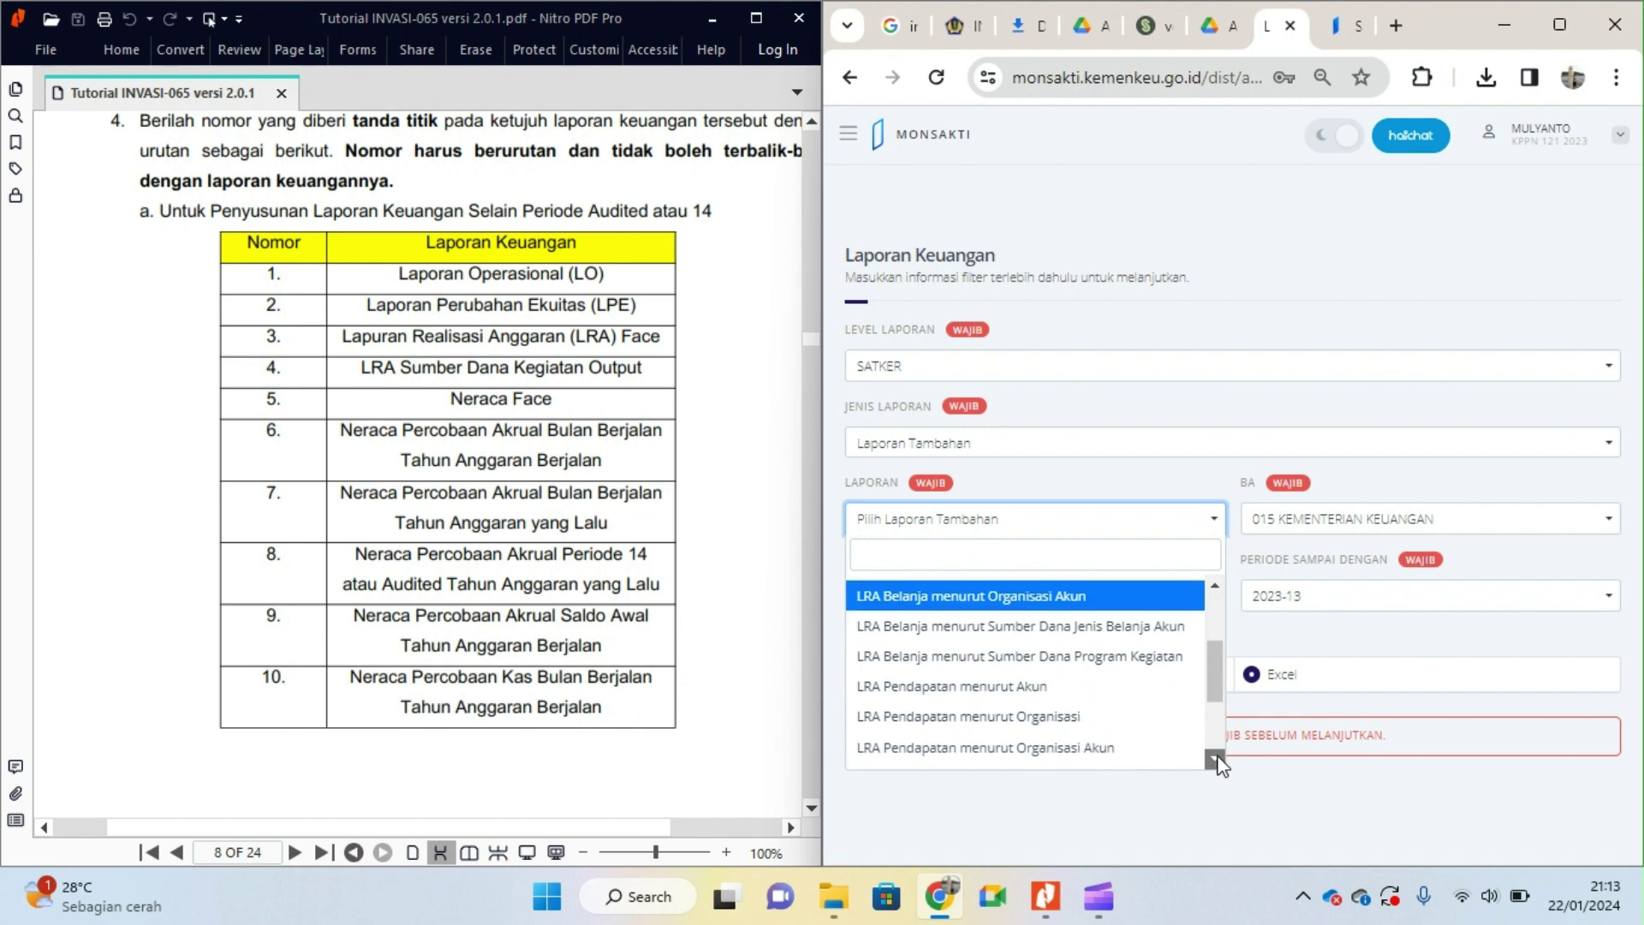
click(1216, 758)
click(1216, 759)
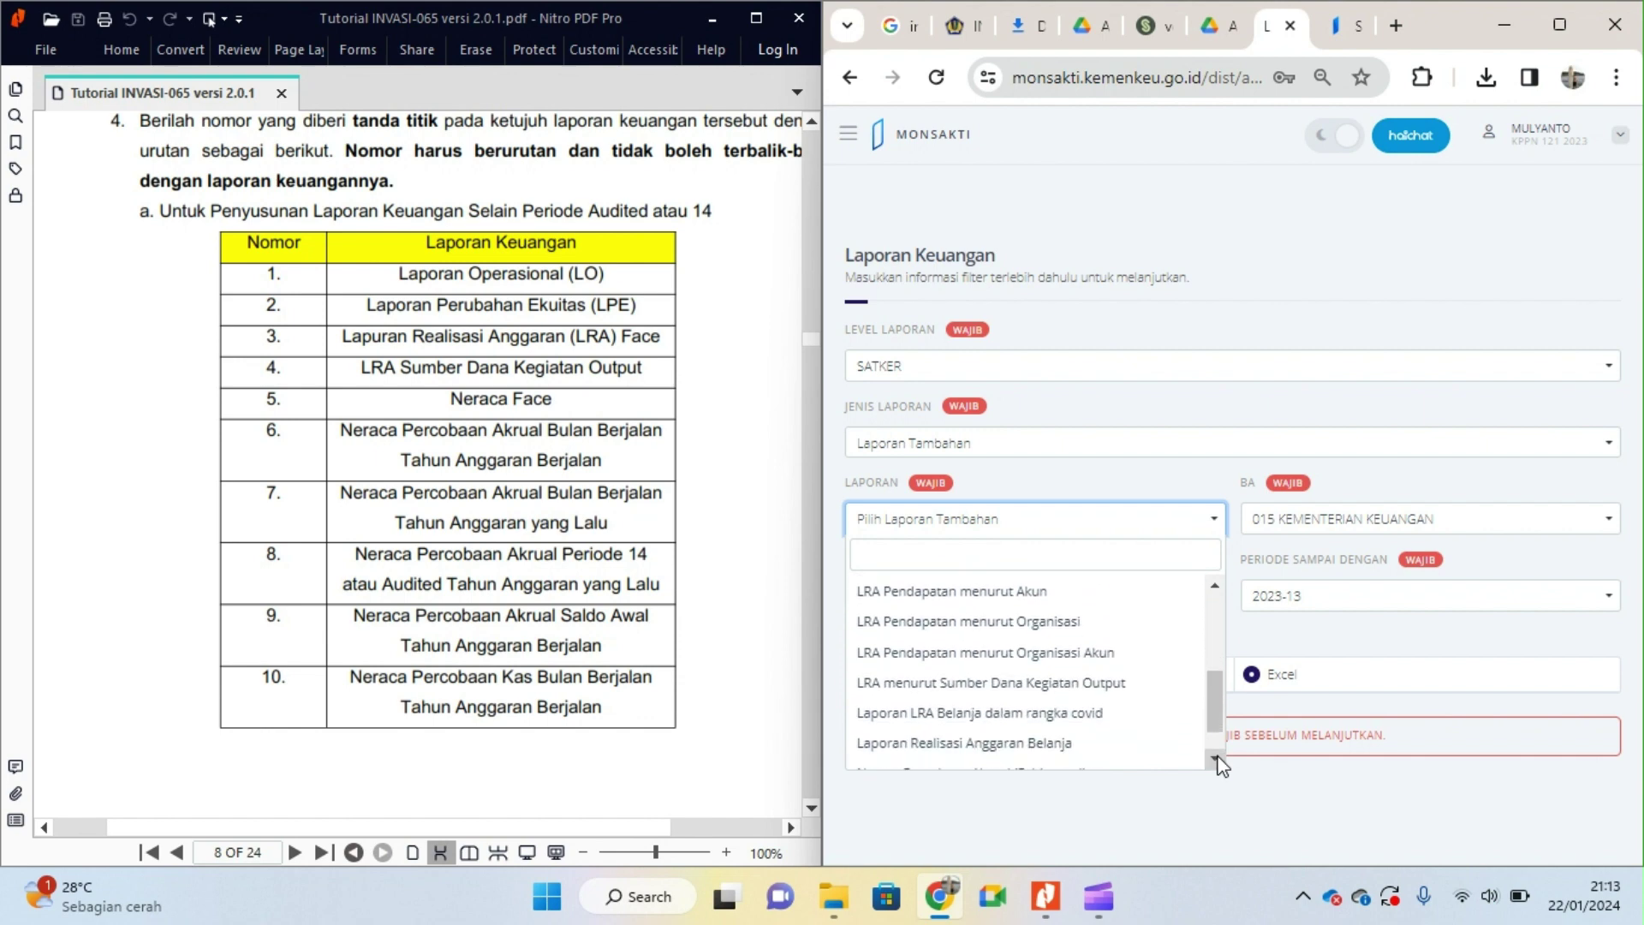
click(1118, 701)
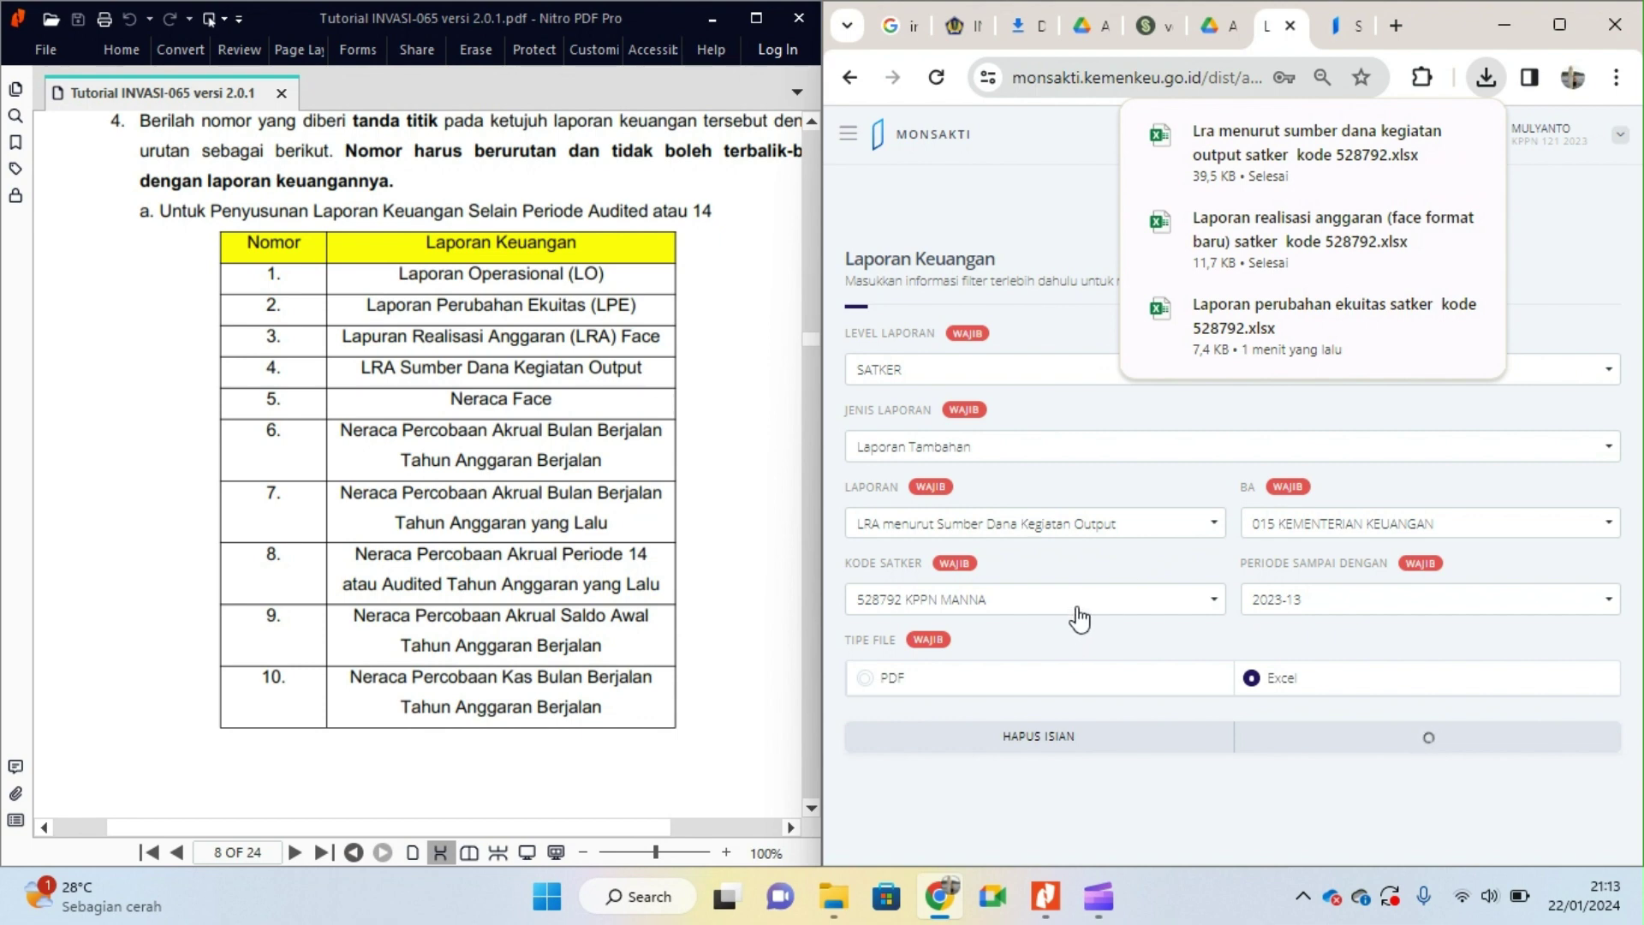
Step: Switch the report type back to Laporan Utama and download the Neraca (Face) report as Excel
click(978, 460)
click(946, 516)
click(1016, 522)
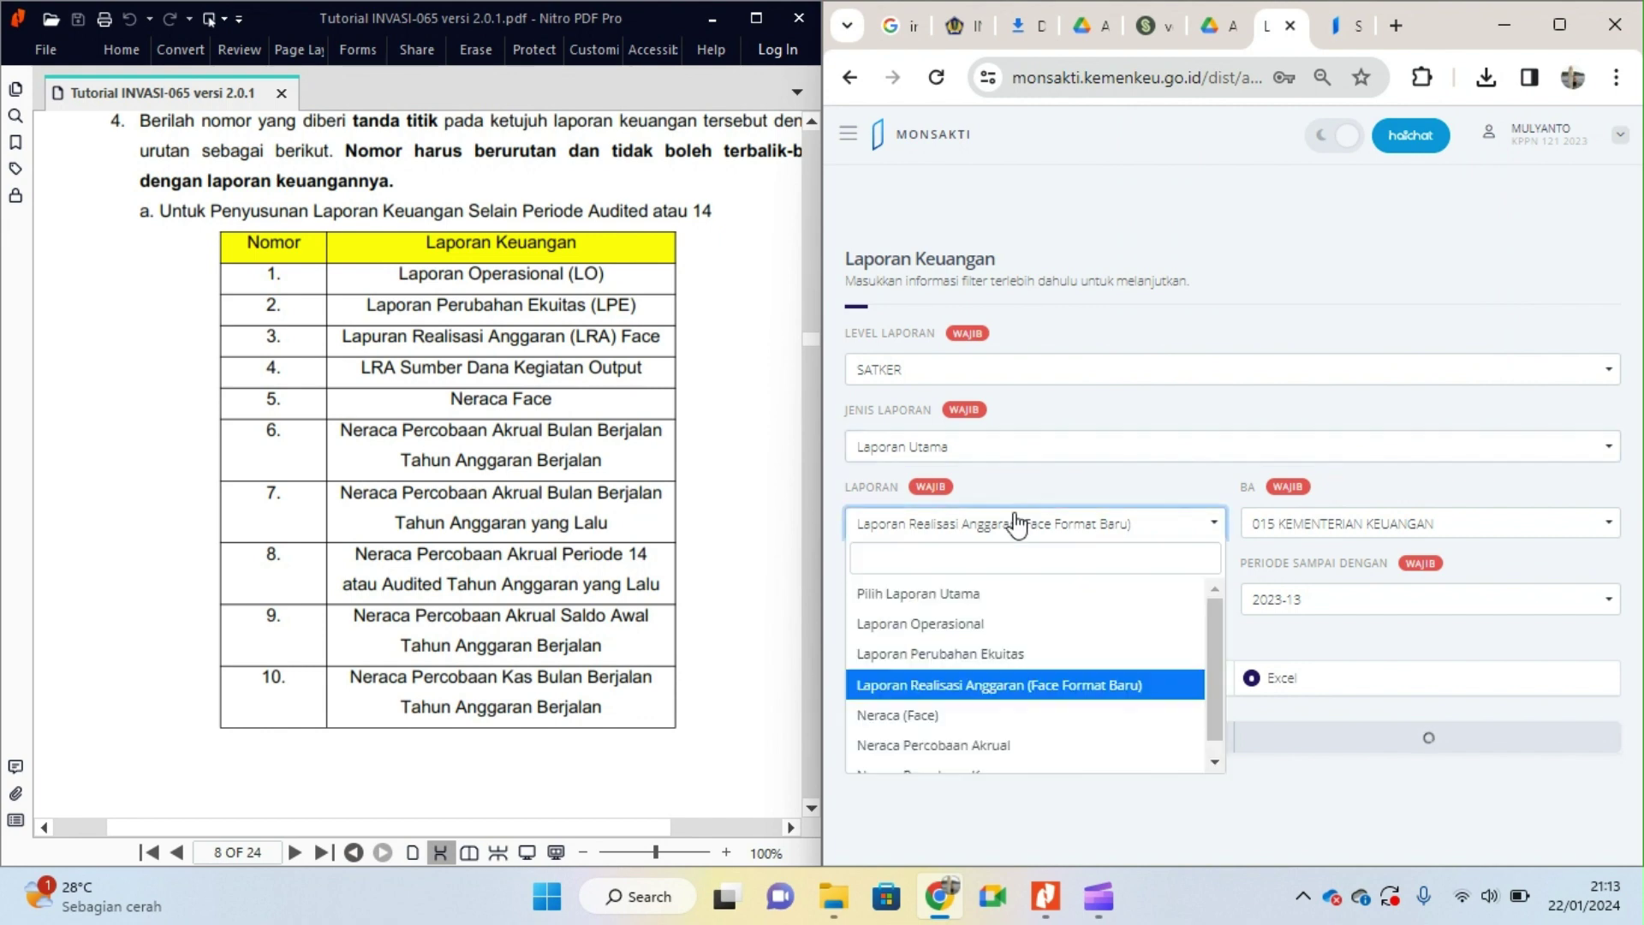
click(957, 717)
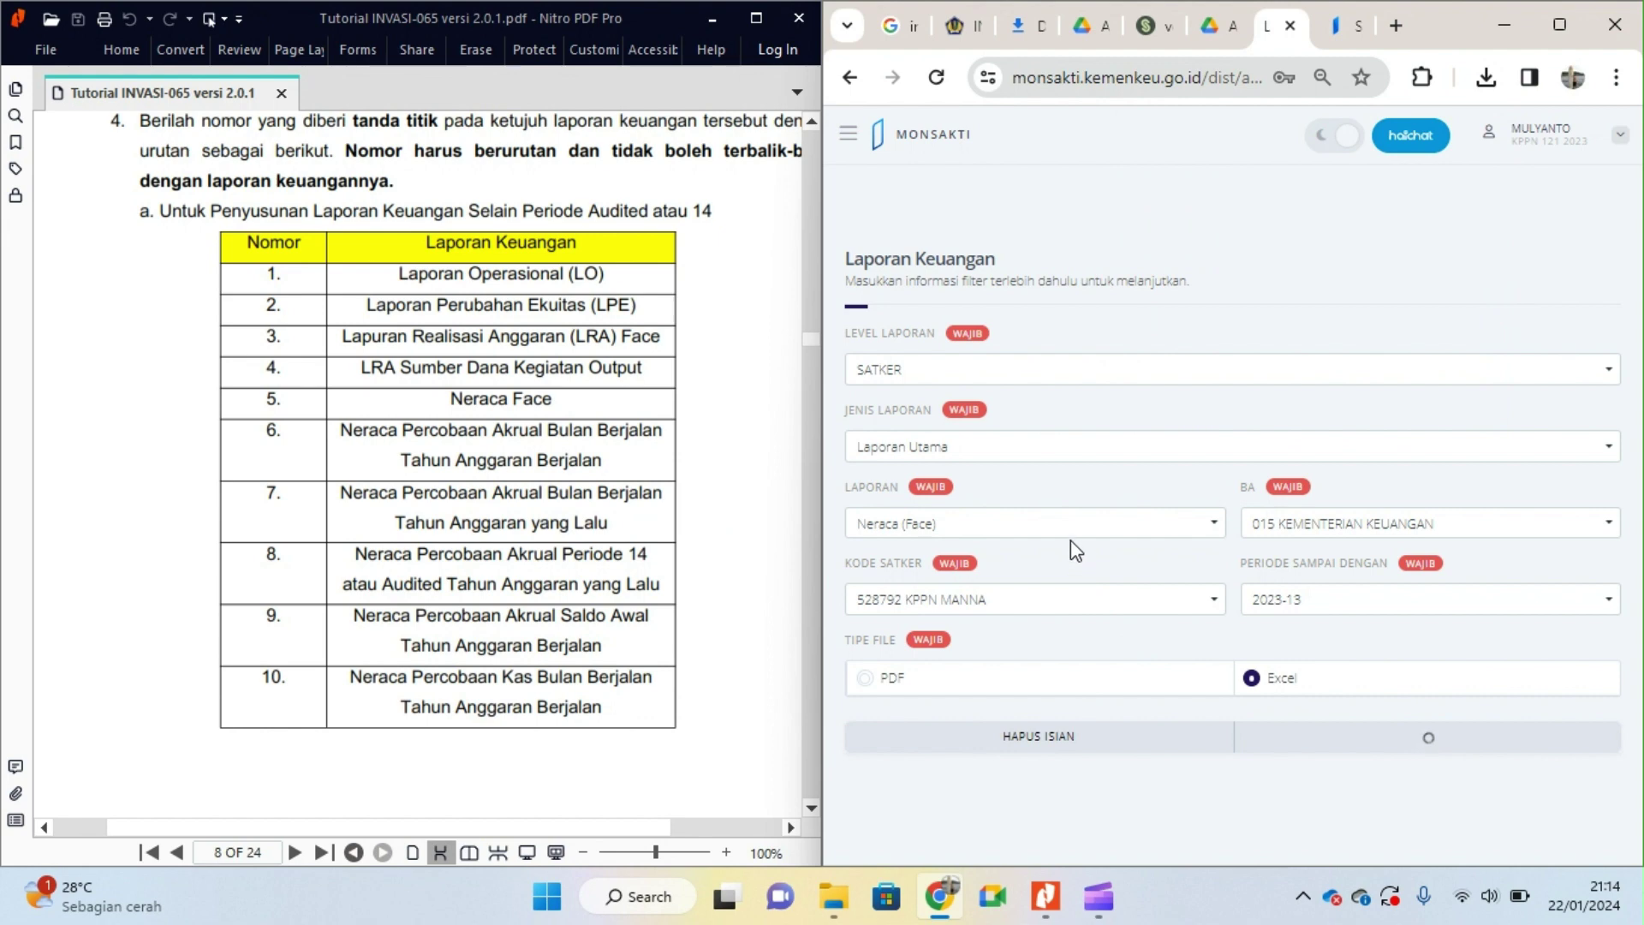
Step: Download the Neraca Percobaan Akrual for period 2023-13 as Excel and dismiss the downloads popup
click(1019, 524)
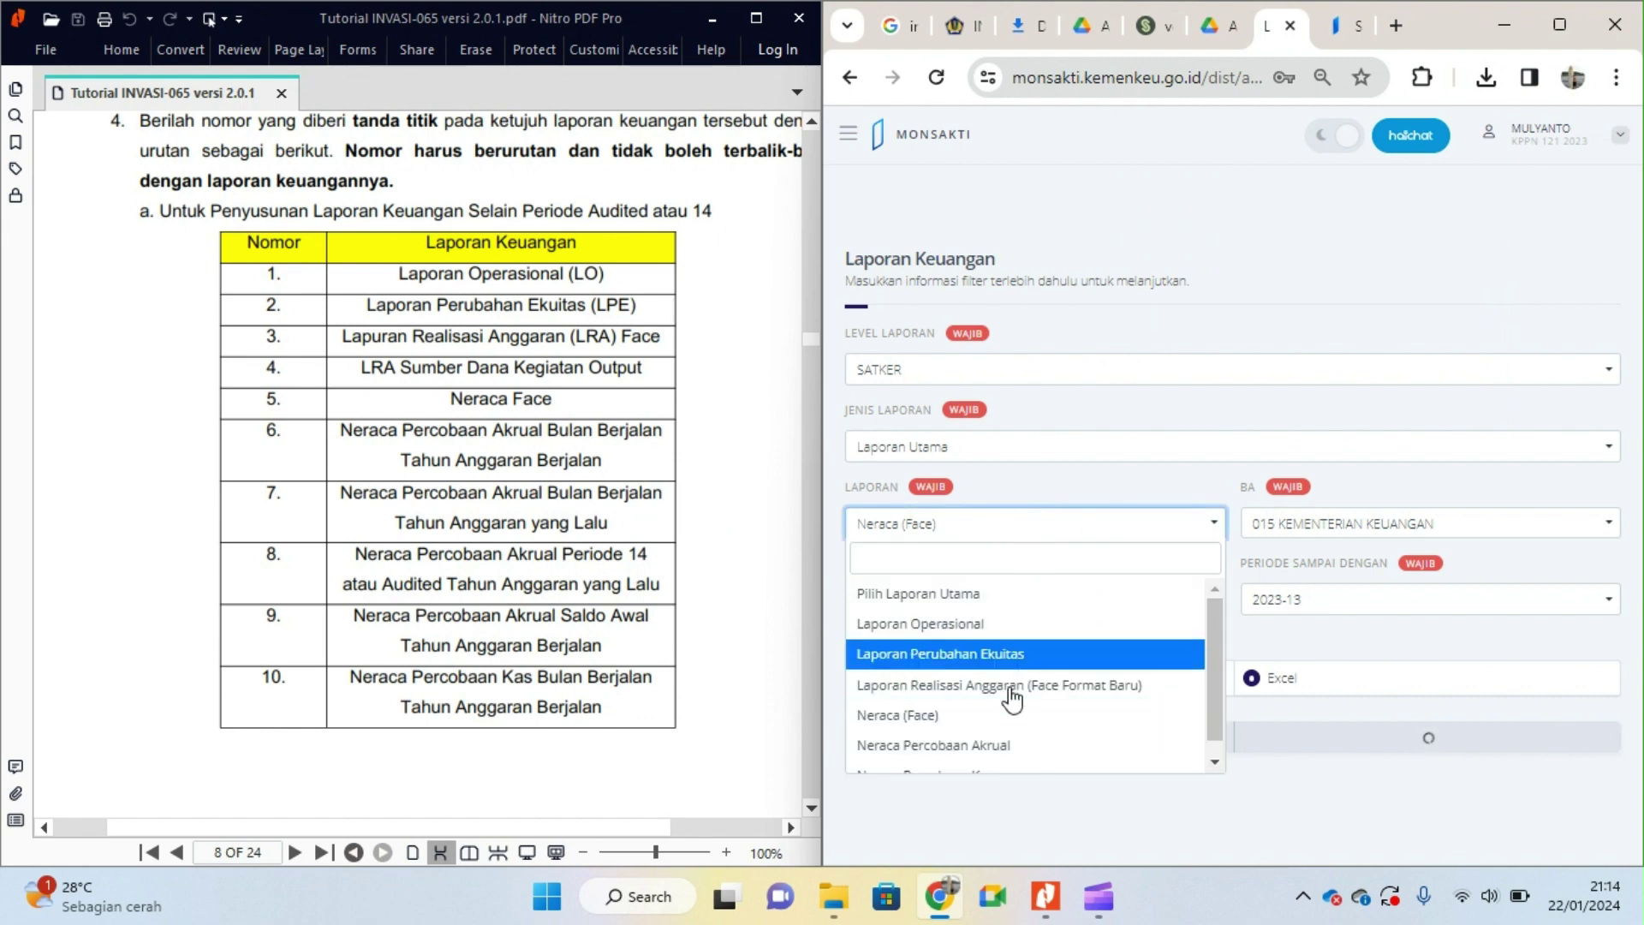
click(984, 746)
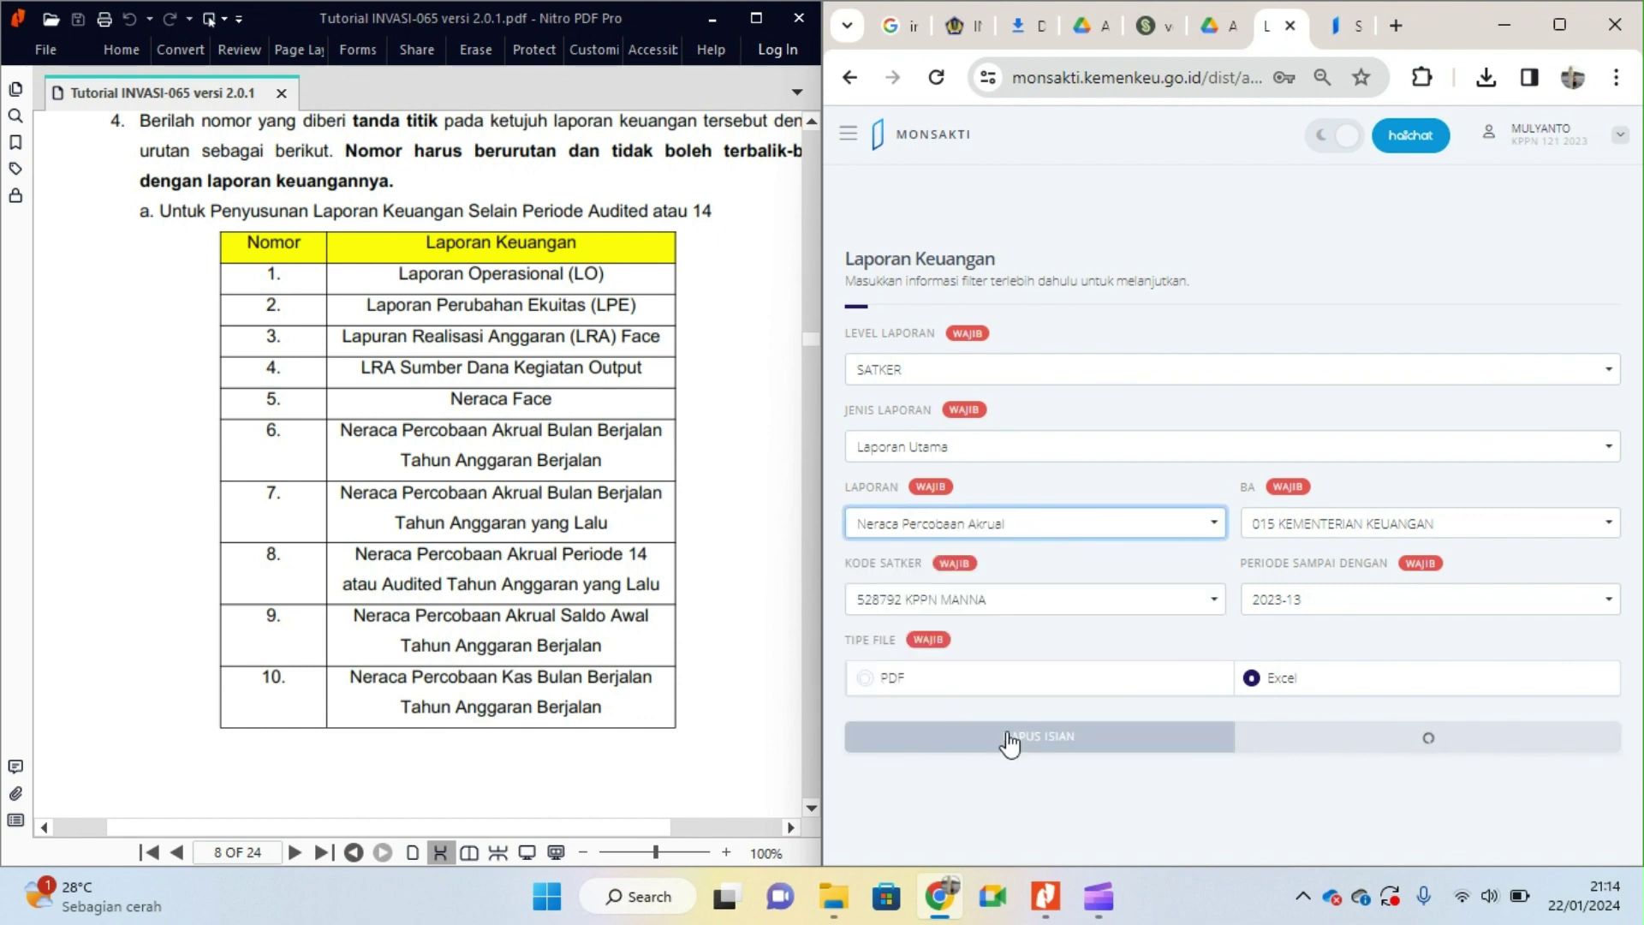
click(1402, 753)
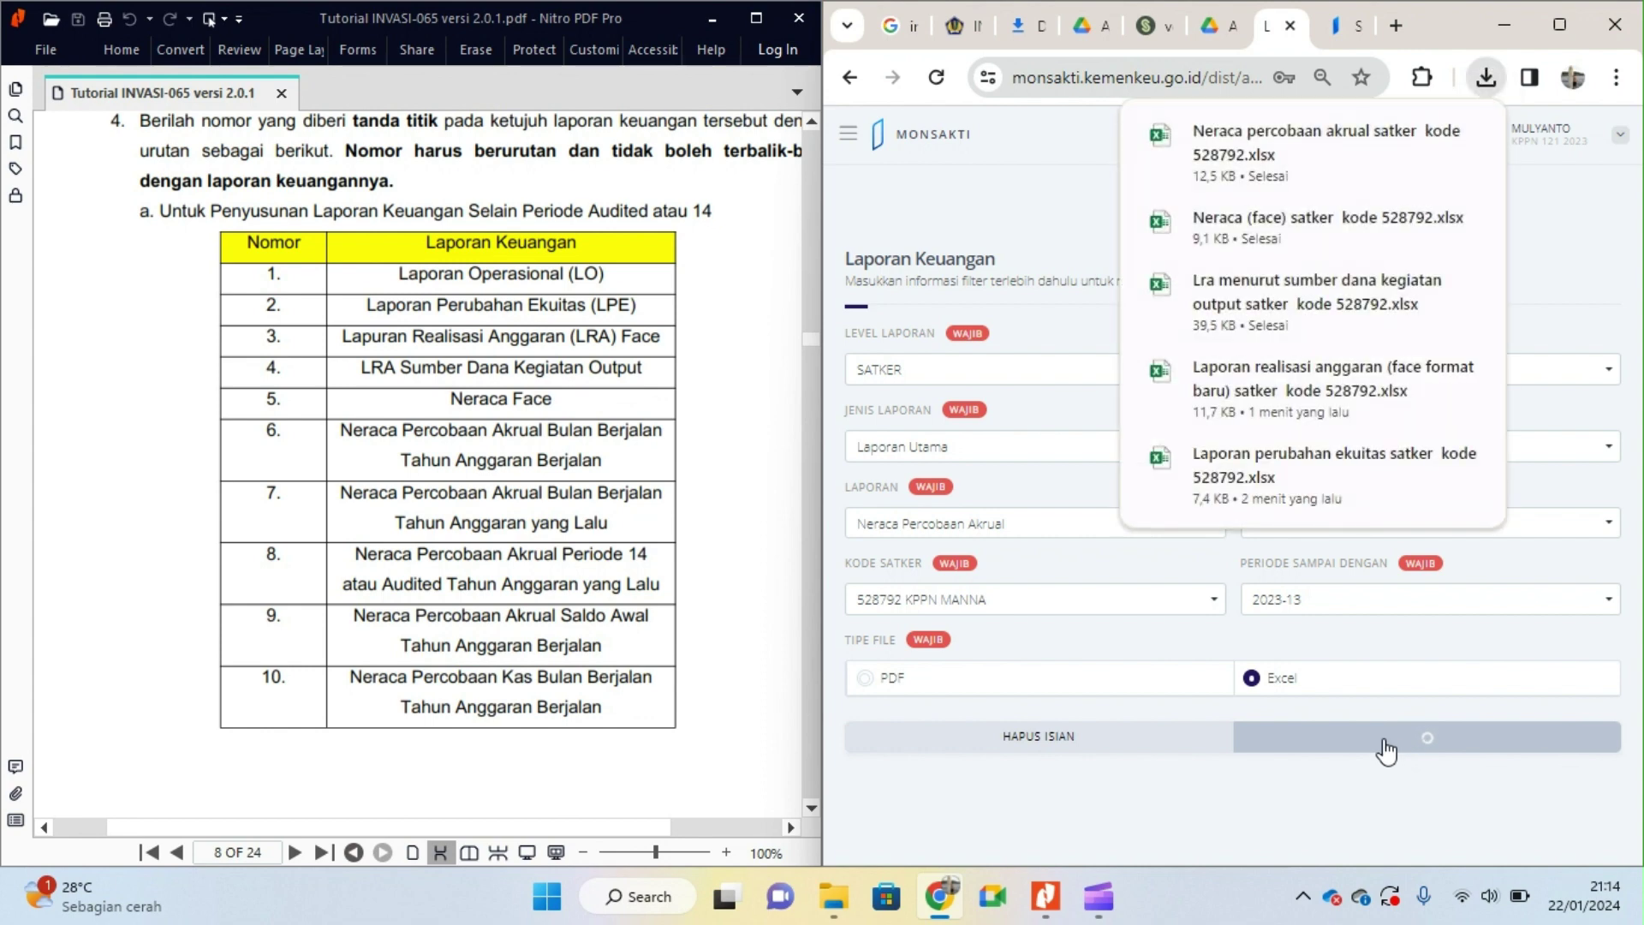
click(1554, 285)
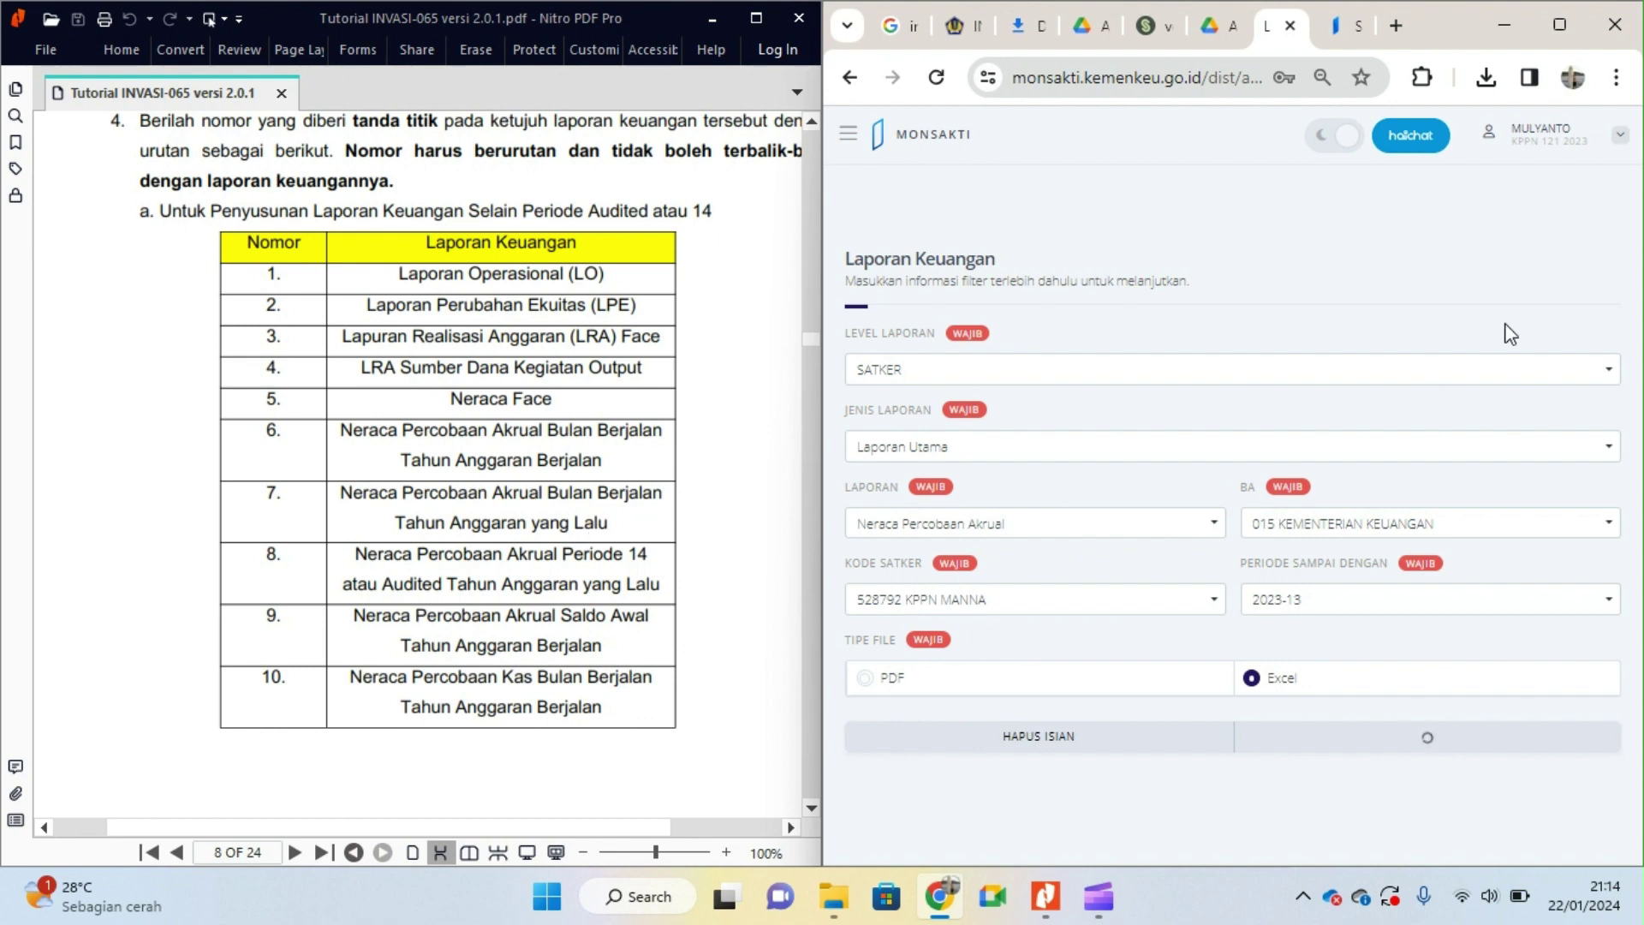
Step: Switch Monsakti to fiscal year T.A. 2022 and open its Laporan Keuangan form
click(1618, 134)
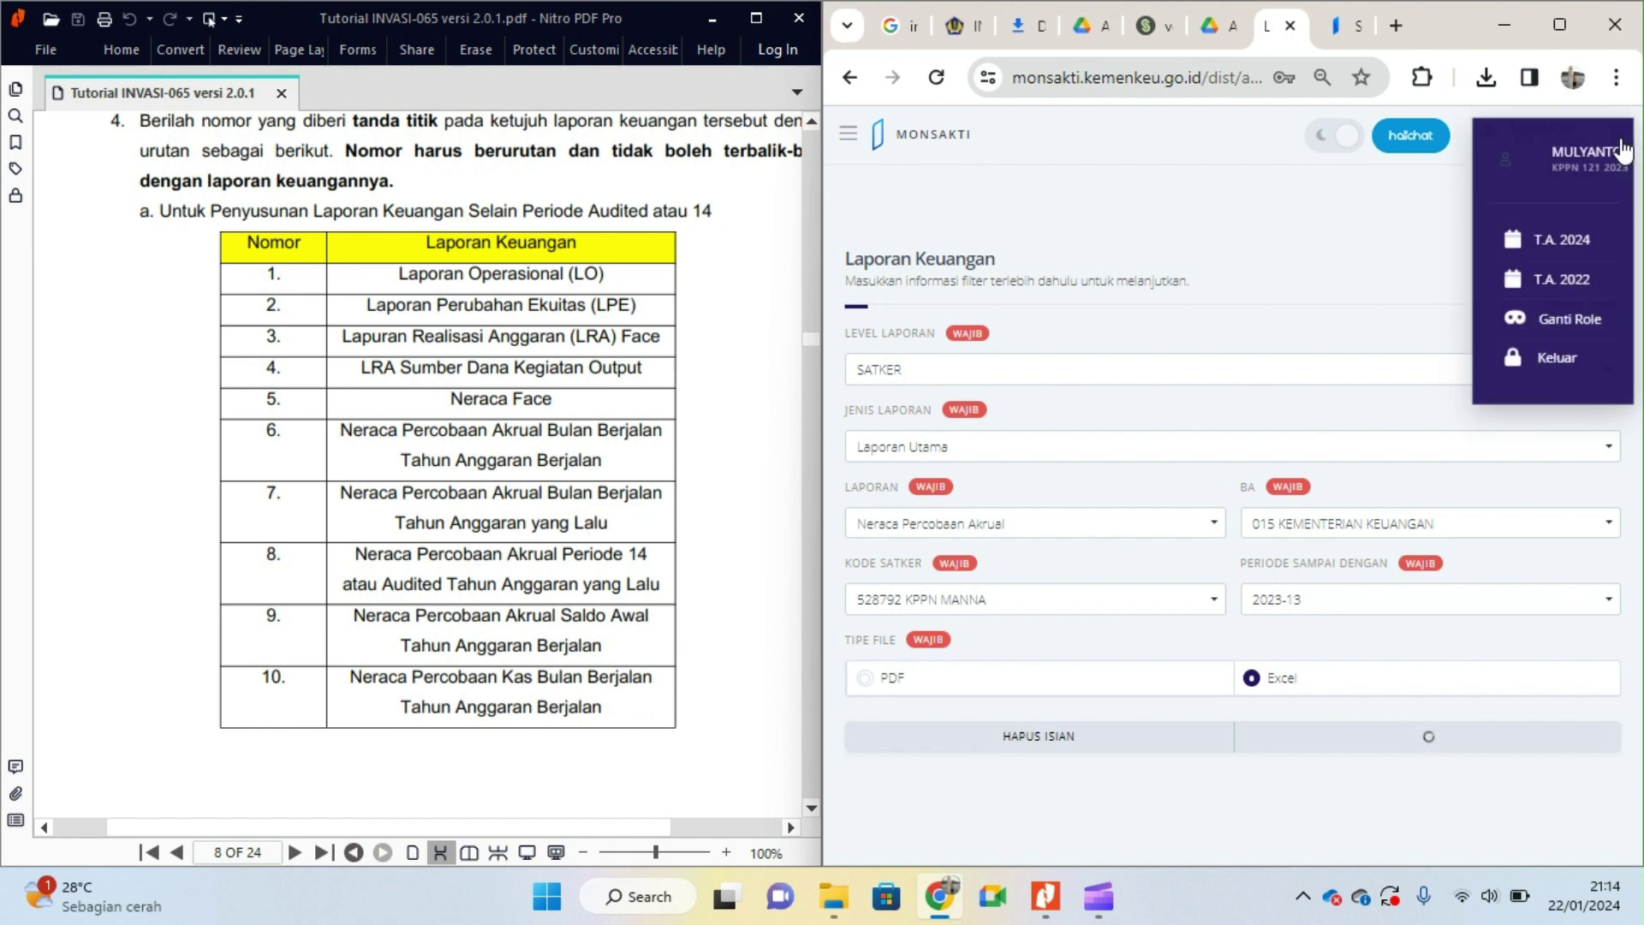
click(1557, 279)
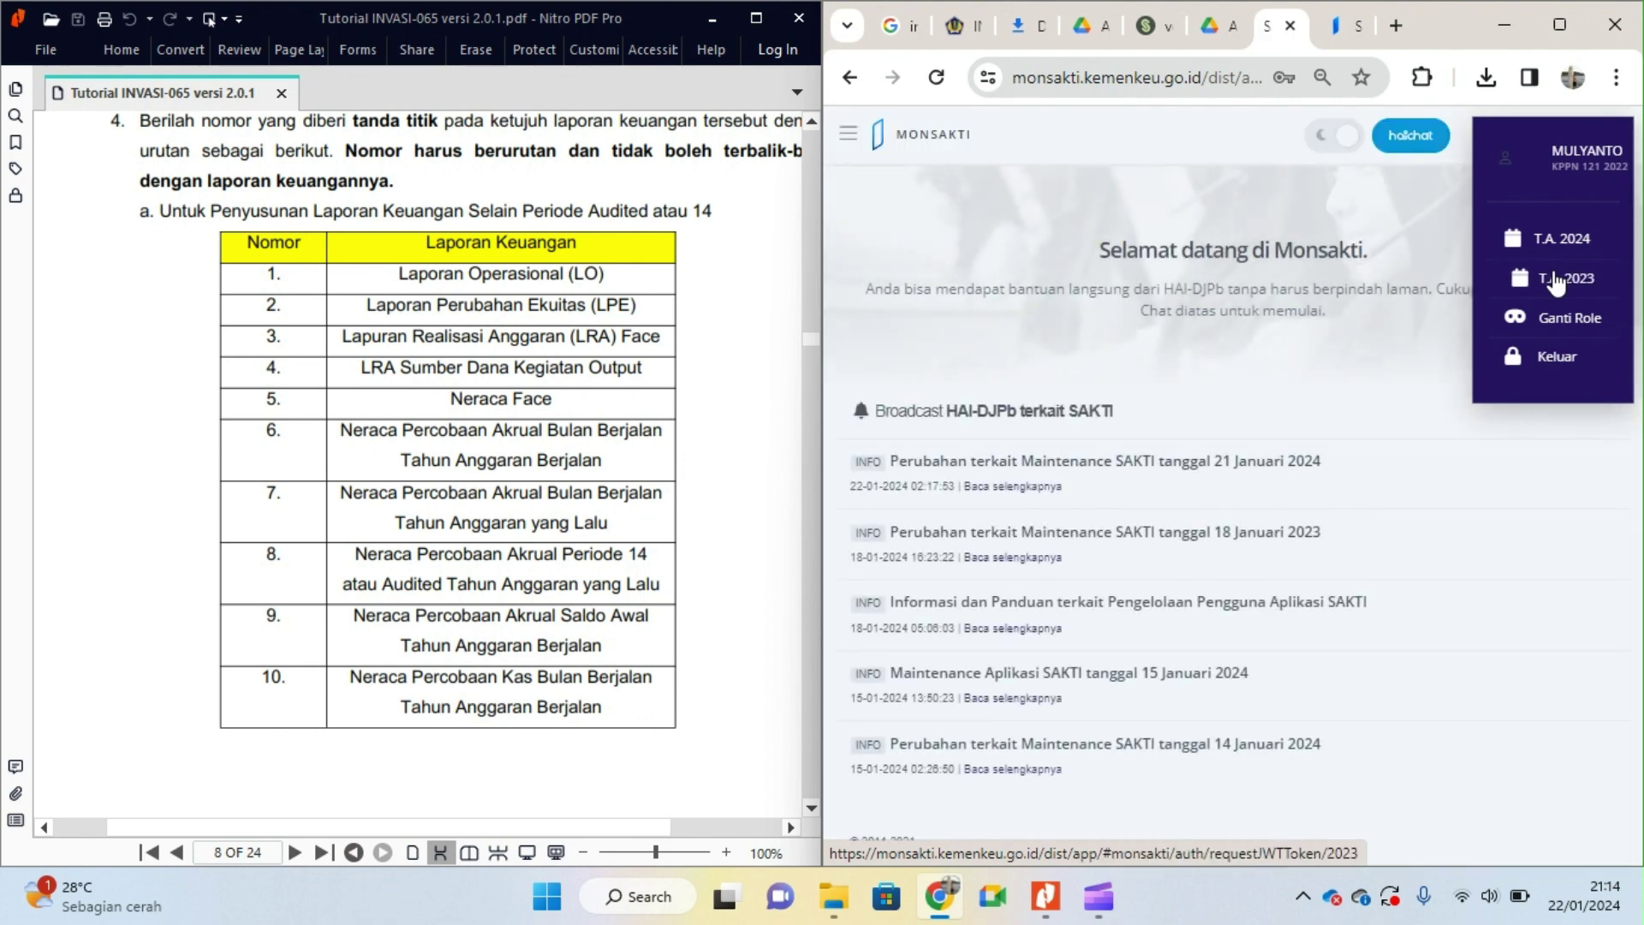
click(848, 135)
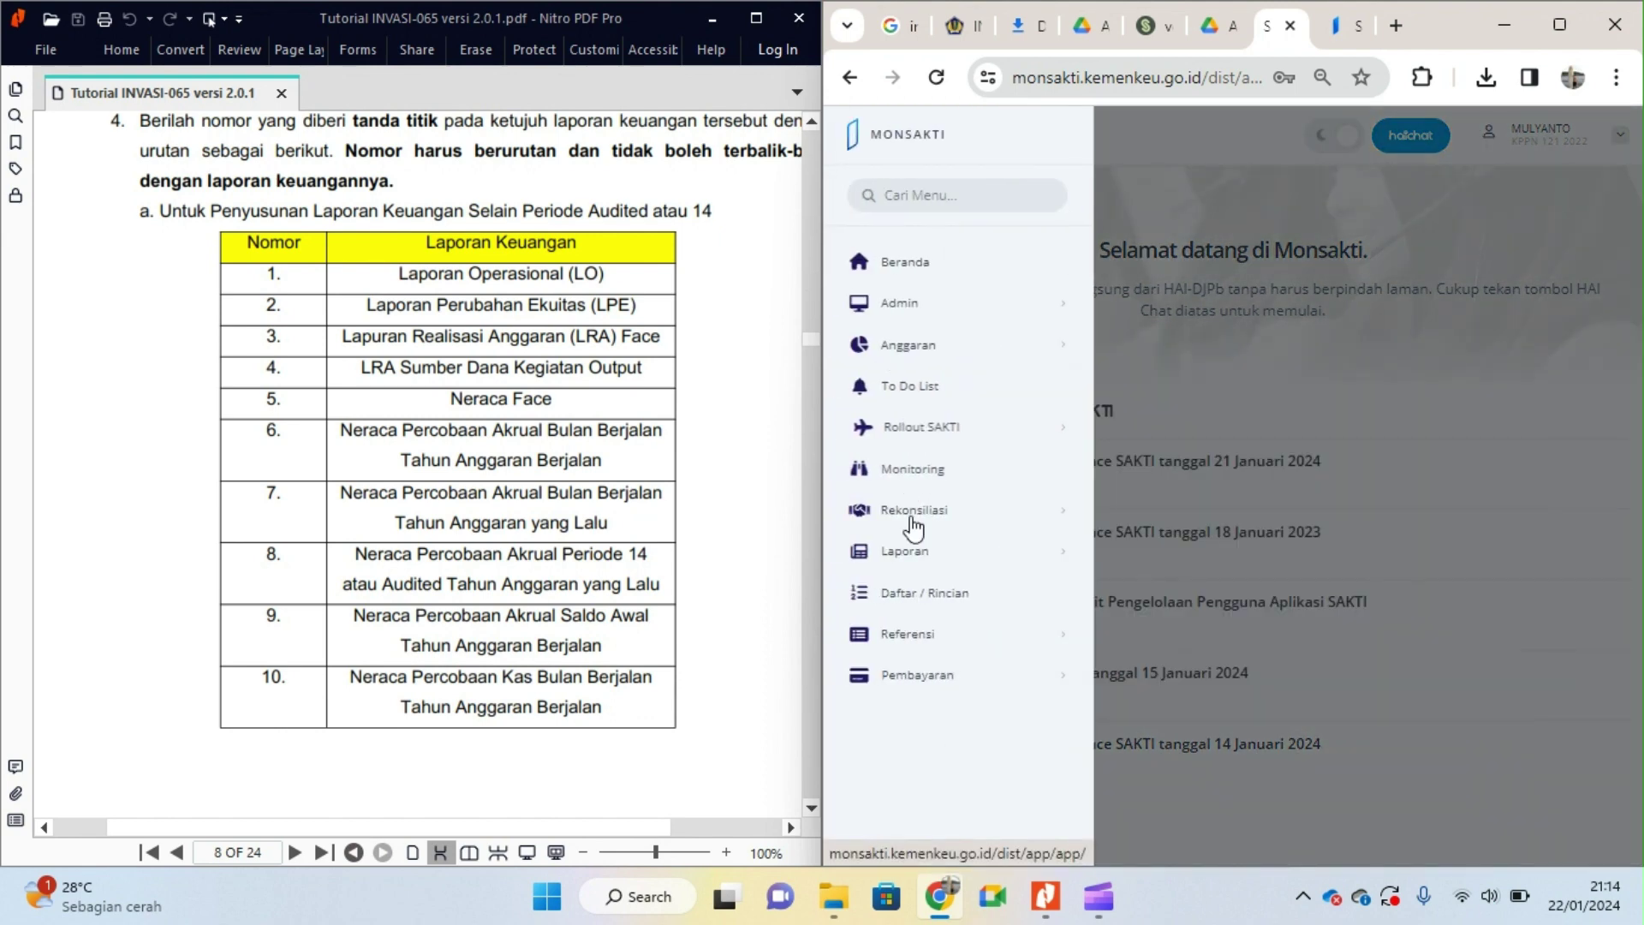
mouse_move(914, 552)
click(1169, 589)
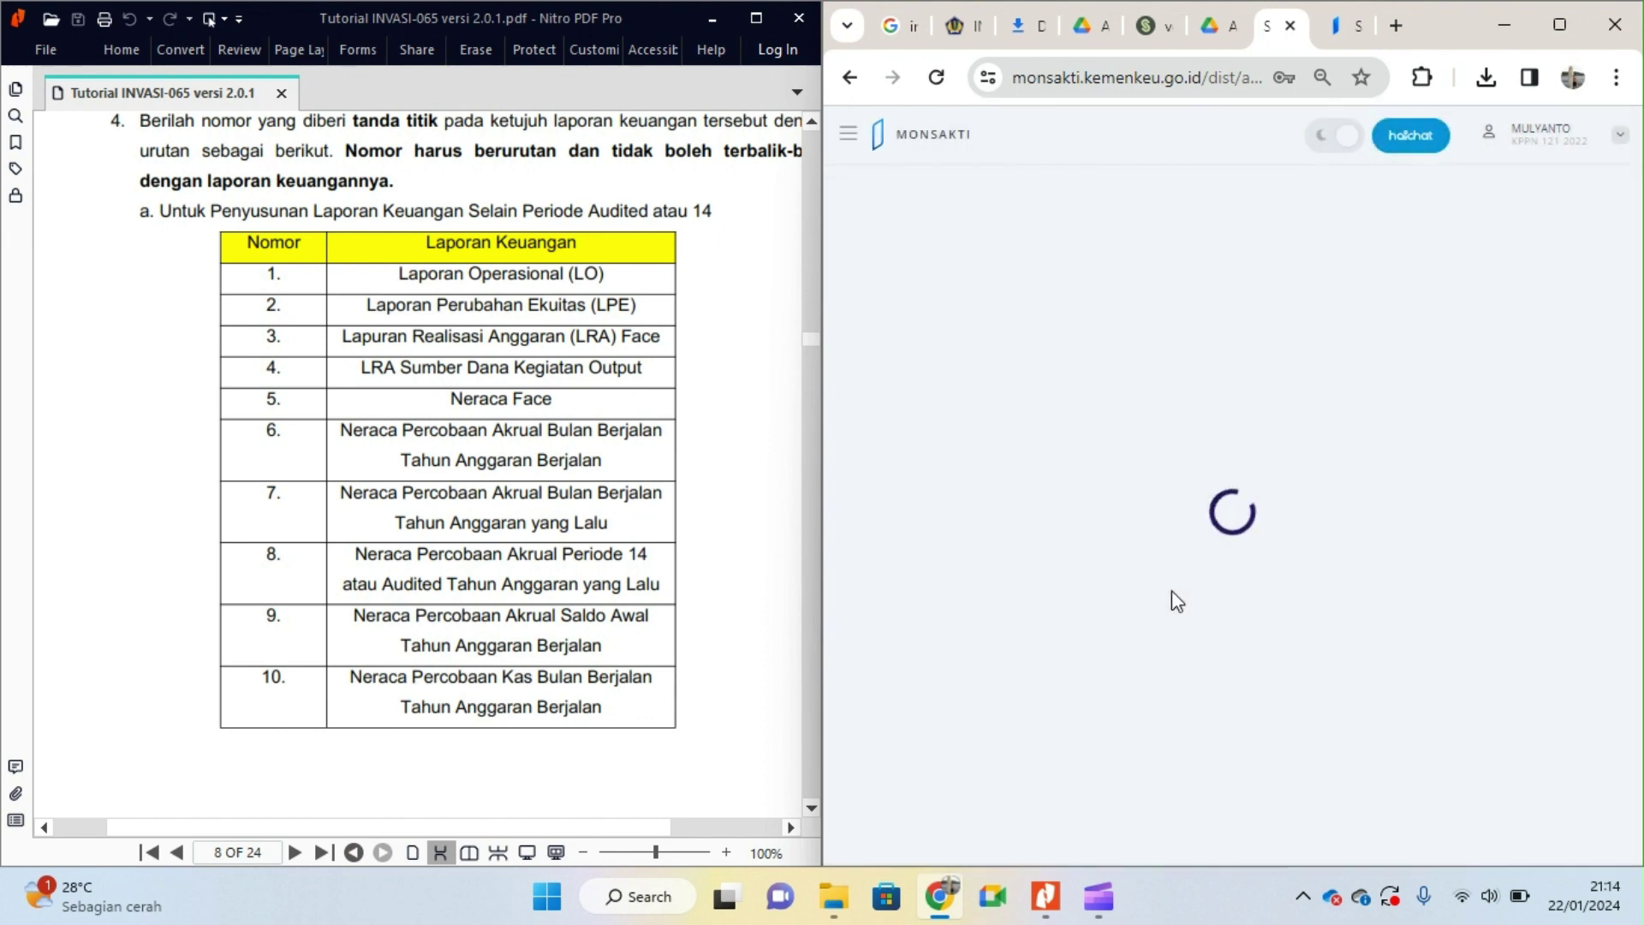
Step: Set the report level to SATKER, the type to Laporan Utama and the report to Neraca Percobaan Akrual
click(941, 369)
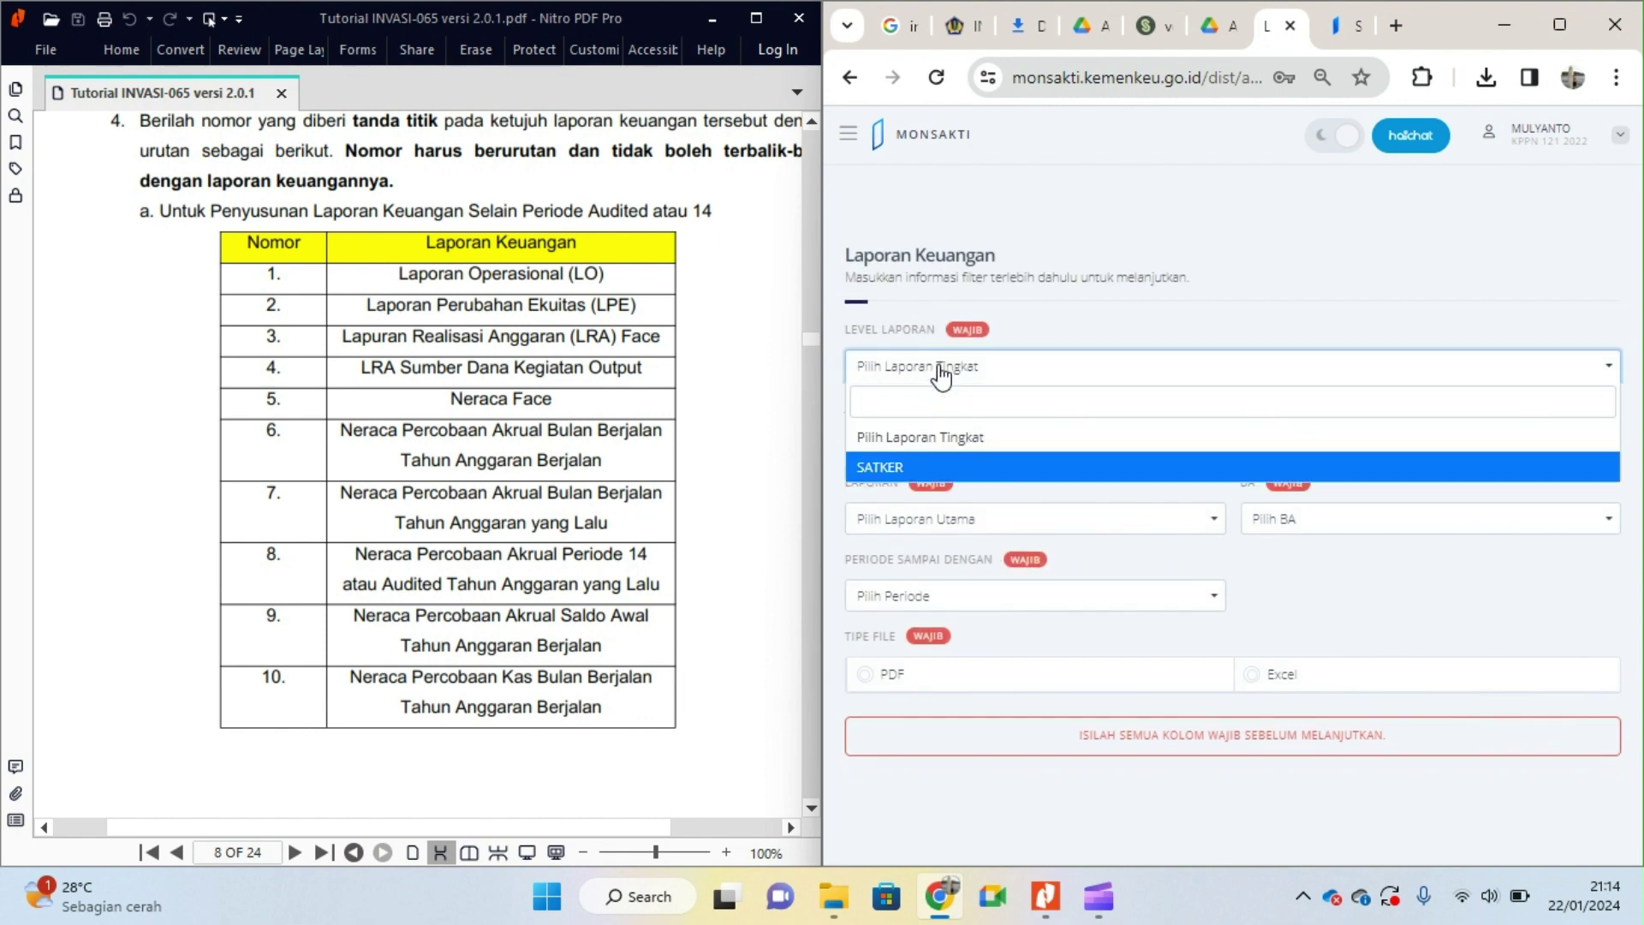
click(933, 467)
click(983, 446)
click(963, 514)
click(991, 530)
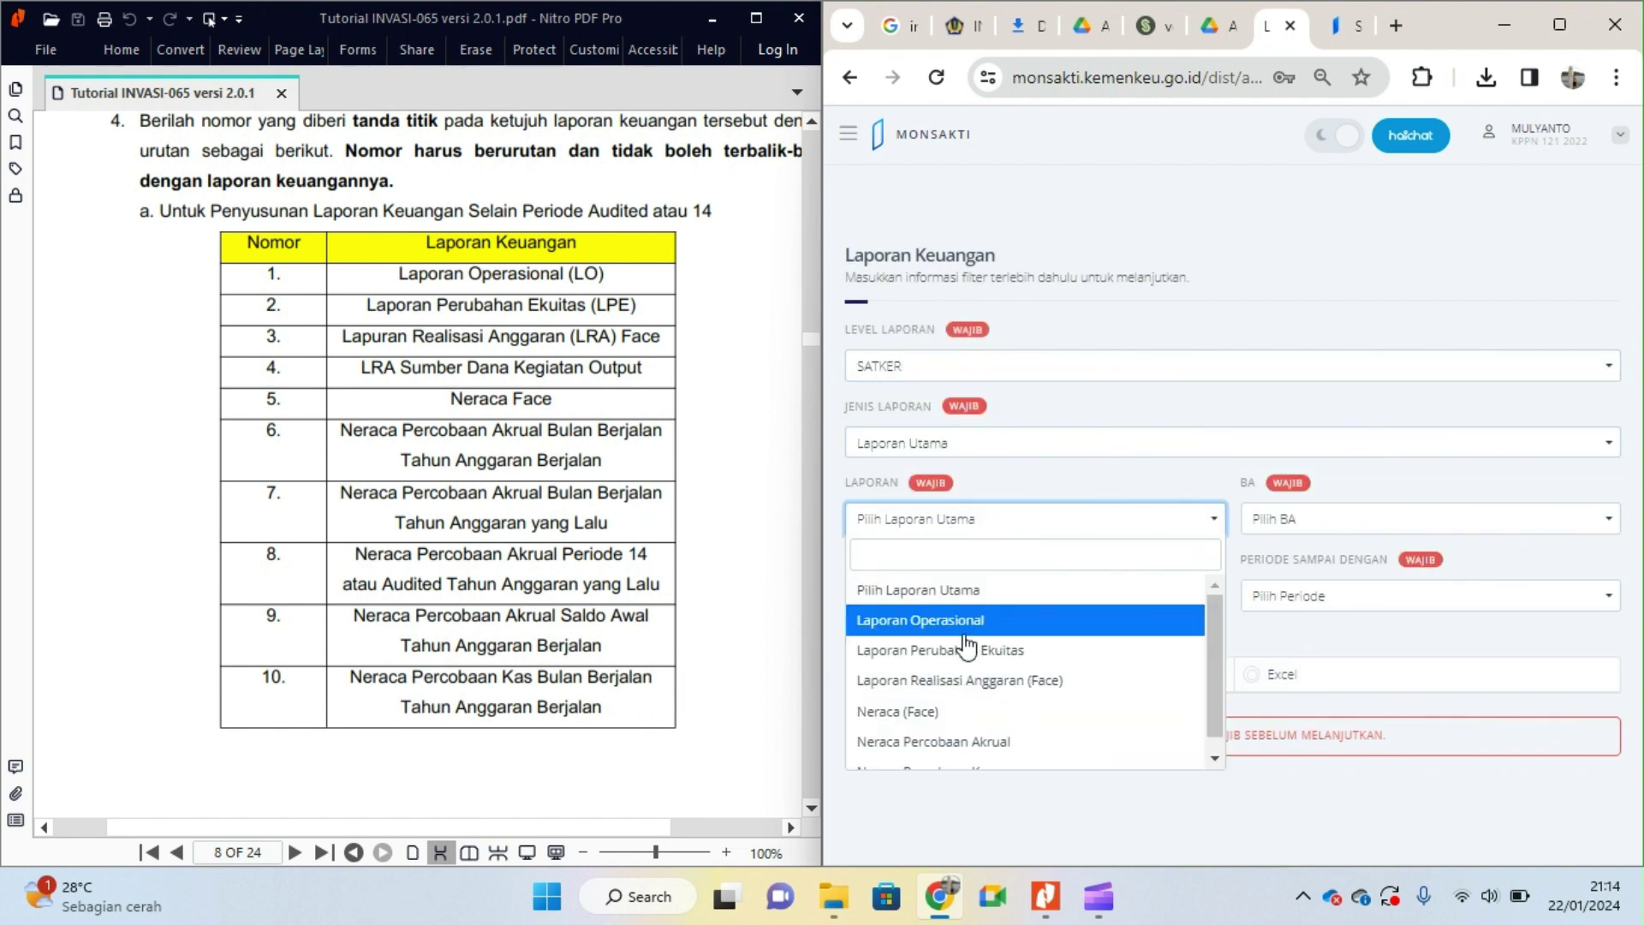
scroll(963, 724, down, 1)
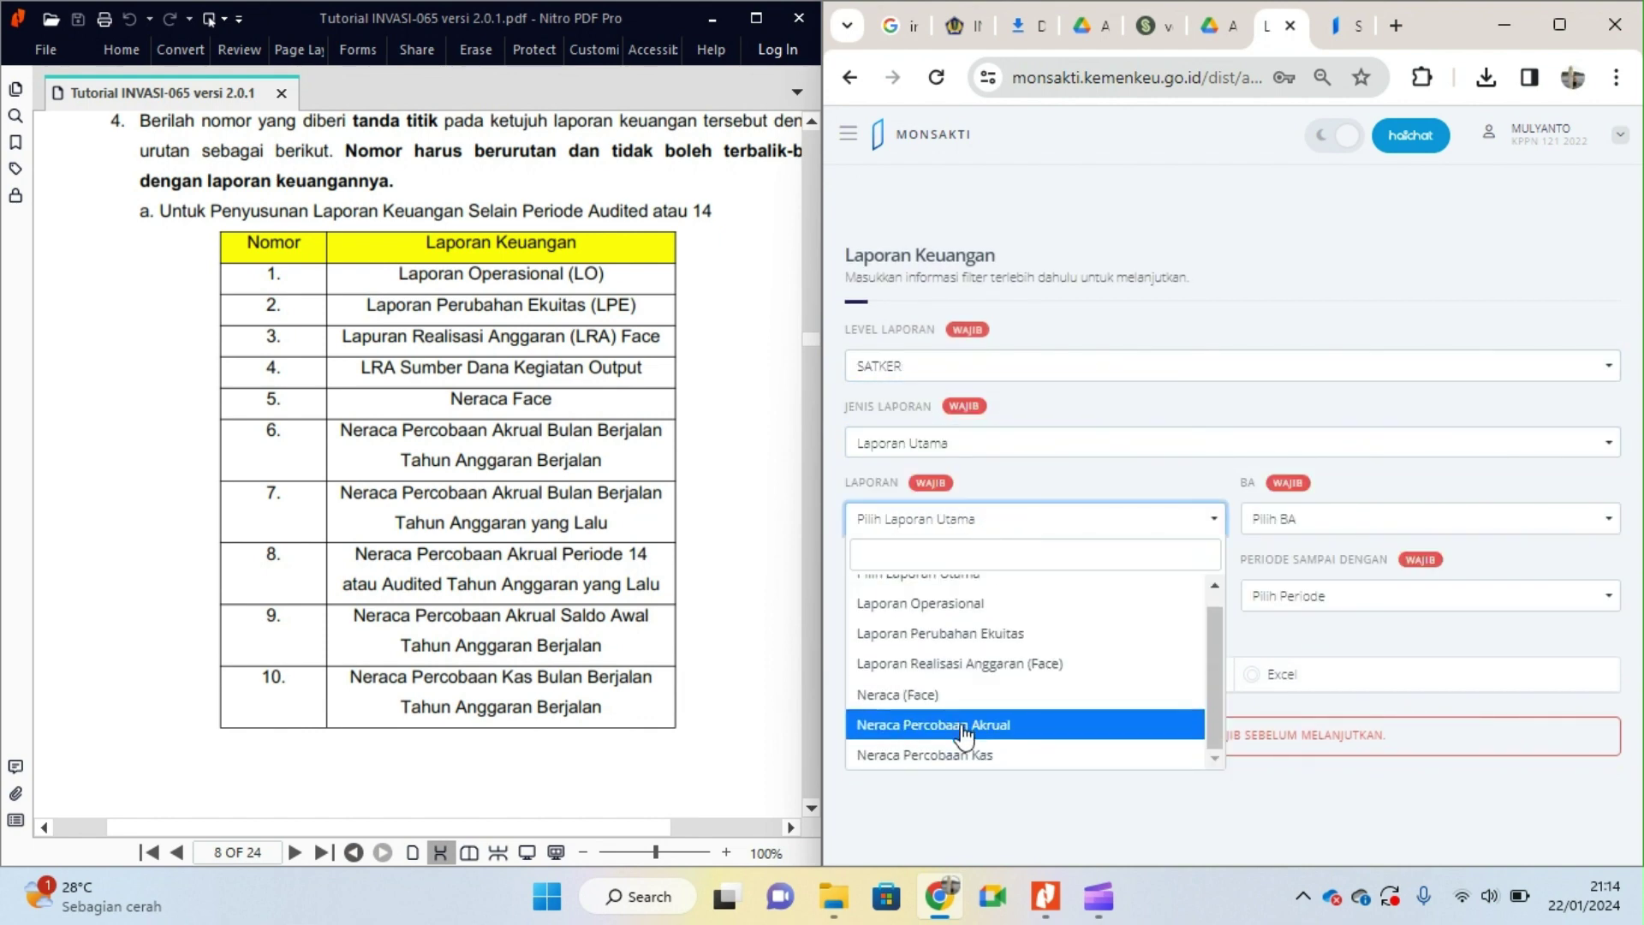
click(963, 728)
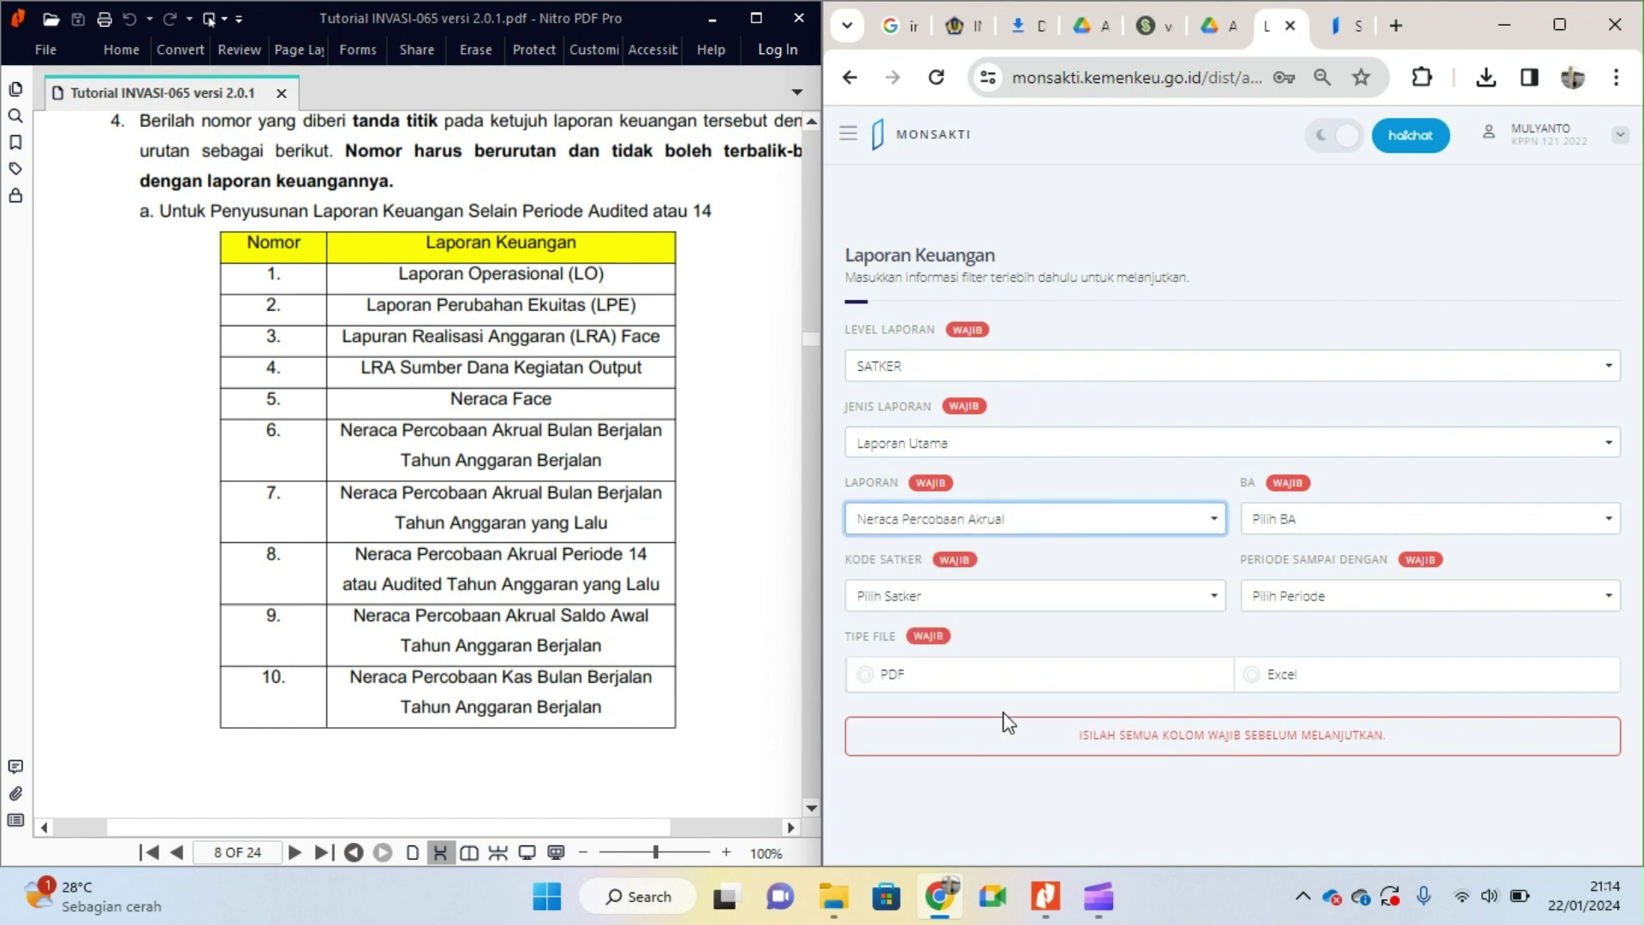
Step: Set BA to 015 KEMENTERIAN KEUANGAN and Kode Satker to 528792 KPPN MANNA
click(1353, 523)
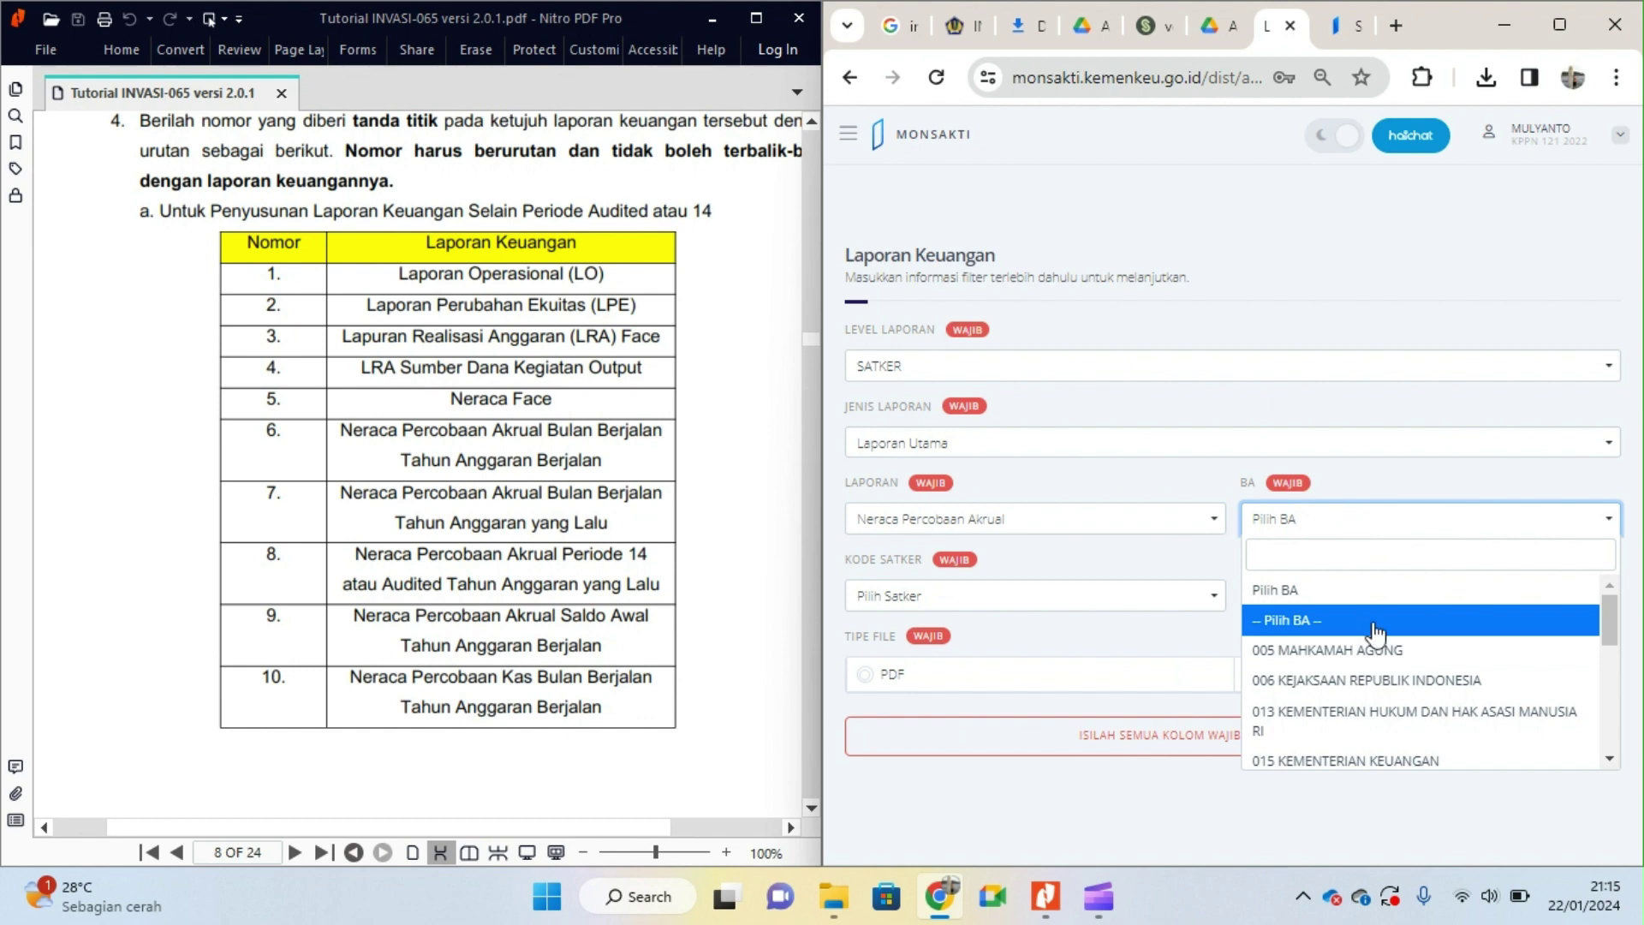
scroll(1368, 637, down, 3)
scroll(1329, 683, up, 1)
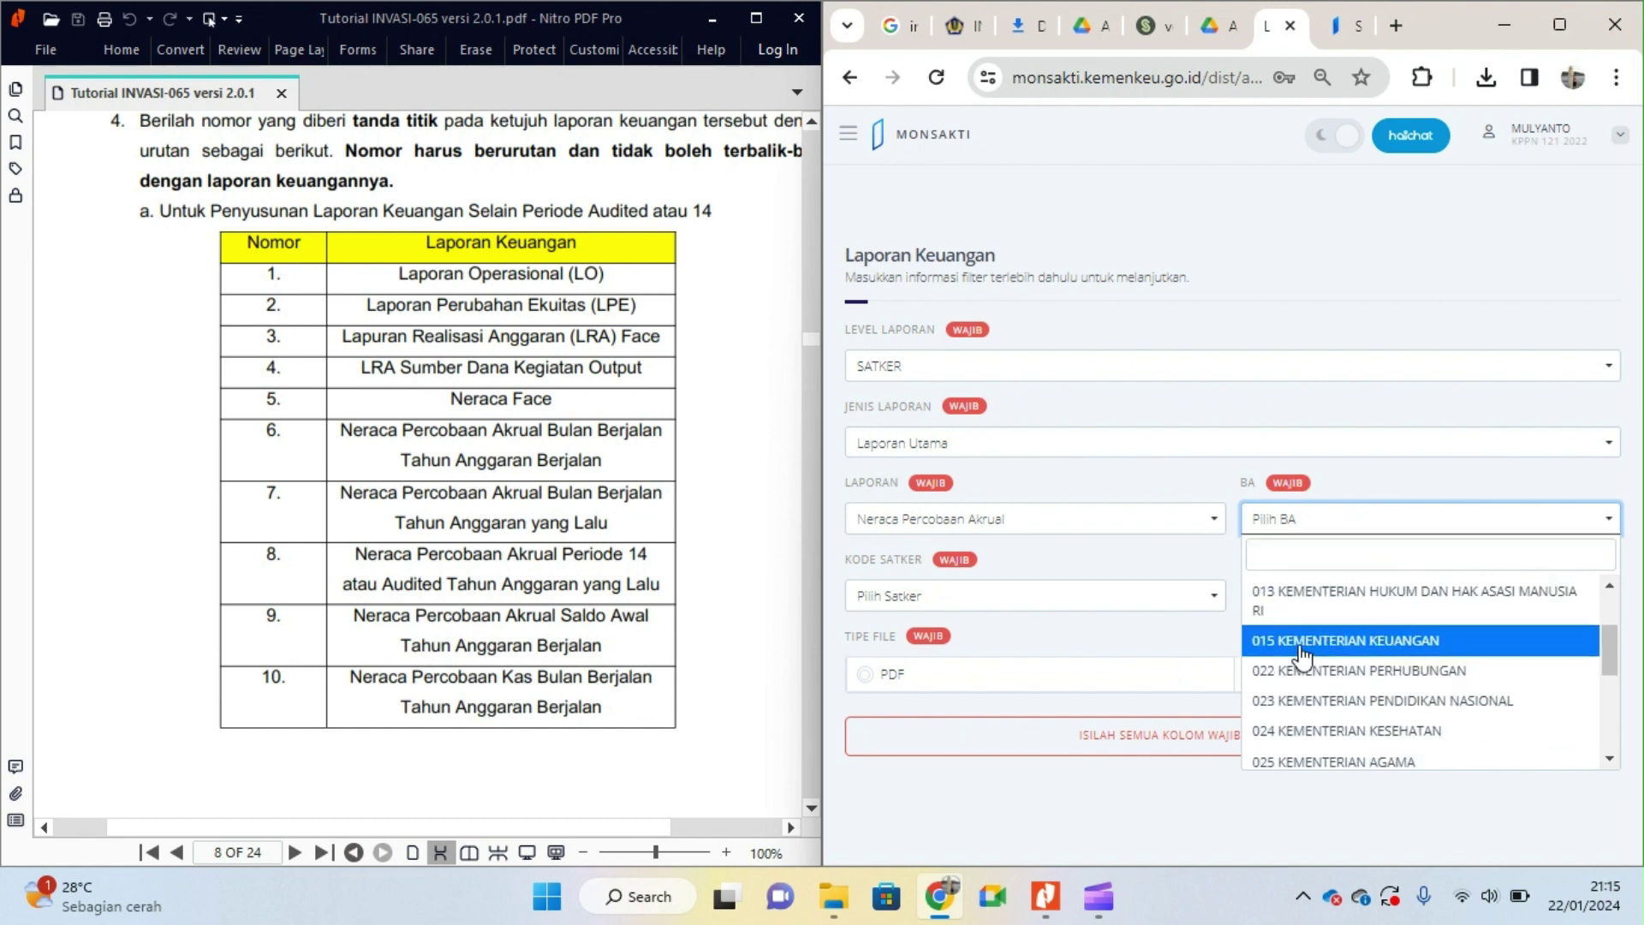
click(1303, 642)
click(981, 599)
click(994, 604)
click(994, 604)
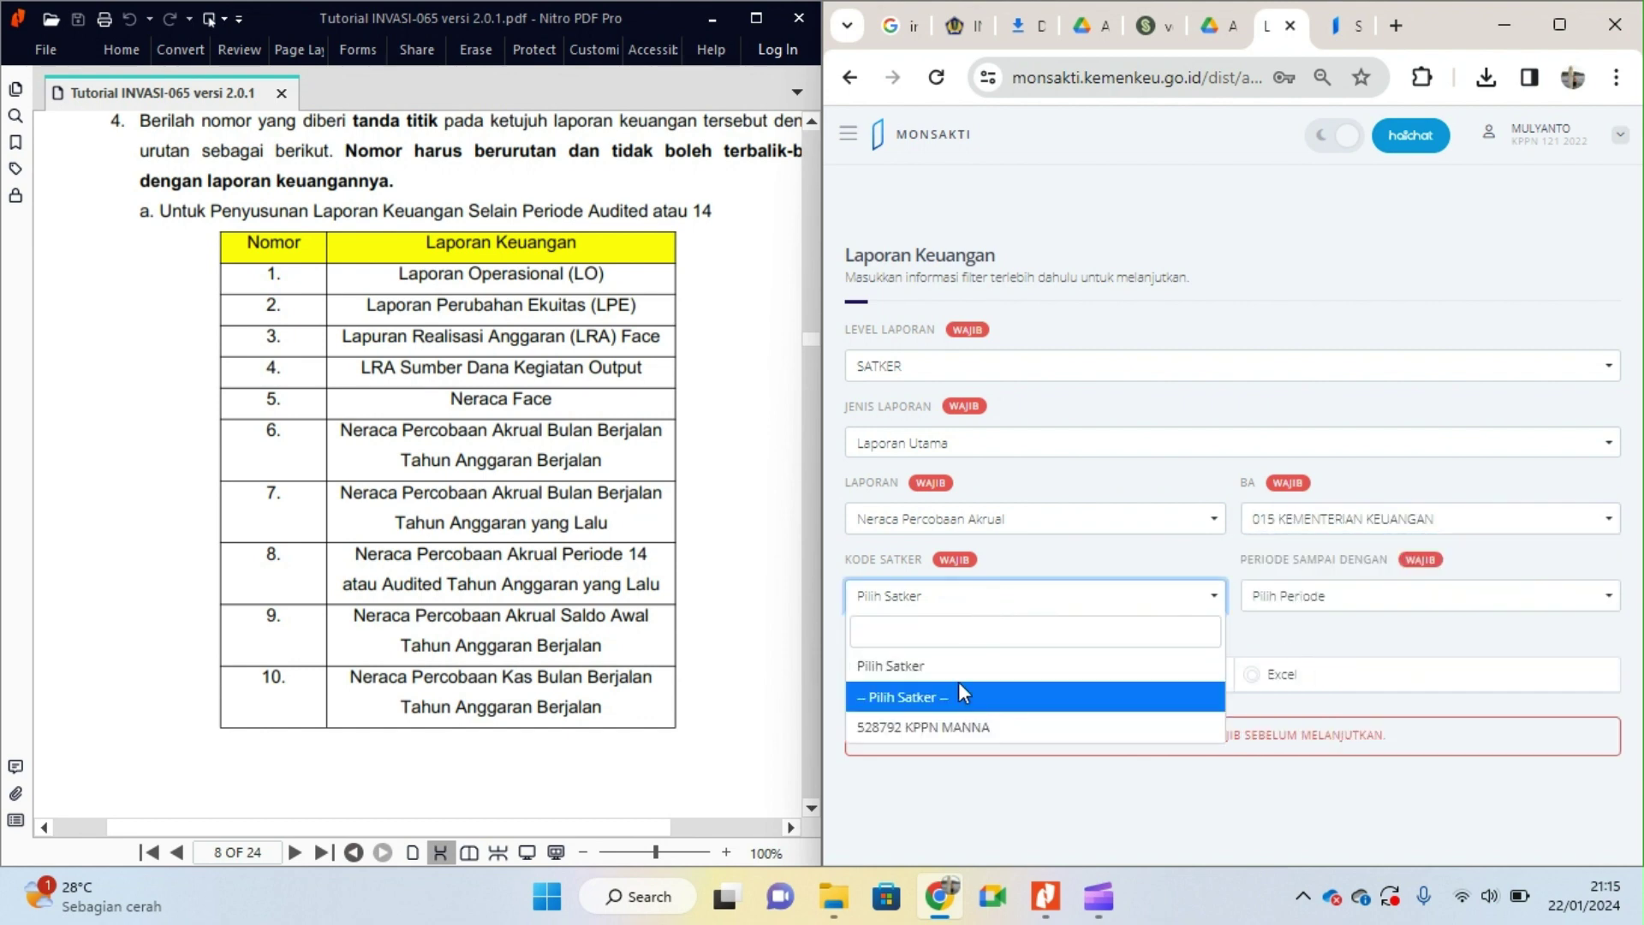
click(947, 724)
Step: Set the period to 2022-13 and the file type to Excel, and download the Neraca Percobaan Akrual
click(1326, 594)
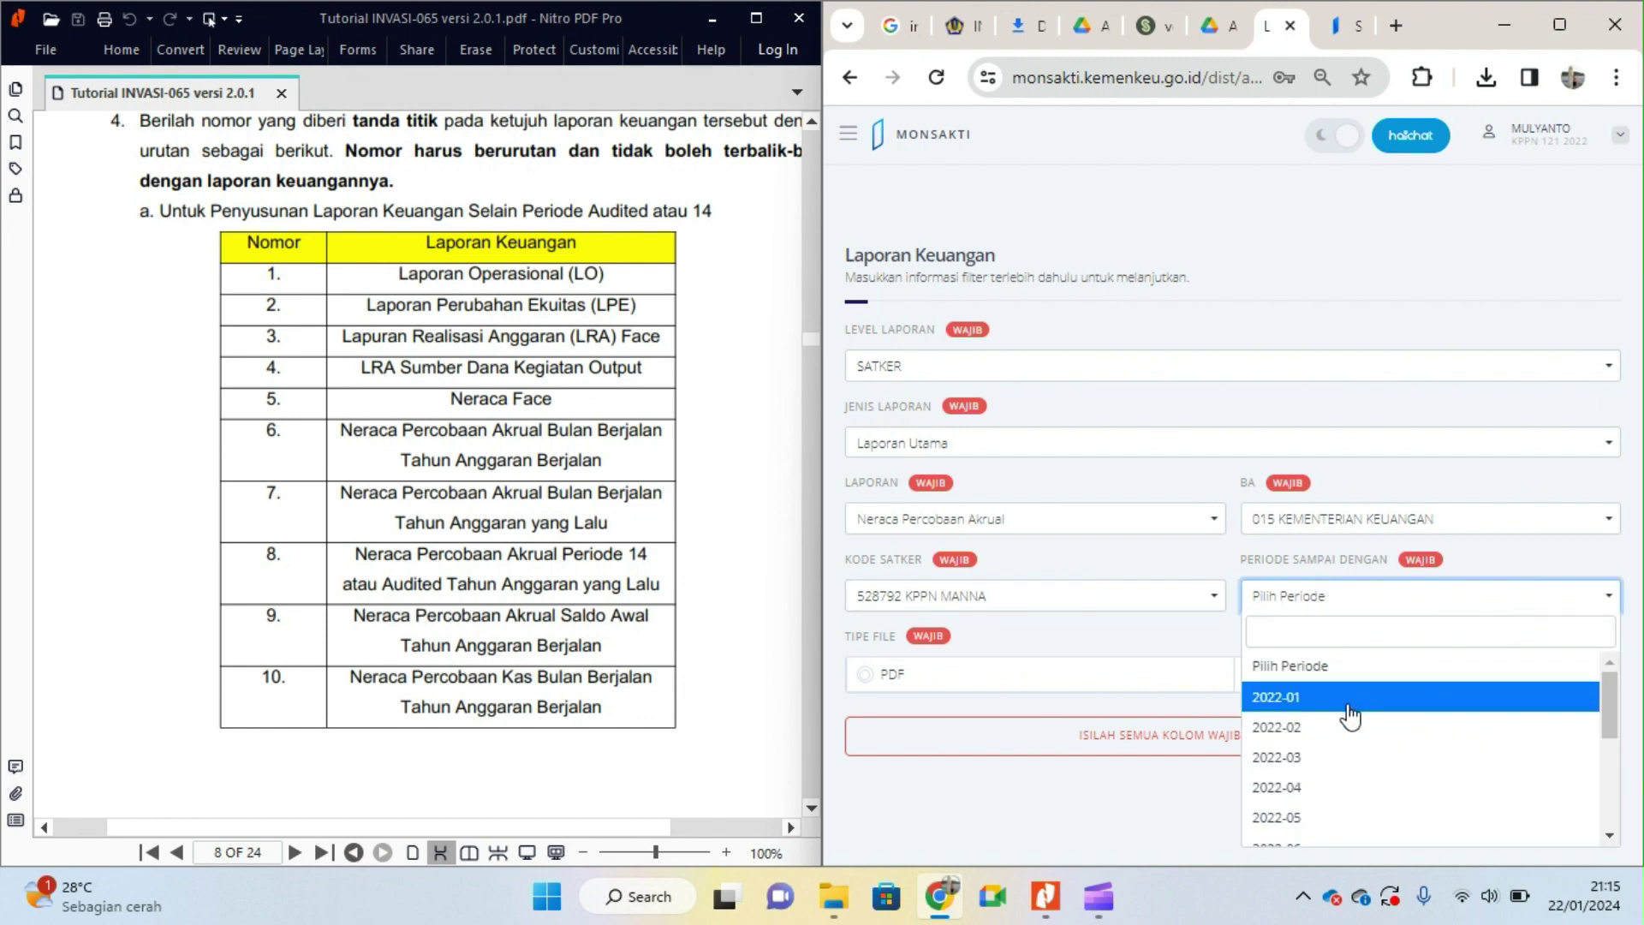
scroll(1350, 724, down, 3)
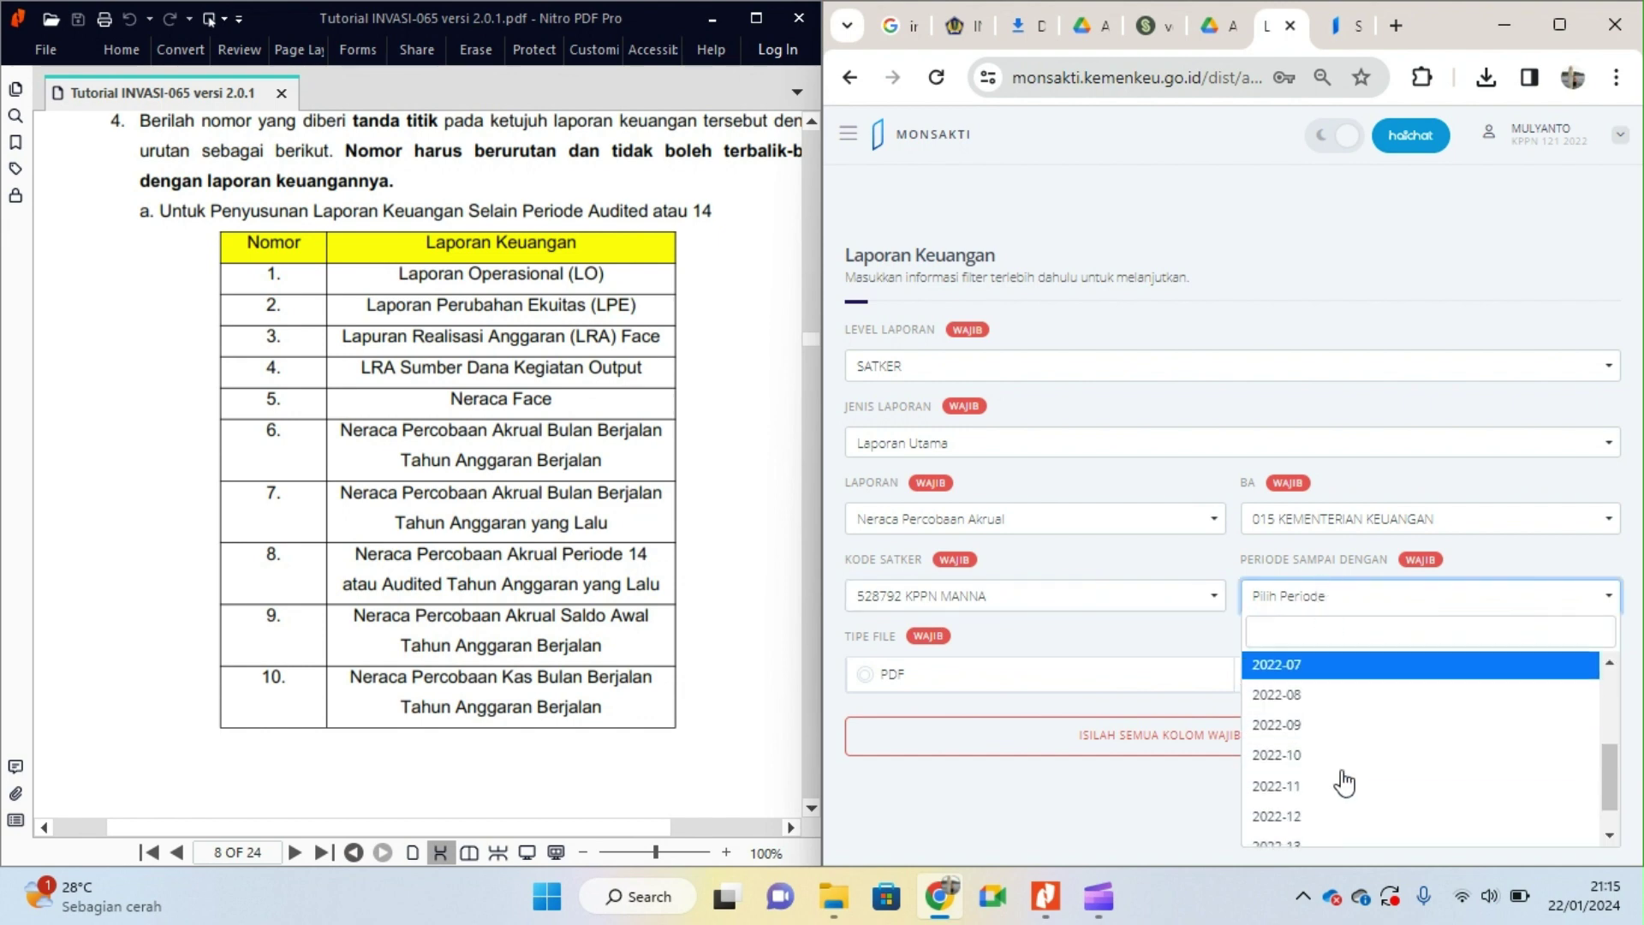
click(1305, 804)
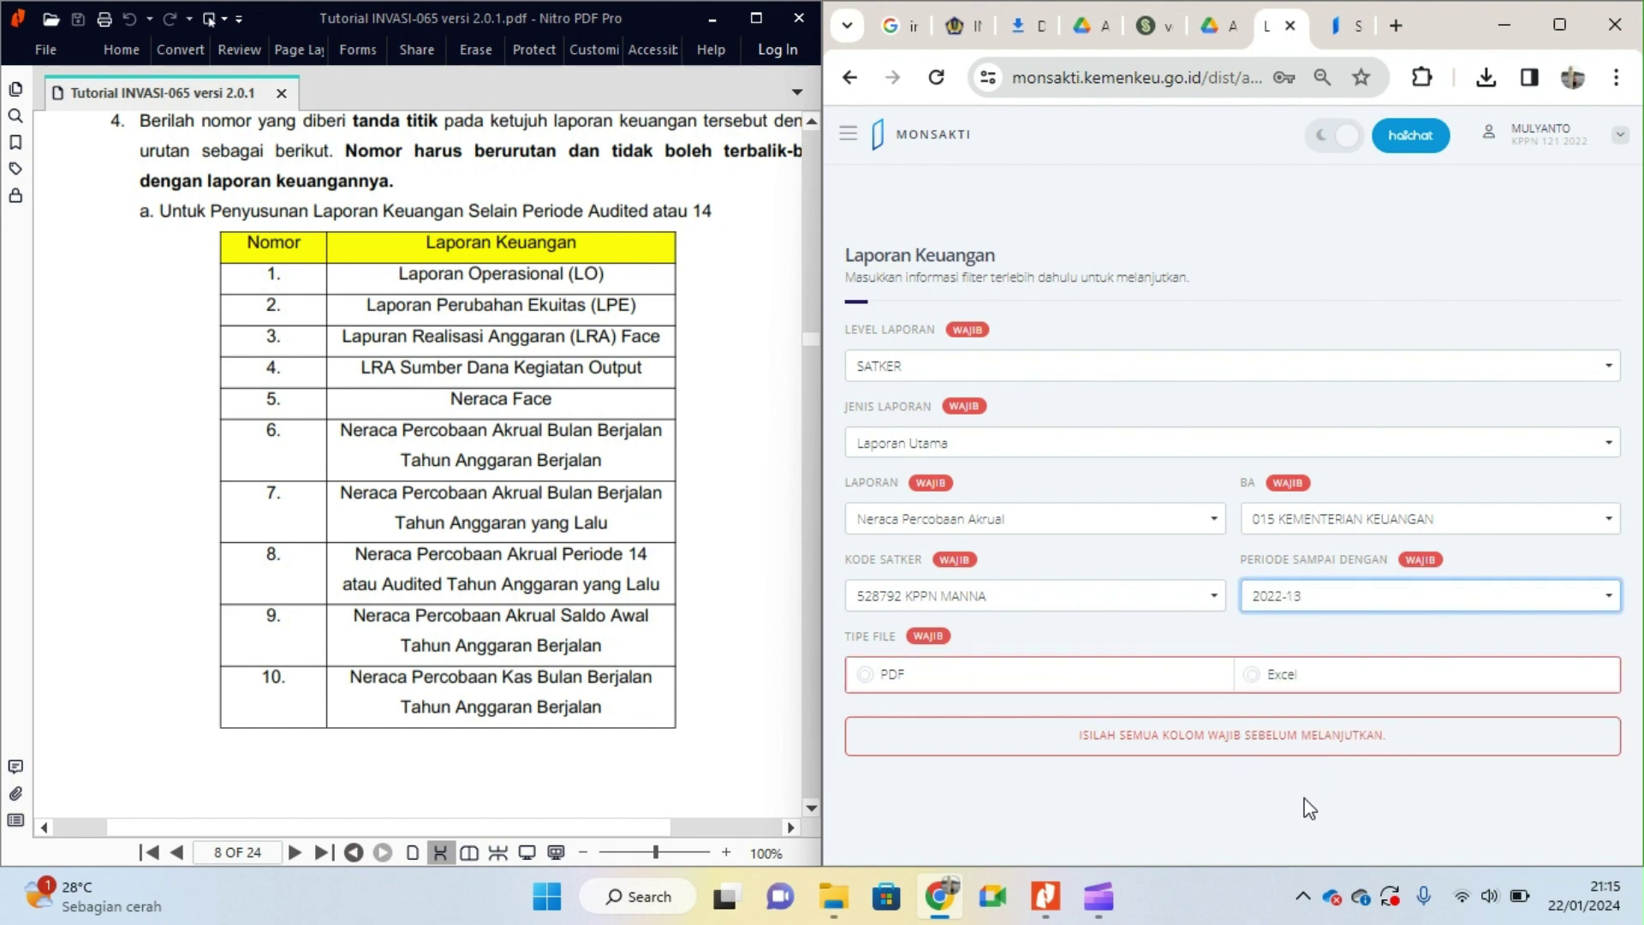
click(1255, 684)
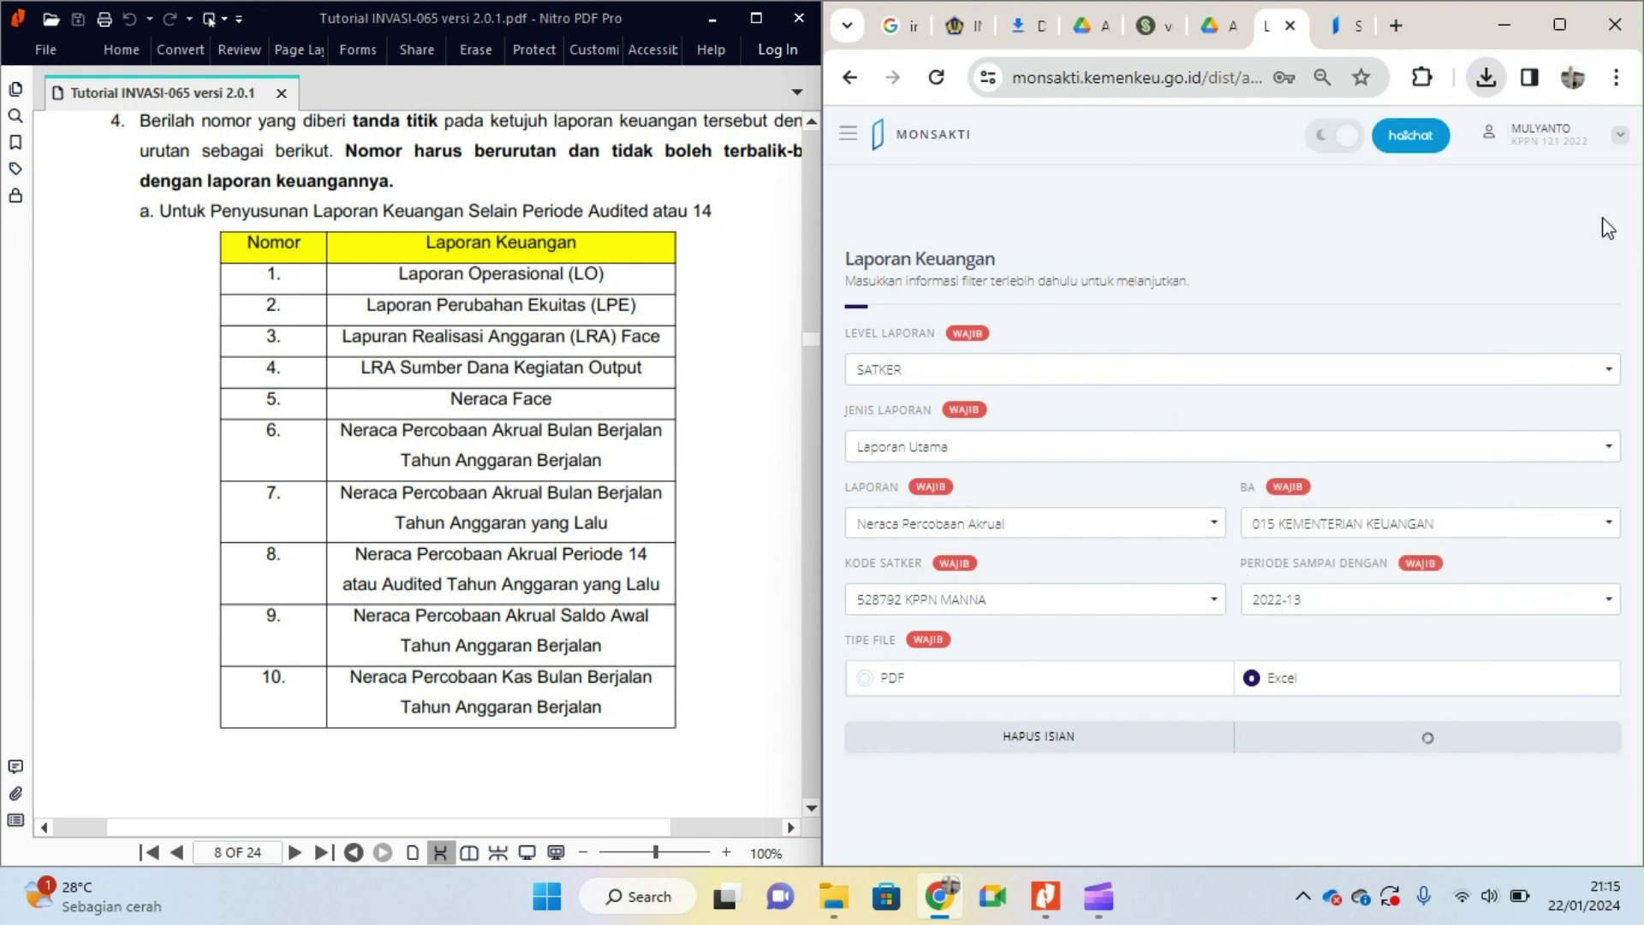
Step: Show the newest Neraca Percobaan Akrual download in its folder and move the folder window clear of the tutorial's numbering table
click(1485, 77)
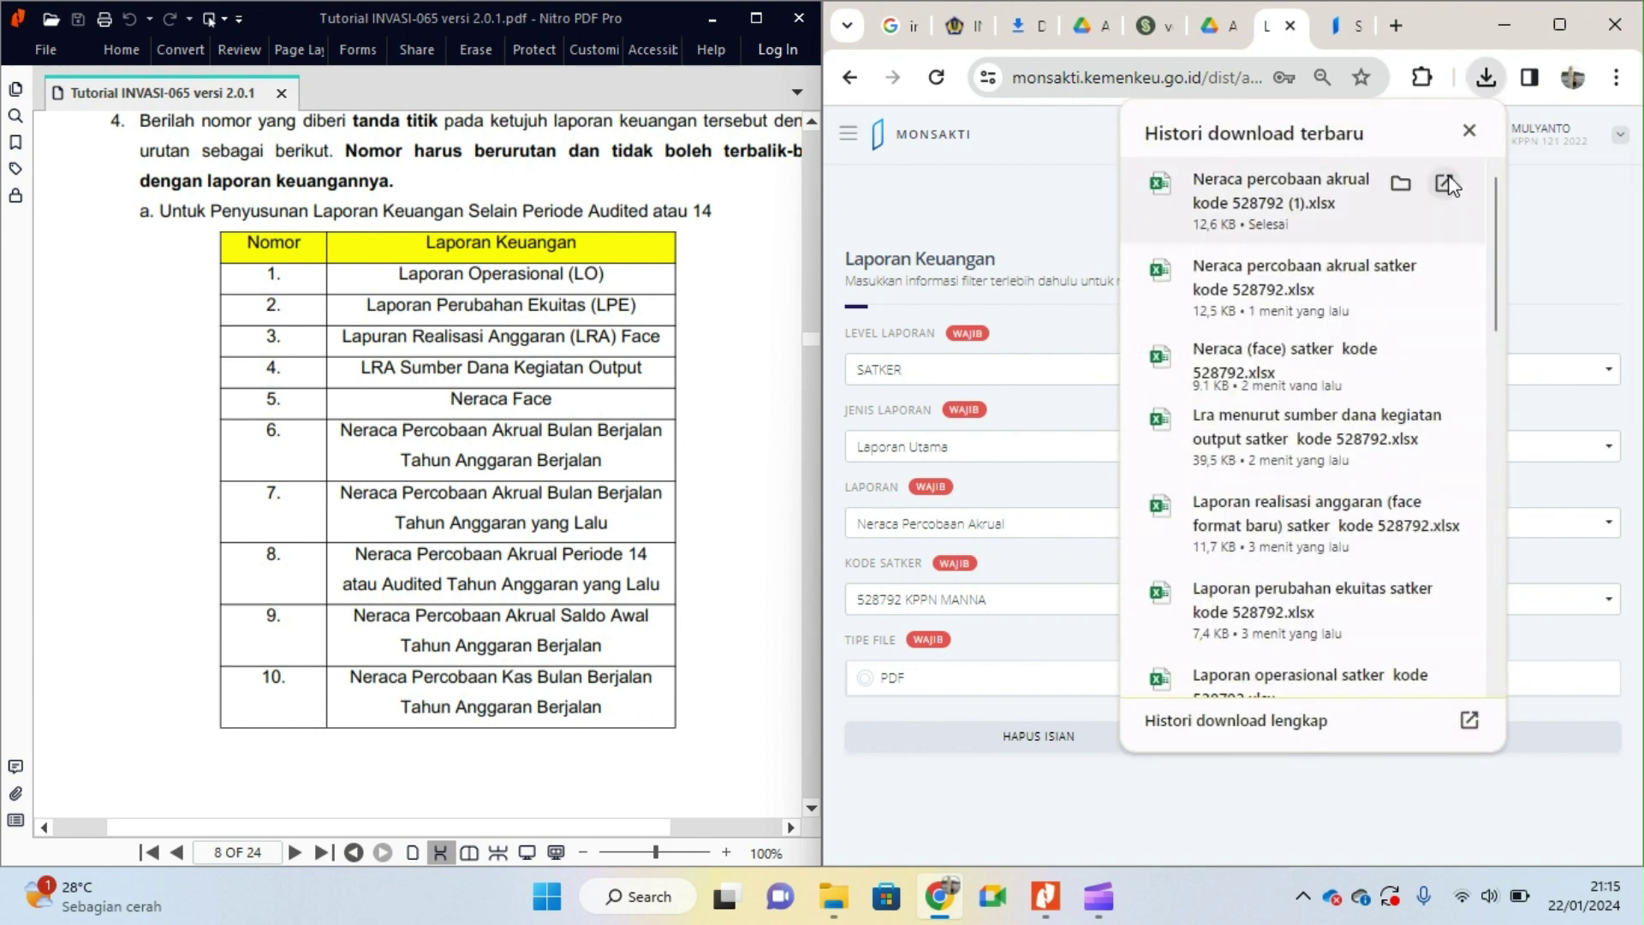
click(1400, 182)
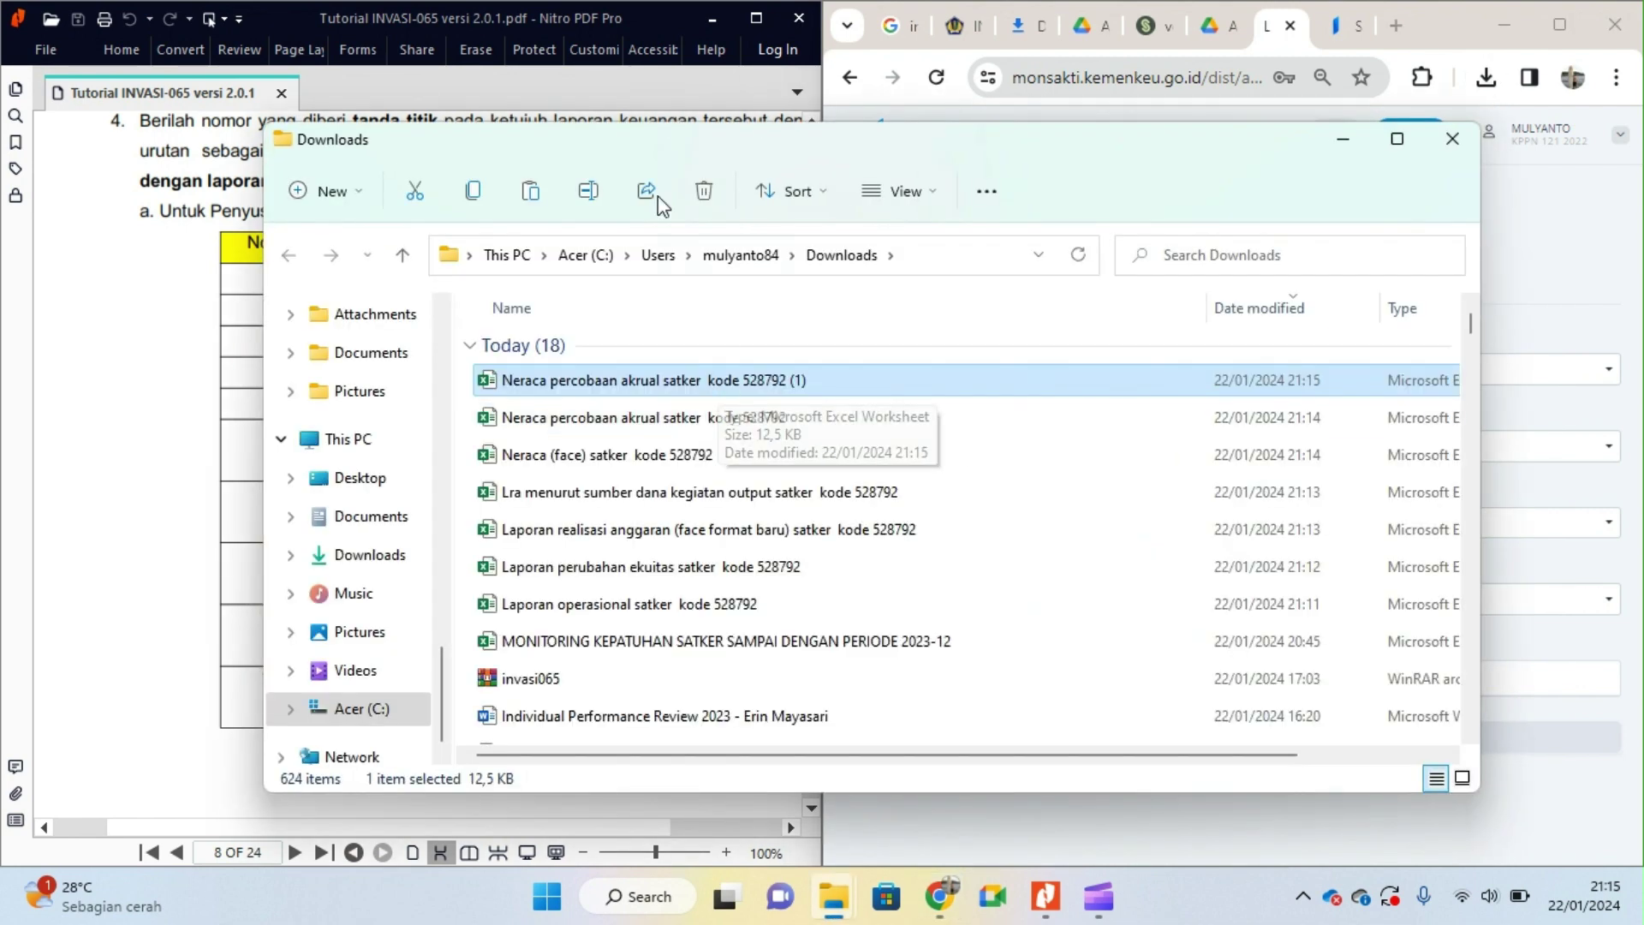
drag(604, 156, 1014, 155)
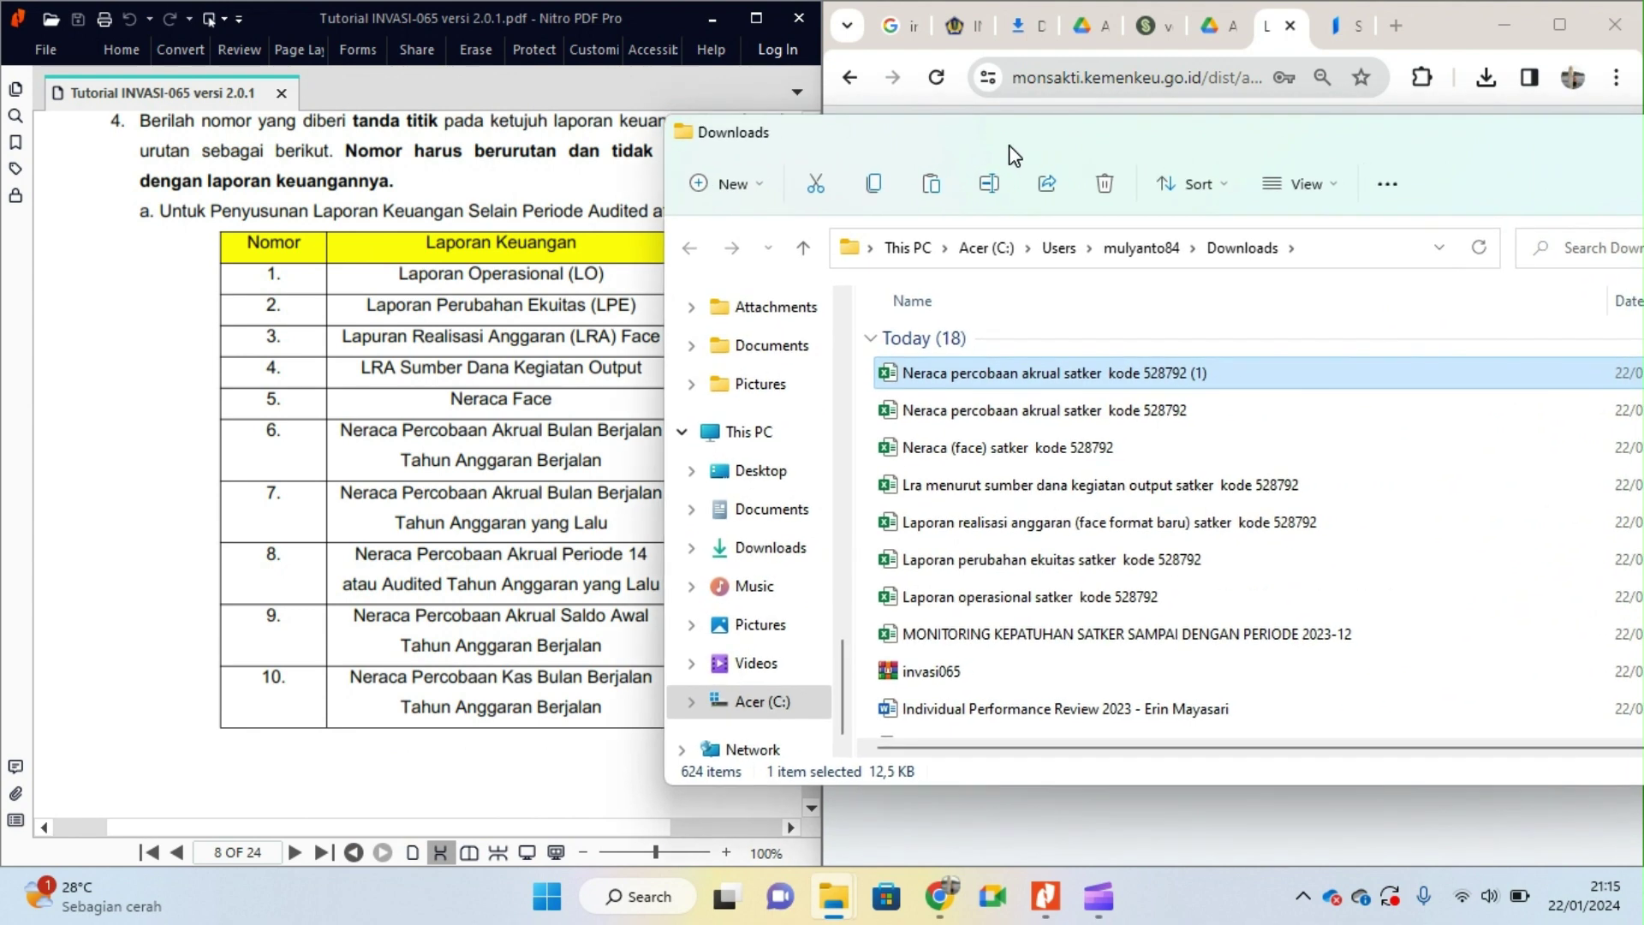
Step: Rename the newest Neraca percobaan akrual download as "Neraca percobaan akrual 13 2022 satker kode 528792 (1)"
click(1159, 378)
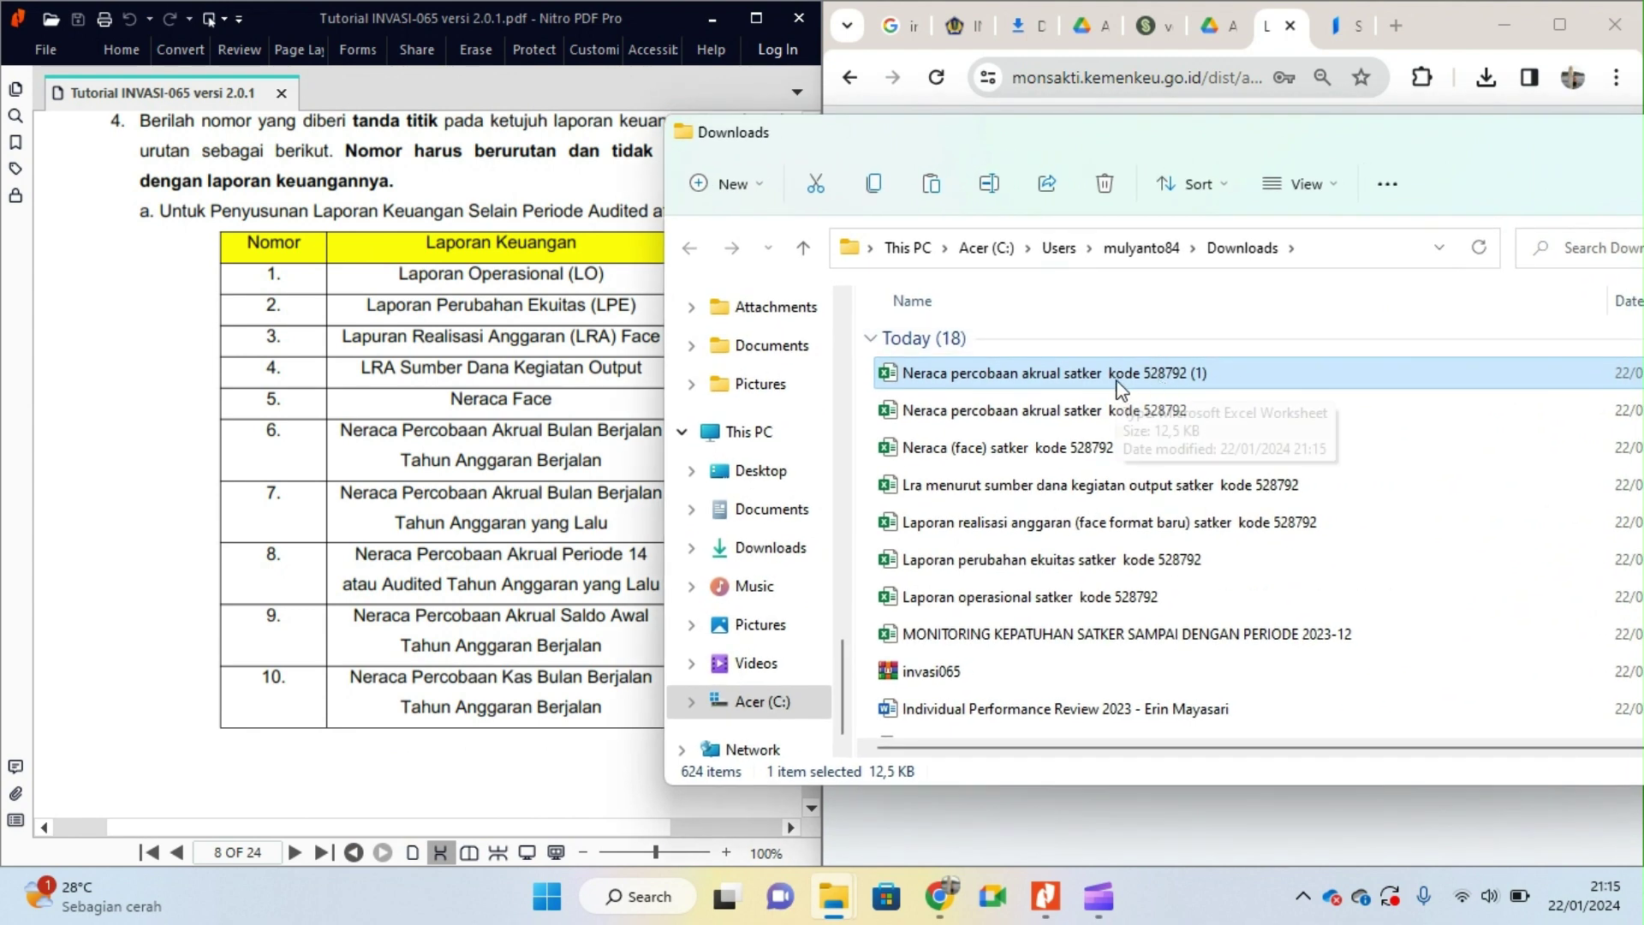
click(1118, 380)
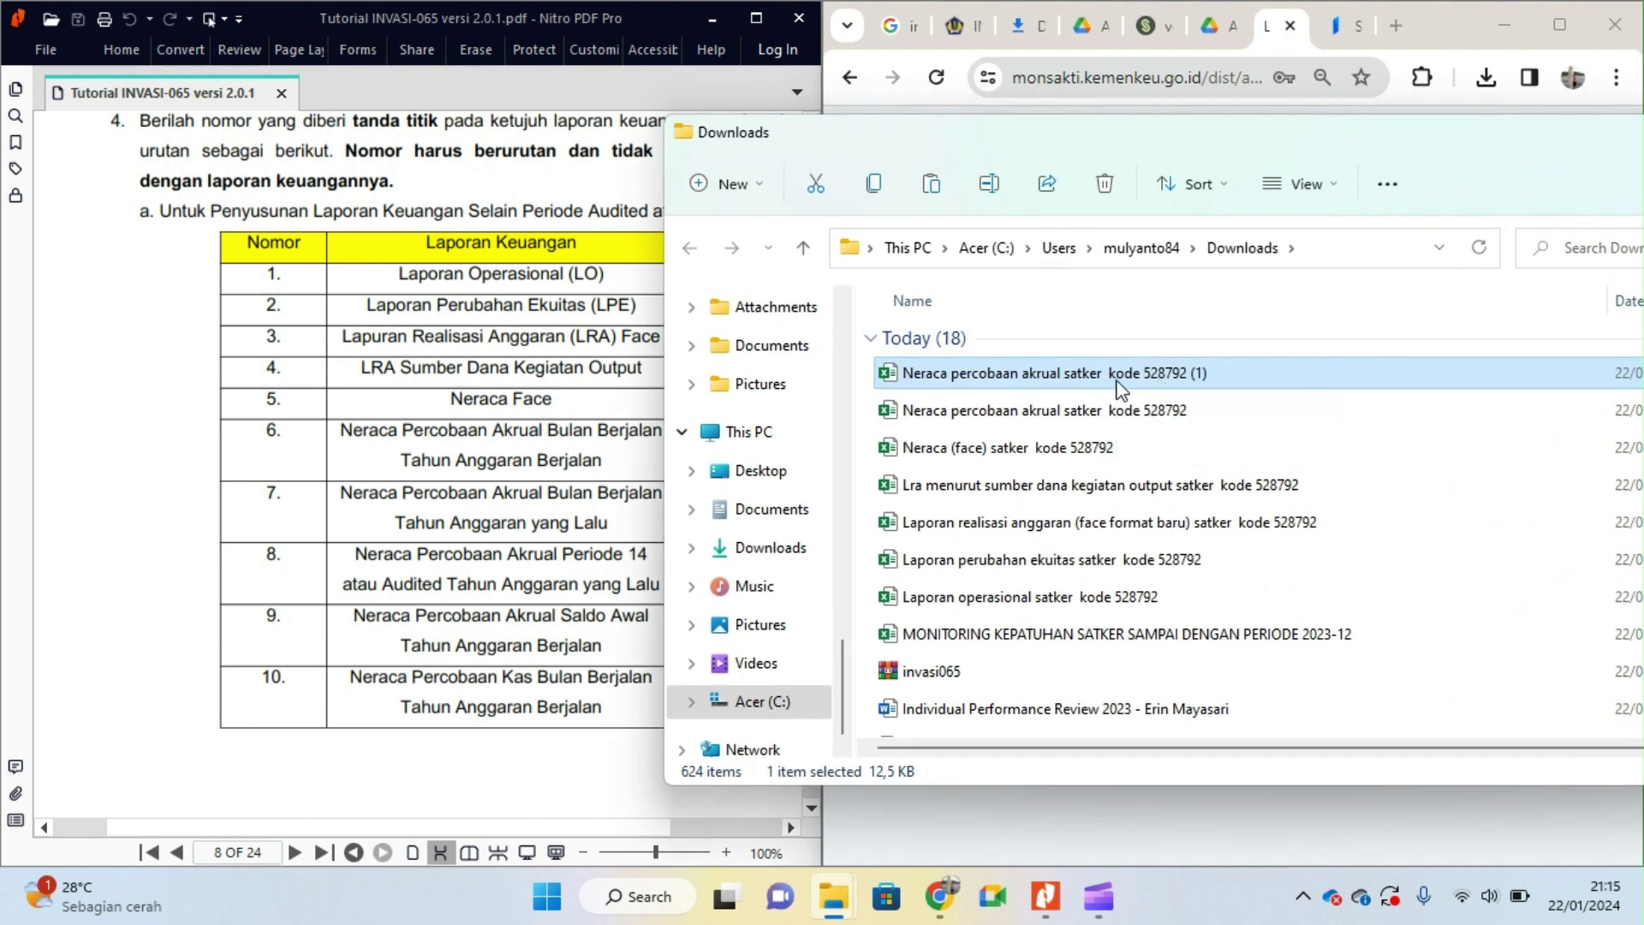
click(1071, 373)
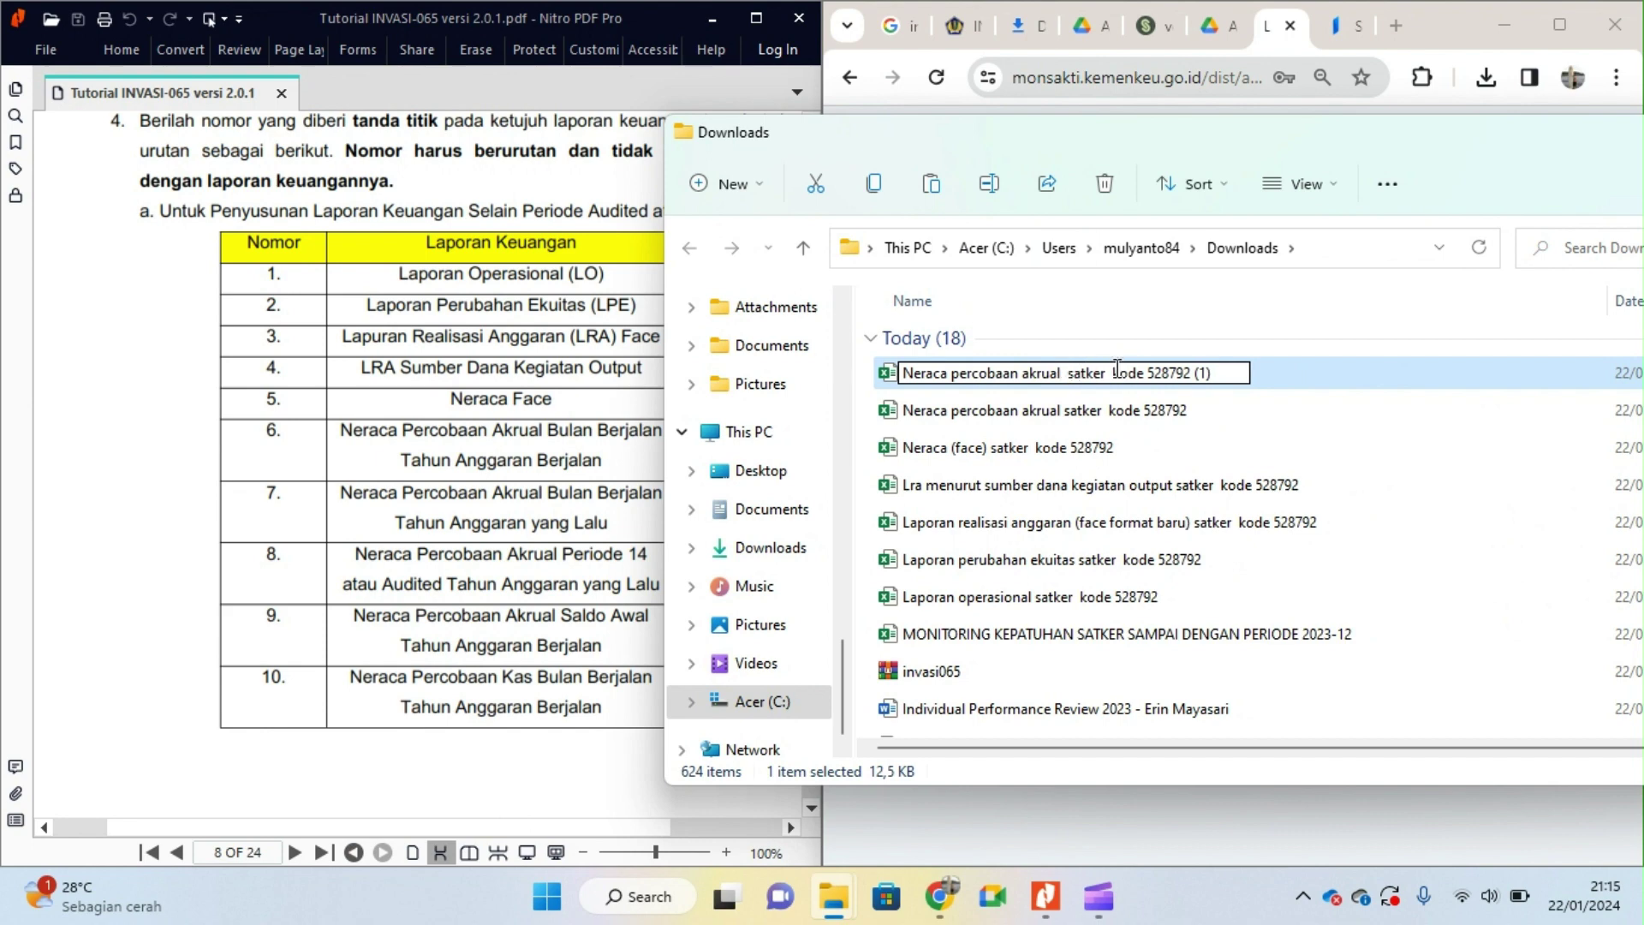
text(13 20)
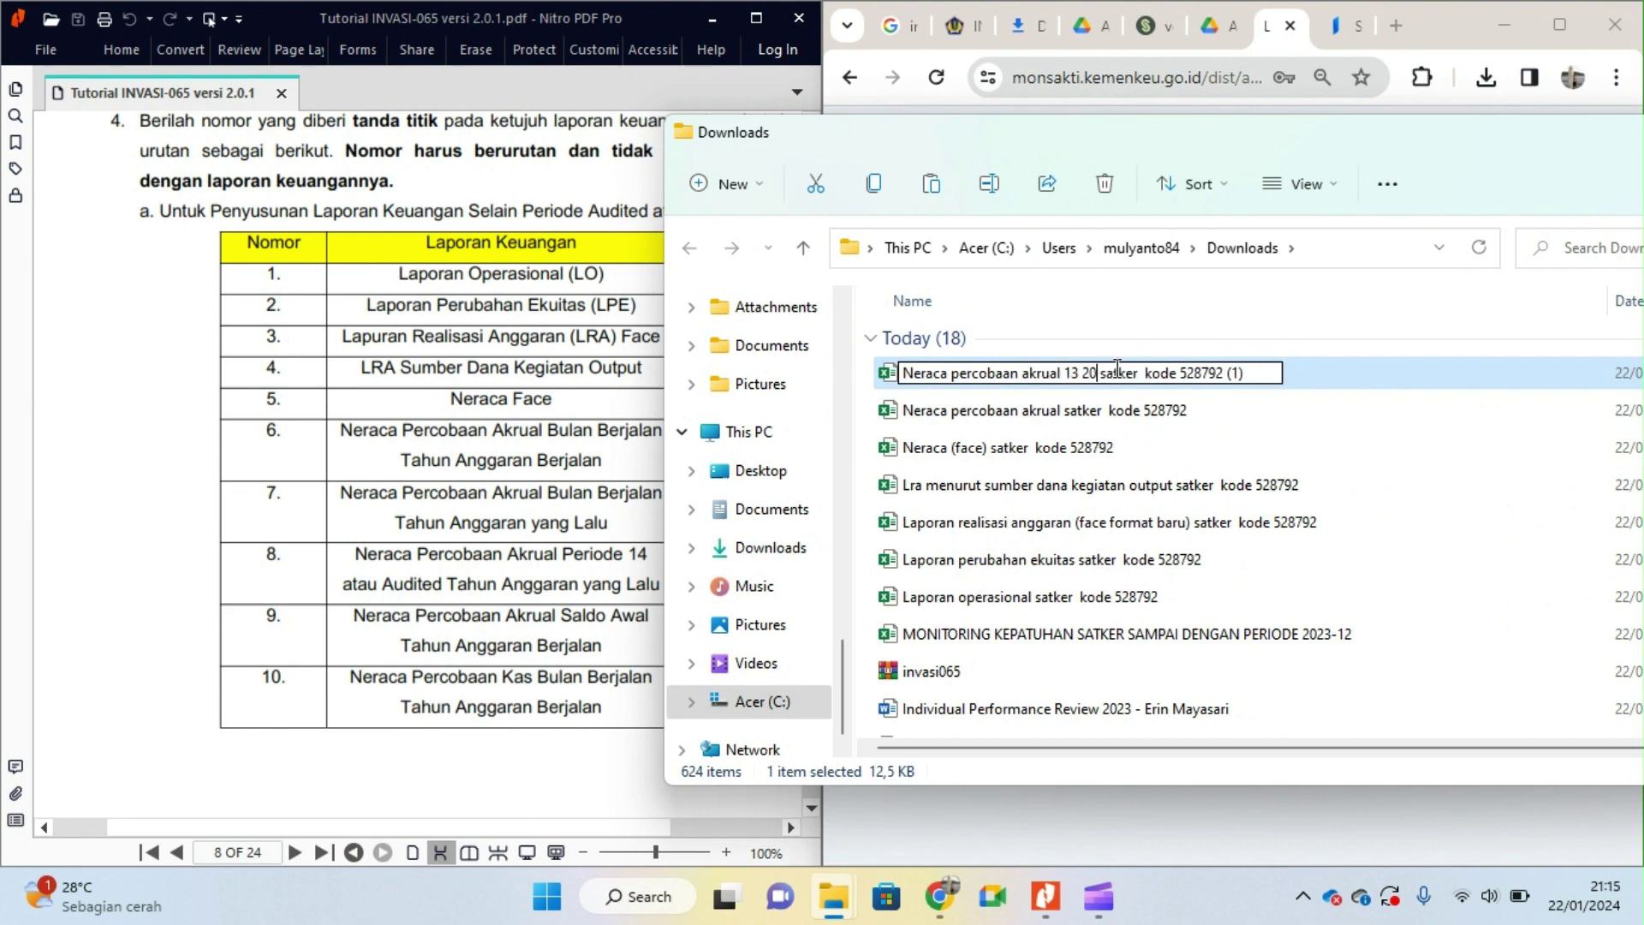
text(22)
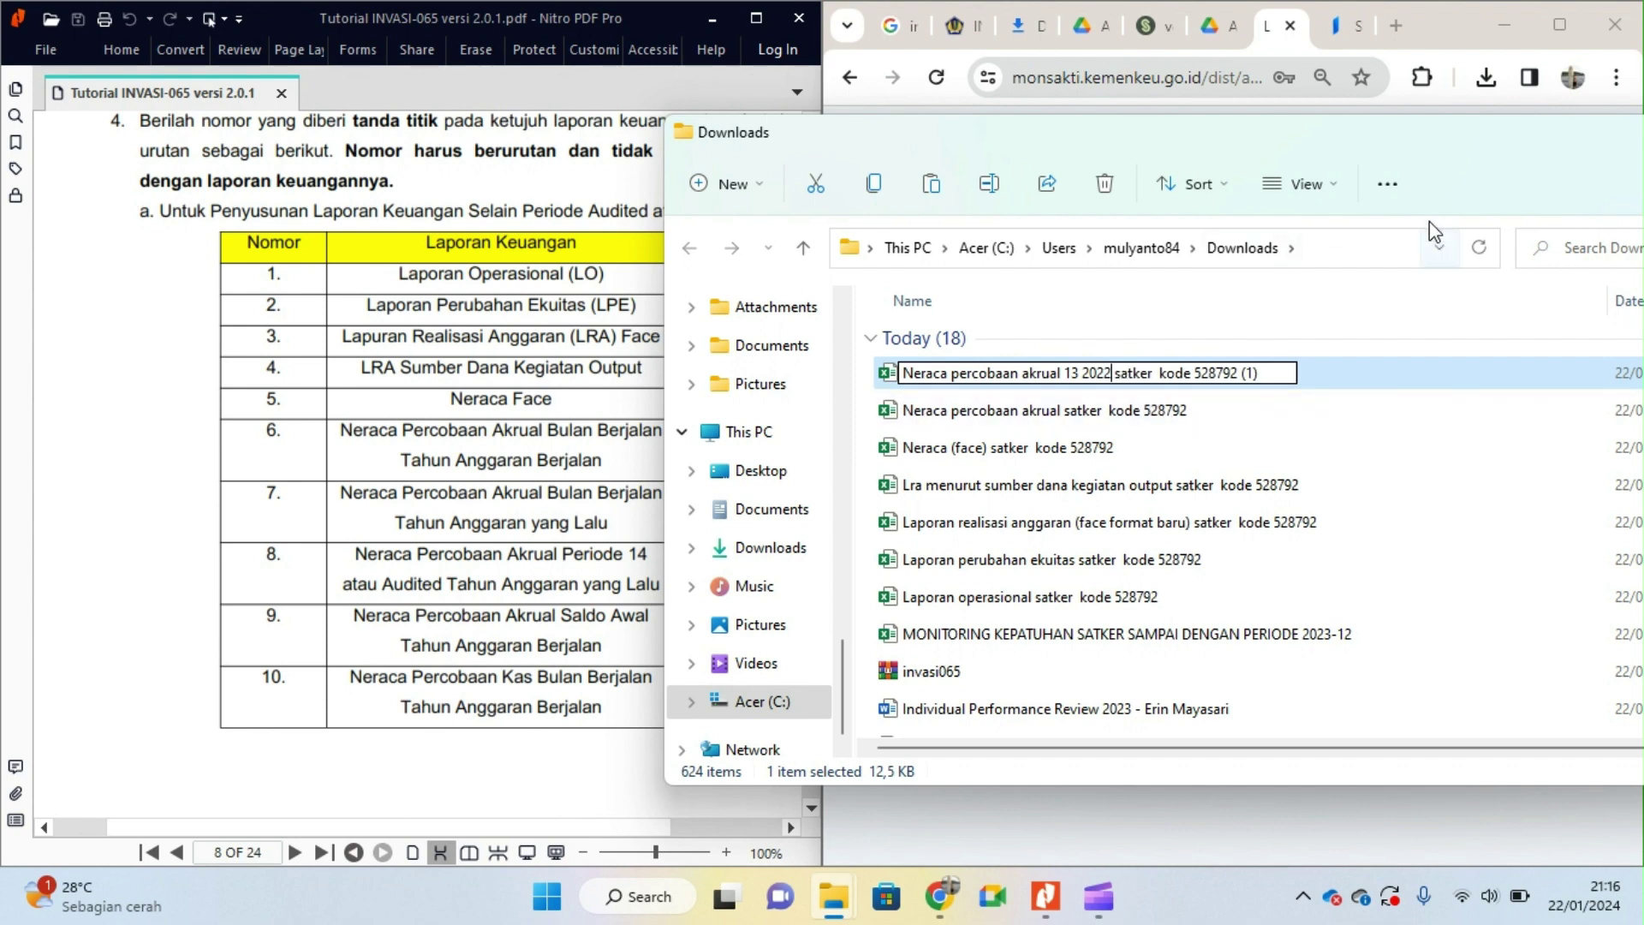
click(1376, 482)
Step: Clear the folder window from the report form, set the period to 2022-14 and download the Neraca Percobaan Akrual
drag(1575, 143, 954, 628)
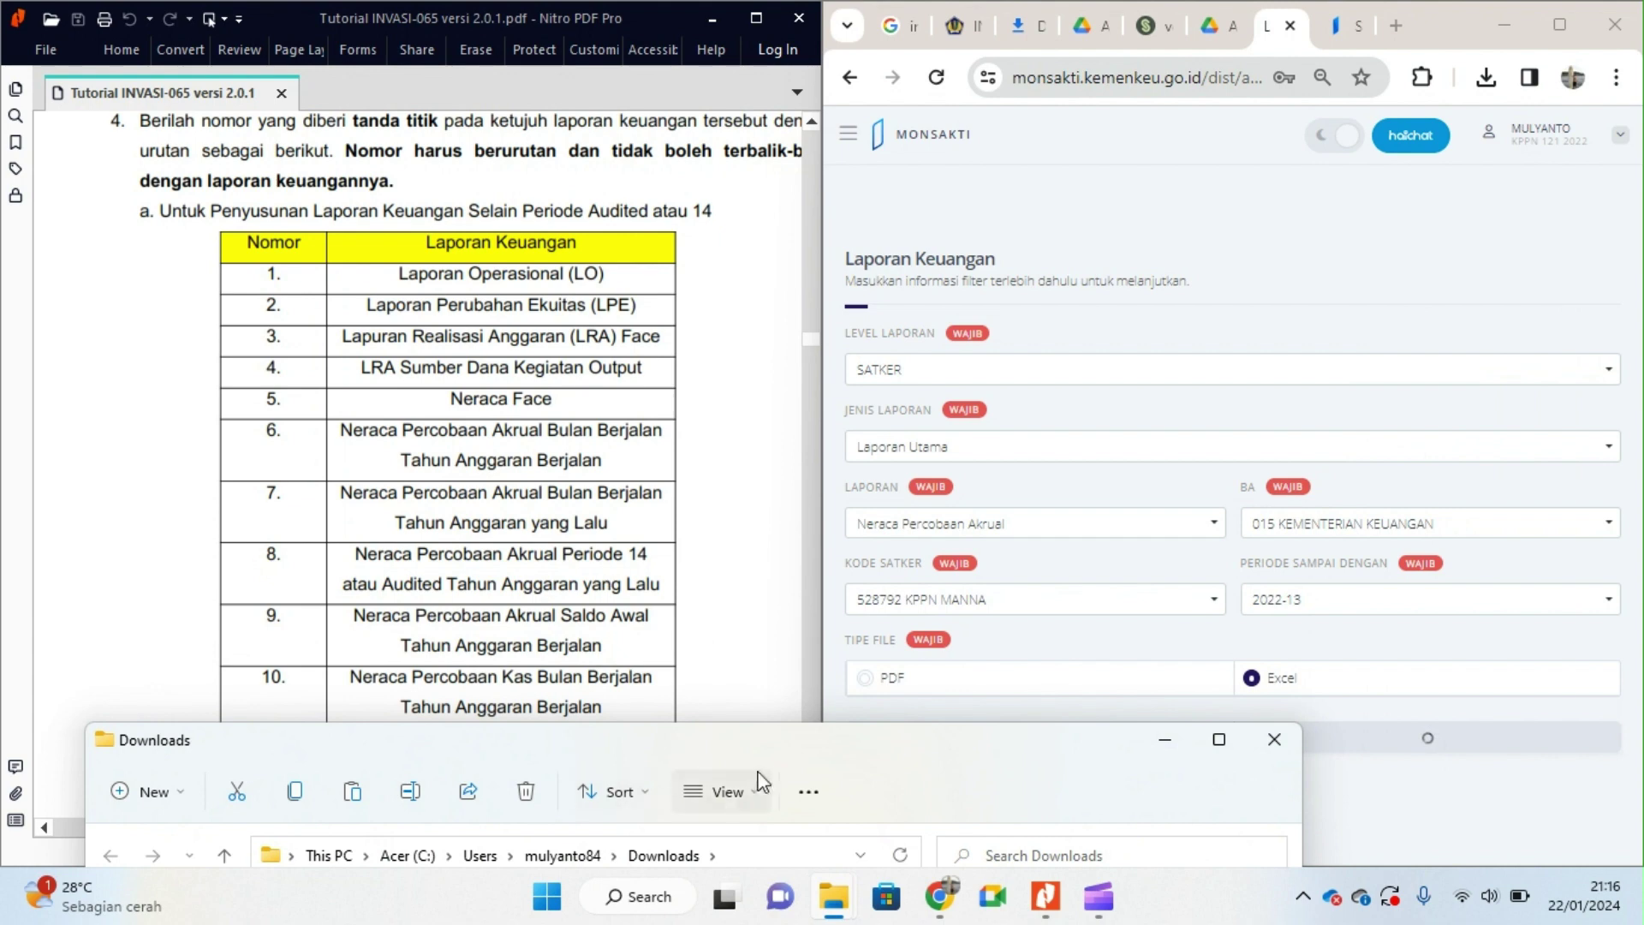
click(1200, 279)
click(628, 643)
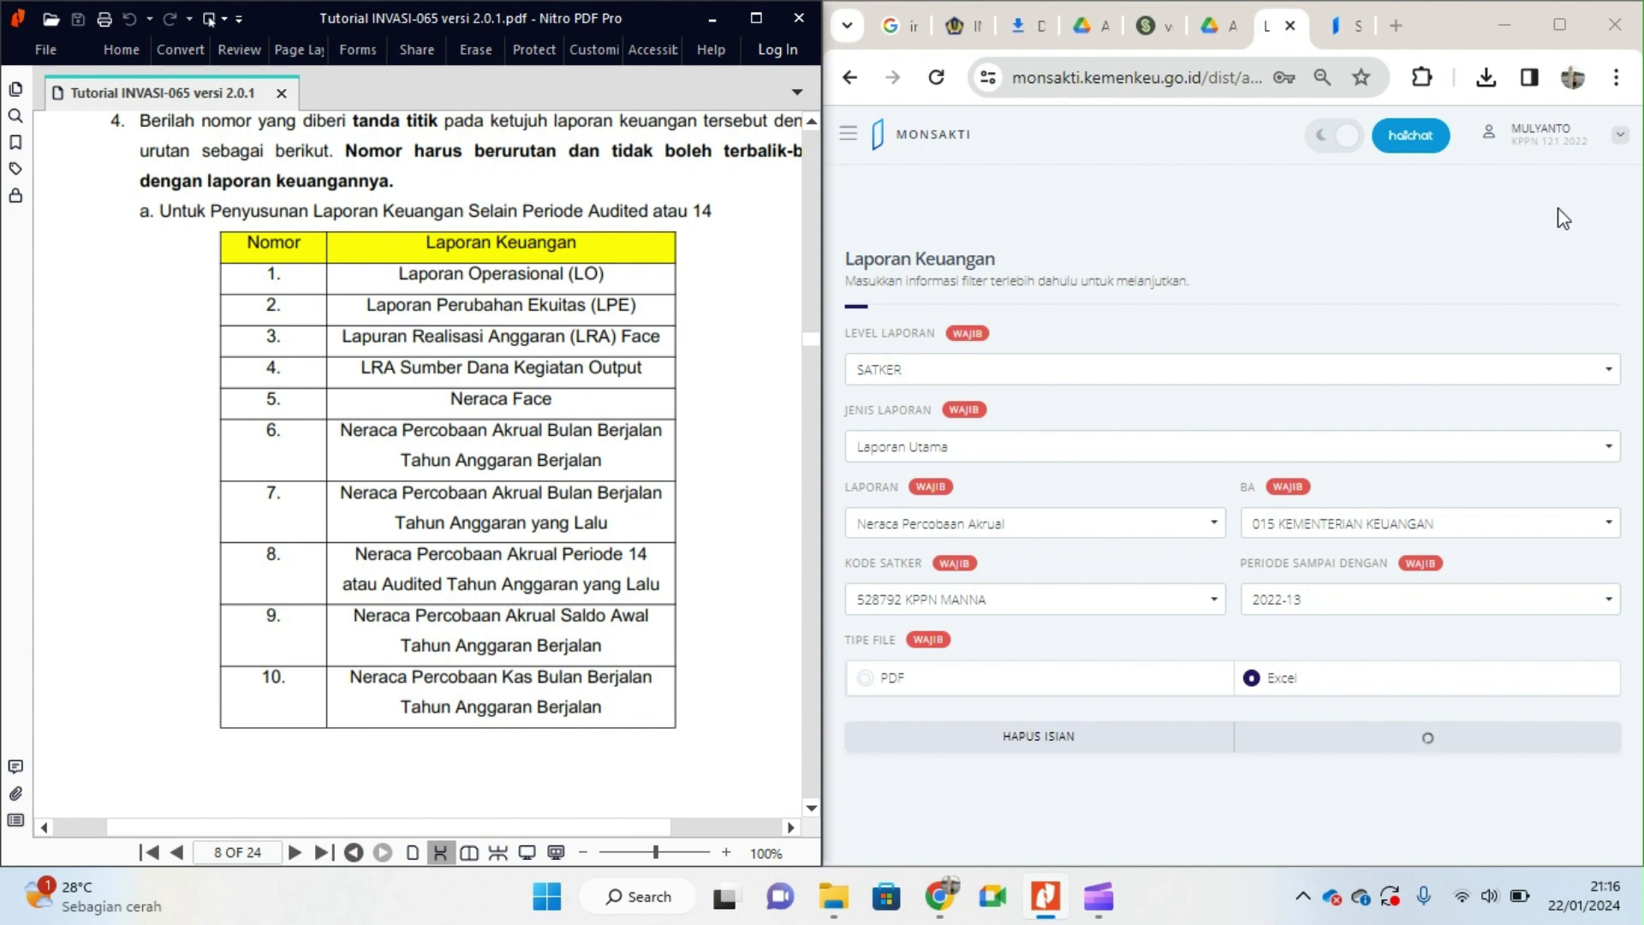
click(1307, 609)
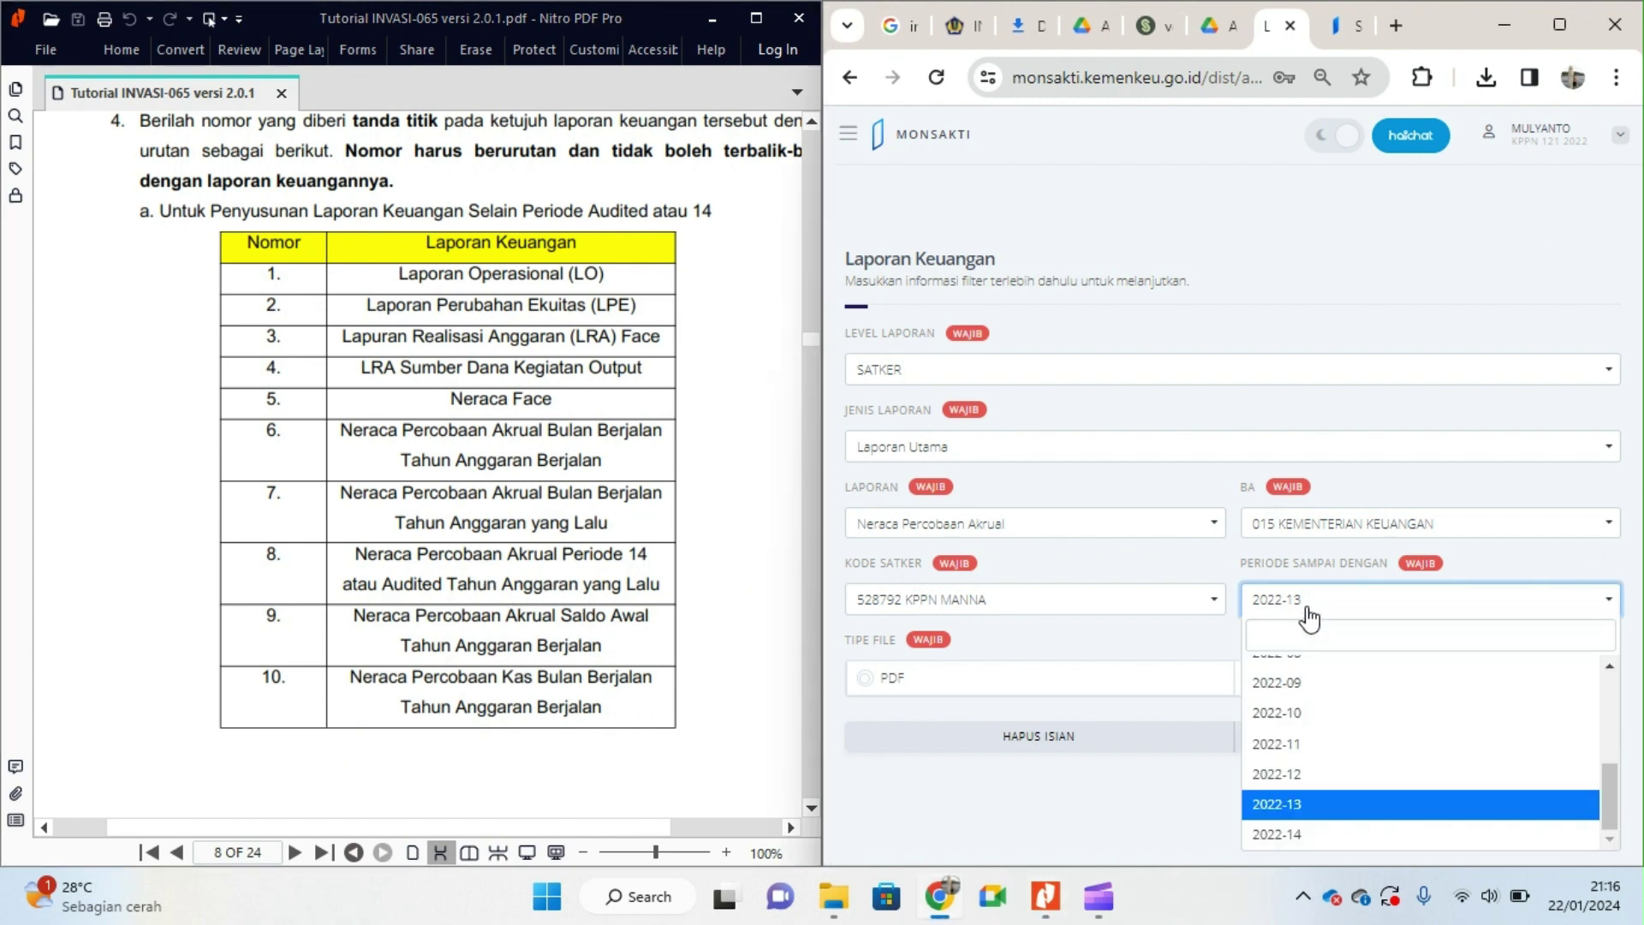
click(1296, 834)
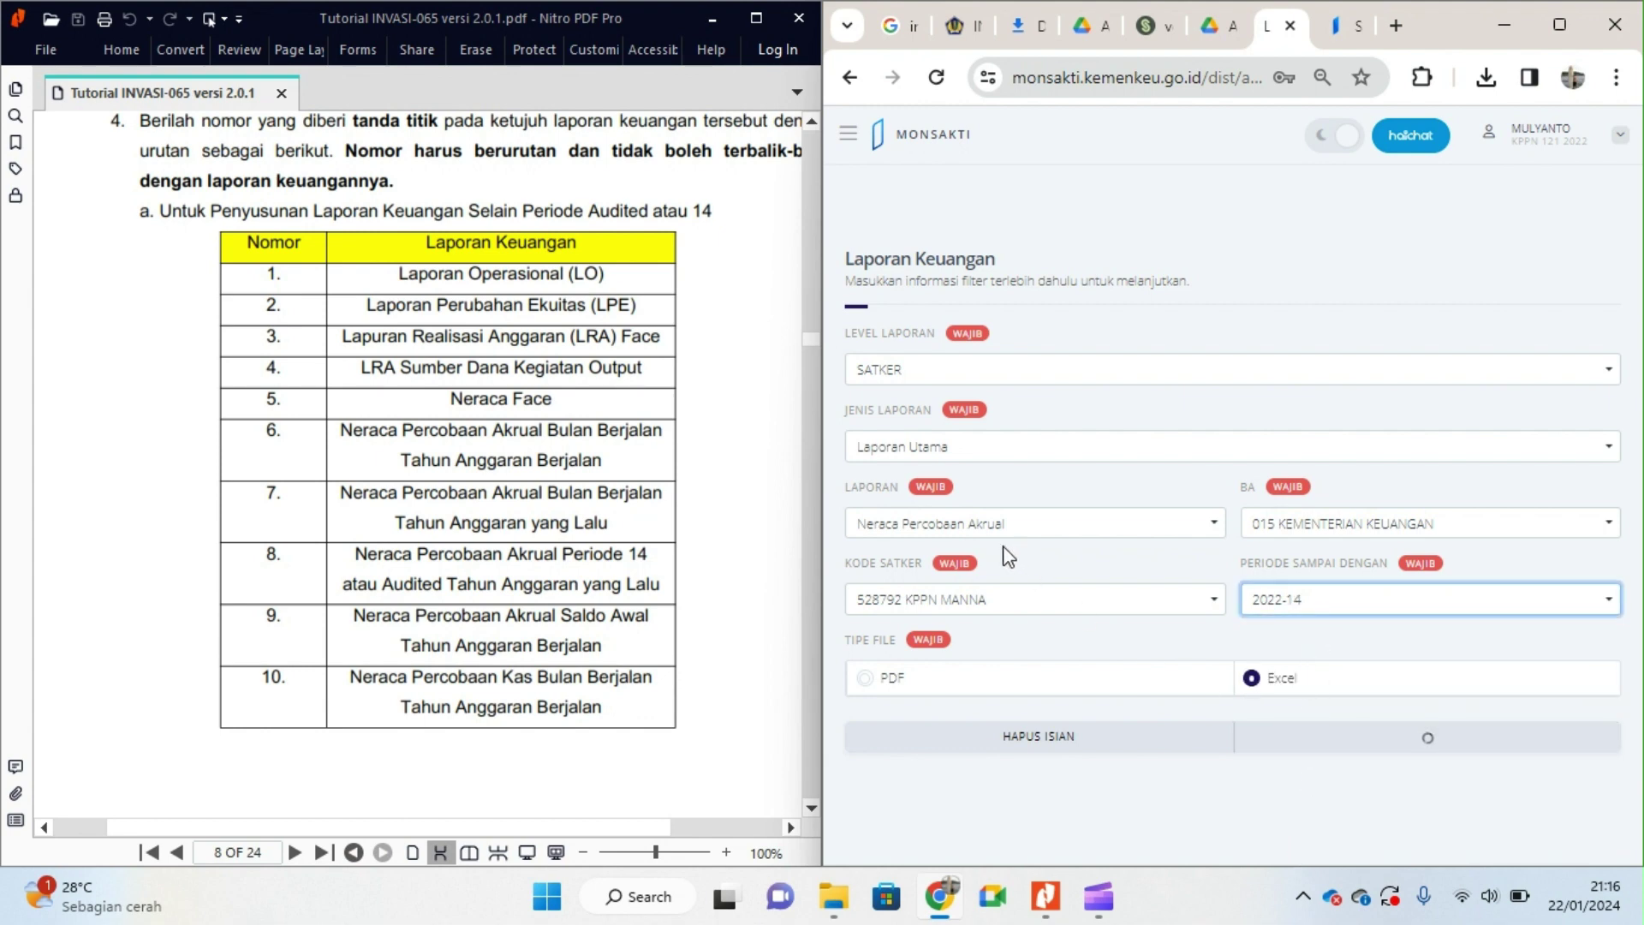
click(1424, 738)
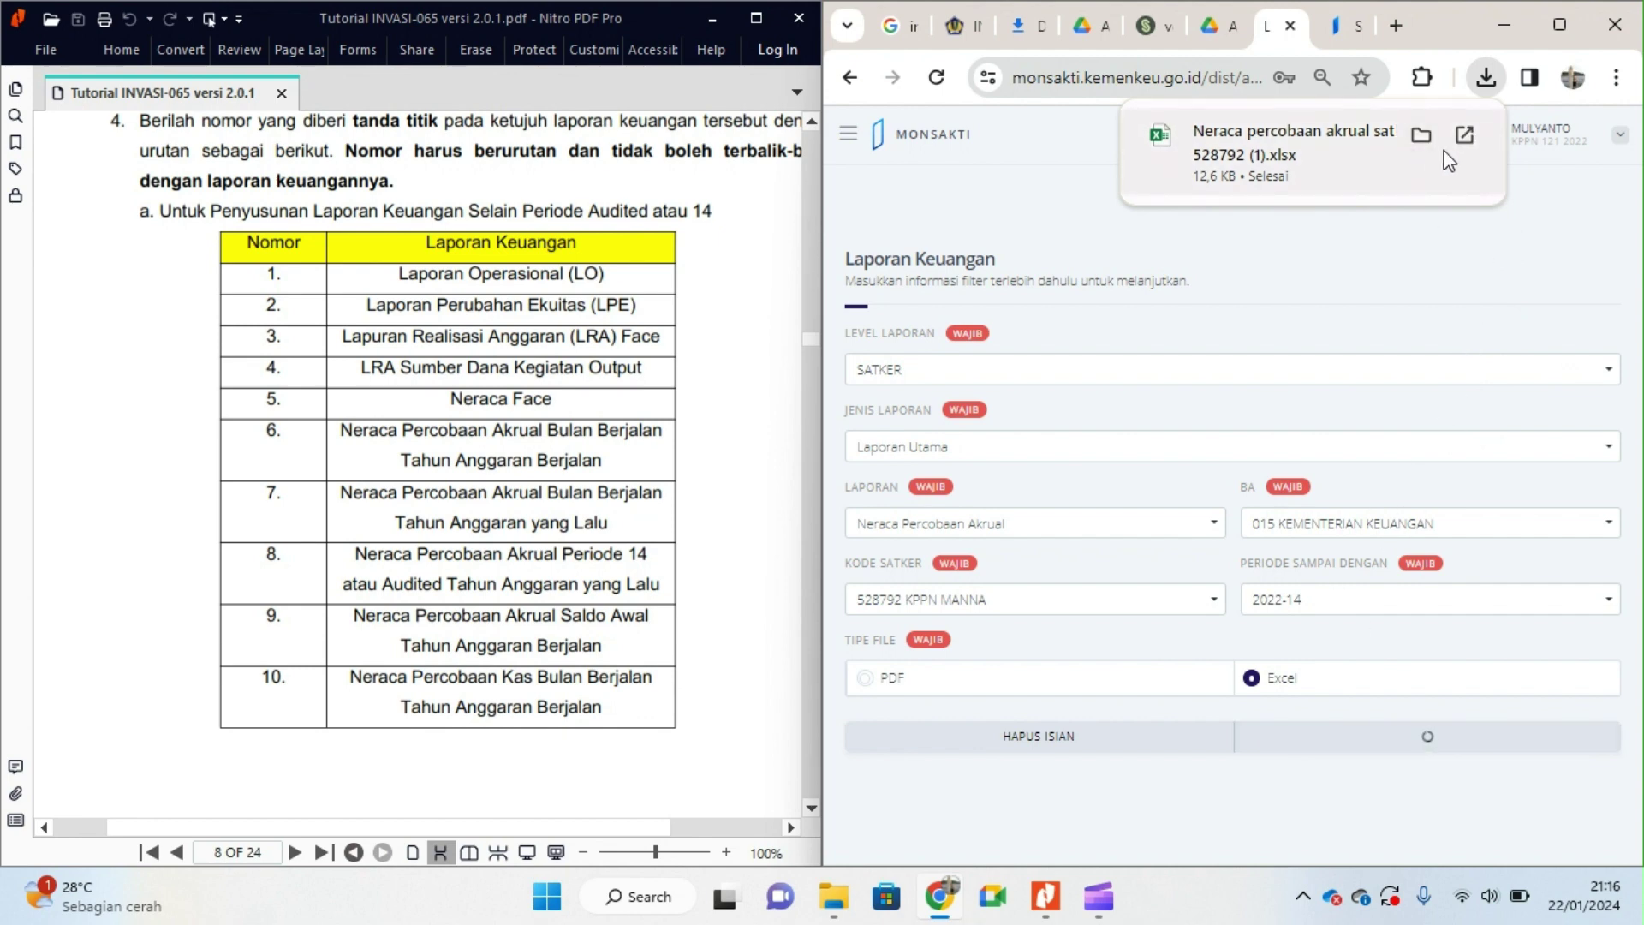
Step: Show the new download in its folder and rename it "Neraca percobaan akrual 14 2022 satker kode 528792 (1)"
click(1421, 134)
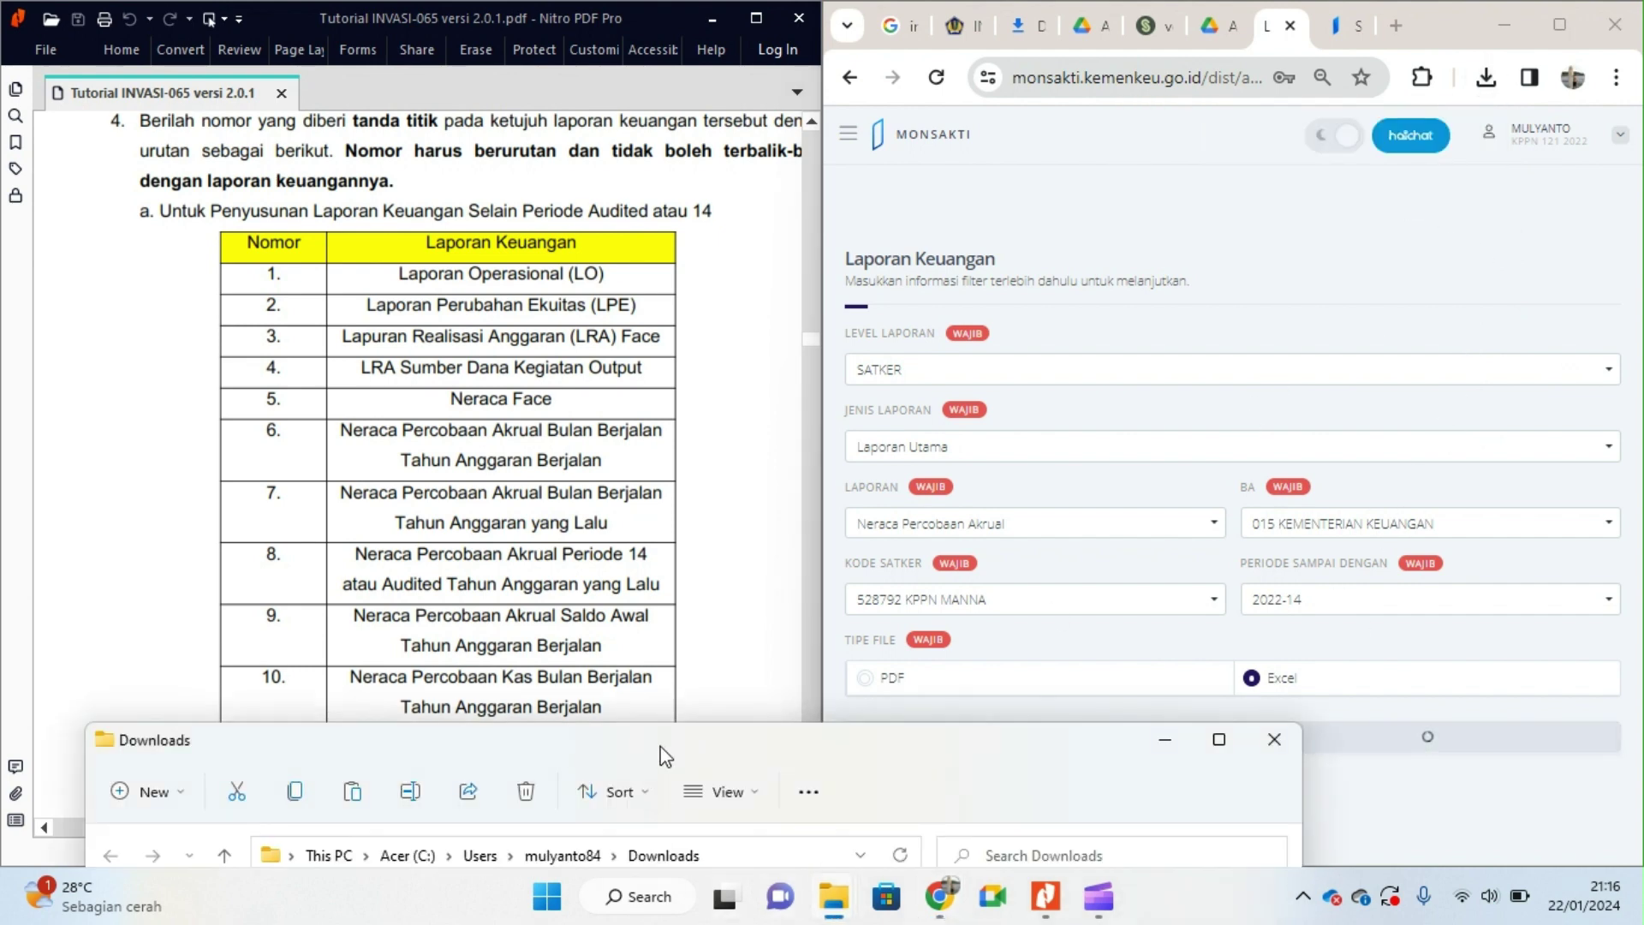
drag(666, 757, 756, 249)
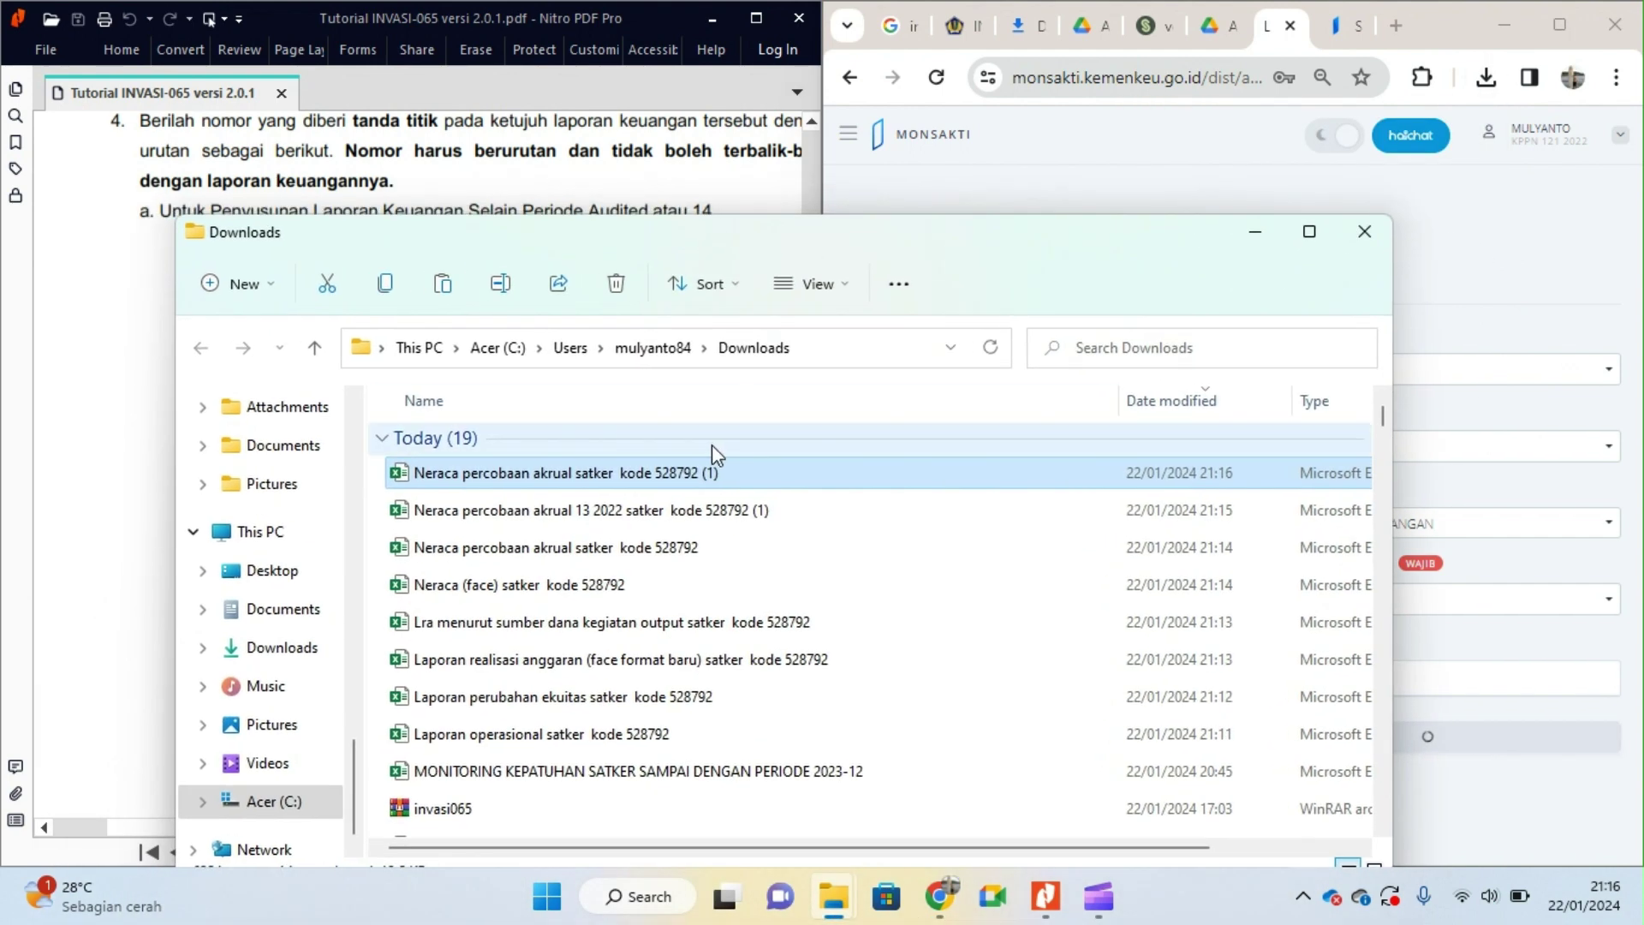
key(F2)
click(580, 472)
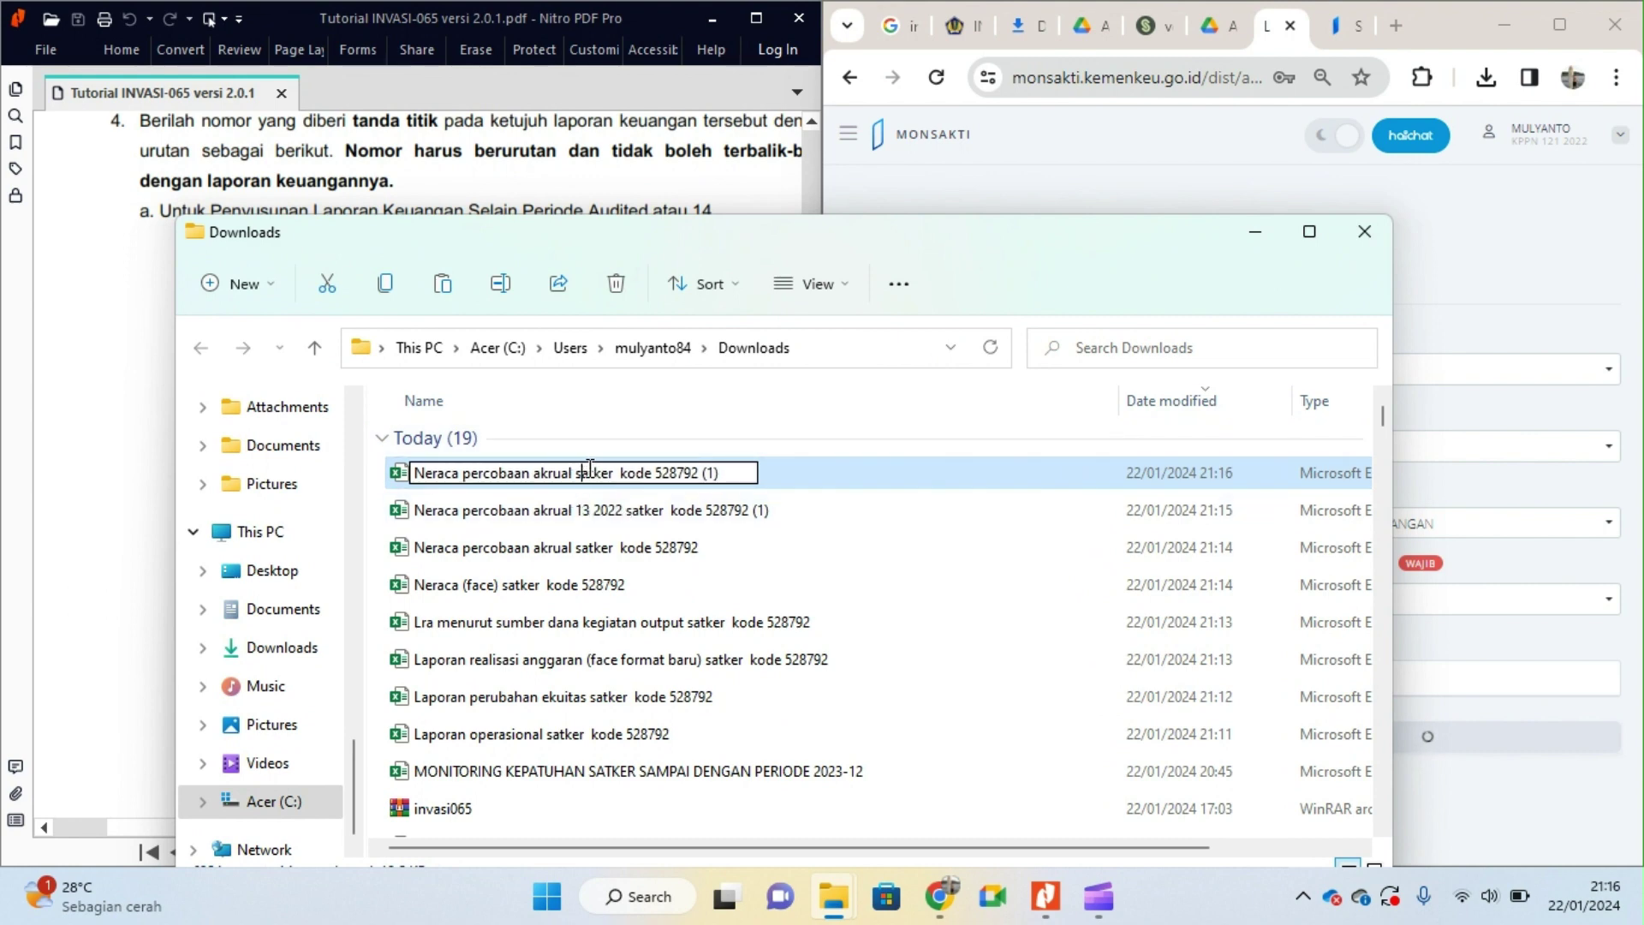
text(14 20)
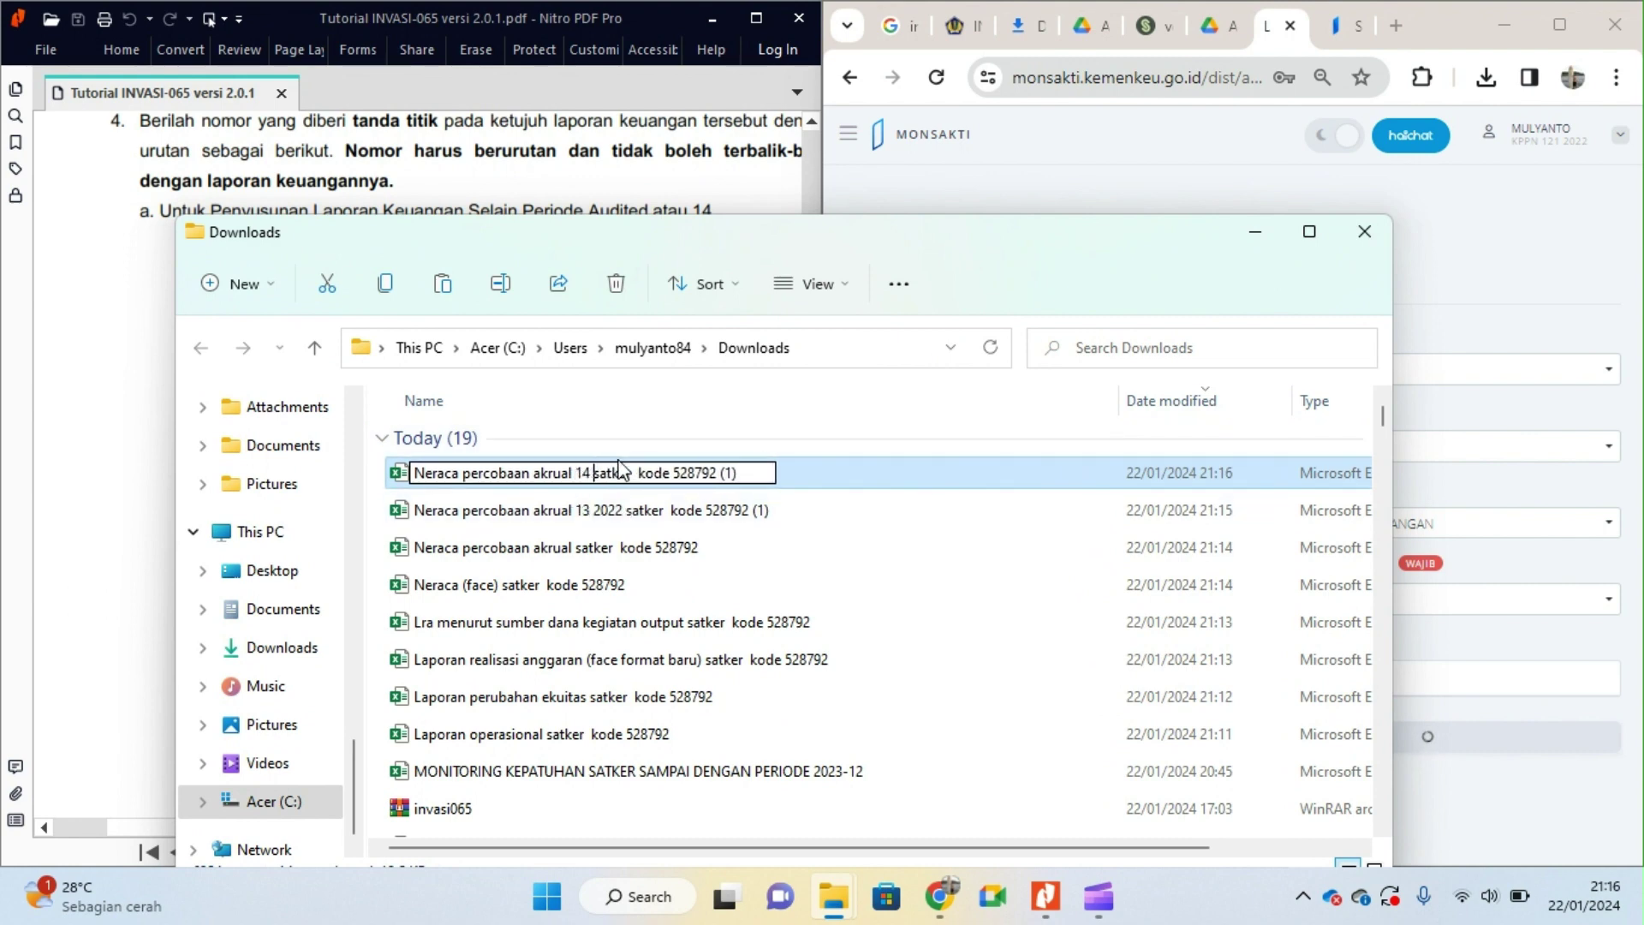
text(22)
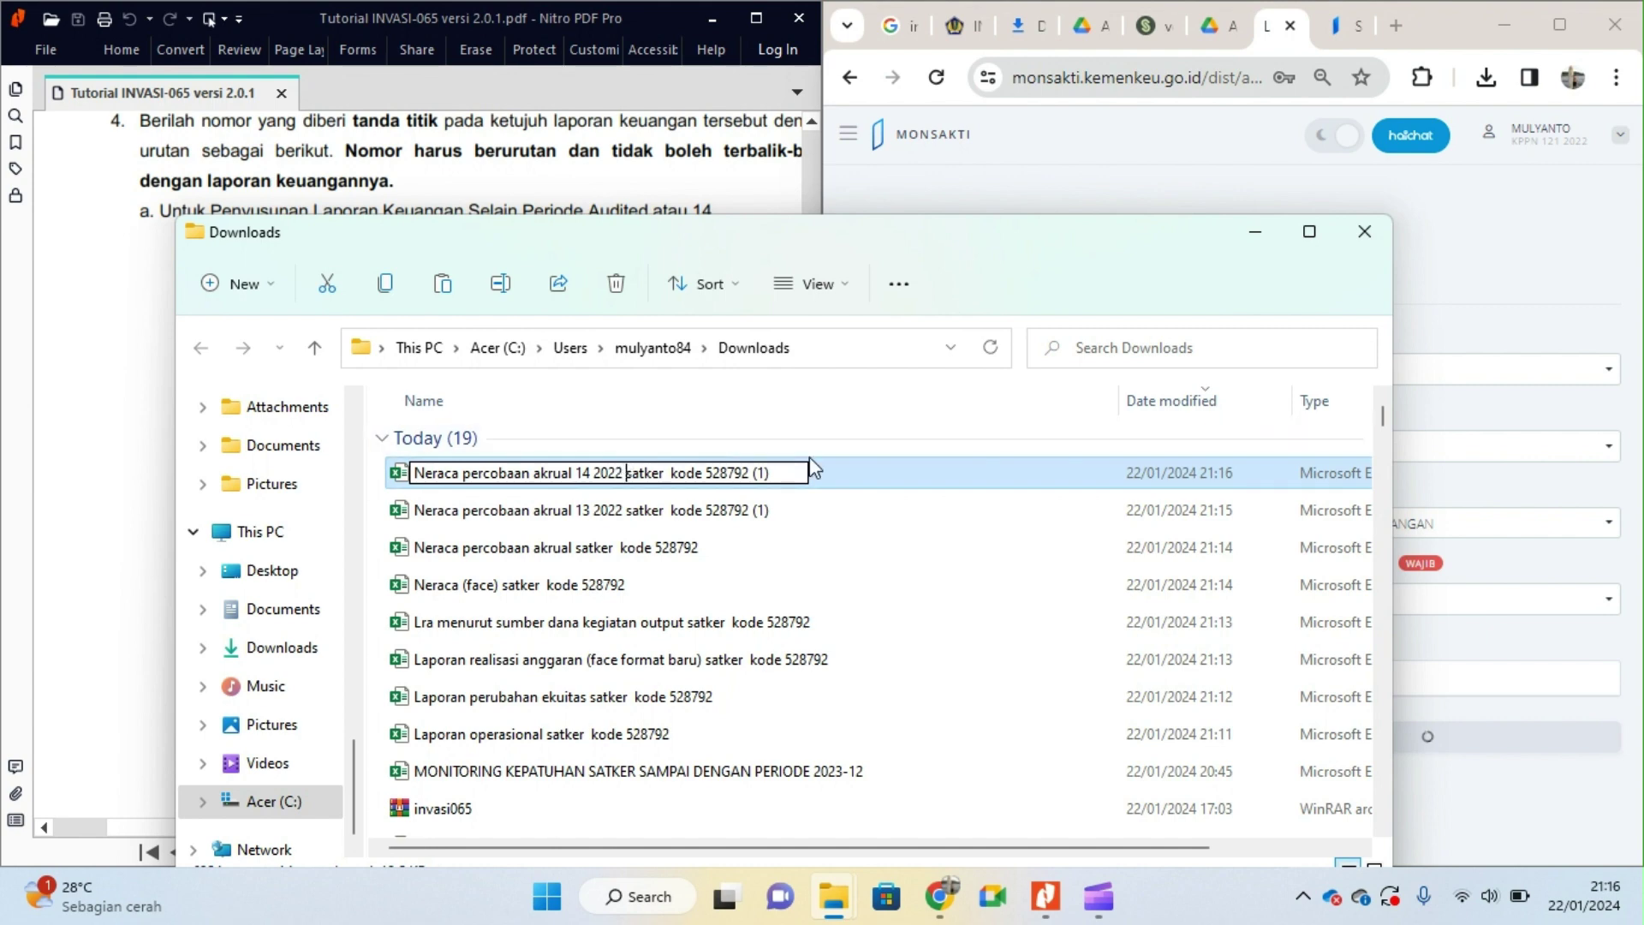
click(837, 554)
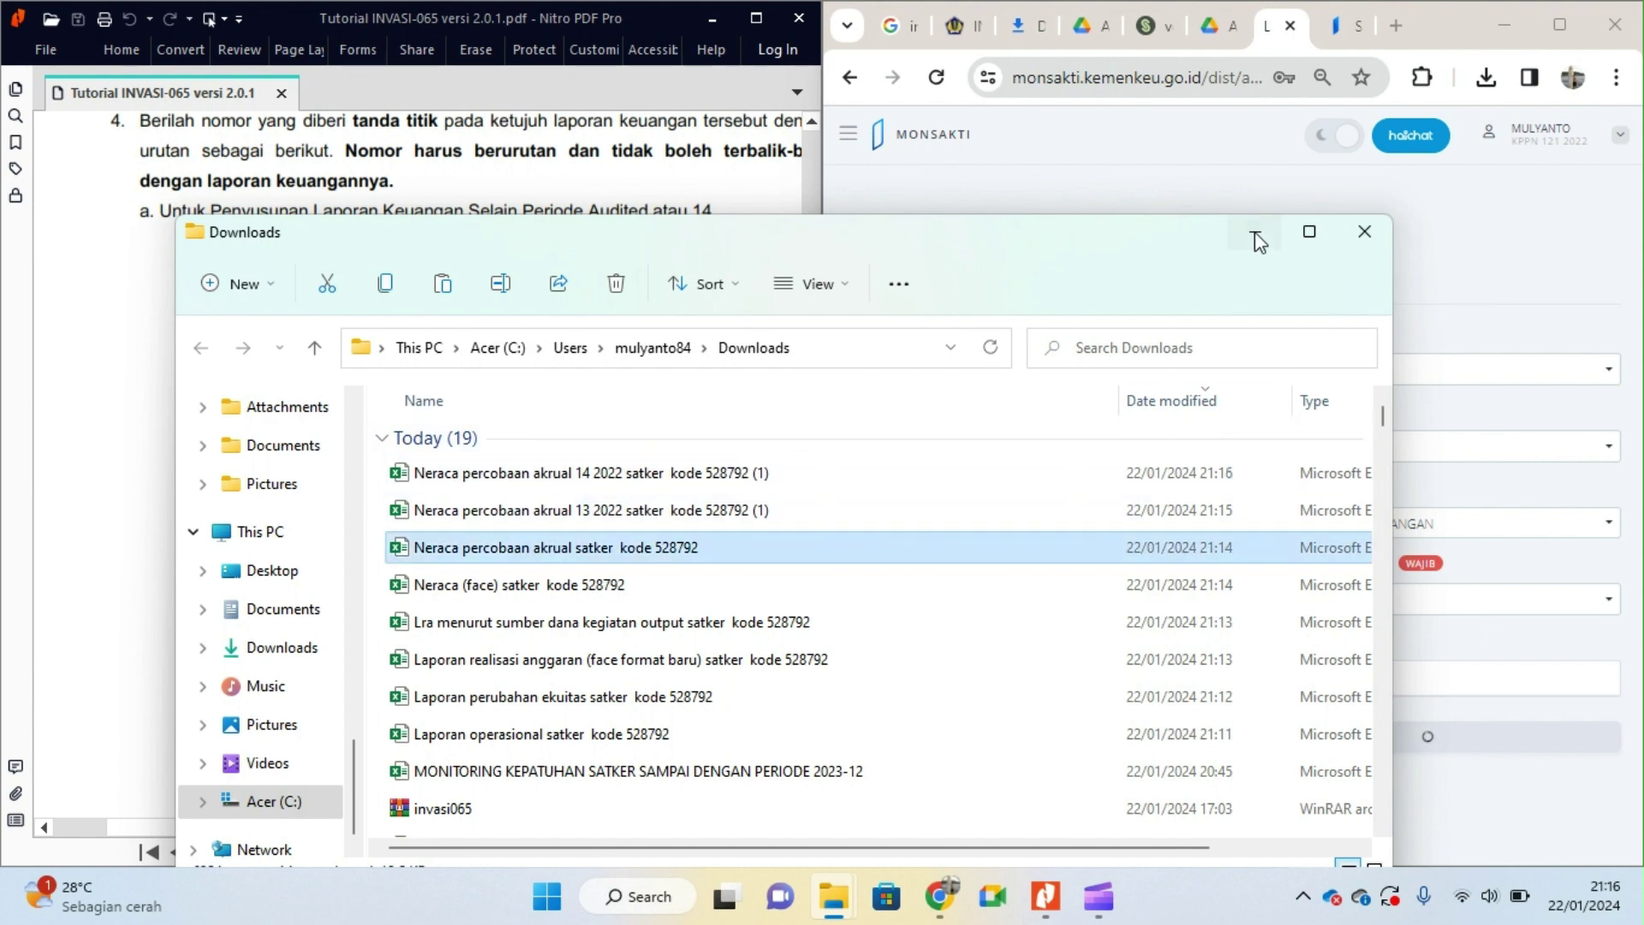
click(1255, 234)
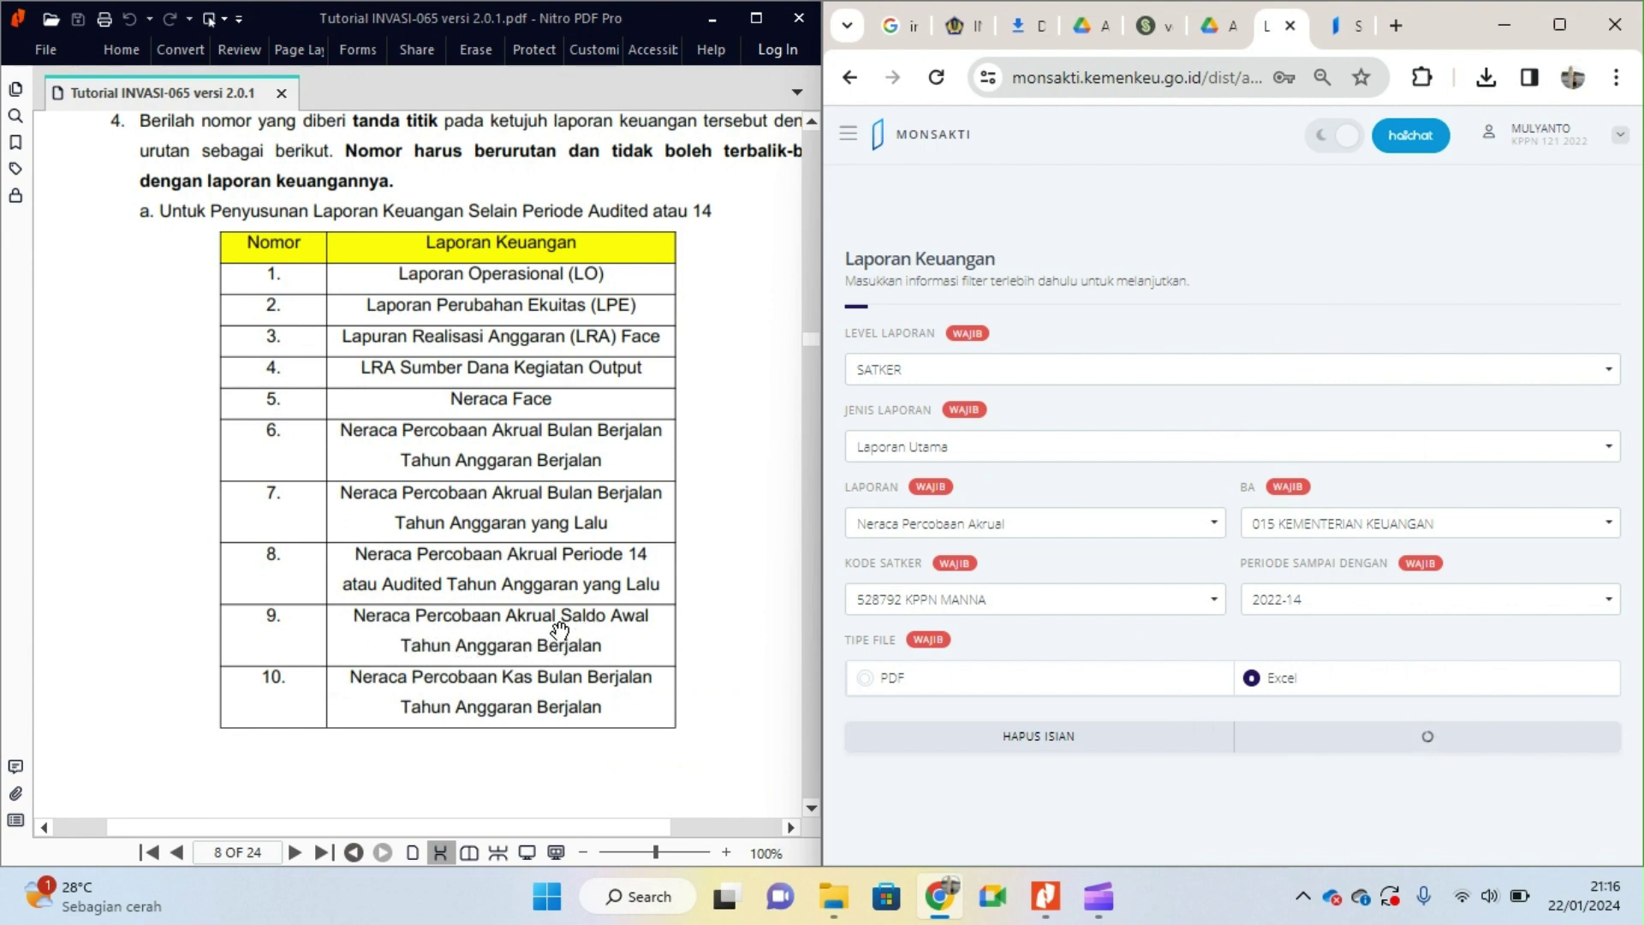
Step: Switch Monsakti to T.A. 2023 and reopen the Laporan Keuangan form with the report level SATKER
click(1617, 137)
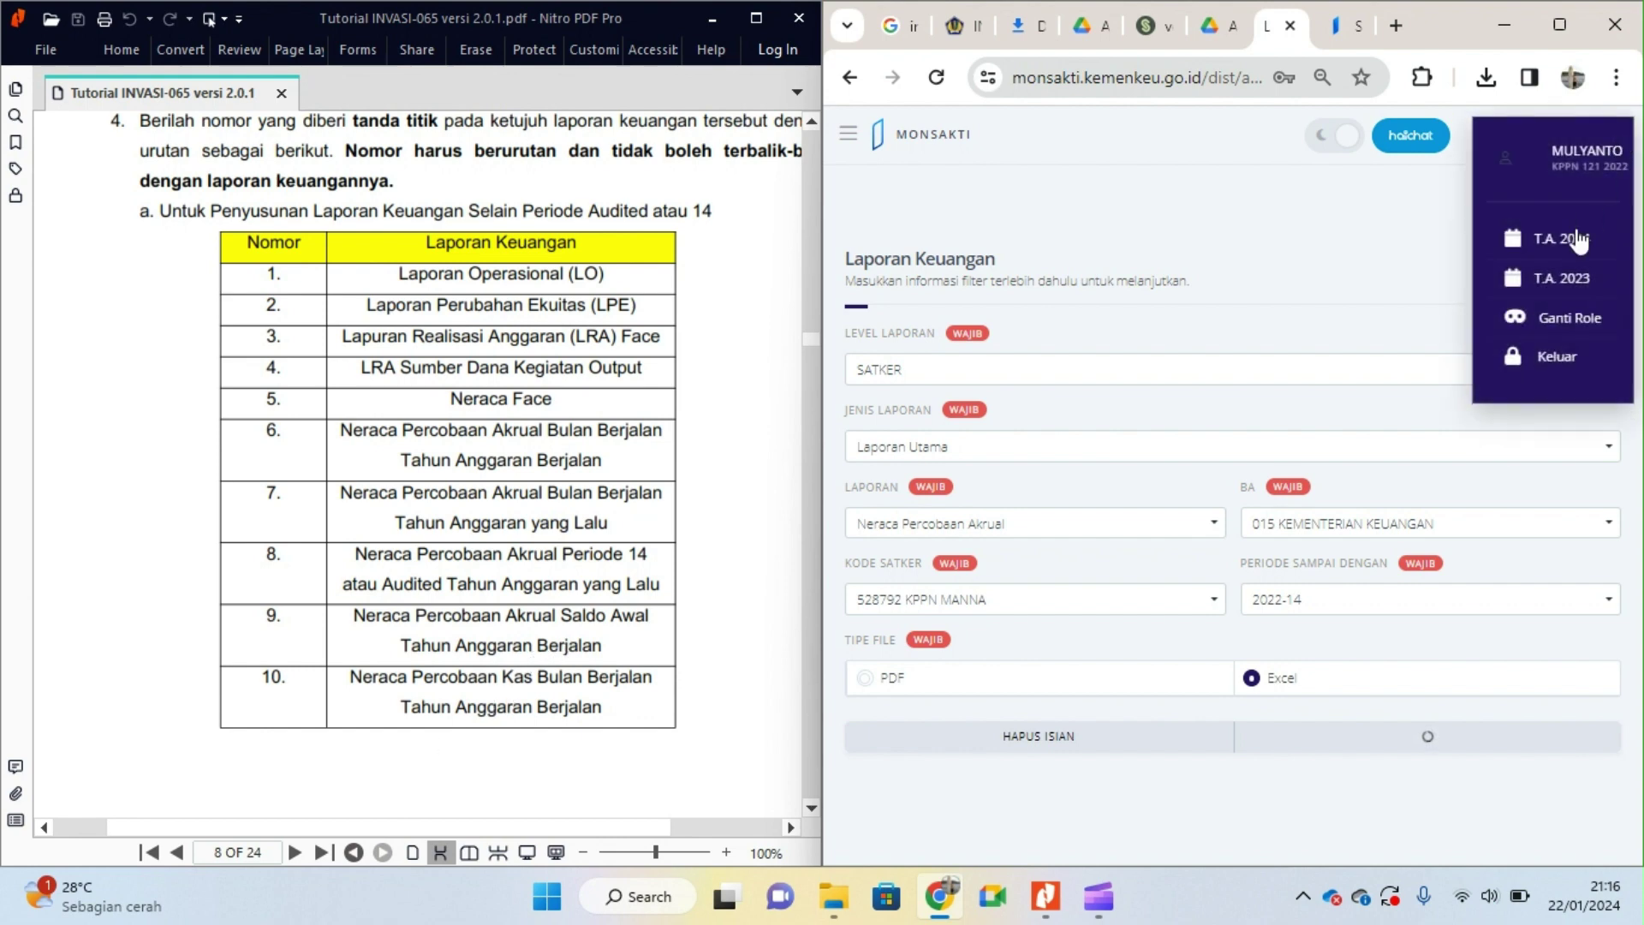
click(1571, 282)
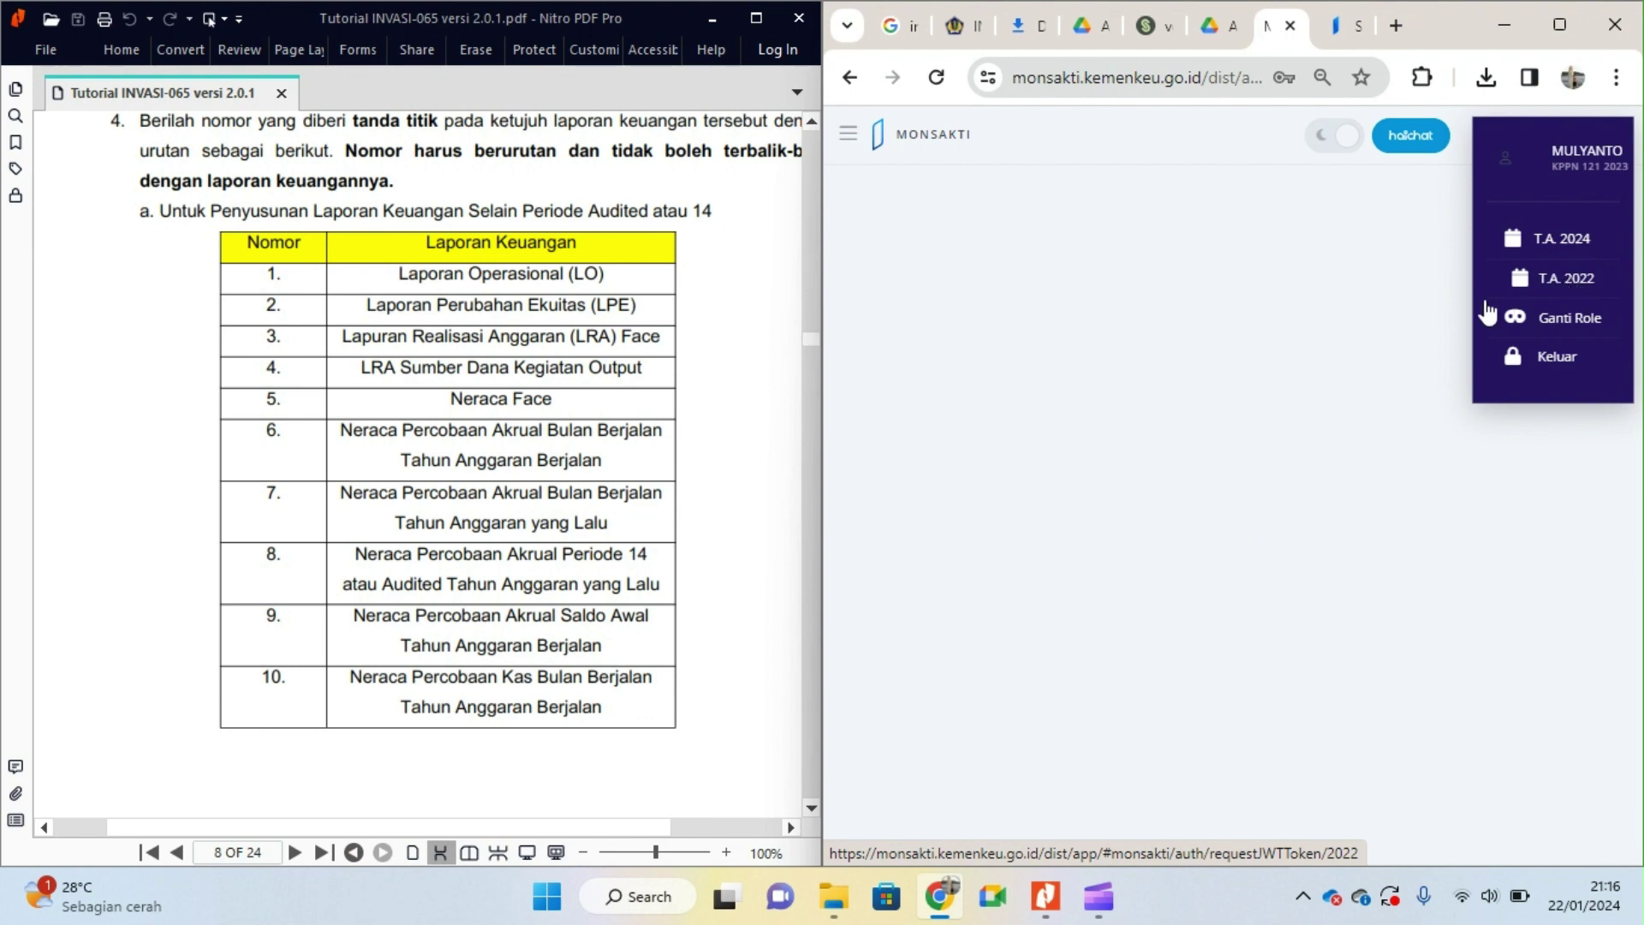
click(853, 146)
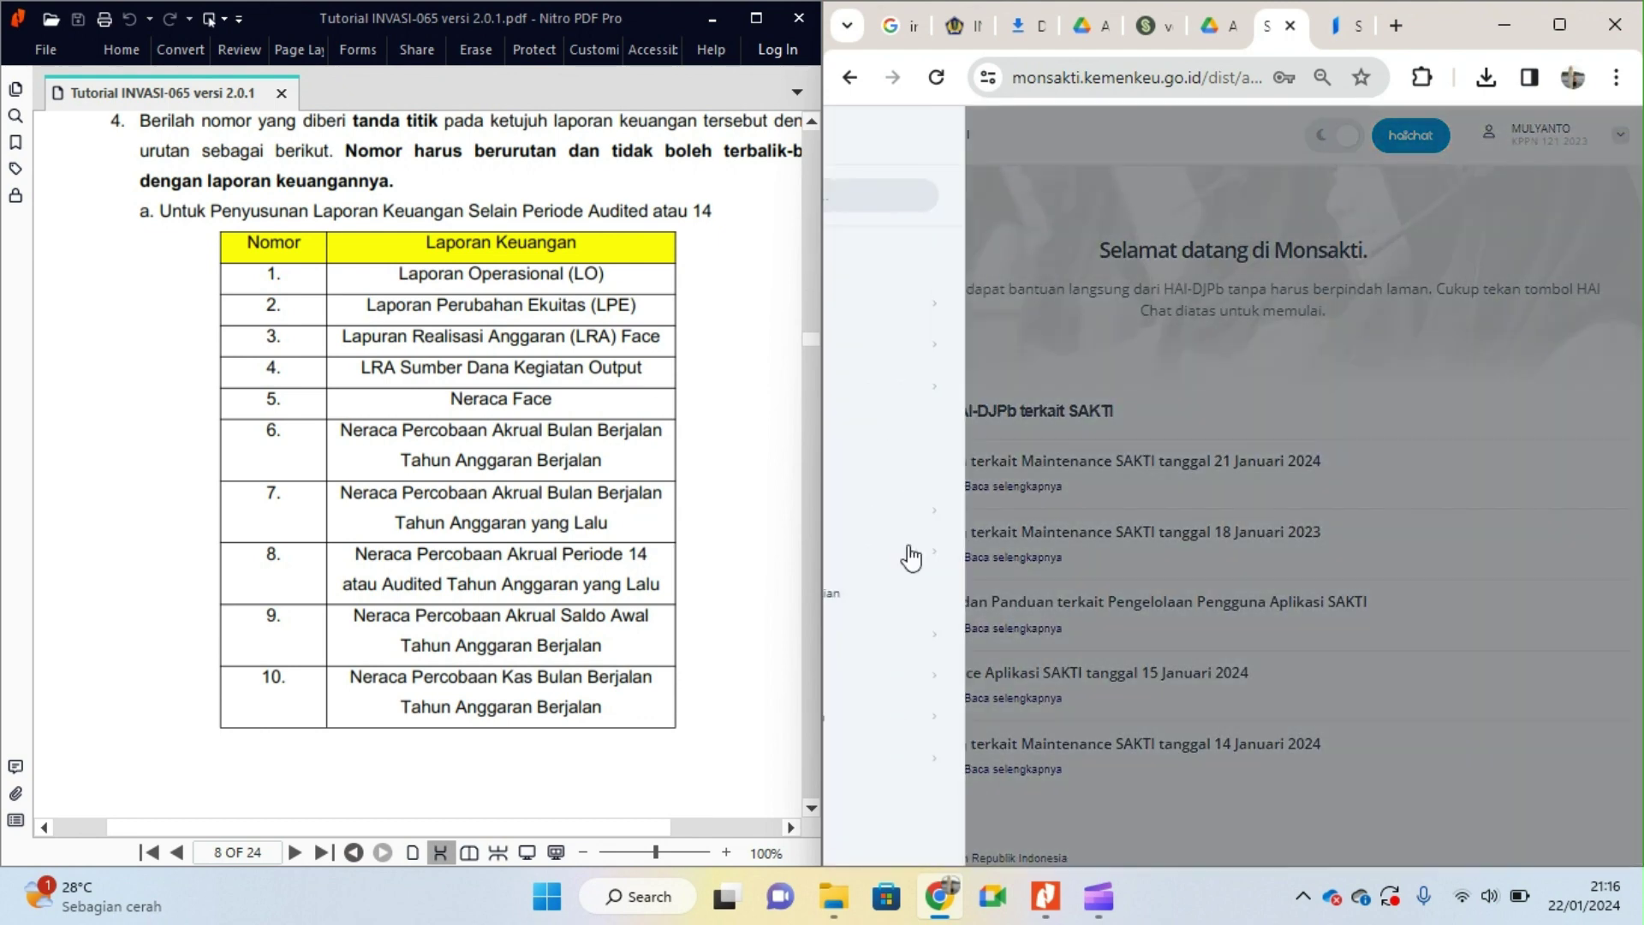
mouse_move(936, 554)
click(1143, 595)
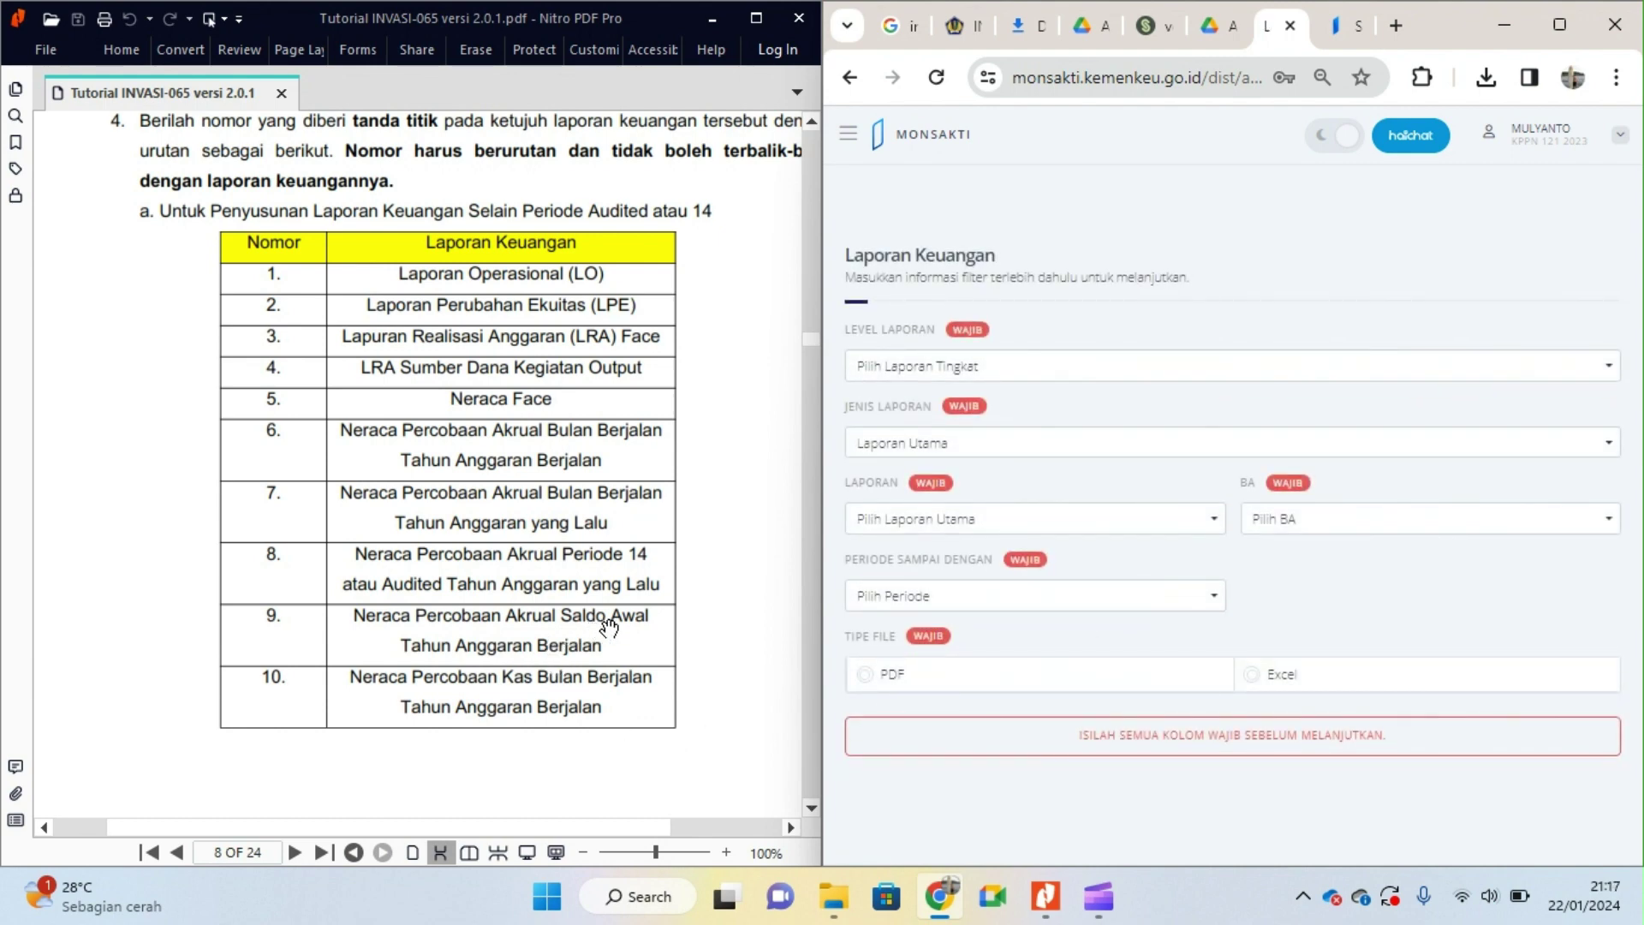
click(1064, 370)
click(963, 470)
Step: Set the report type to Laporan Utama and the report to Neraca Percobaan Akrual
click(991, 447)
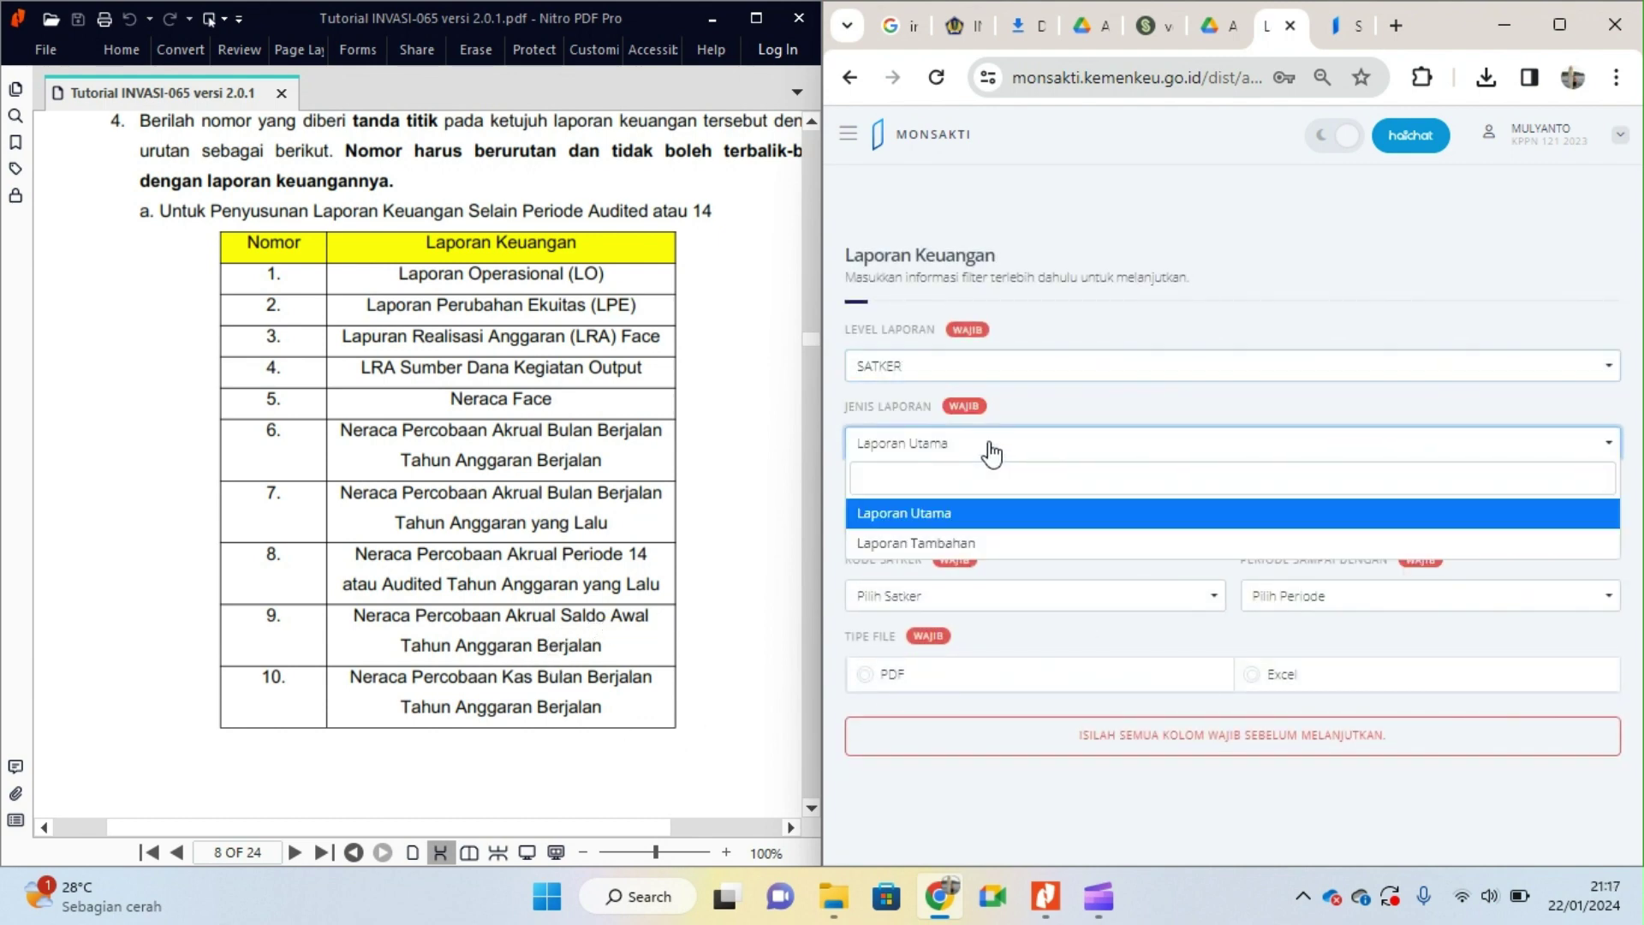
click(946, 518)
click(973, 524)
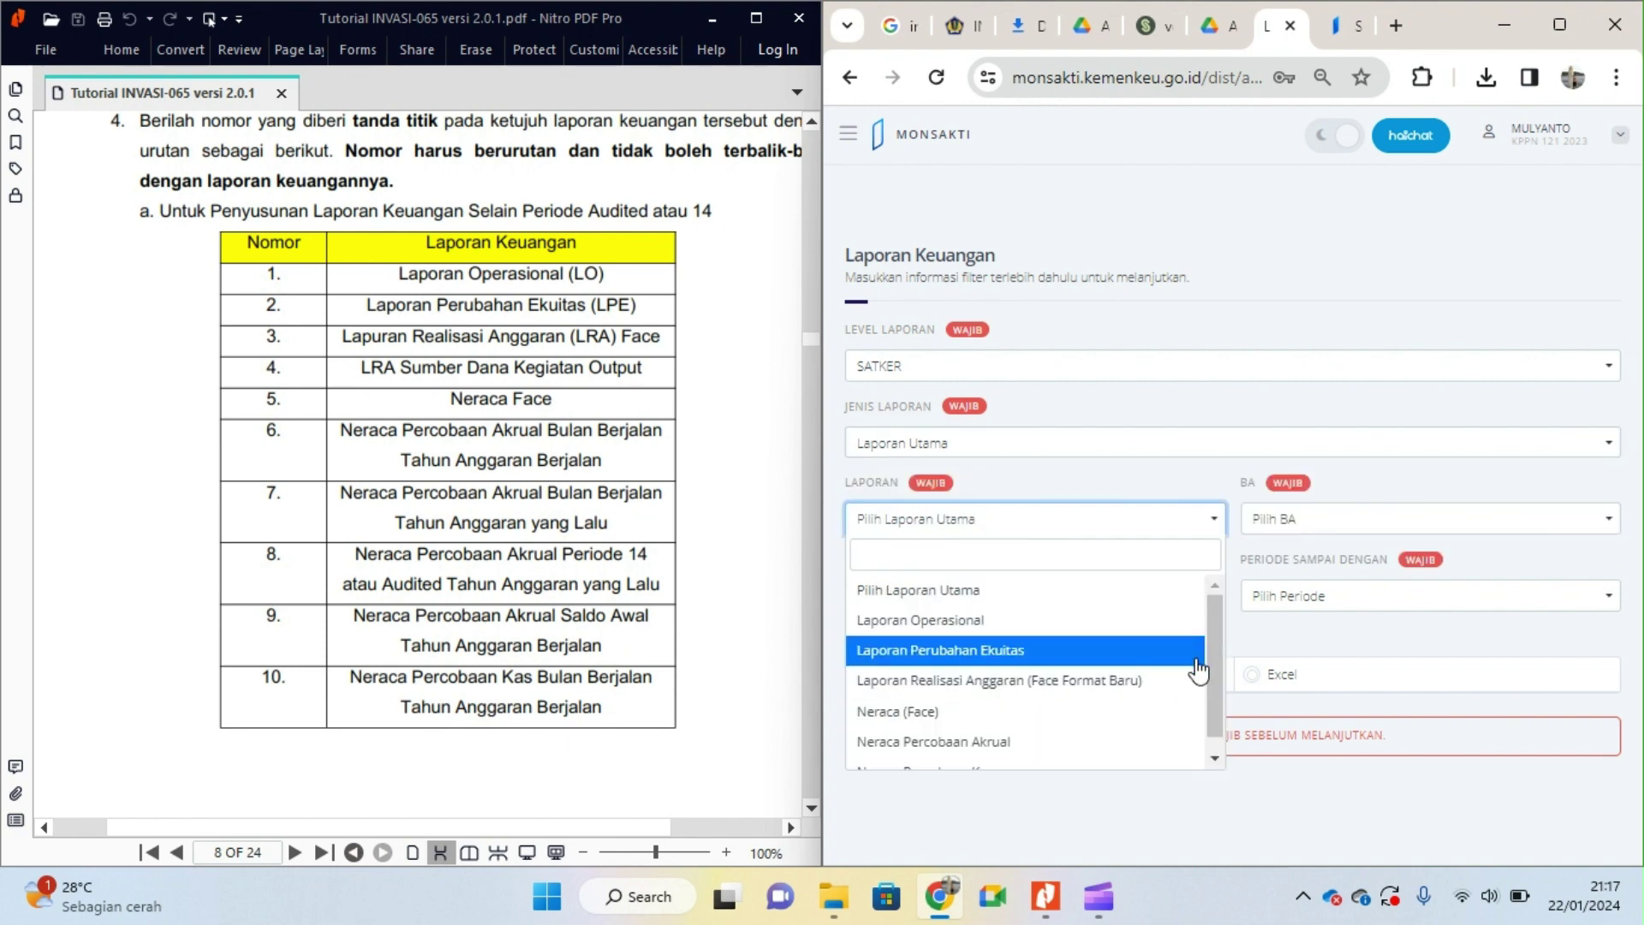
drag(1220, 638, 1222, 664)
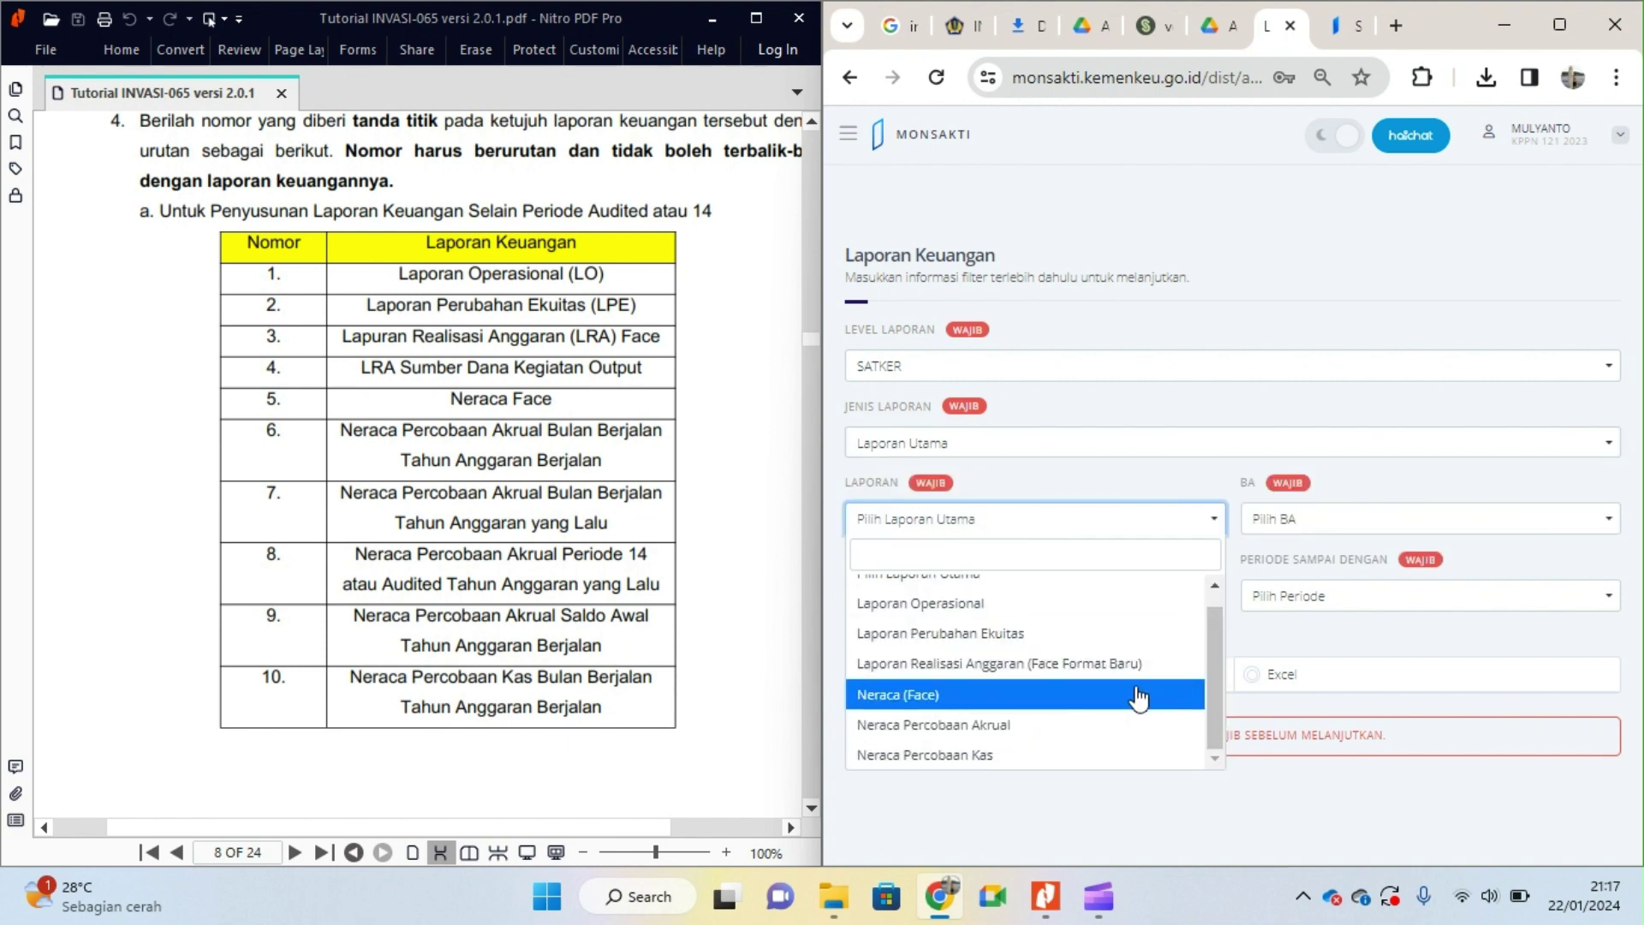
click(1014, 723)
Step: Set BA to 015 KEMENTERIAN KEUANGAN, Kode Satker to 528792 KPPN MANNA and the period to 2023-01
click(1310, 524)
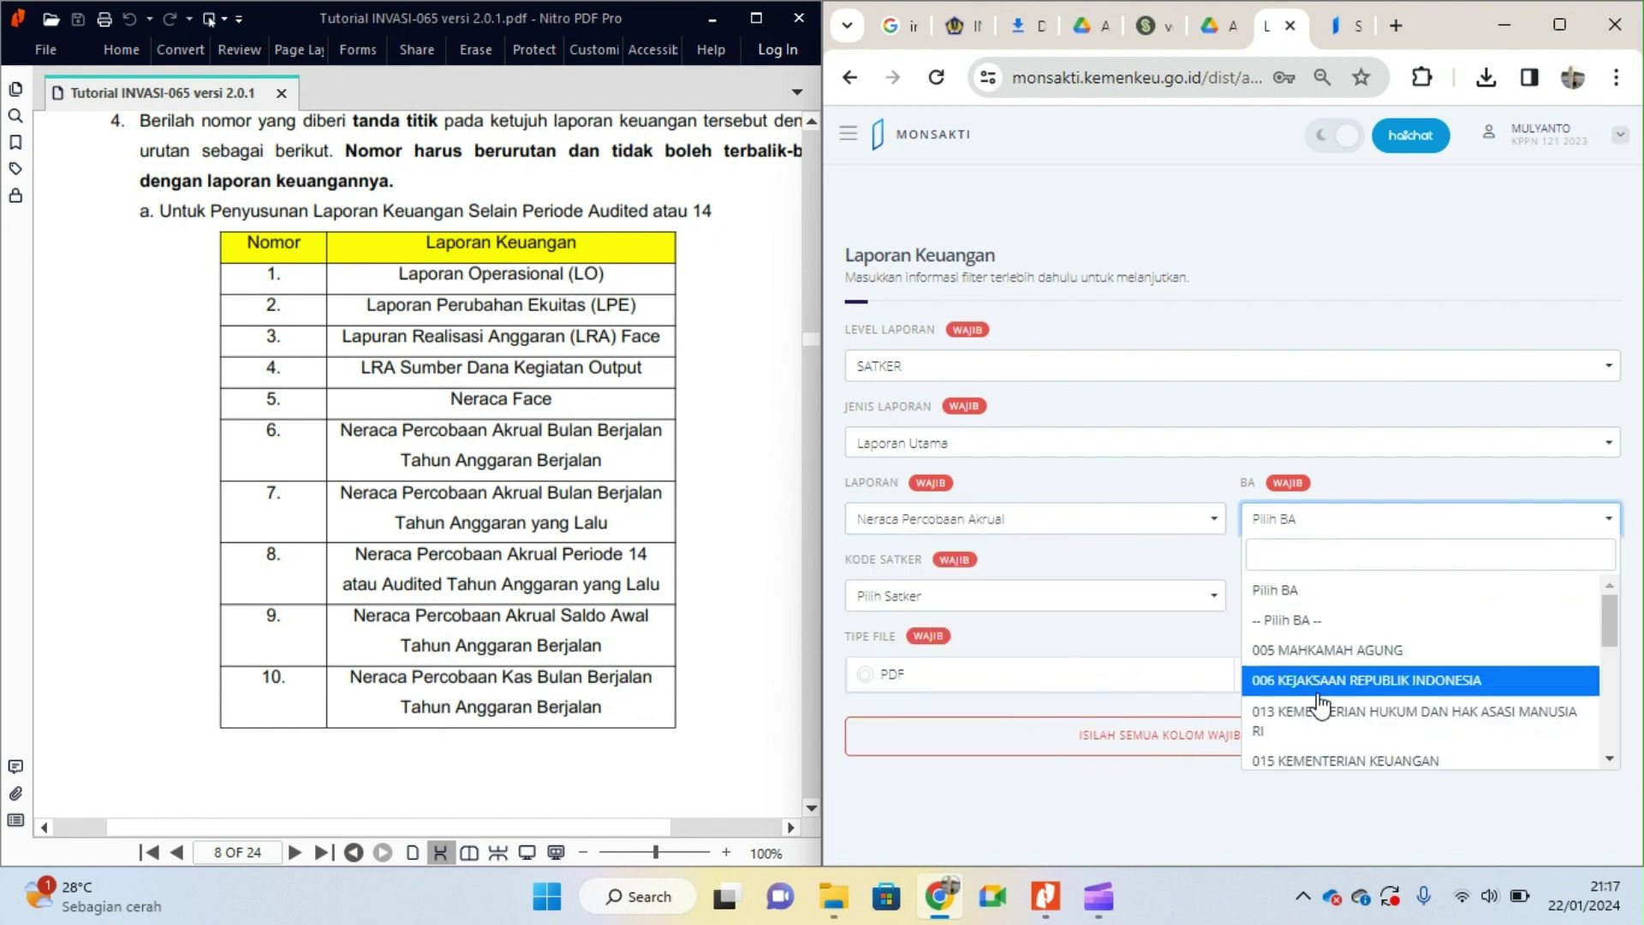
scroll(1321, 704, down, 3)
scroll(1321, 704, up, 2)
click(1312, 635)
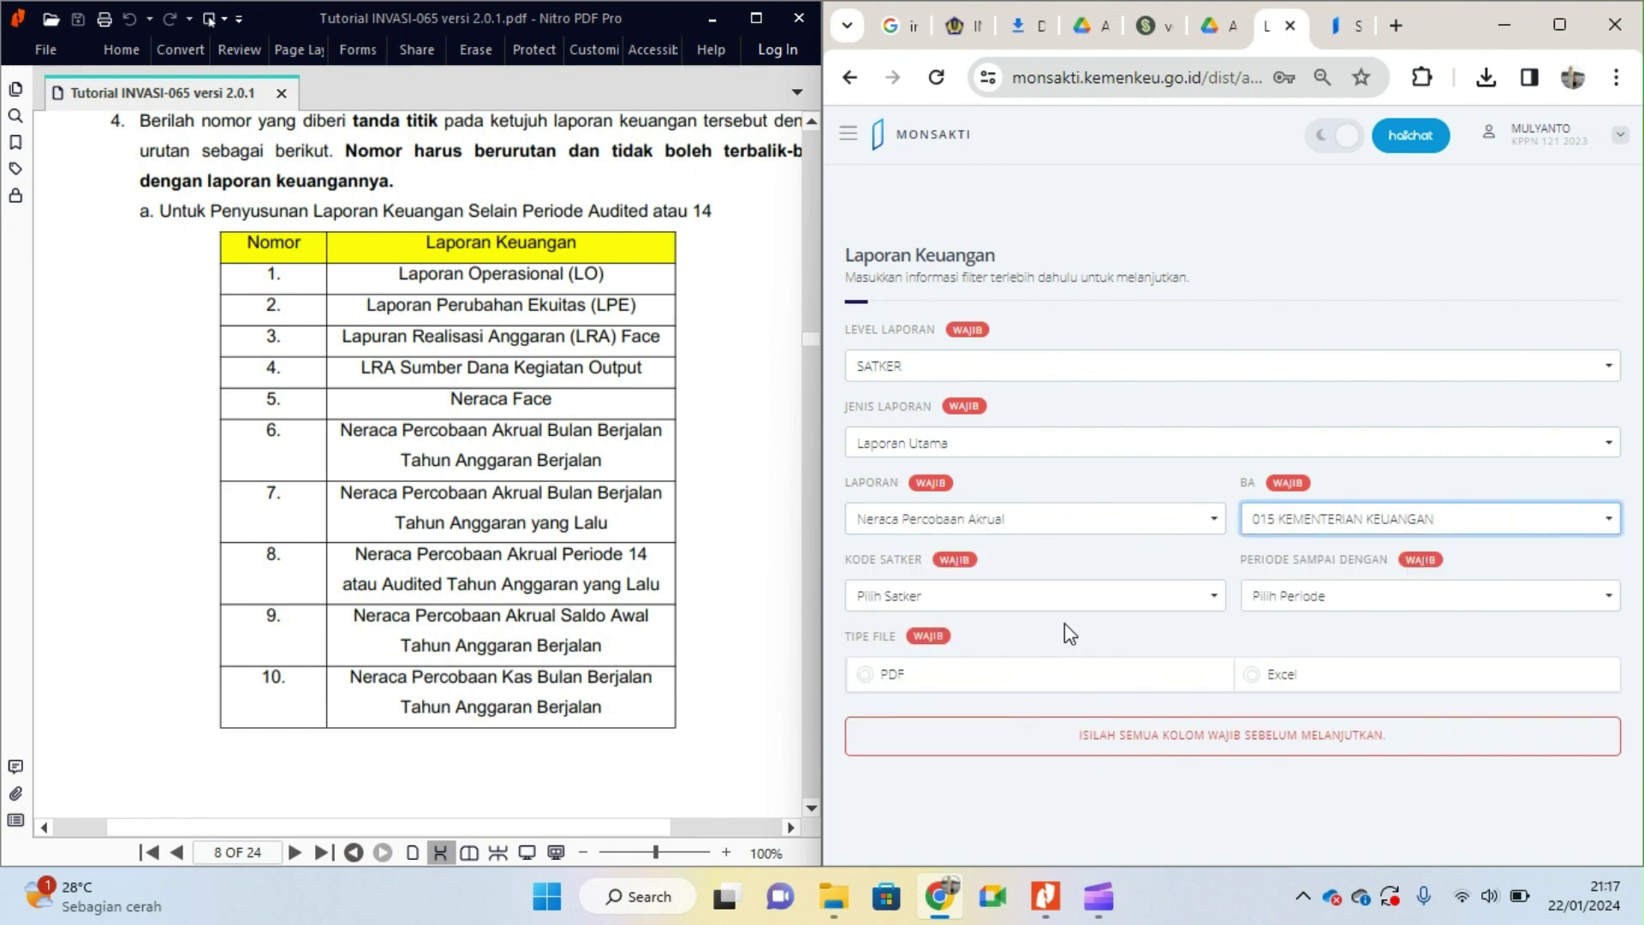
click(1046, 600)
click(956, 723)
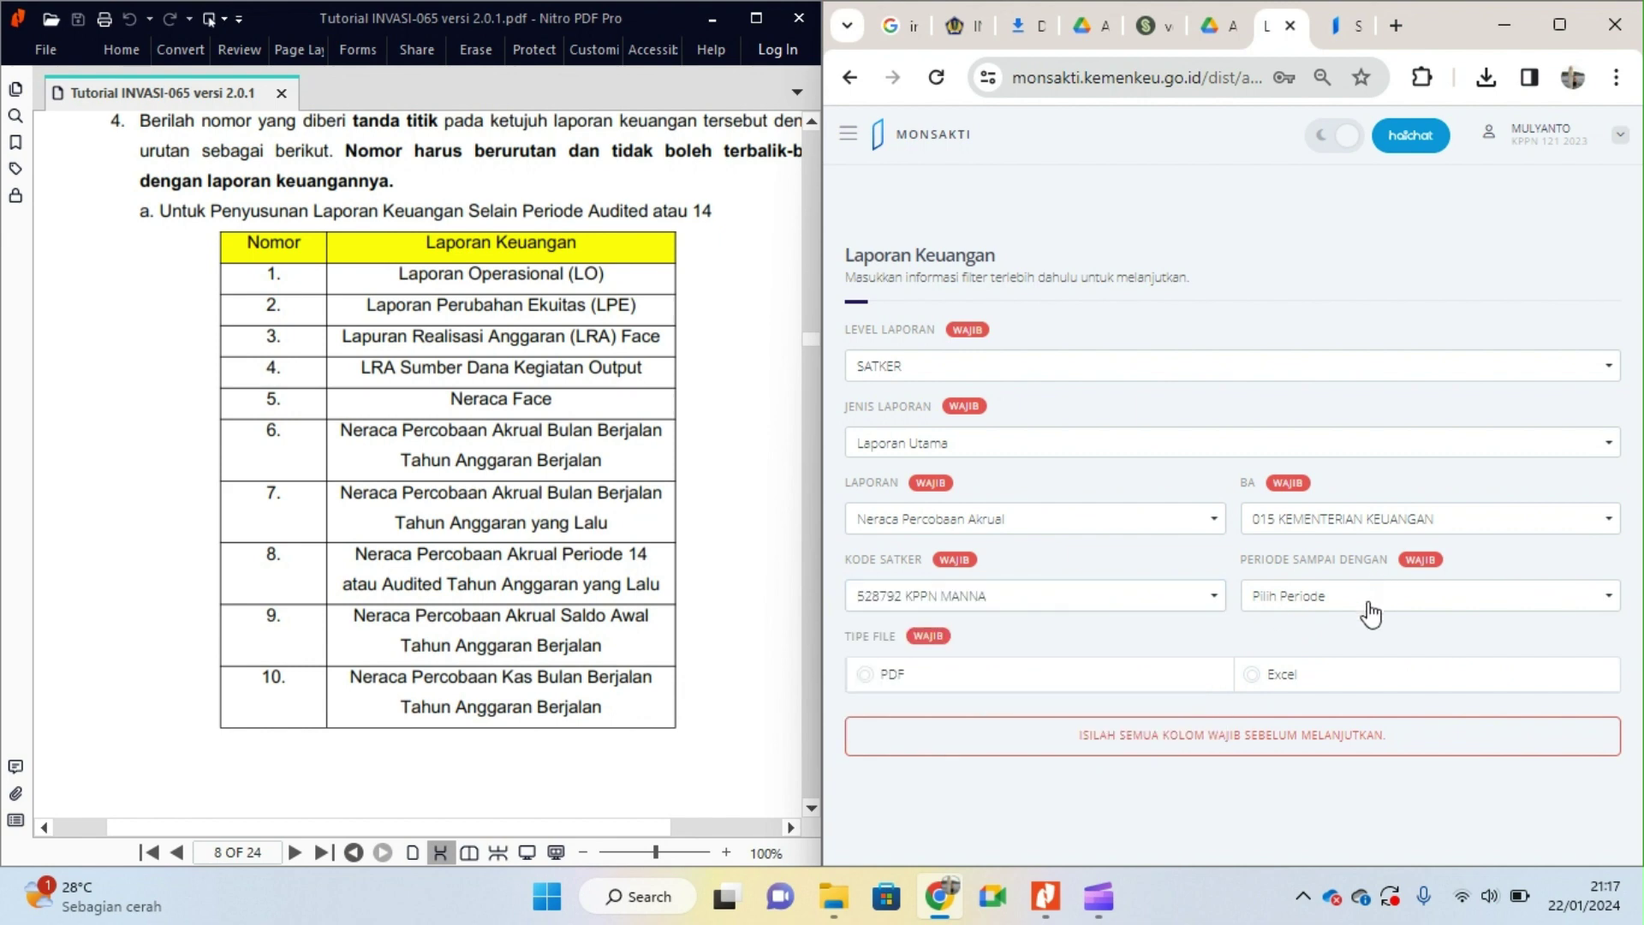
click(1371, 613)
click(1347, 695)
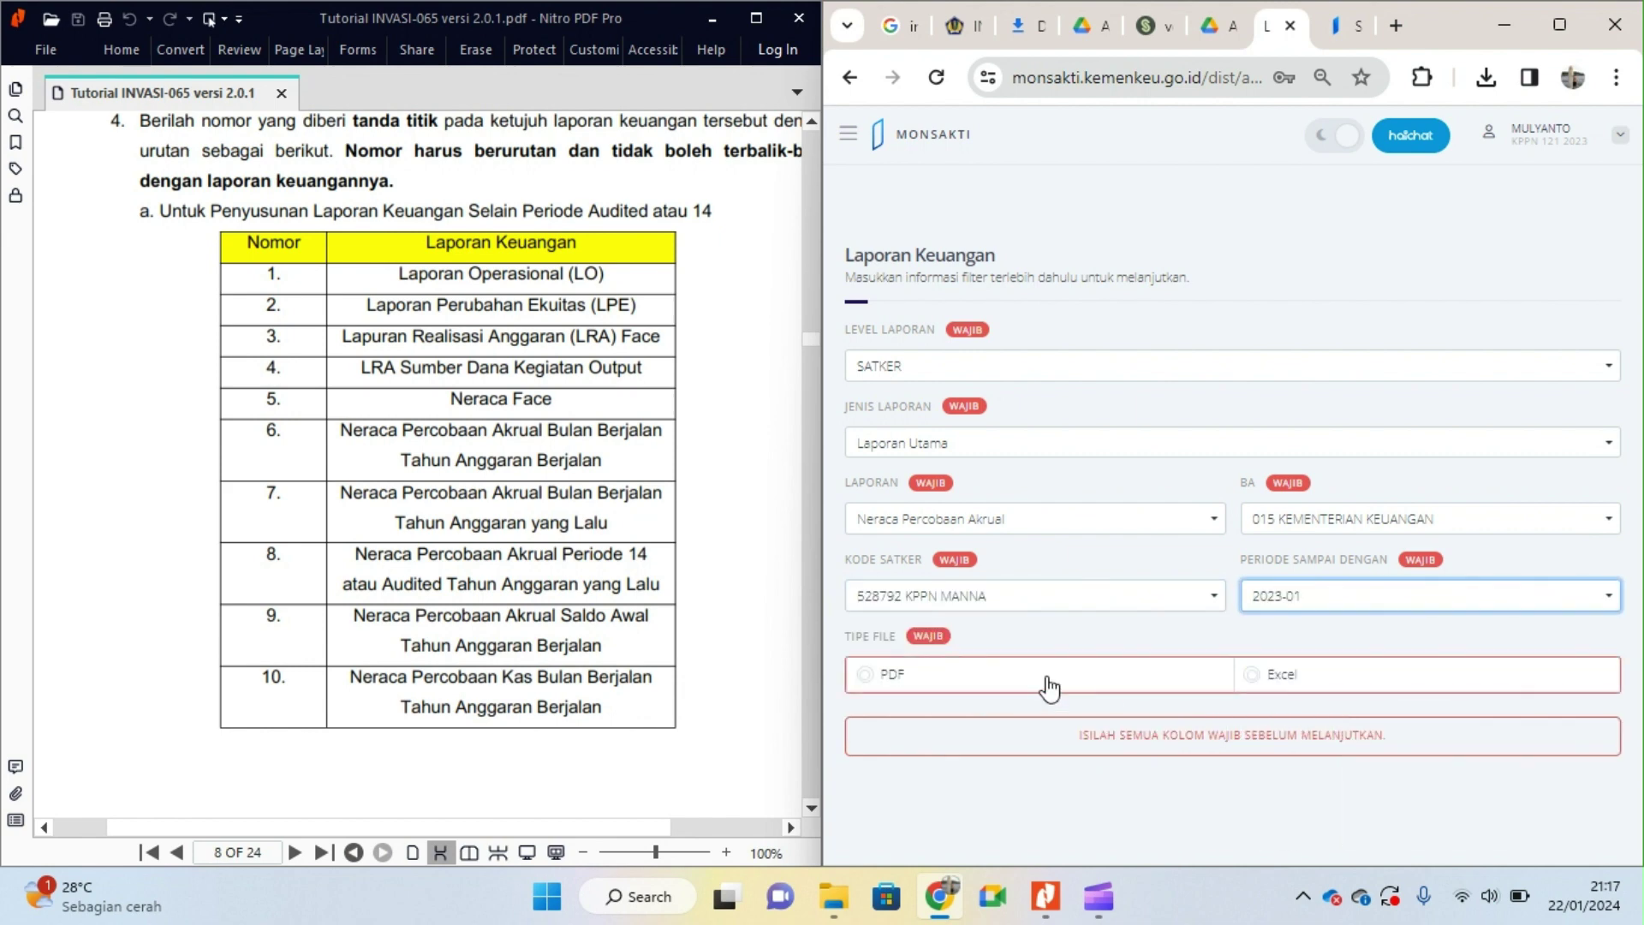
Step: Change the type to Laporan Tambahan and the report to Neraca Percobaan Akrual (Saldo awal), with Excel as the file type
click(980, 533)
scroll(997, 736, down, 1)
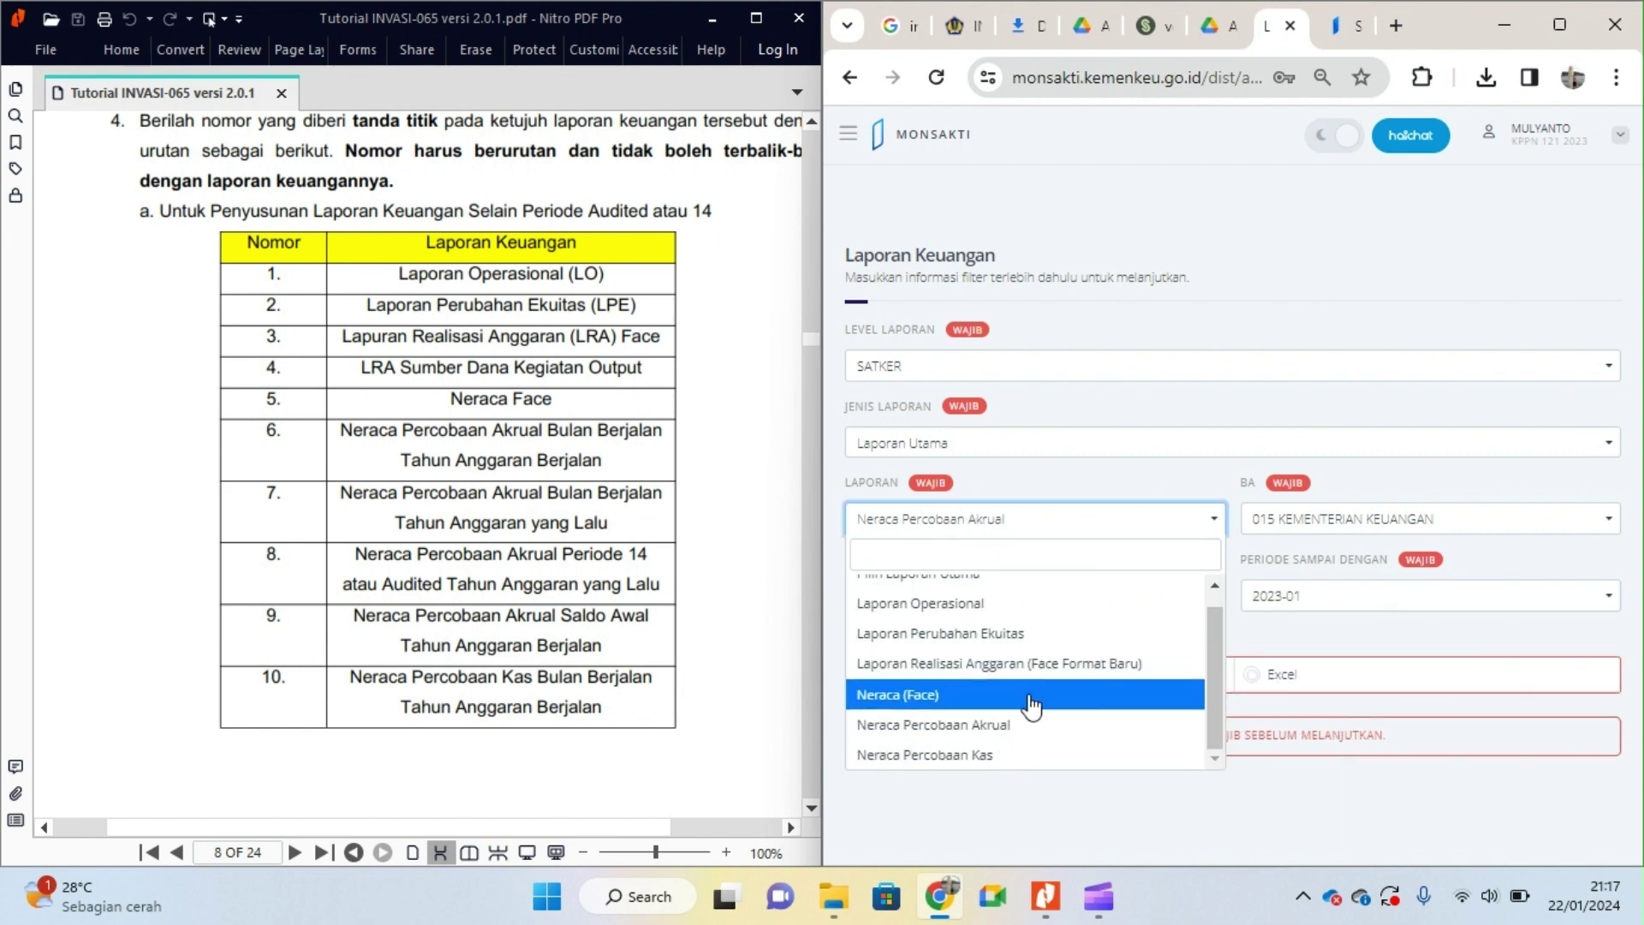
click(980, 445)
click(978, 543)
click(991, 522)
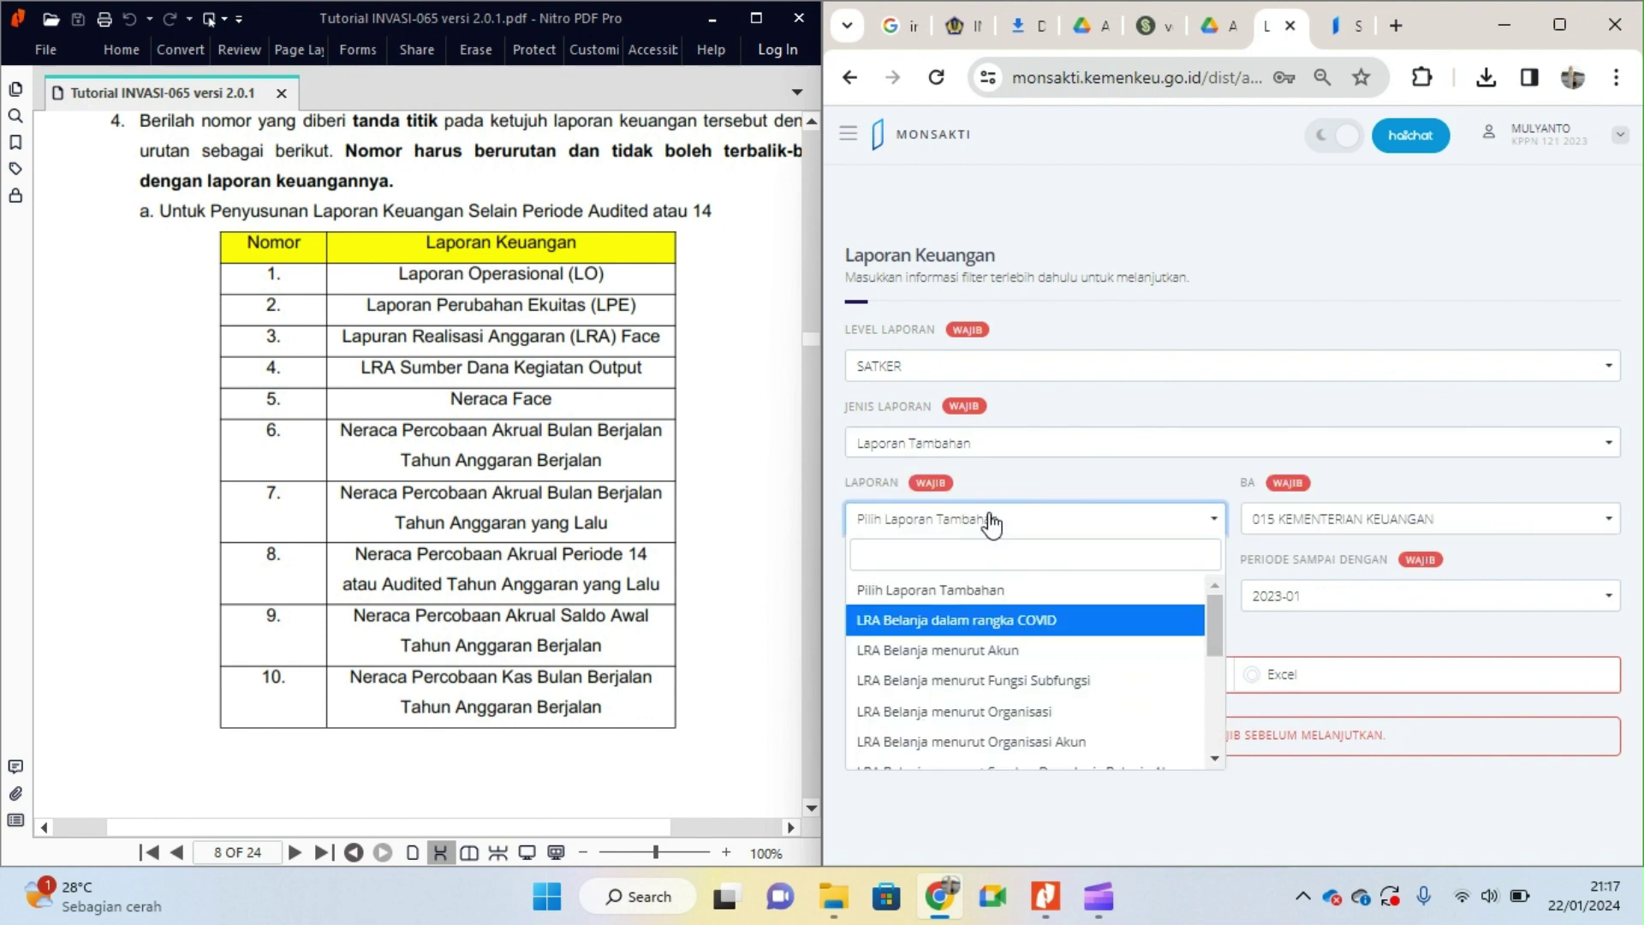
scroll(1003, 618, down, 5)
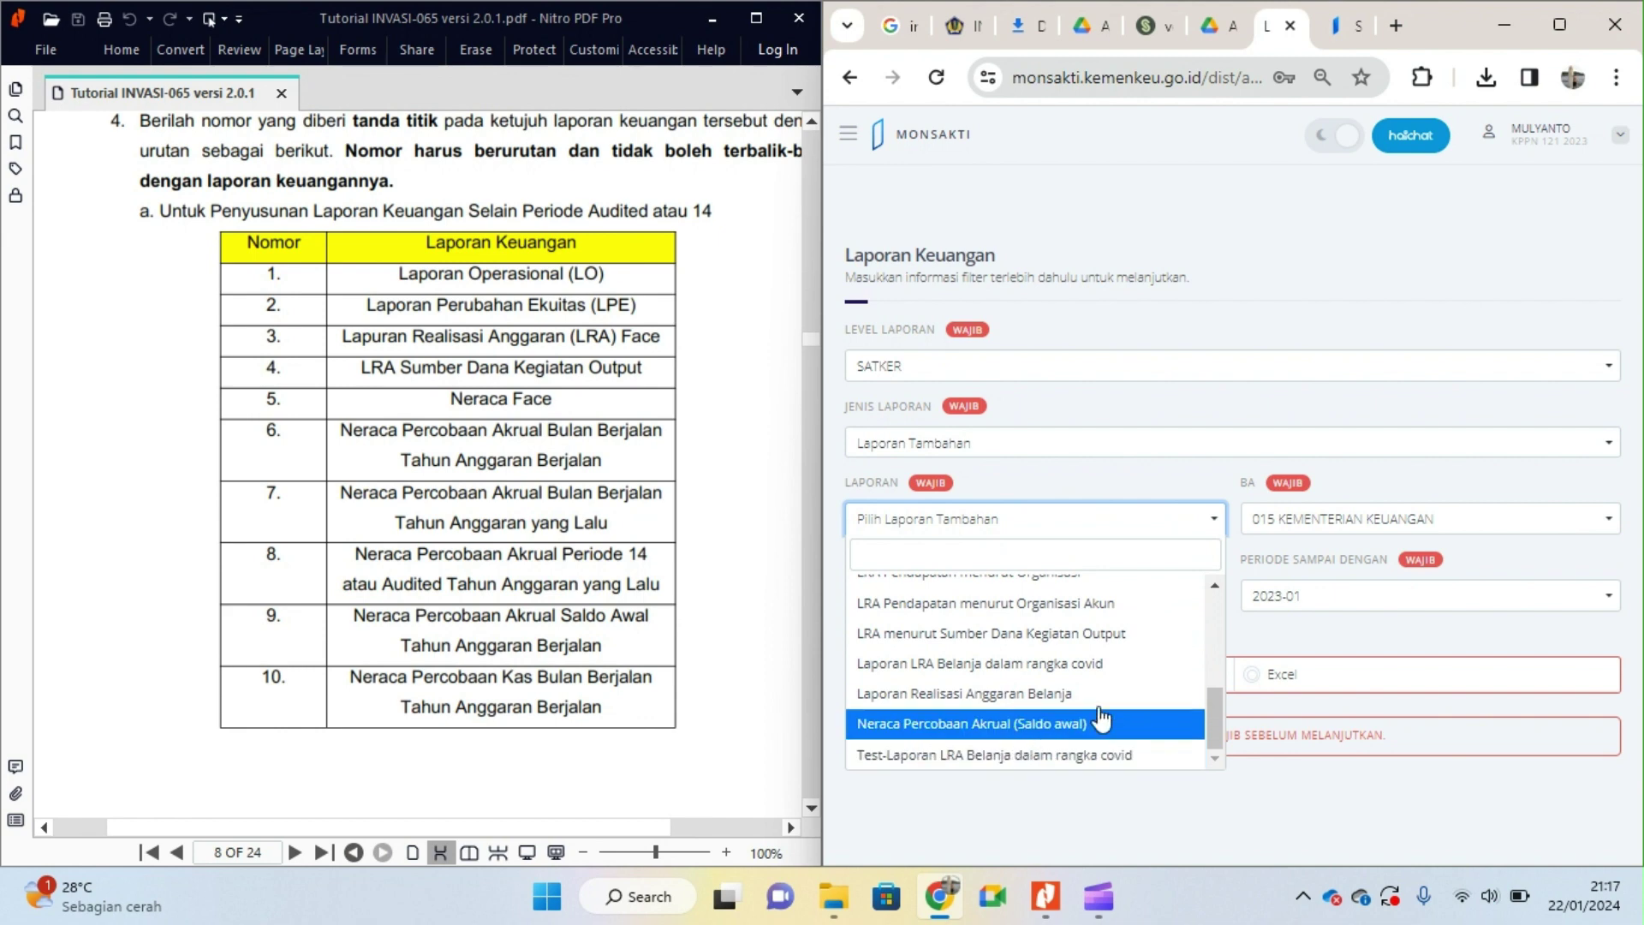
click(1159, 436)
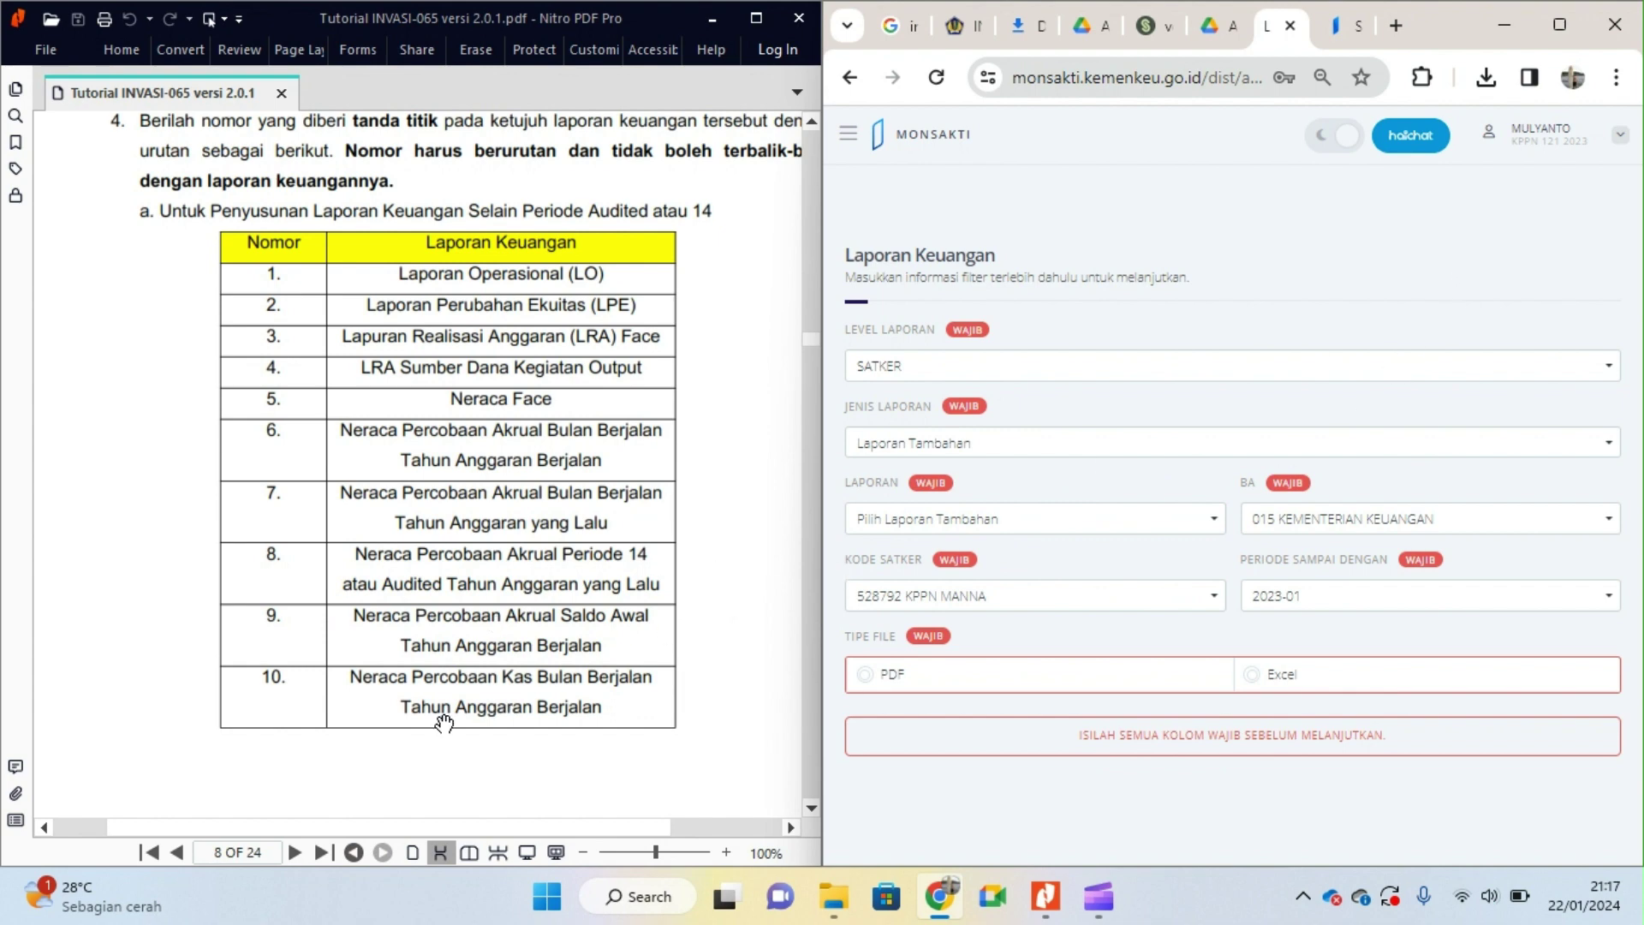
click(984, 520)
scroll(989, 697, down, 5)
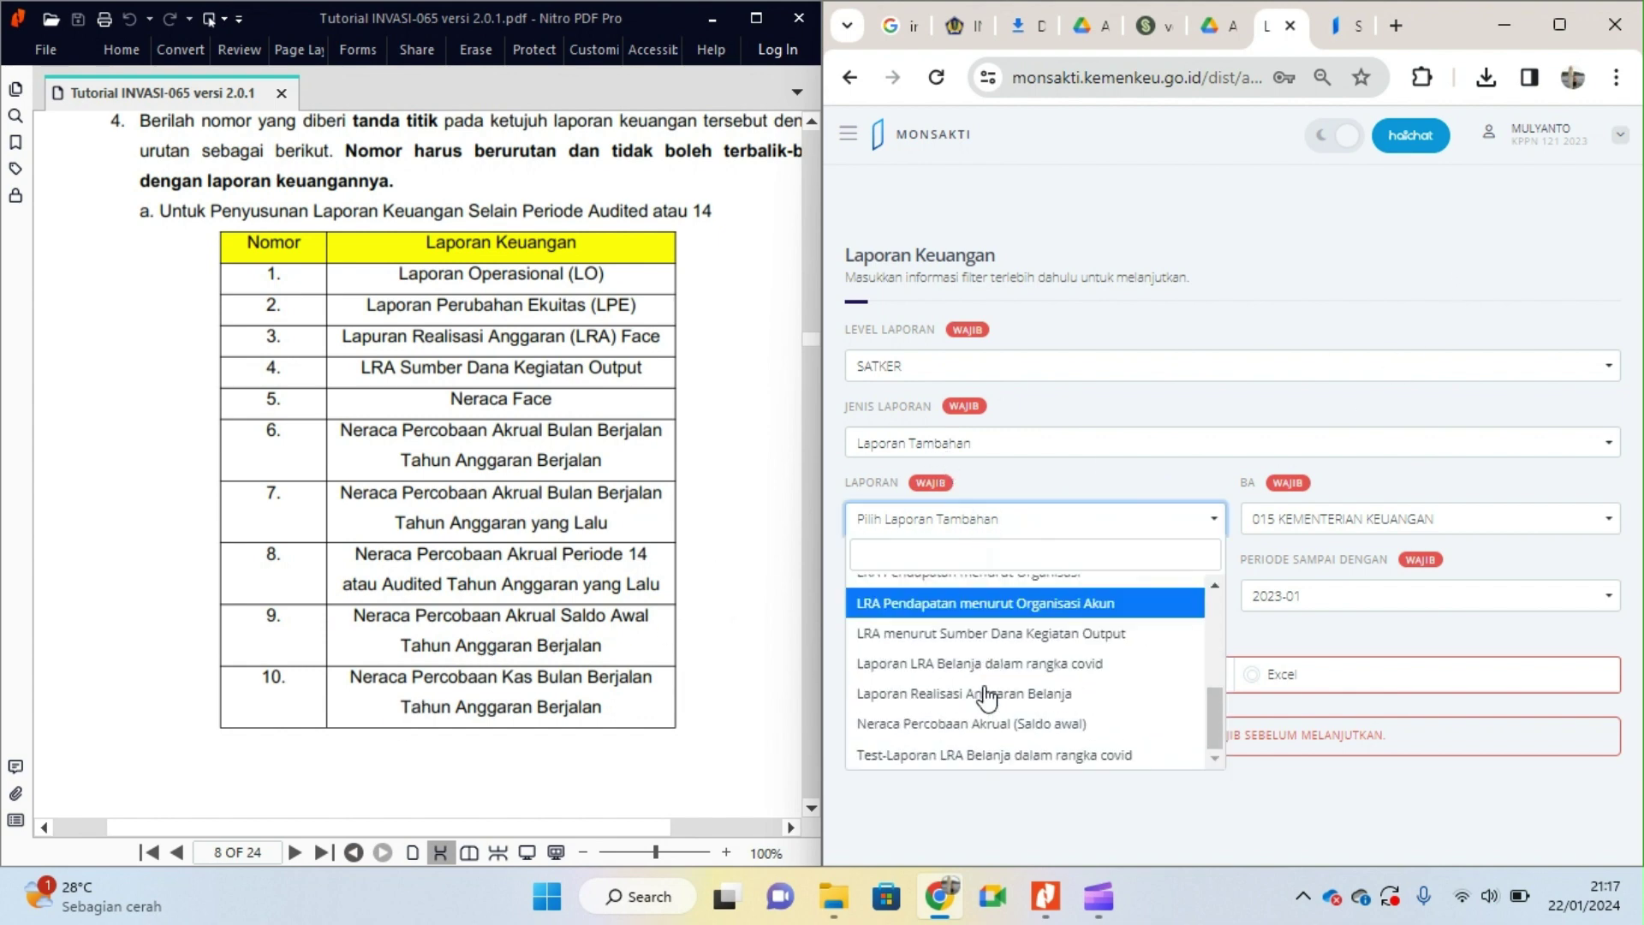
click(1035, 725)
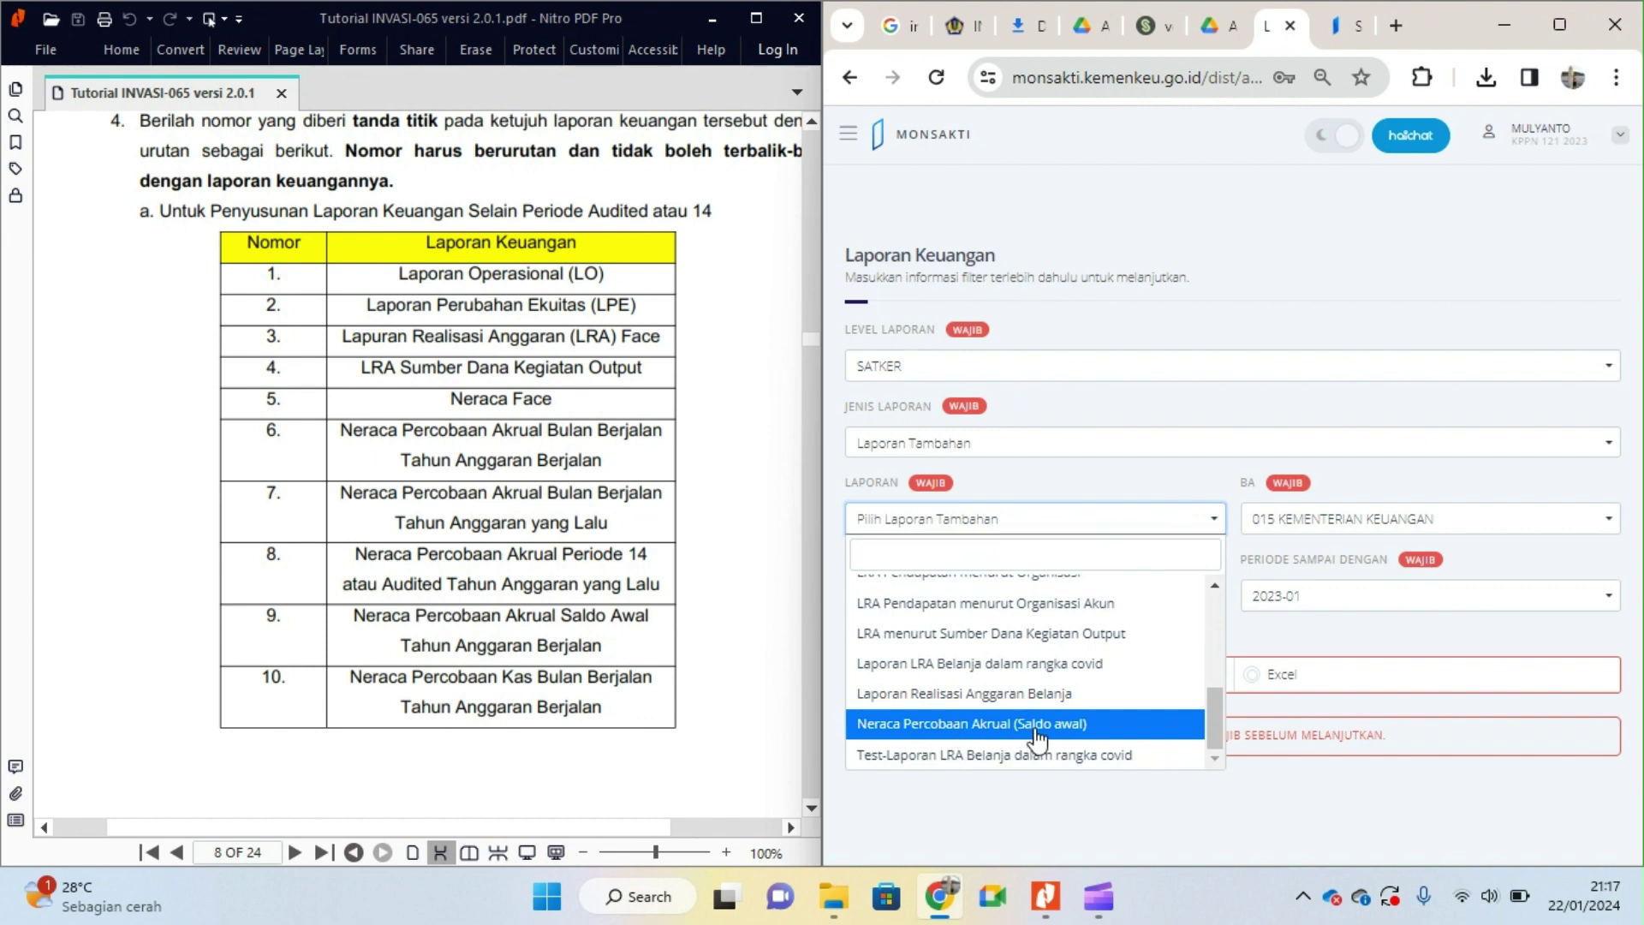
click(1256, 675)
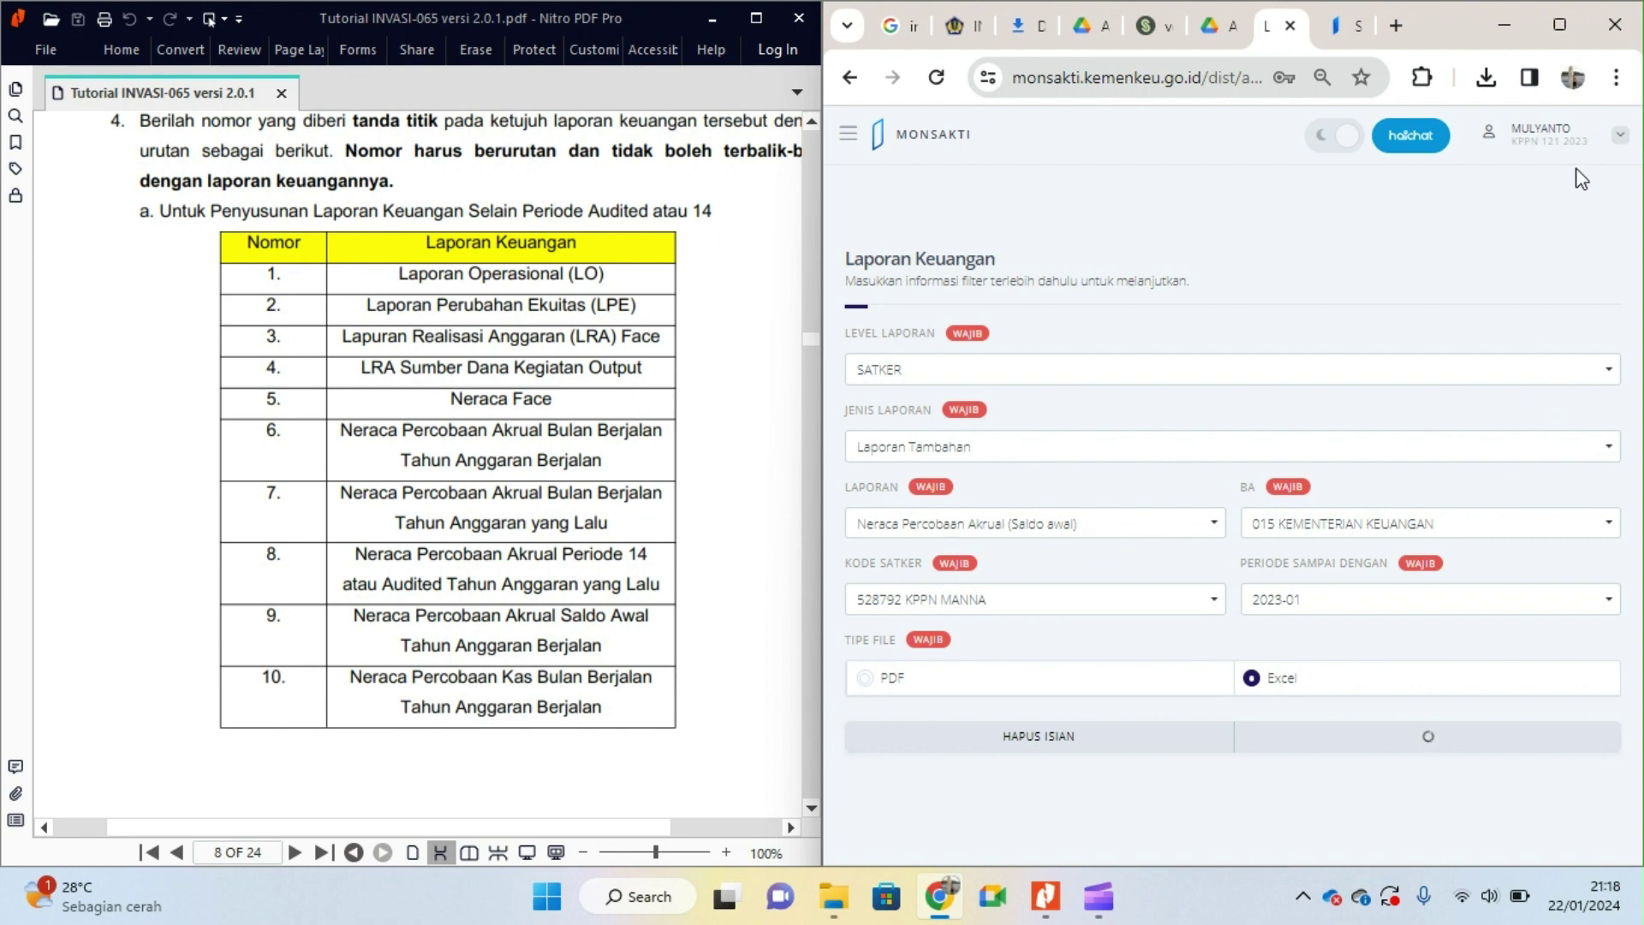
Step: Set the report type to Laporan Utama and the report to Neraca Percobaan Kas
click(1323, 601)
click(1040, 531)
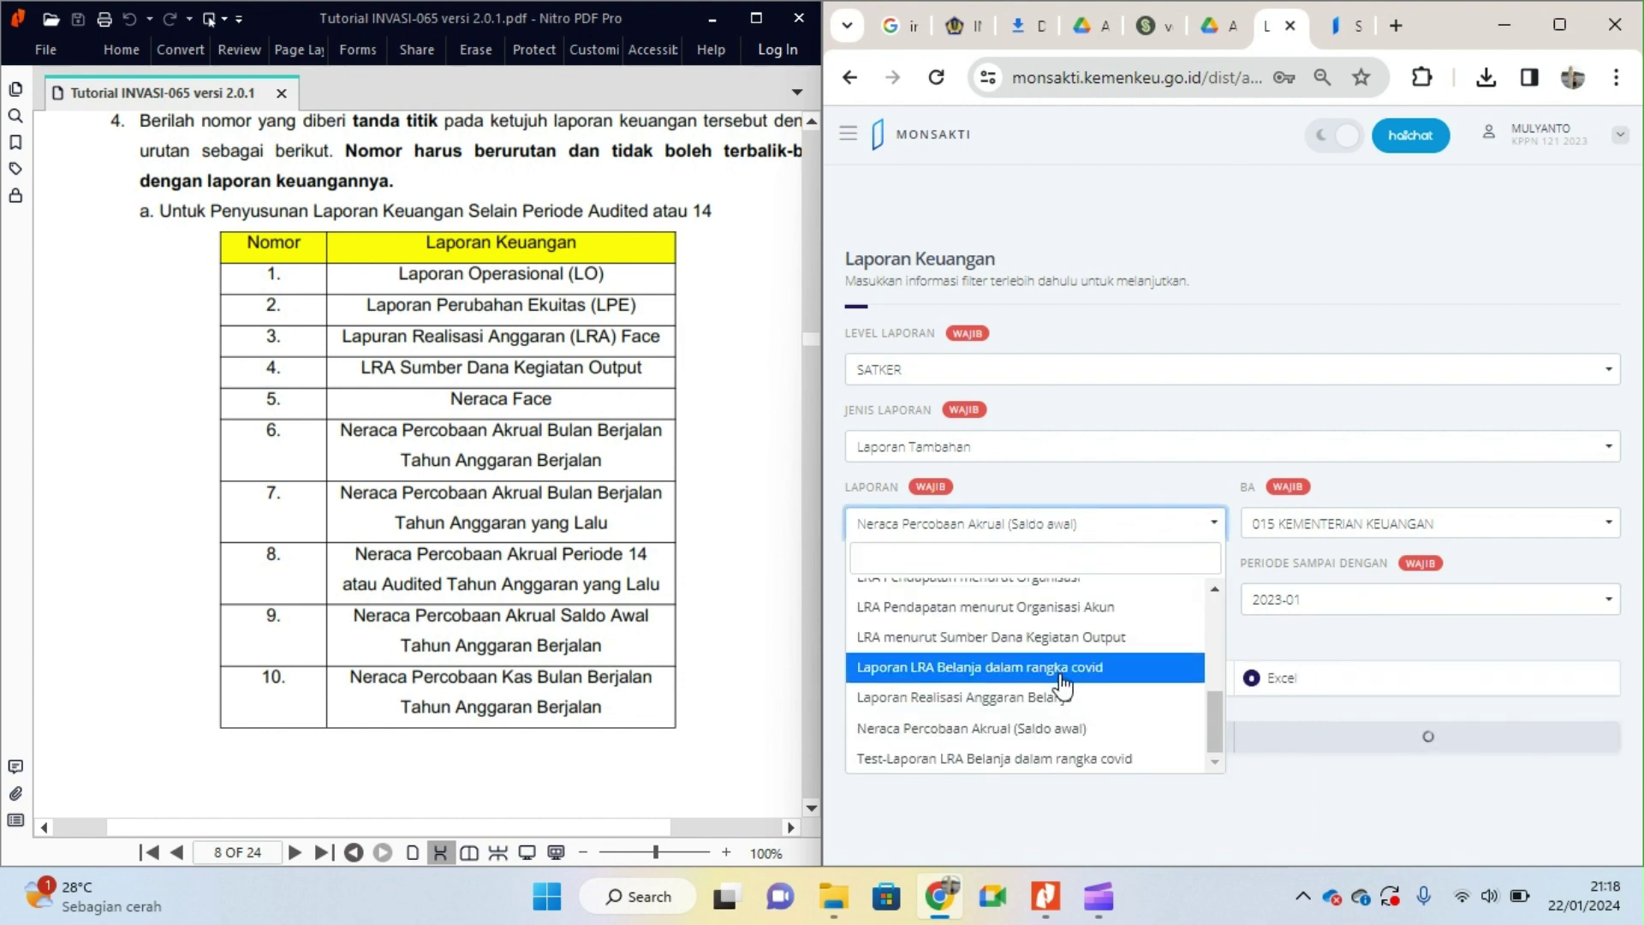
scroll(1045, 660, up, 10)
click(976, 448)
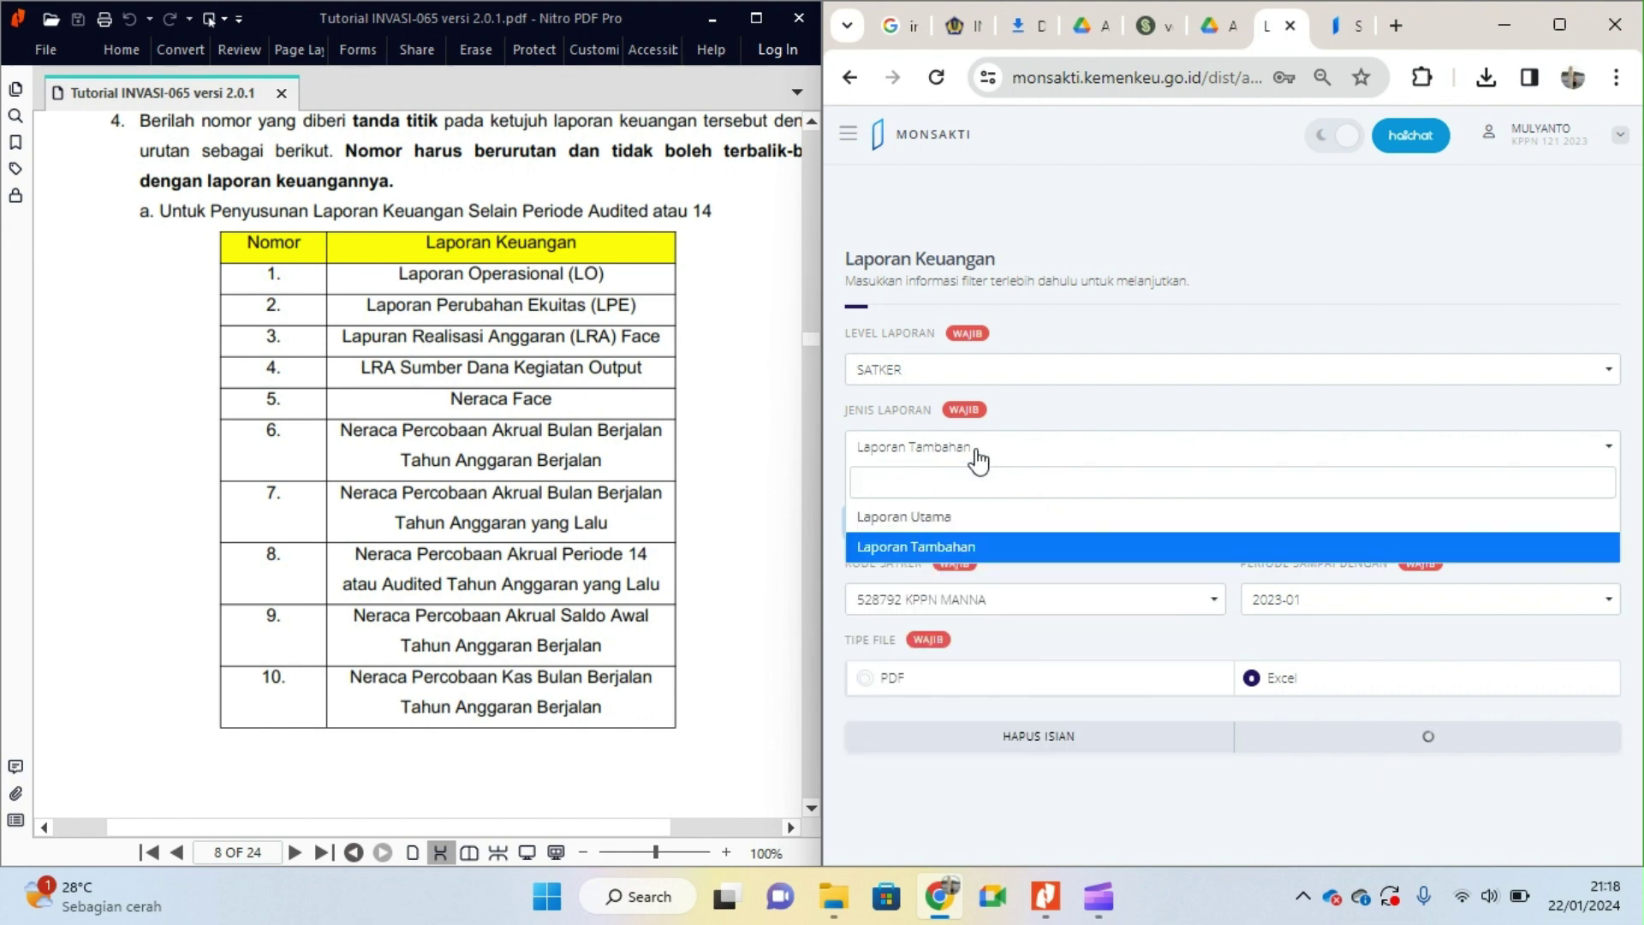
click(965, 515)
click(983, 525)
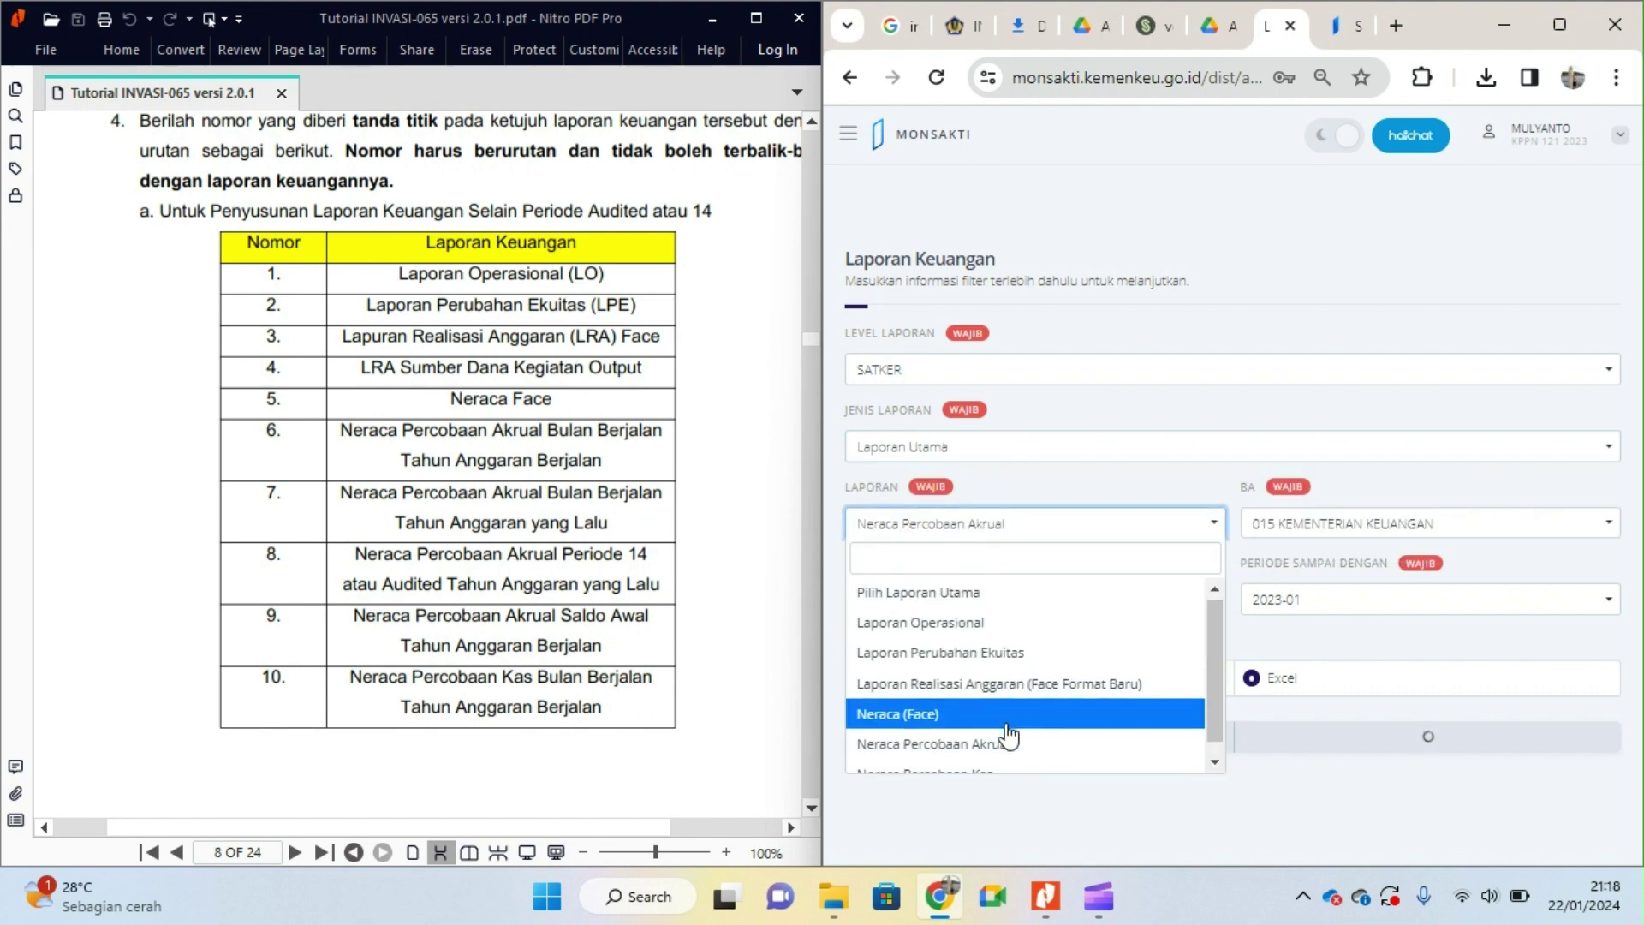
scroll(1008, 730, down, 1)
click(952, 766)
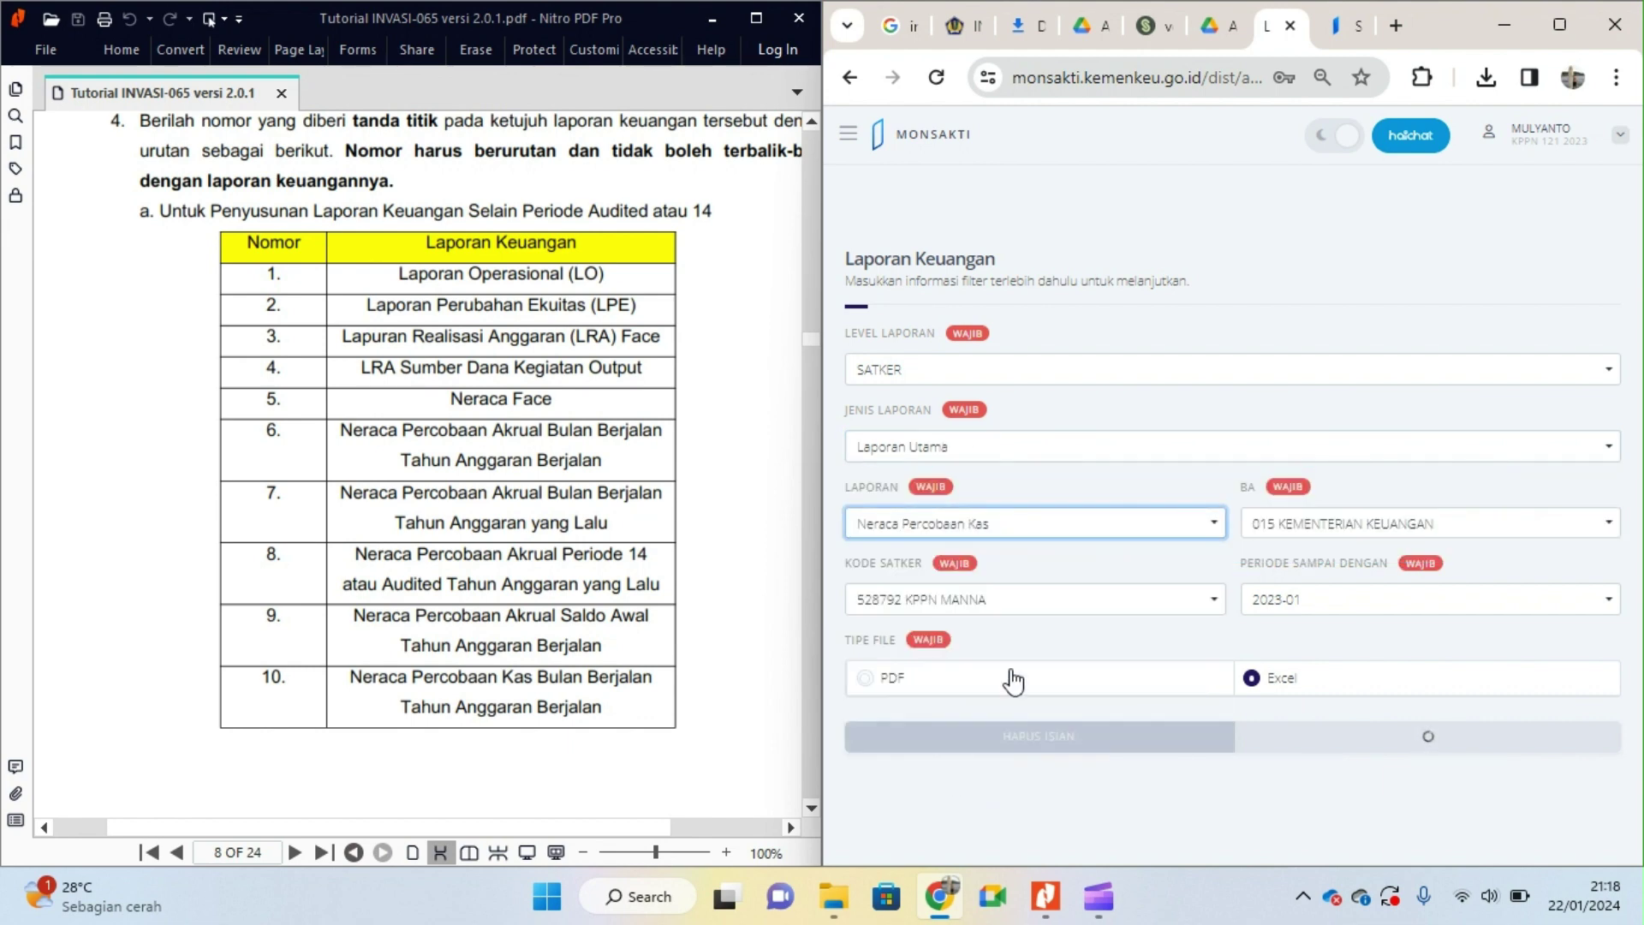
Step: Set the period to 2023-13 and submit the form to download the Neraca Percobaan Kas report as Excel
click(1337, 604)
scroll(1348, 788, down, 3)
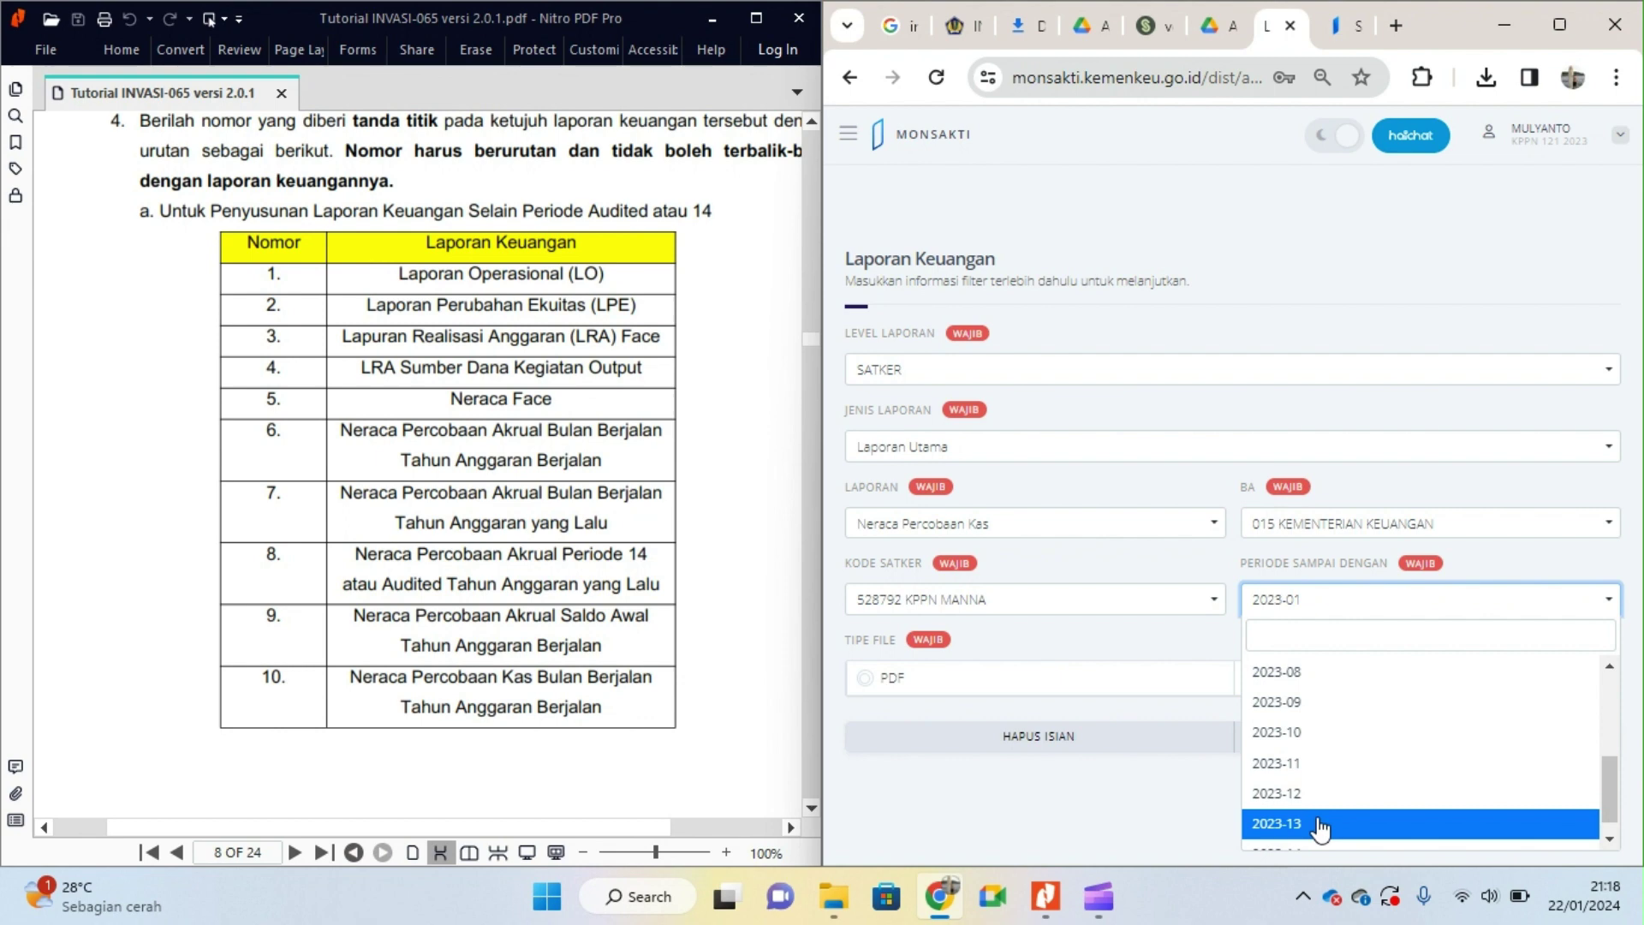
click(1319, 825)
click(1411, 746)
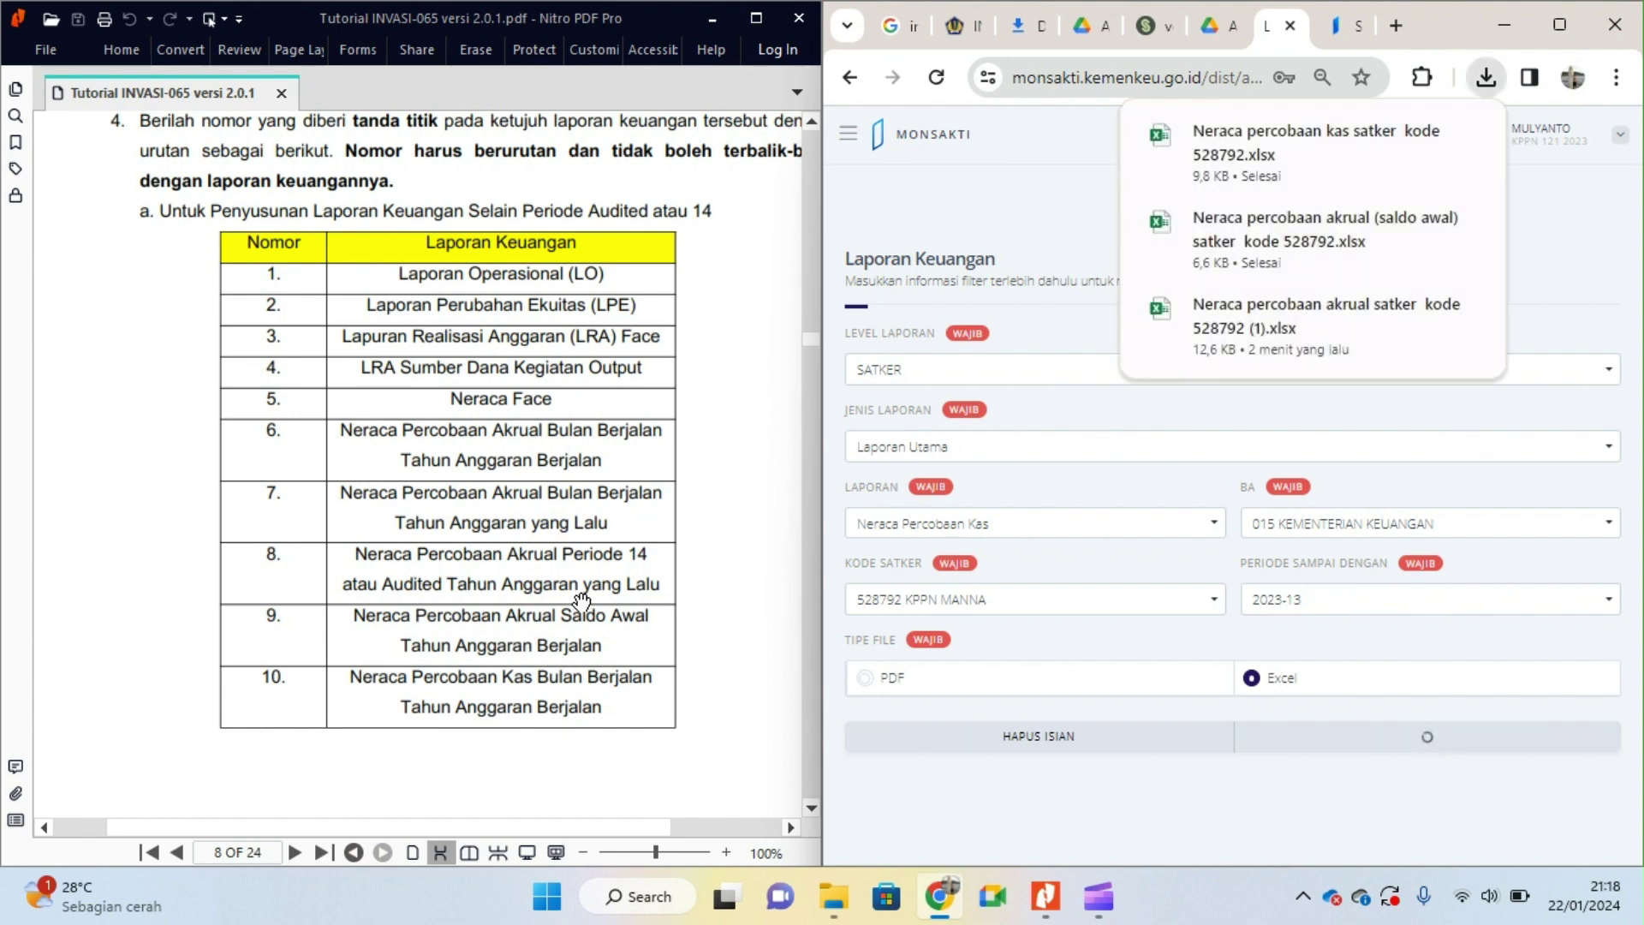
Step: Check item 11 in the tutorial's report list, and switch Monsakti to T.A. 2022 with the Laporan Keuangan form open
scroll(571, 600, down, 6)
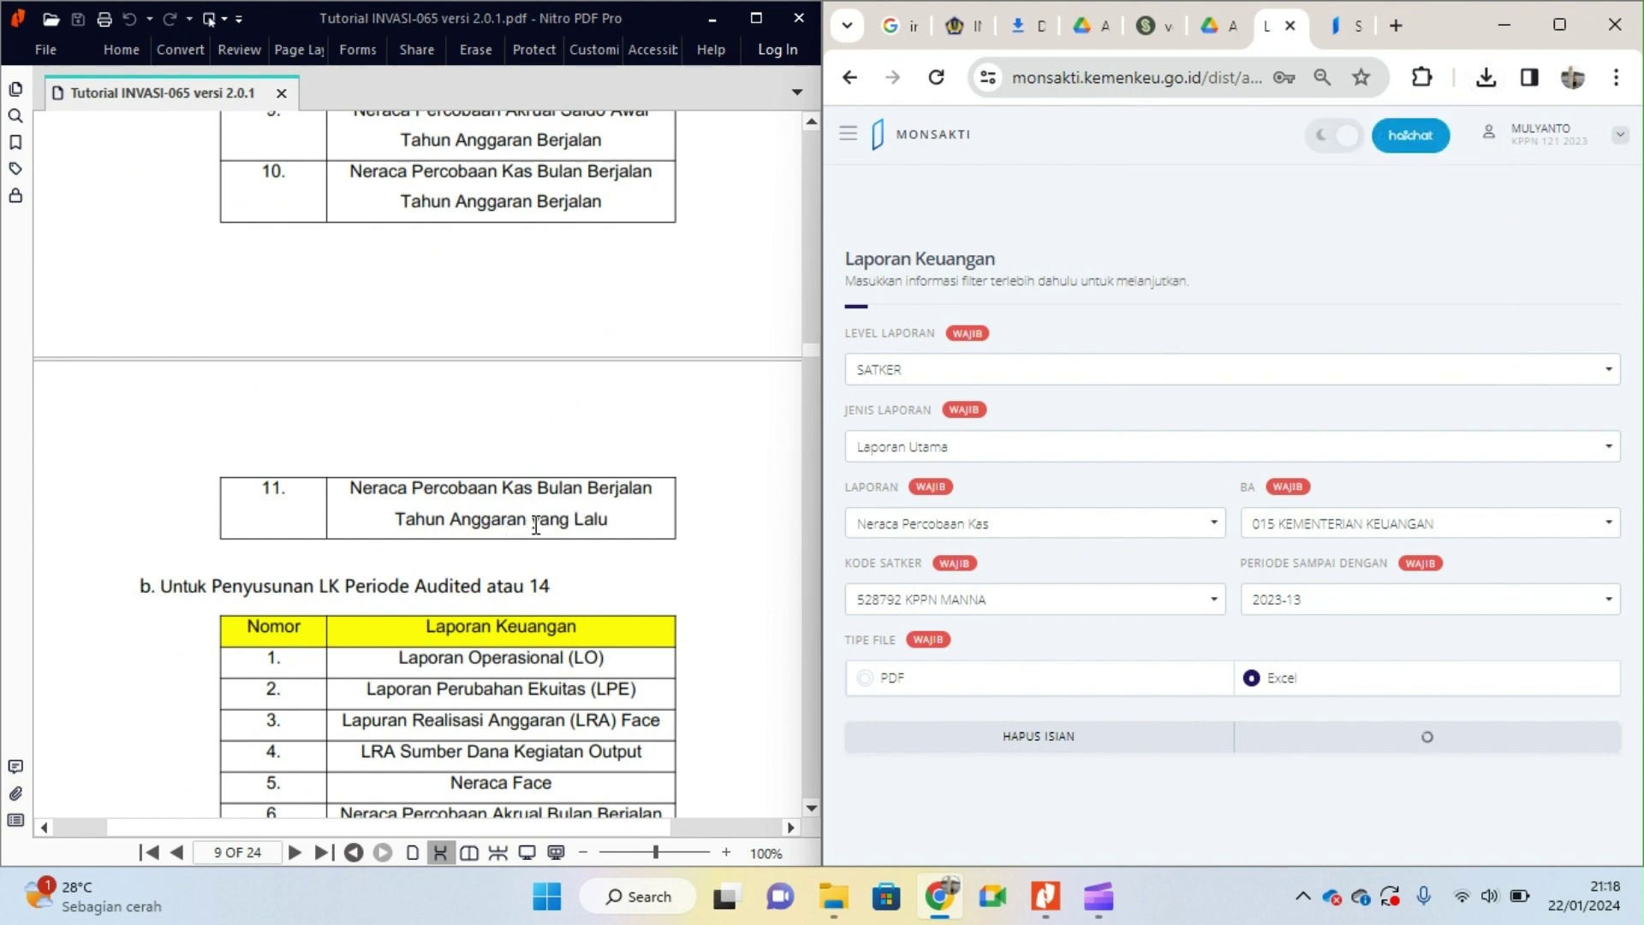
click(1617, 137)
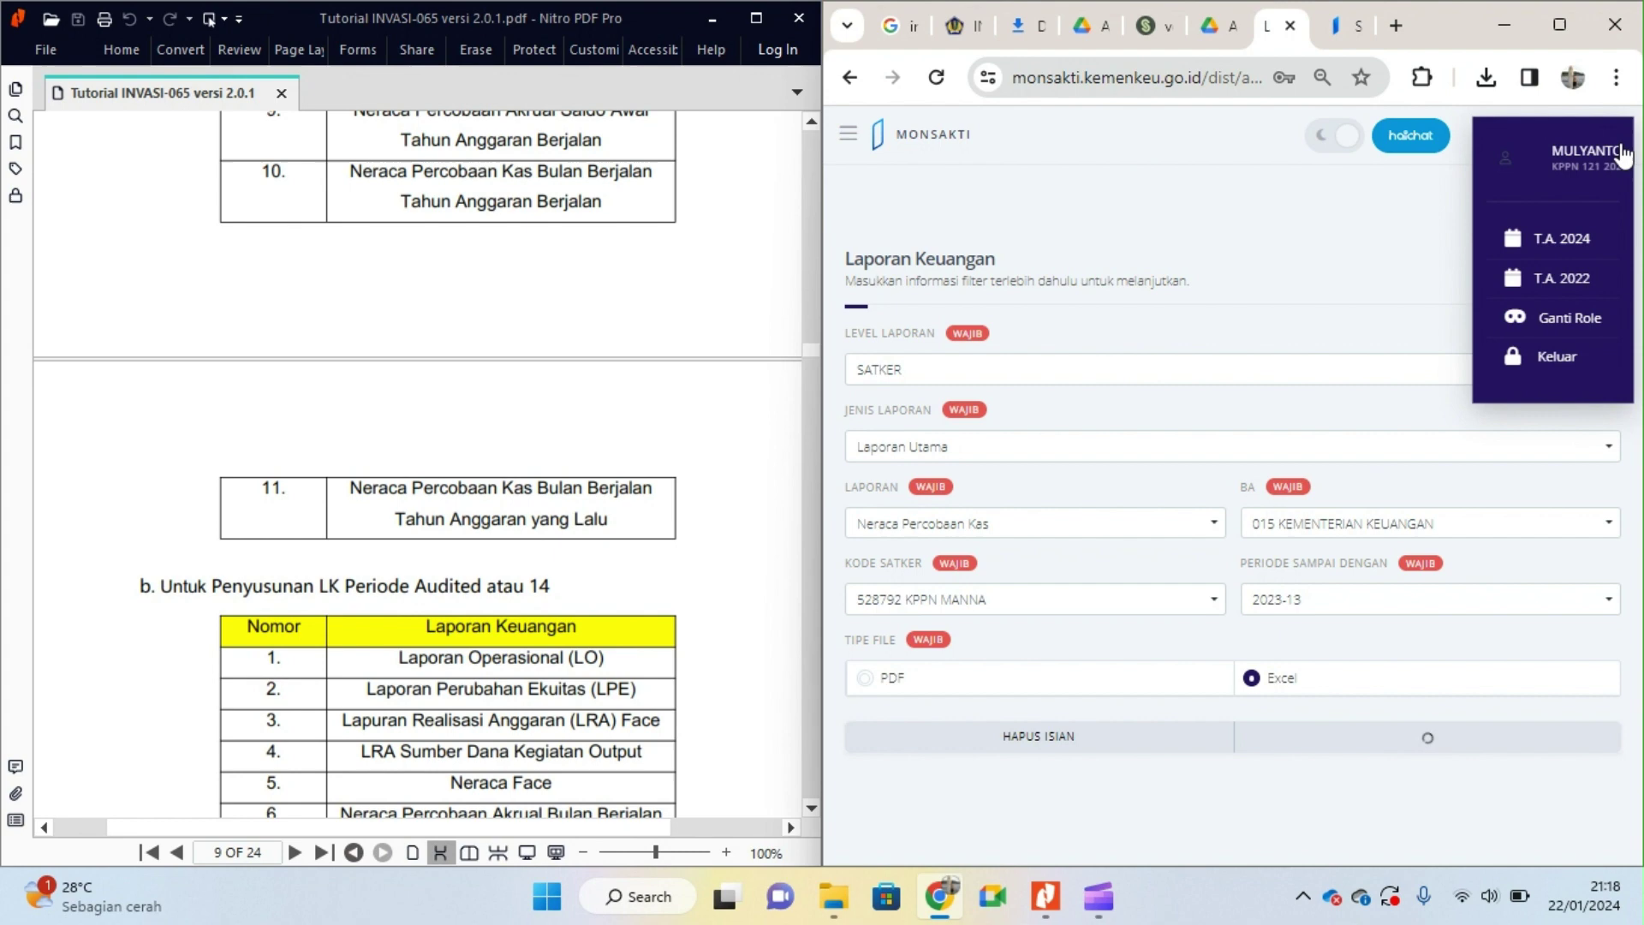
click(1565, 278)
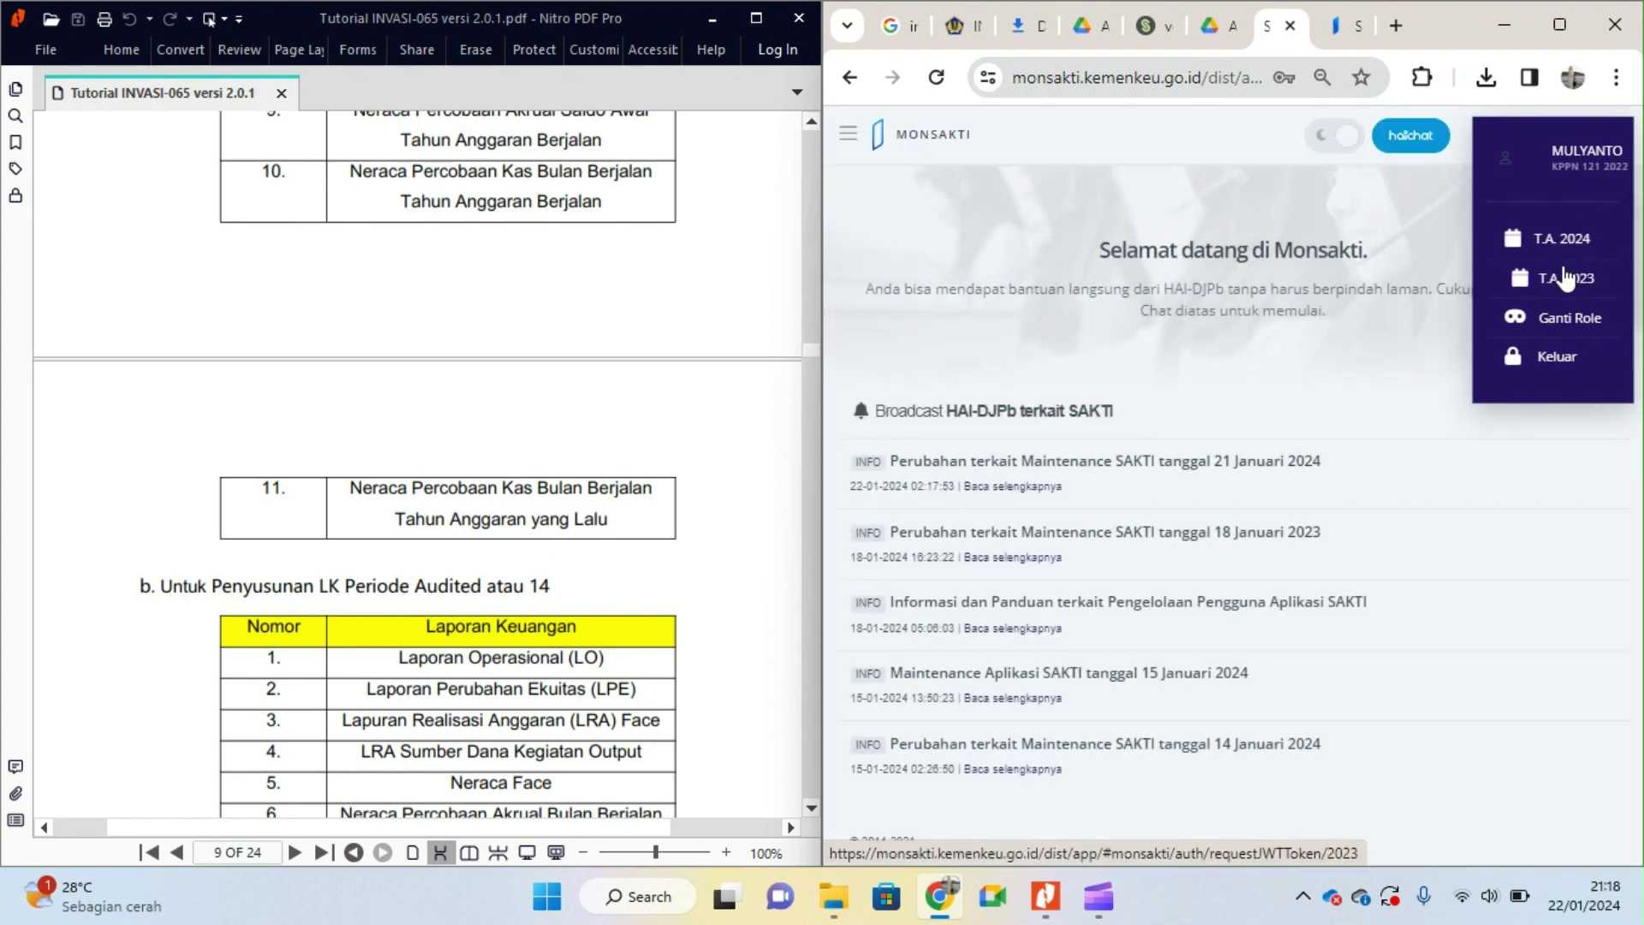
click(848, 133)
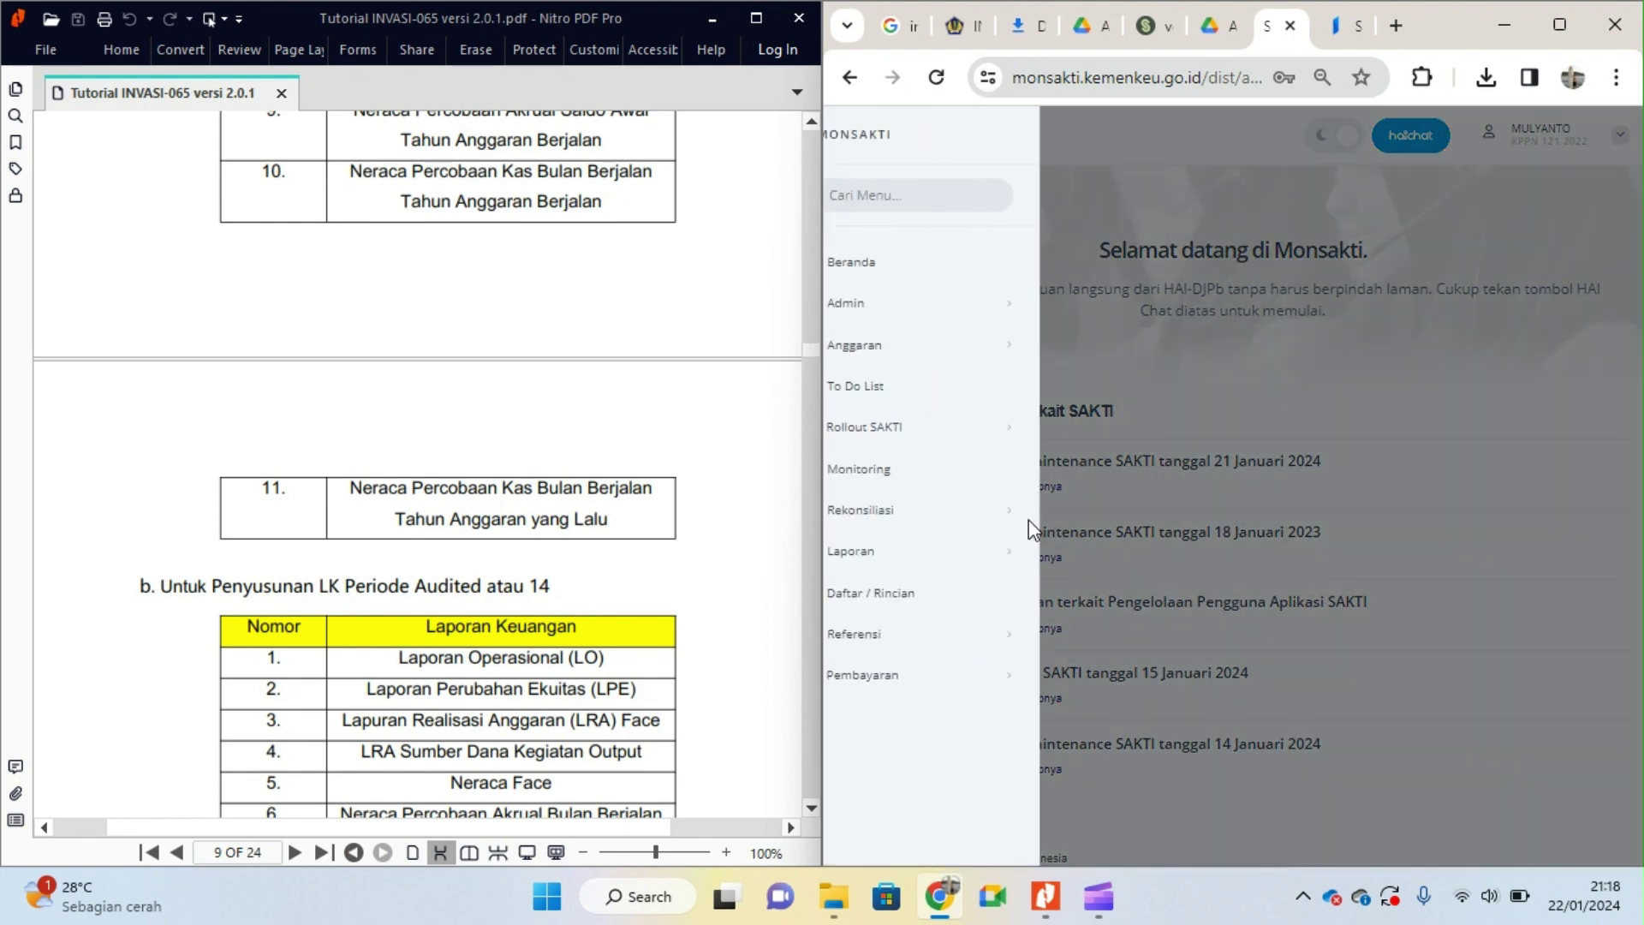
mouse_move(906, 558)
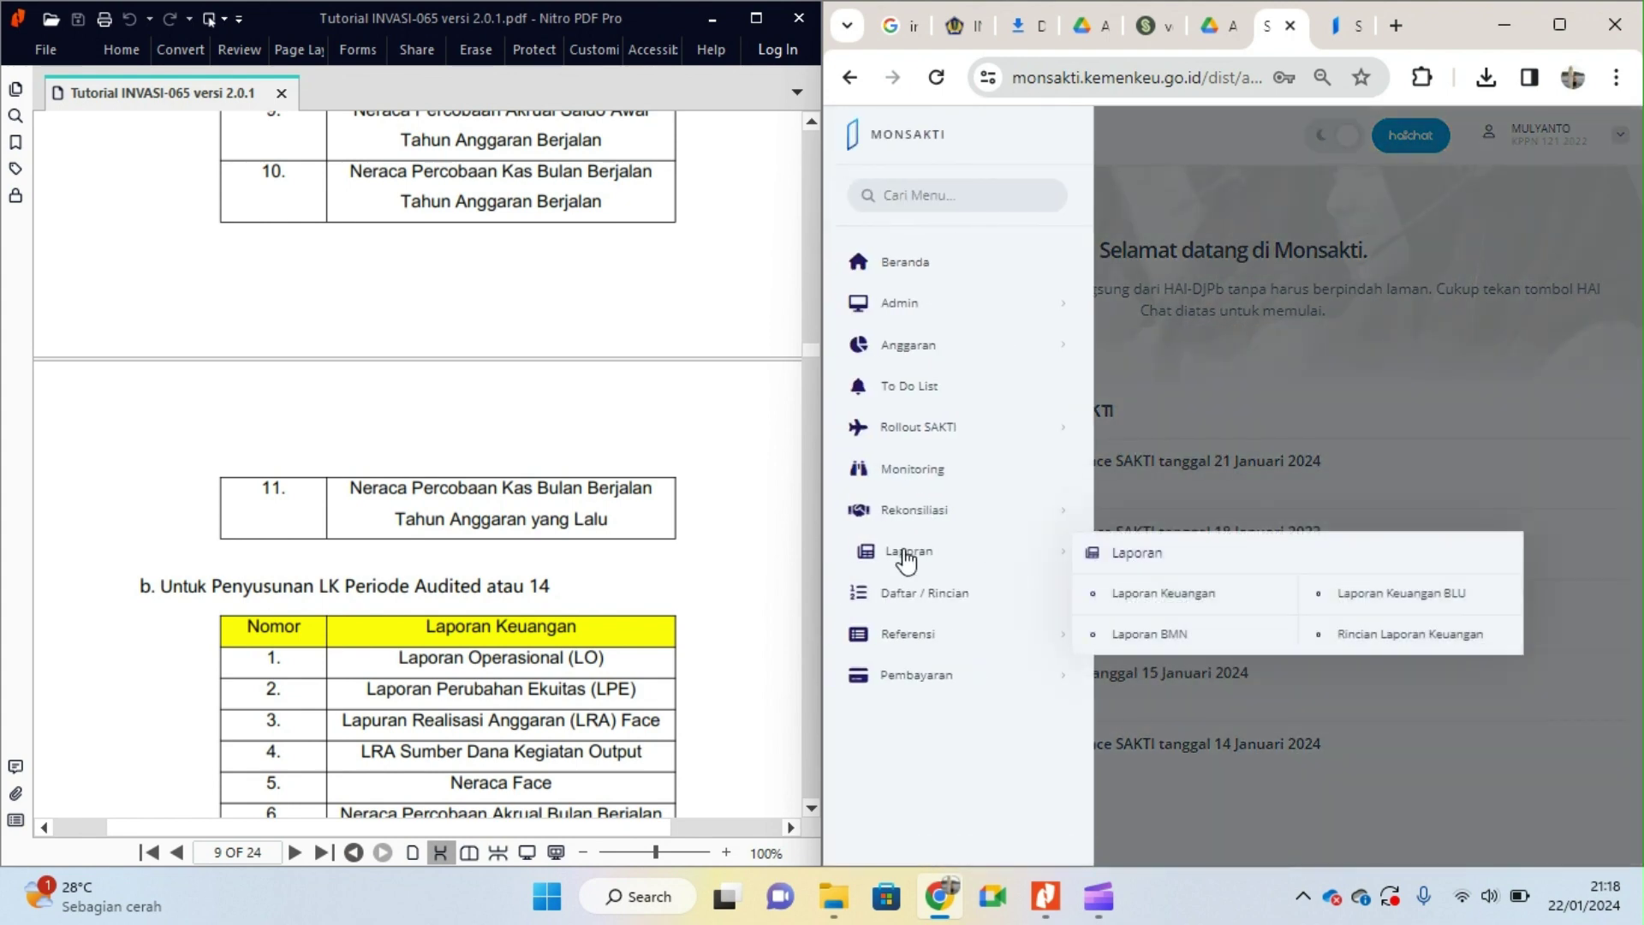
click(1153, 589)
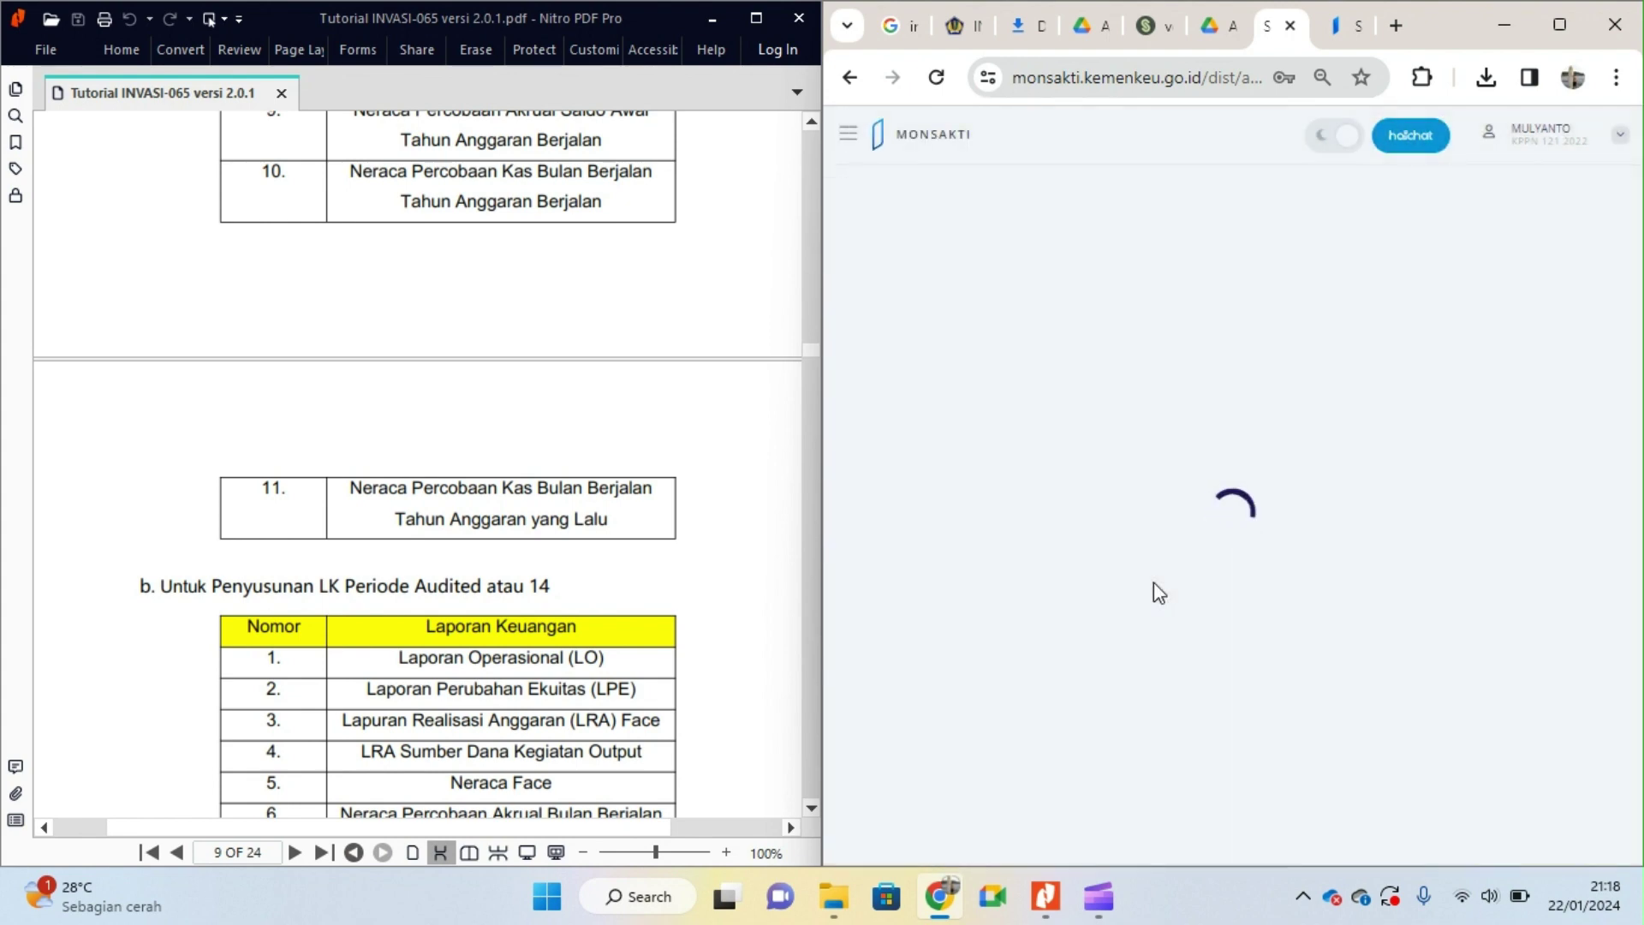
Step: Set the report level to SATKER, the type to Laporan Utama and the report to Neraca Percobaan Kas
click(955, 375)
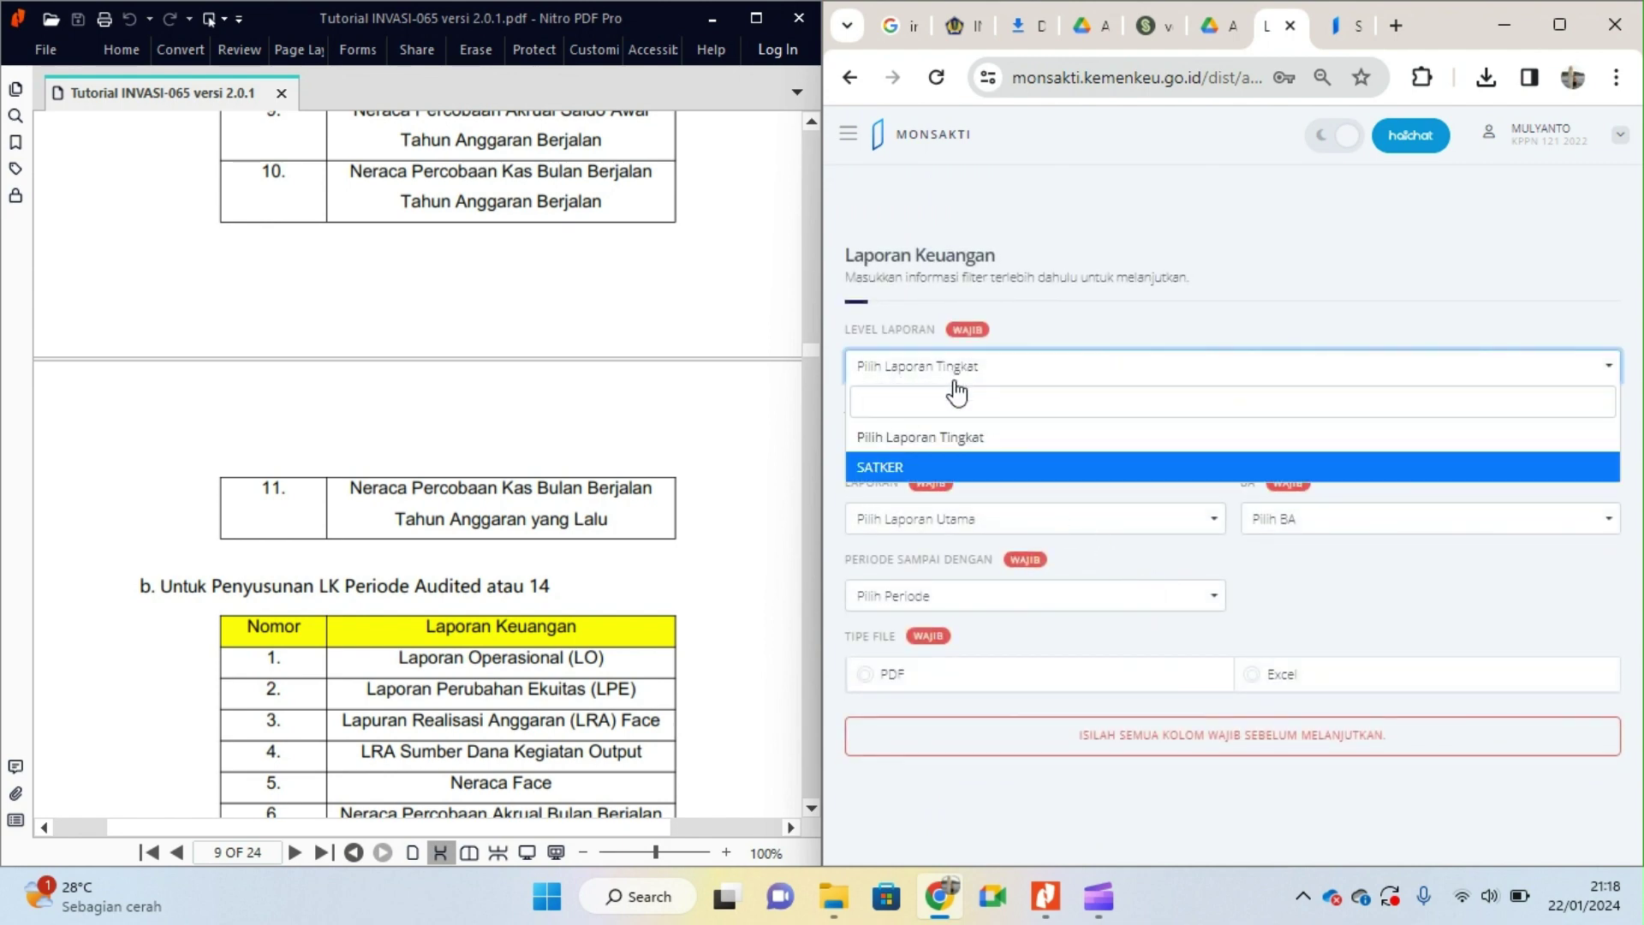
click(933, 467)
click(967, 445)
click(959, 514)
click(968, 524)
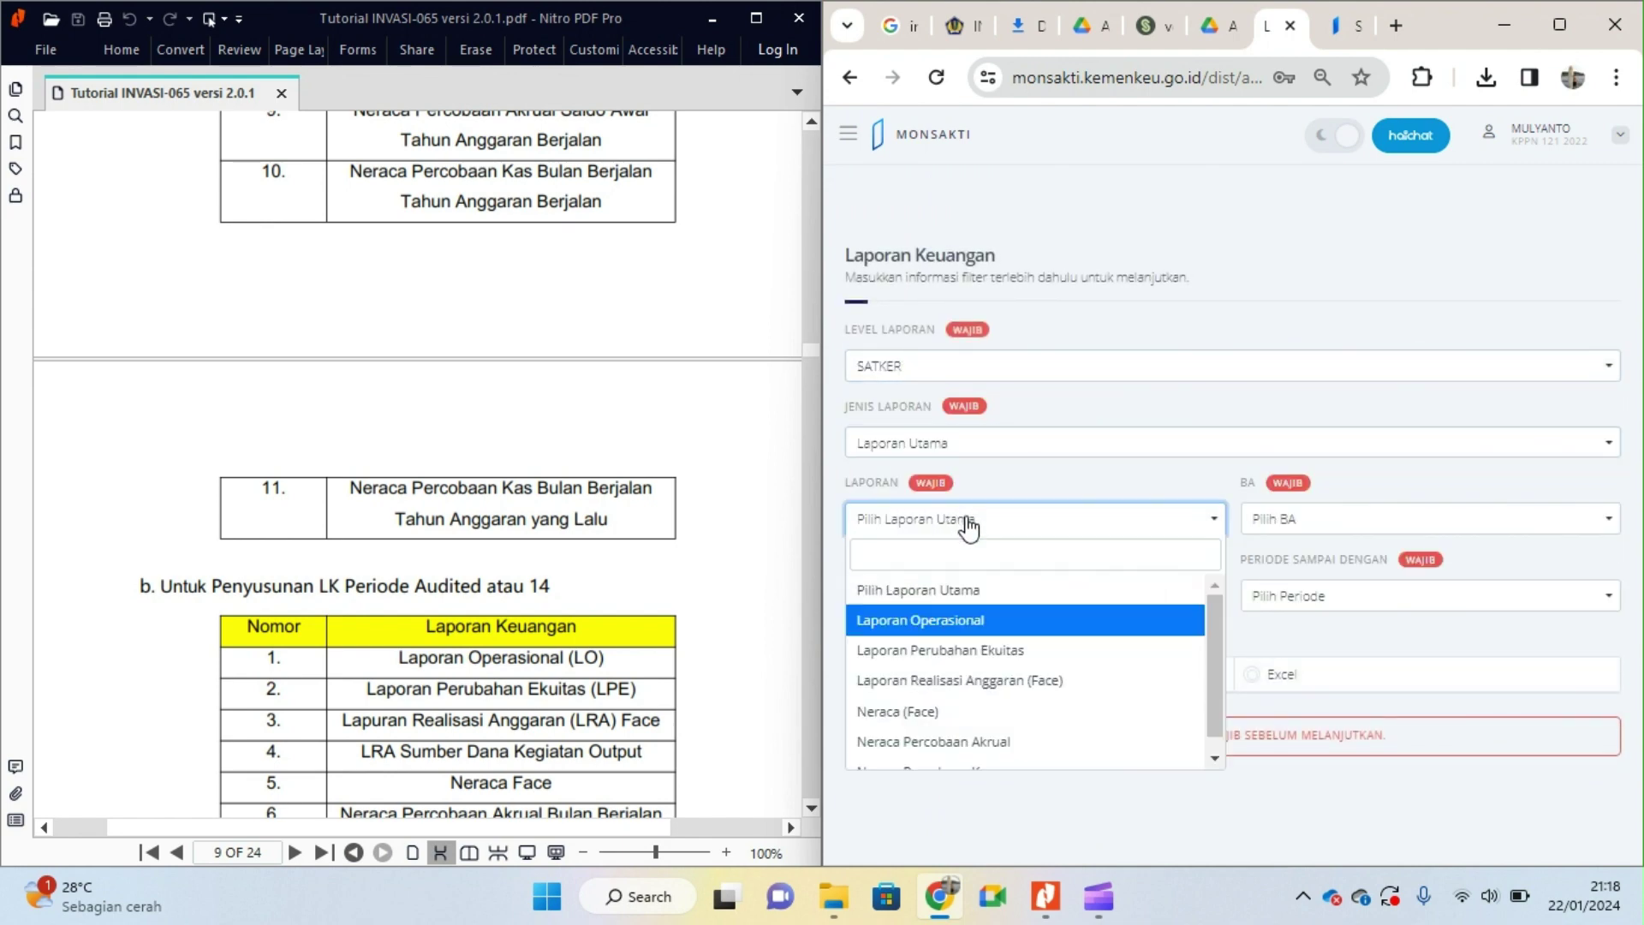
scroll(974, 736, down, 1)
click(971, 754)
Step: Set BA to 015 KEMENTERIAN KEUANGAN and Kode Satker to 528792 KPPN MANNA
click(1286, 522)
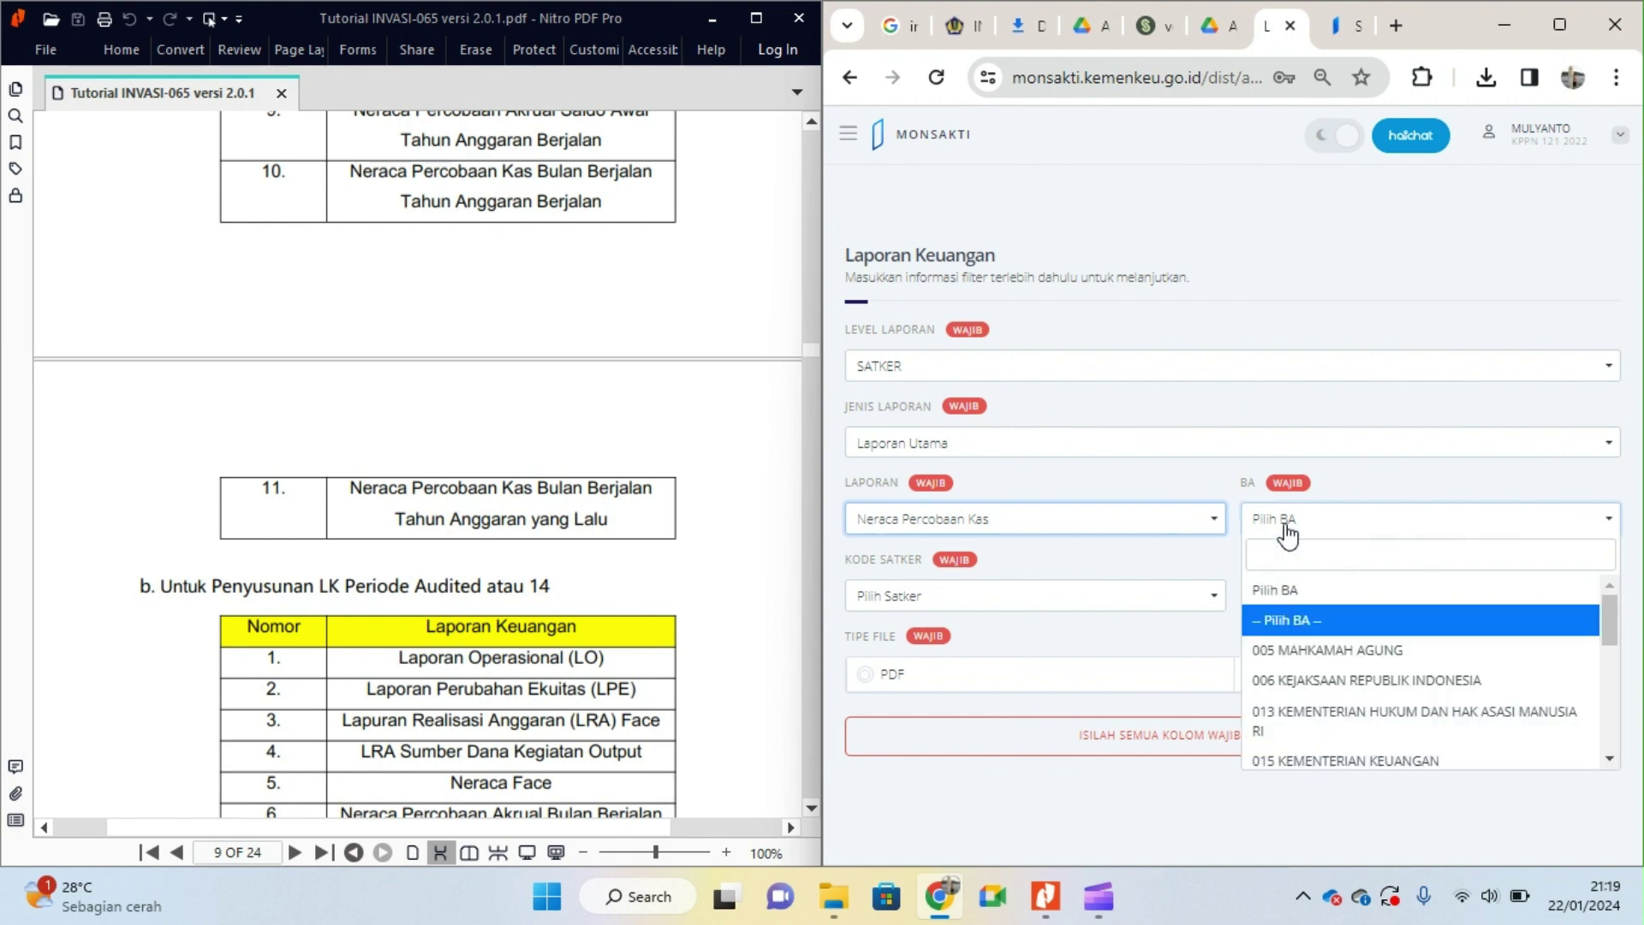
scroll(1292, 650, down, 2)
click(1295, 650)
click(1008, 599)
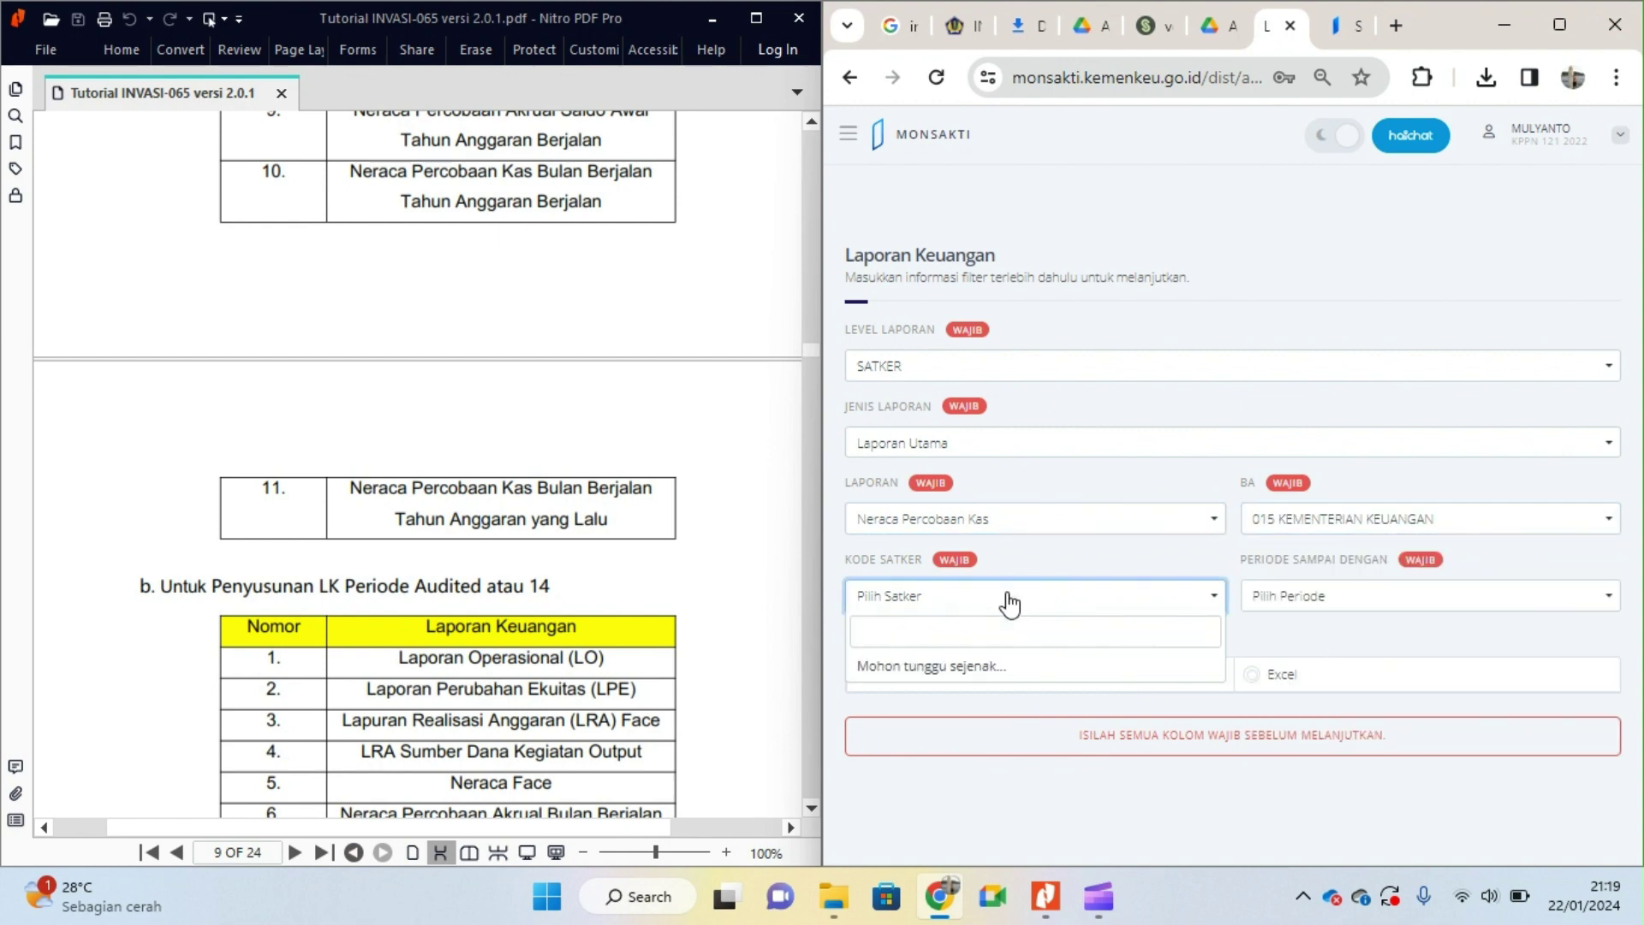
click(977, 601)
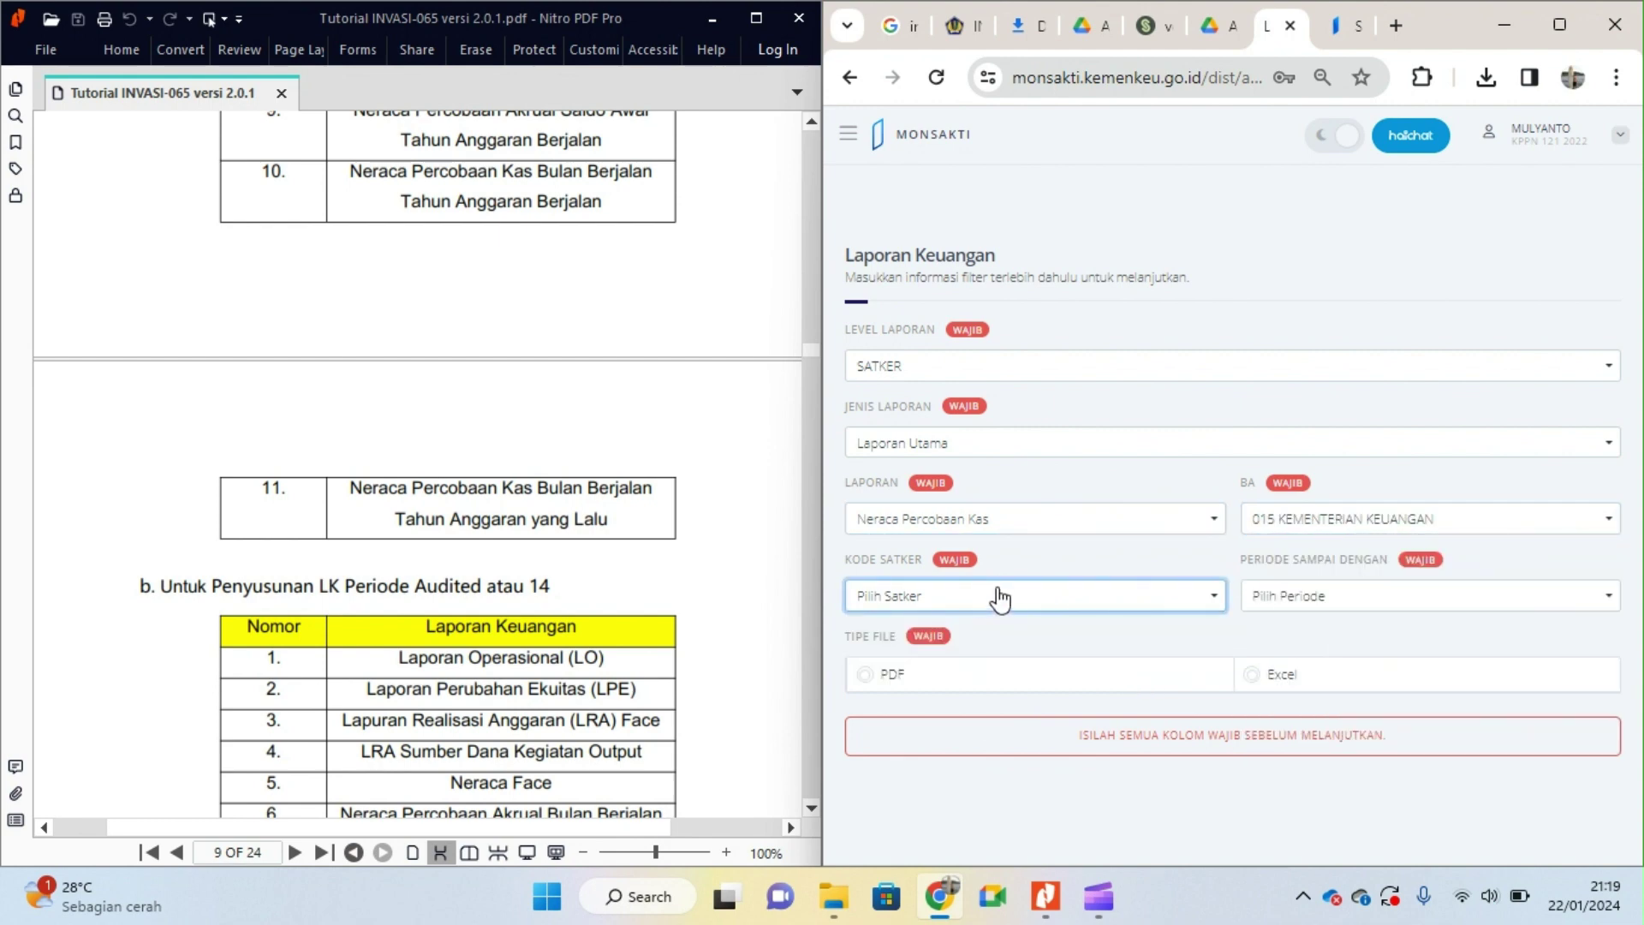
click(1071, 602)
click(973, 723)
Step: Set the period to 2022-13 with Excel as the file type, and submit the form to download the report
click(1346, 602)
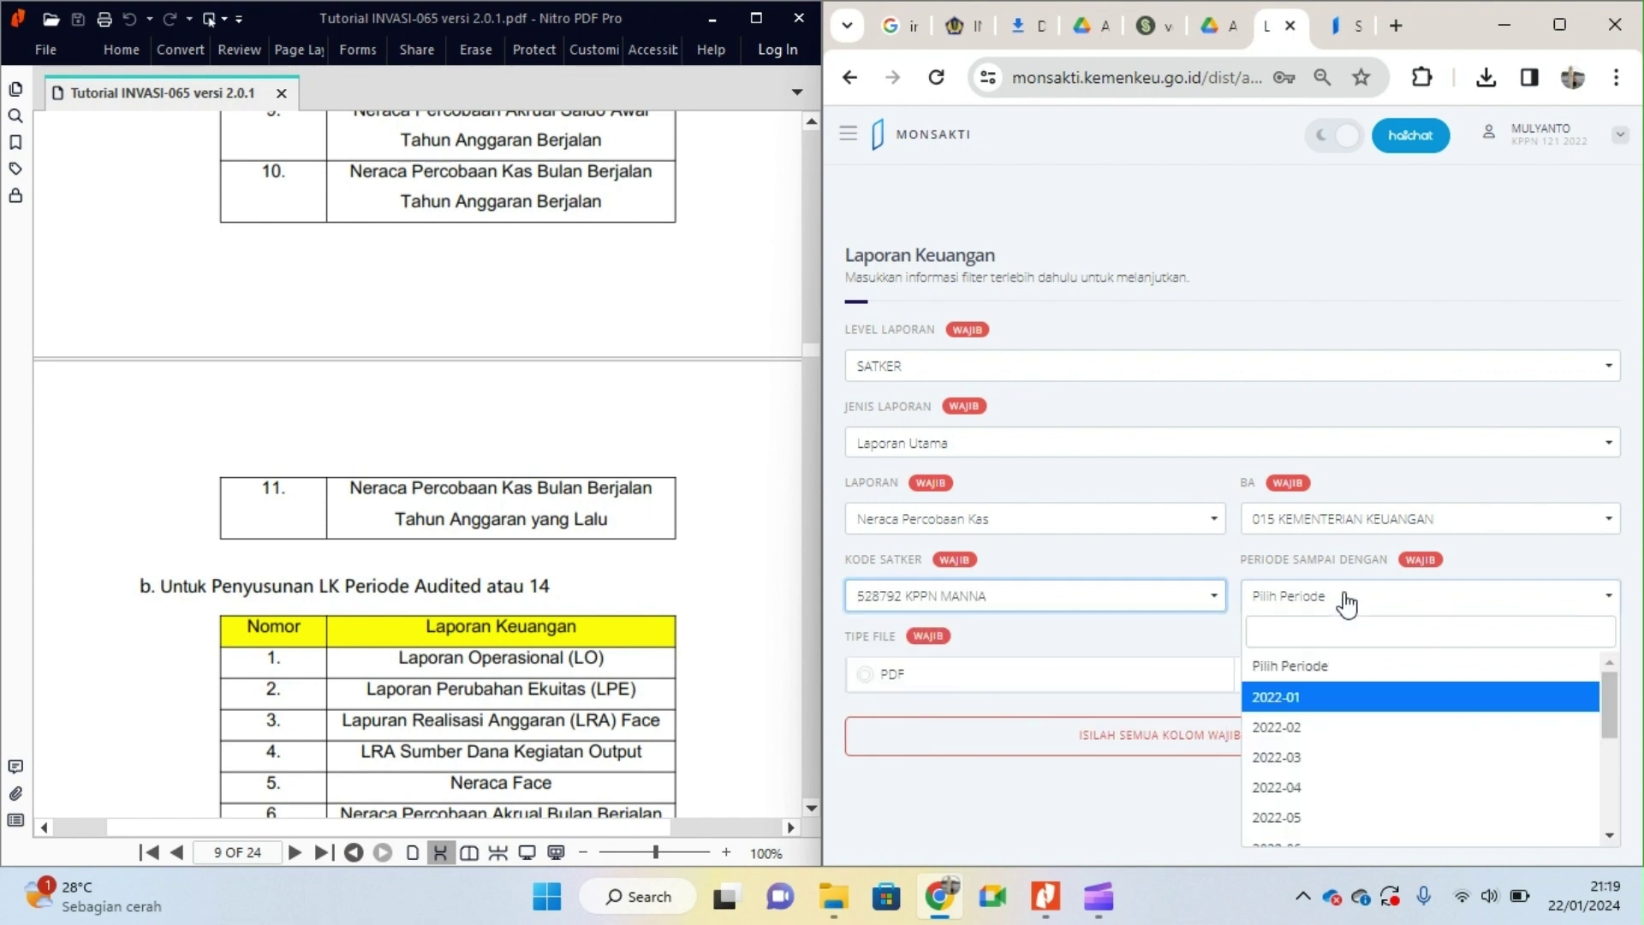
scroll(1361, 753, down, 4)
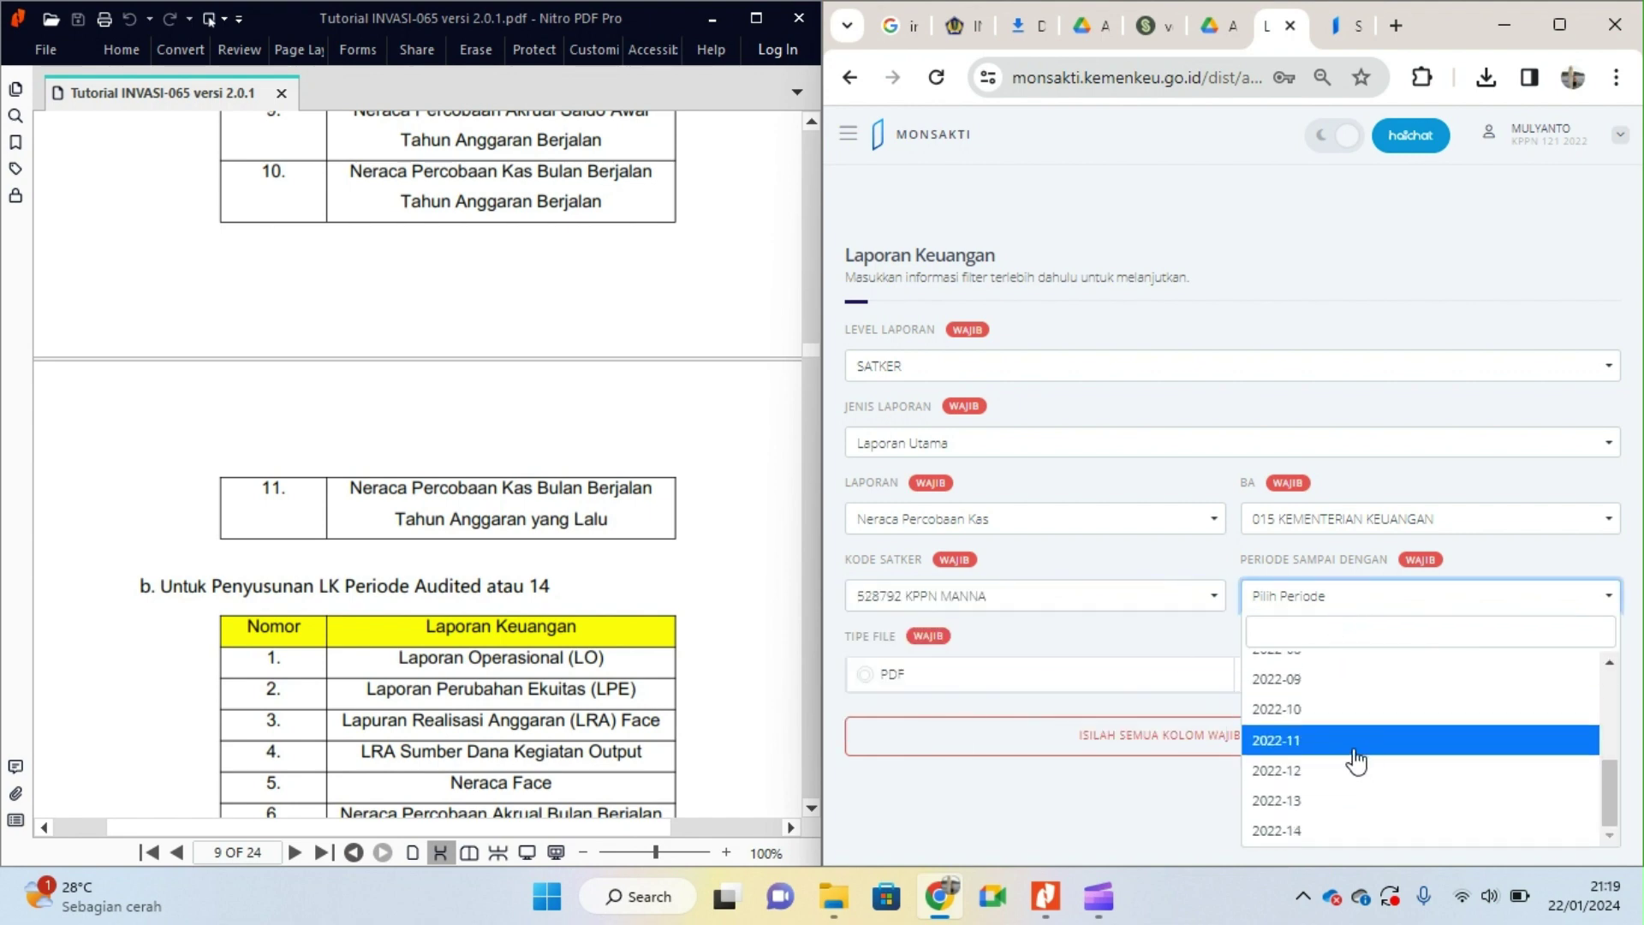
click(1313, 796)
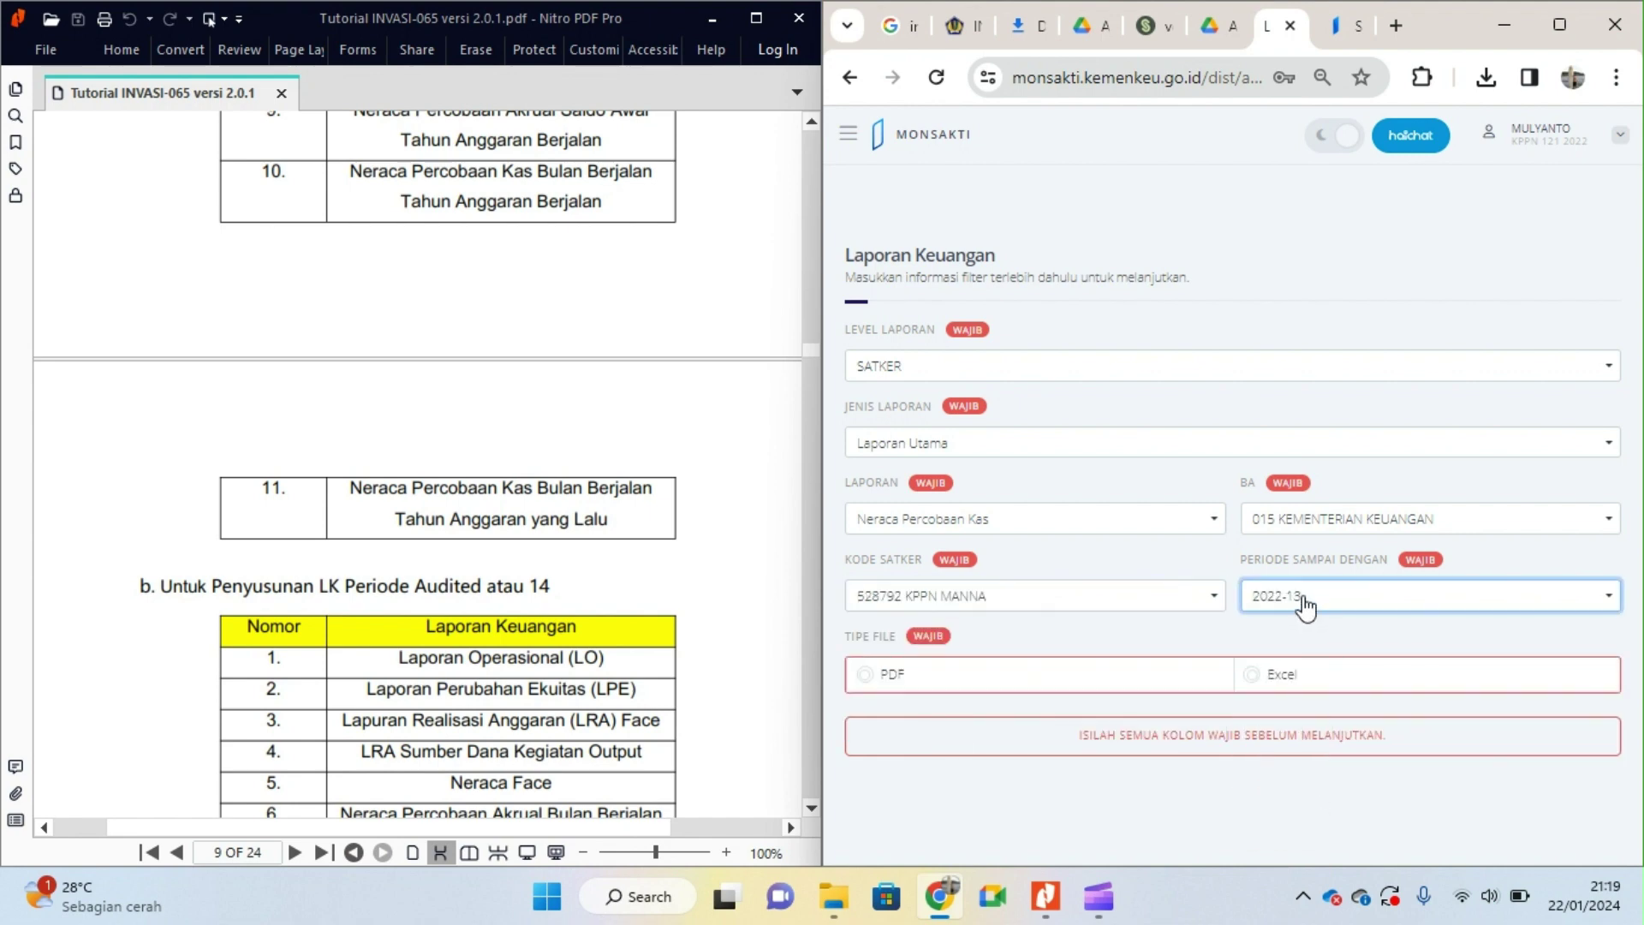
click(1251, 678)
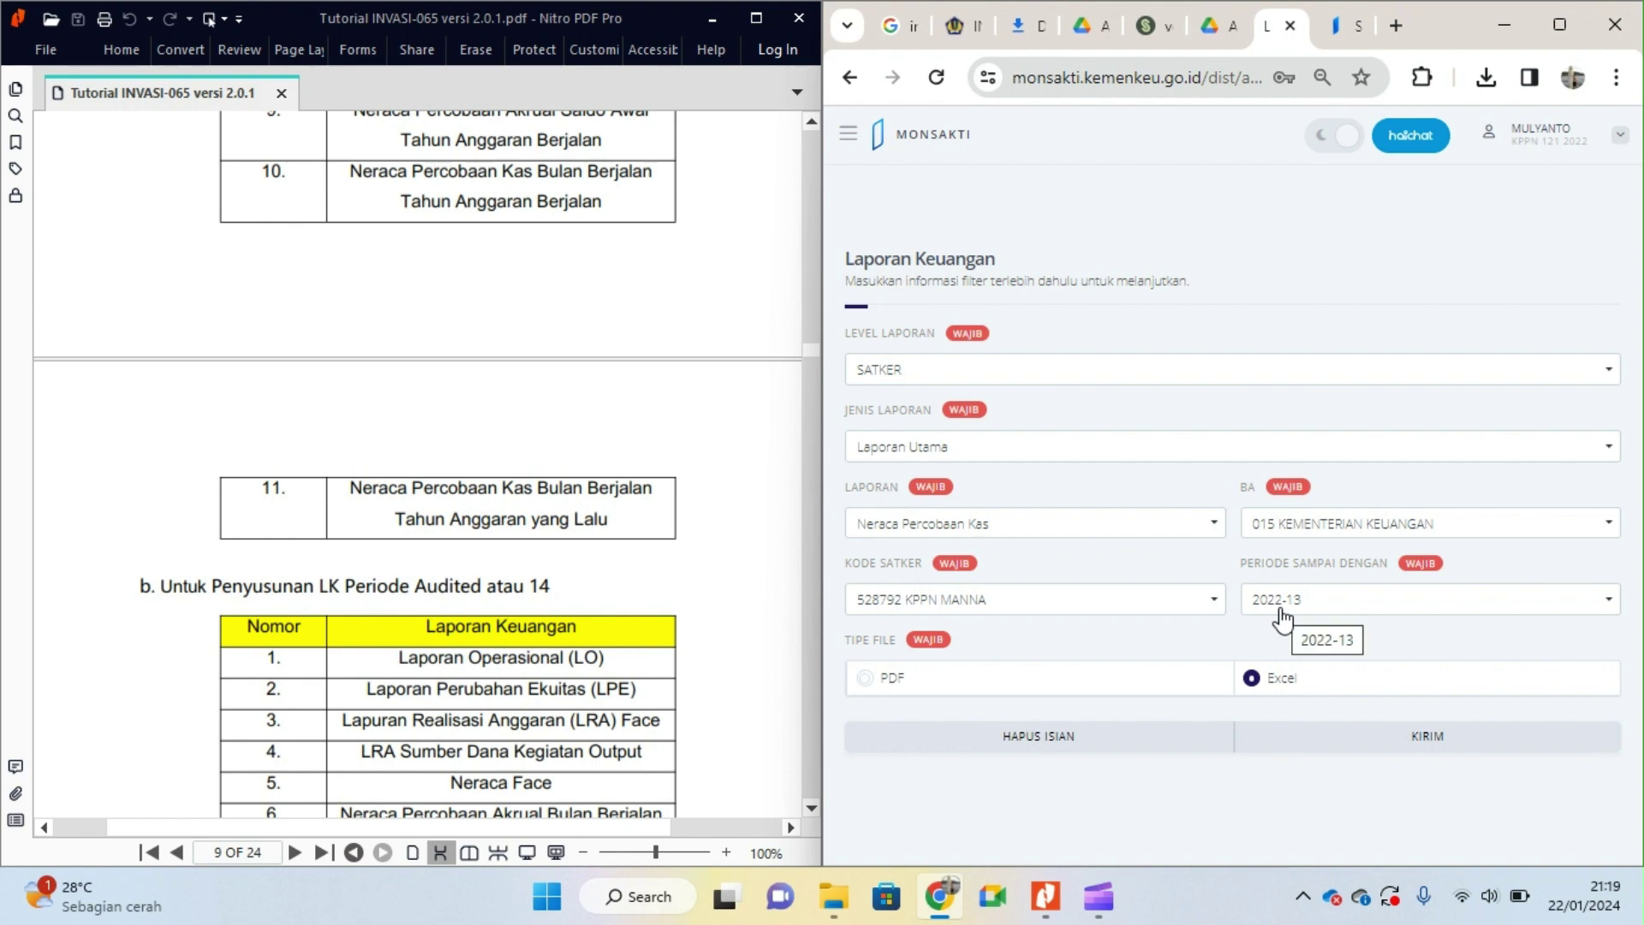
click(1422, 743)
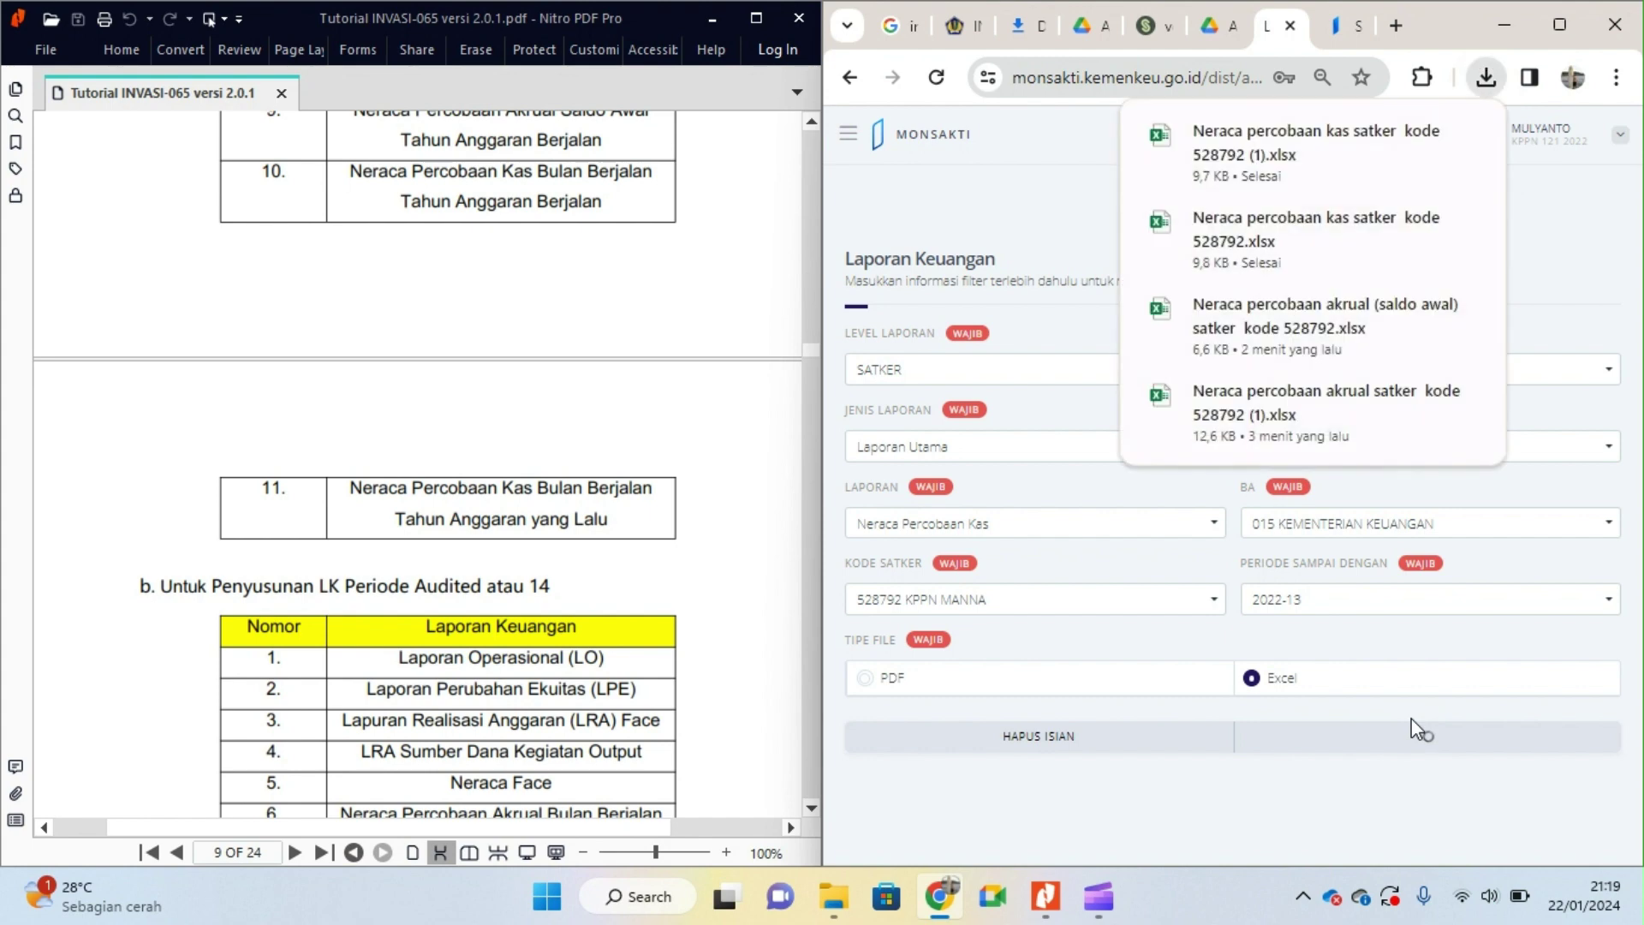
Step: Show the newest download in its folder and rename it "Neraca percobaan kas satker 13 2022 kode 528792 (1)"
click(1421, 135)
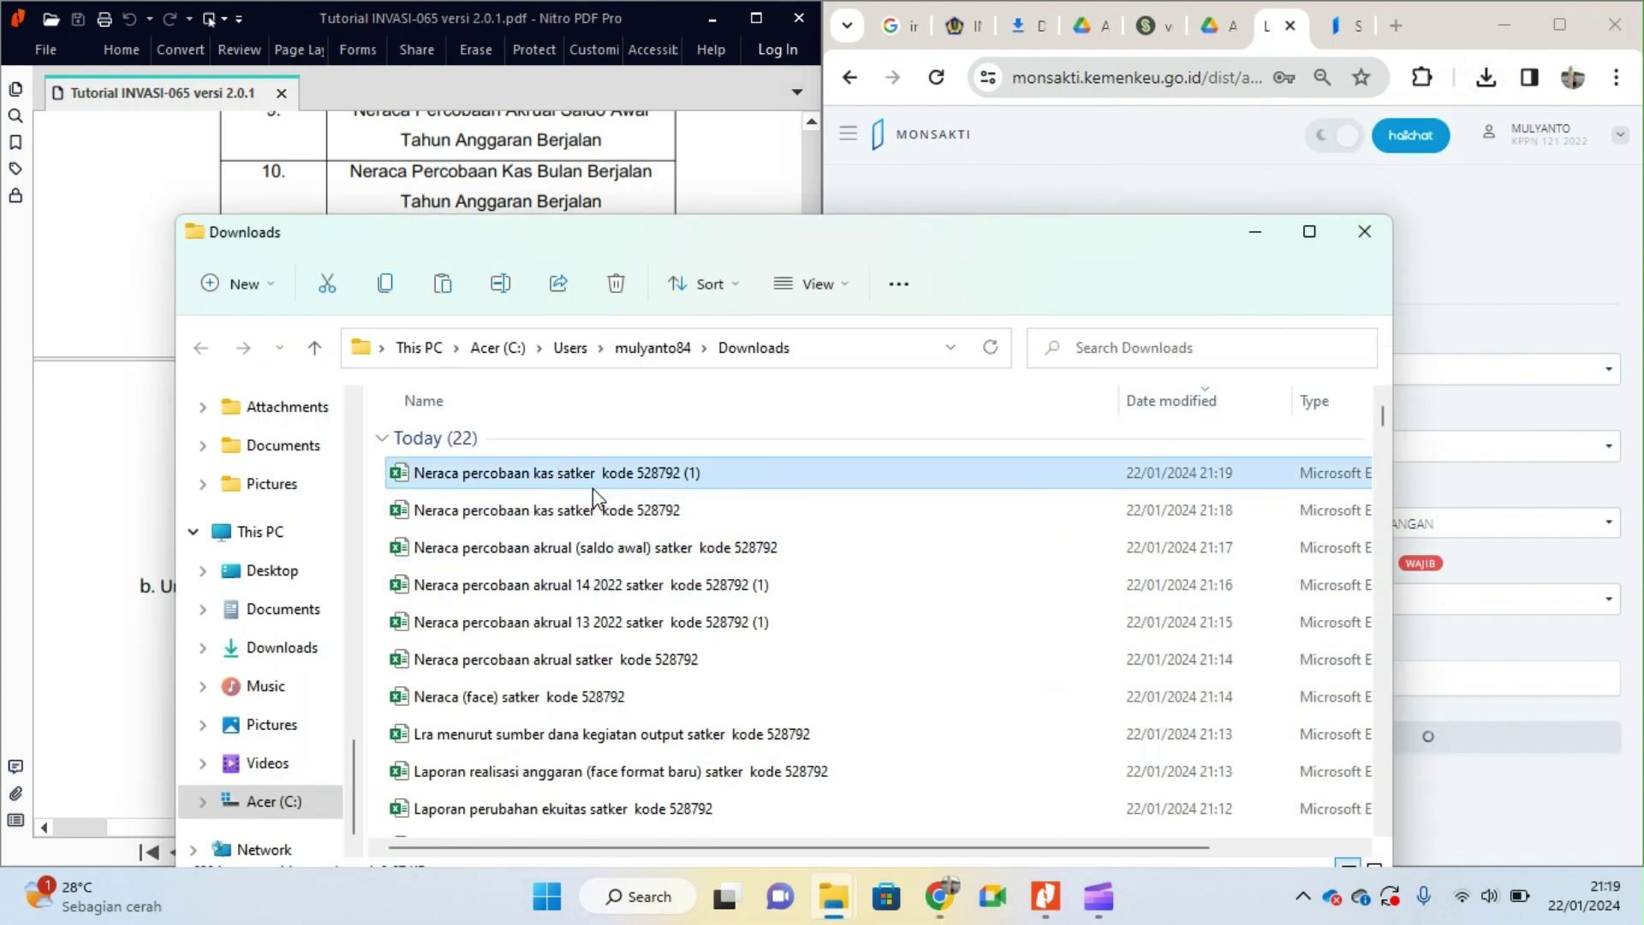
click(592, 486)
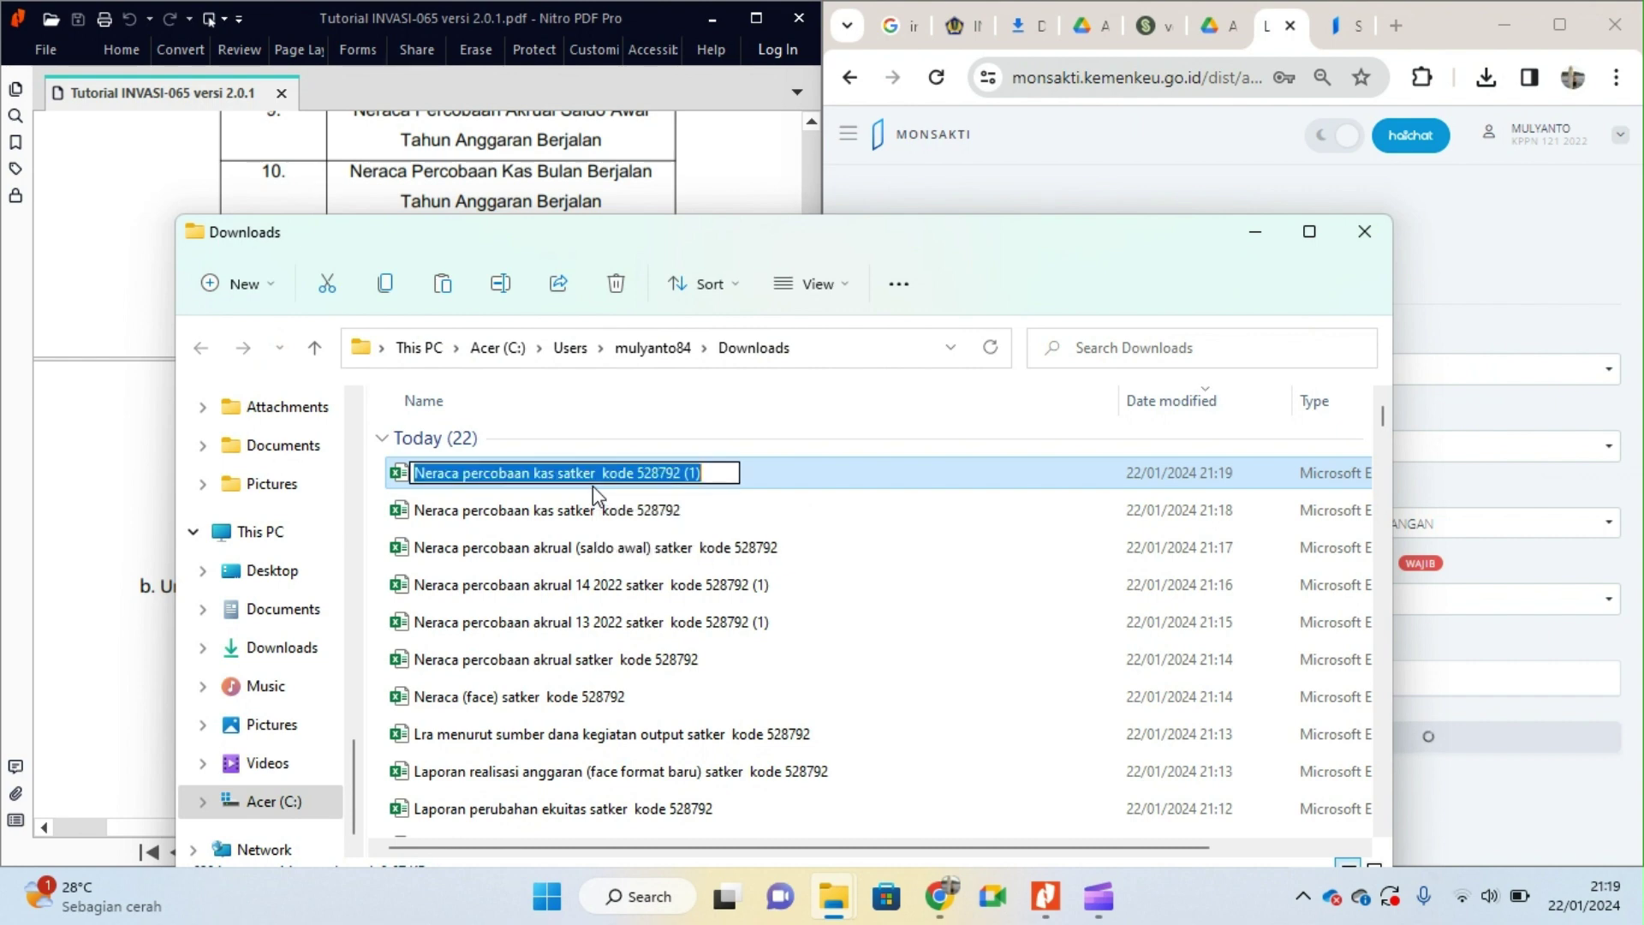
click(598, 472)
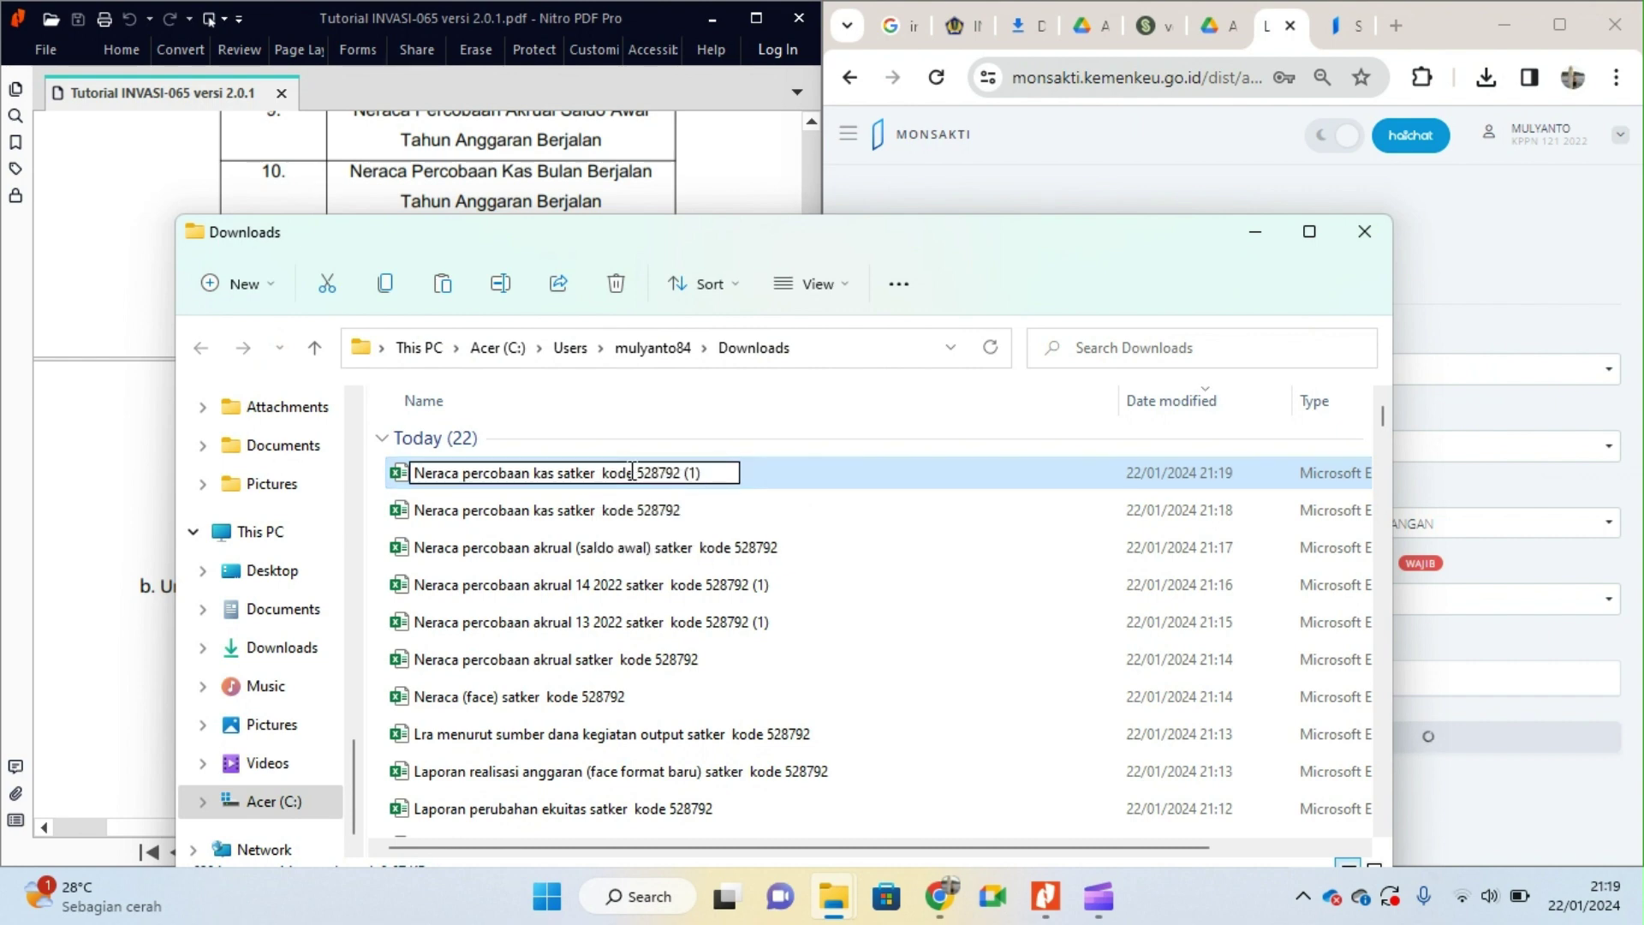
text(13 2022)
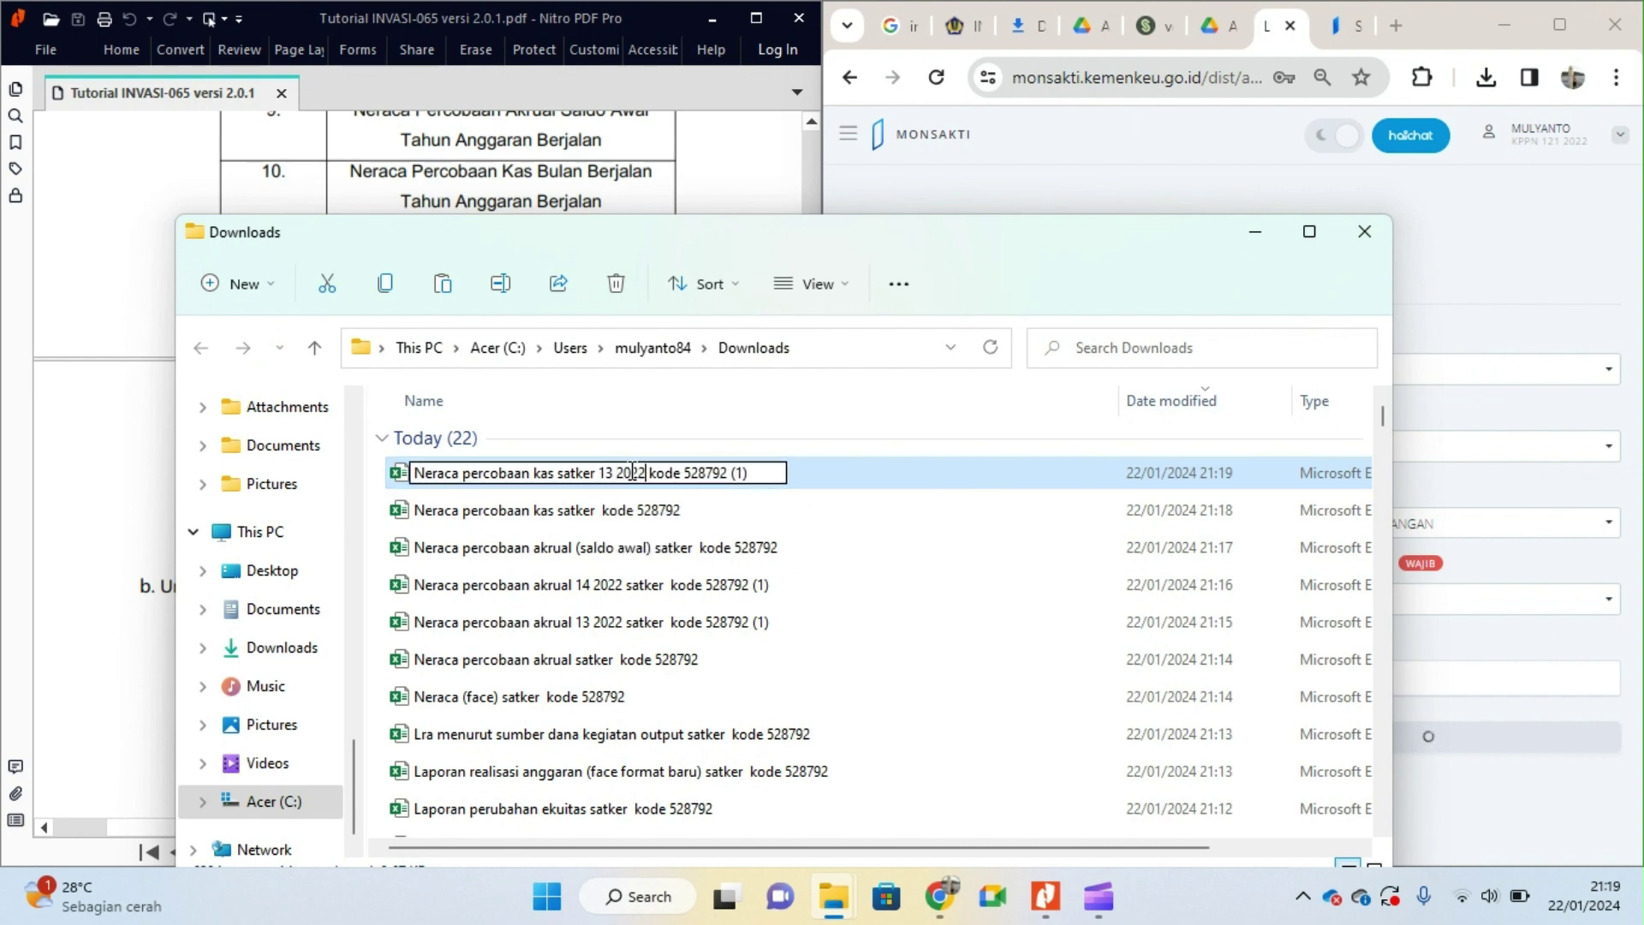
key(Return)
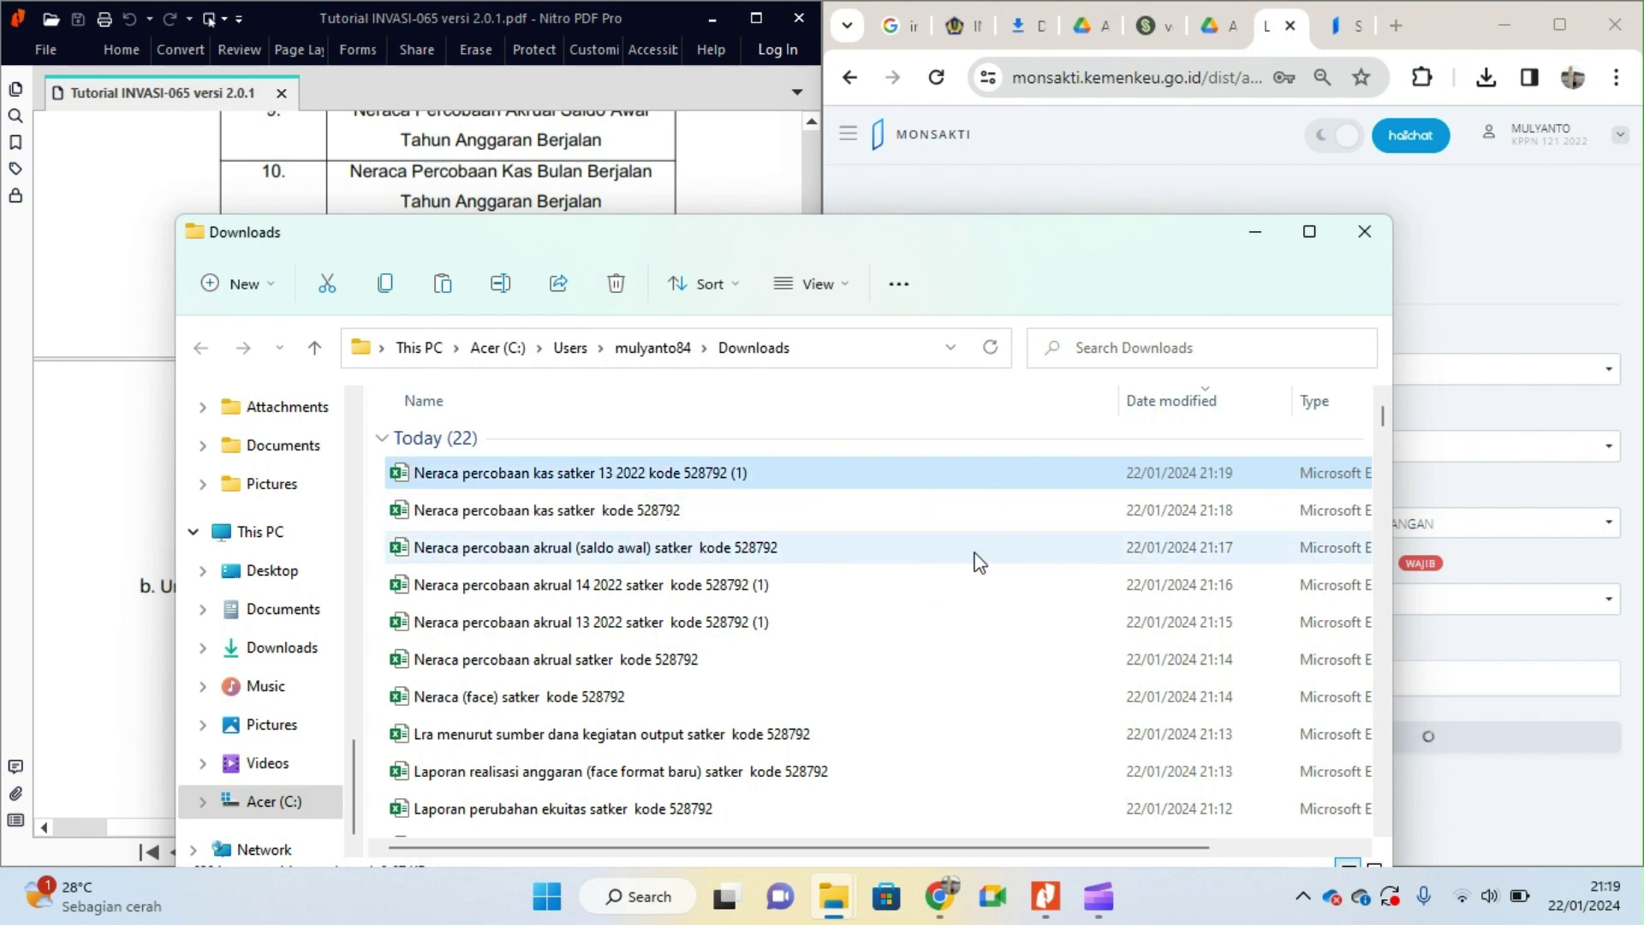
click(977, 556)
Step: Return to the tutorial PDF and examine its examples of report file names before and after numbering
click(1473, 355)
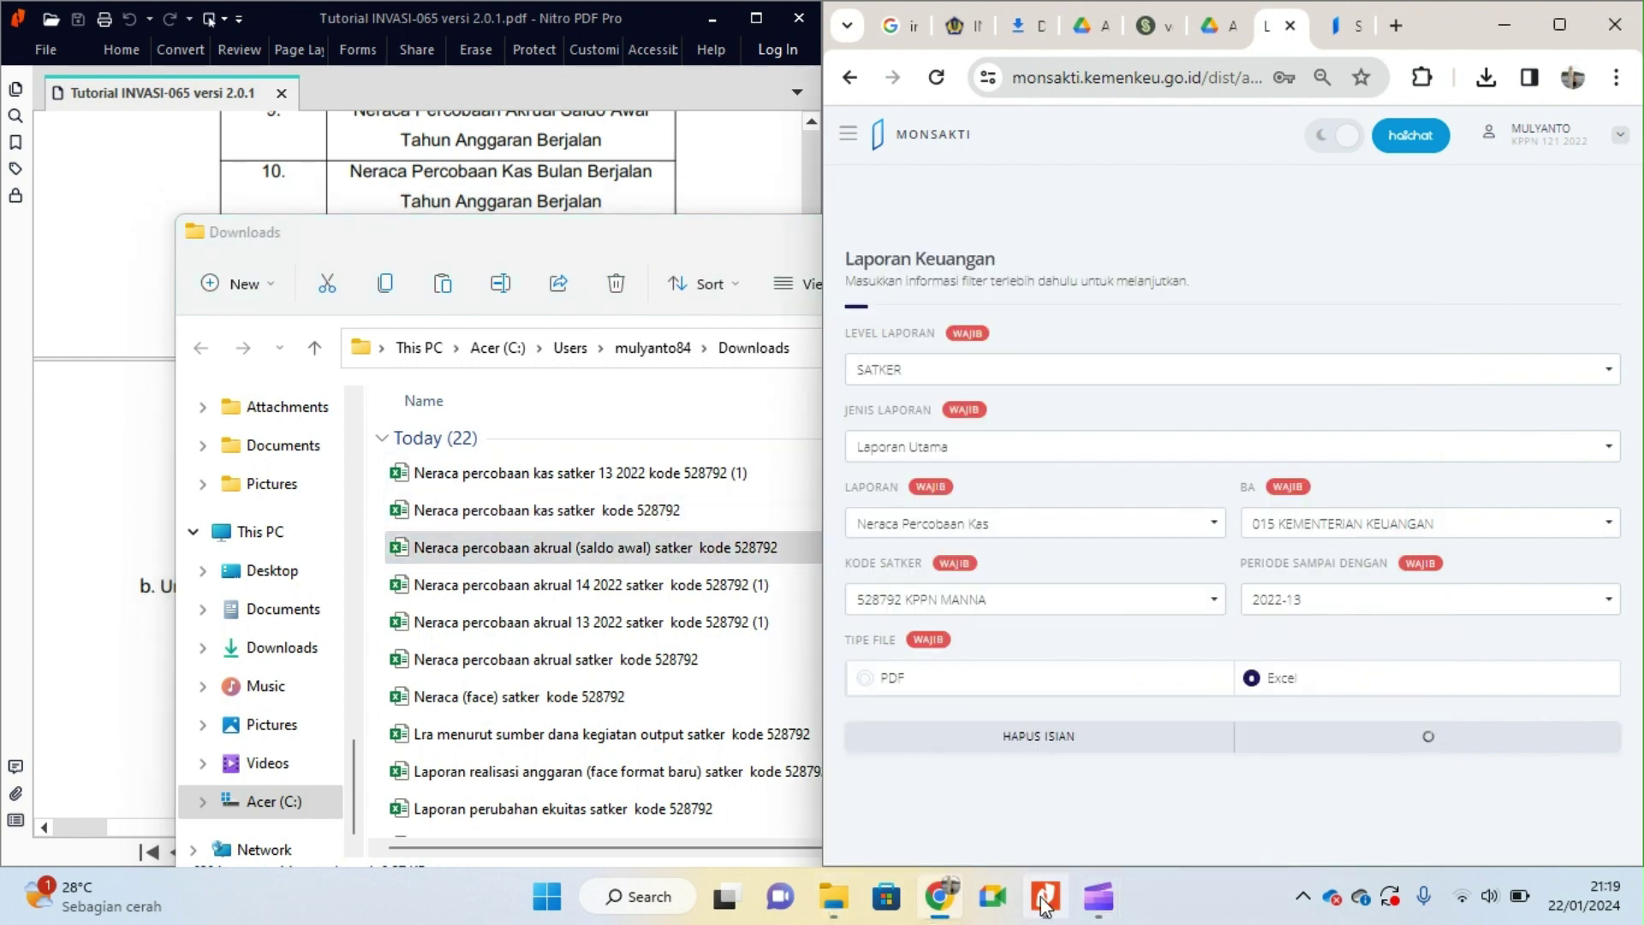
click(904, 695)
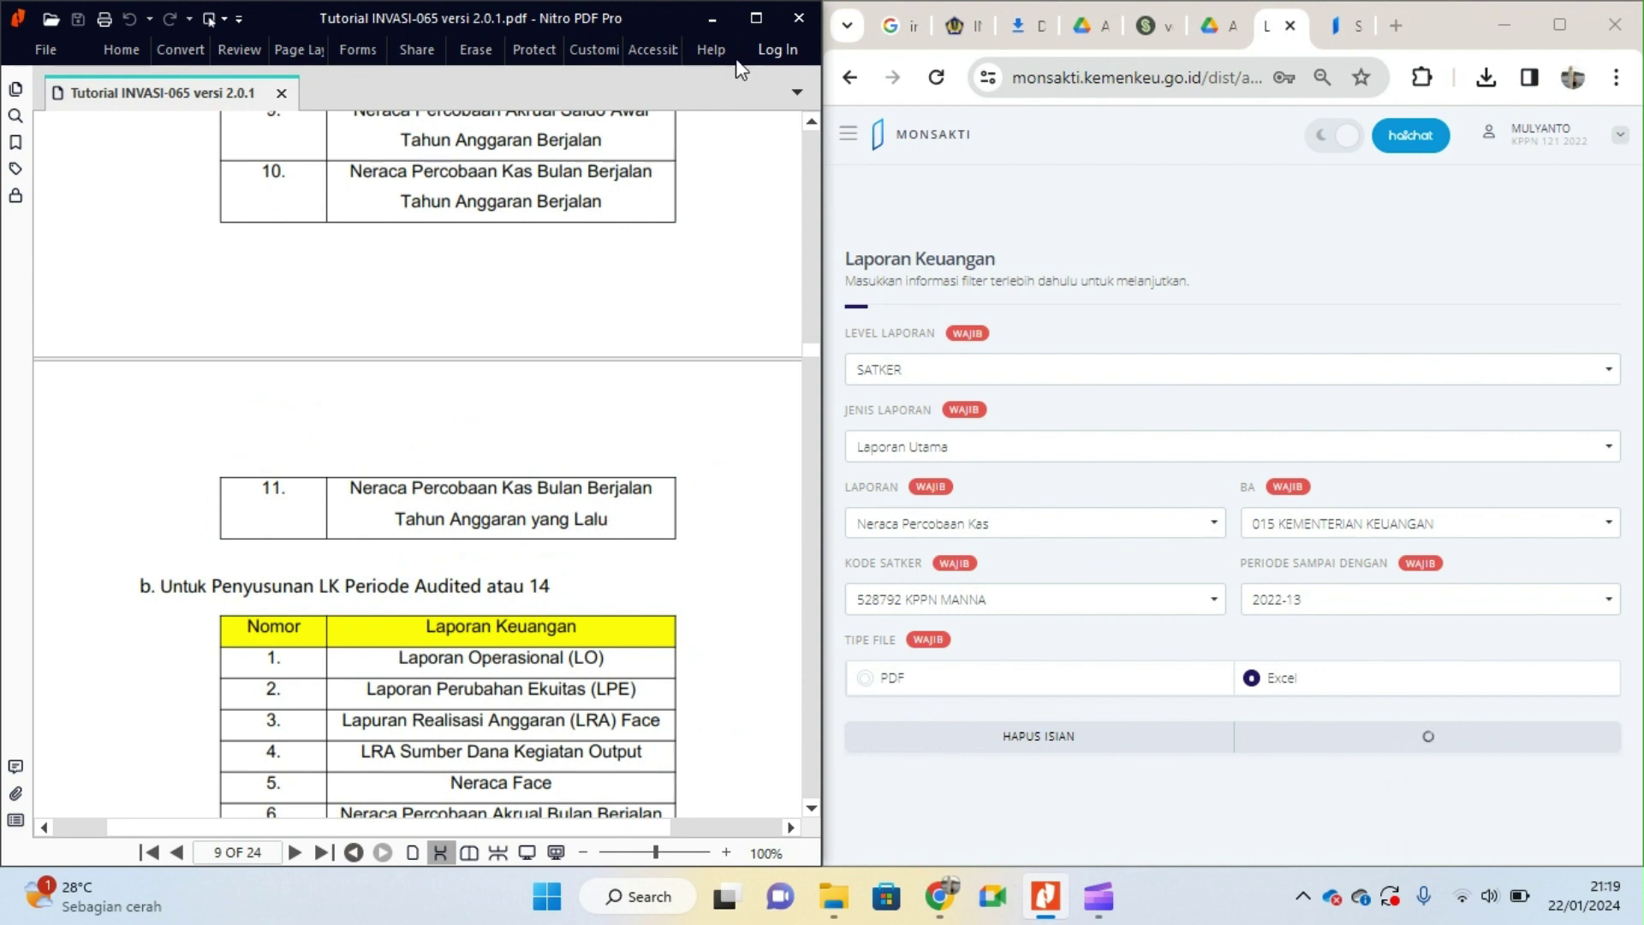
scroll(555, 477, down, 12)
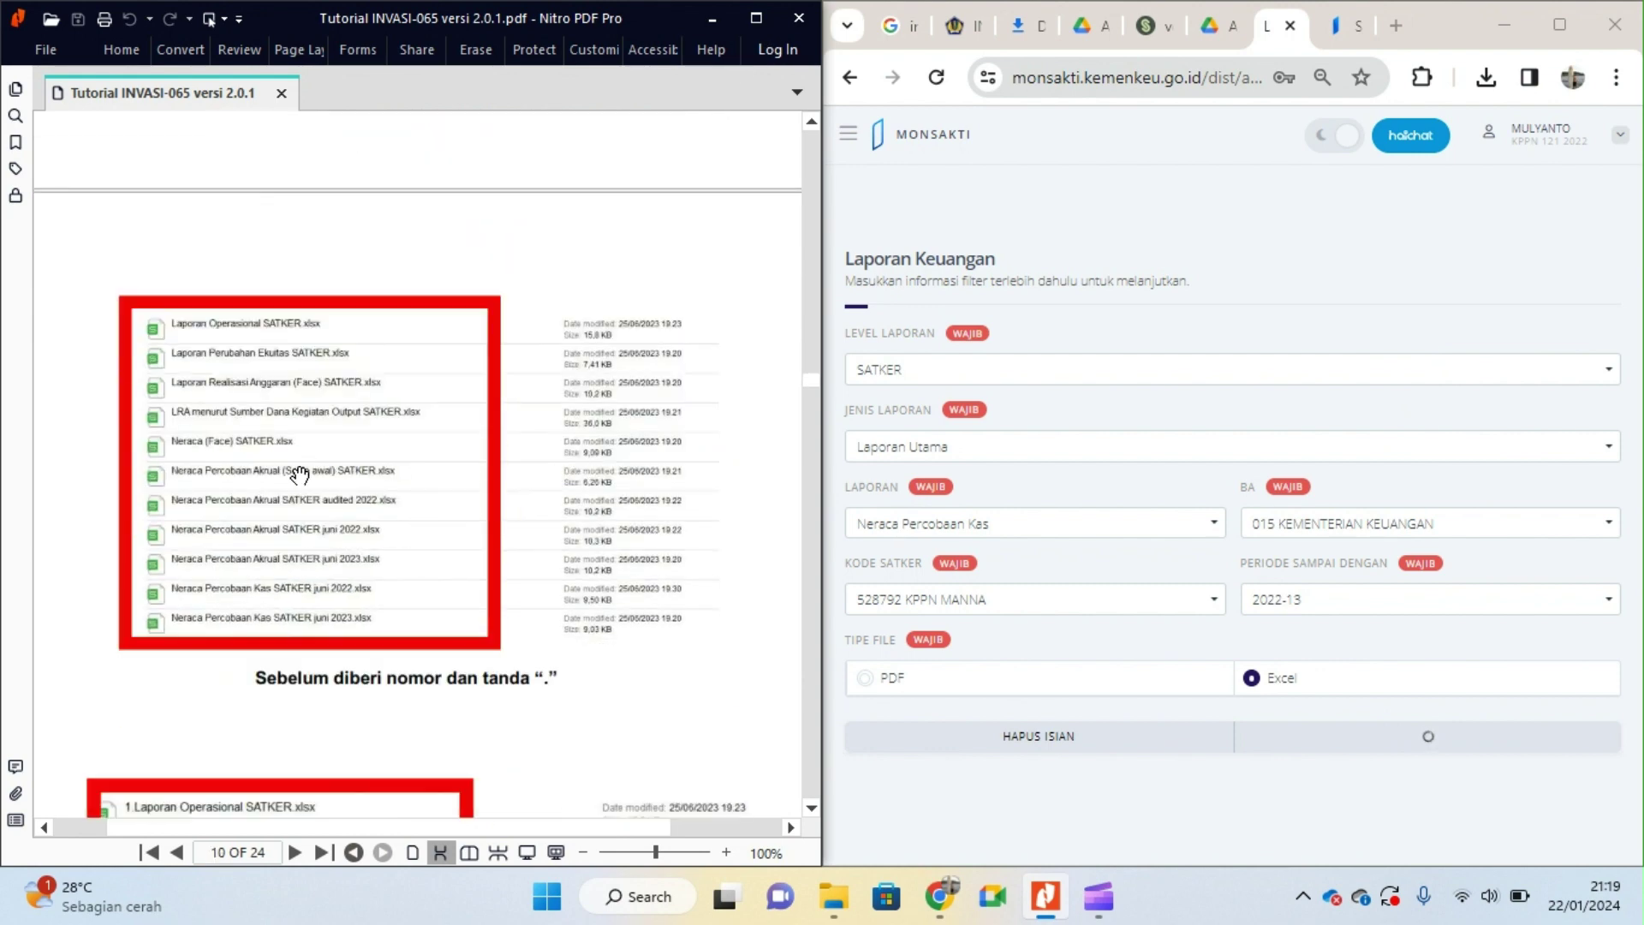
scroll(348, 687, down, 2)
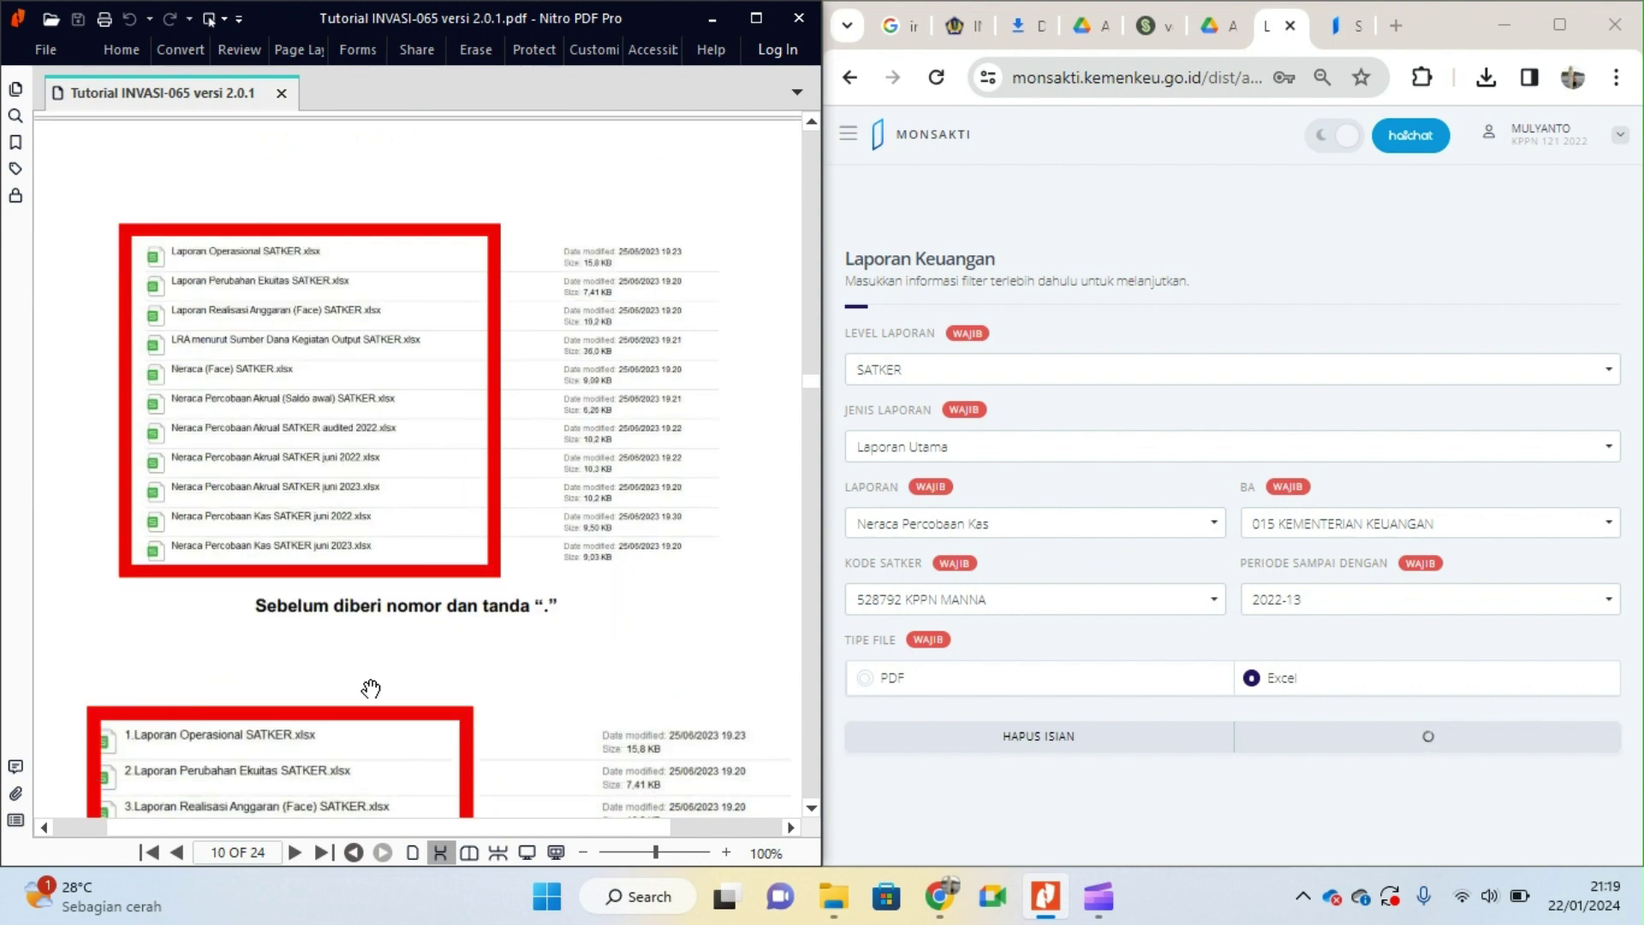
scroll(331, 413, down, 4)
scroll(281, 465, down, 1)
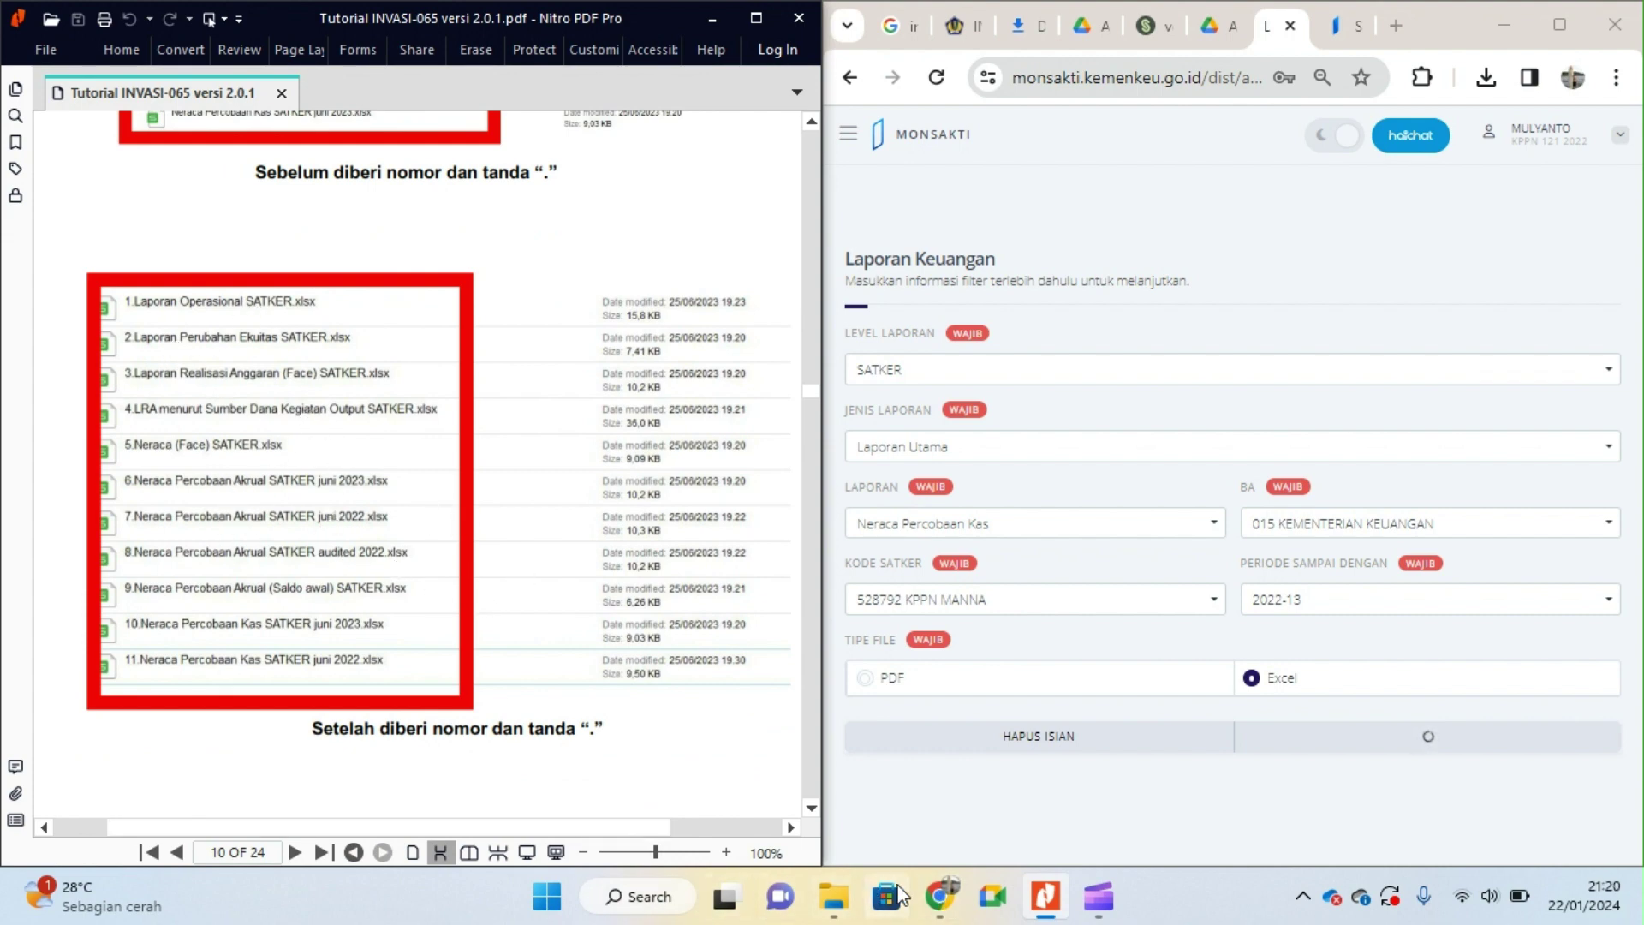
Step: Bring up the Downloads folder window and dock it beside the tutorial PDF
mouse_move(833, 896)
click(1031, 772)
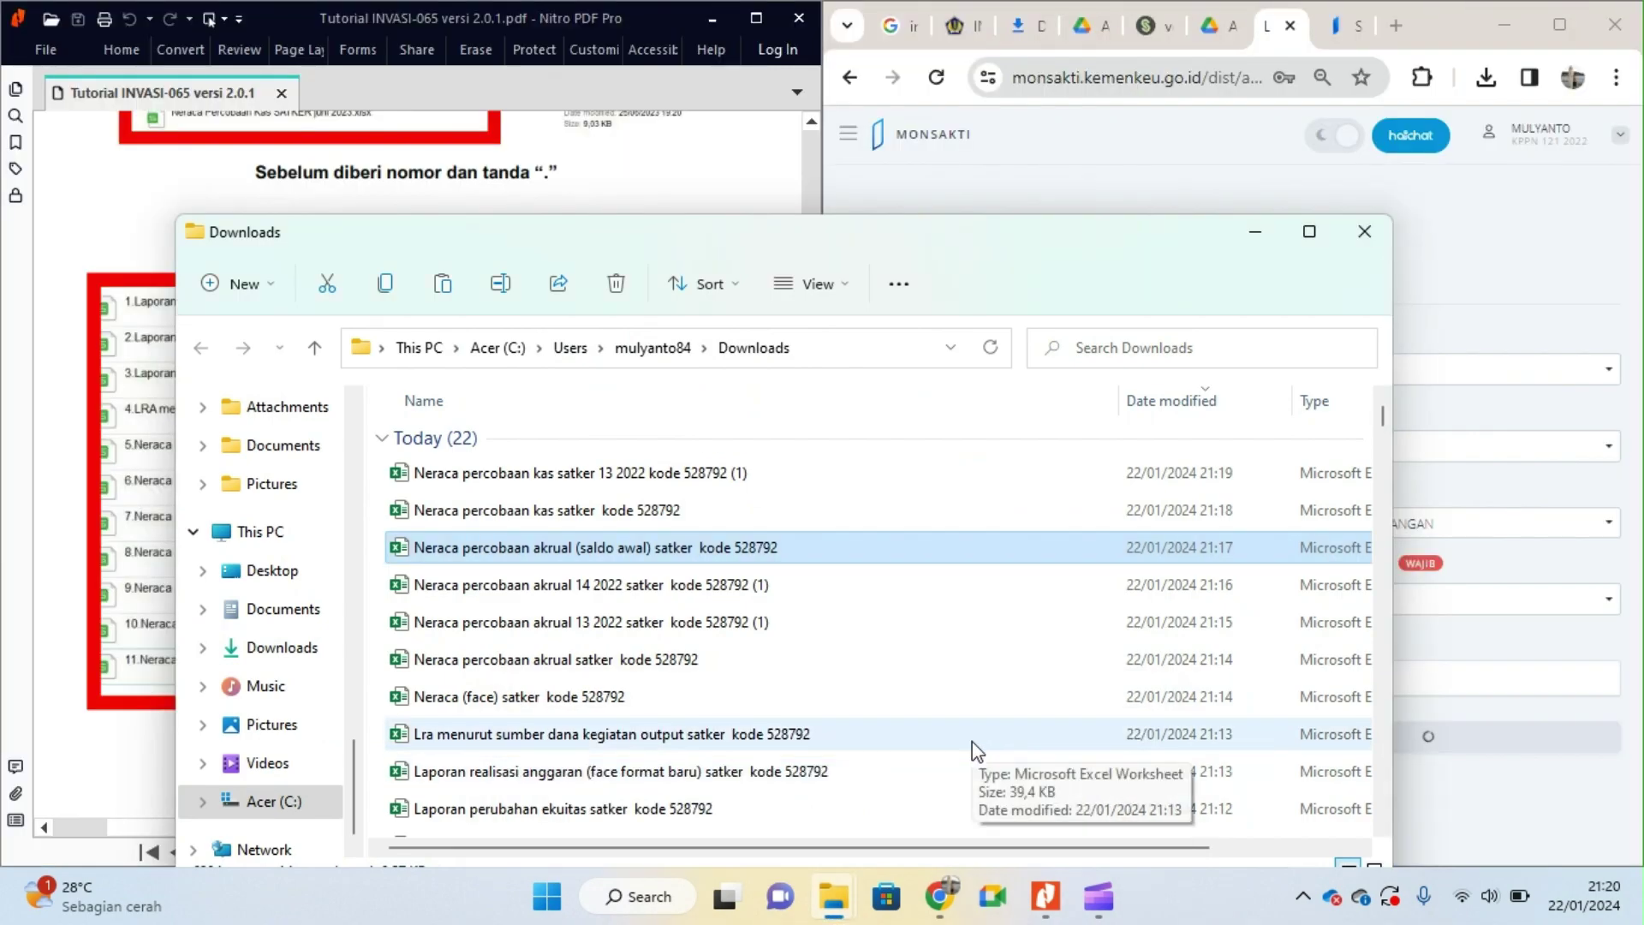
key(super+Right)
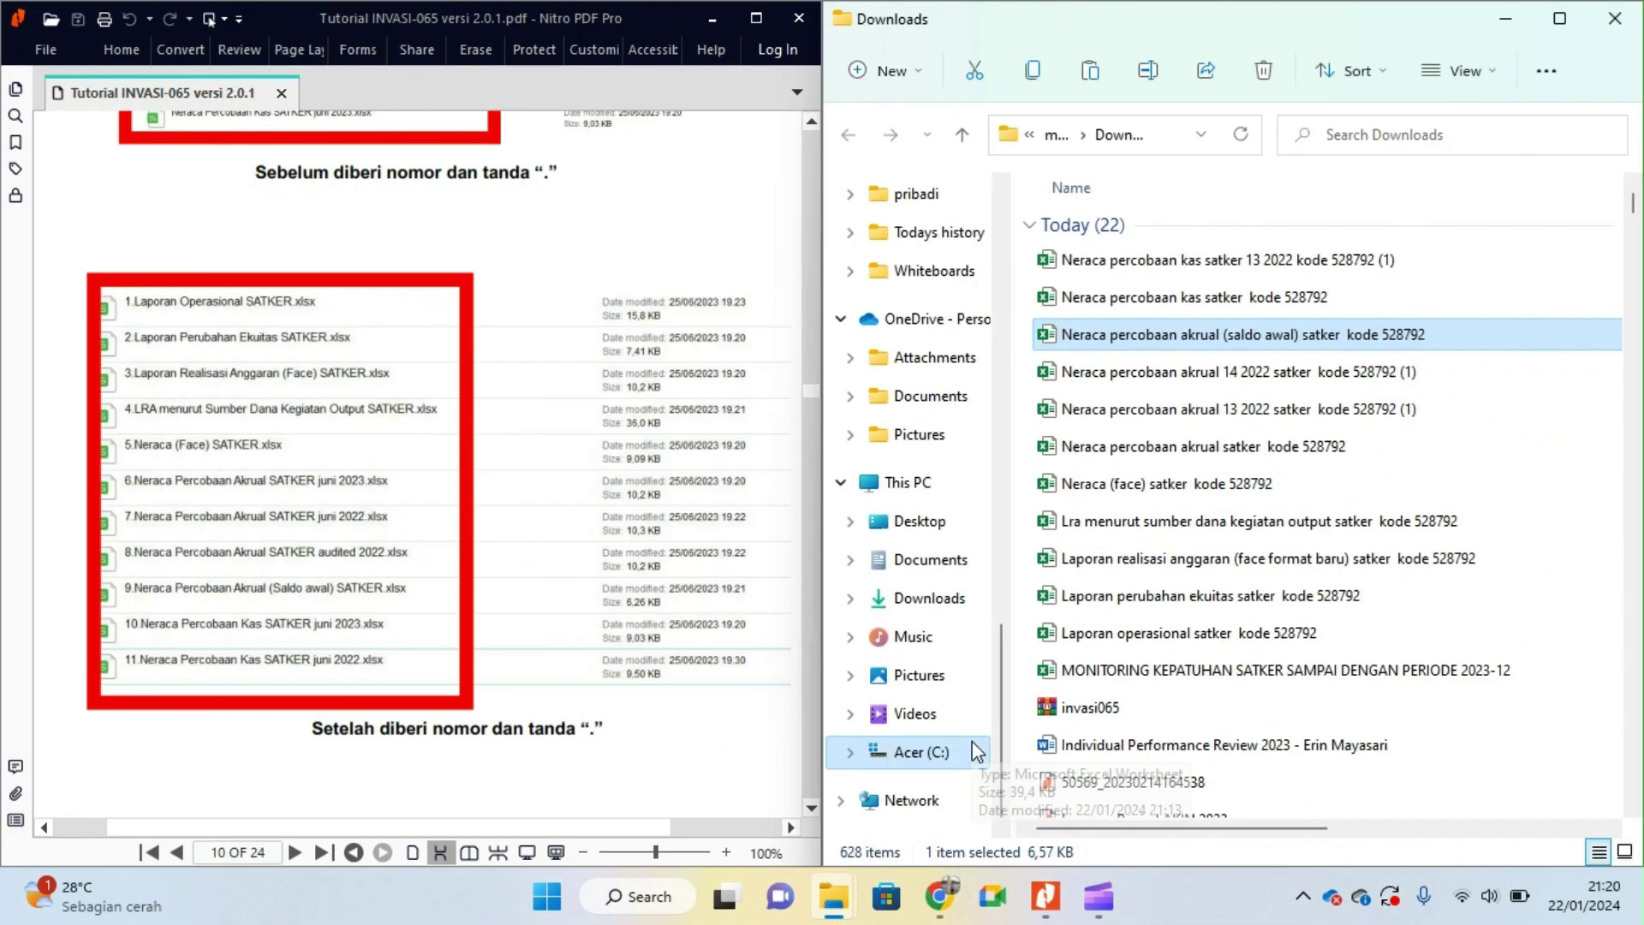
Step: Rename the Laporan operasional satker file by adding the prefix "1." to its name
click(1159, 651)
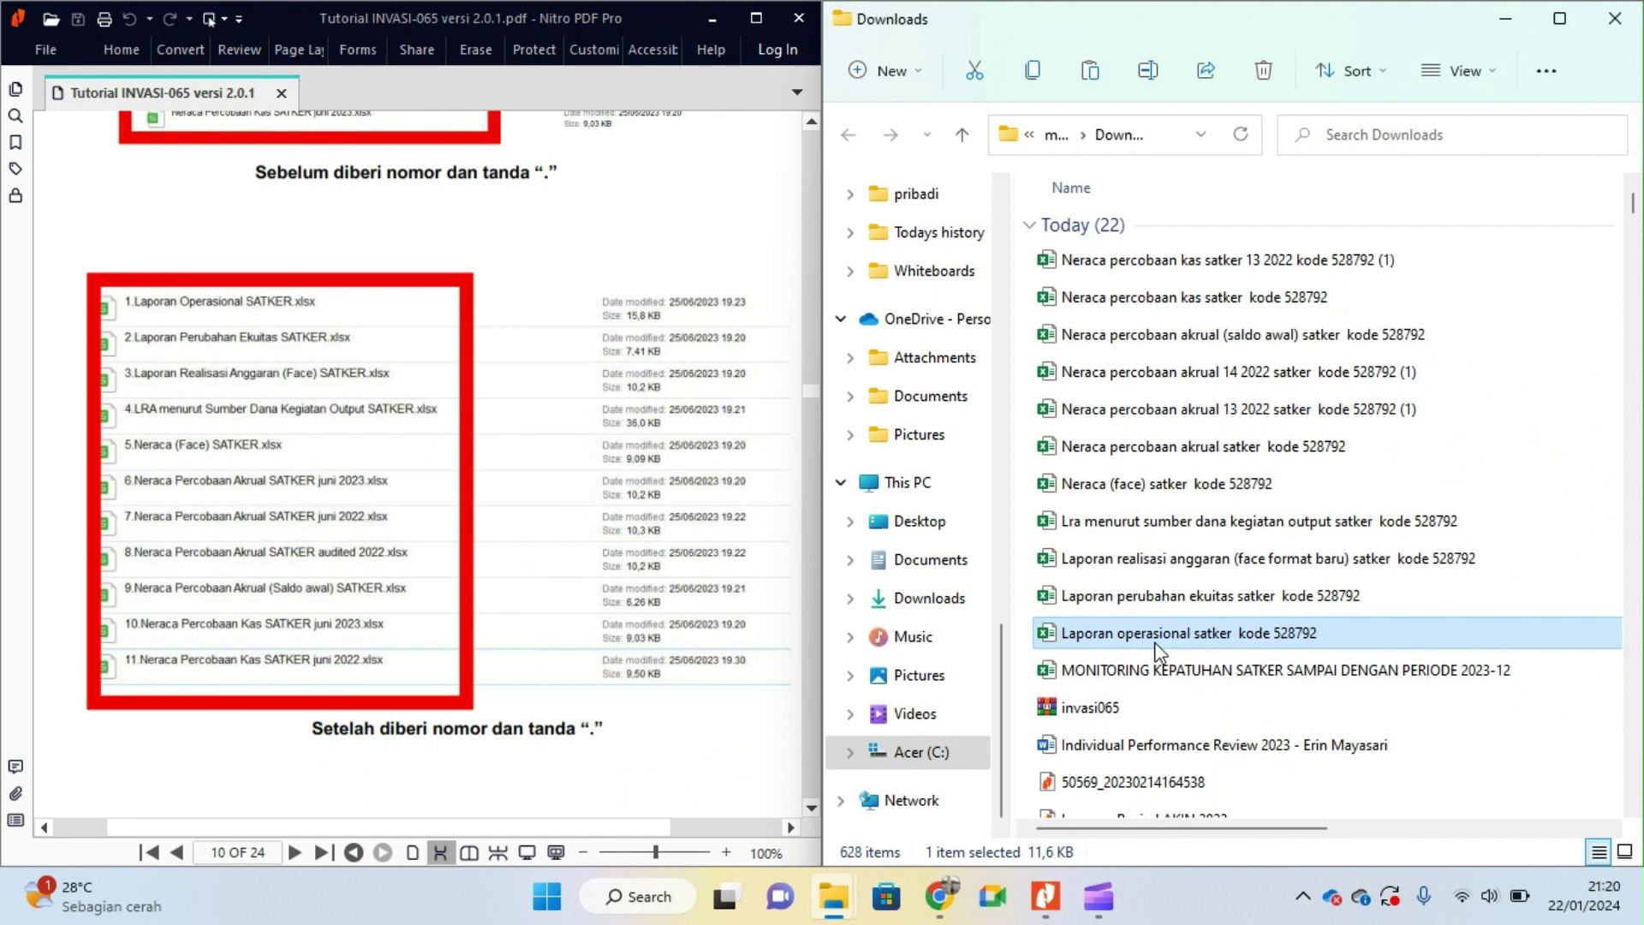
right_click(1160, 652)
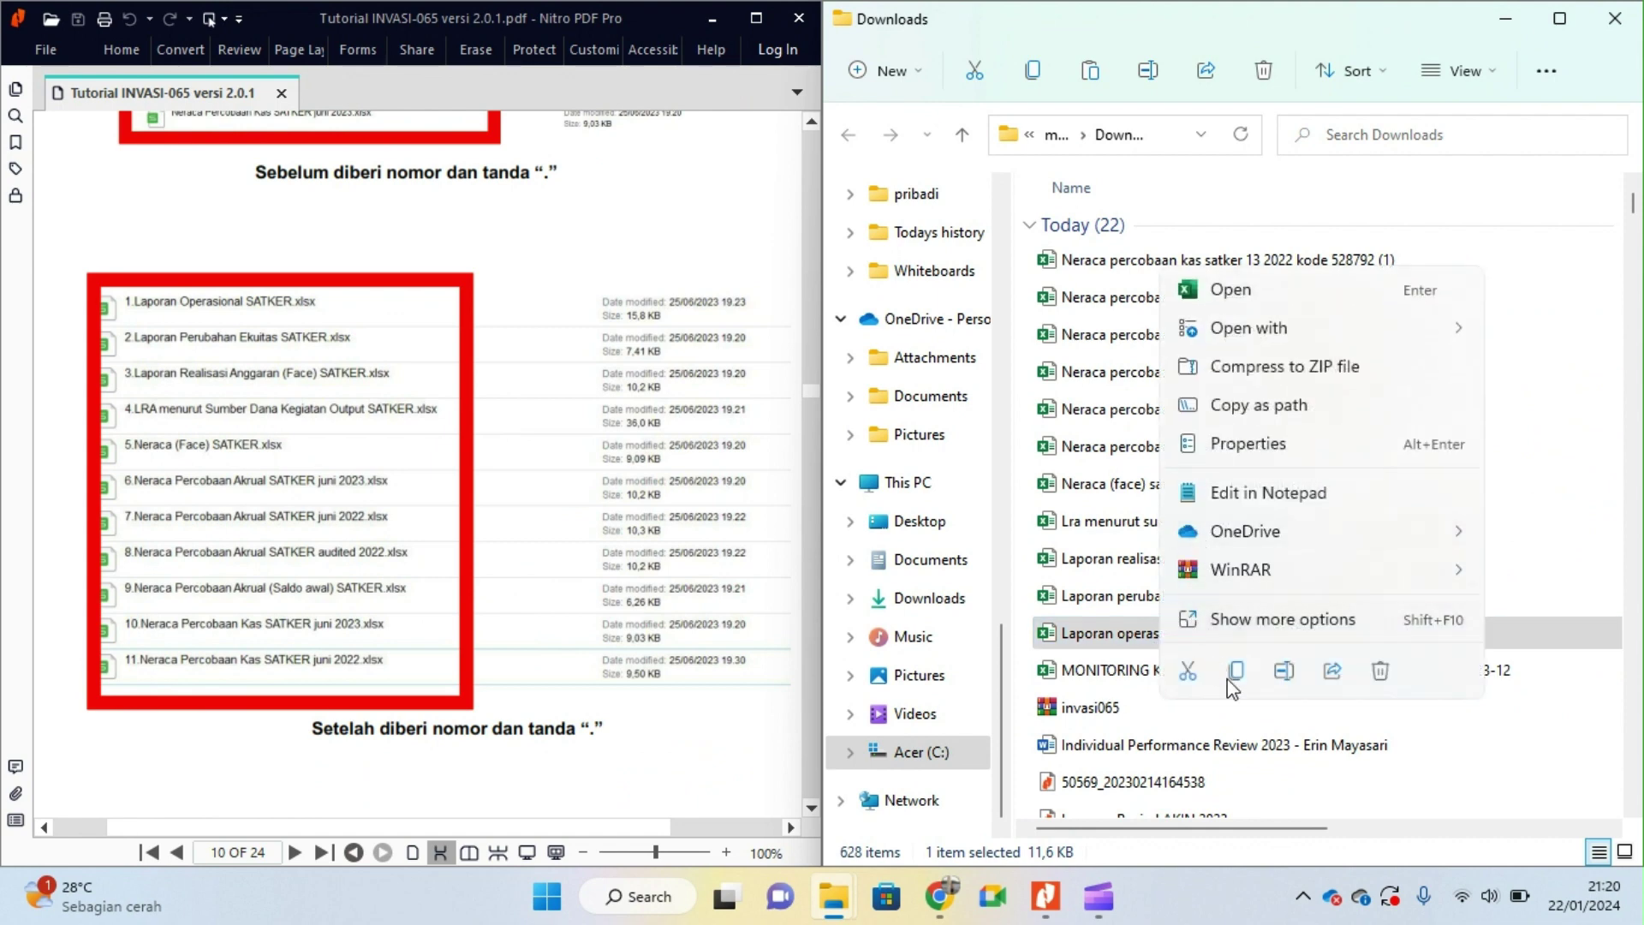
click(1114, 677)
click(1120, 634)
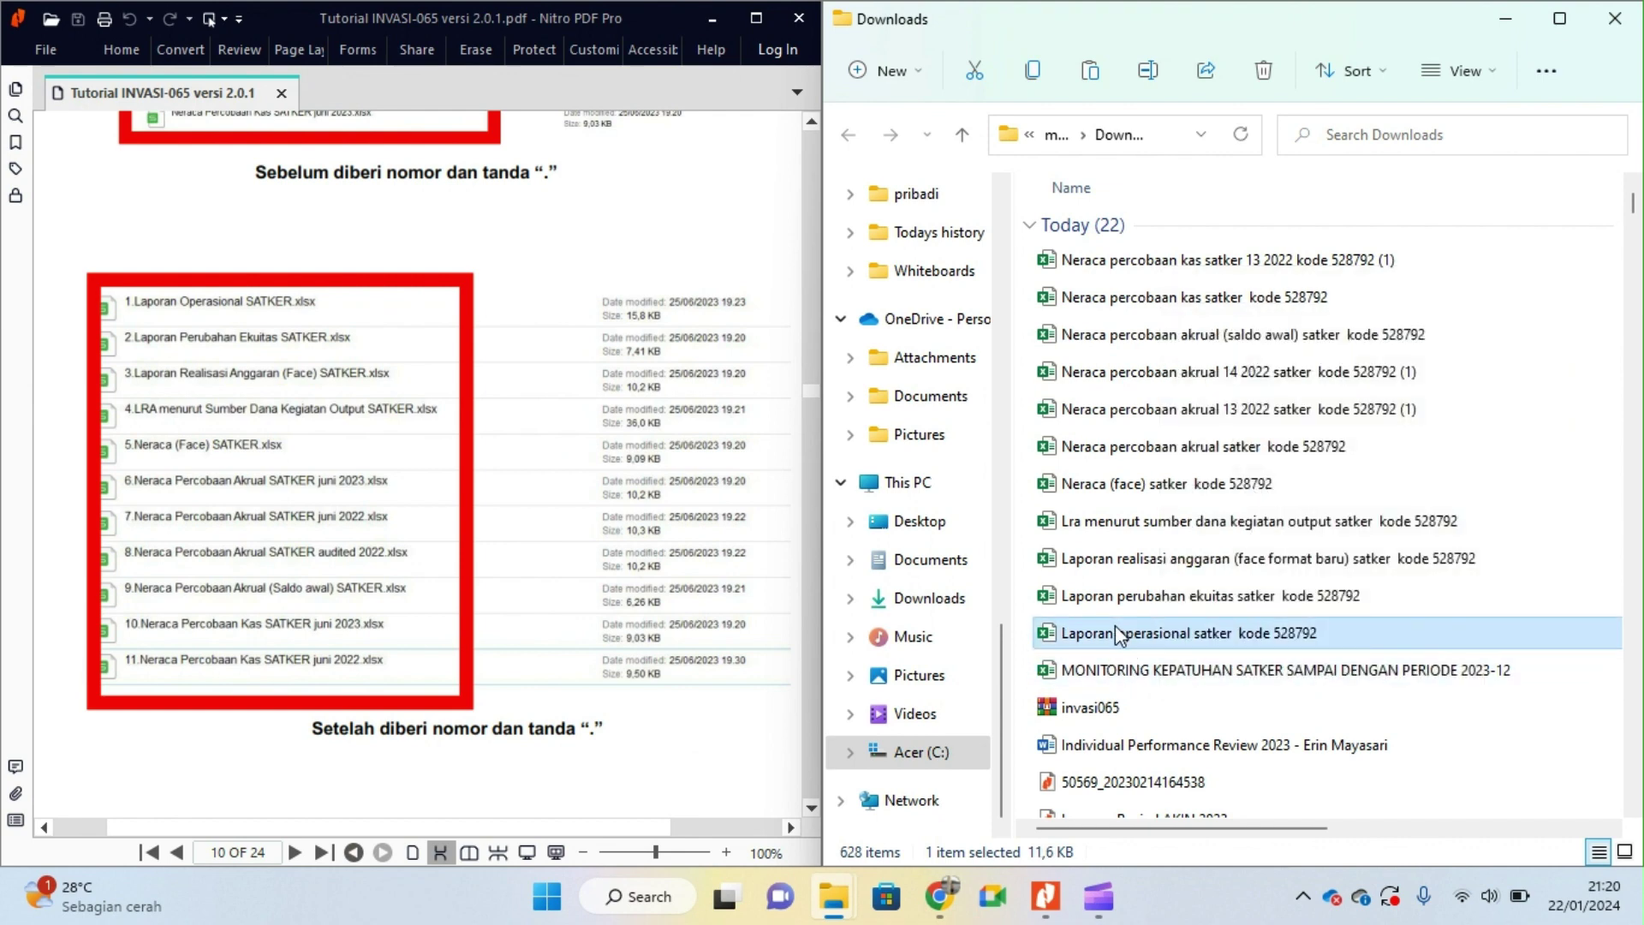
click(1117, 634)
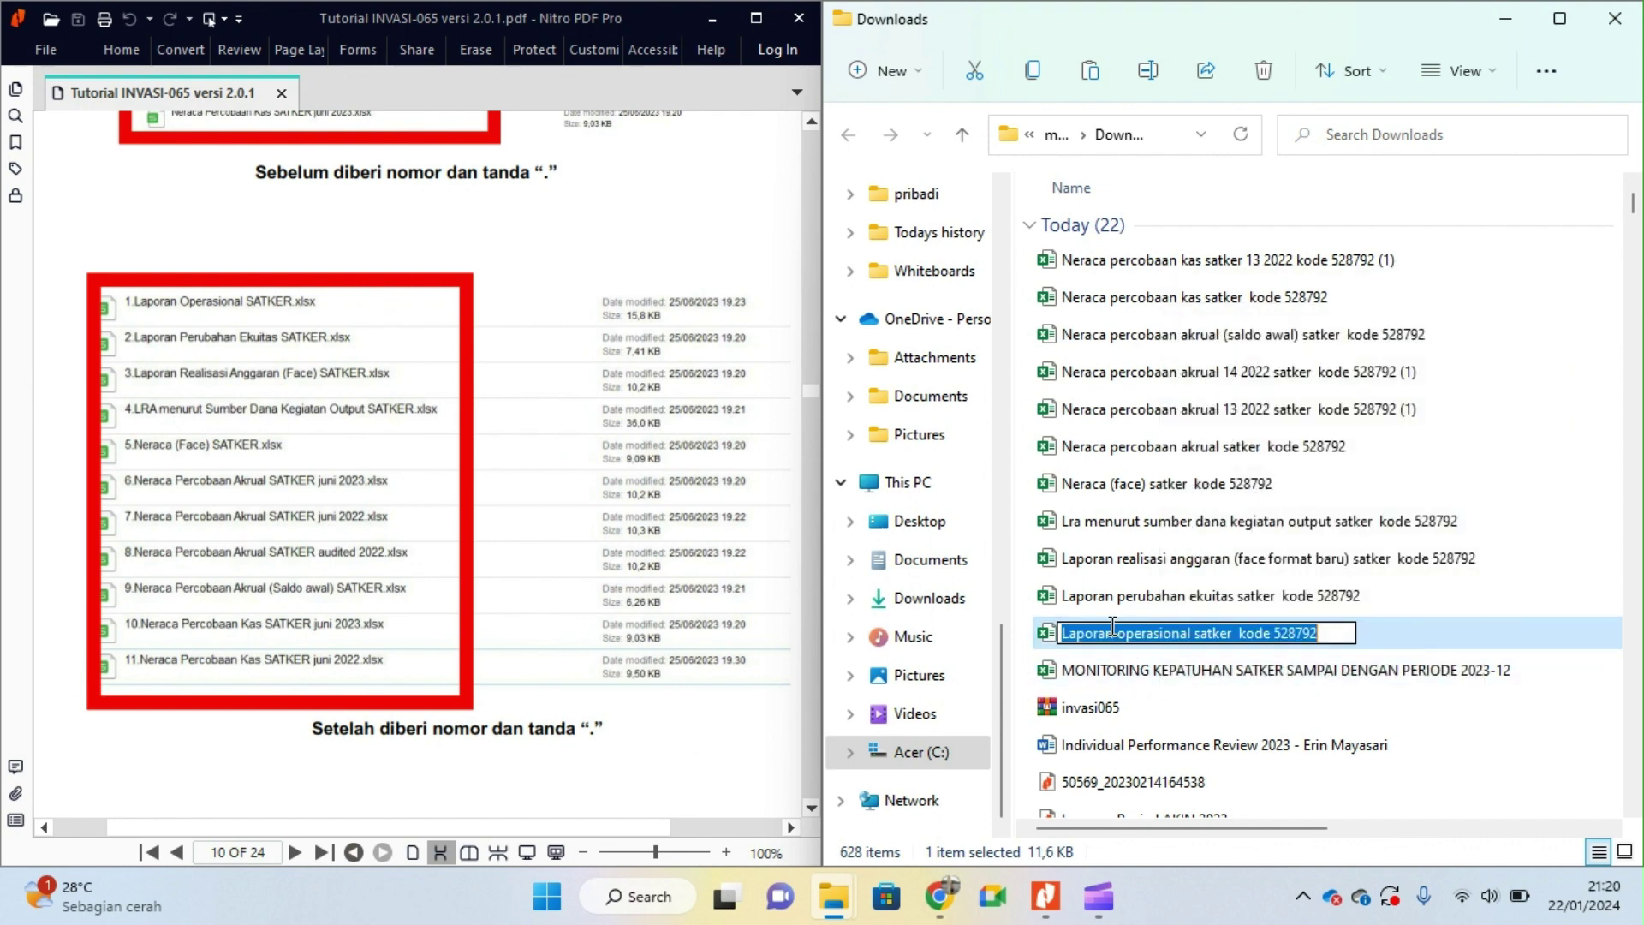
click(1067, 632)
text(1.)
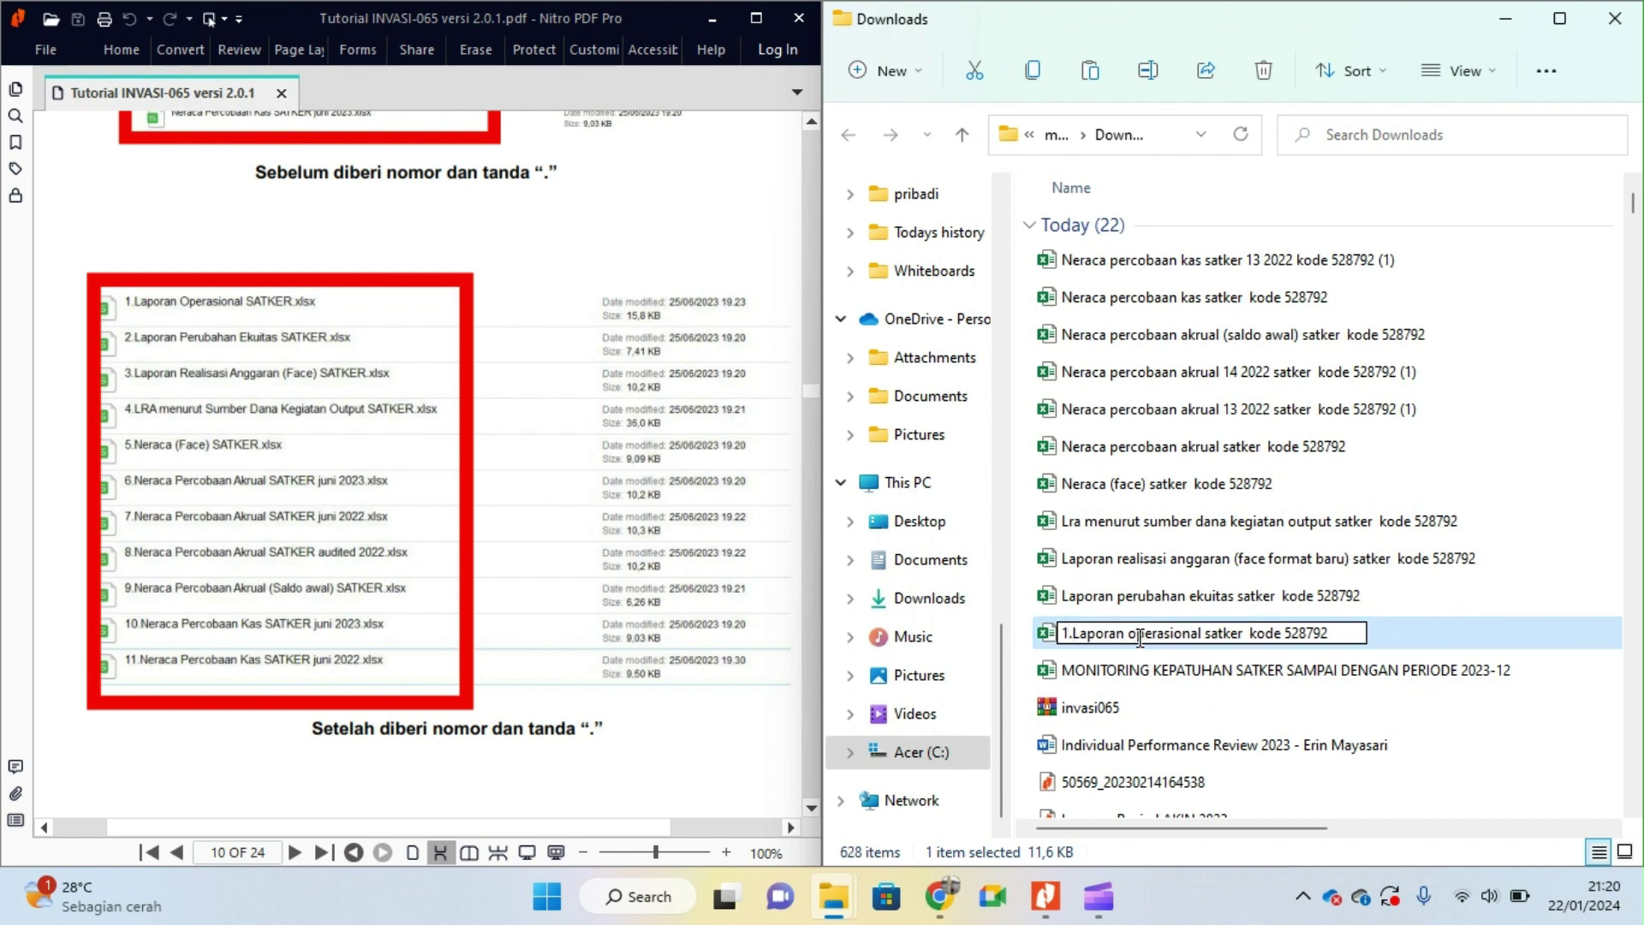
Step: Add the prefix "2." to the name of the Laporan perubahan ekuitas satker file
click(1123, 595)
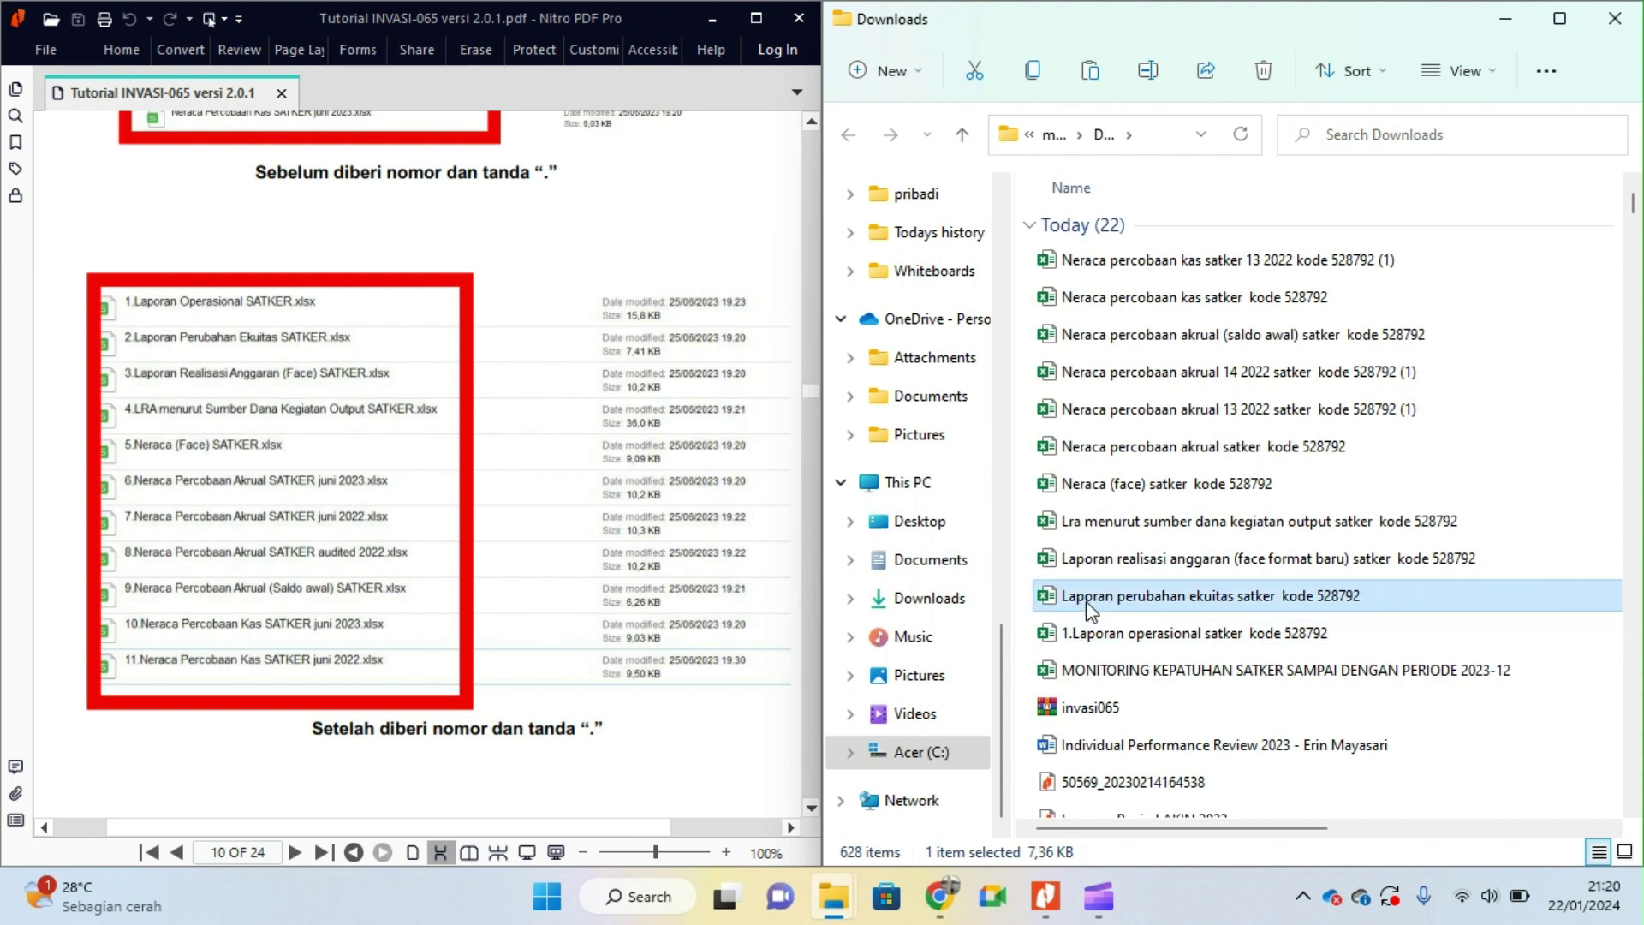
click(1089, 604)
key(Home)
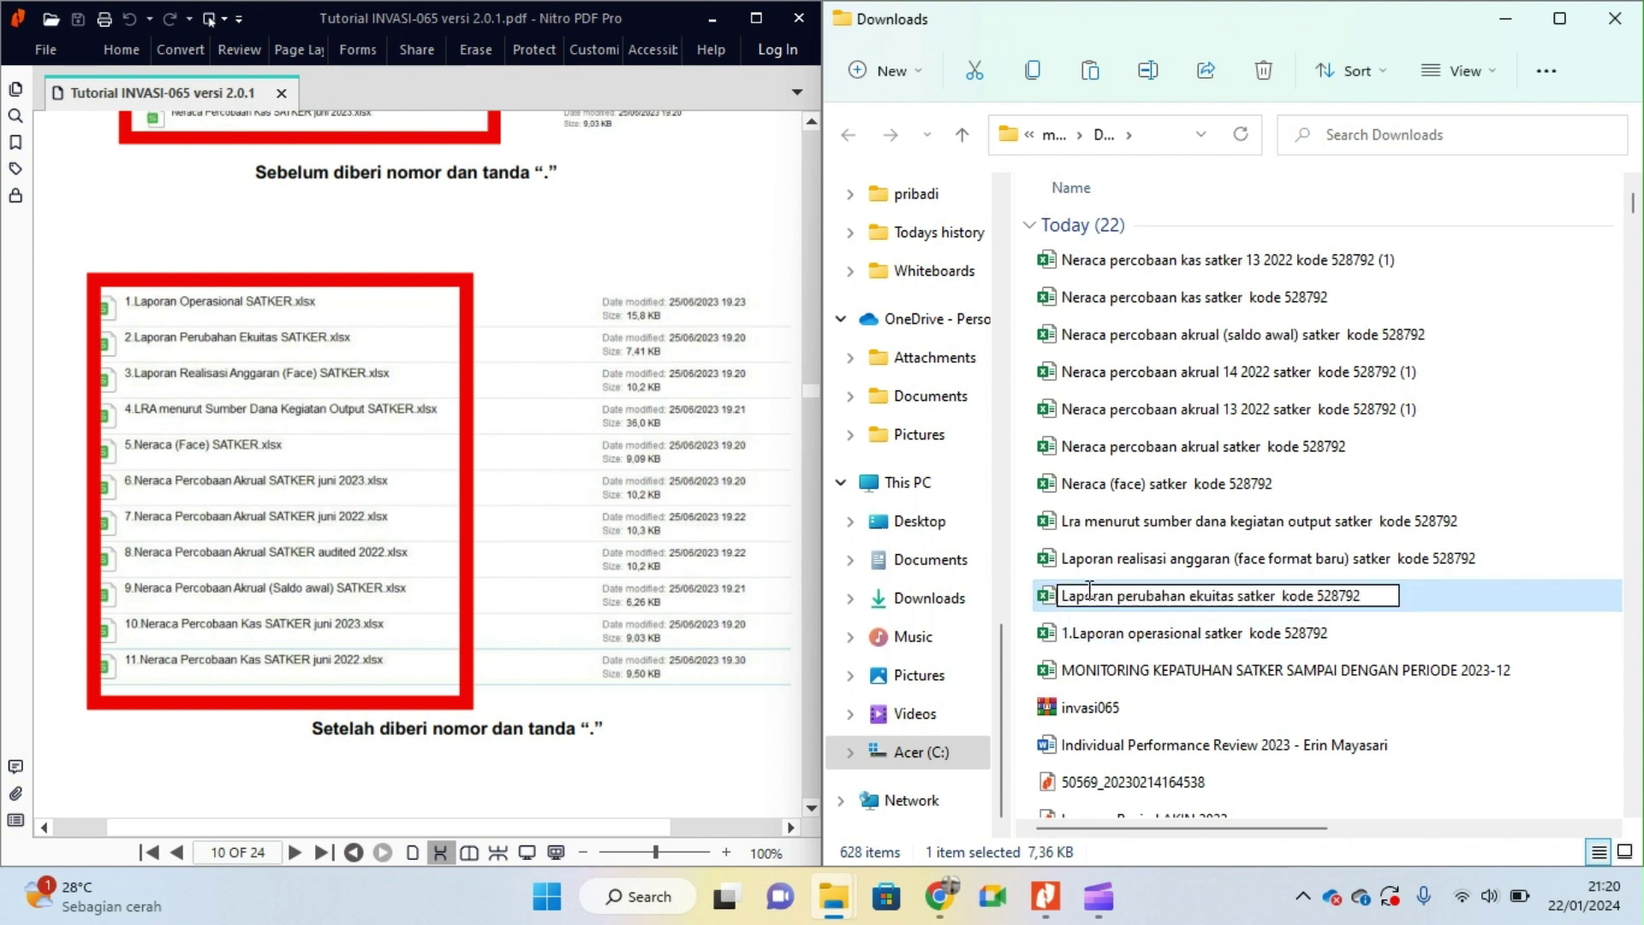
text(2.)
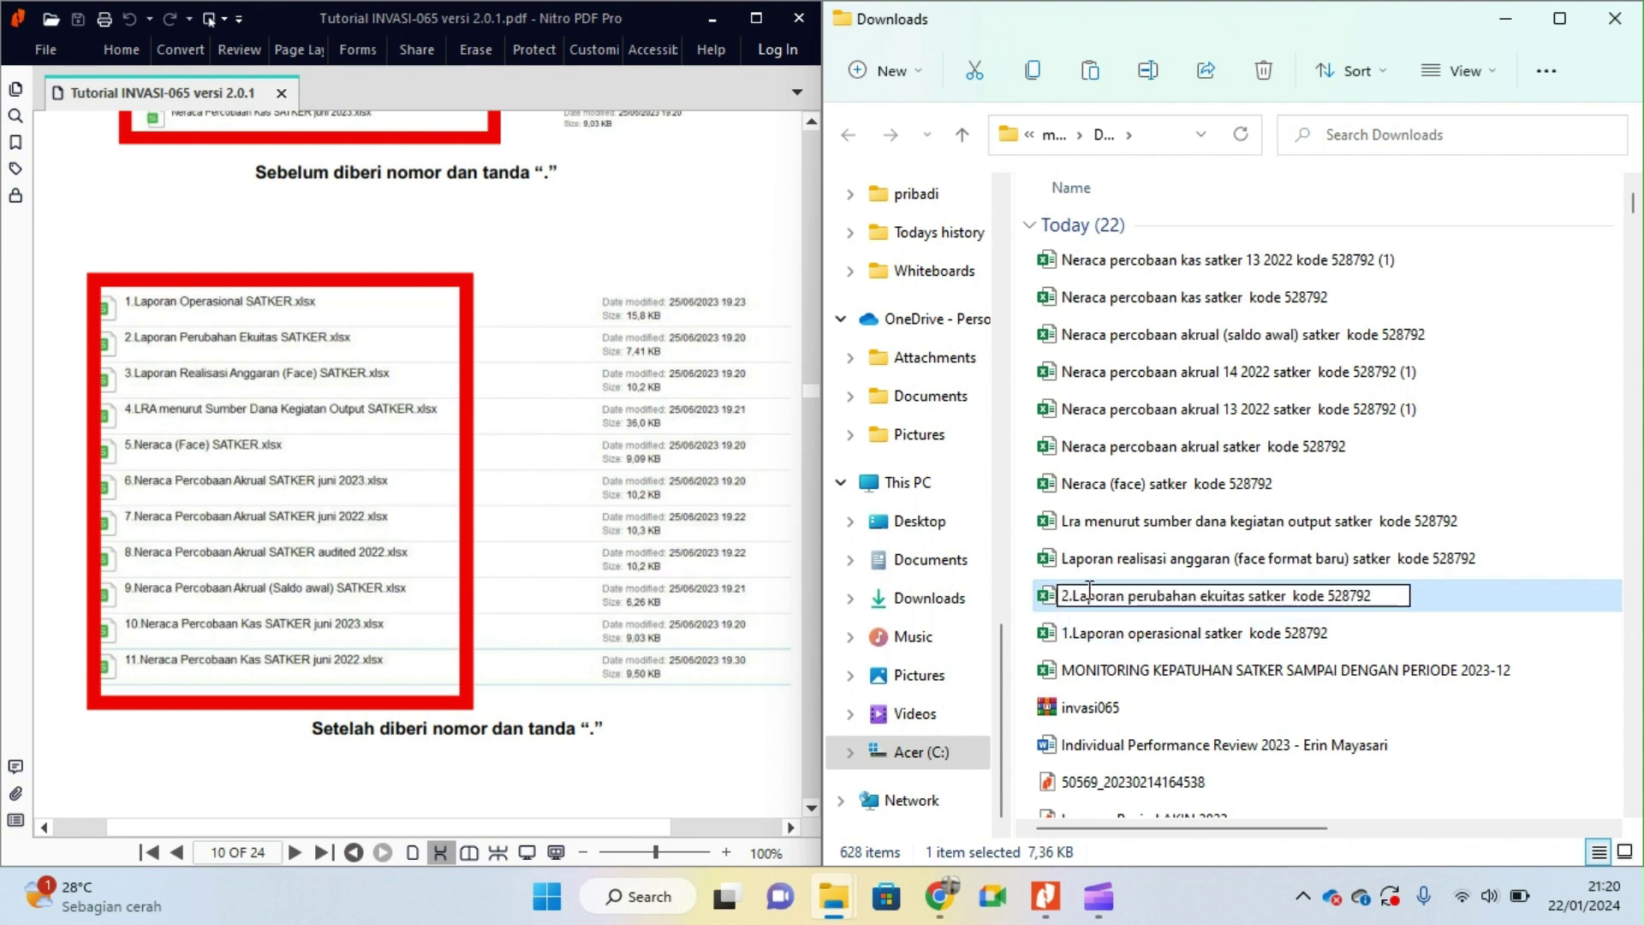
Step: Add the prefix "3." to the name of the Laporan realisasi anggaran (face format baru) satker file
click(1135, 565)
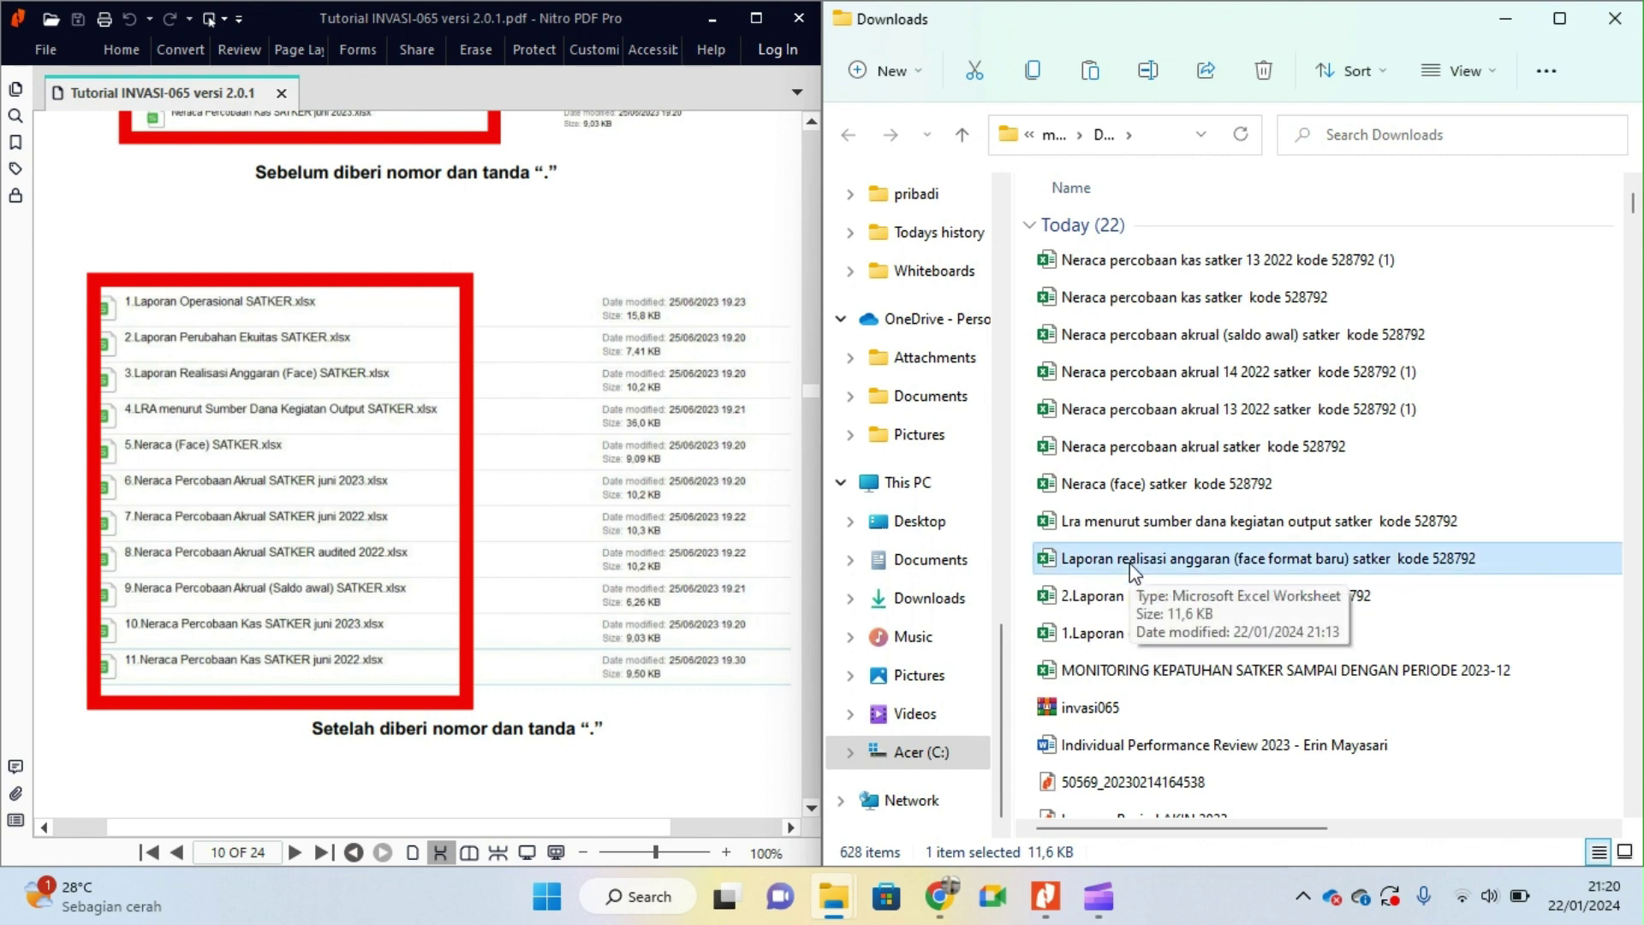
click(1135, 565)
click(1064, 561)
text(3.)
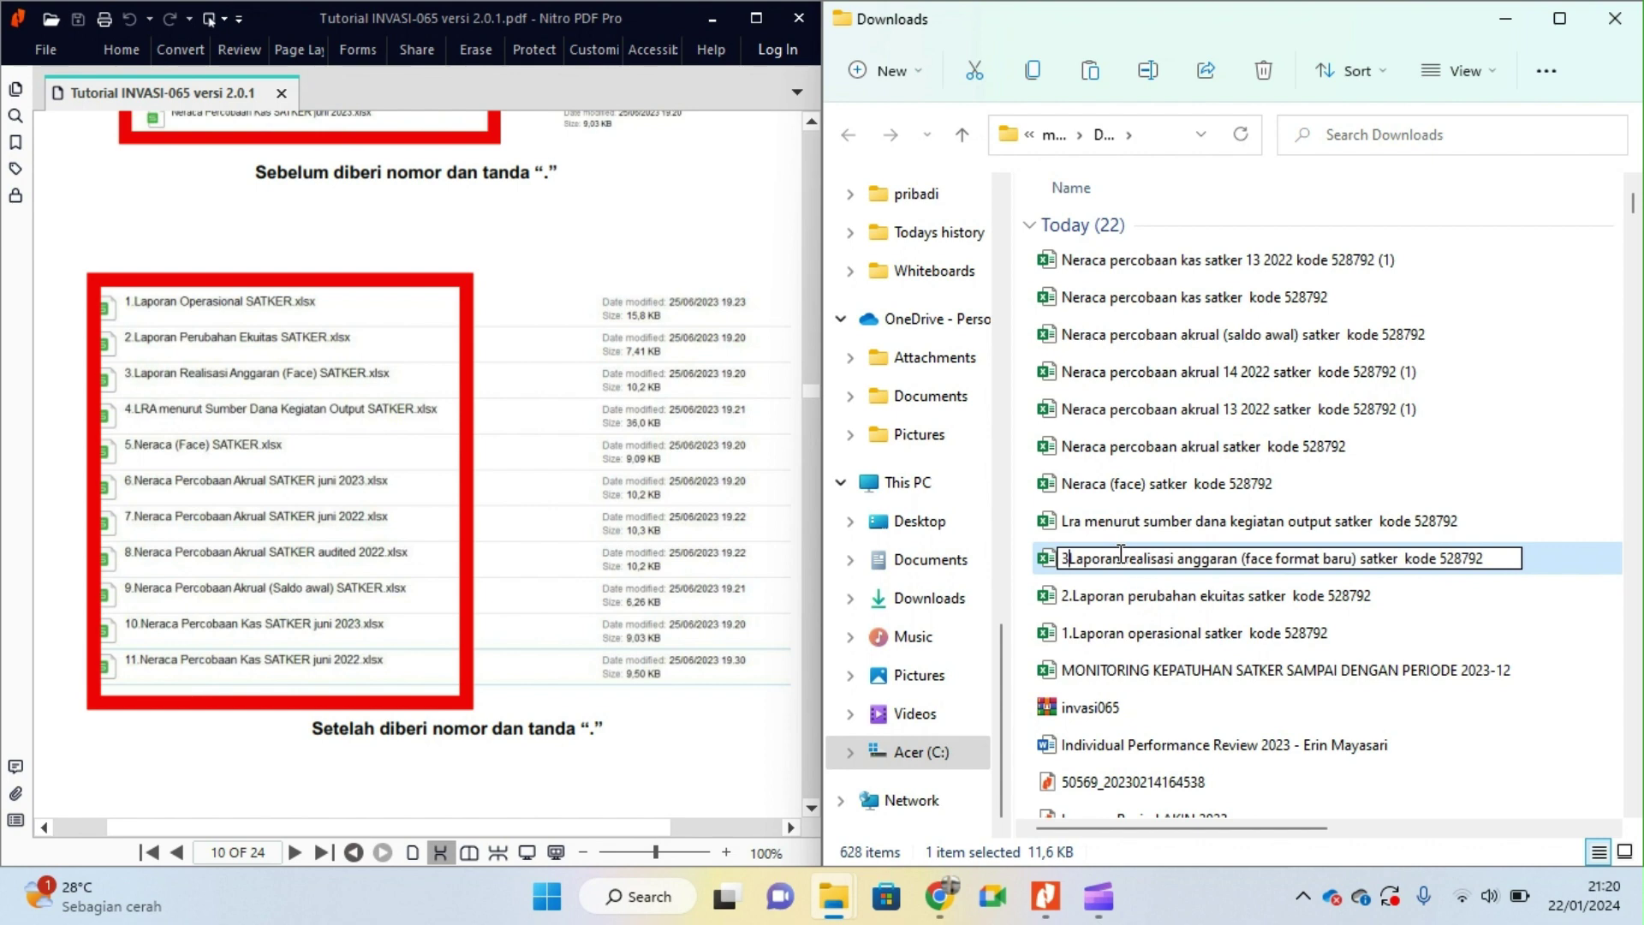
key(Return)
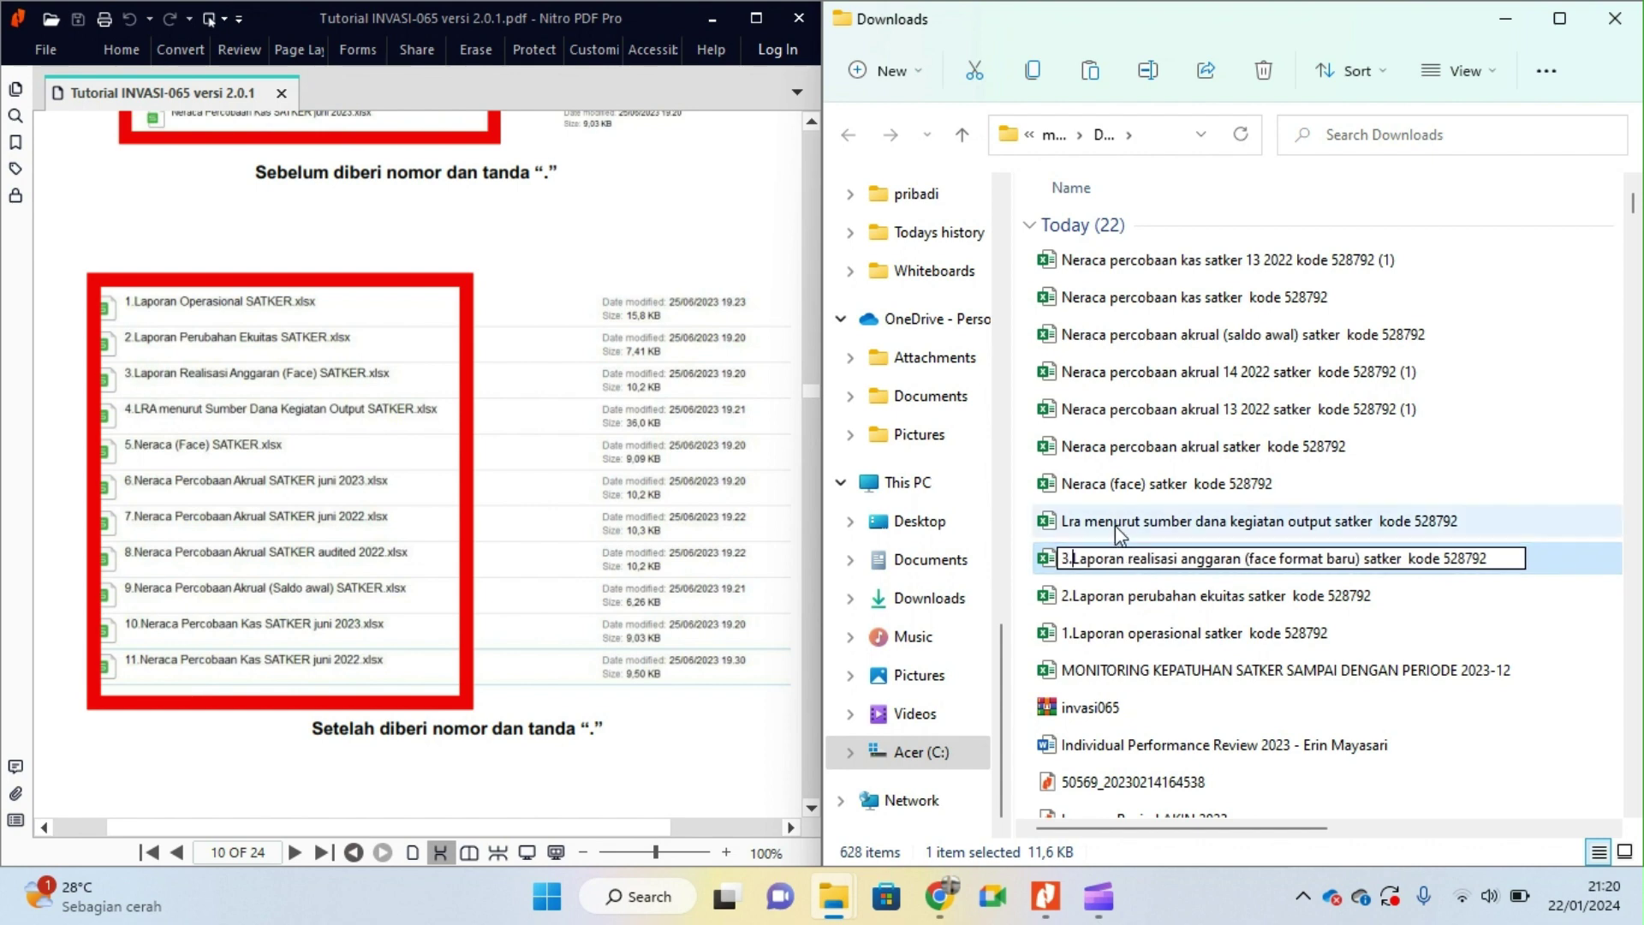
Step: Add the prefix "4." to the name of the Lra menurut sumber dana kegiatan output satker file
click(1118, 524)
click(1117, 524)
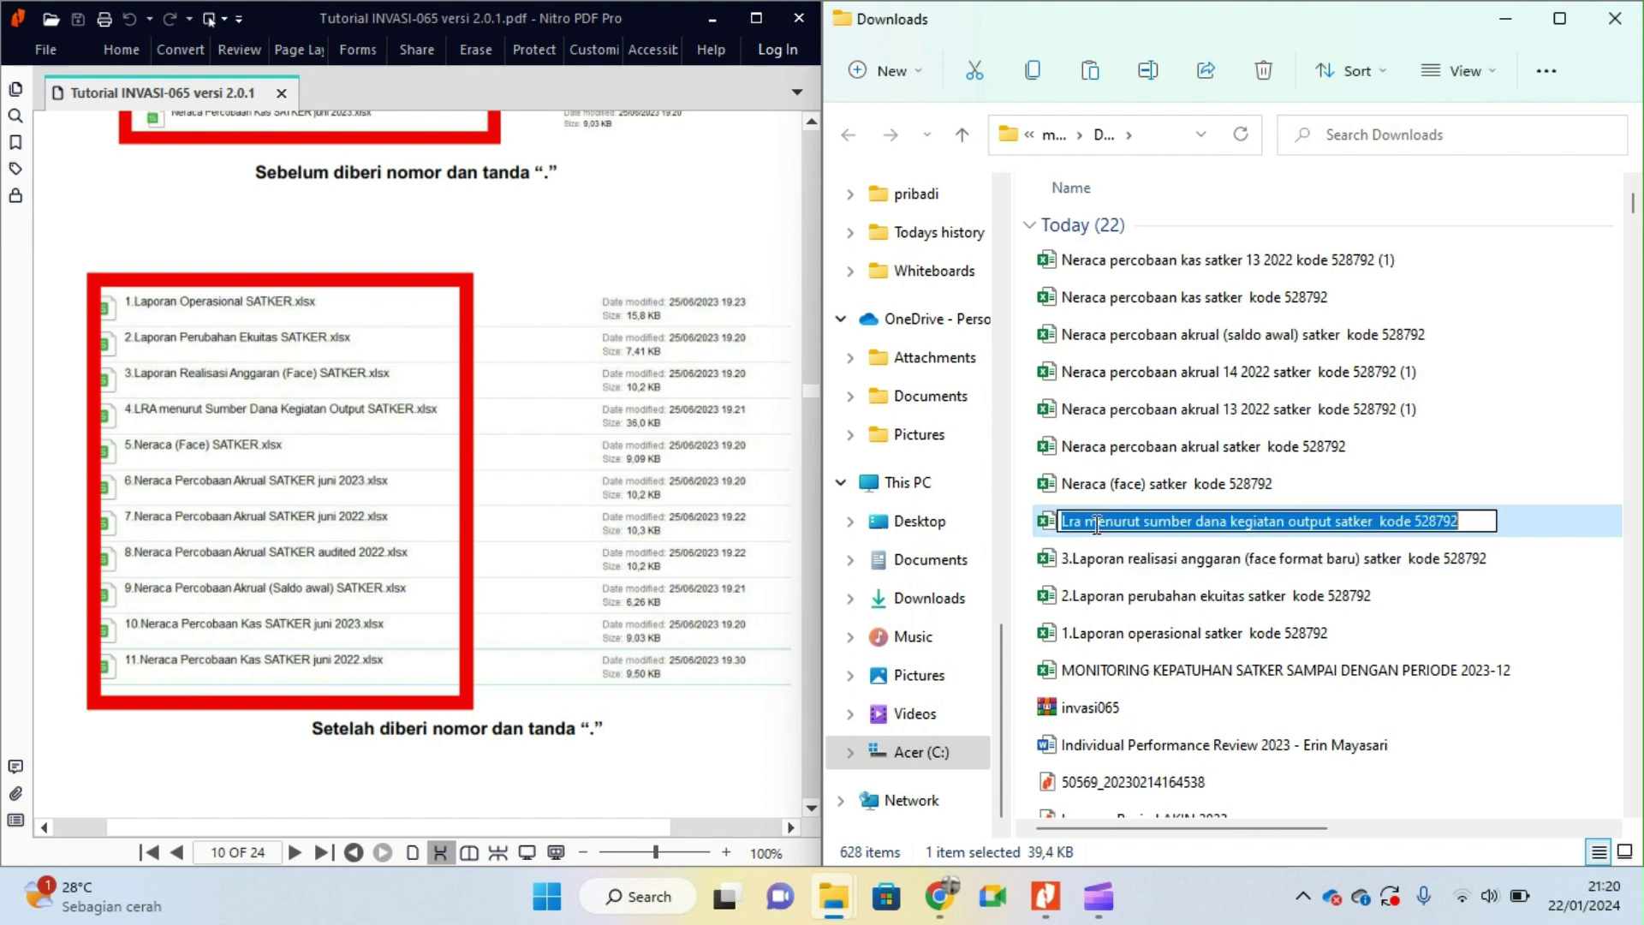
click(1064, 522)
text(4.)
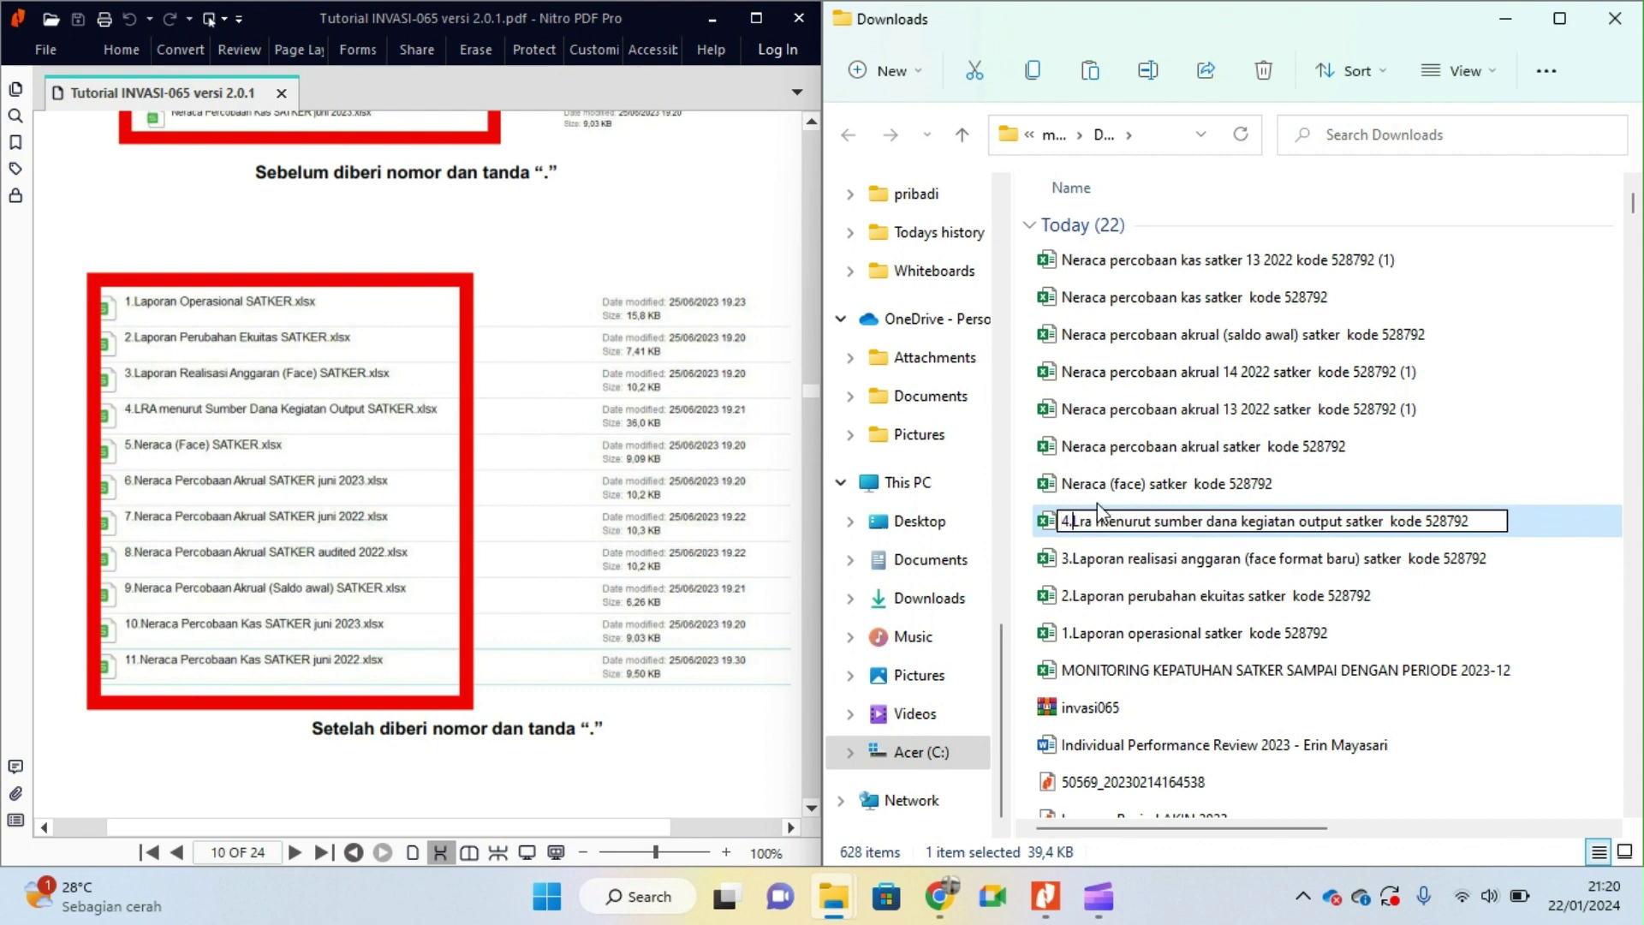
key(Return)
Step: Add the prefix "5." to the name of the Neraca (face) satker file
click(1106, 482)
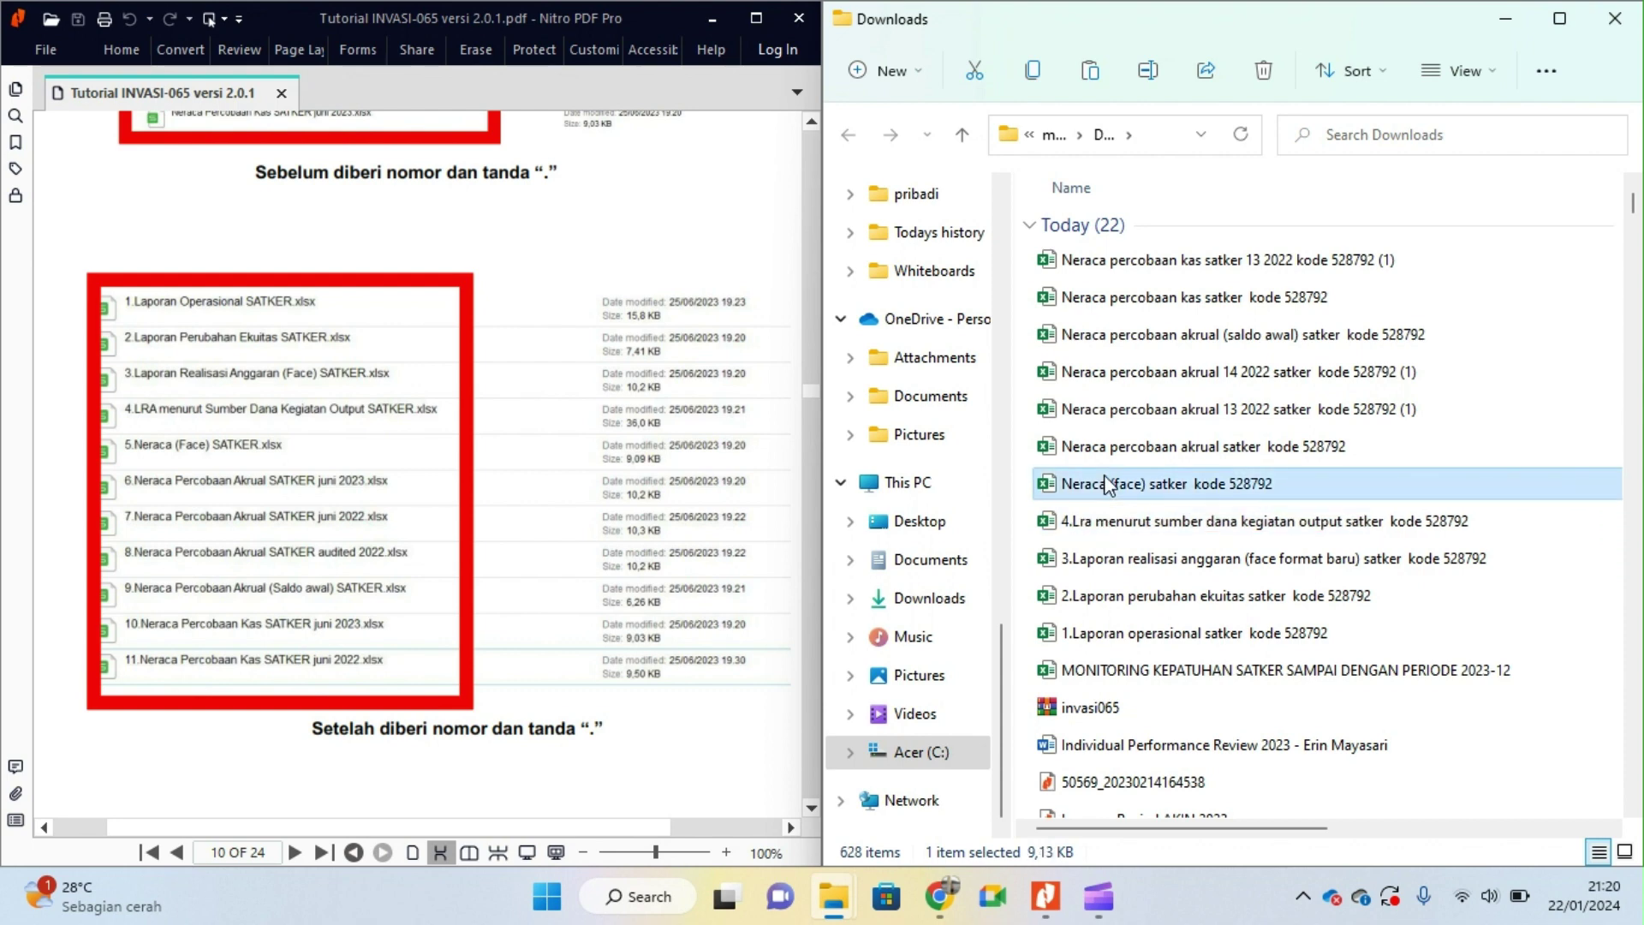
click(1106, 482)
click(1062, 485)
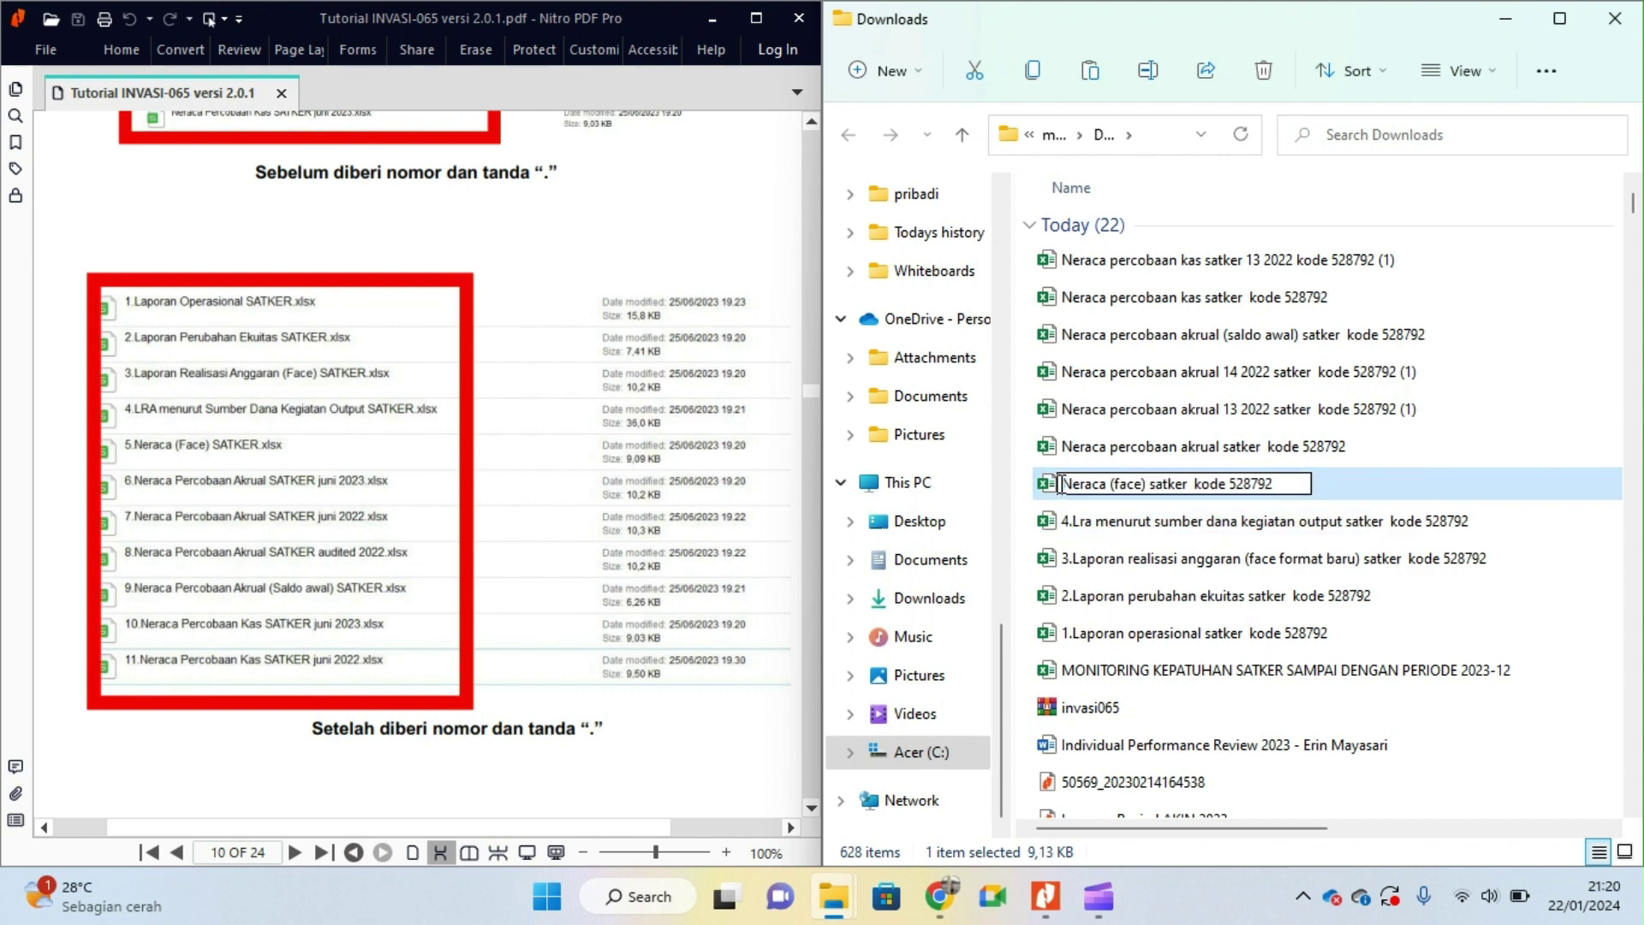
text(5.)
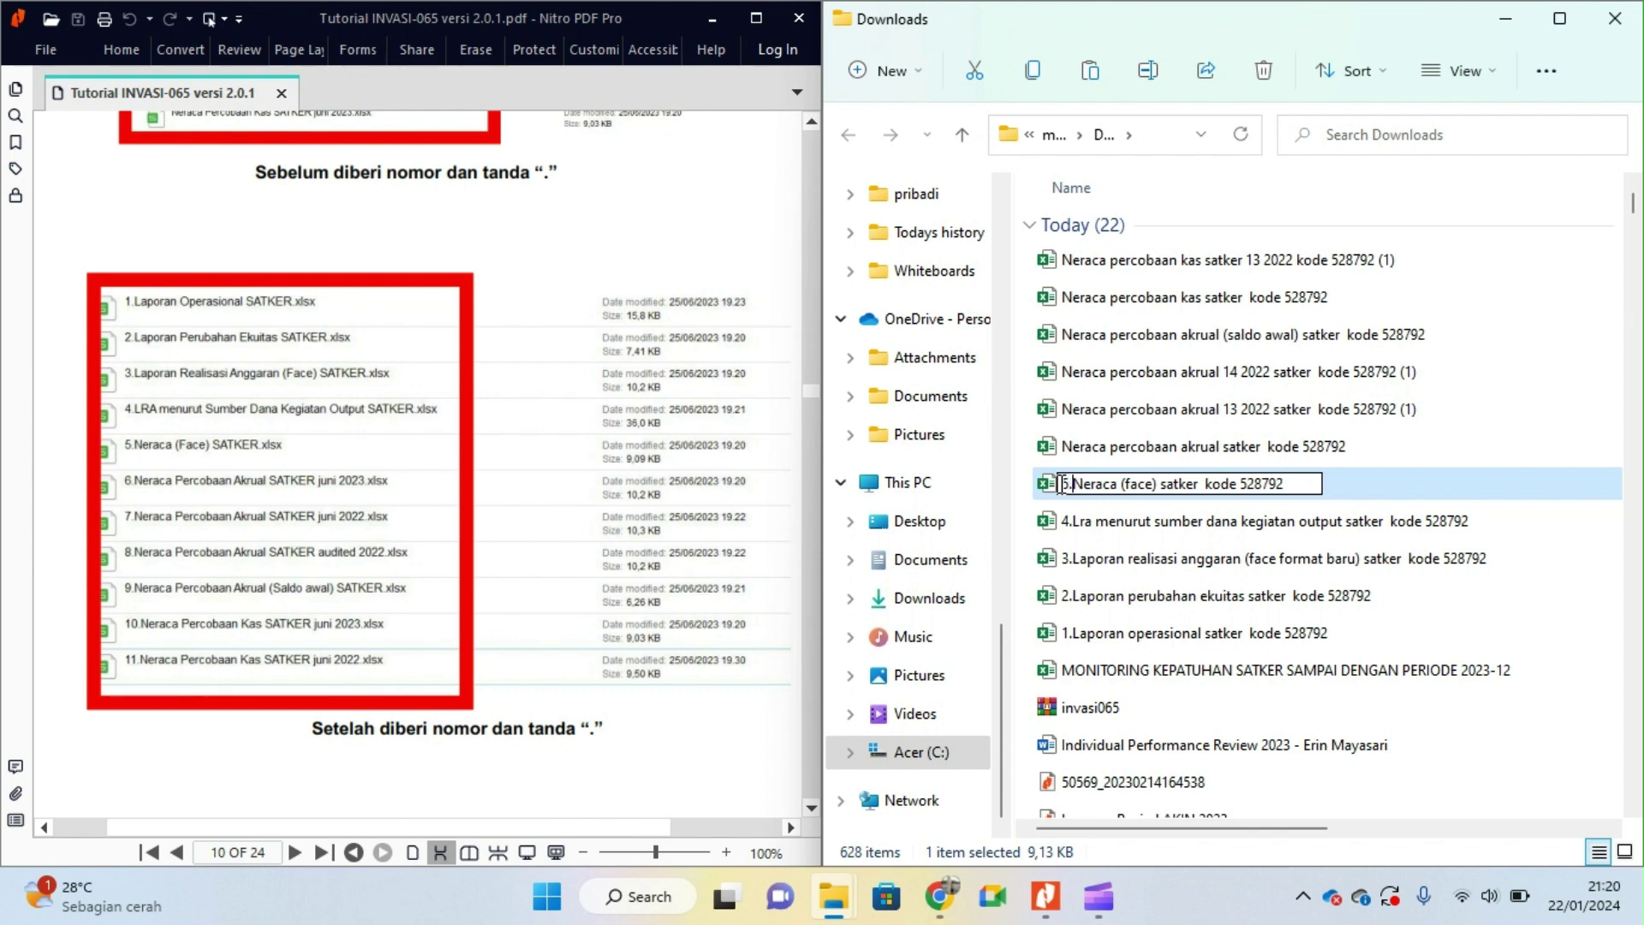
Step: Add the prefix "6." to the name of the Neraca percobaan akrual satker file that has no period in its name
click(1116, 458)
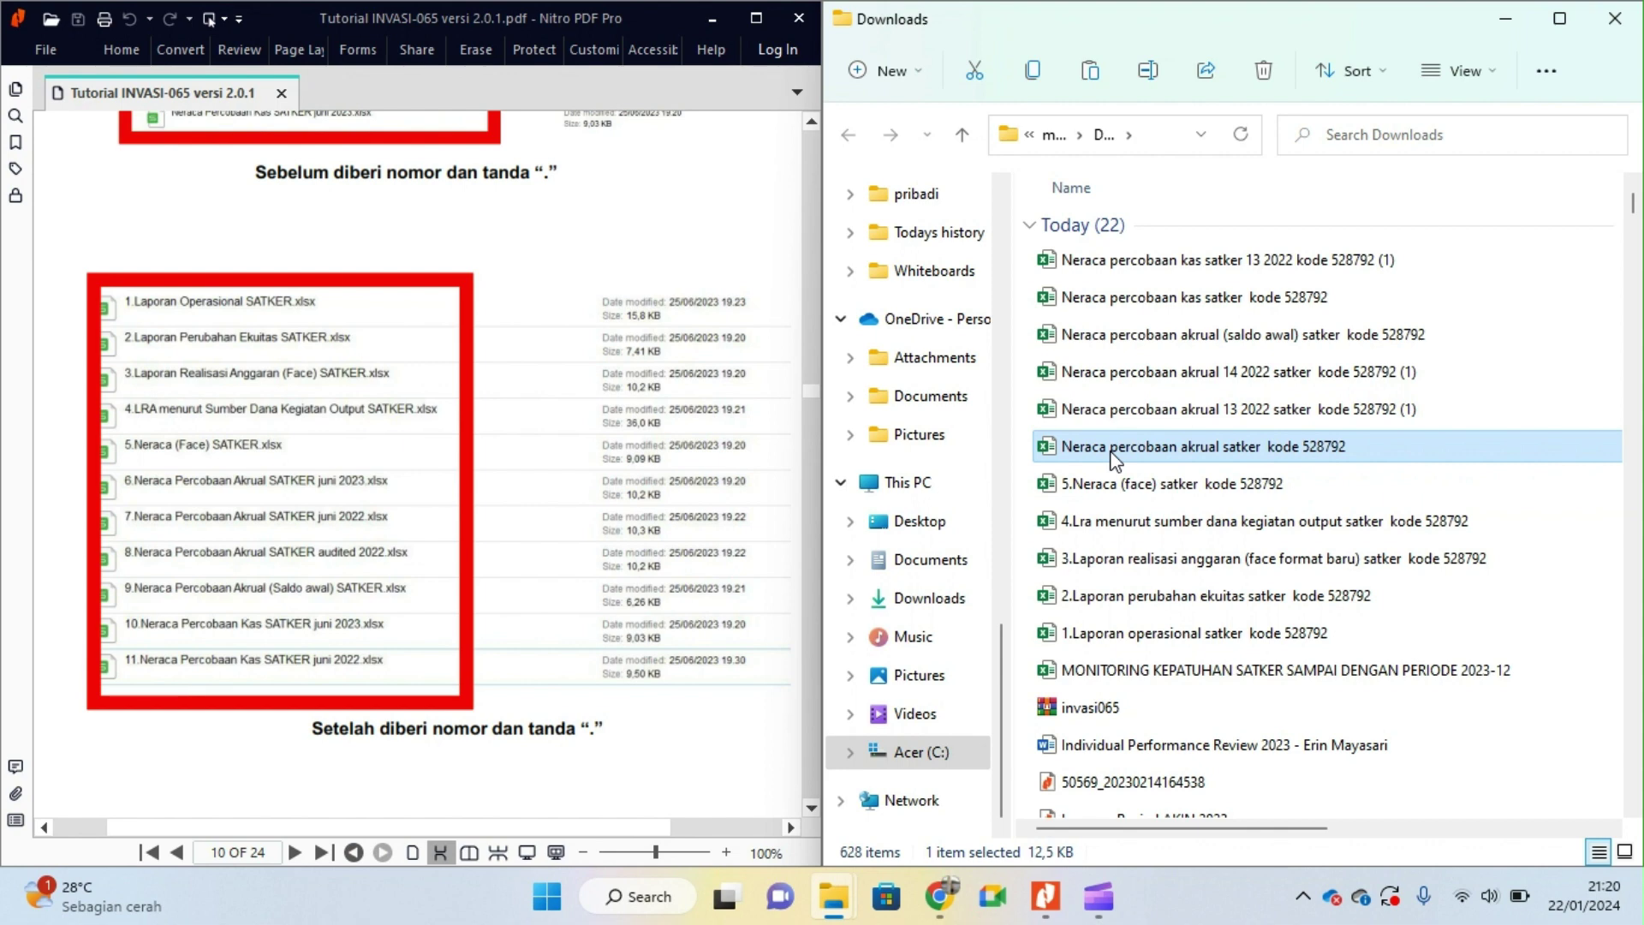
click(1115, 460)
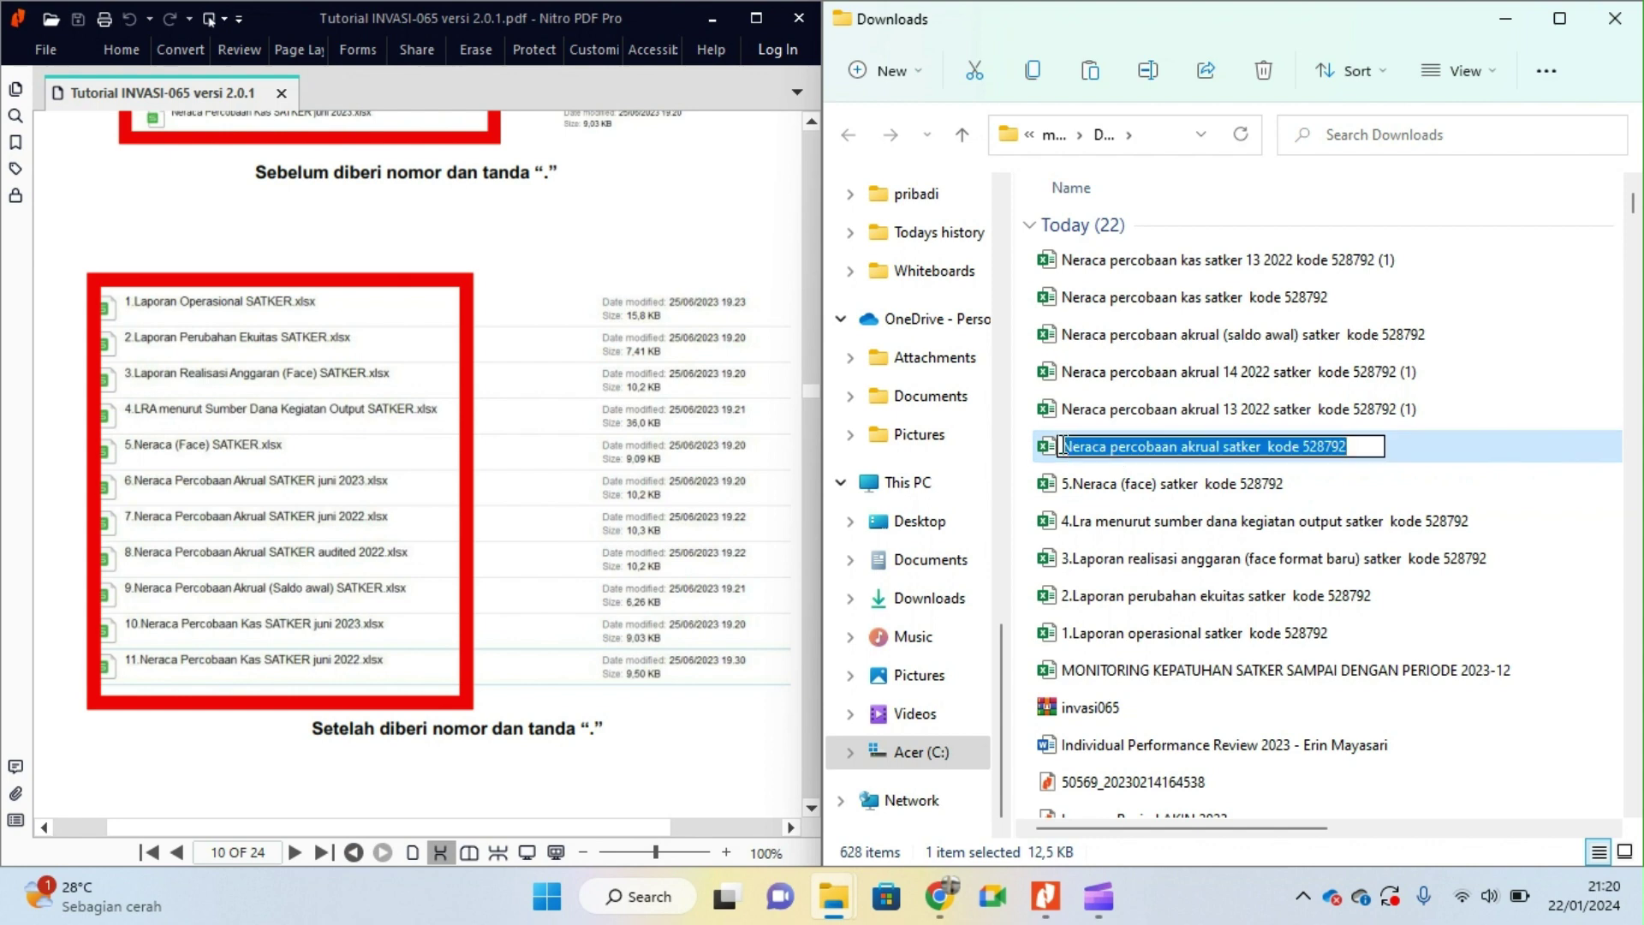
click(1065, 446)
text(6..)
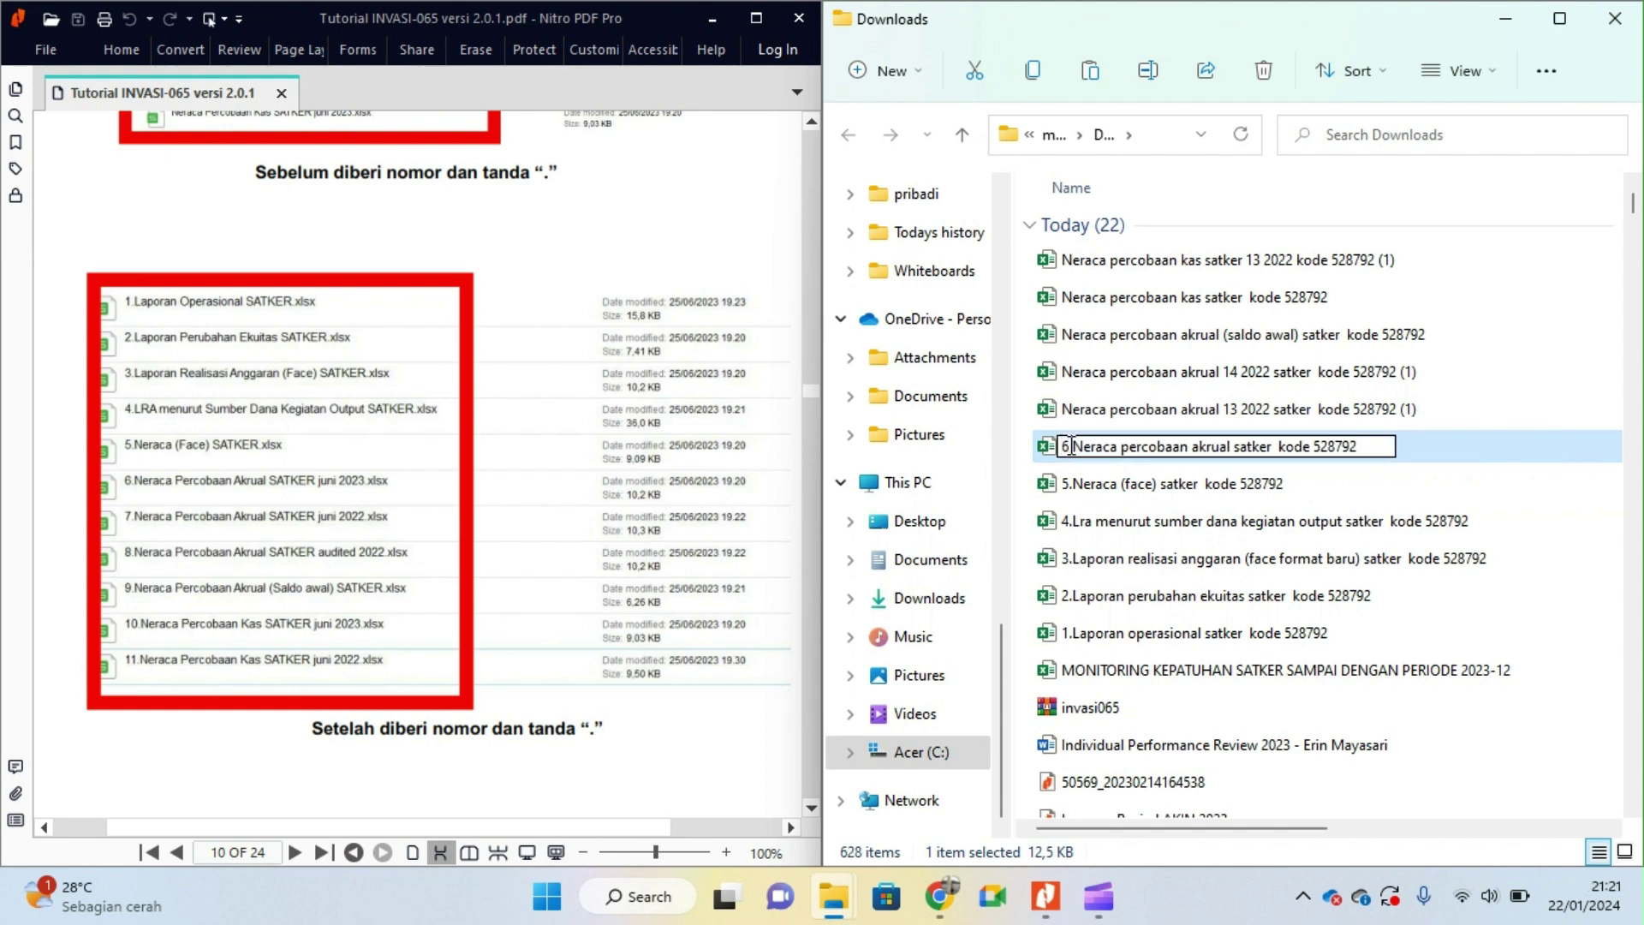
key(Return)
Step: Add the prefix "7." to the name of the Neraca percobaan akrual 13 2022 satker file
click(1128, 410)
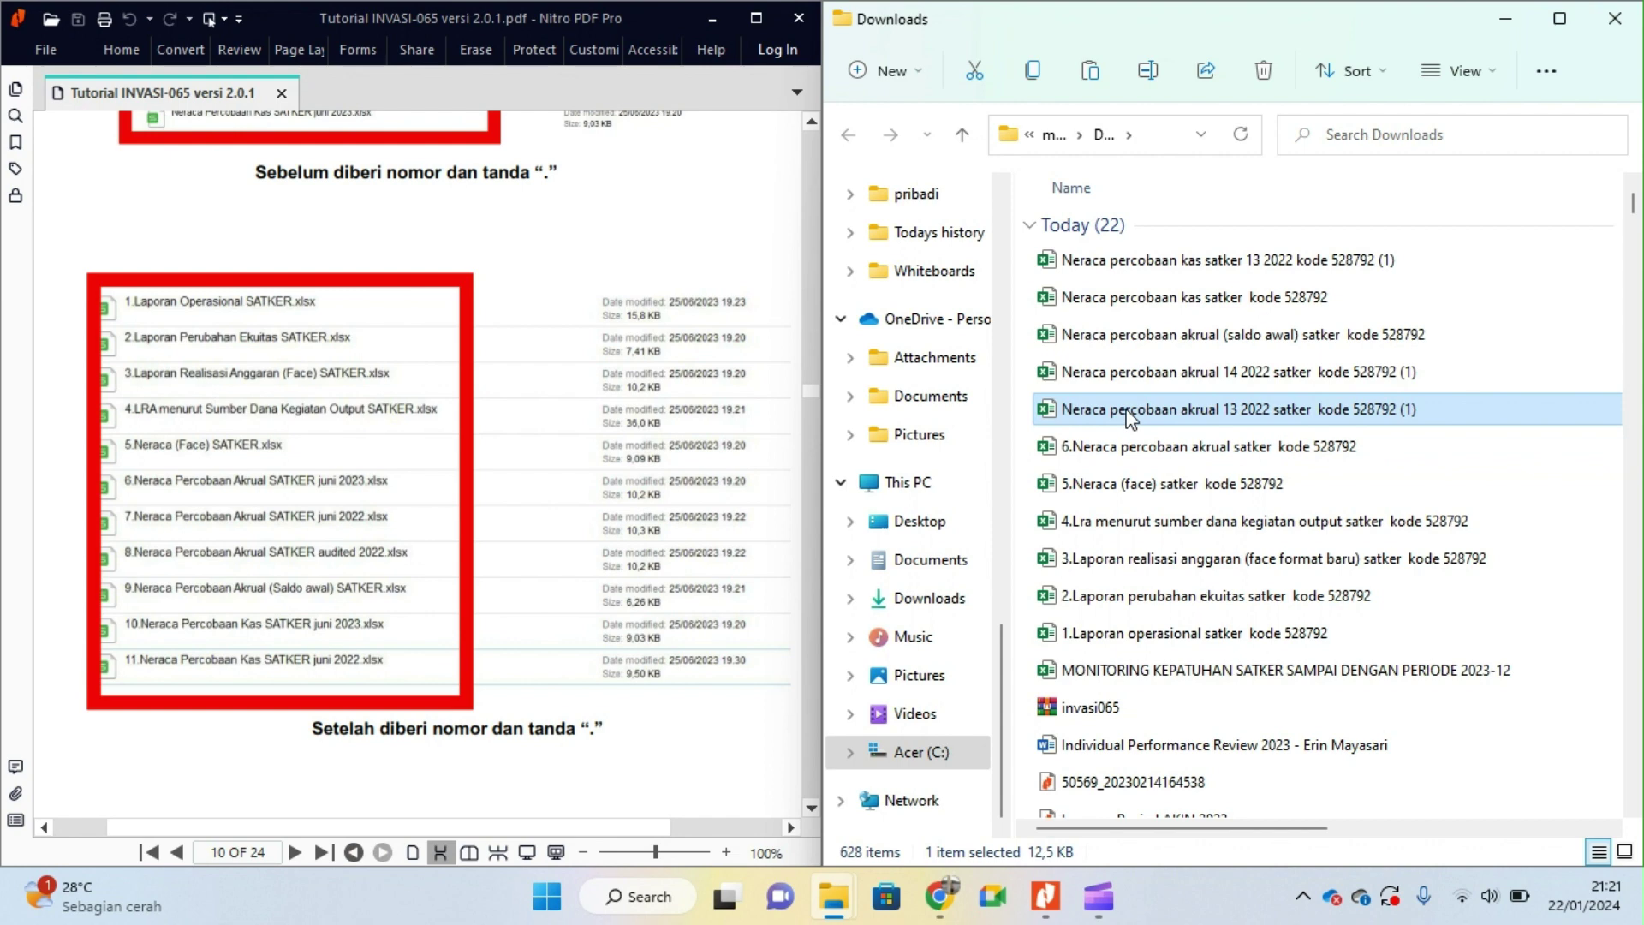
click(1128, 411)
click(1061, 410)
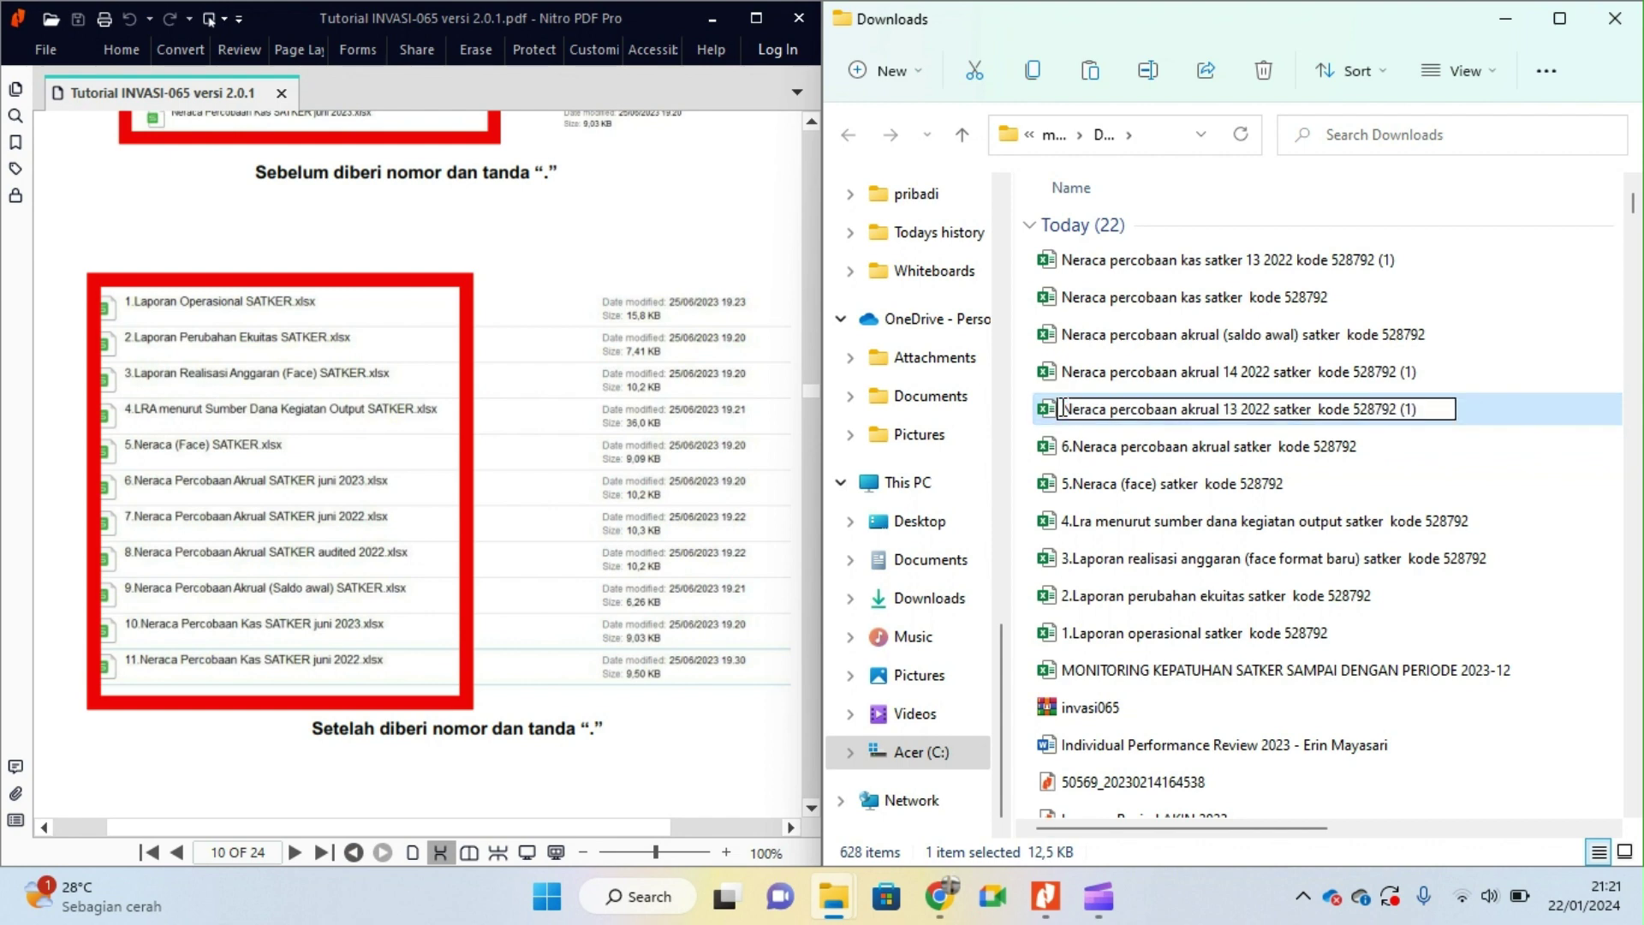
text(7.)
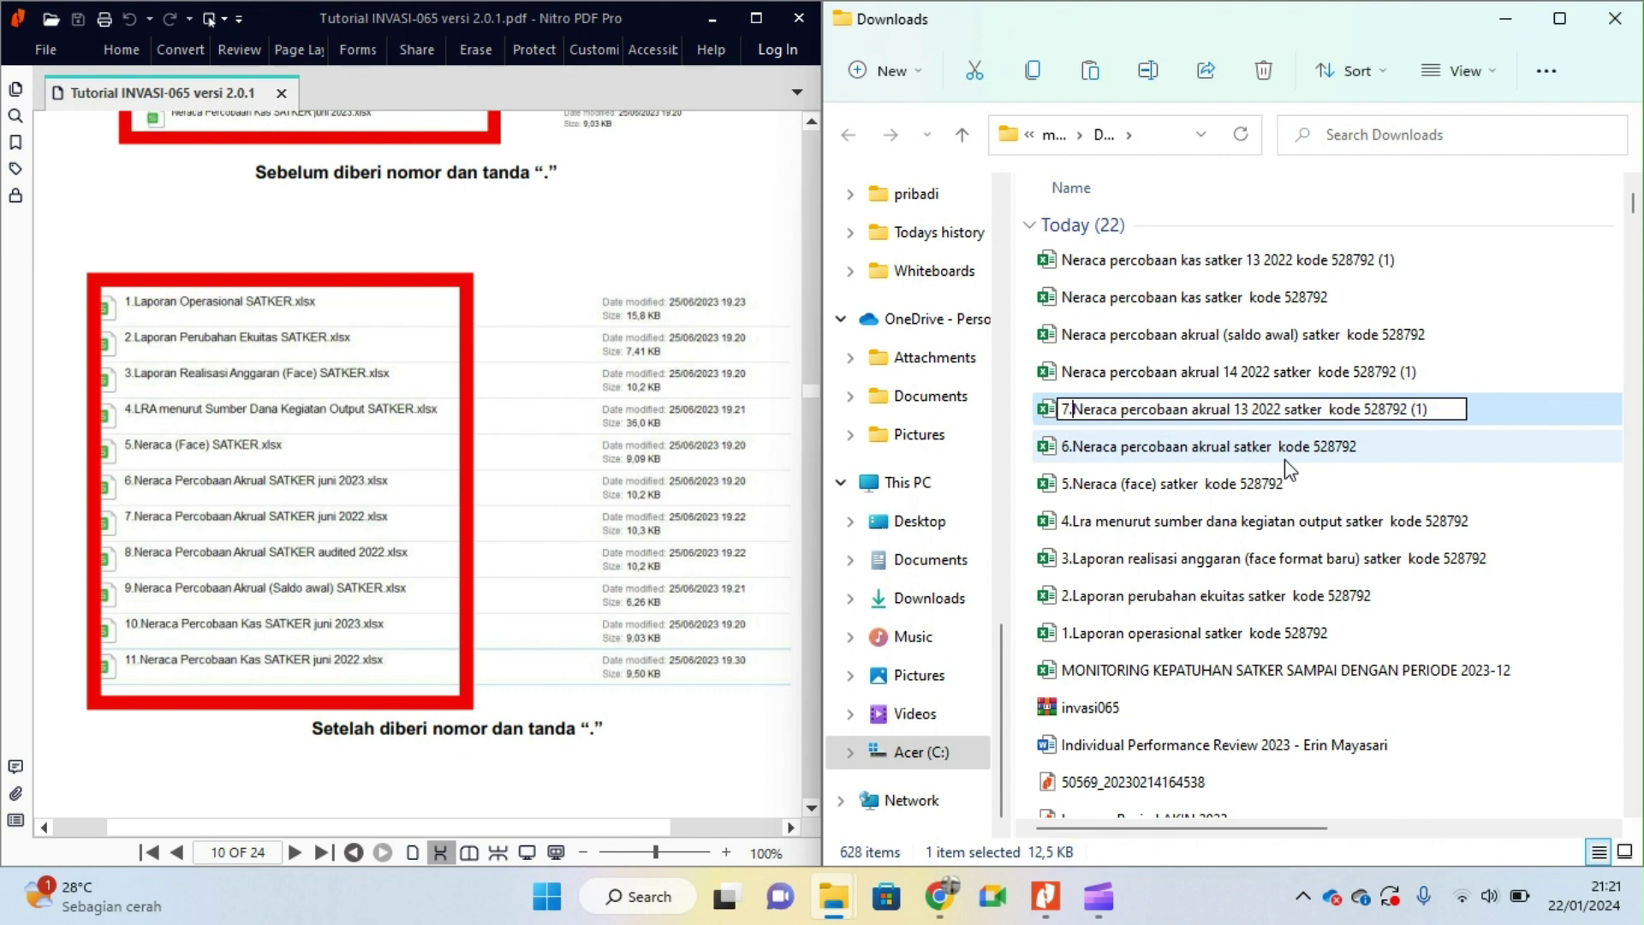
Step: Add the prefix "8." to the name of the Neraca percobaan akrual 14 2022 satker file
click(1211, 379)
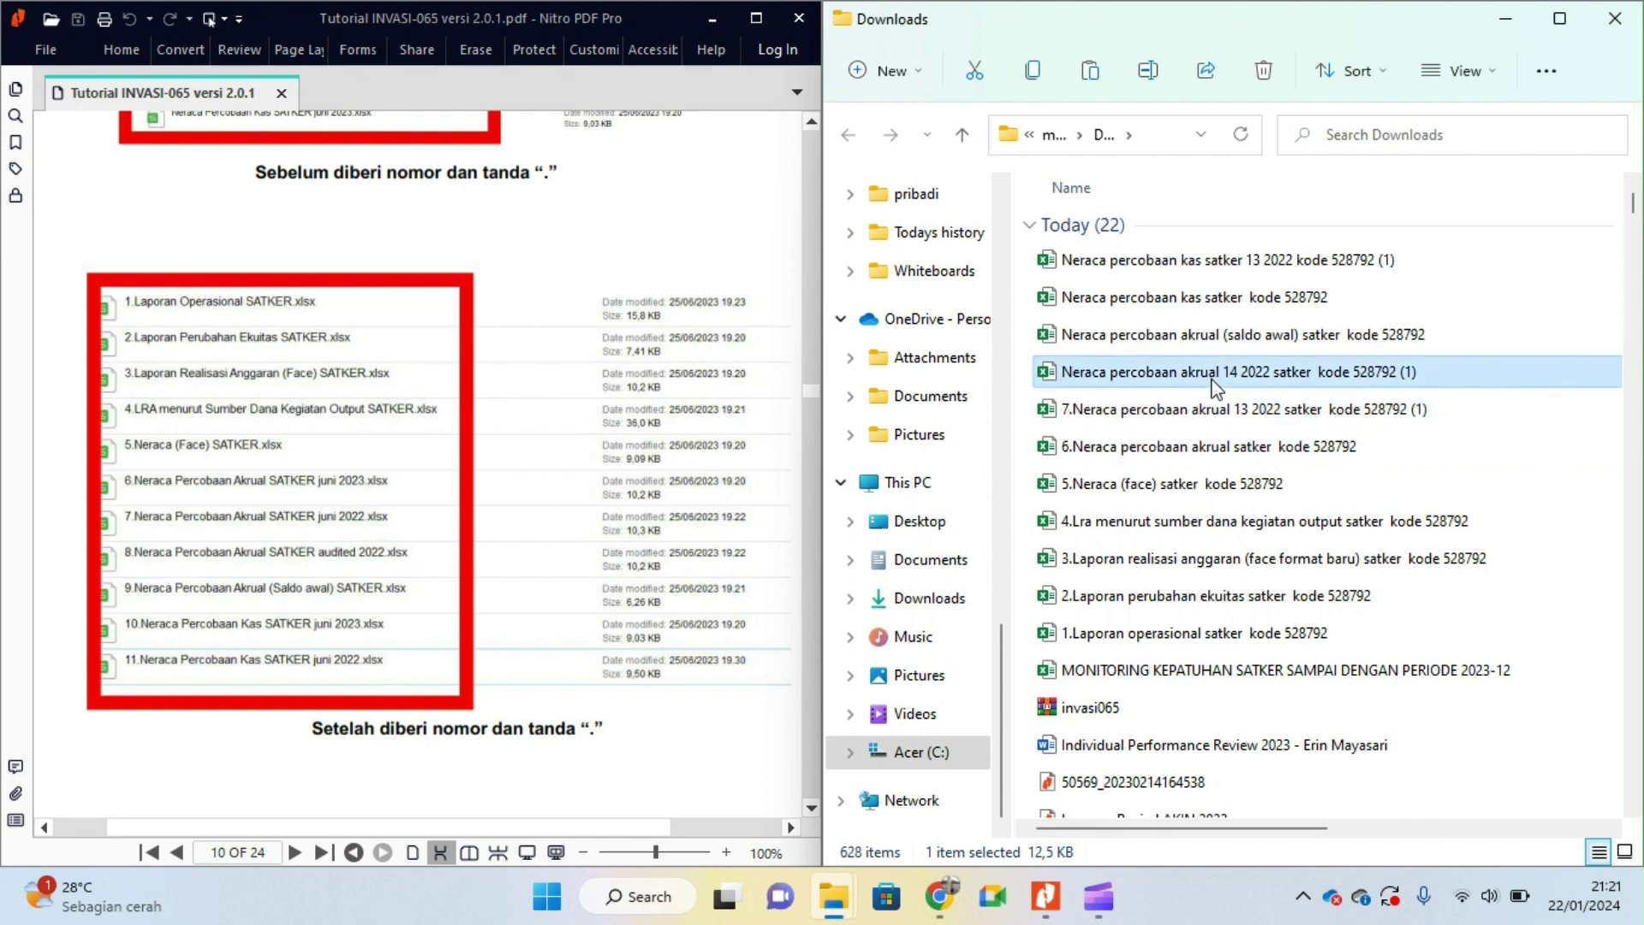
click(1212, 380)
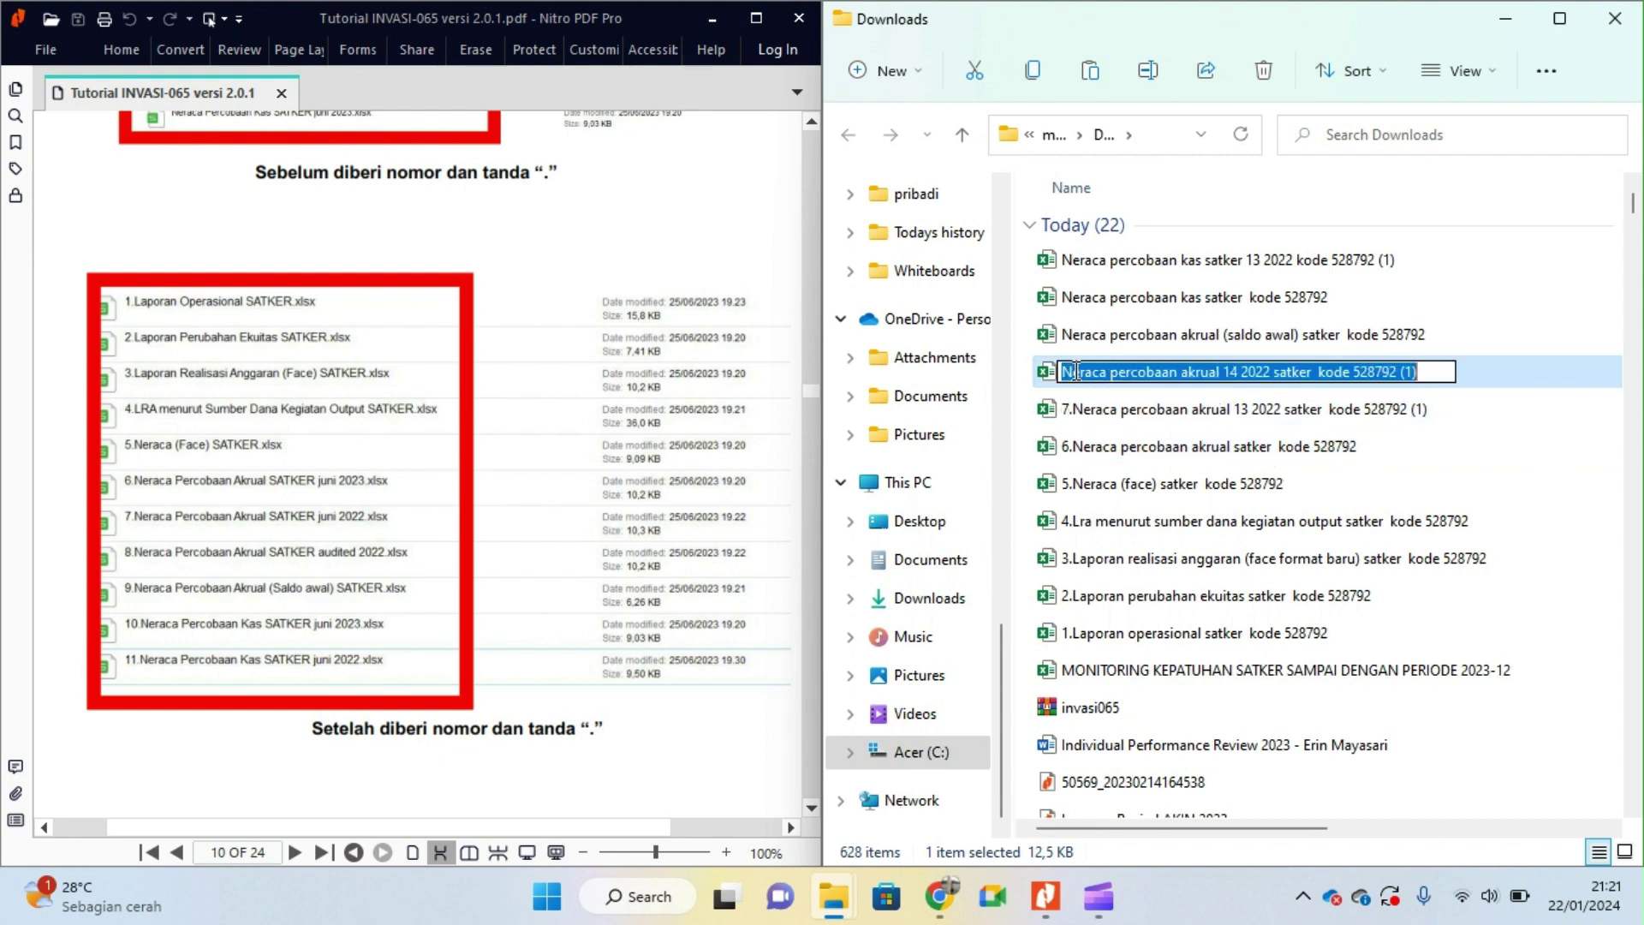
click(1061, 372)
text(8.)
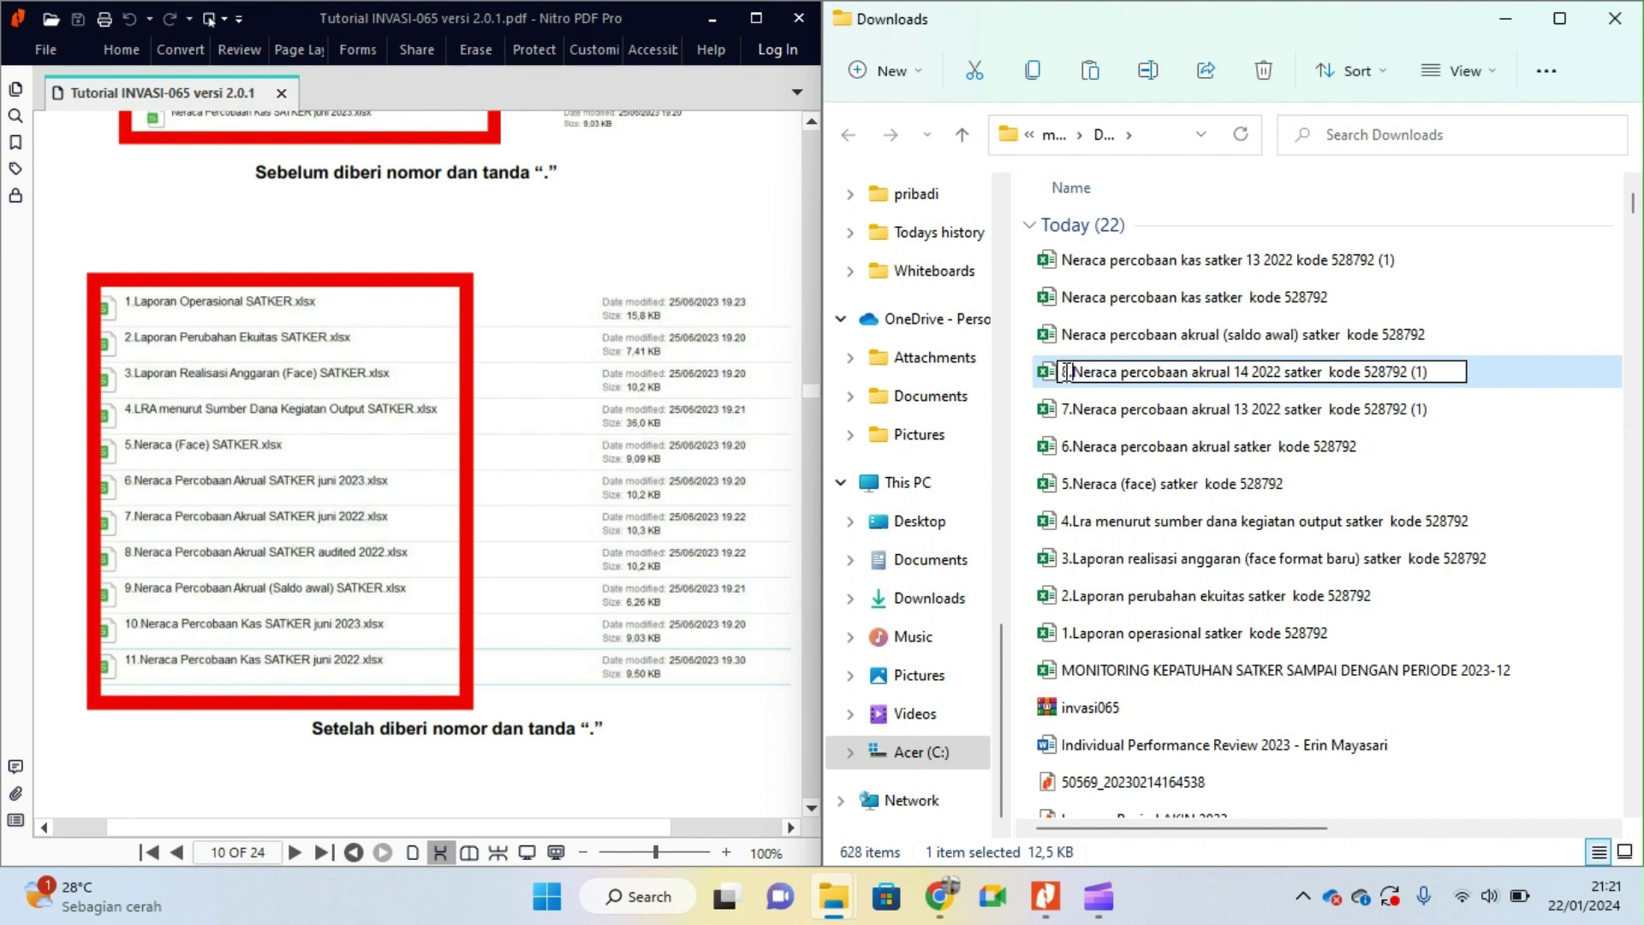
Step: Add the prefix "9." to the name of the Neraca percobaan akrual (saldo awal) satker file
click(1113, 341)
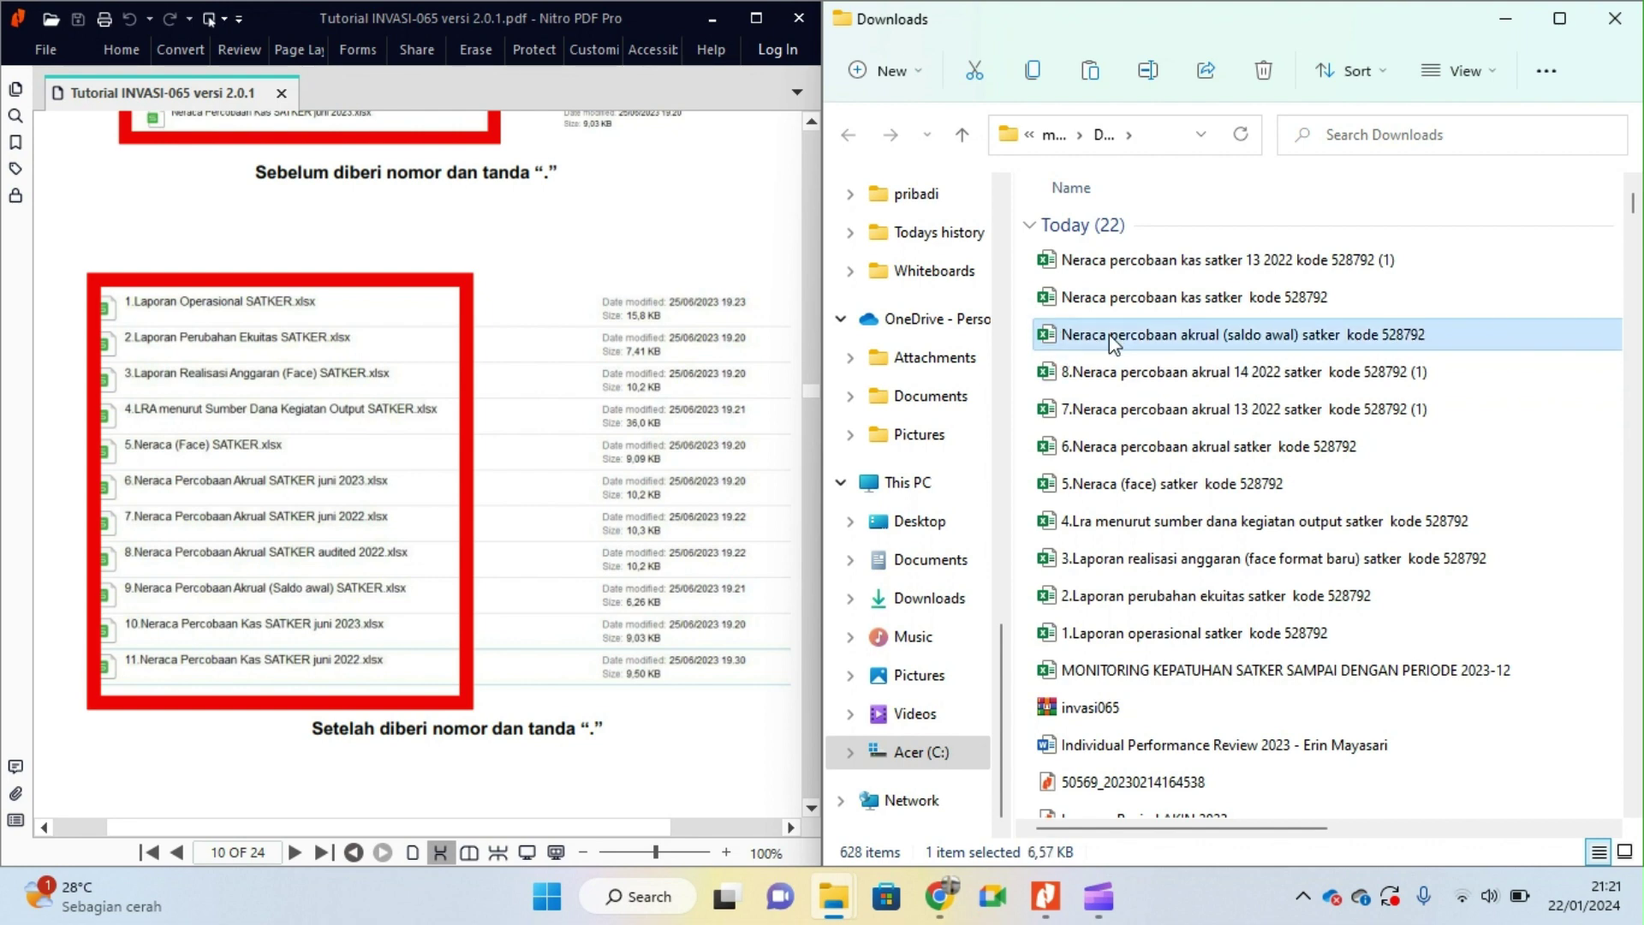
click(1113, 341)
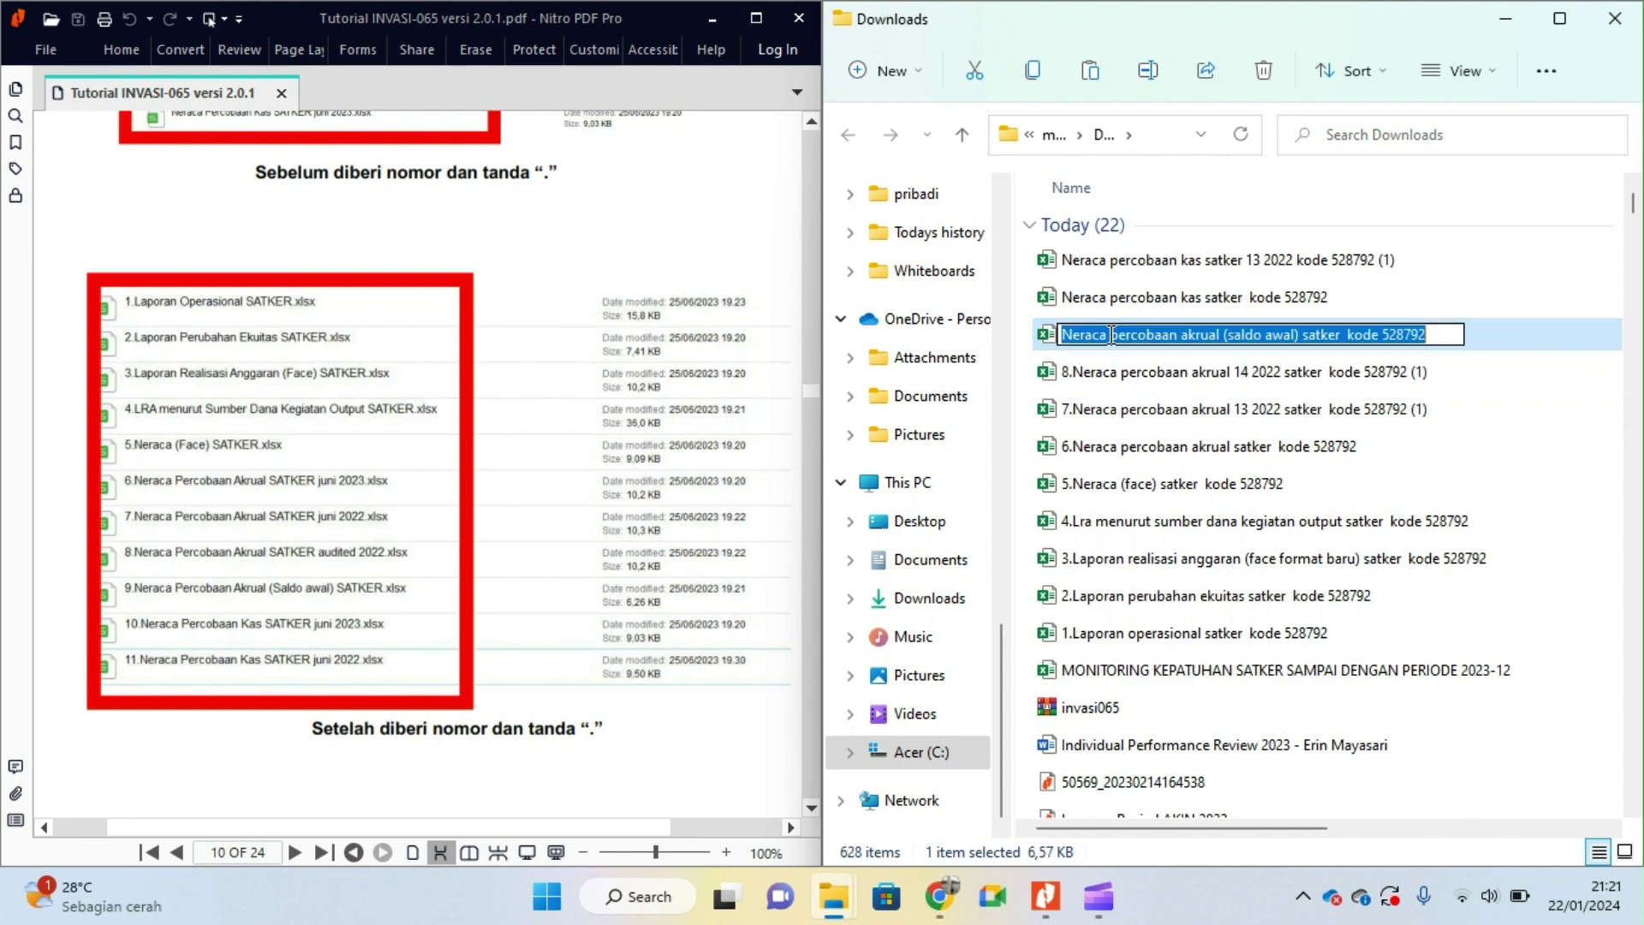
click(1063, 333)
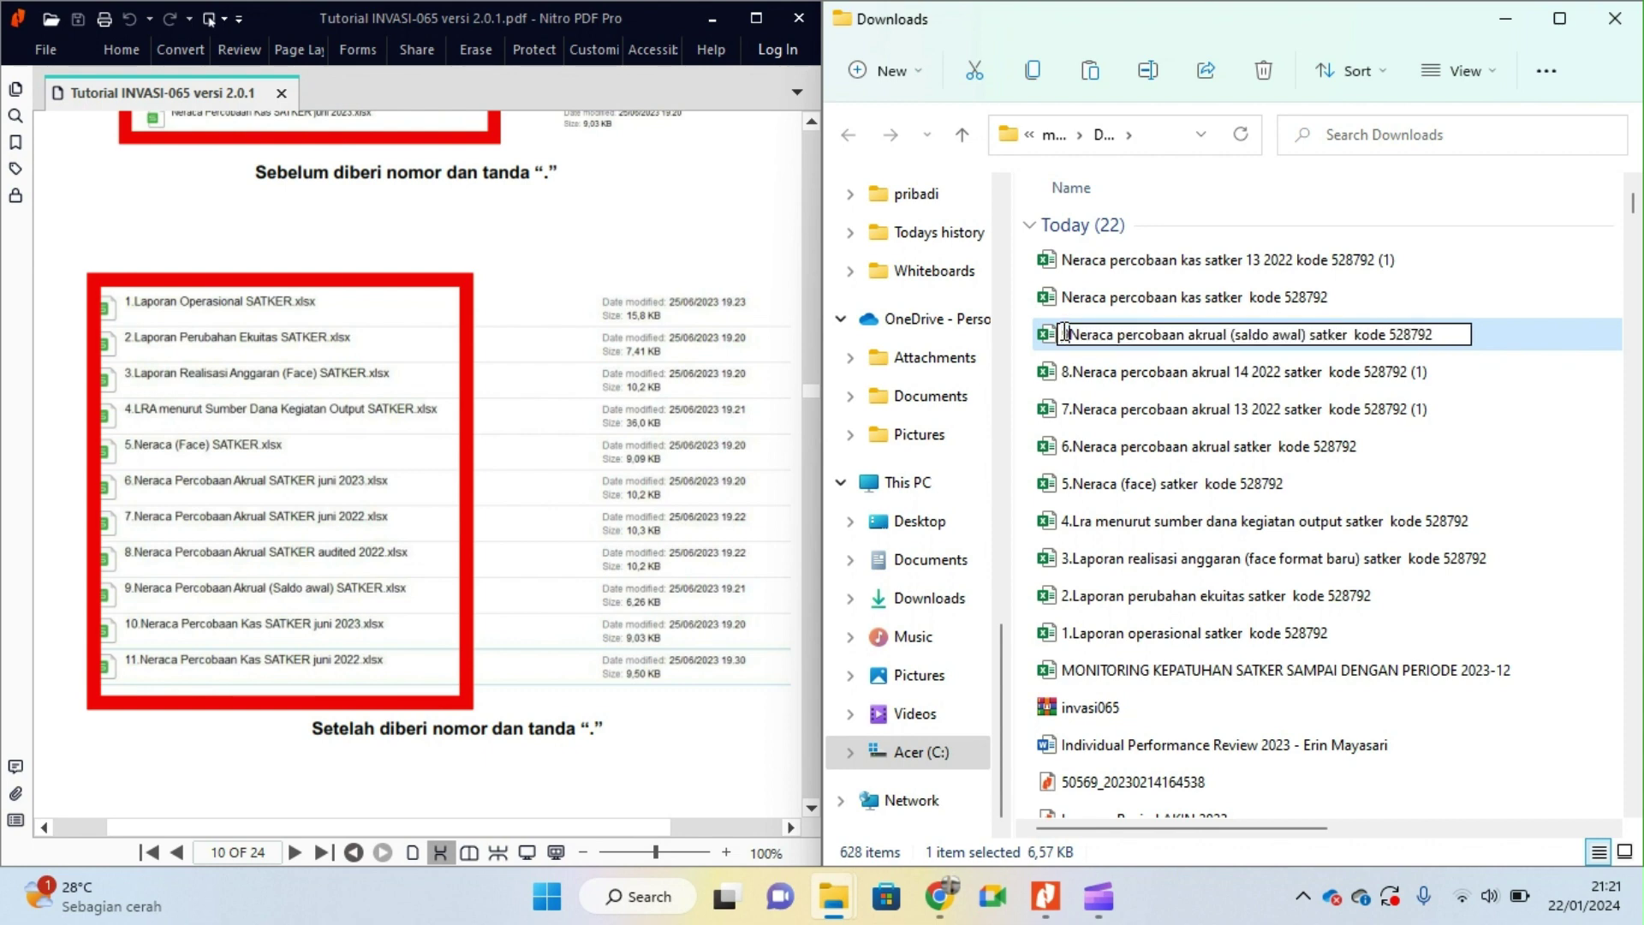
text(9.)
Step: Add the prefix "10." to the name of the Neraca percobaan kas satker file that has no period in its name
click(1122, 301)
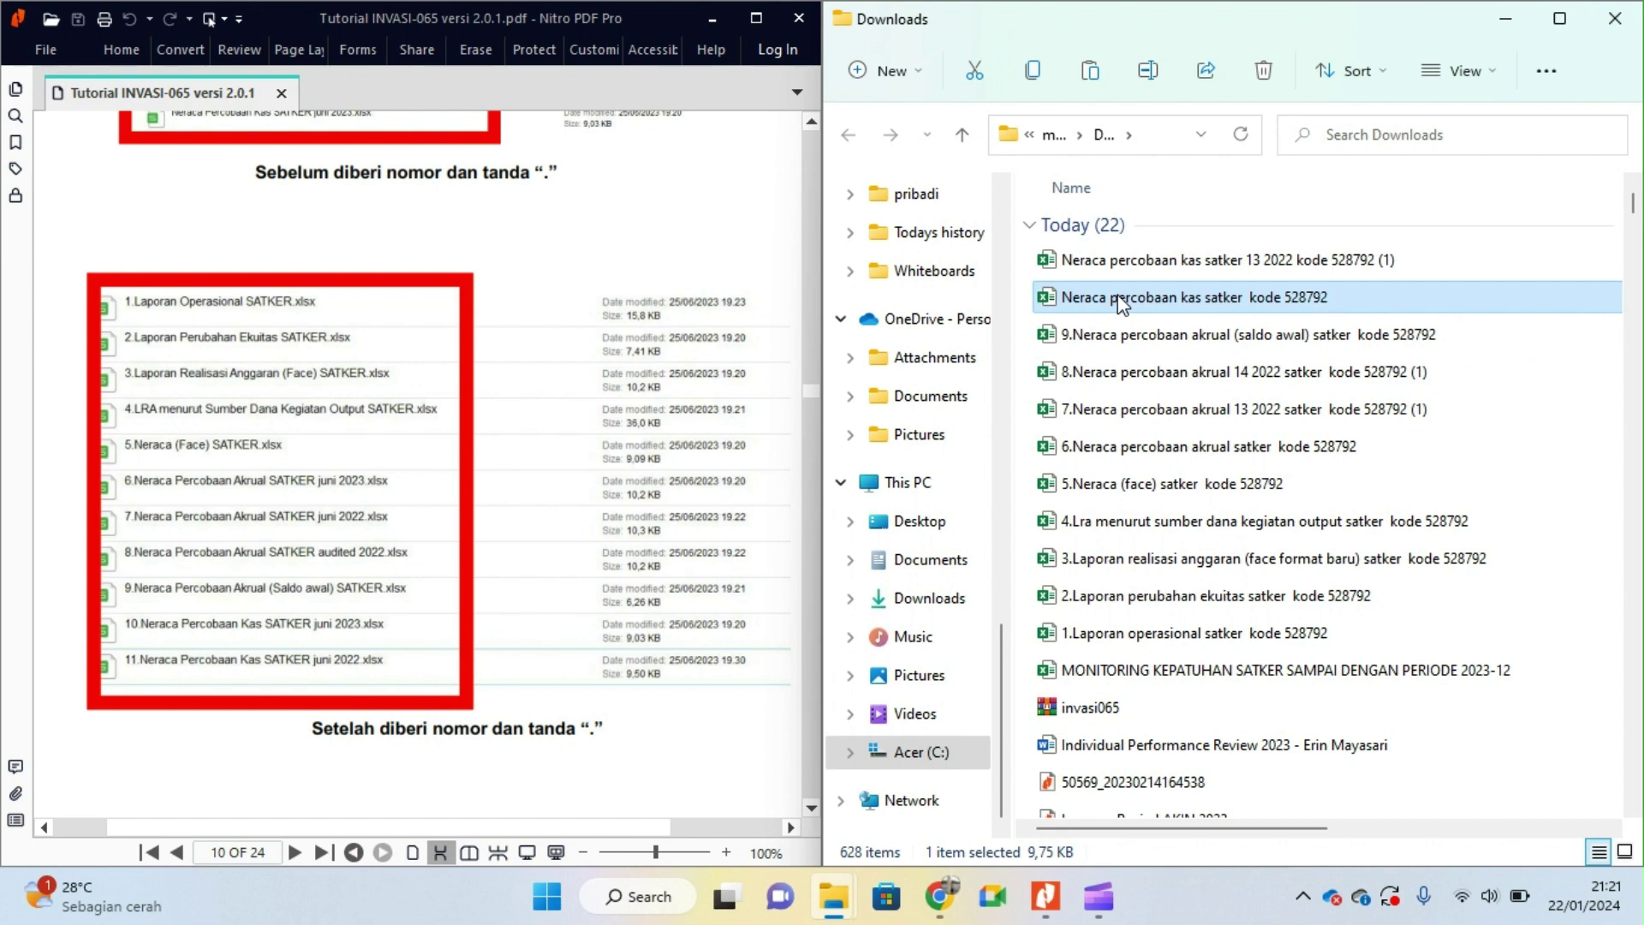
click(1120, 298)
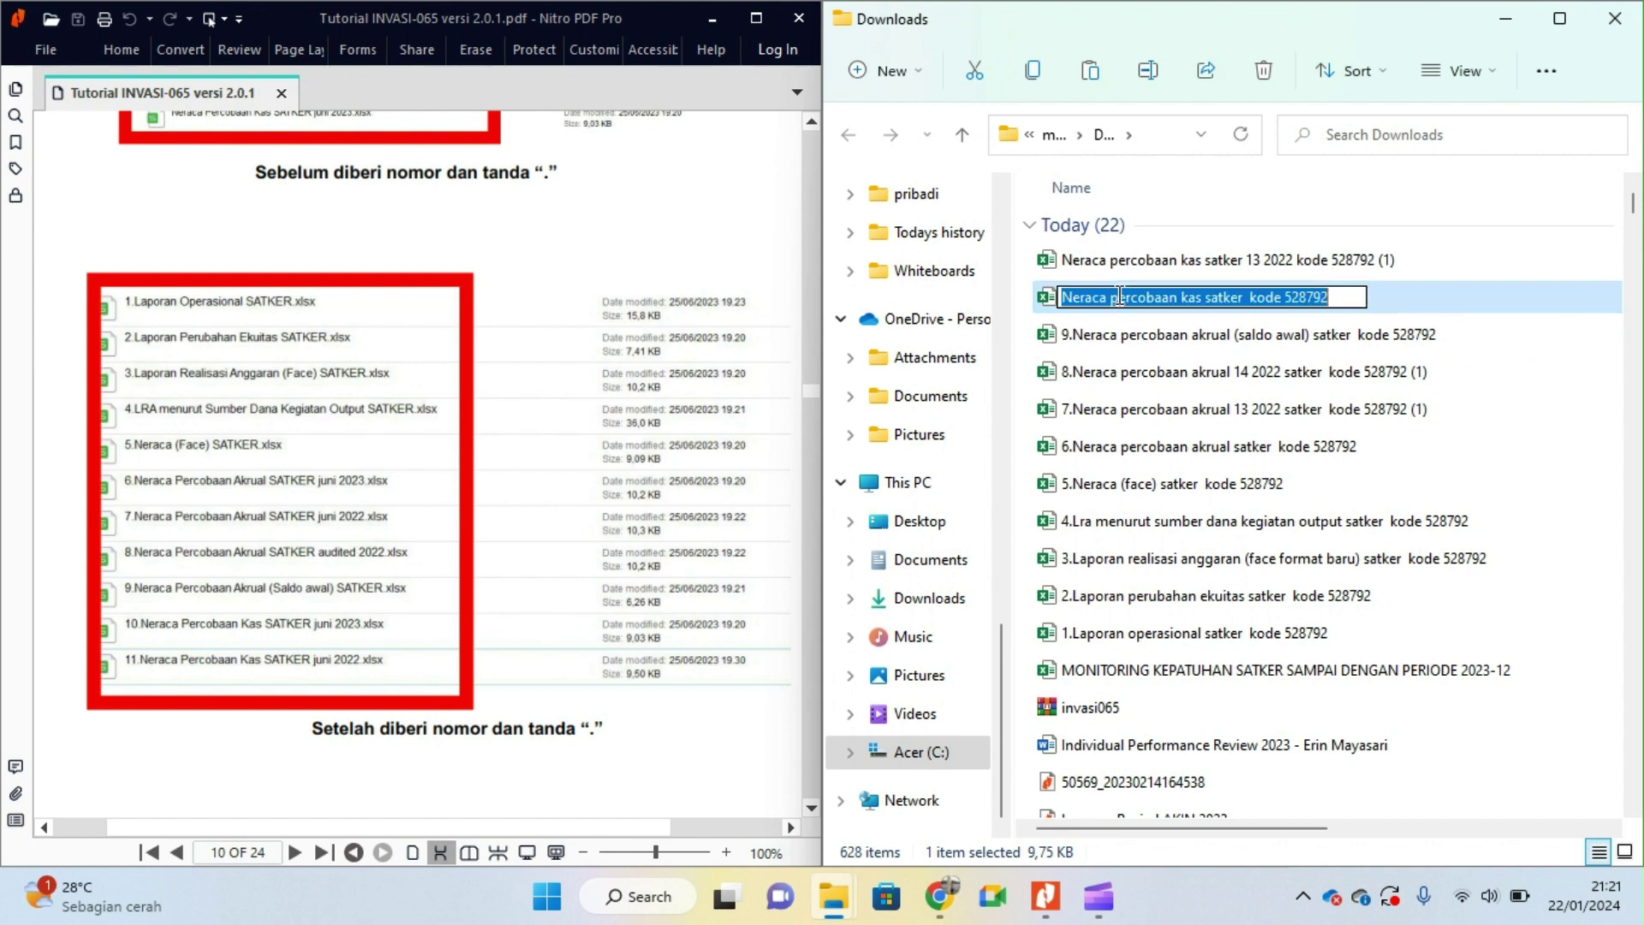
click(1065, 303)
text(10.)
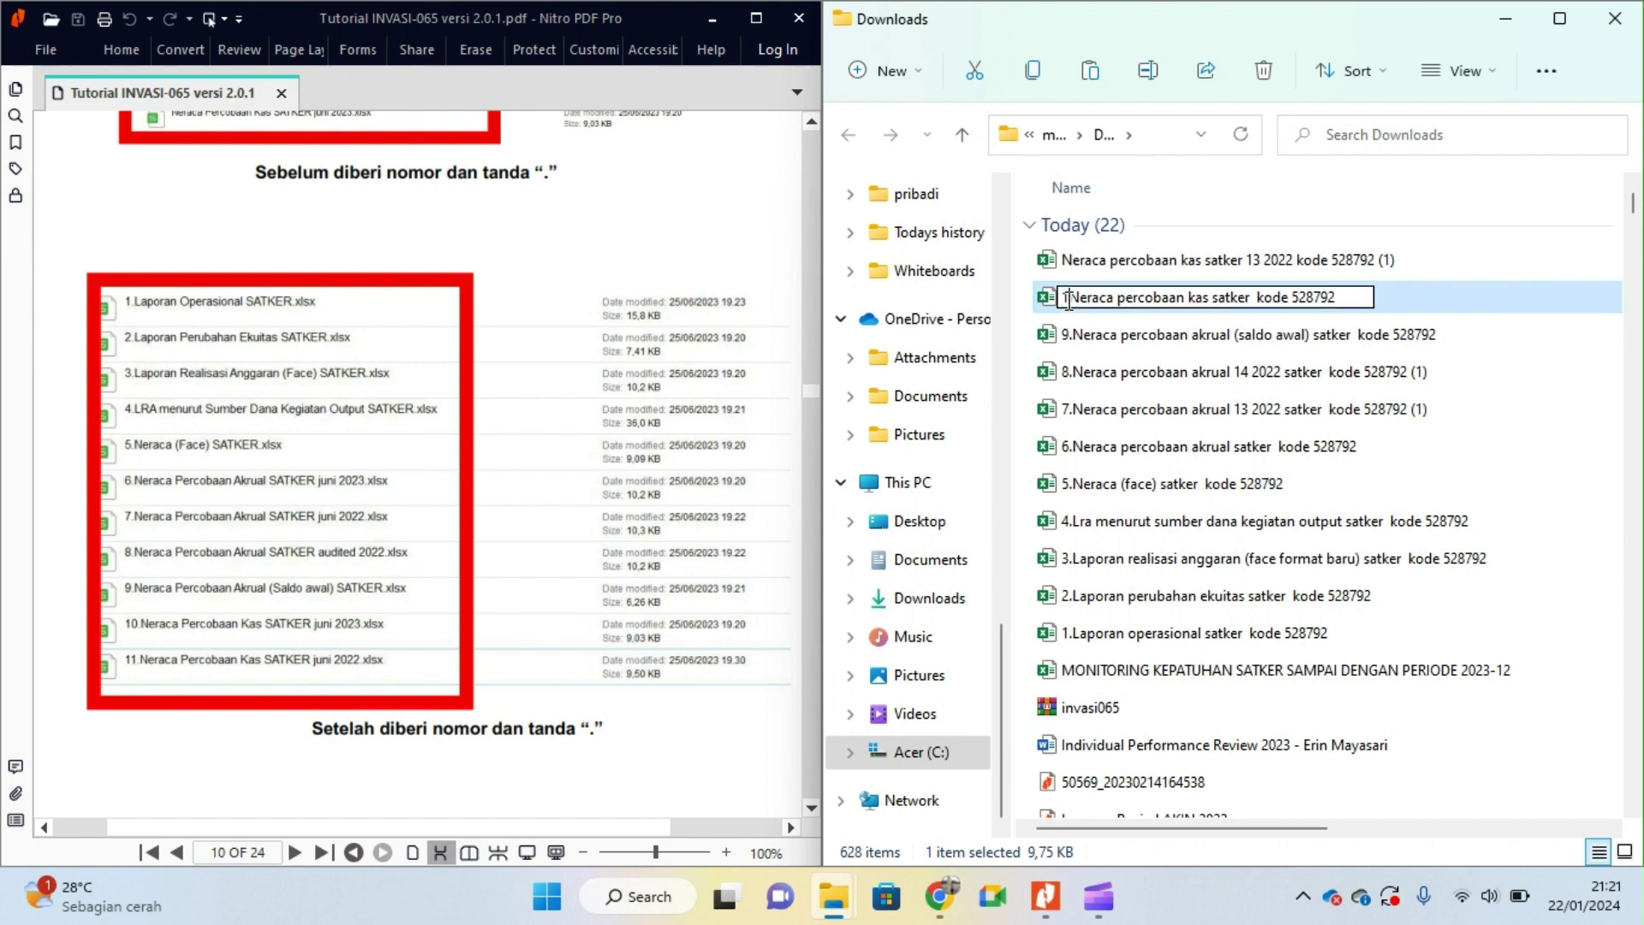
text(.)
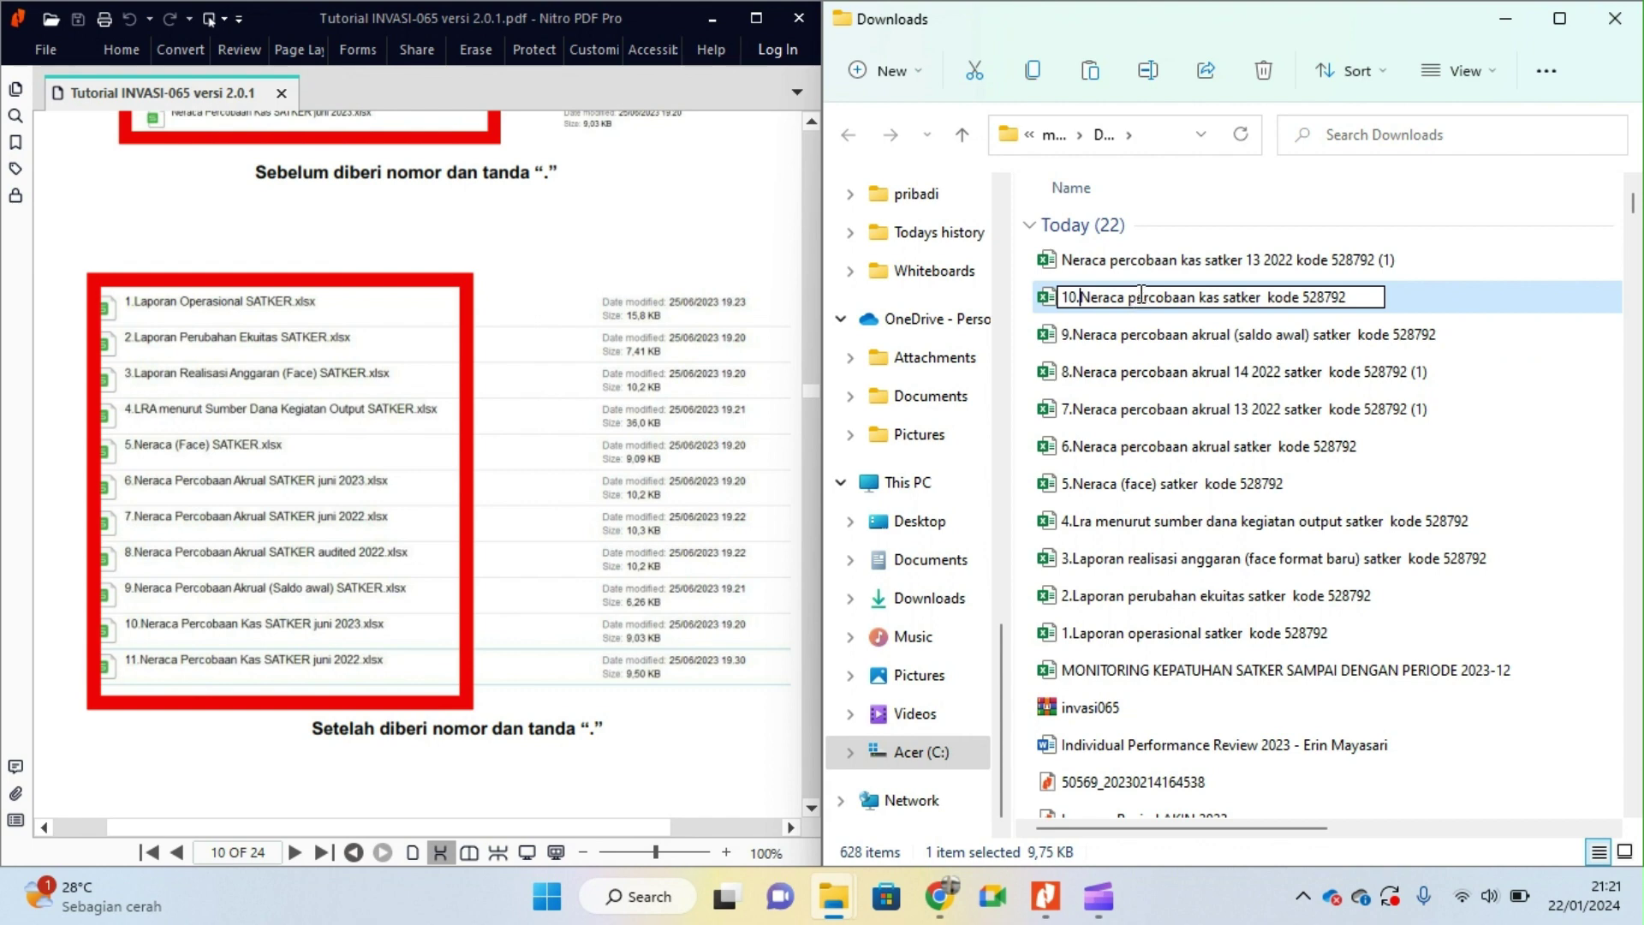
Step: Add the prefix "11." to the name of the Neraca percobaan kas satker 13 2022 file
click(1074, 260)
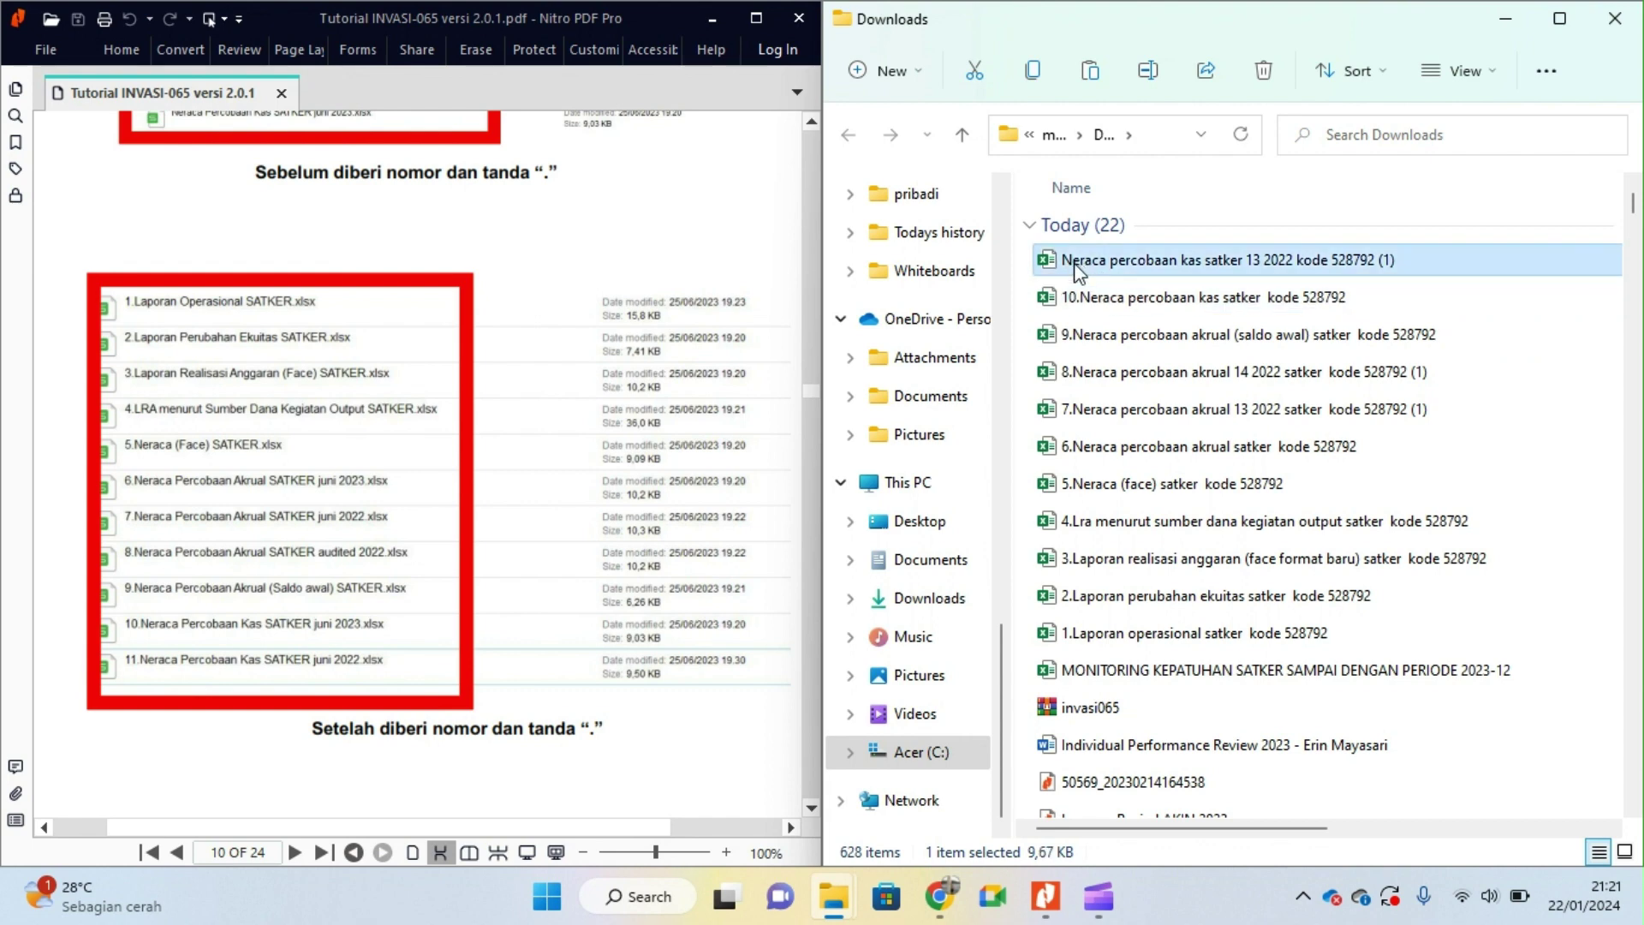
click(1073, 261)
click(1070, 258)
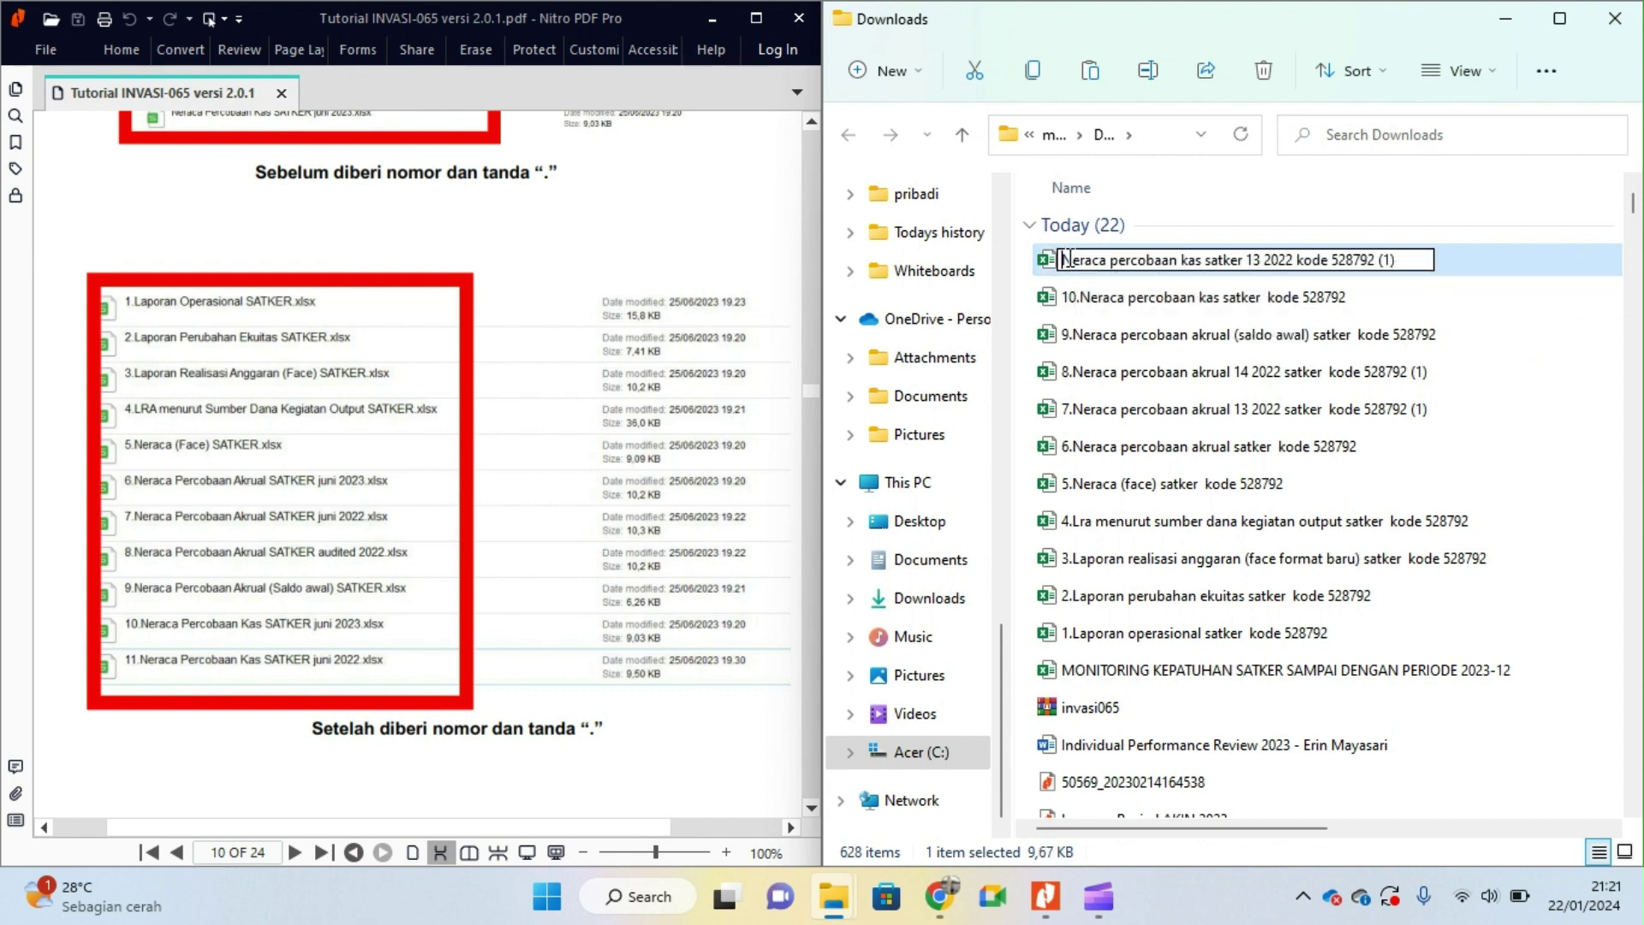
text(1.1)
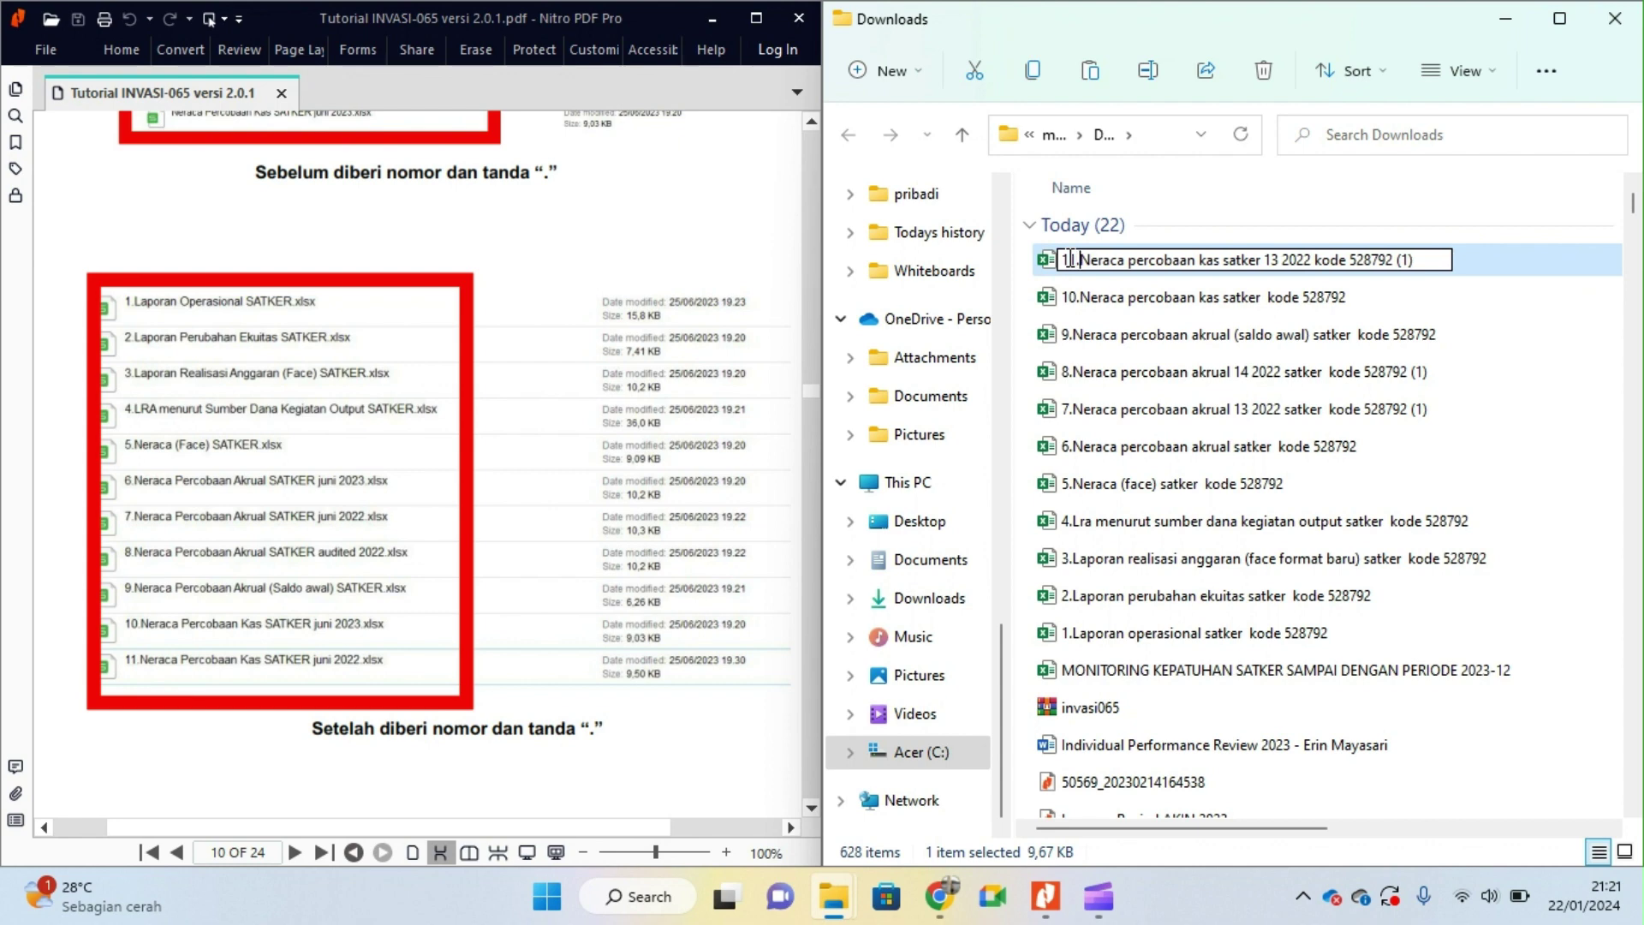
click(1106, 299)
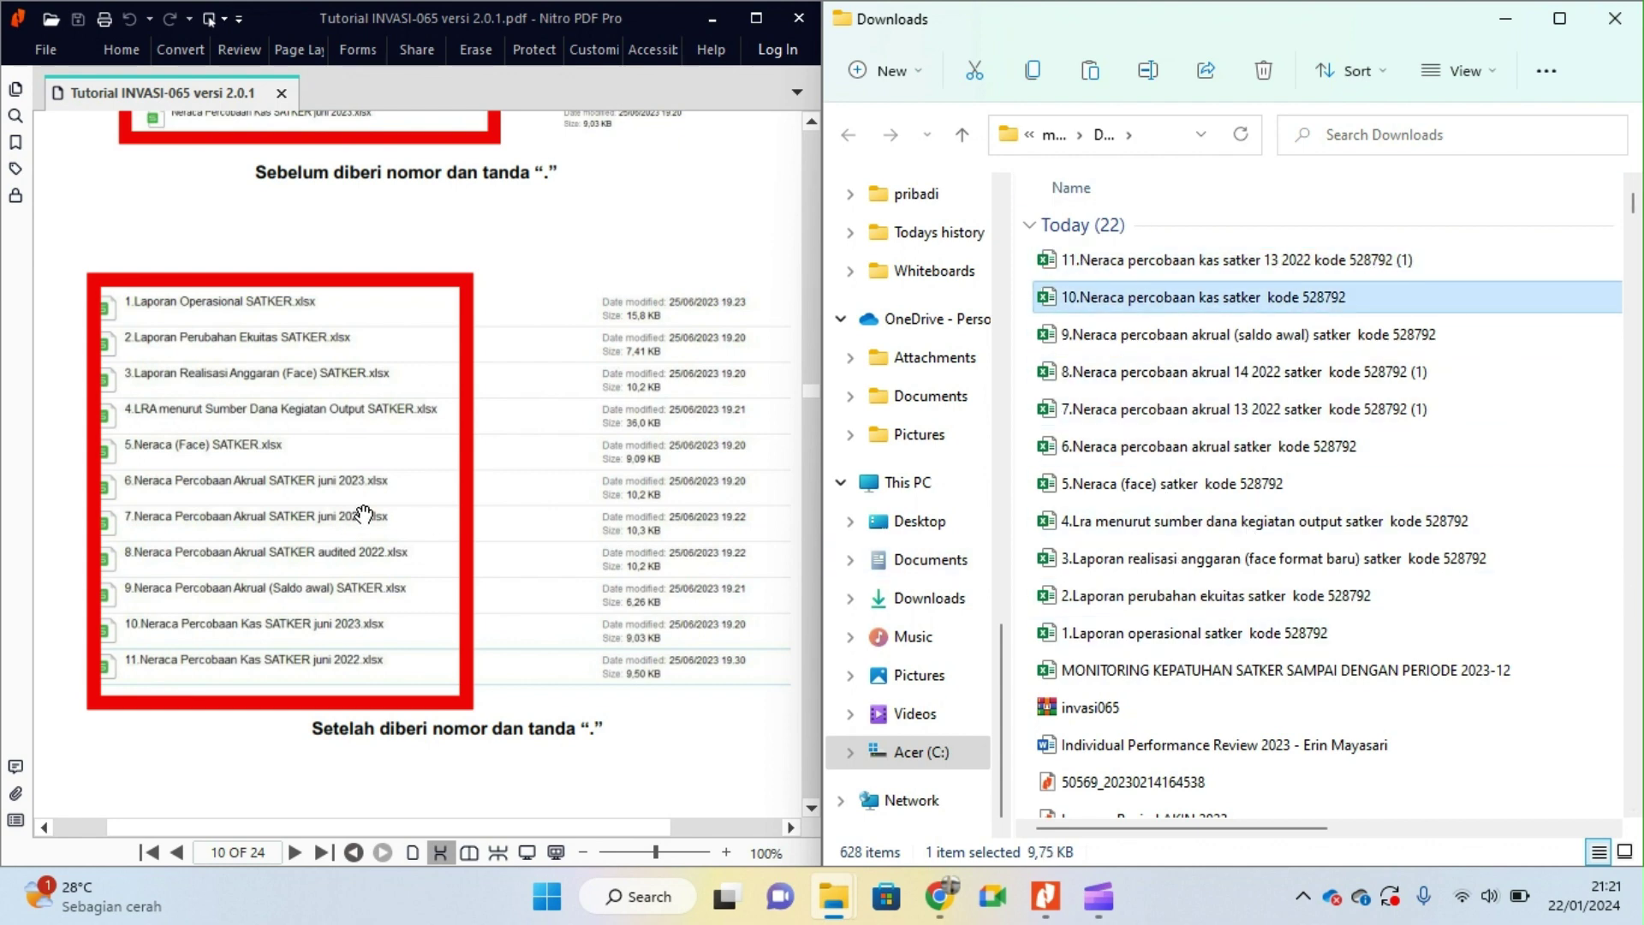
Step: Review the tutorial's report numbering tables on pages 8 to 10 against the numbered files in Downloads
scroll(477, 484, up, 10)
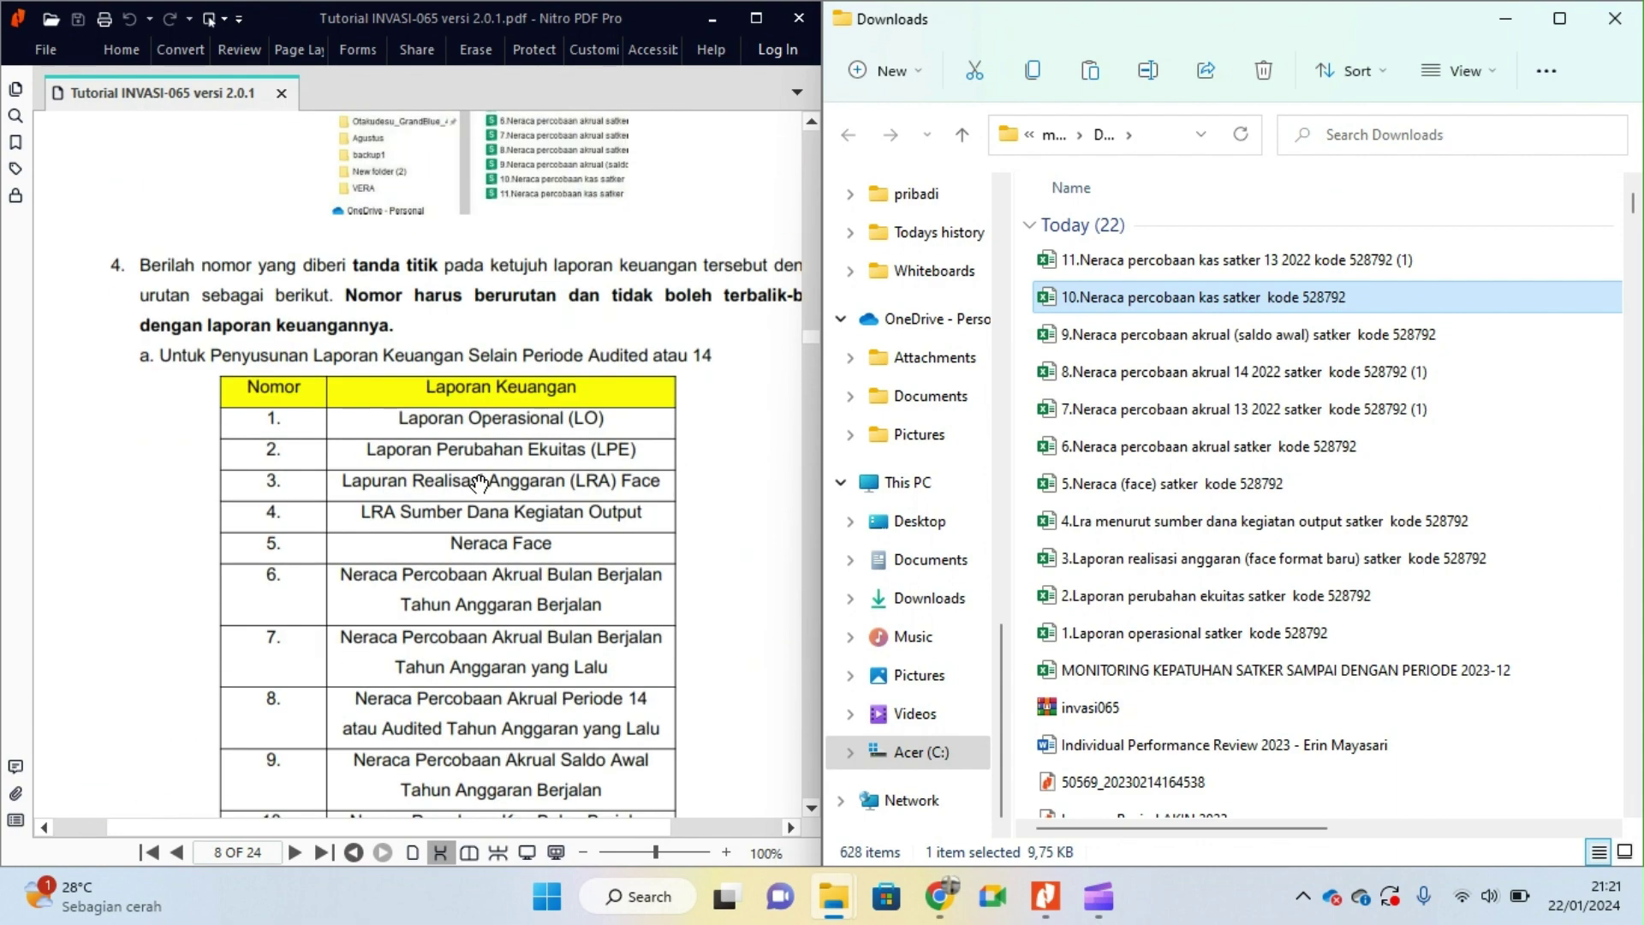
scroll(479, 484, down, 3)
scroll(479, 484, down, 2)
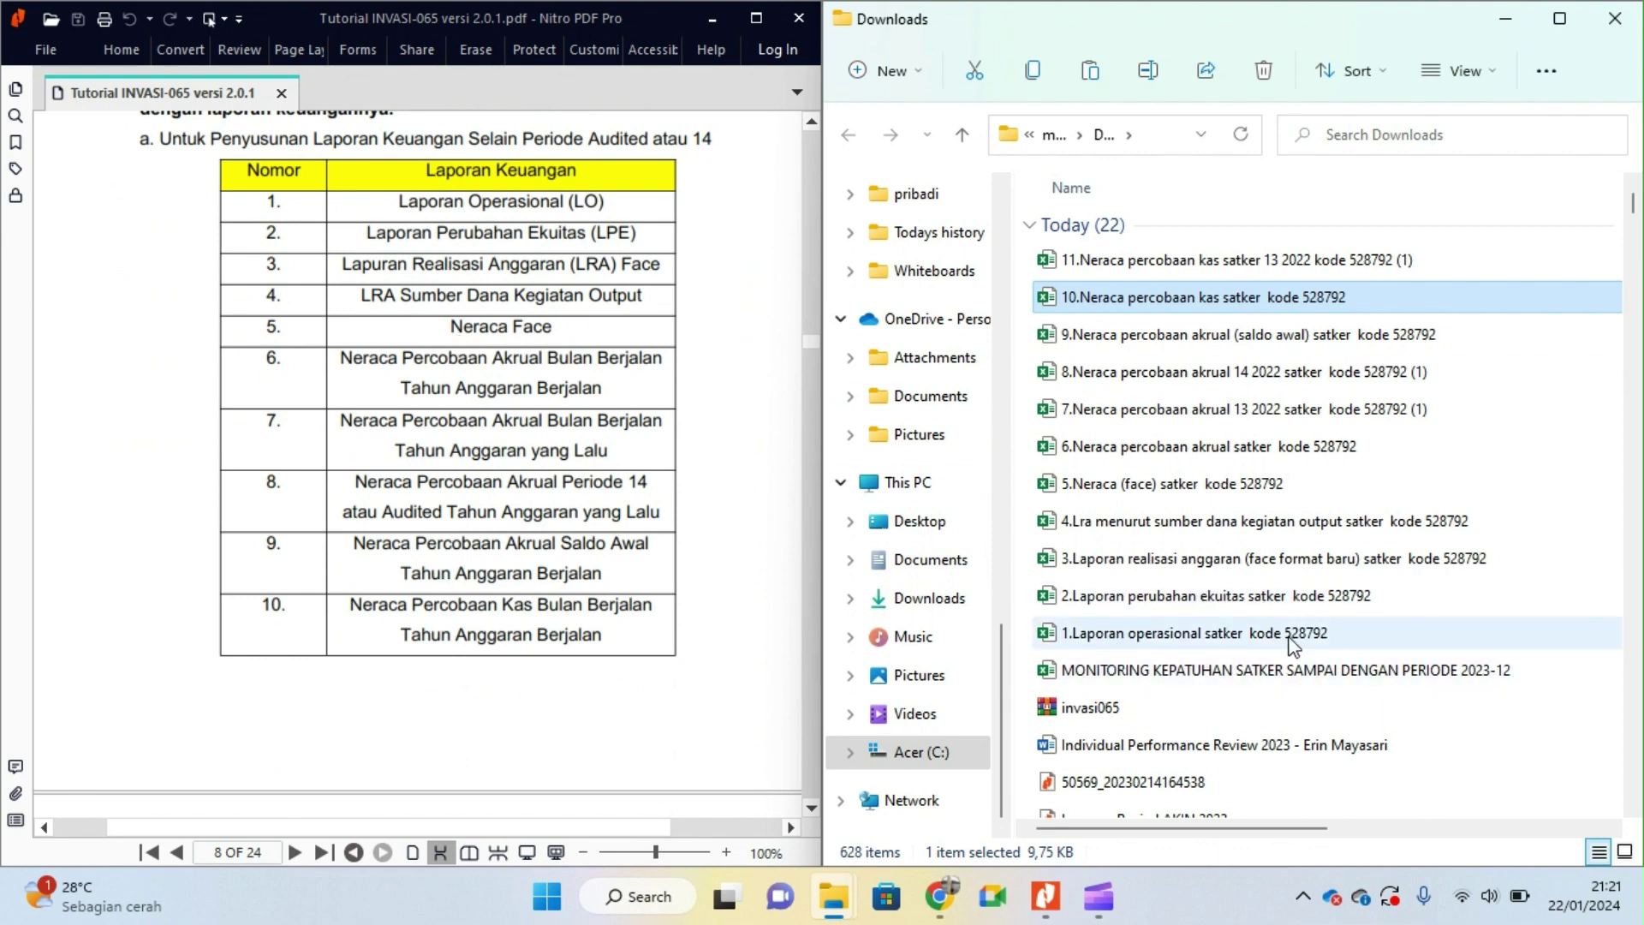
scroll(418, 519, down, 15)
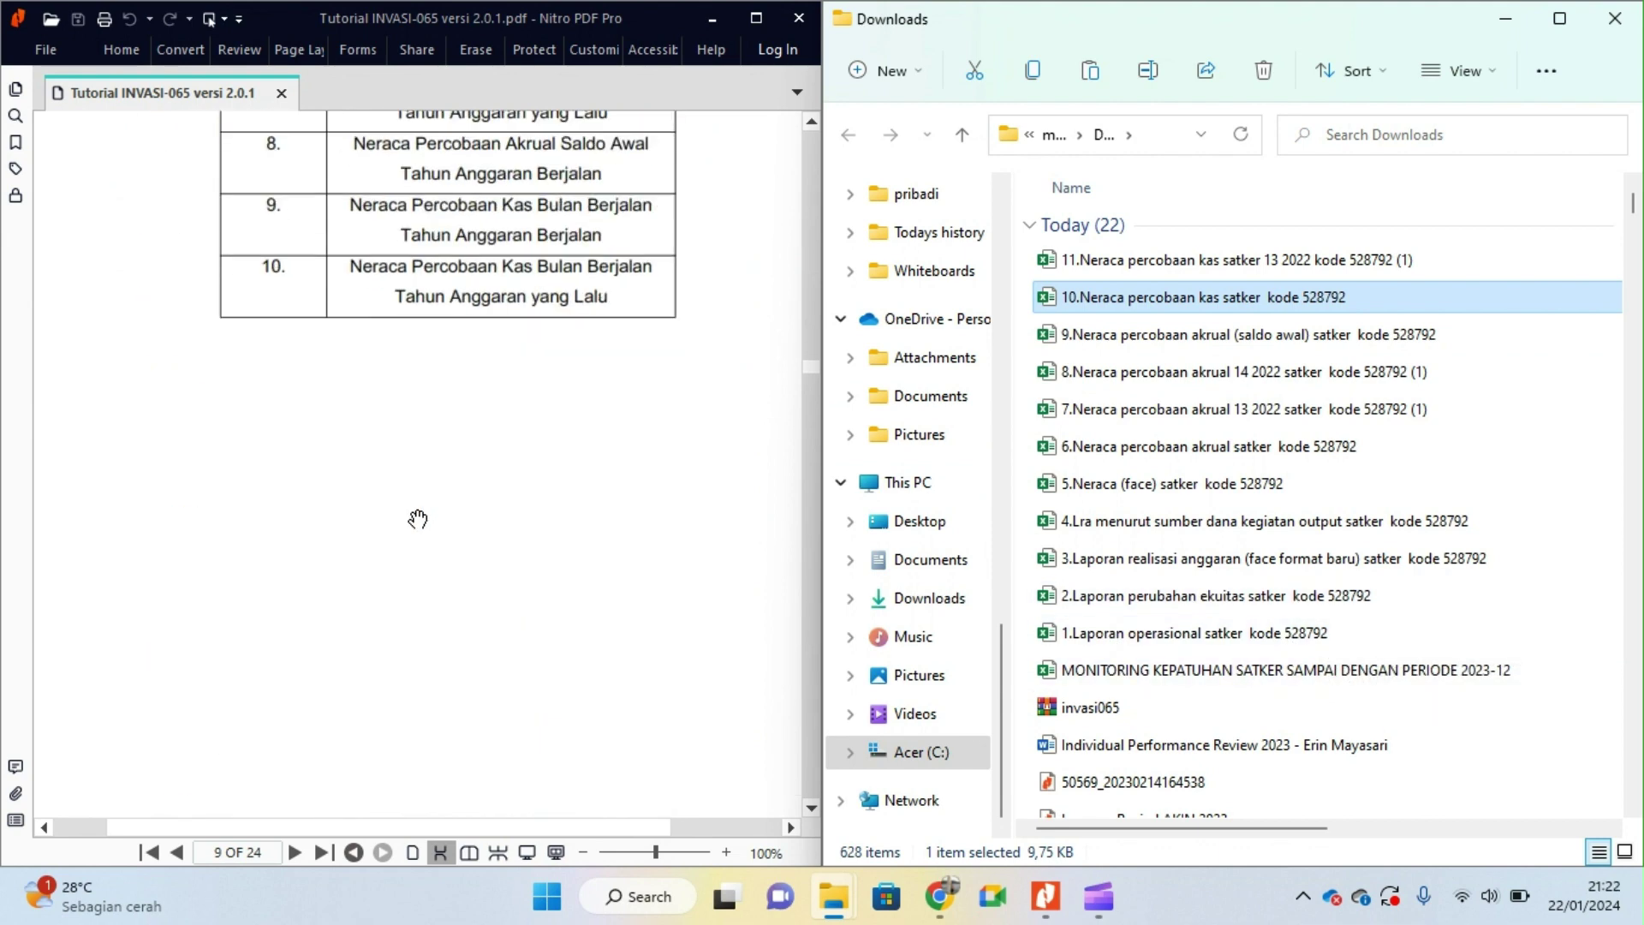
scroll(418, 519, down, 12)
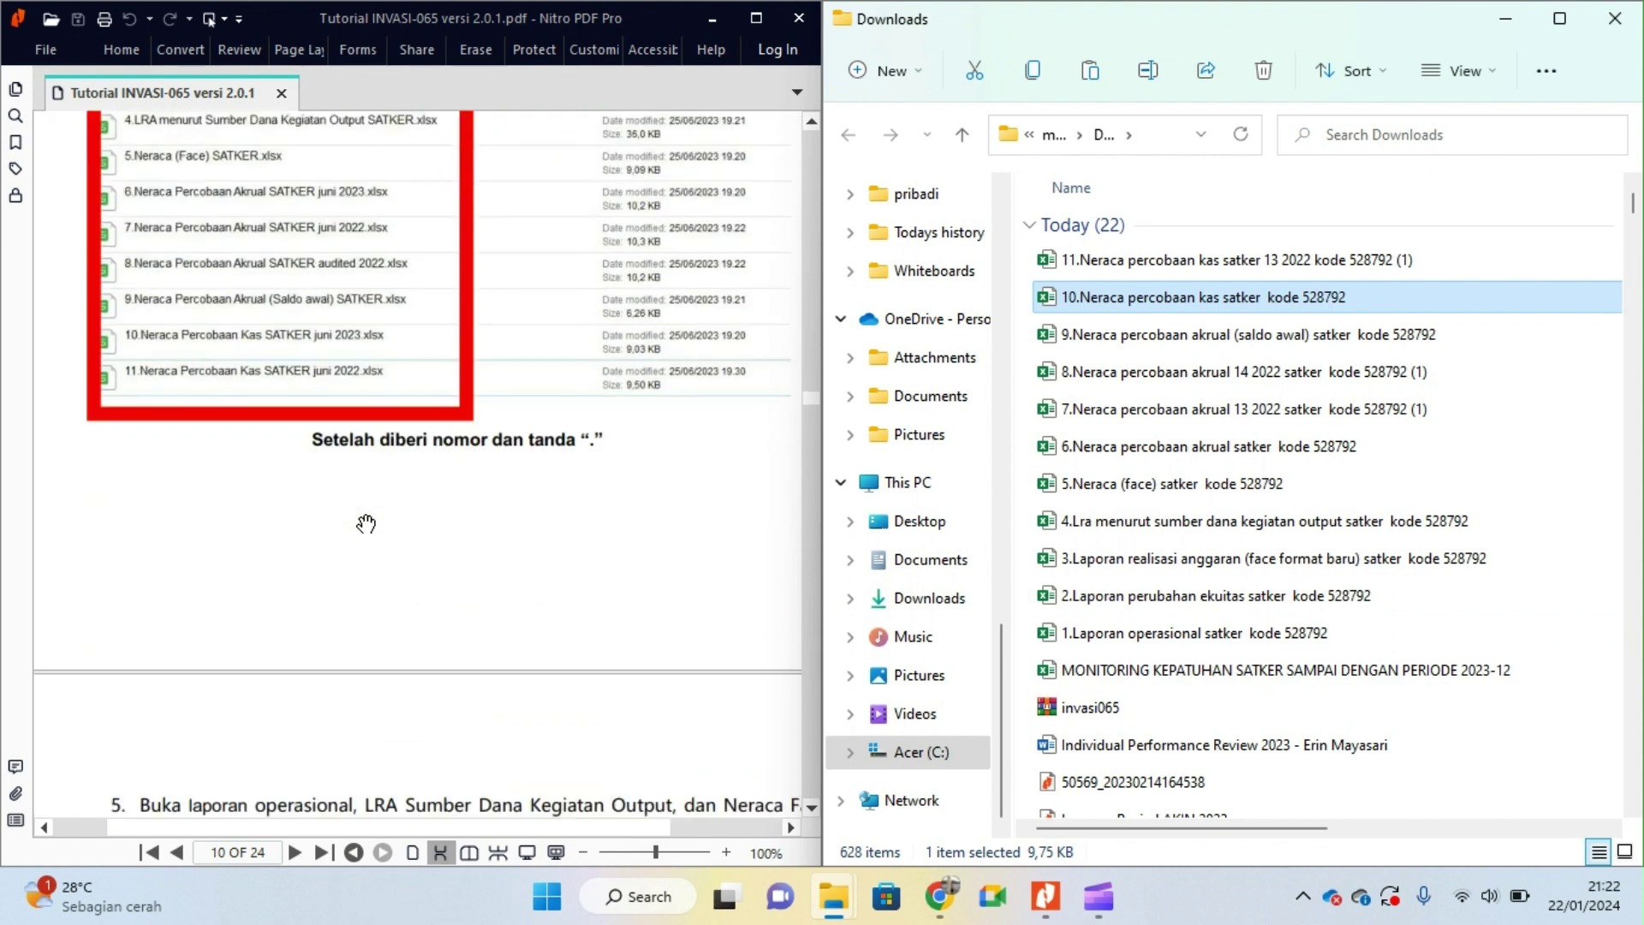
Step: Read step 5 of the tutorial on page 11 about opening the reports, accepting the repair and saving them to the prepared folder
scroll(366, 523, down, 8)
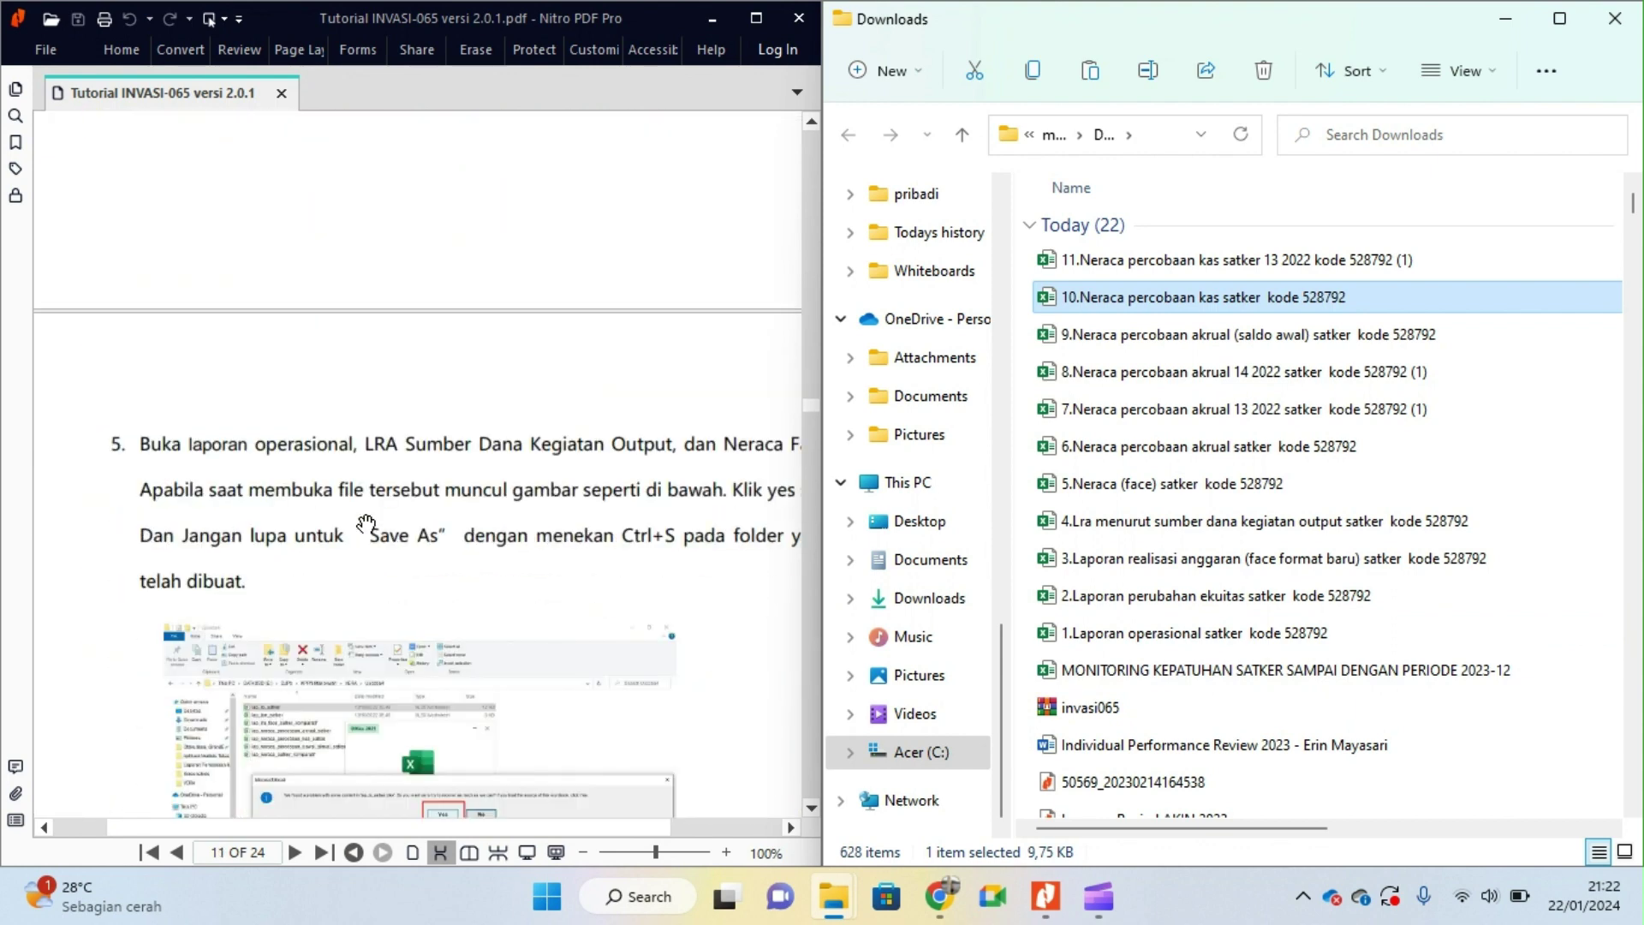
scroll(365, 523, down, 2)
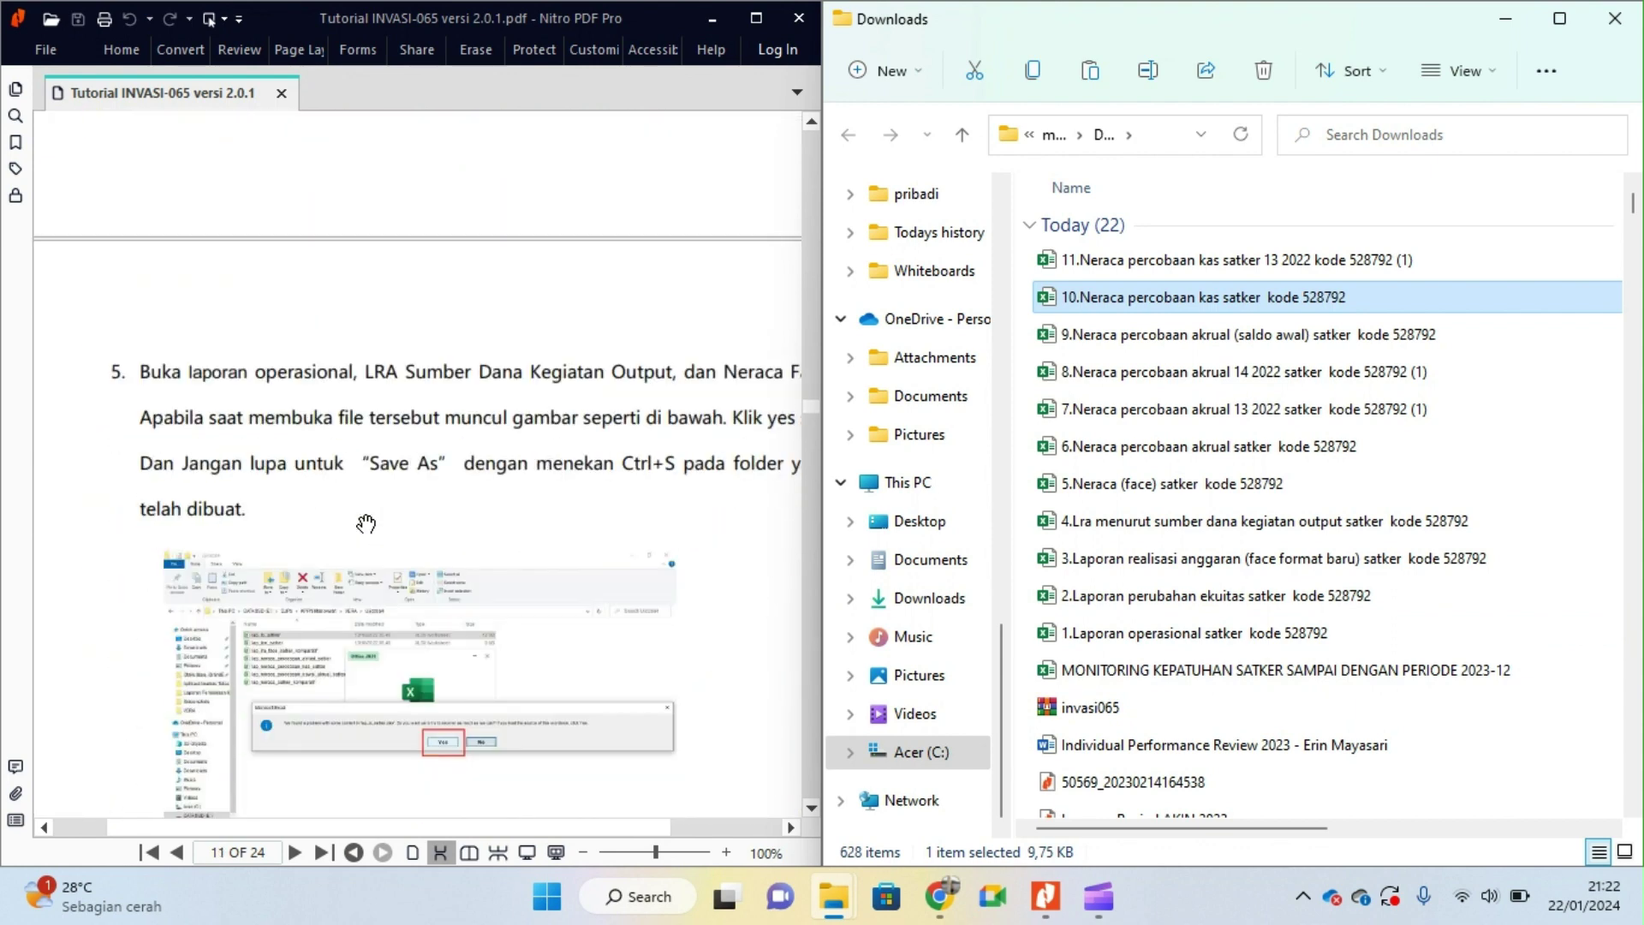
click(584, 852)
click(726, 853)
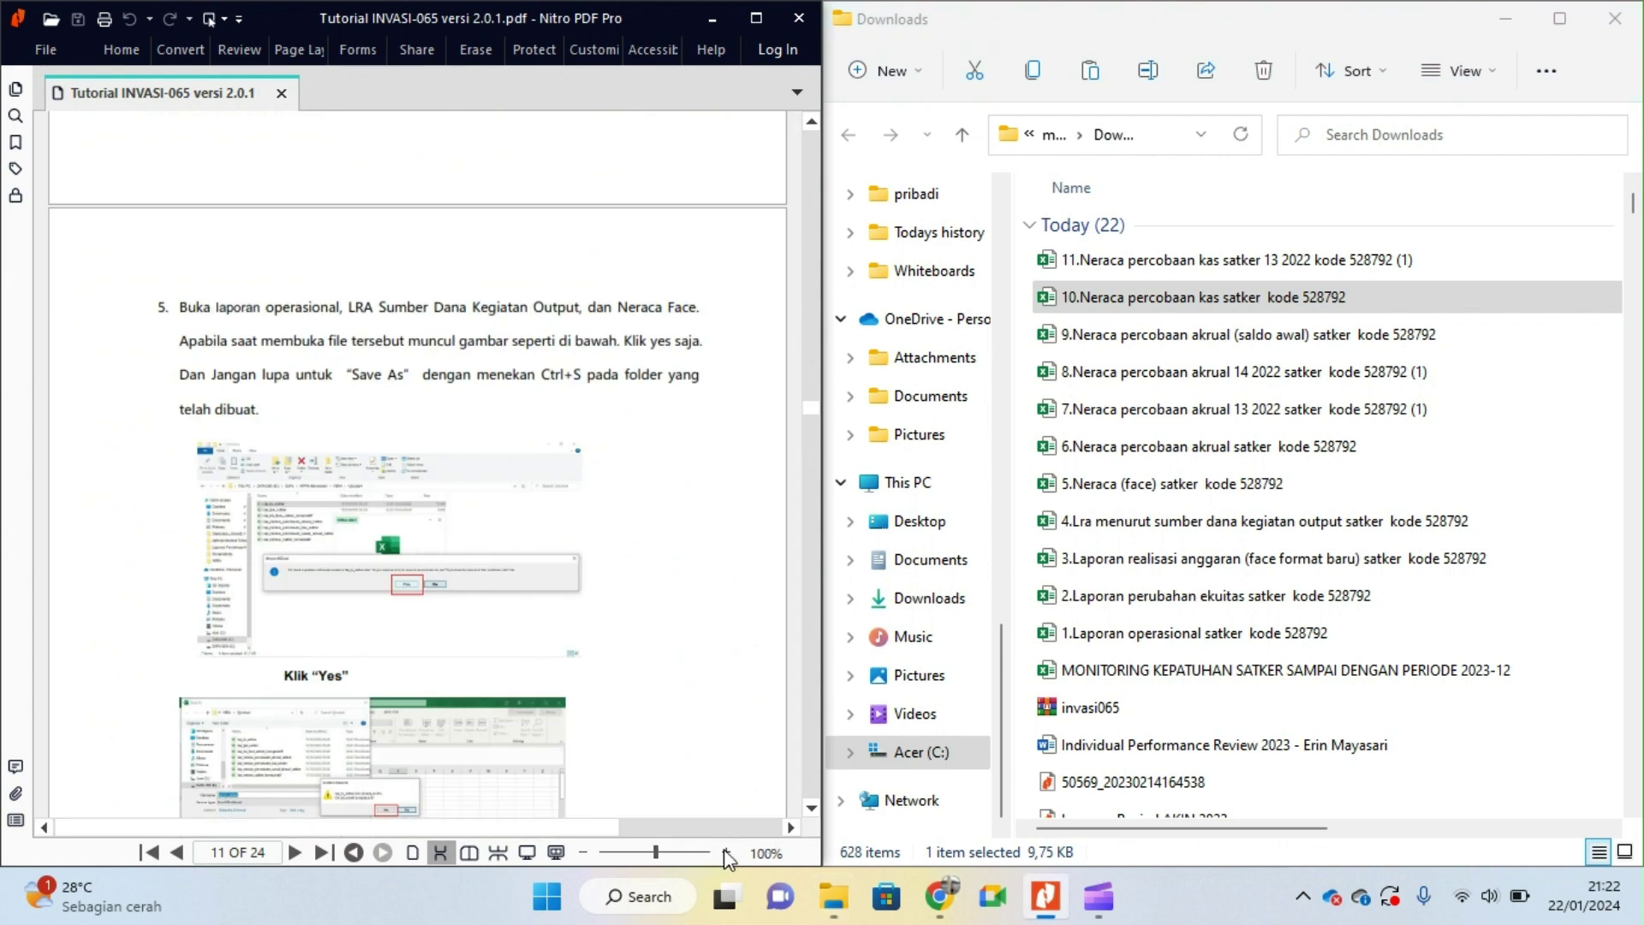
drag(613, 446, 462, 524)
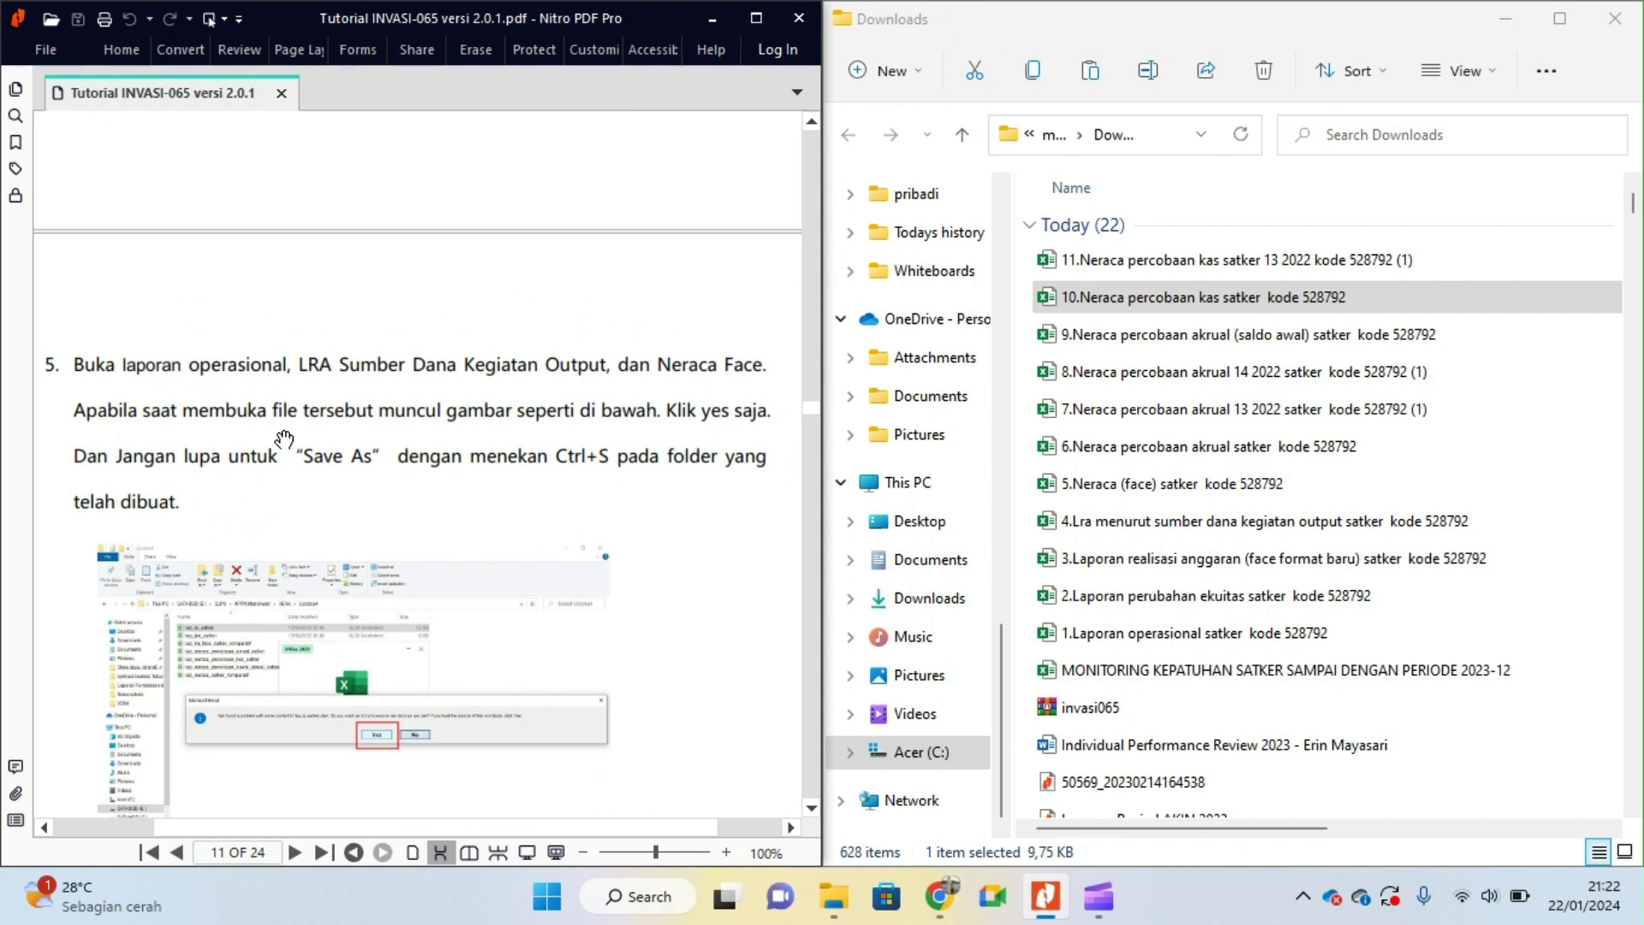
scroll(393, 629, down, 2)
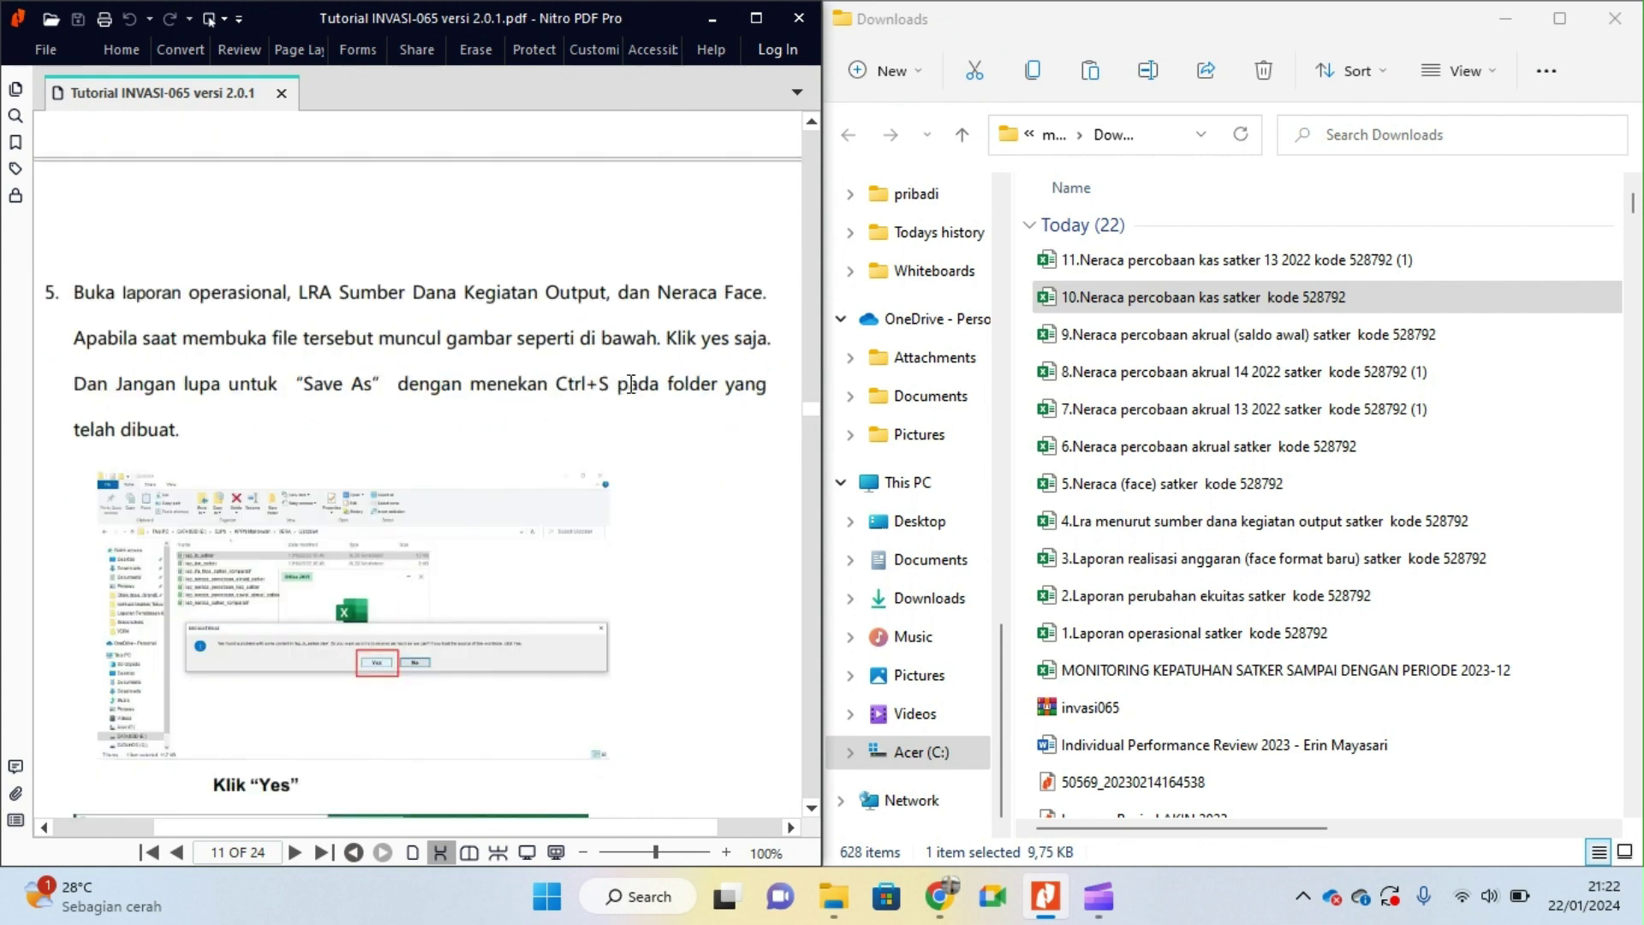
scroll(333, 581, down, 2)
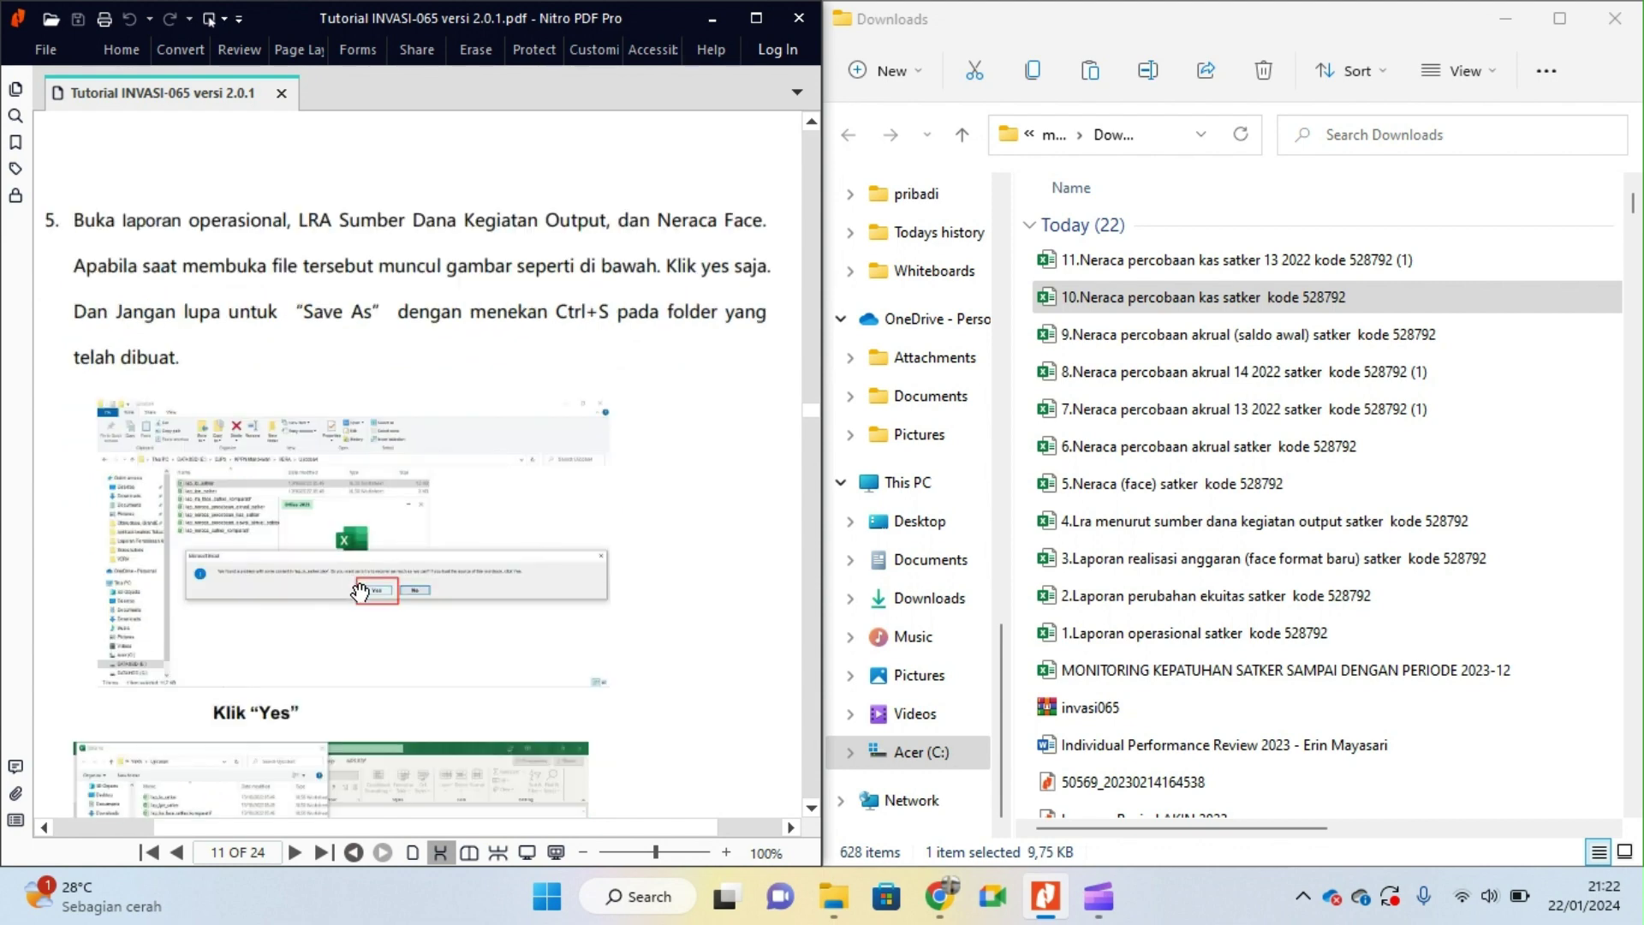
scroll(396, 580, down, 4)
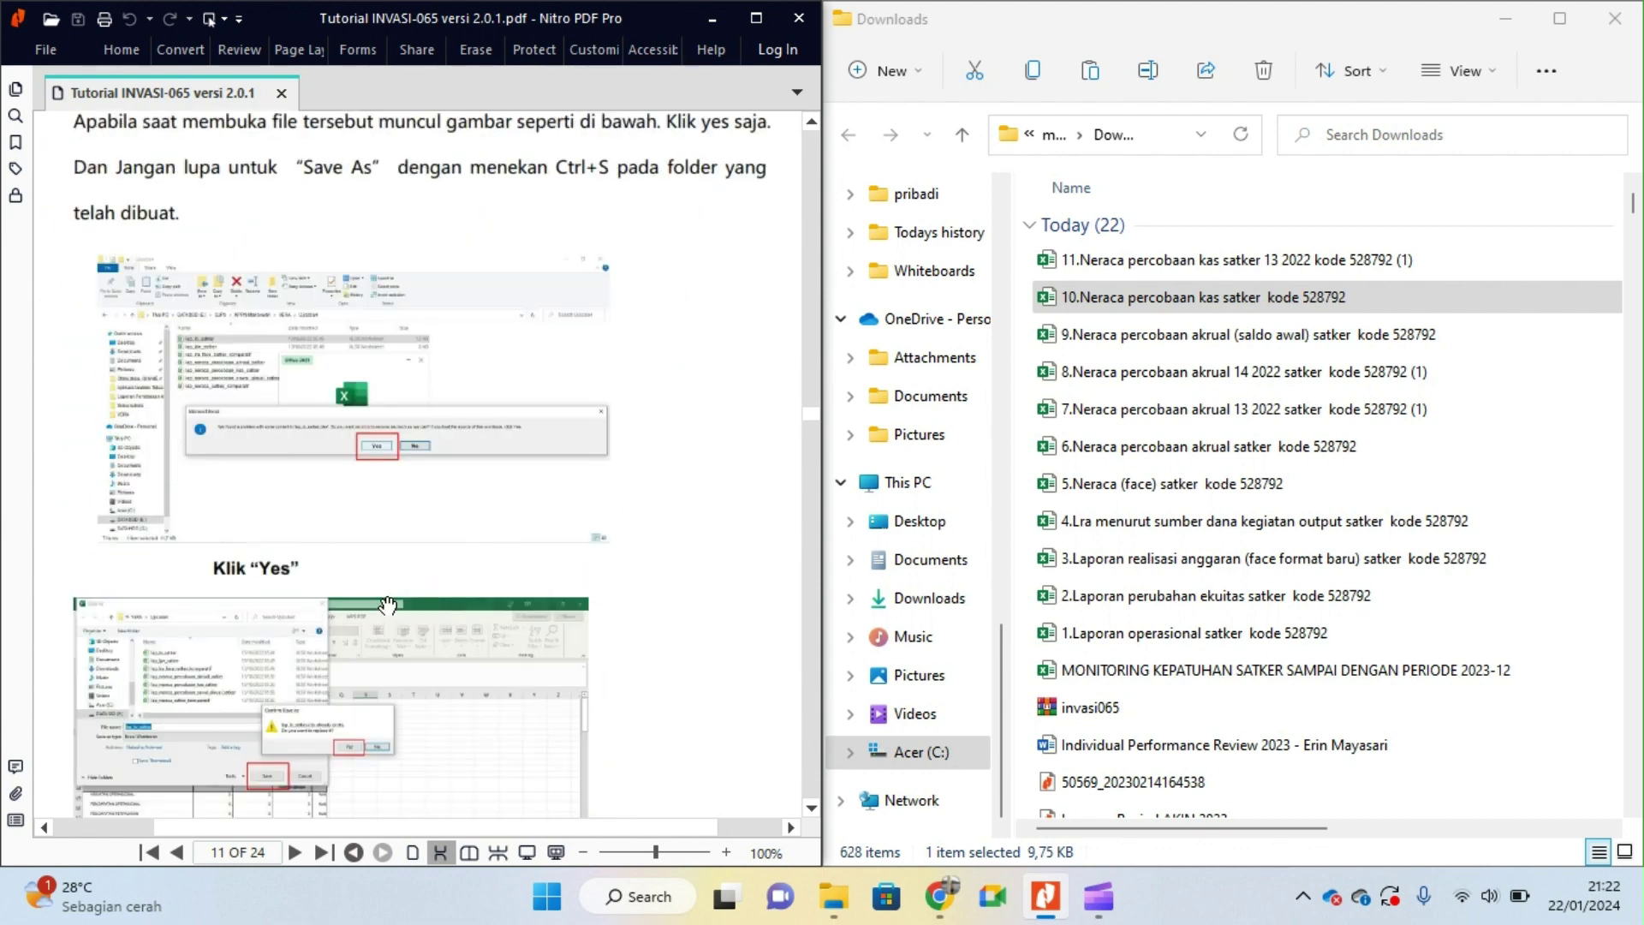
scroll(388, 604, up, 2)
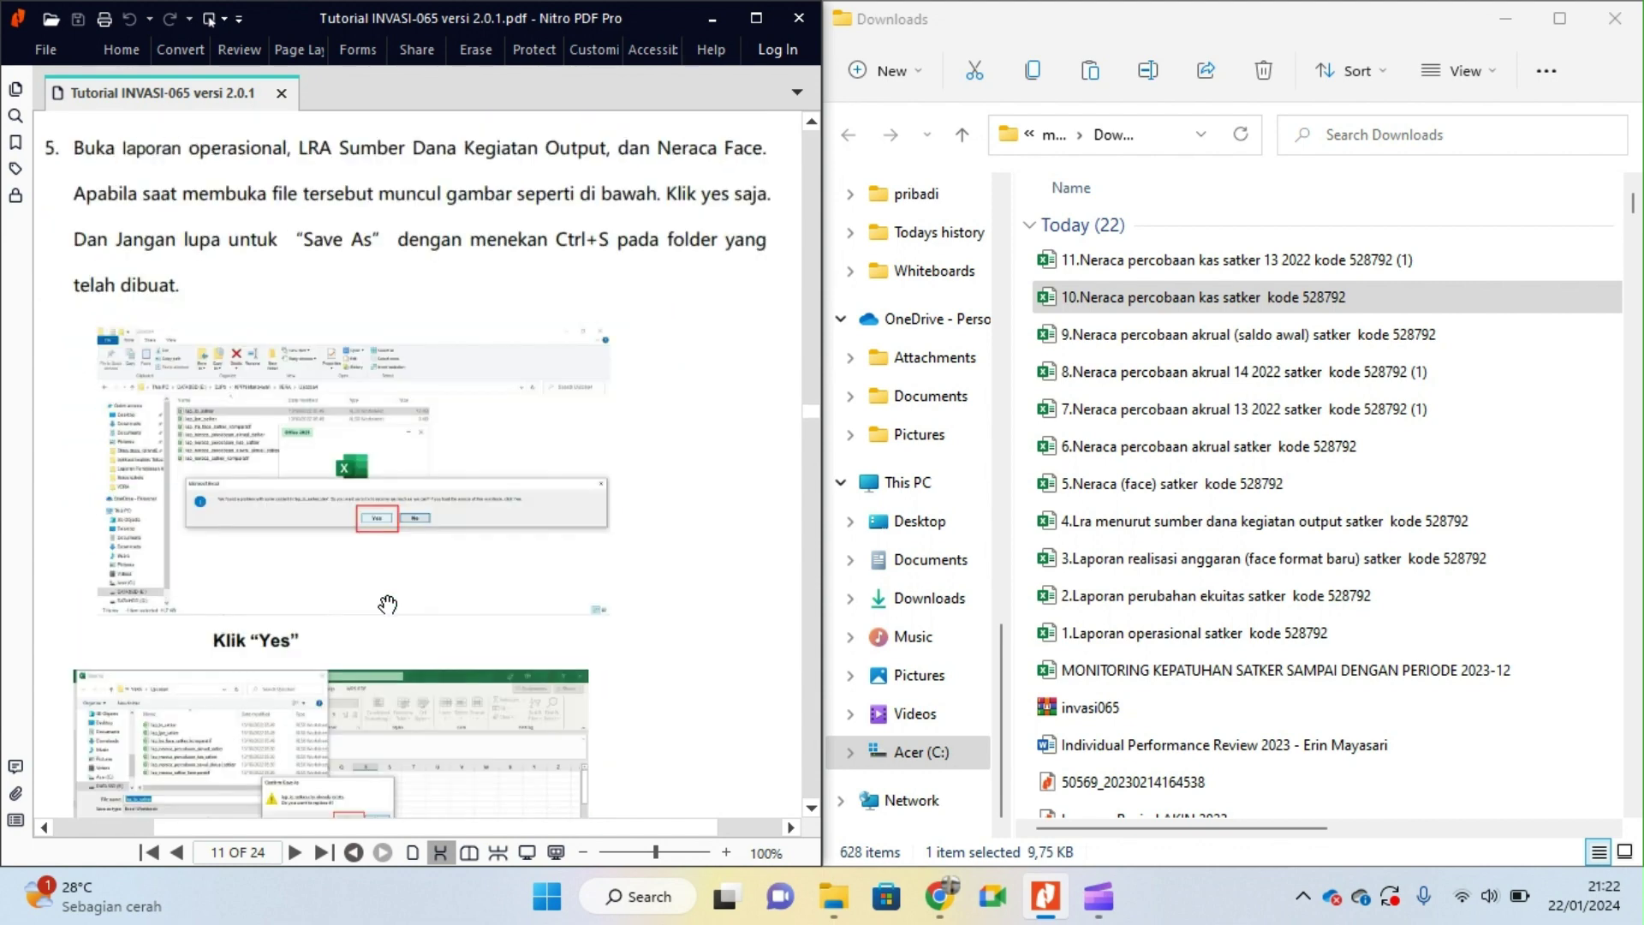
Step: Open the 1.Laporan operasional satker workbook, accept the repair and enable editing
double_click(1142, 635)
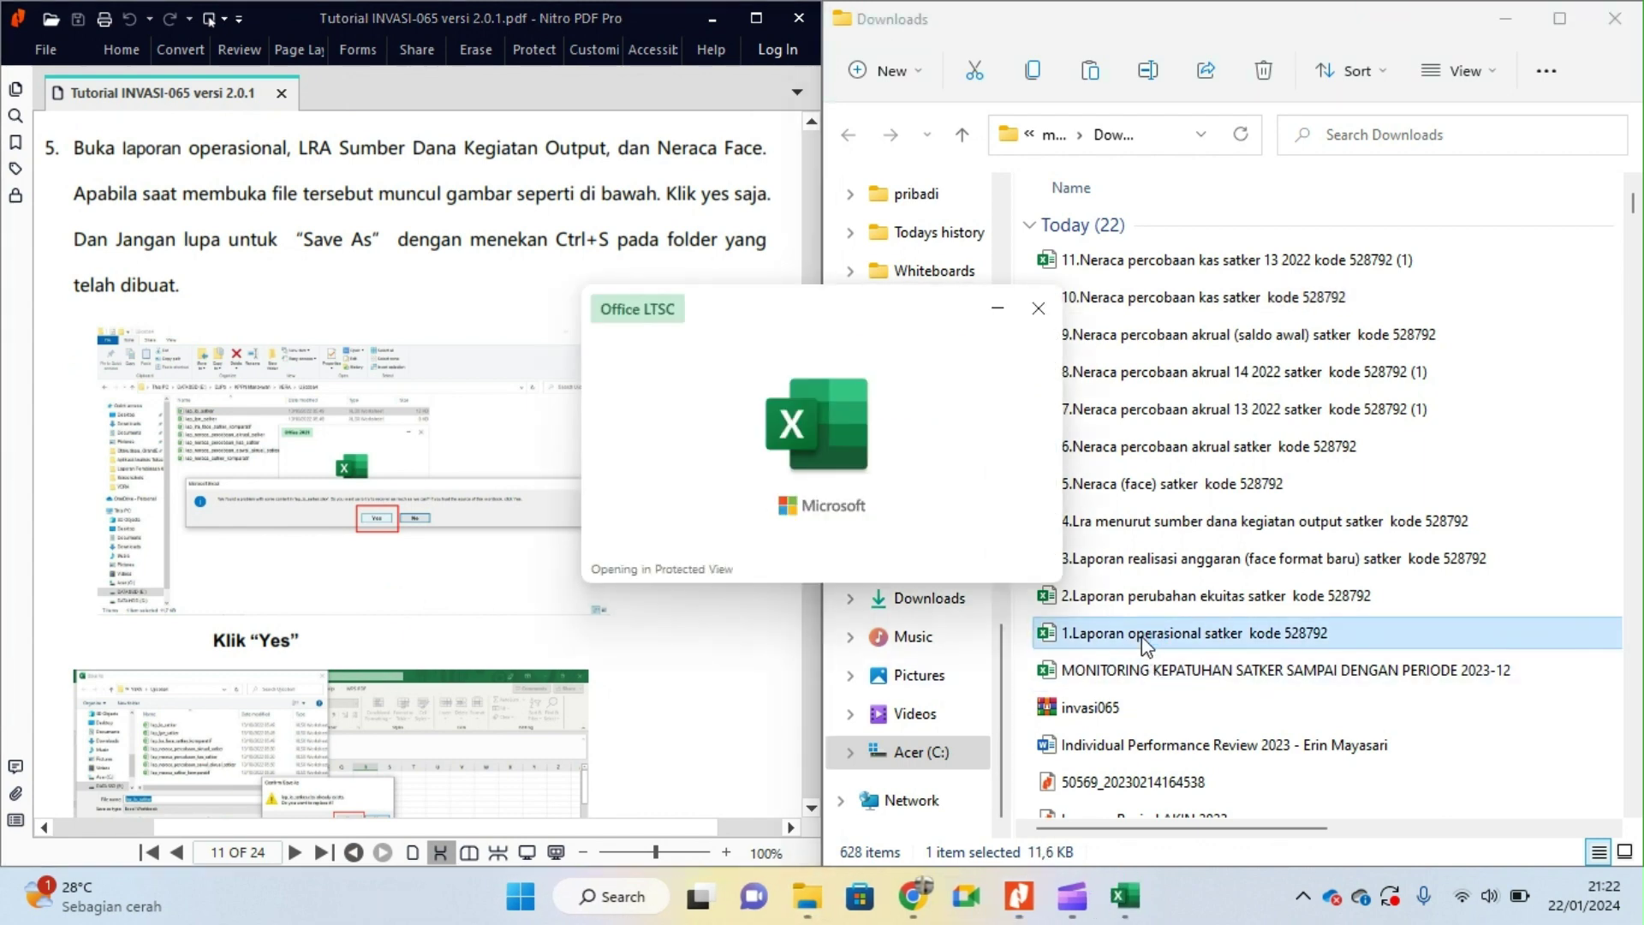
click(780, 512)
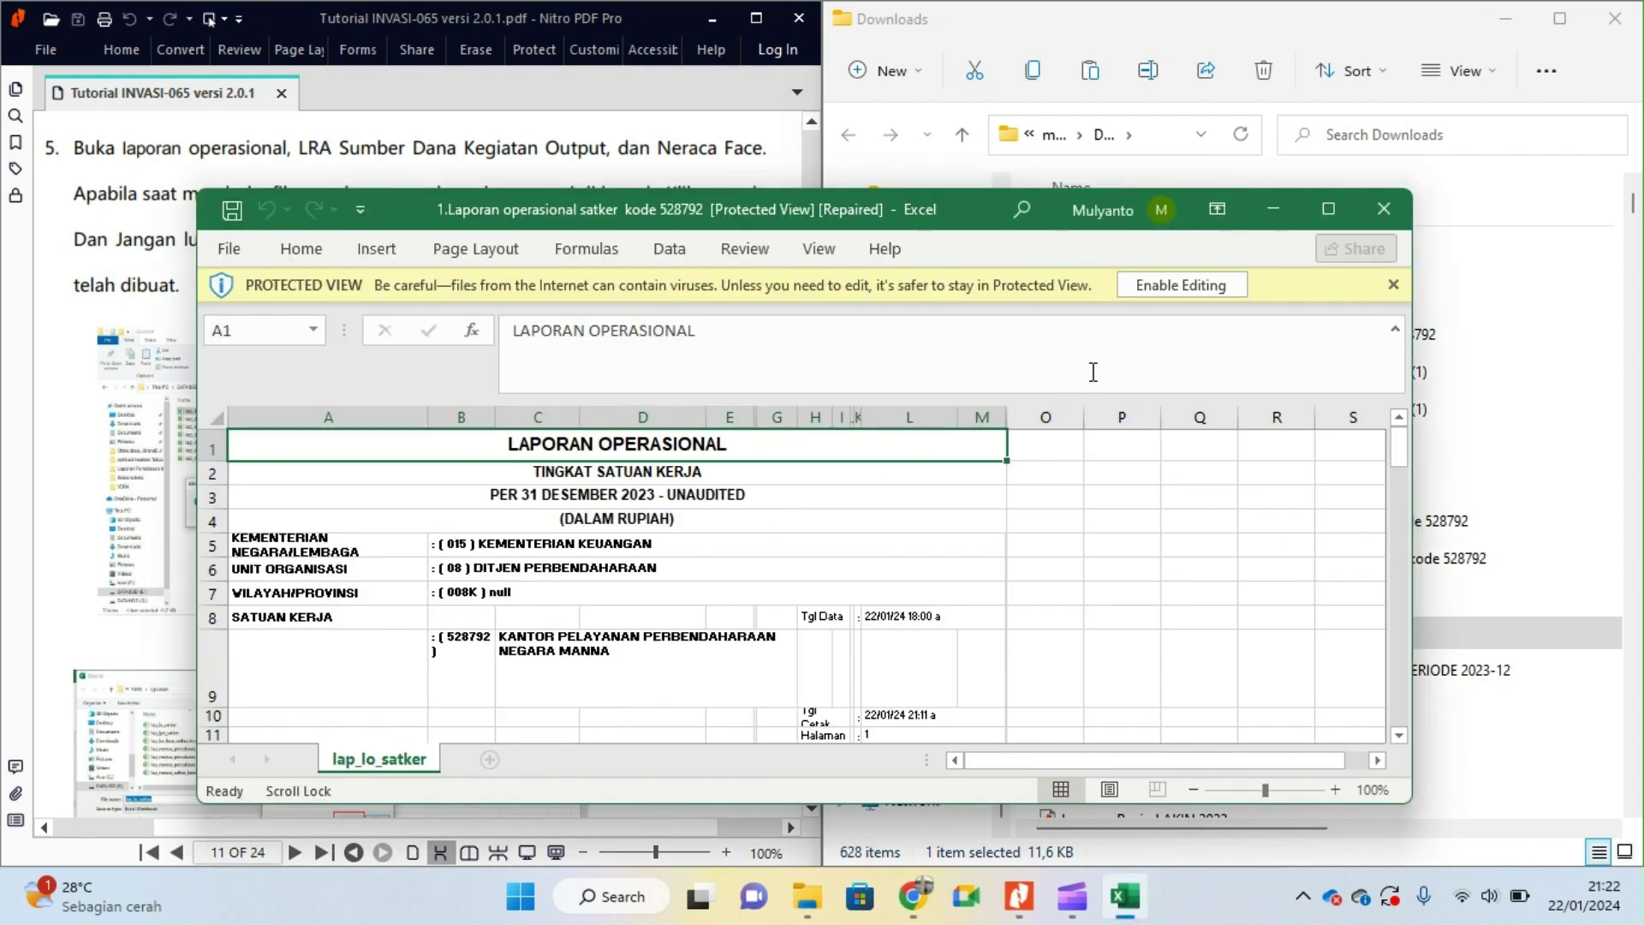
click(894, 638)
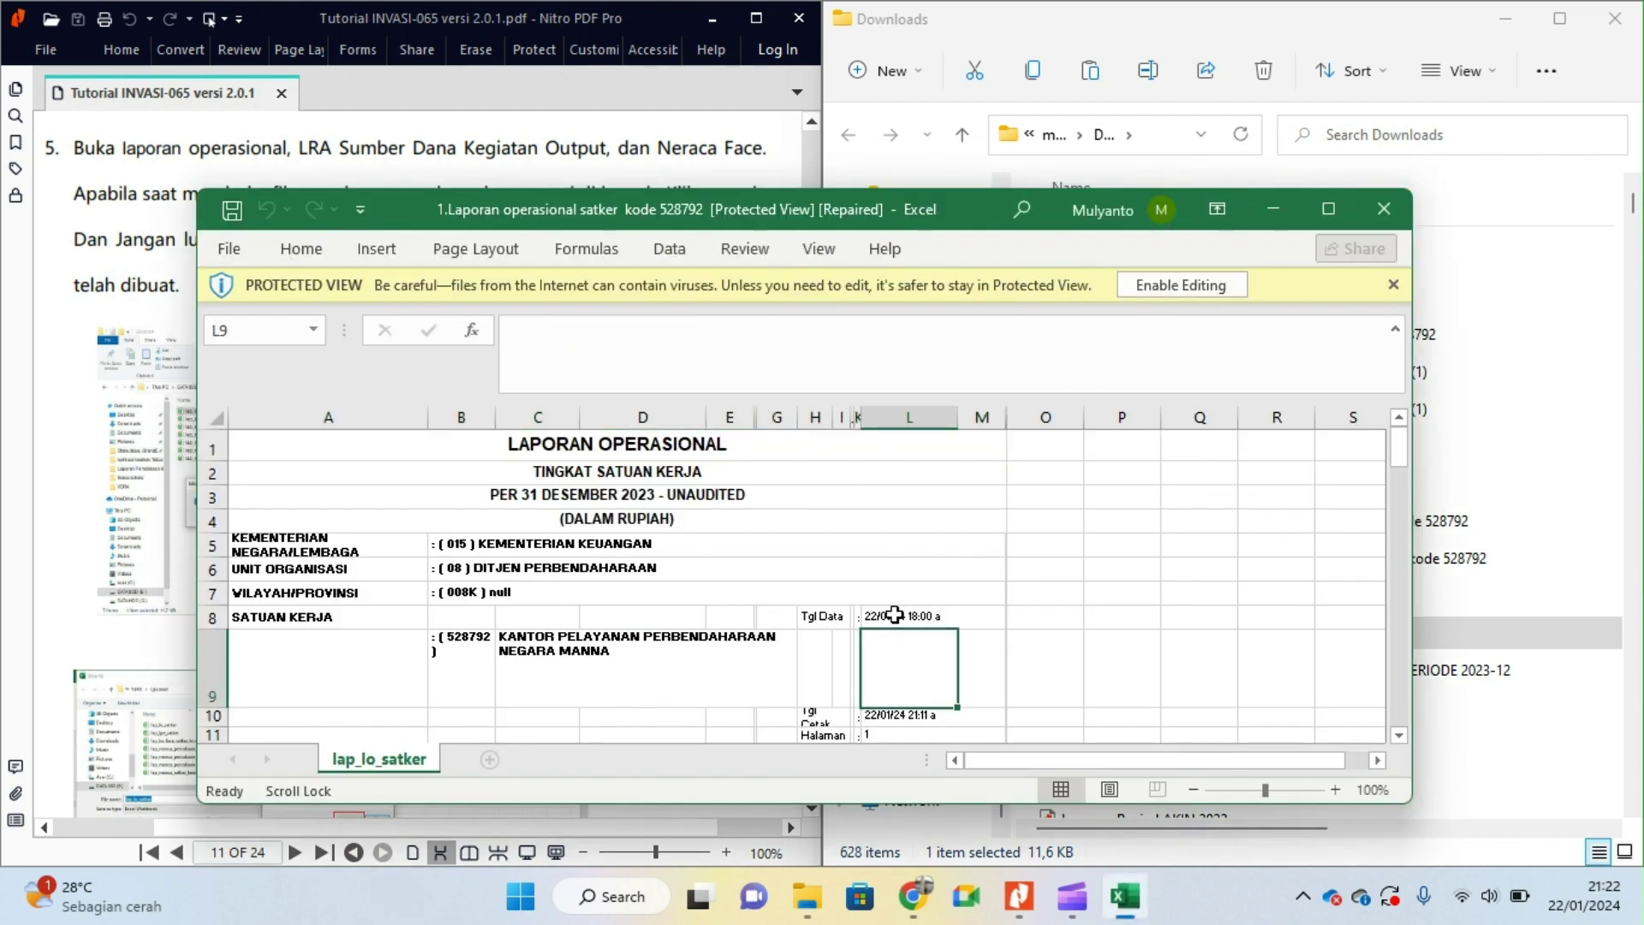
click(997, 614)
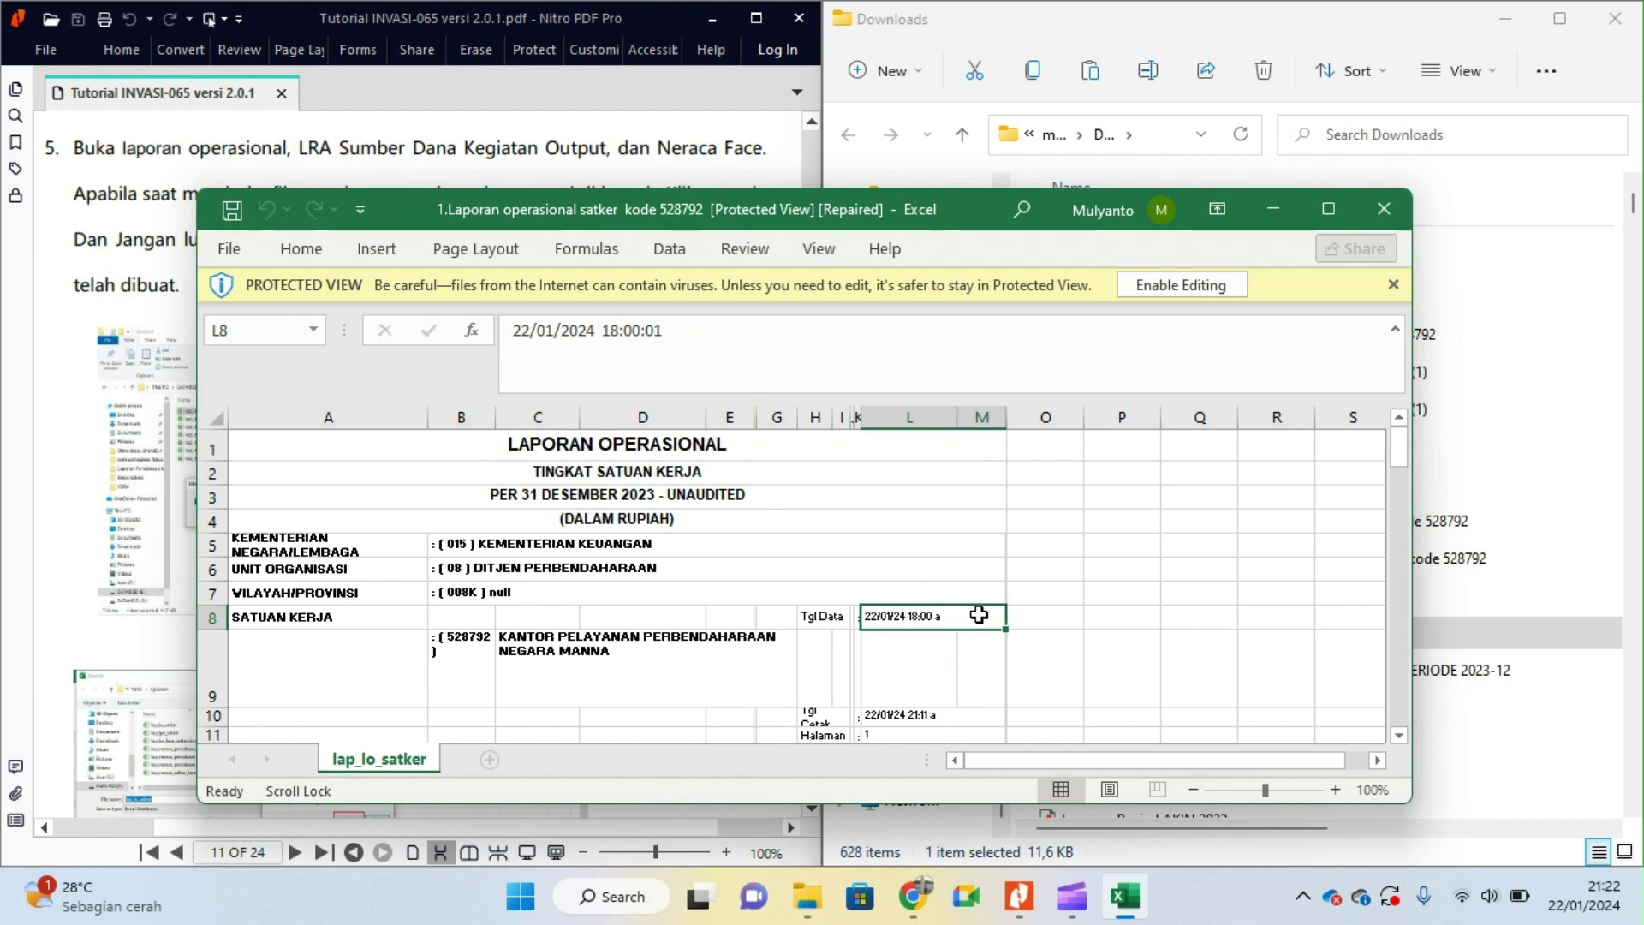
click(1190, 293)
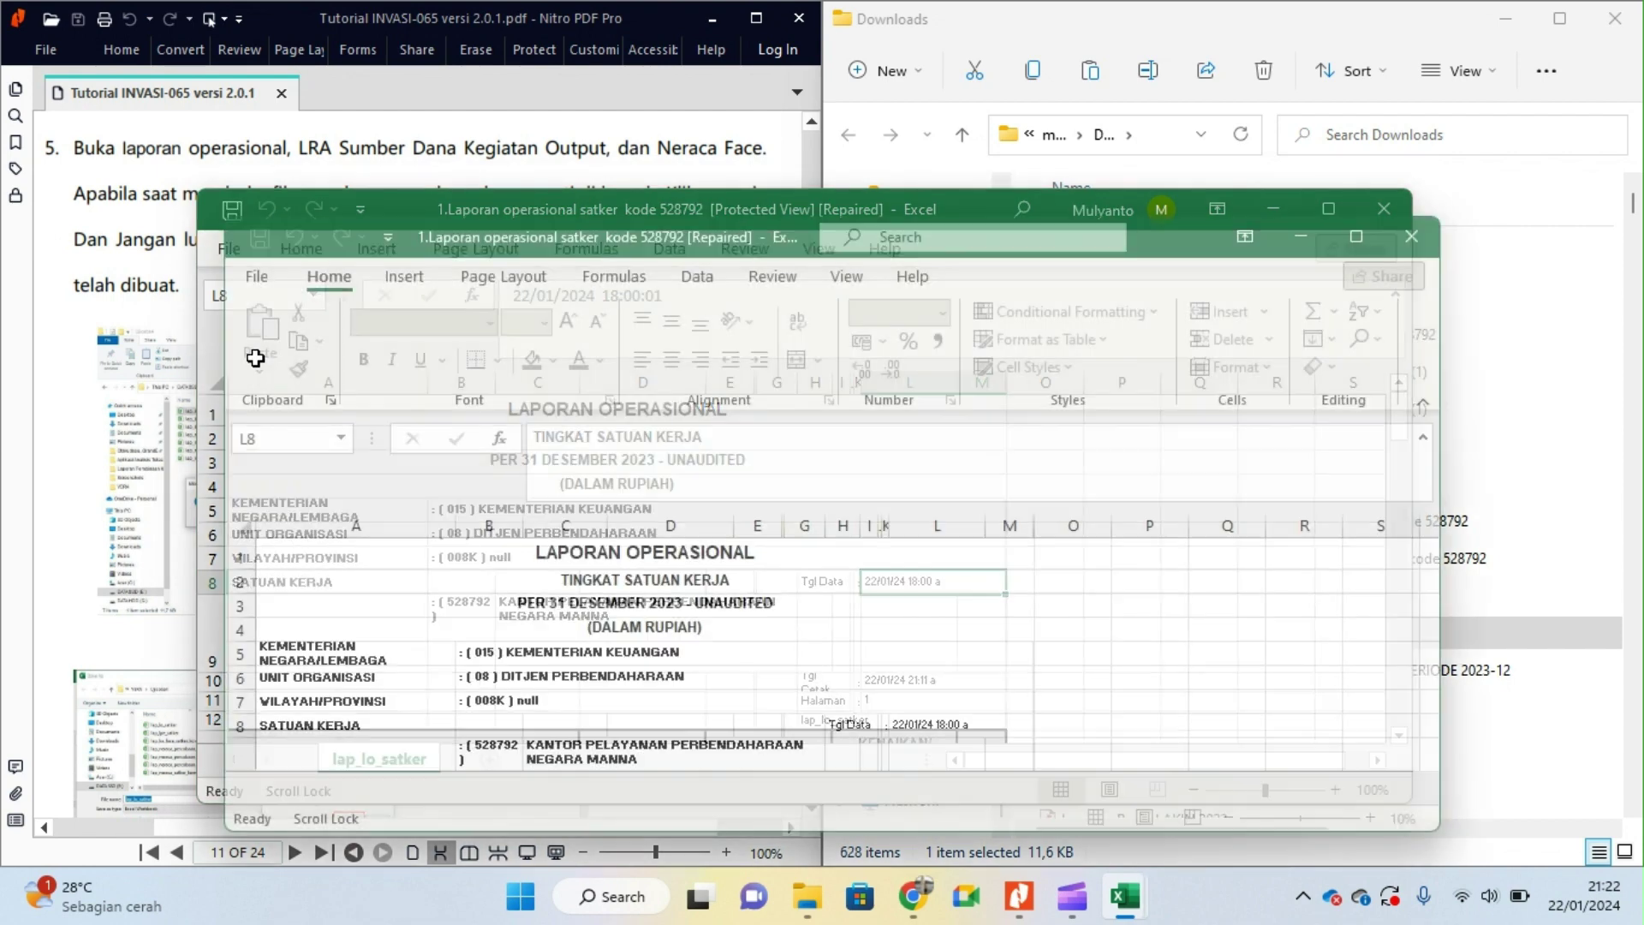
Step: Save the Laporan operasional workbook in Documents > inovasi > invasi065 > Peletakan Laporan Keuangan format Excel under the same name, and close it
click(255, 276)
click(805, 813)
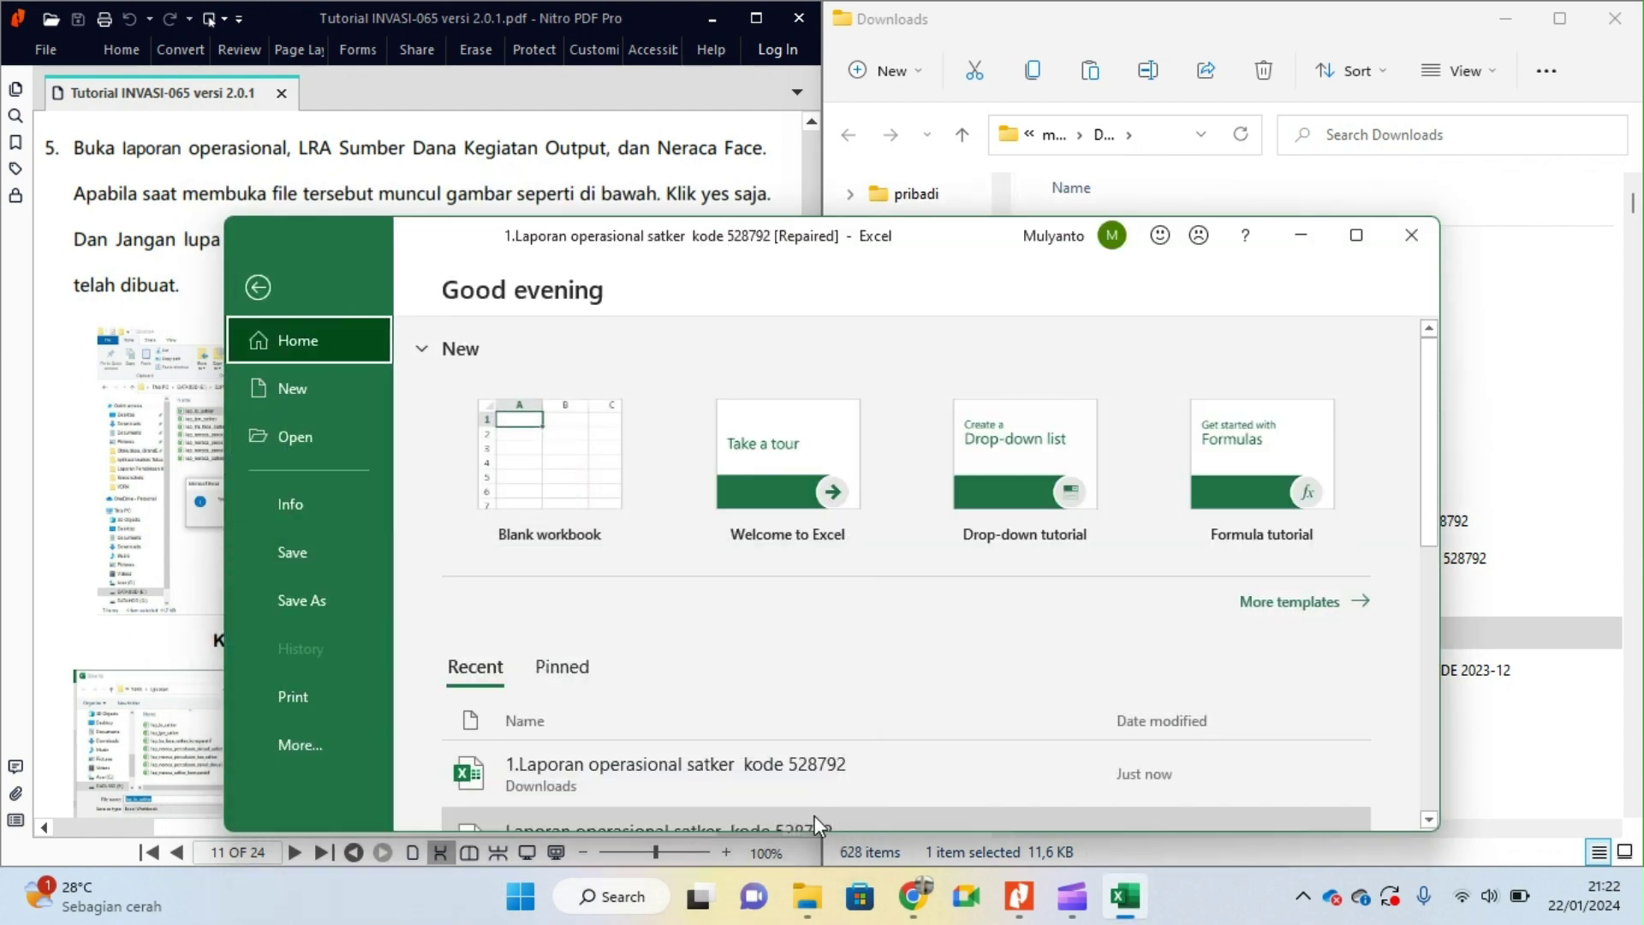
click(309, 602)
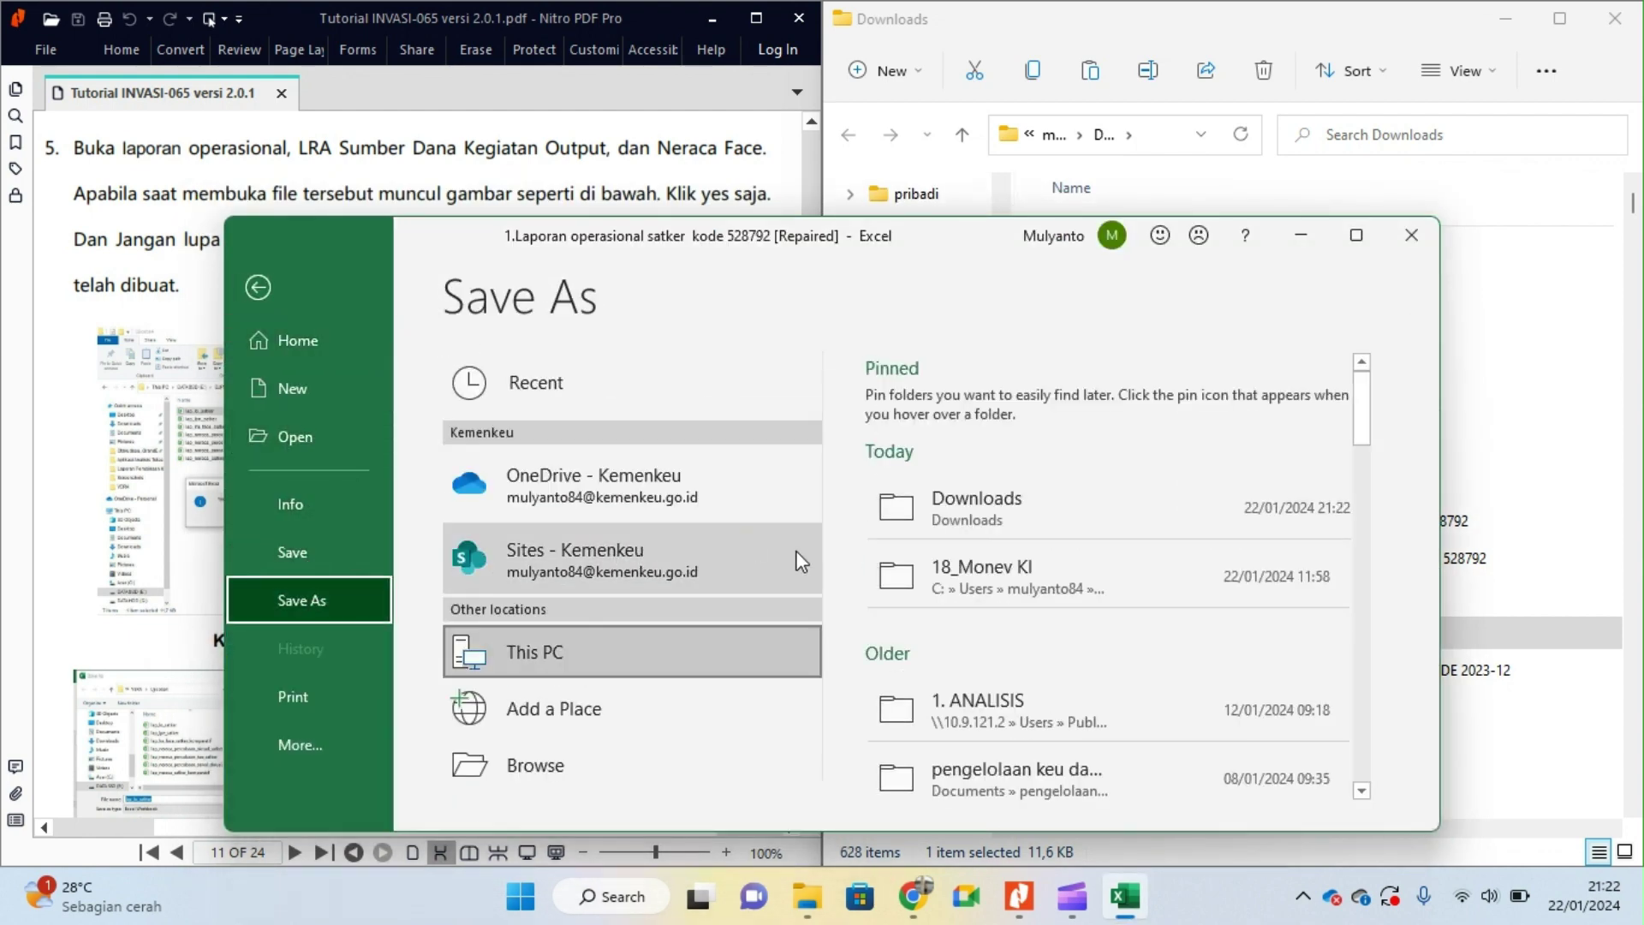
click(990, 512)
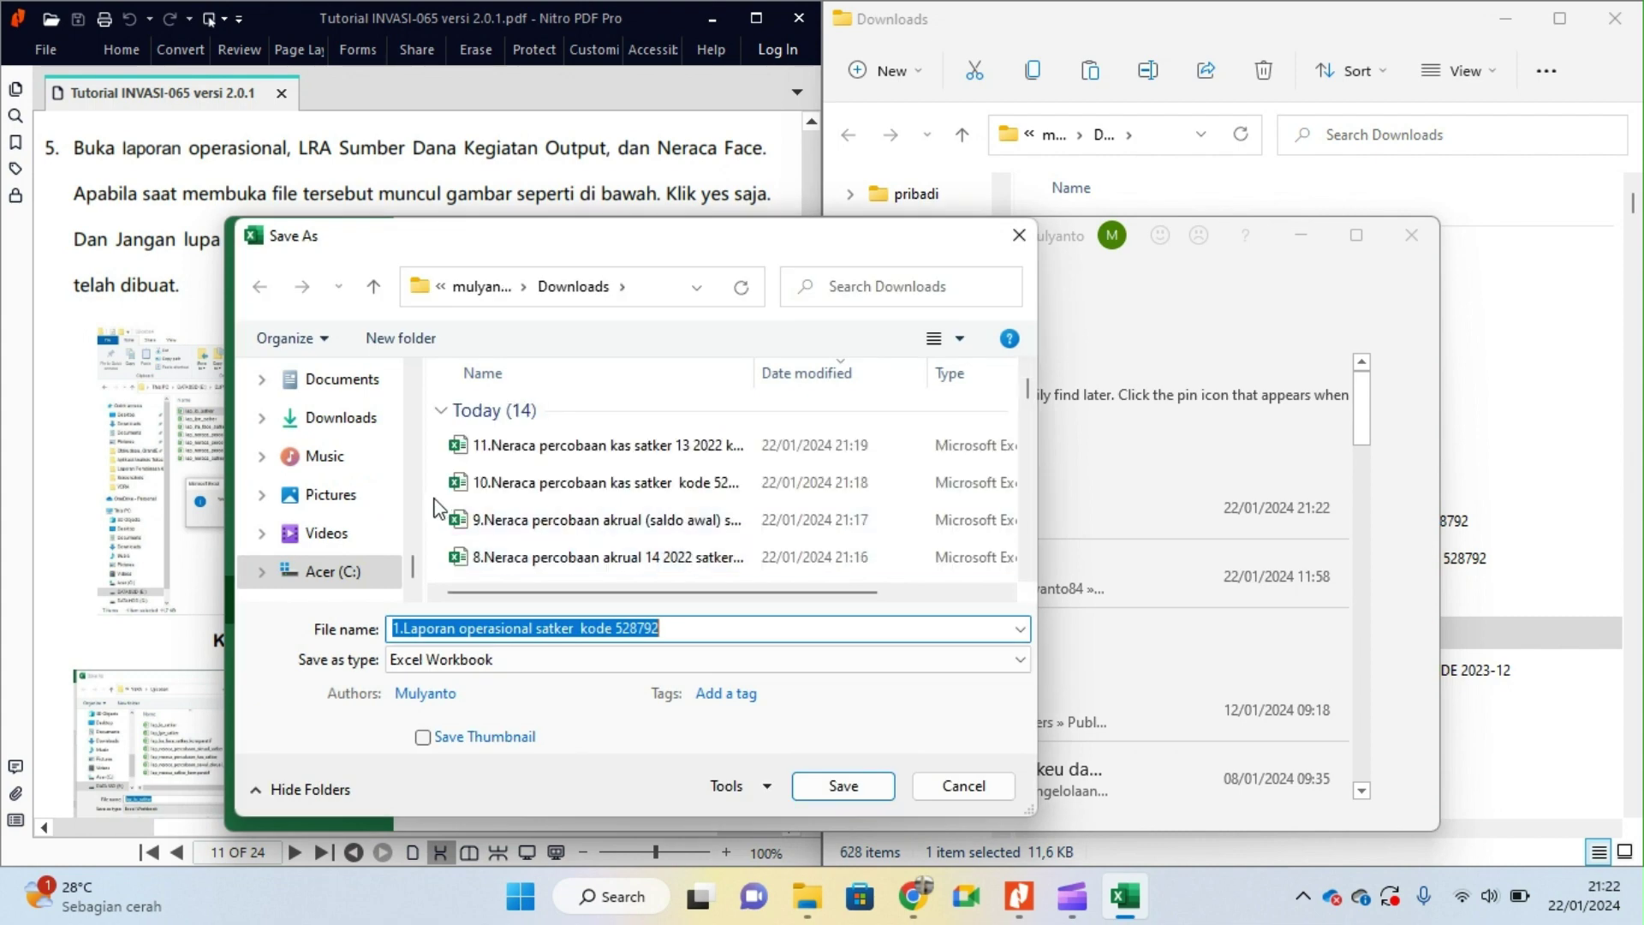
scroll(358, 476, up, 2)
click(342, 466)
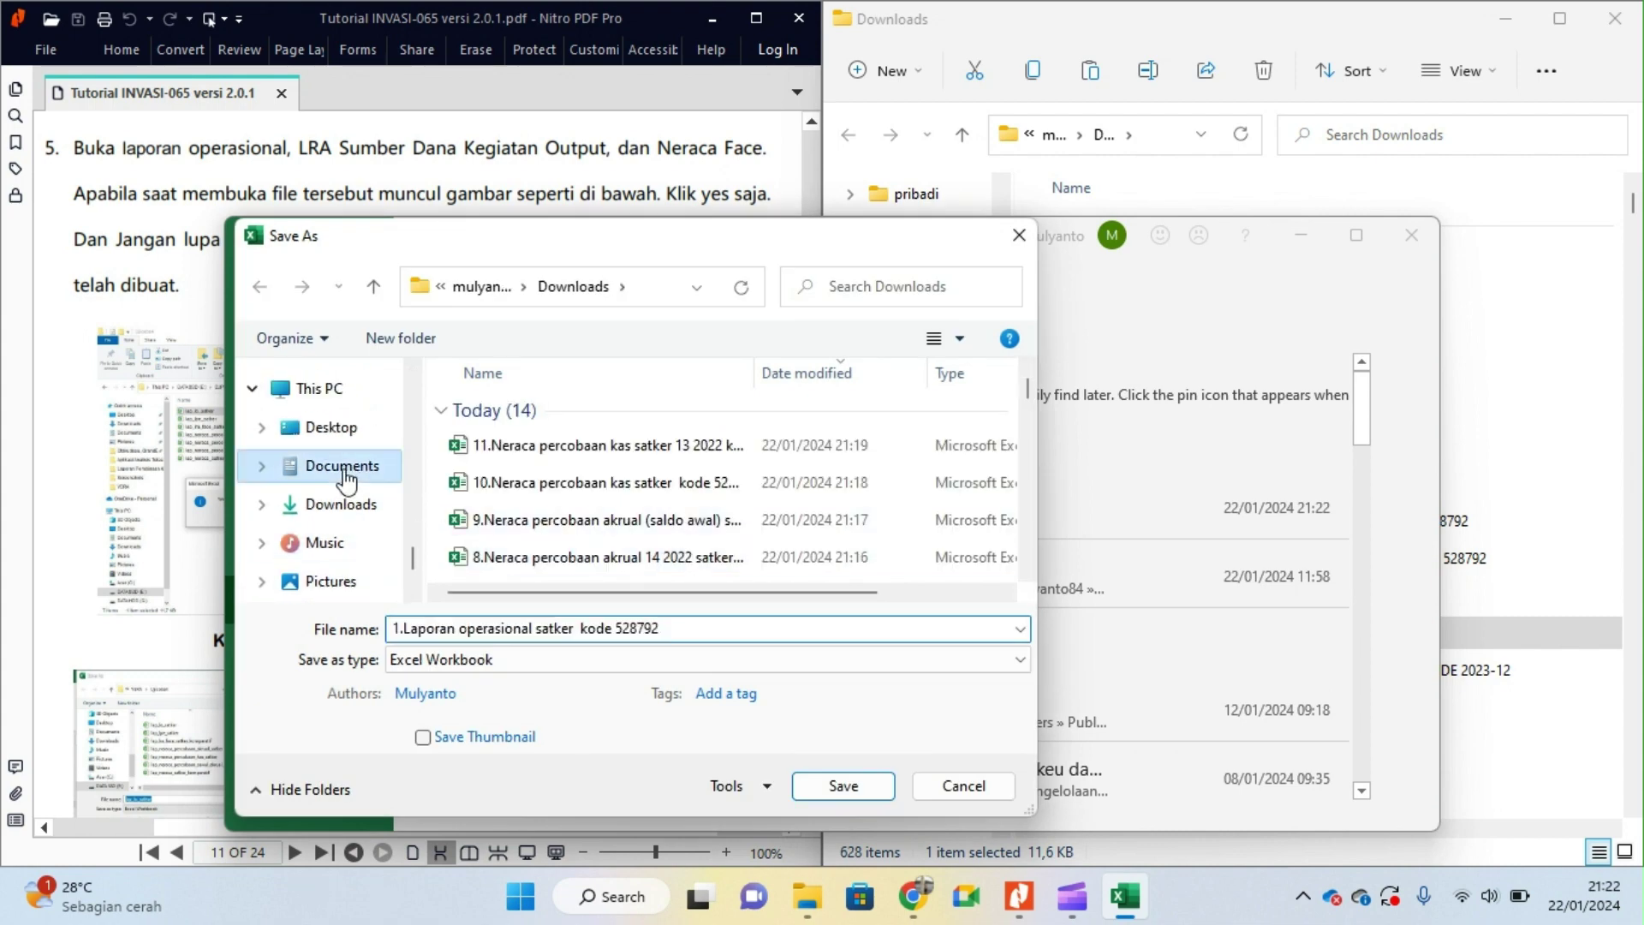
click(511, 452)
double_click(511, 452)
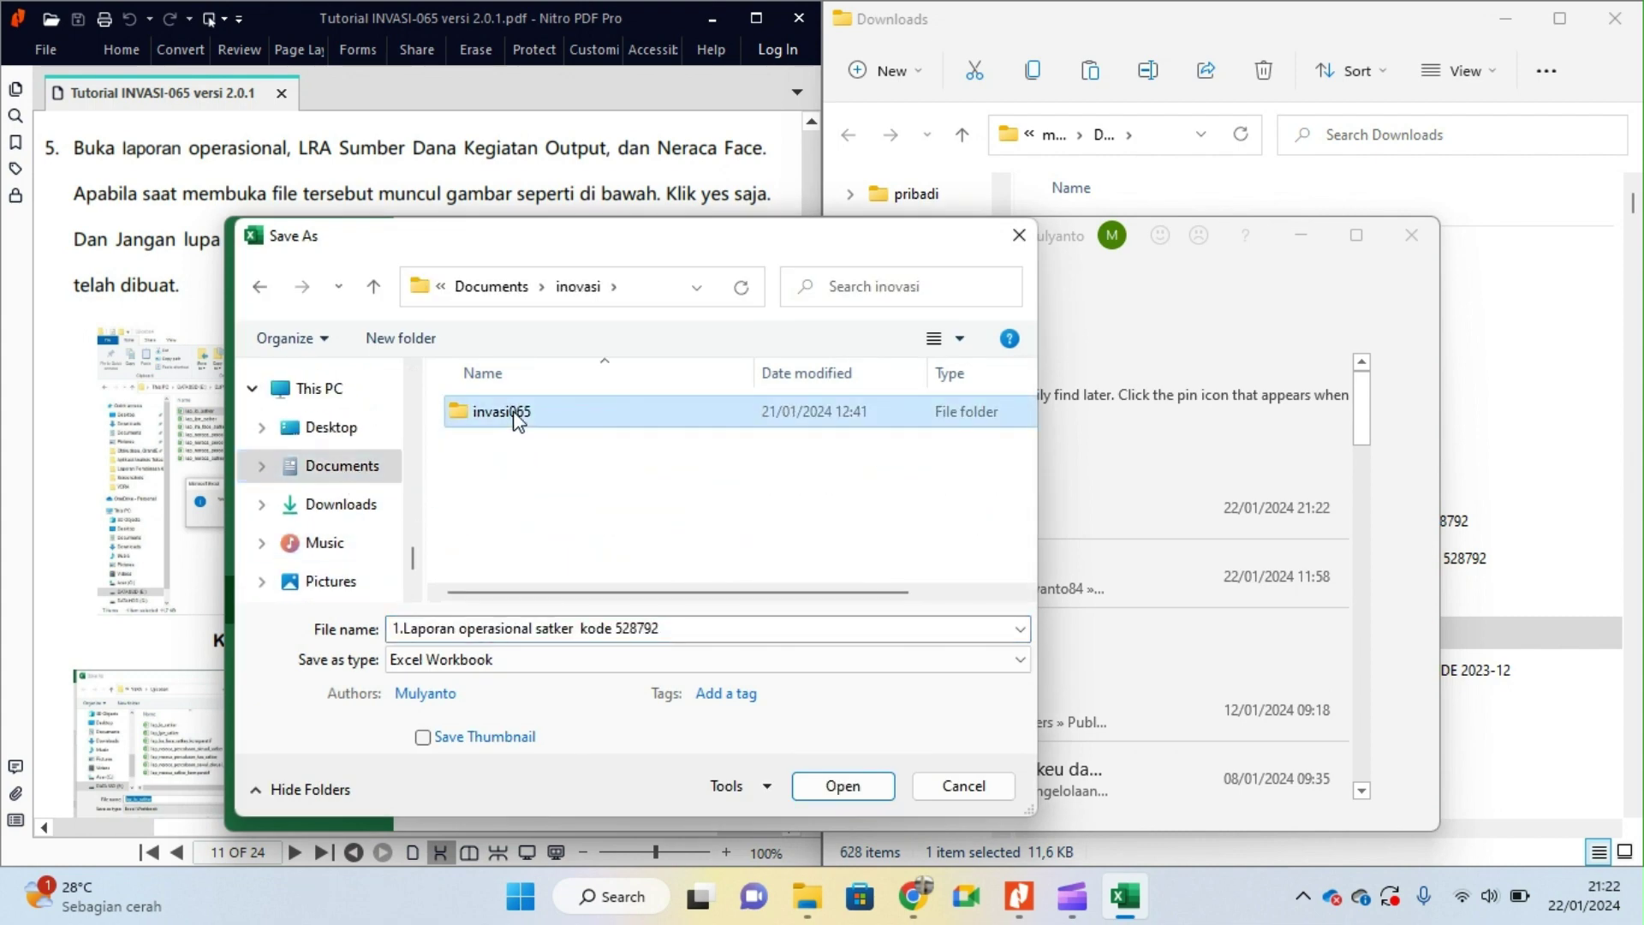
double_click(514, 414)
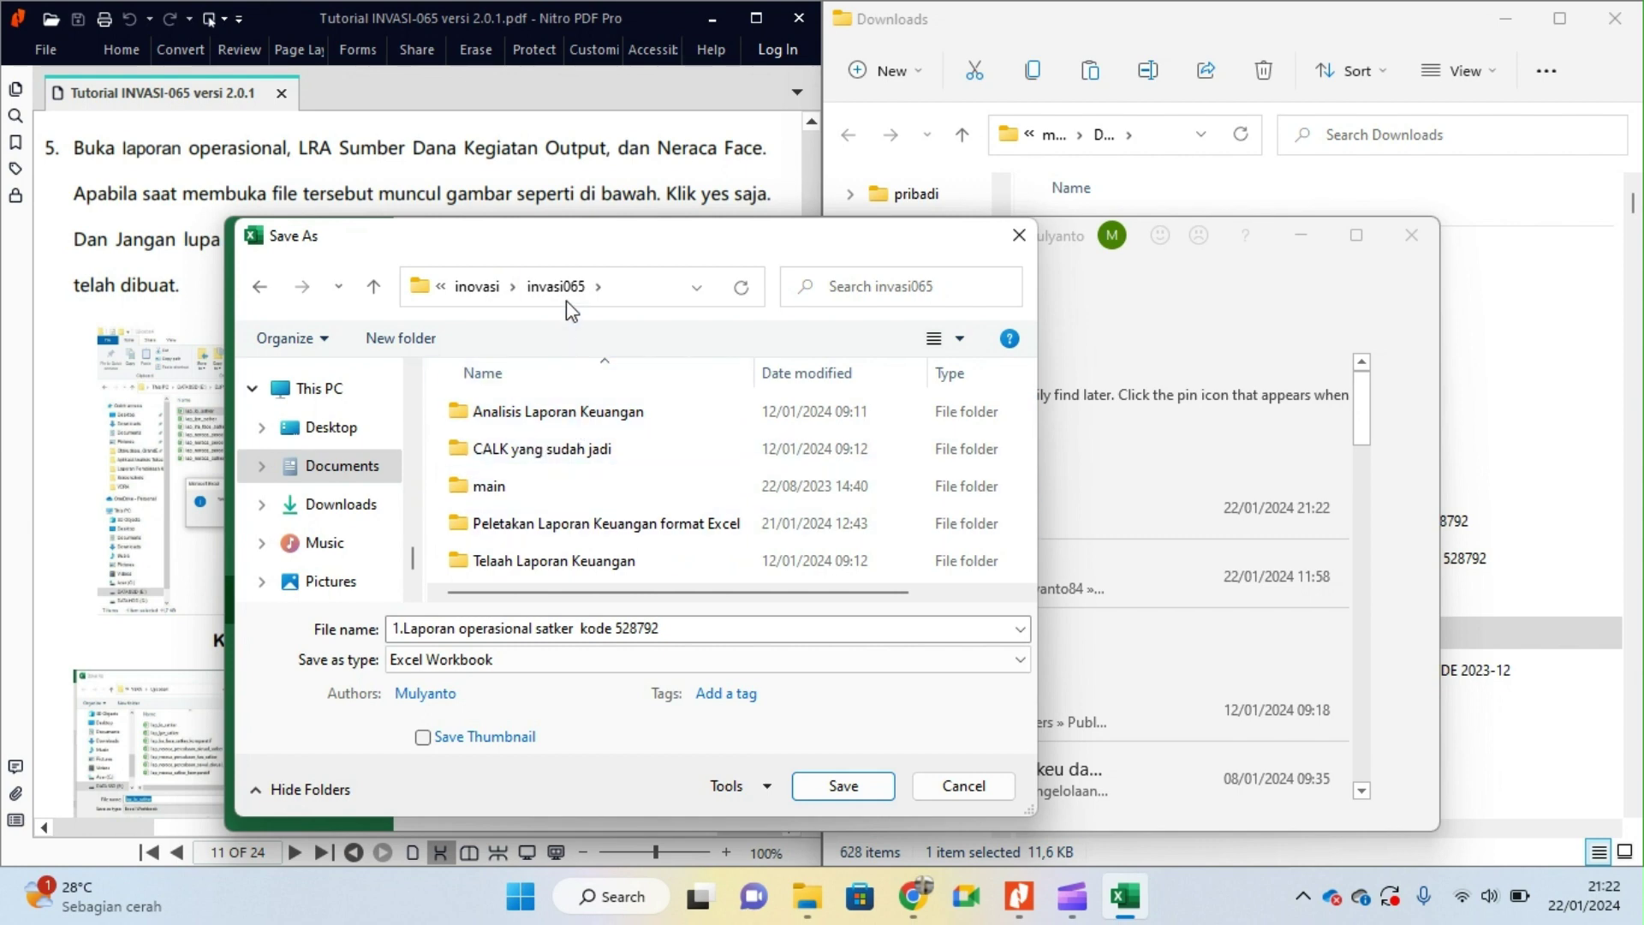
double_click(600, 523)
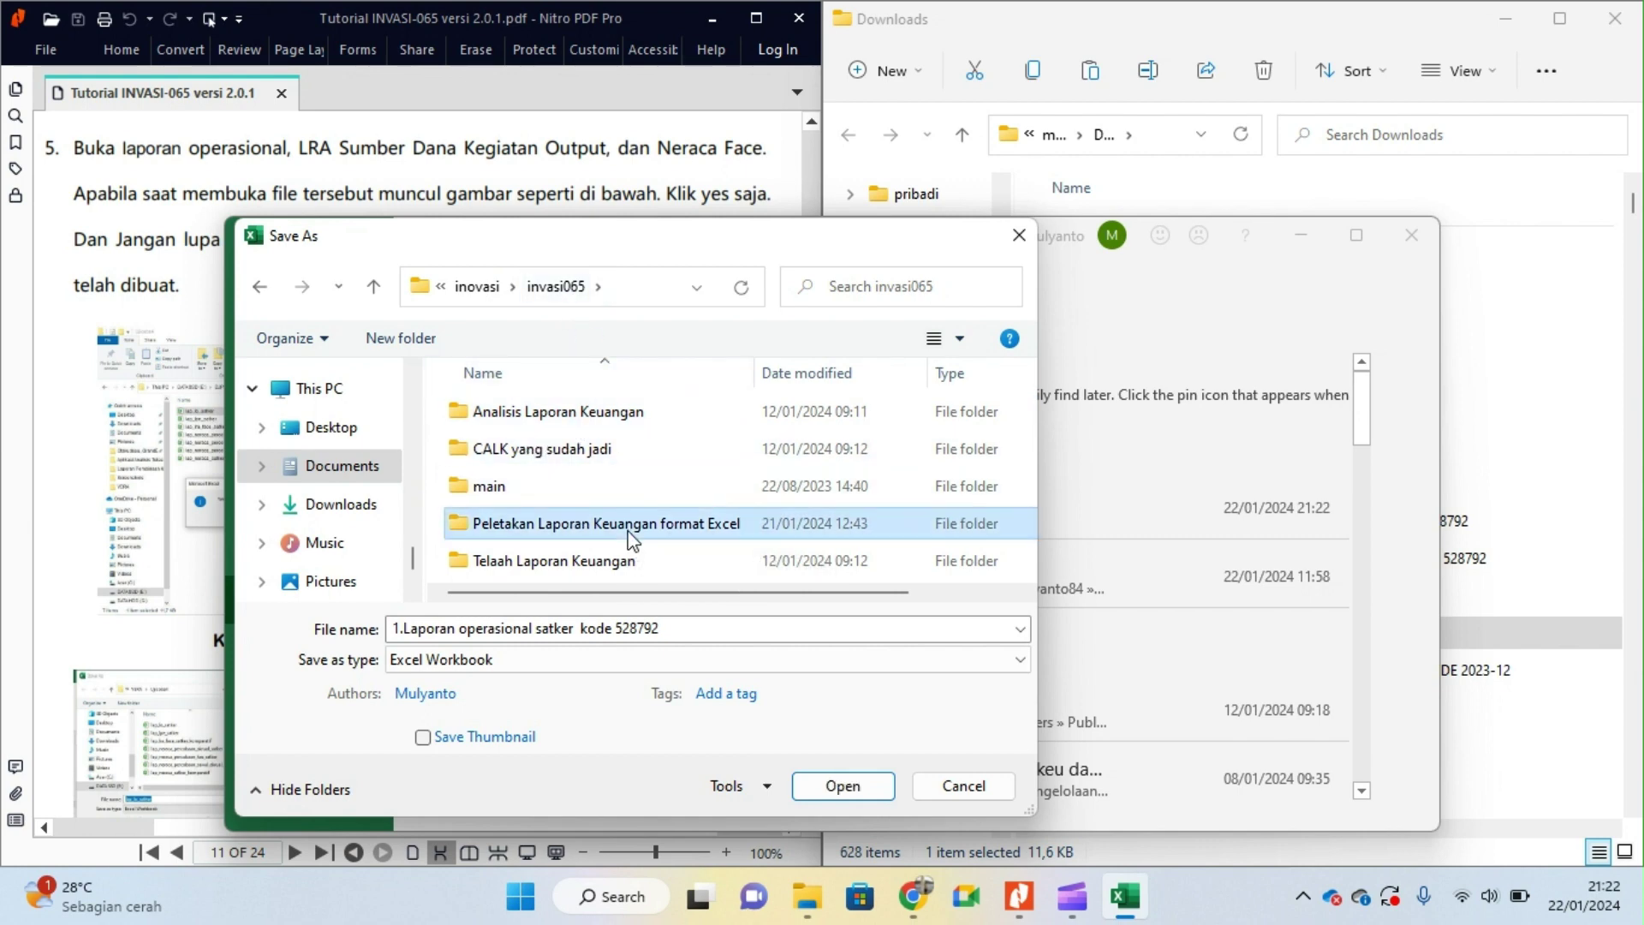
click(838, 786)
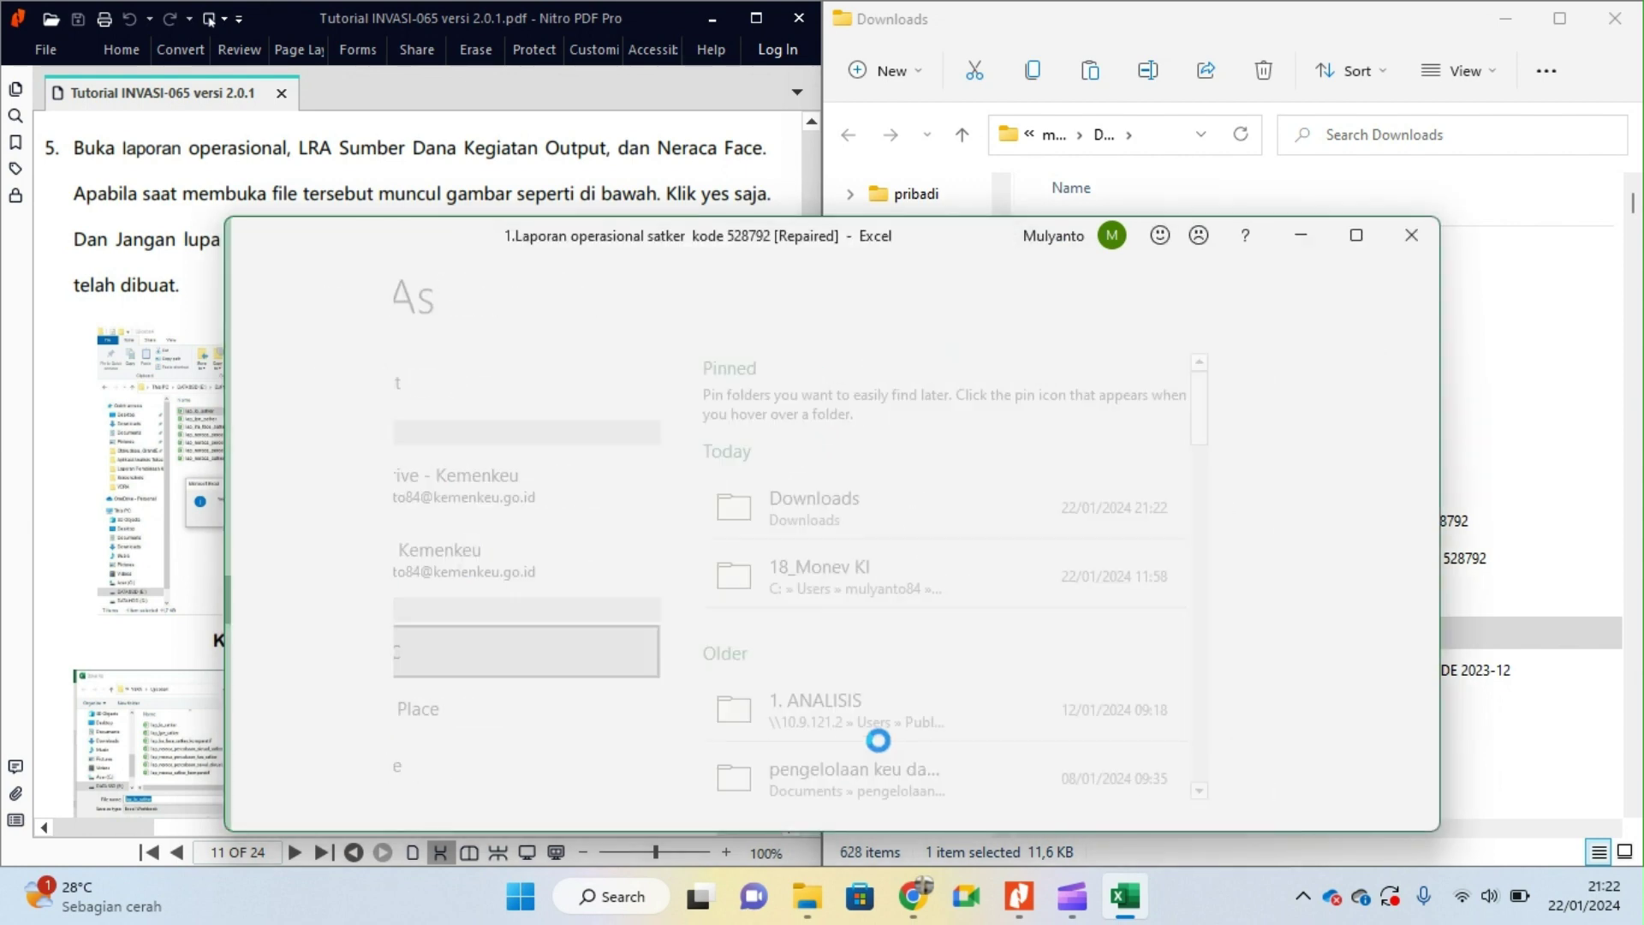
click(1426, 247)
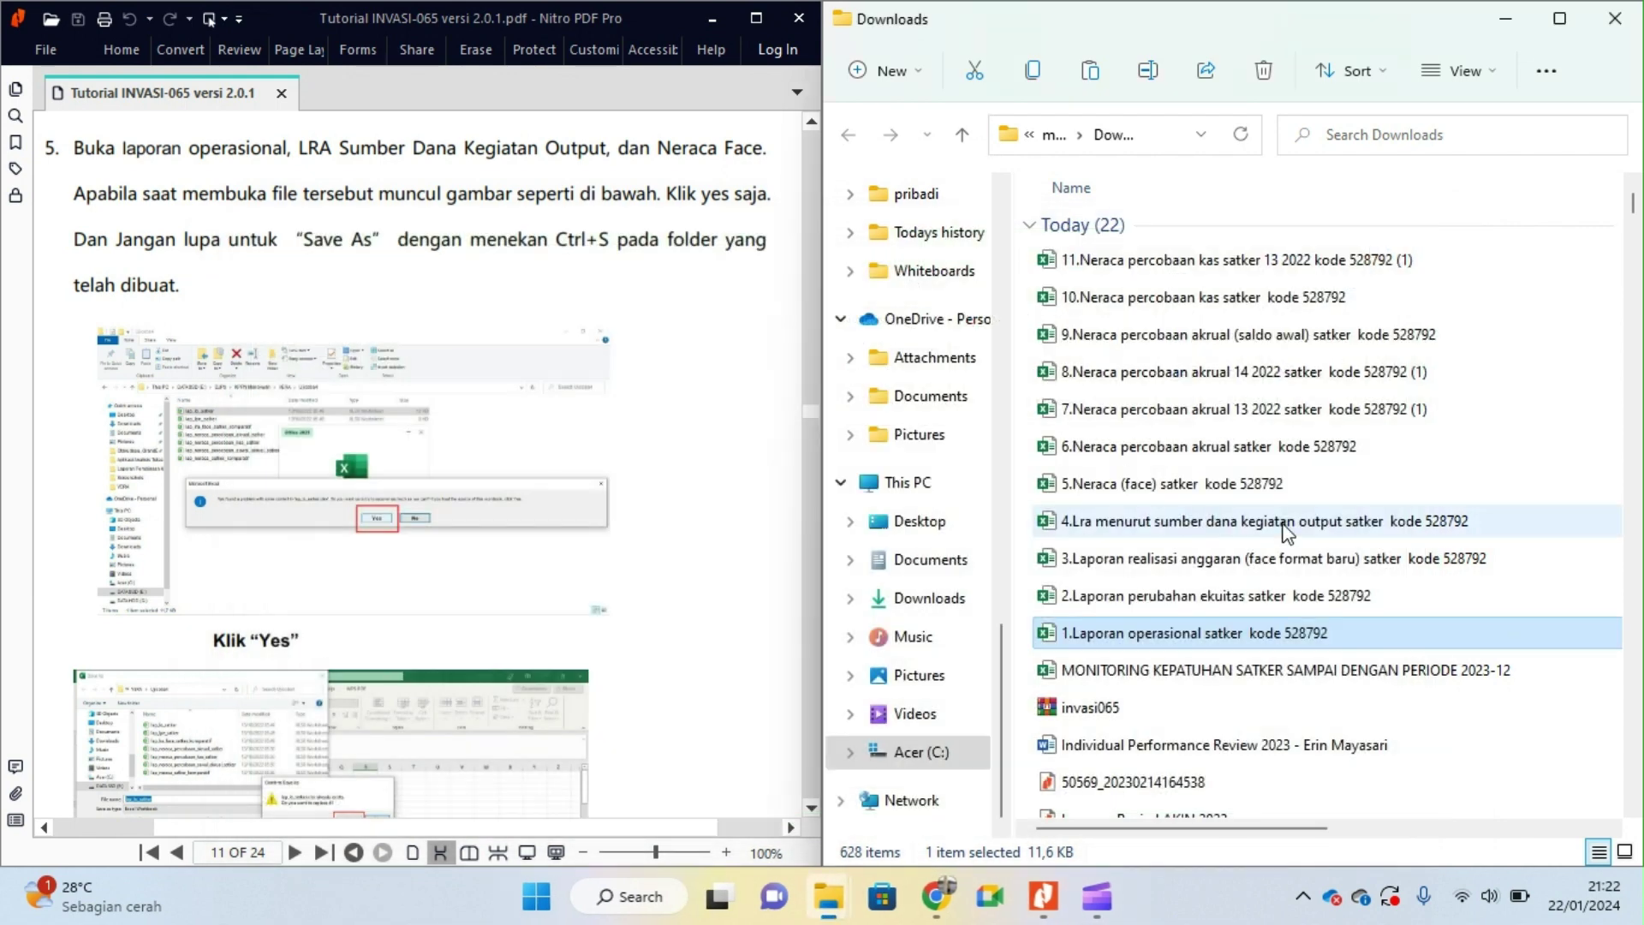
Step: Open the 2.Laporan perubahan ekuitas workbook from Downloads and enable editing
double_click(1103, 601)
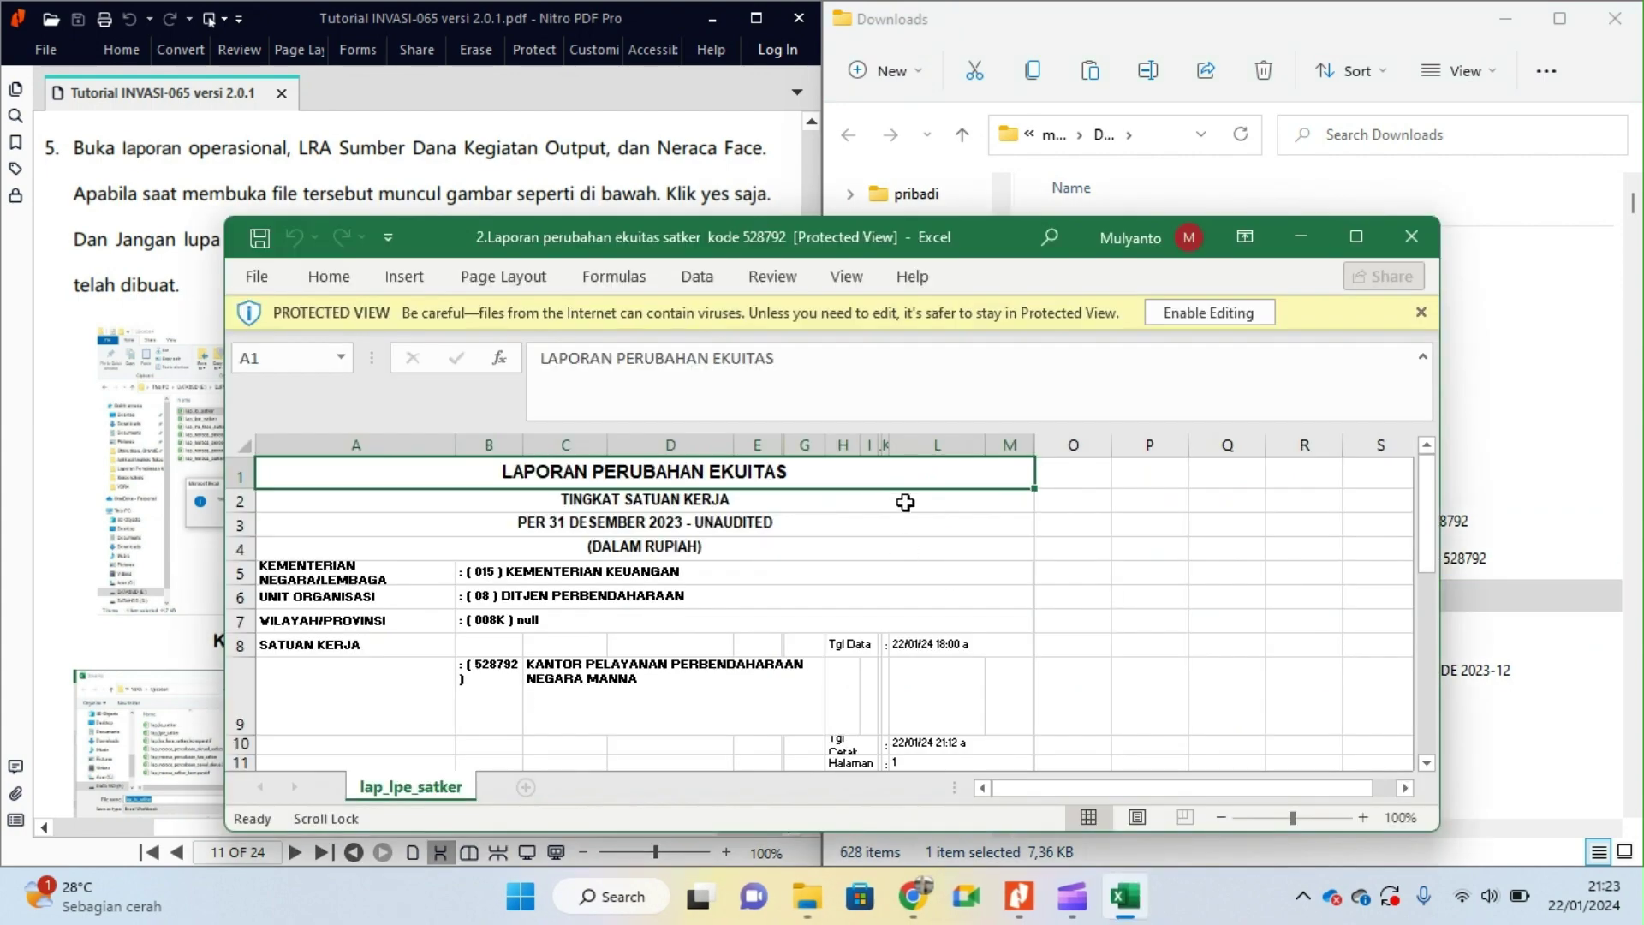
click(1214, 318)
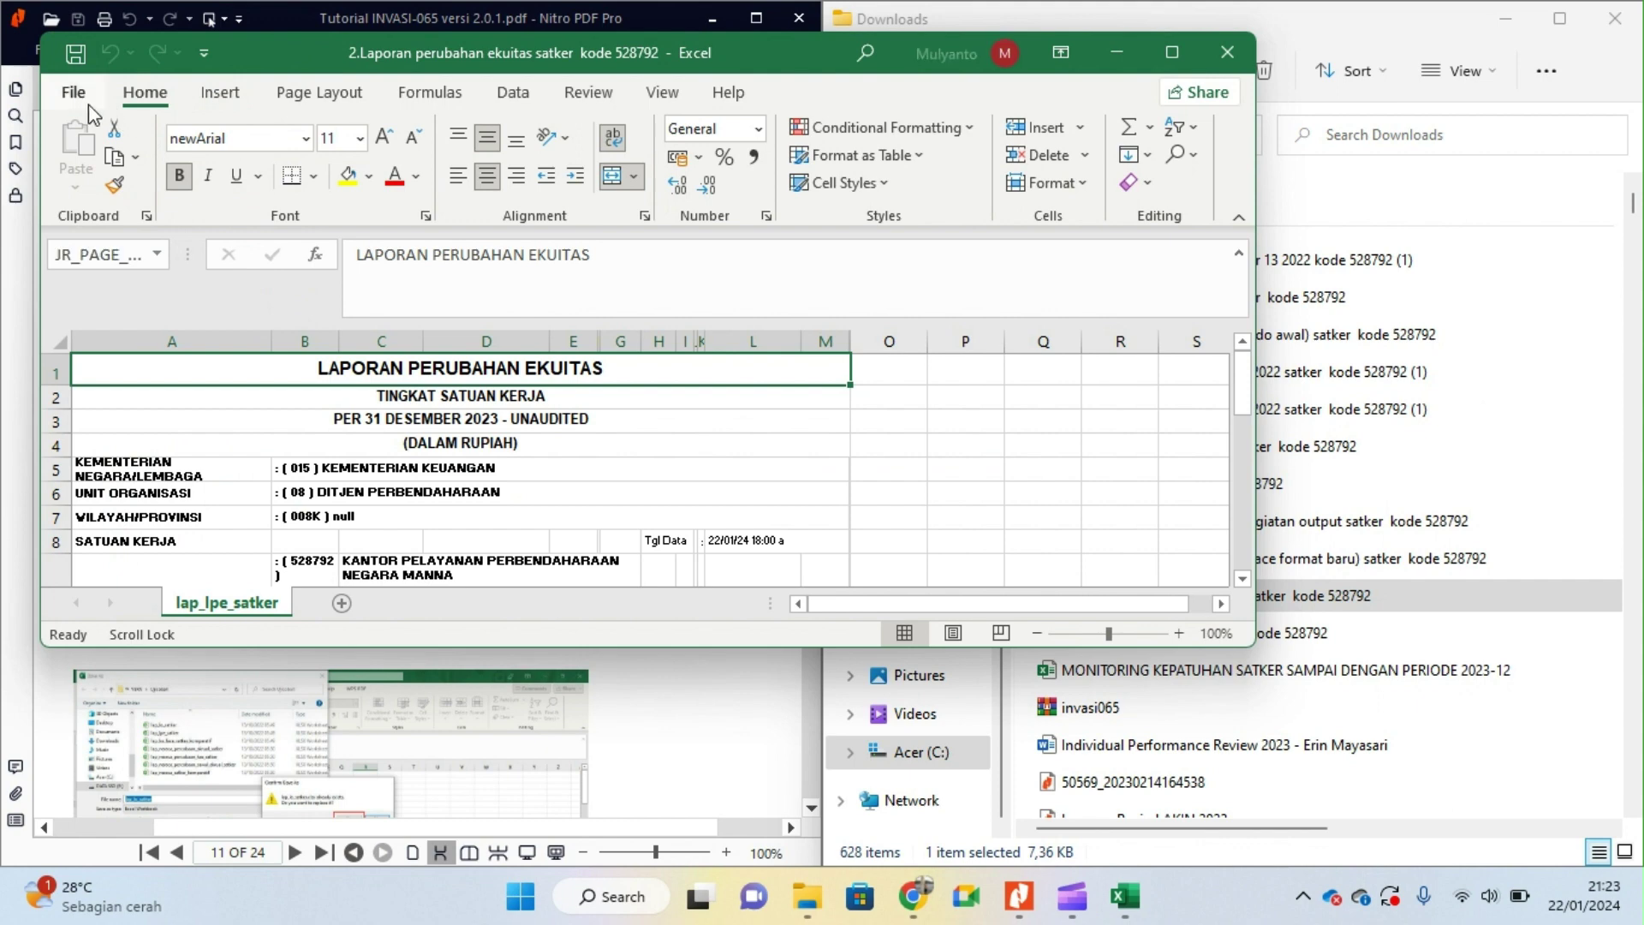
click(79, 96)
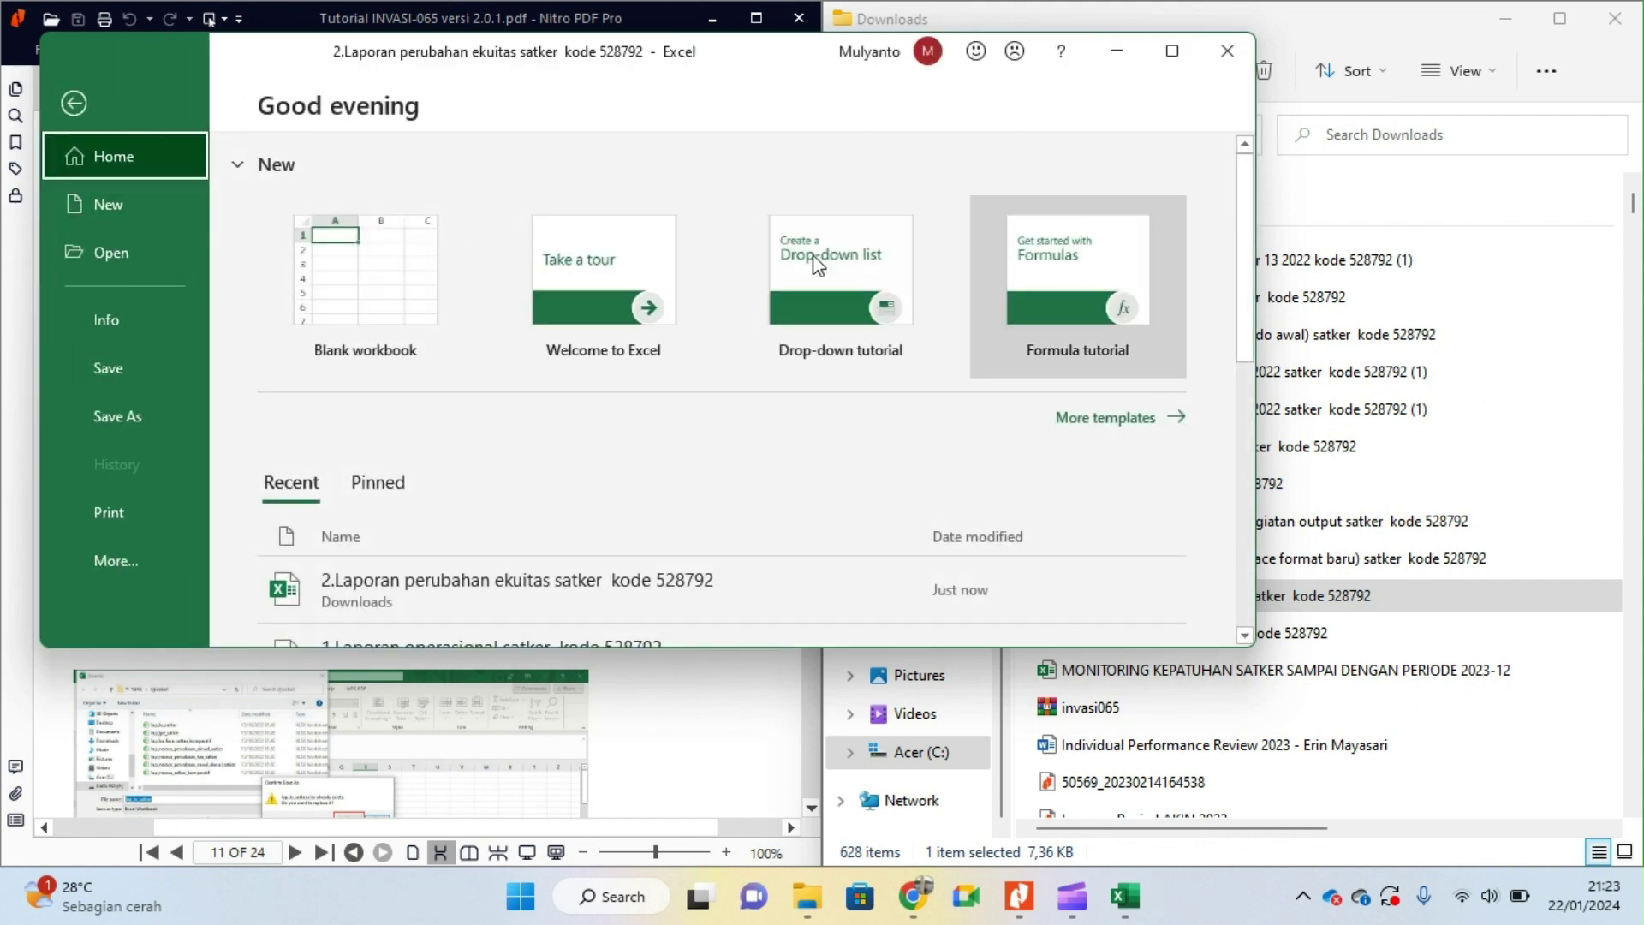
click(75, 99)
scroll(652, 496, down, 1)
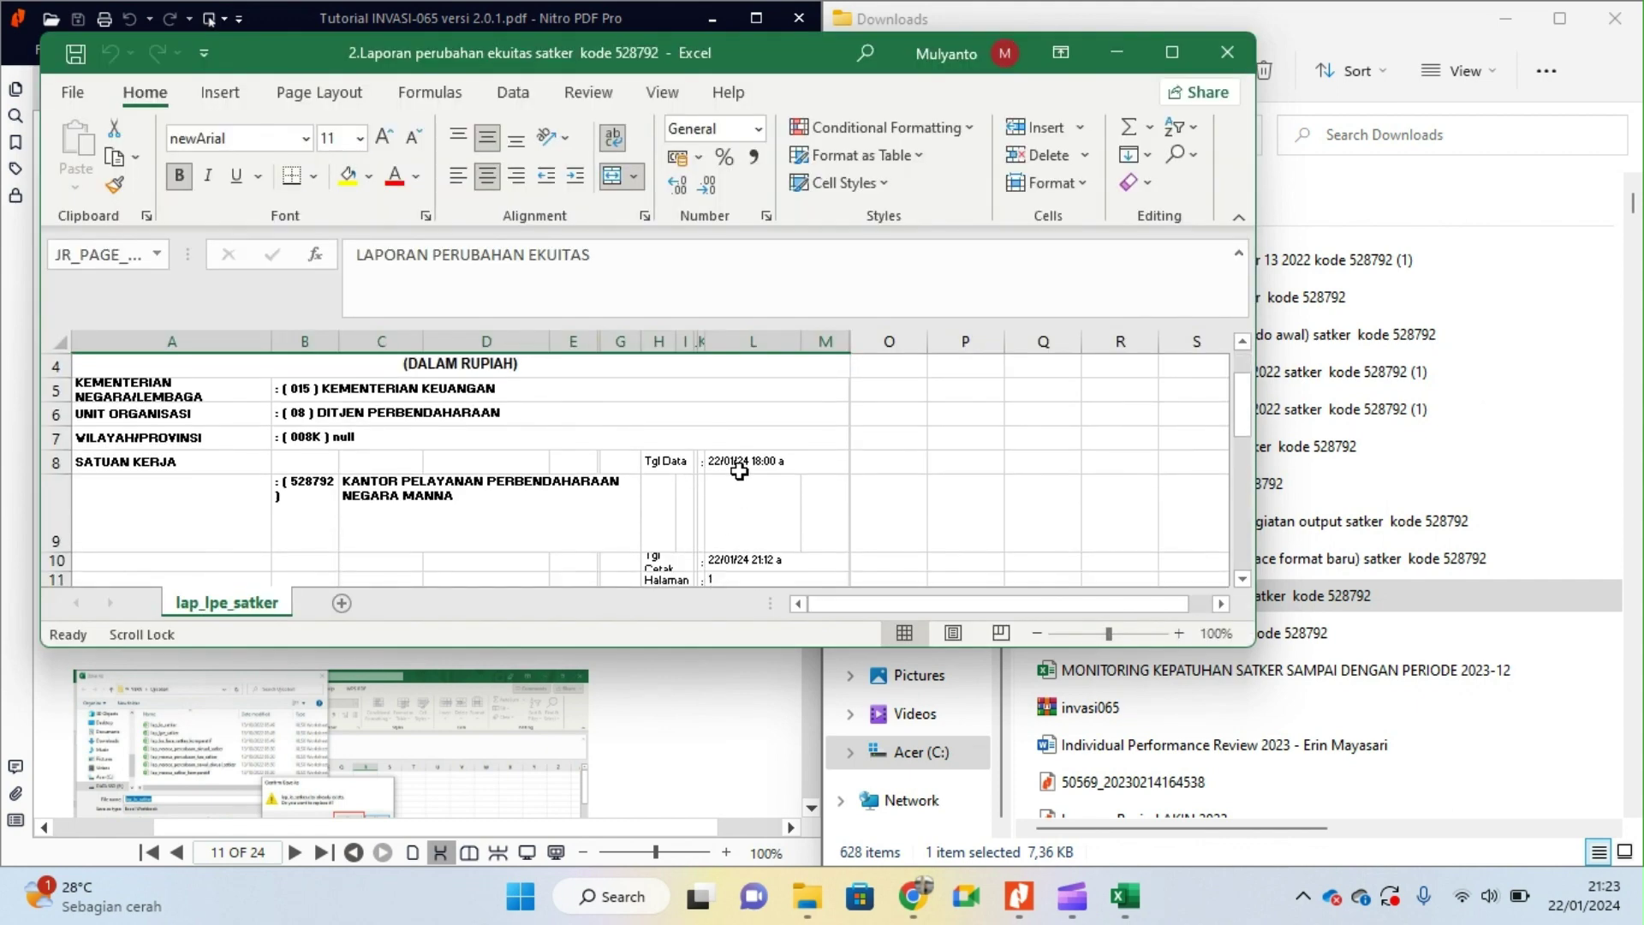
click(739, 469)
Step: Save the Laporan perubahan ekuitas workbook under the same name in the Peletakan Laporan Keuangan format Excel folder, and close it
click(71, 92)
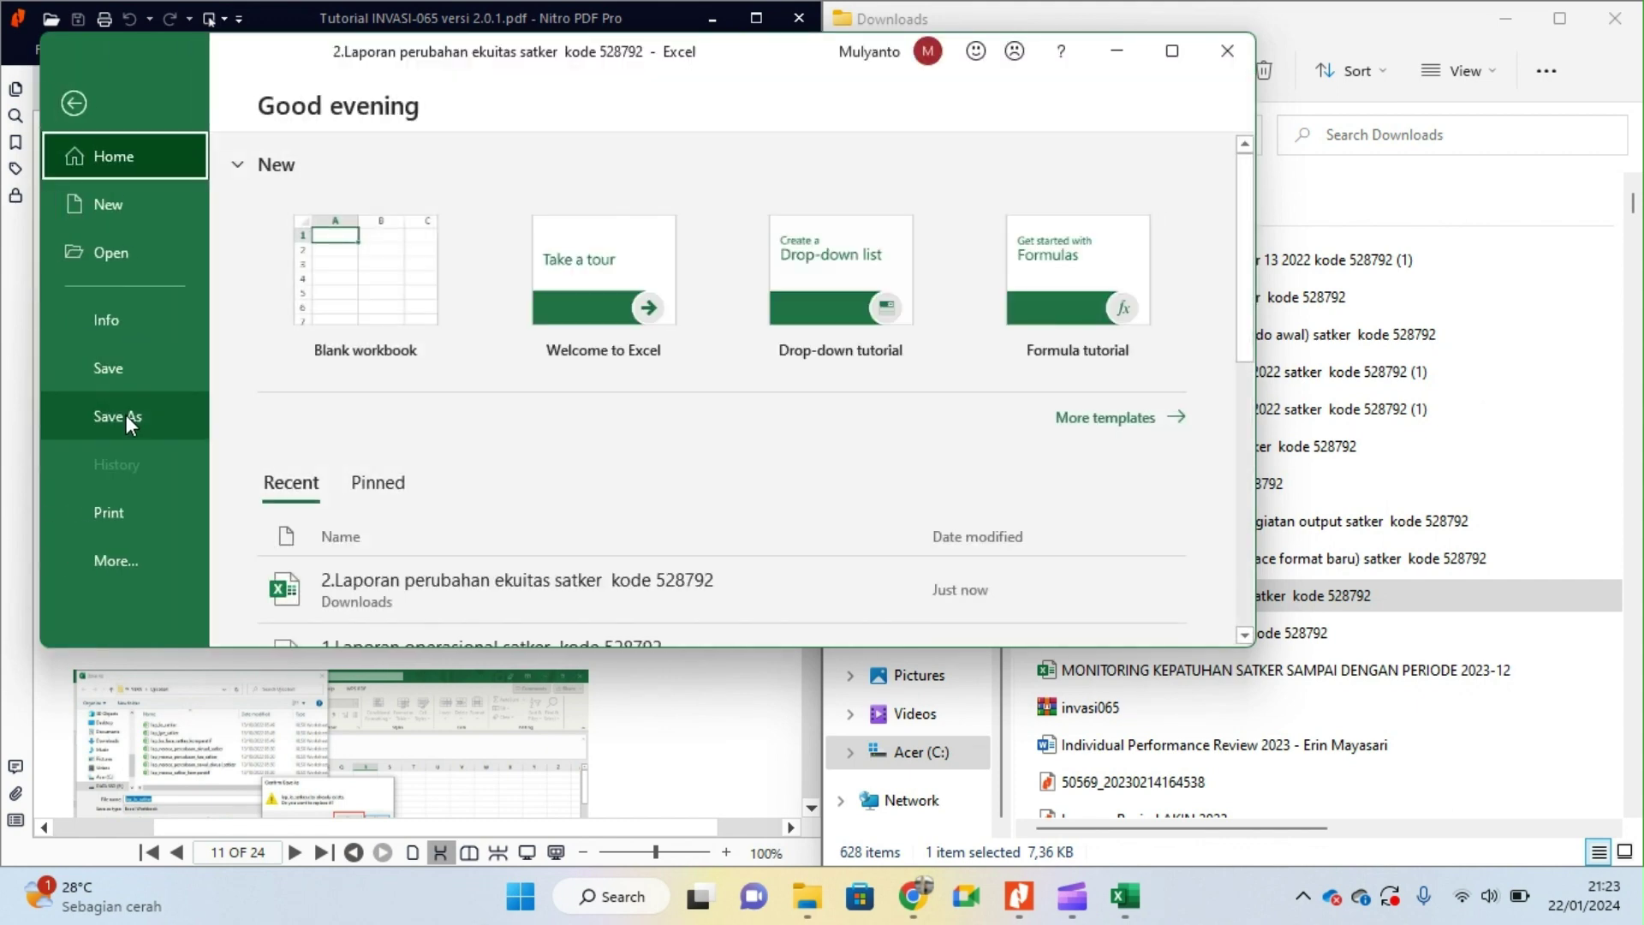
click(126, 414)
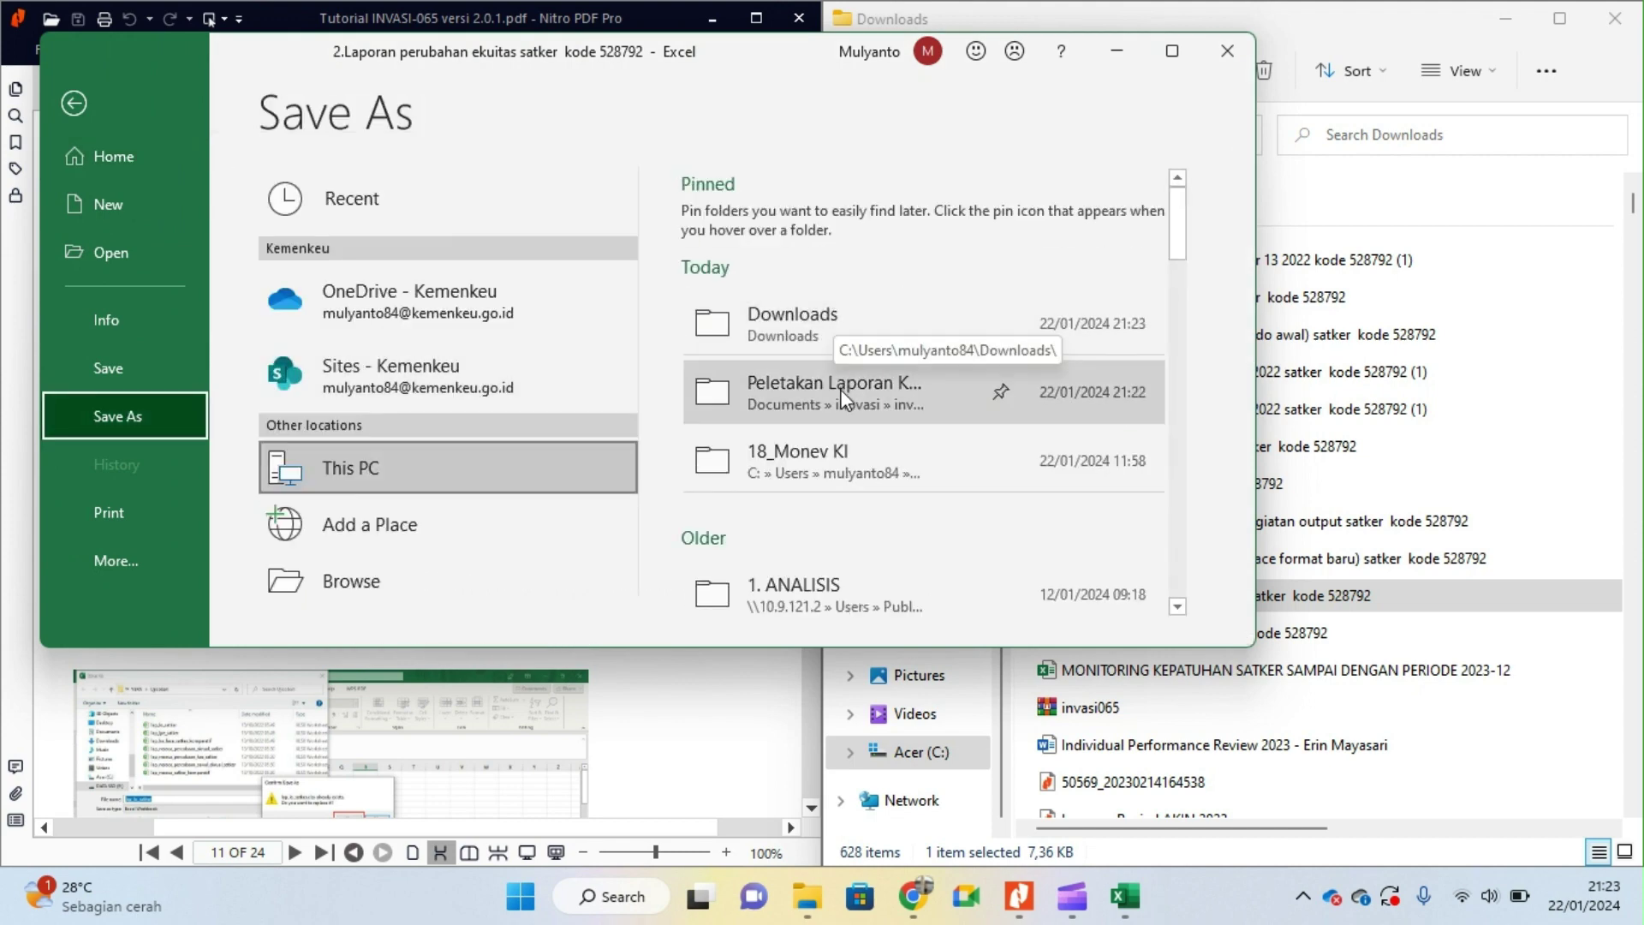
click(824, 398)
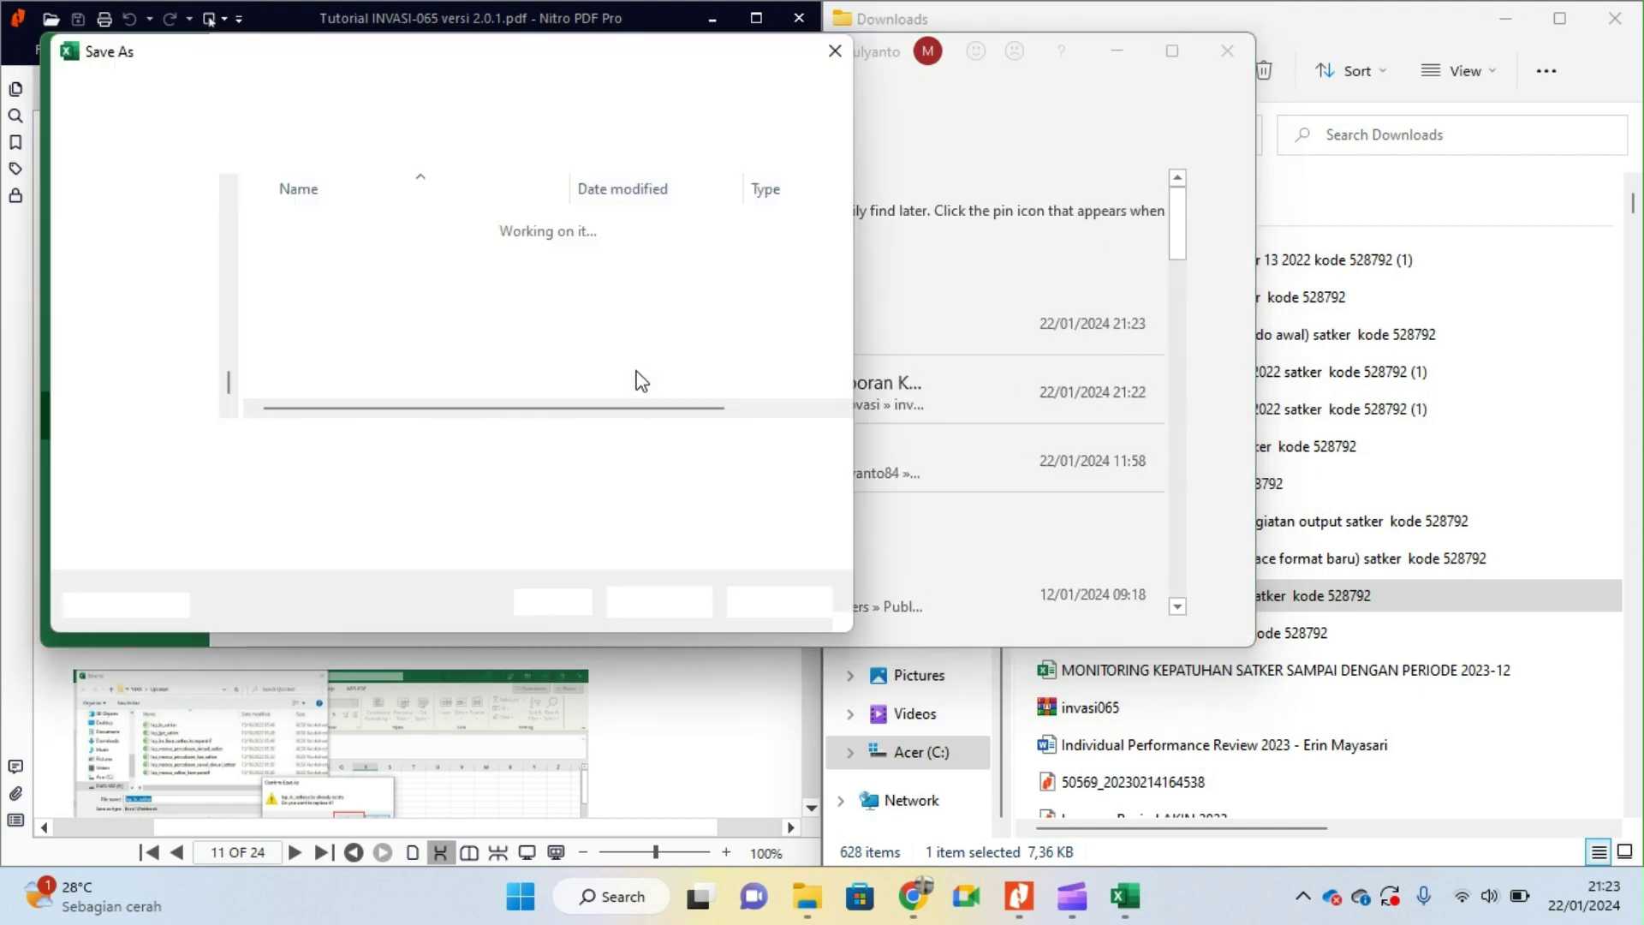
click(649, 598)
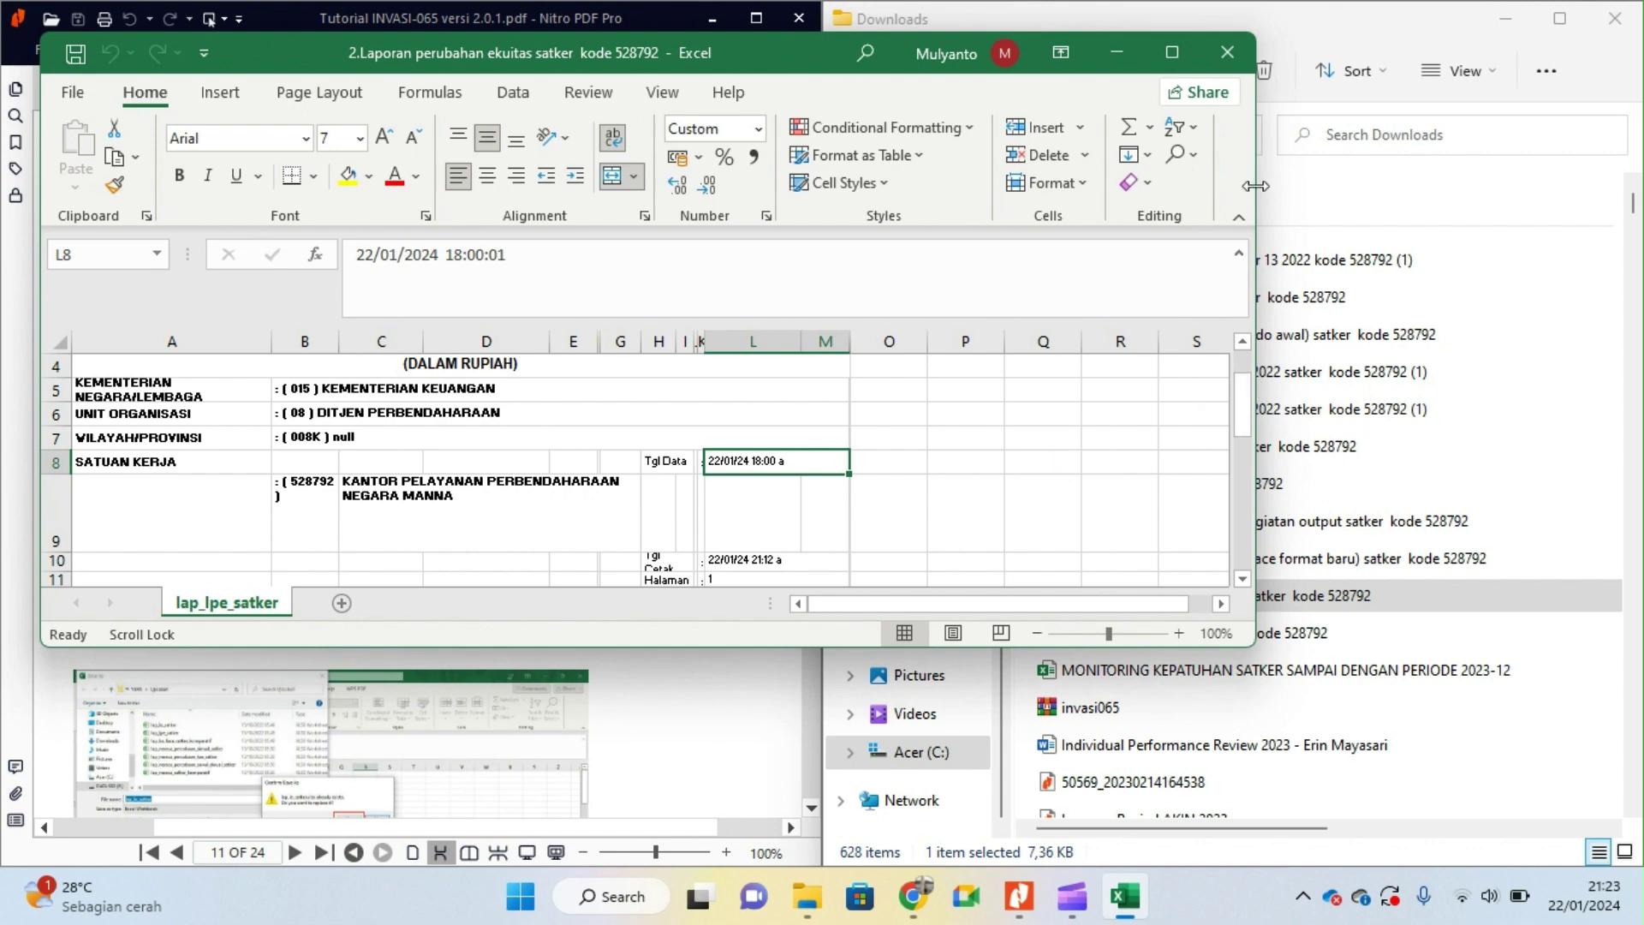
click(1227, 53)
Step: Open the 3.Laporan realisasi anggaran (face format baru) workbook, check its print and data date cells, and enable editing
double_click(1104, 569)
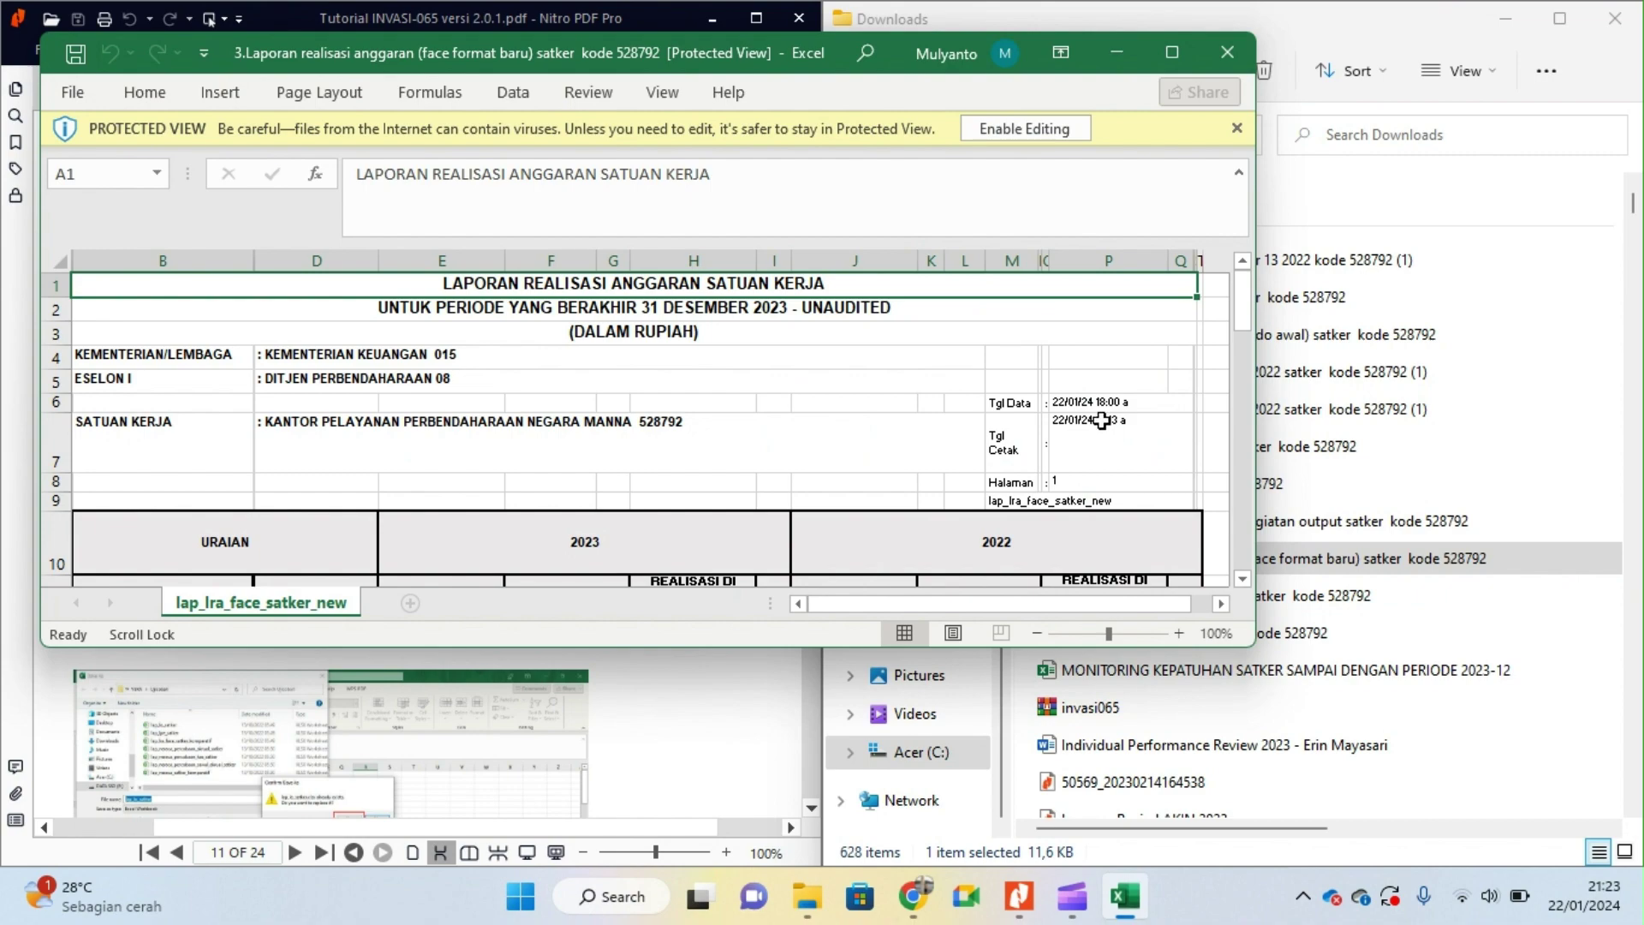
click(1102, 420)
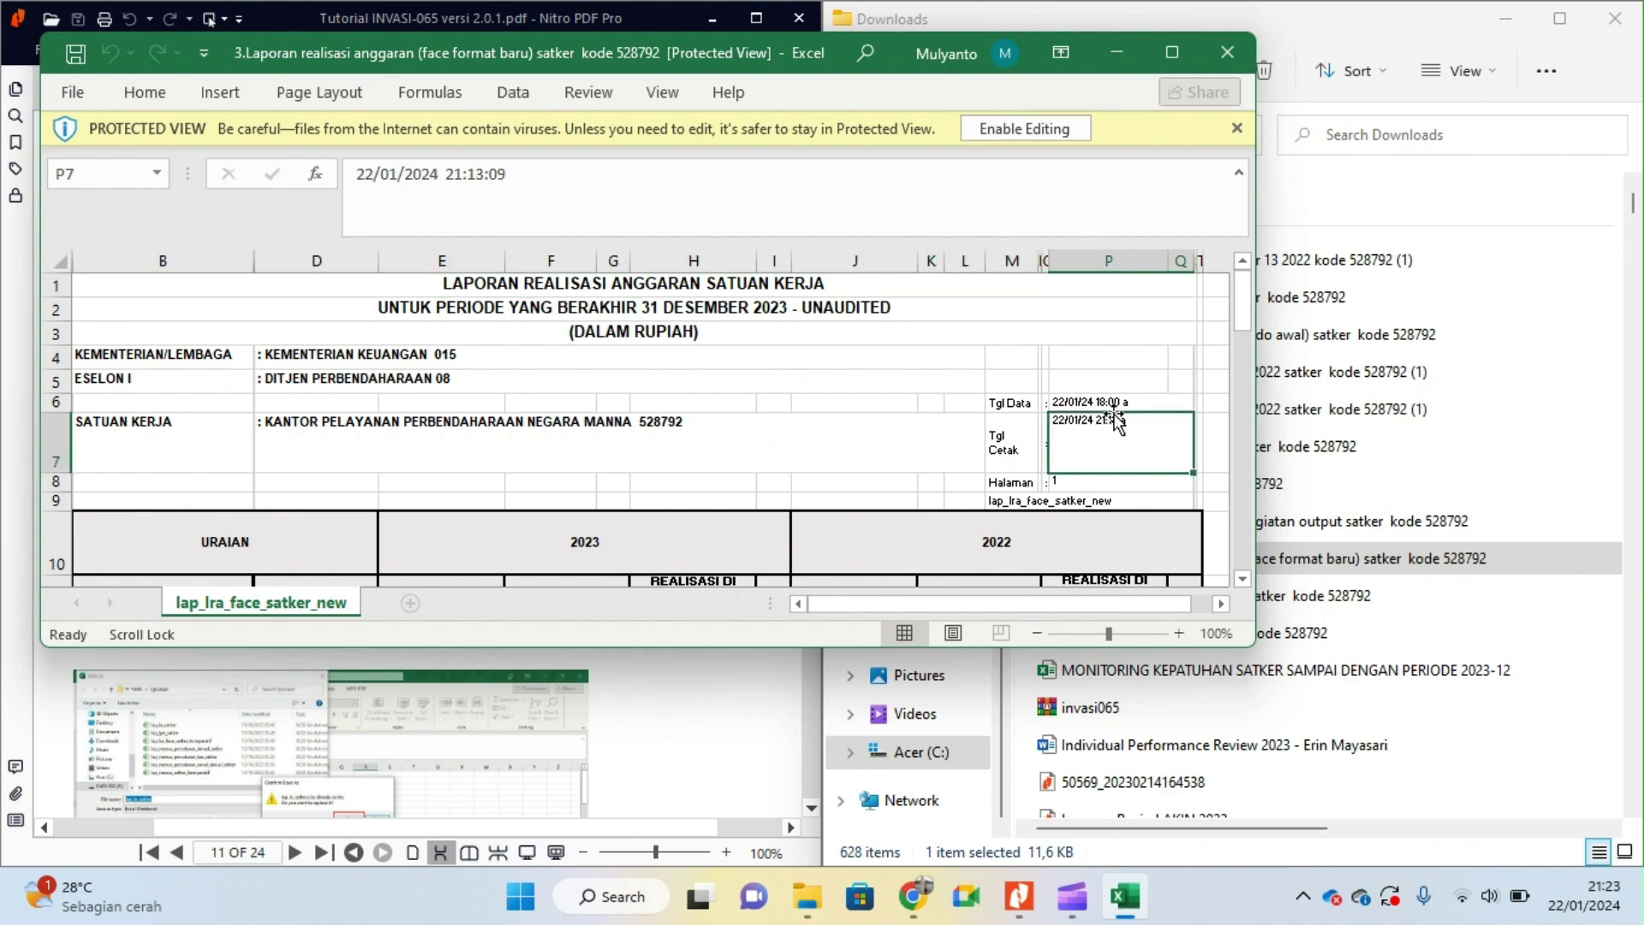
click(1107, 402)
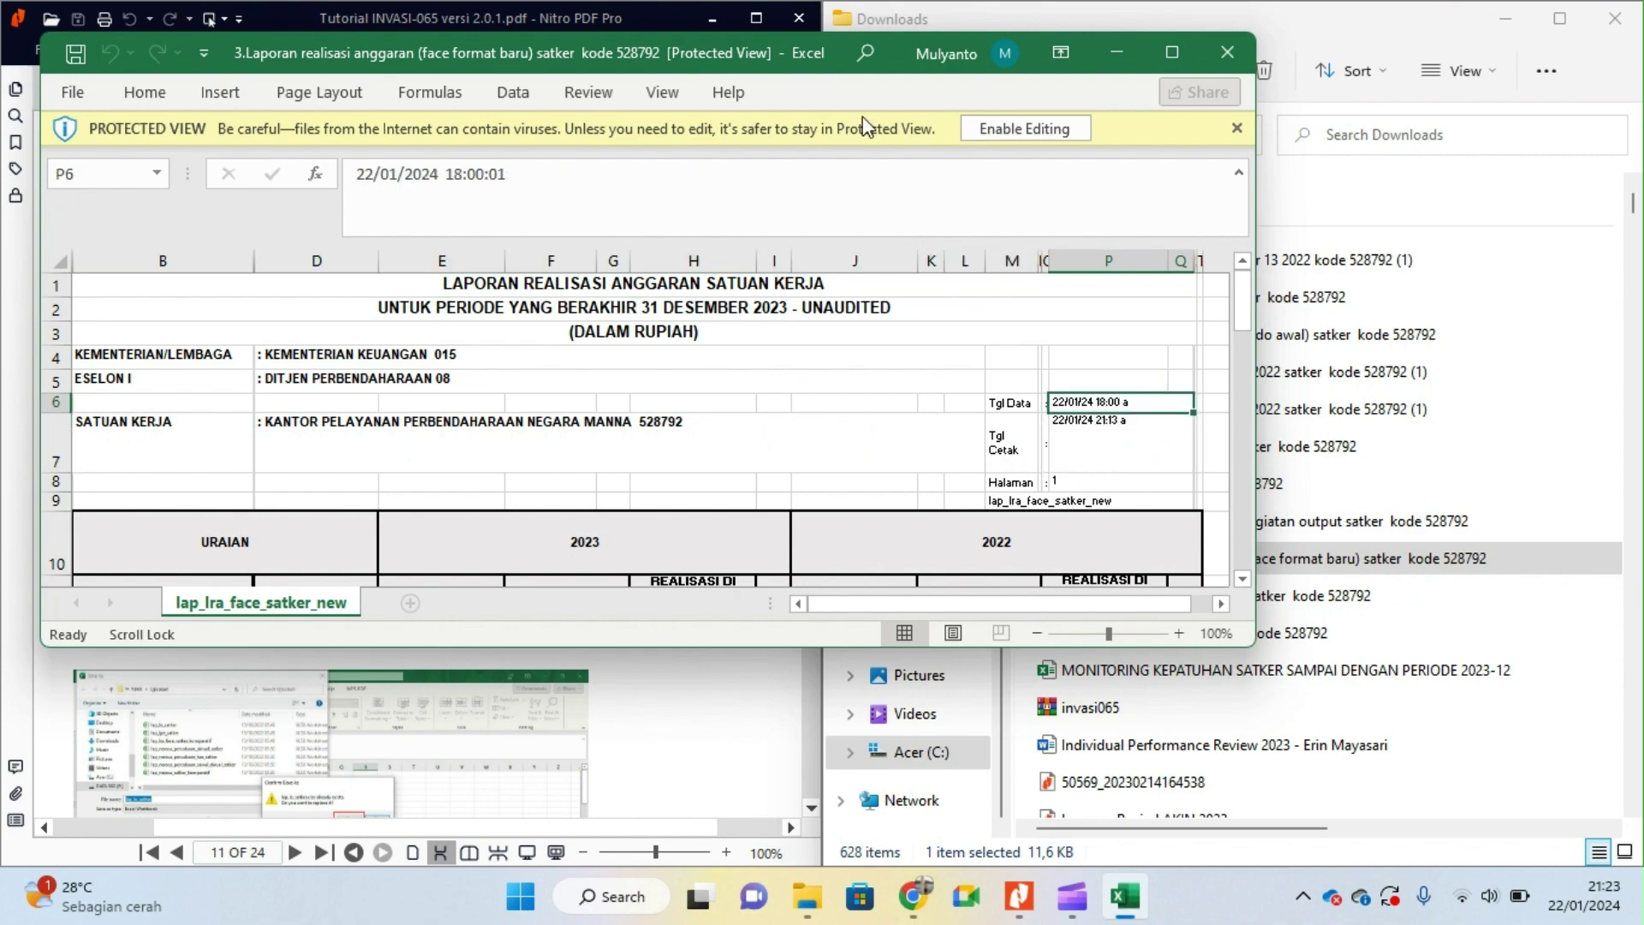
click(1034, 130)
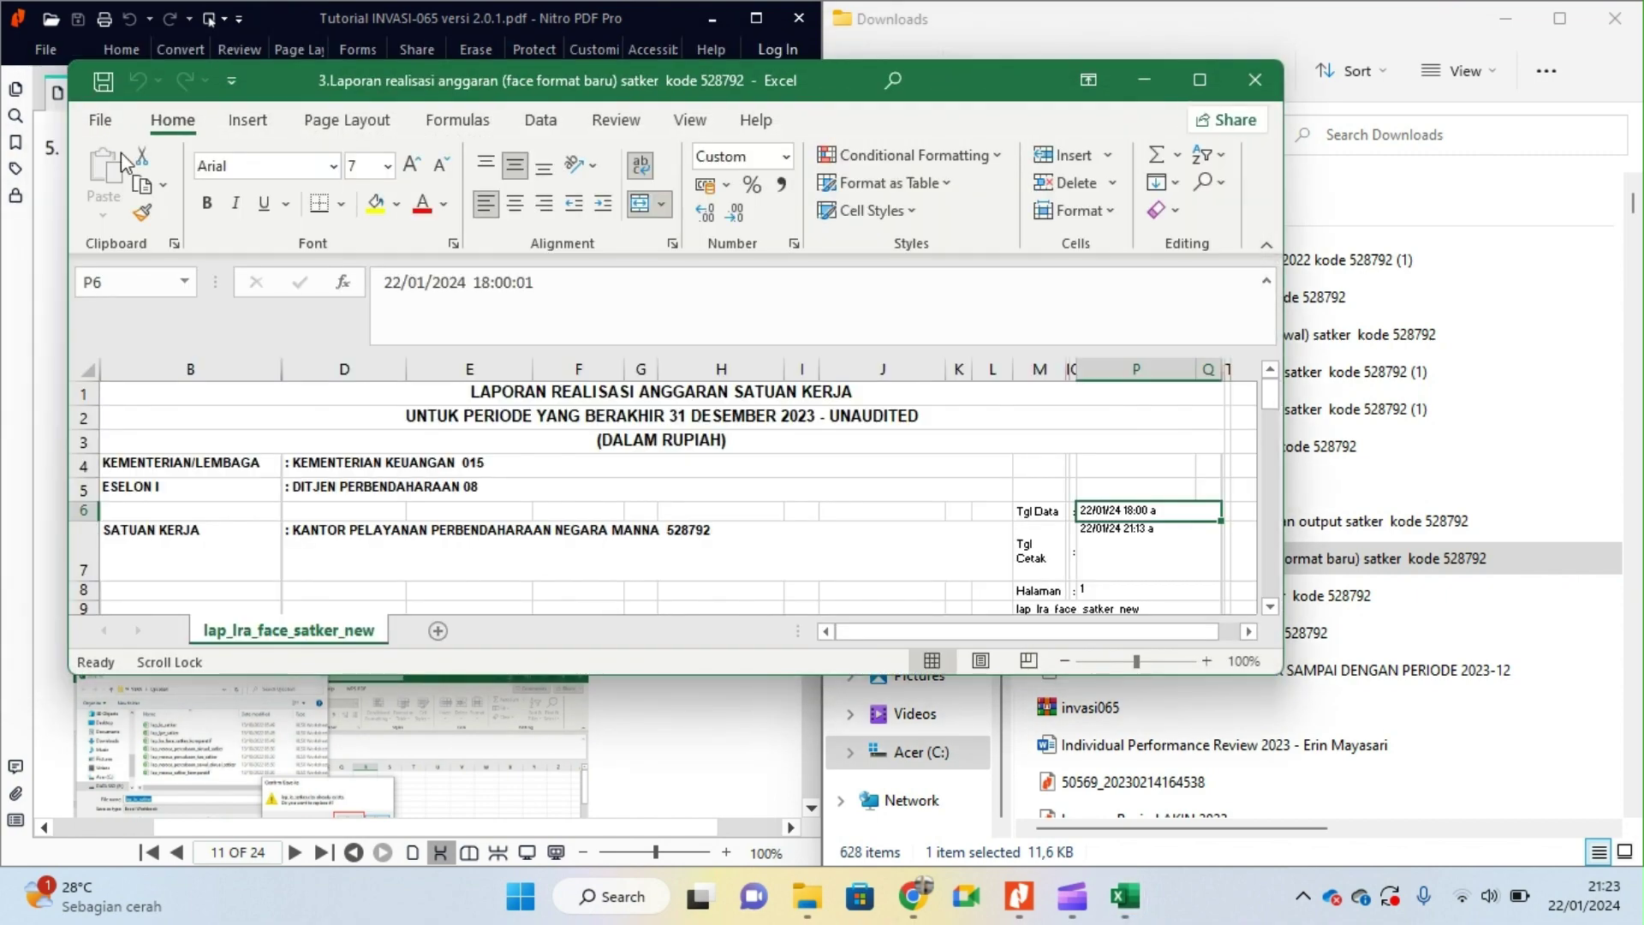
Step: Save the Laporan realisasi anggaran workbook under the same name in the Peletakan Laporan Keuangan format Excel folder, and close it
click(100, 120)
click(151, 437)
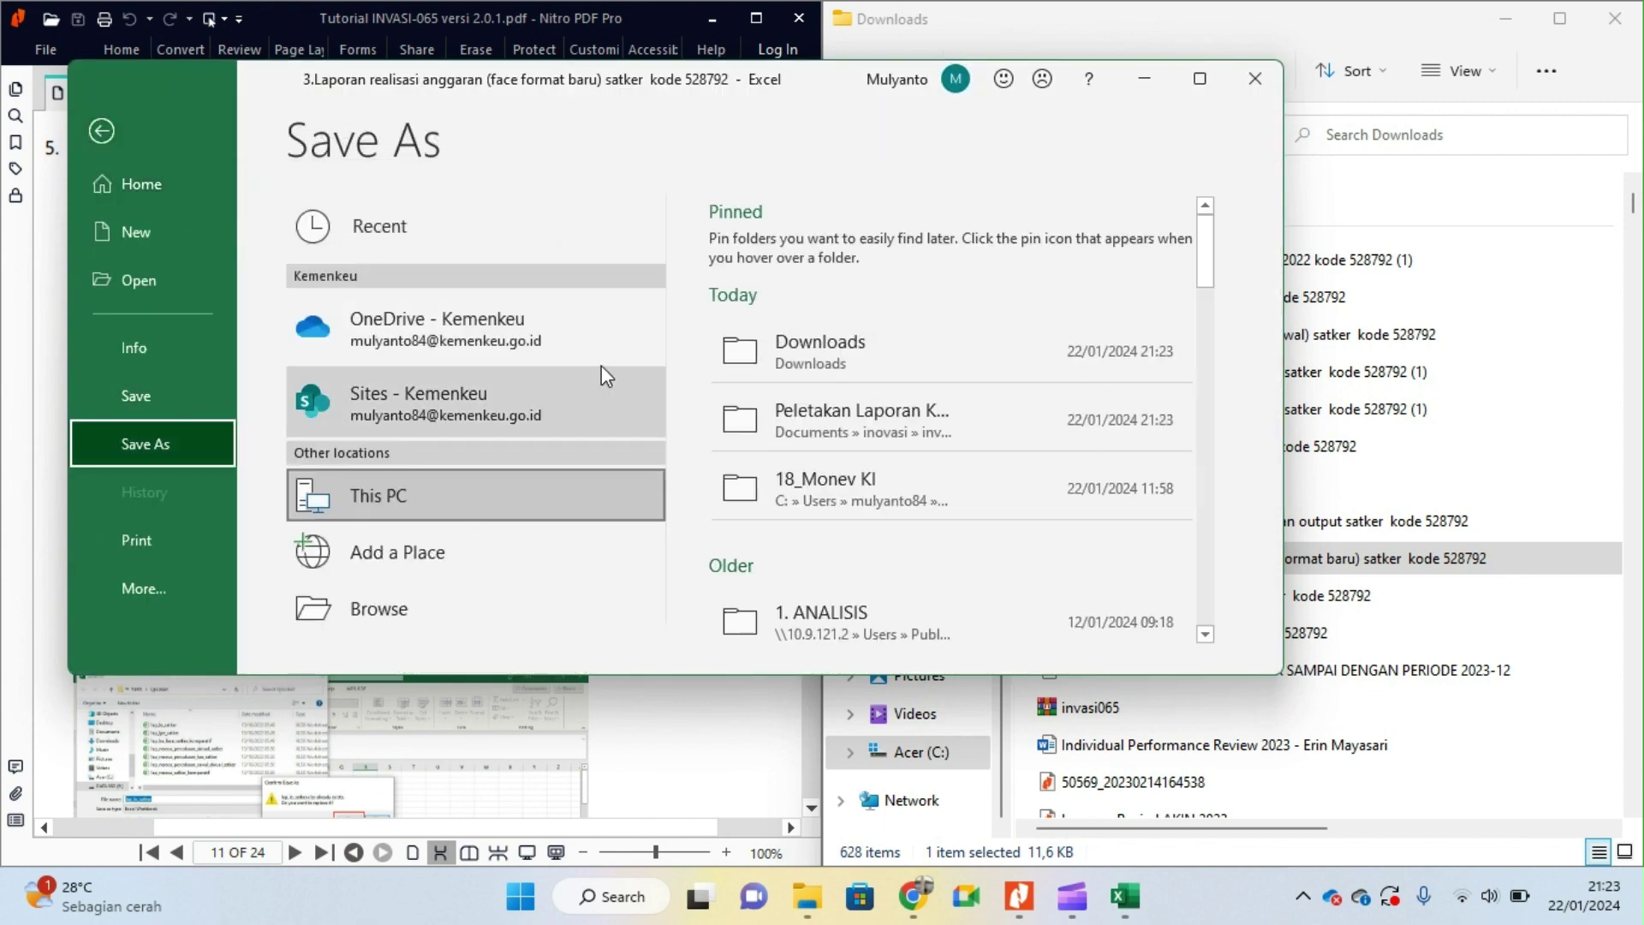
click(861, 422)
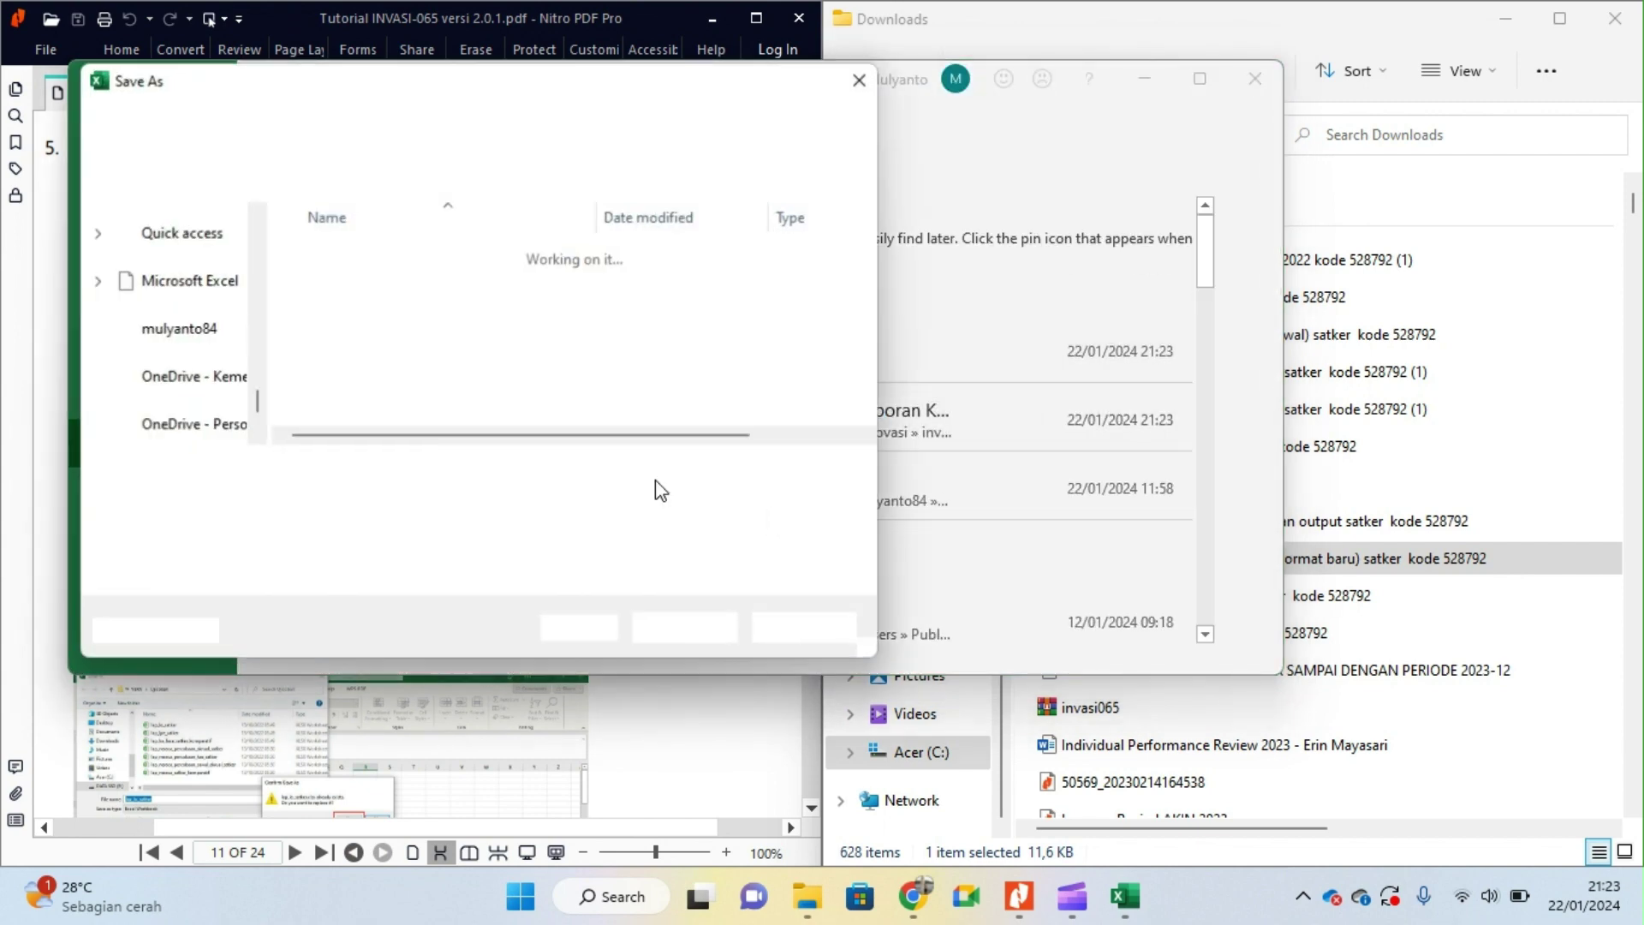
click(672, 636)
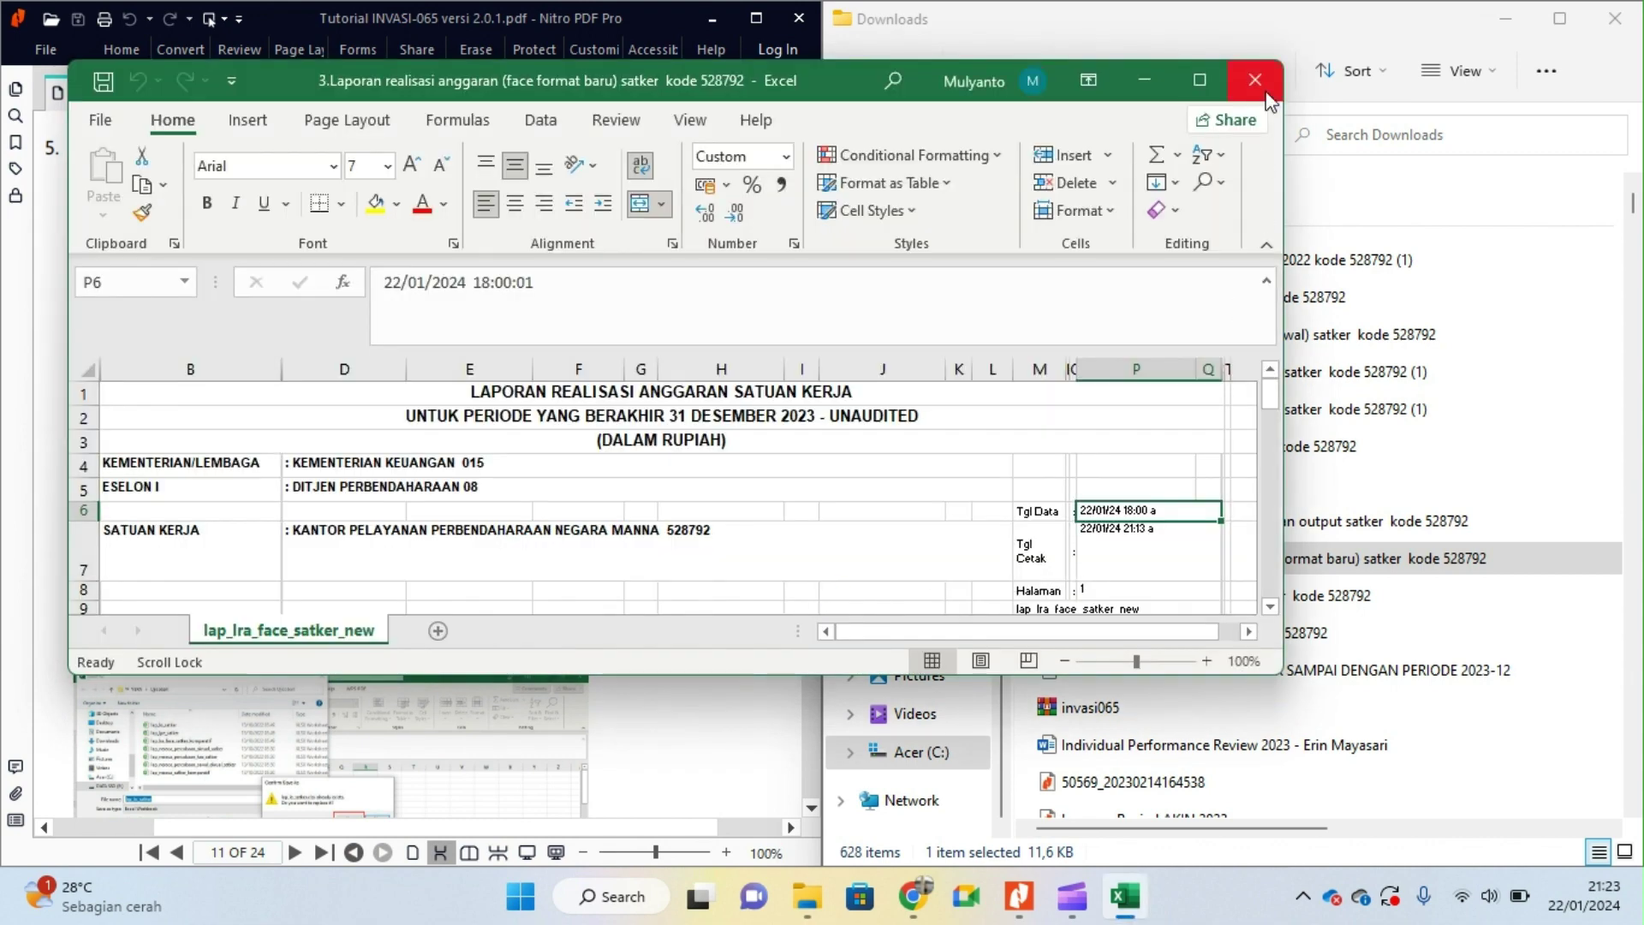
click(1256, 86)
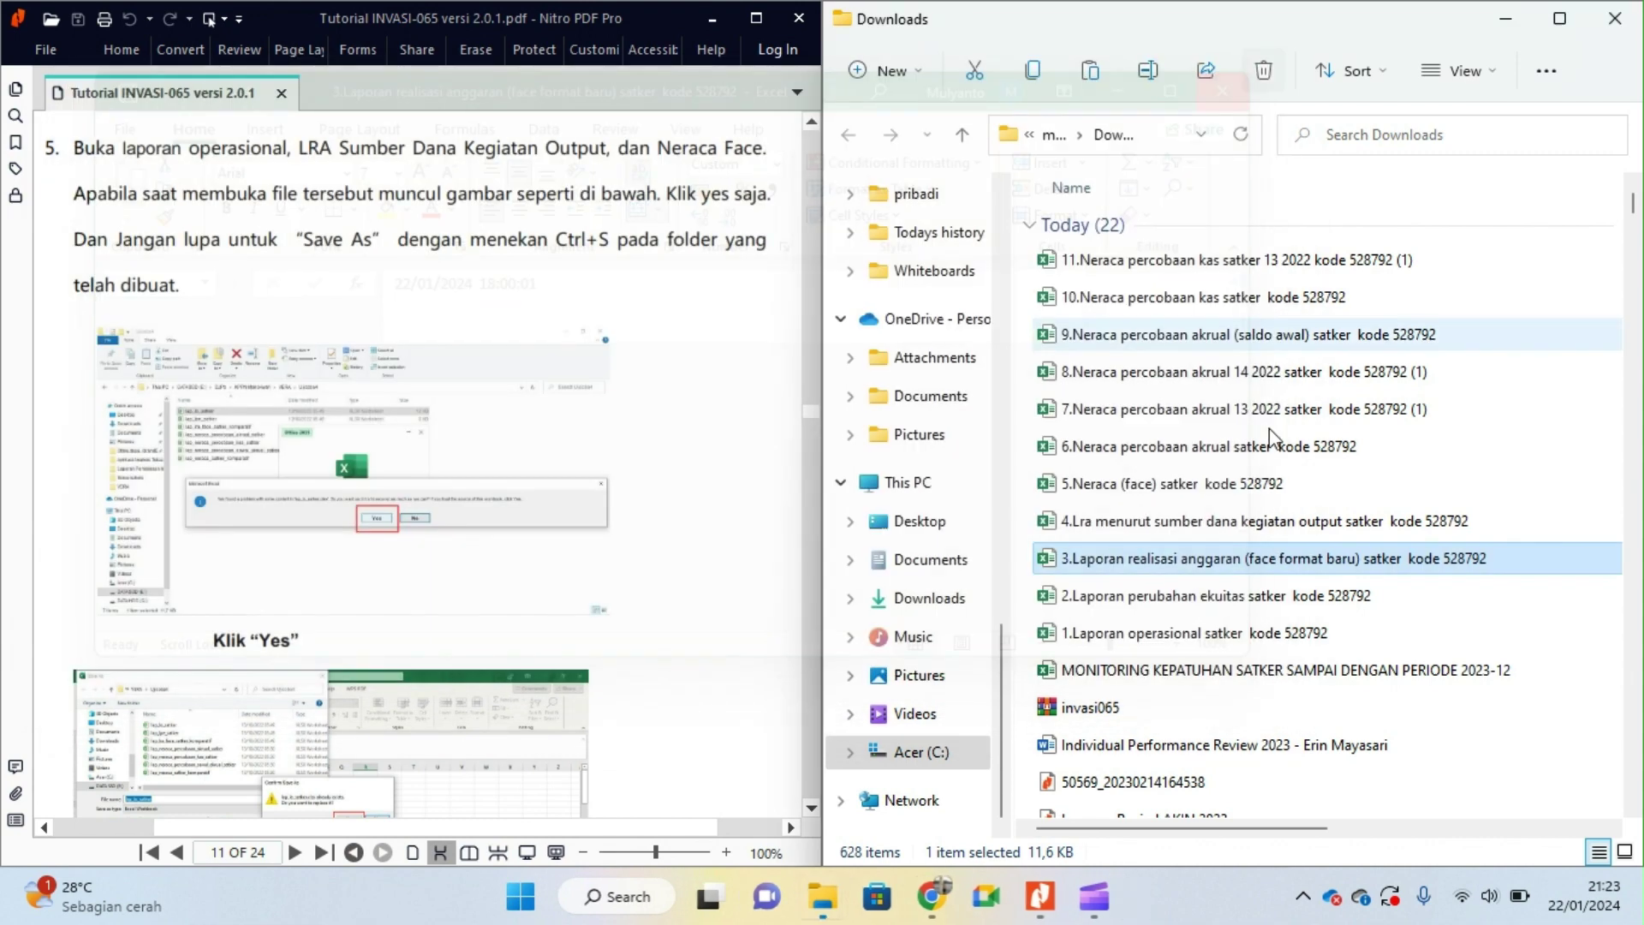
Step: Open the 4.Lra menurut sumber dana kegiatan output workbook from Downloads and enable editing
double_click(1084, 526)
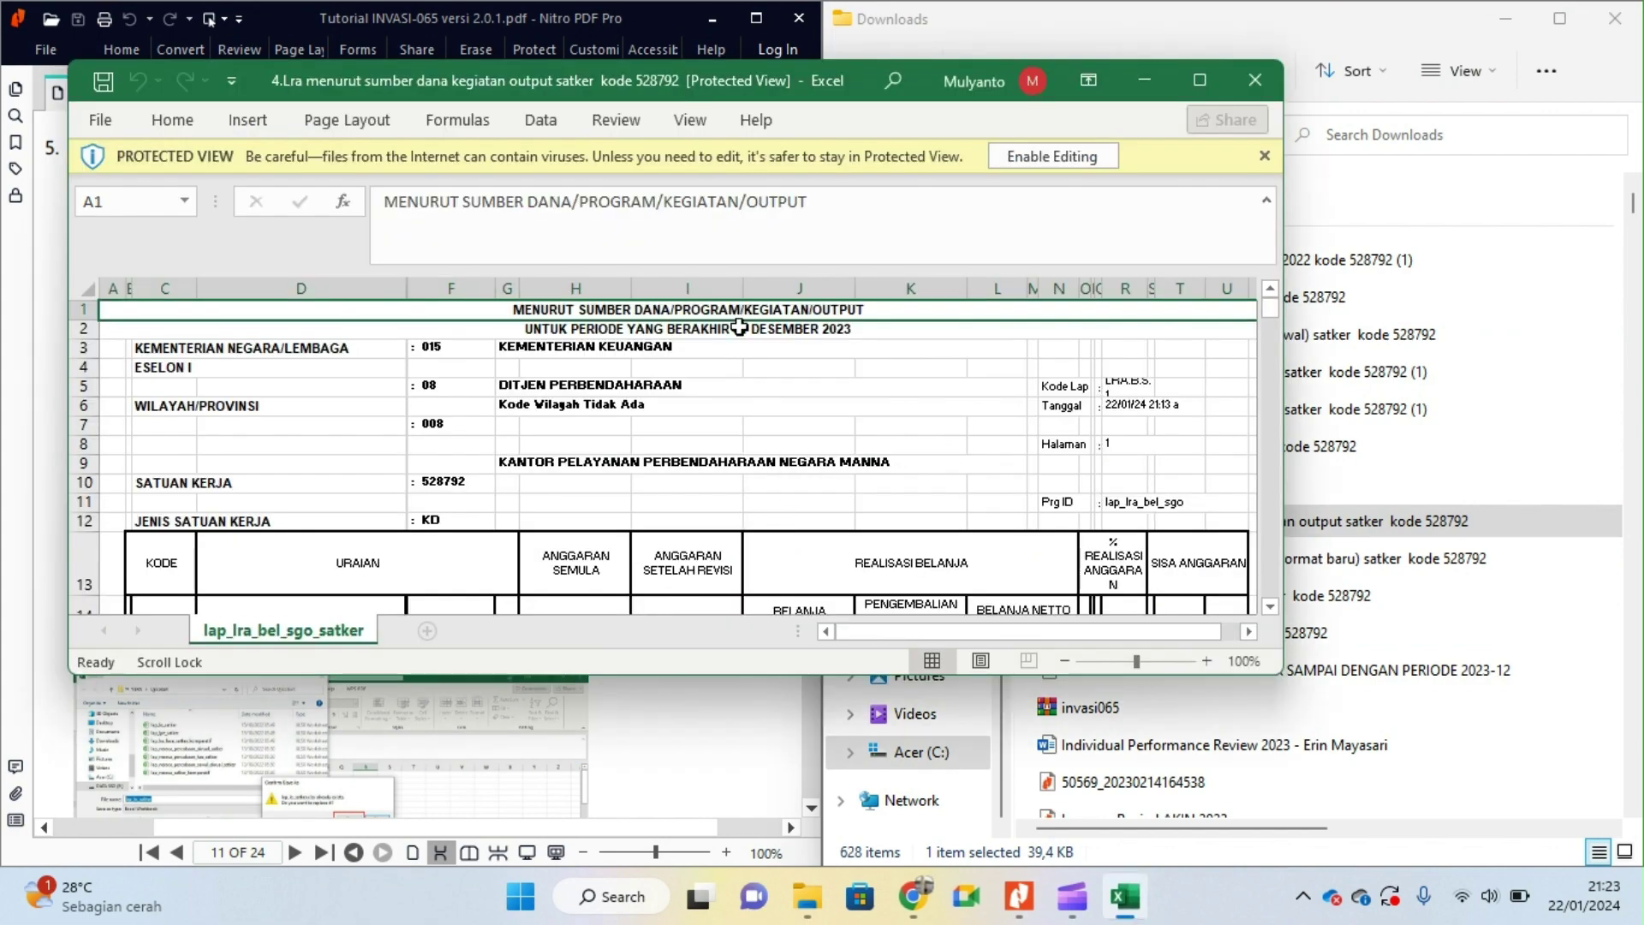
click(1052, 156)
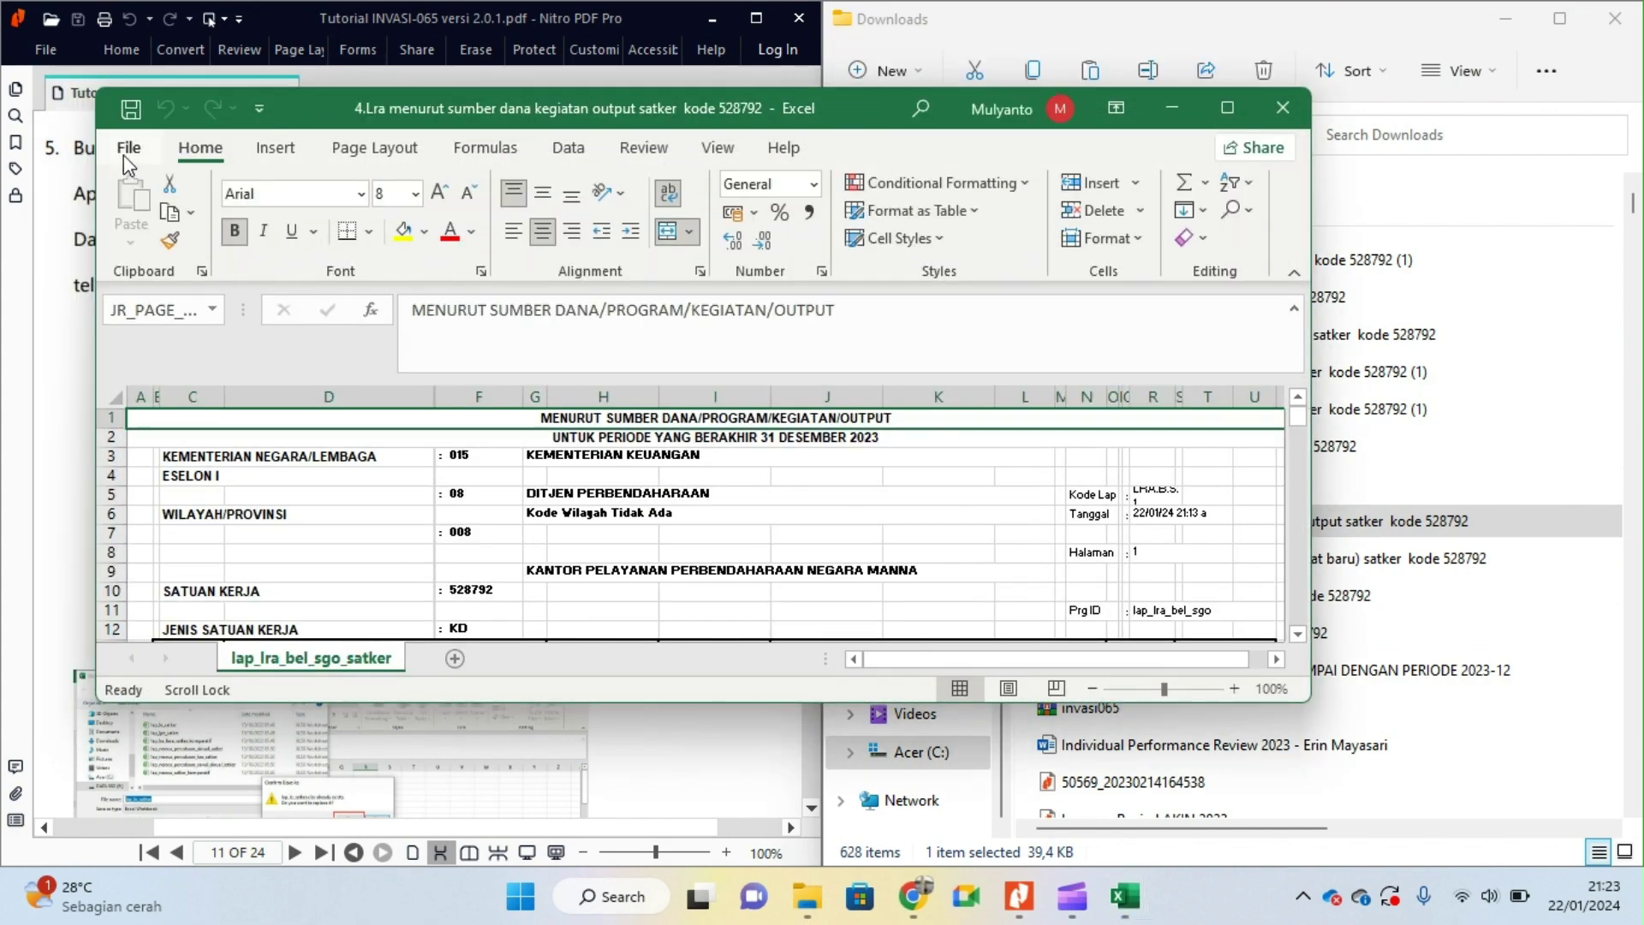
Step: Save the Lra sumber dana workbook in Documents > inovasi > invasi065 > Peletakan Laporan Keuangan format Excel under the same name, and close it
click(123, 156)
click(173, 470)
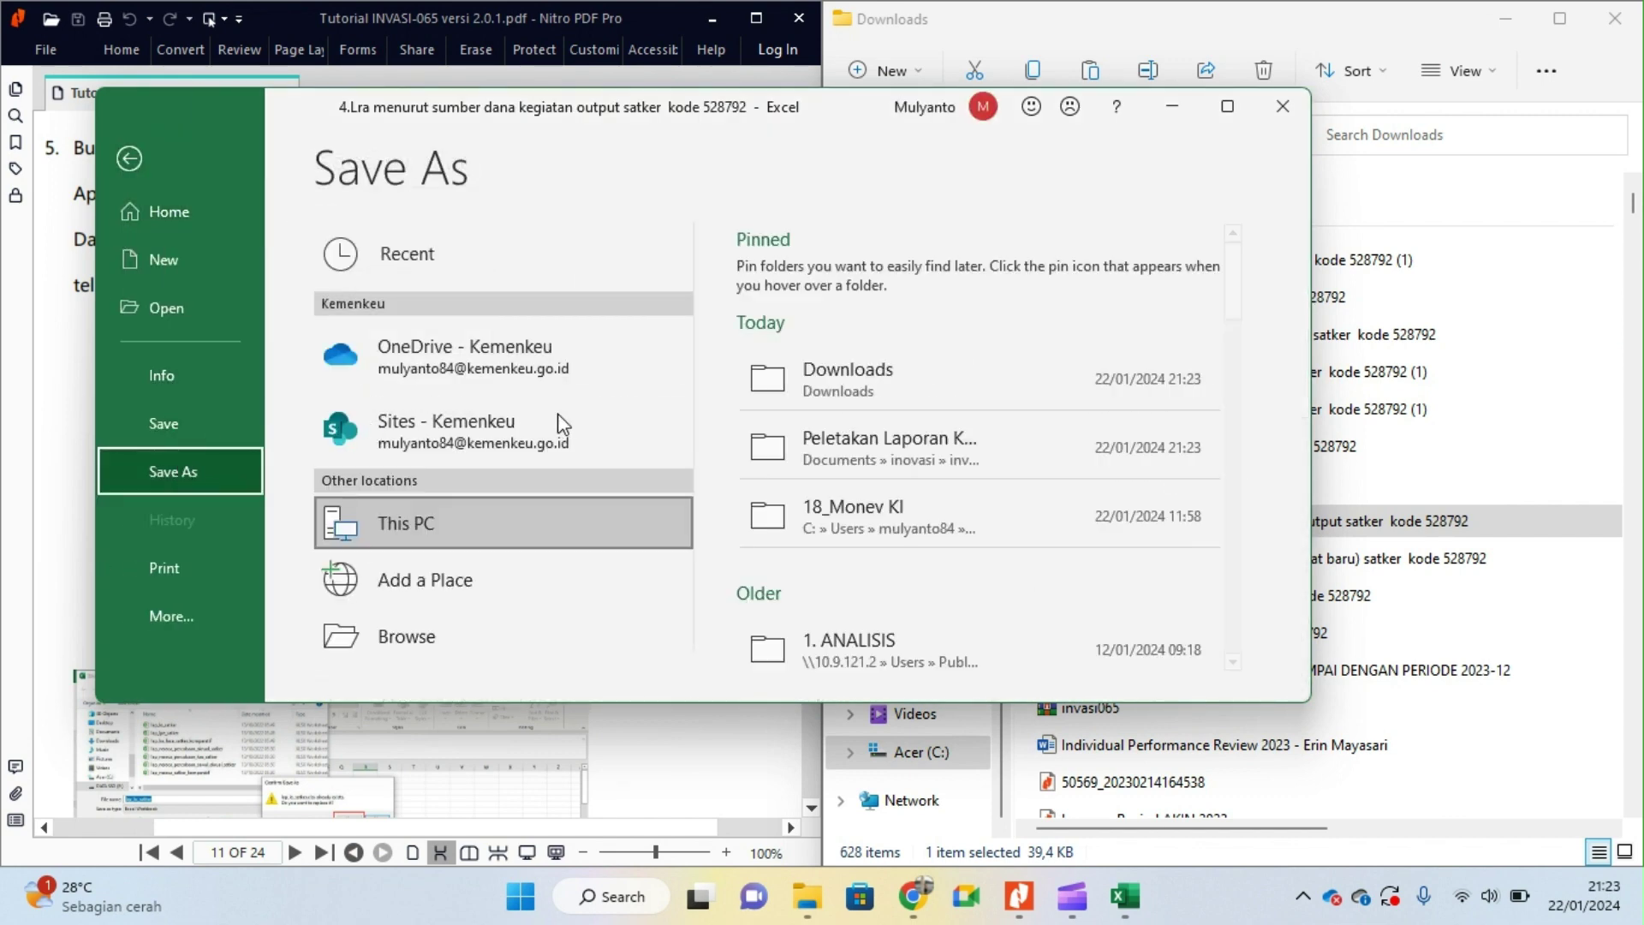
click(988, 380)
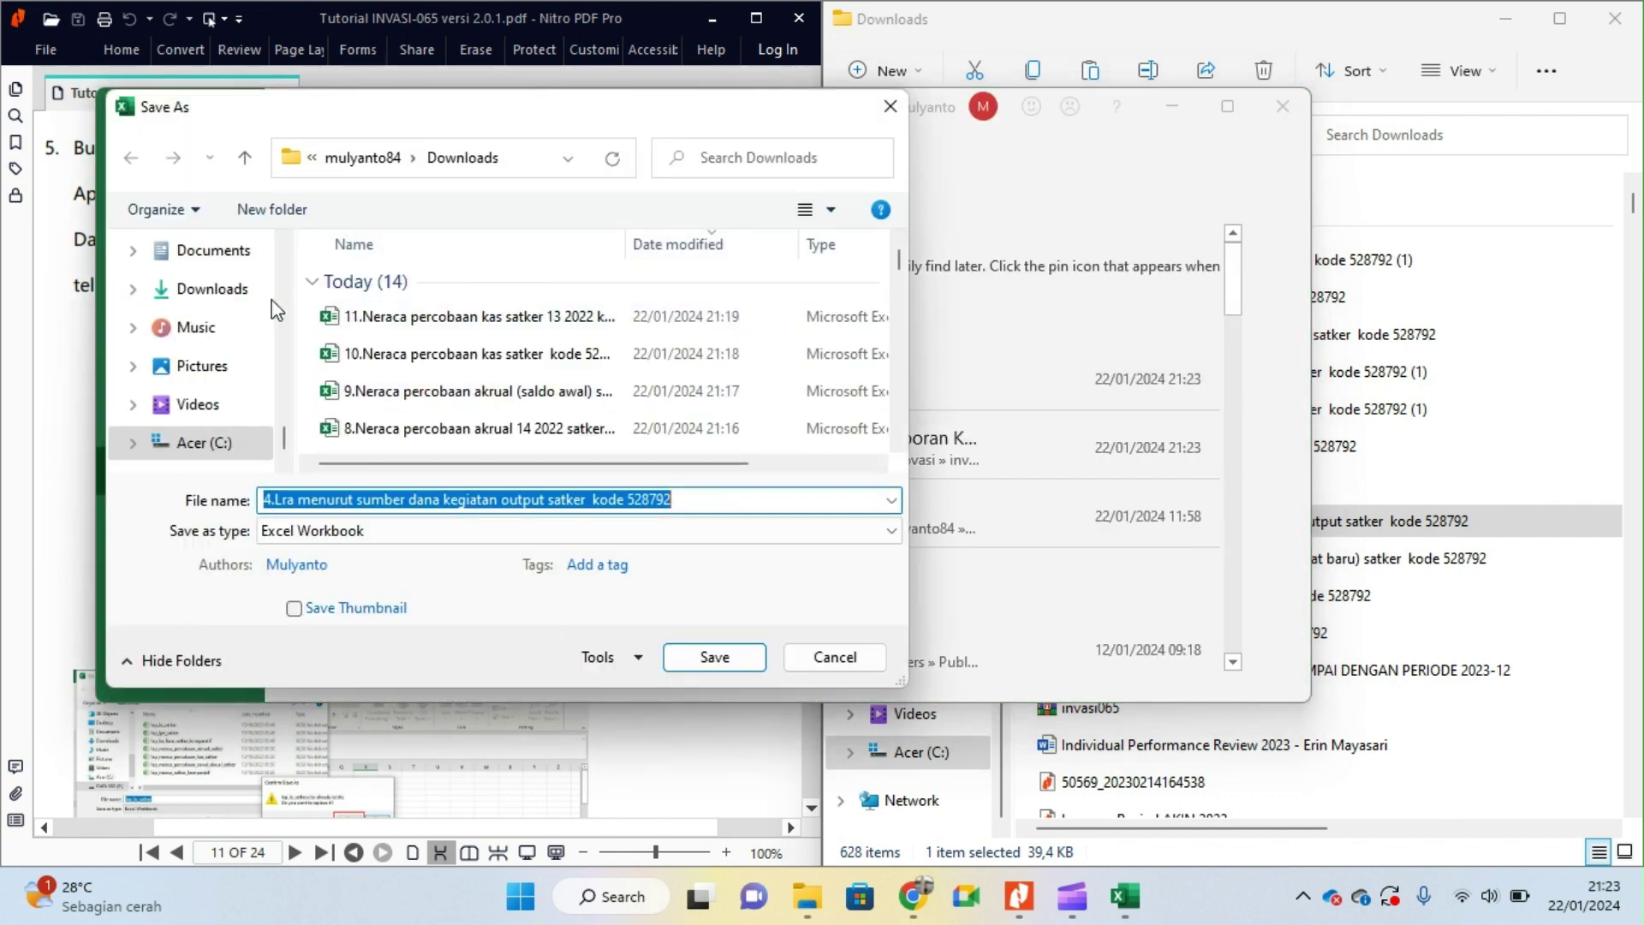
click(209, 256)
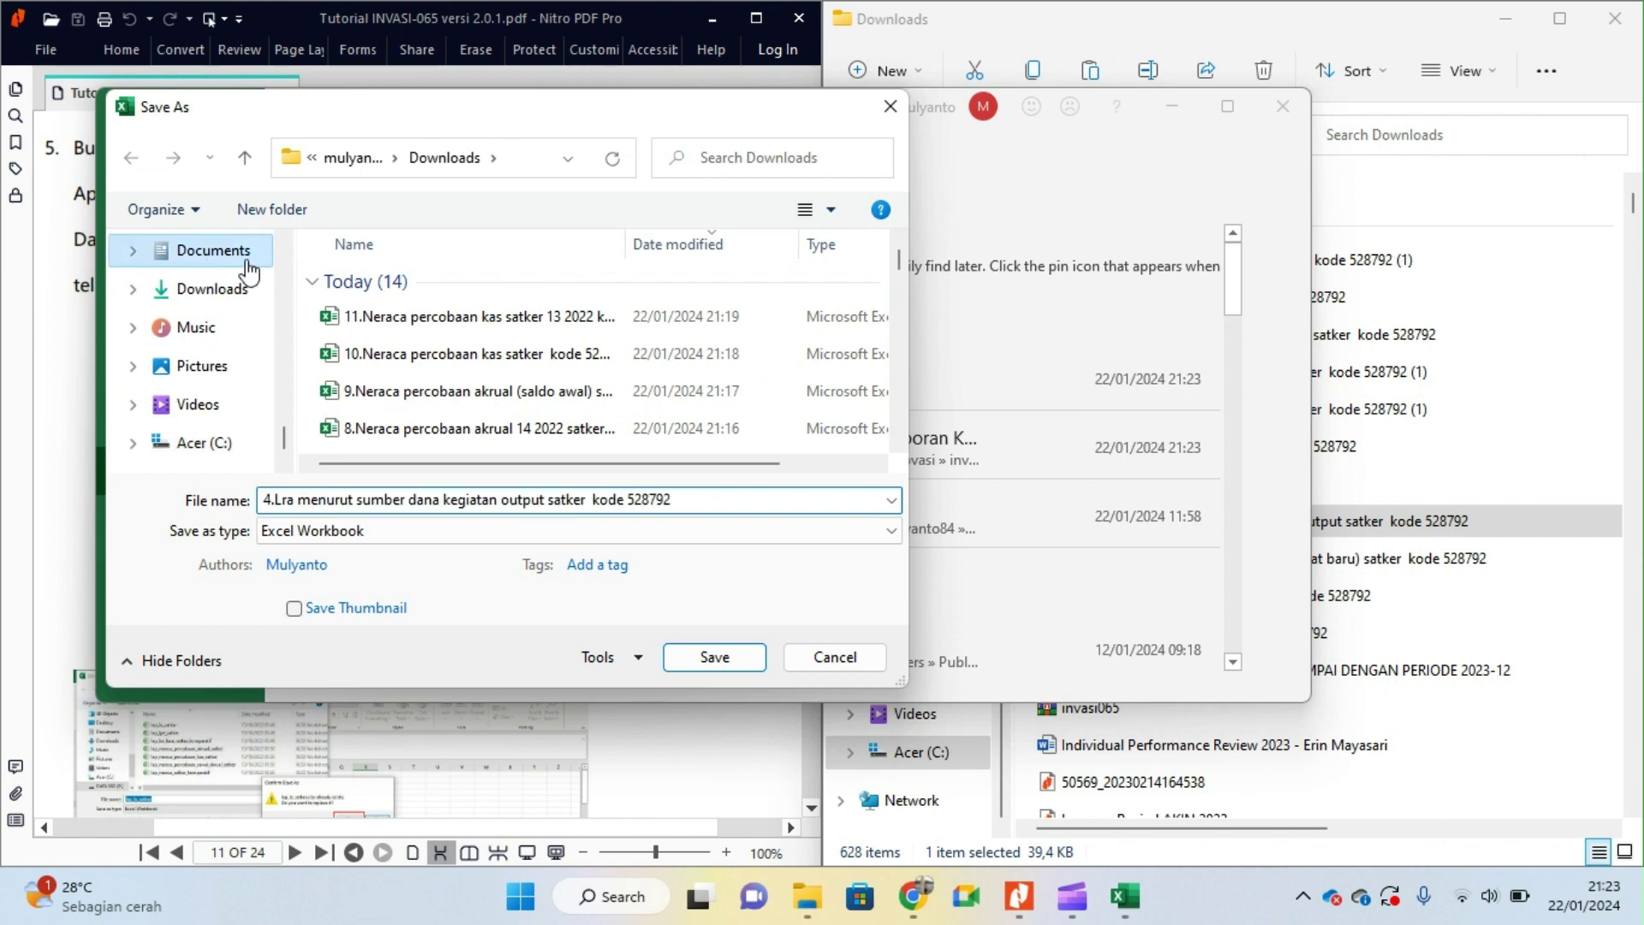
double_click(384, 327)
double_click(377, 285)
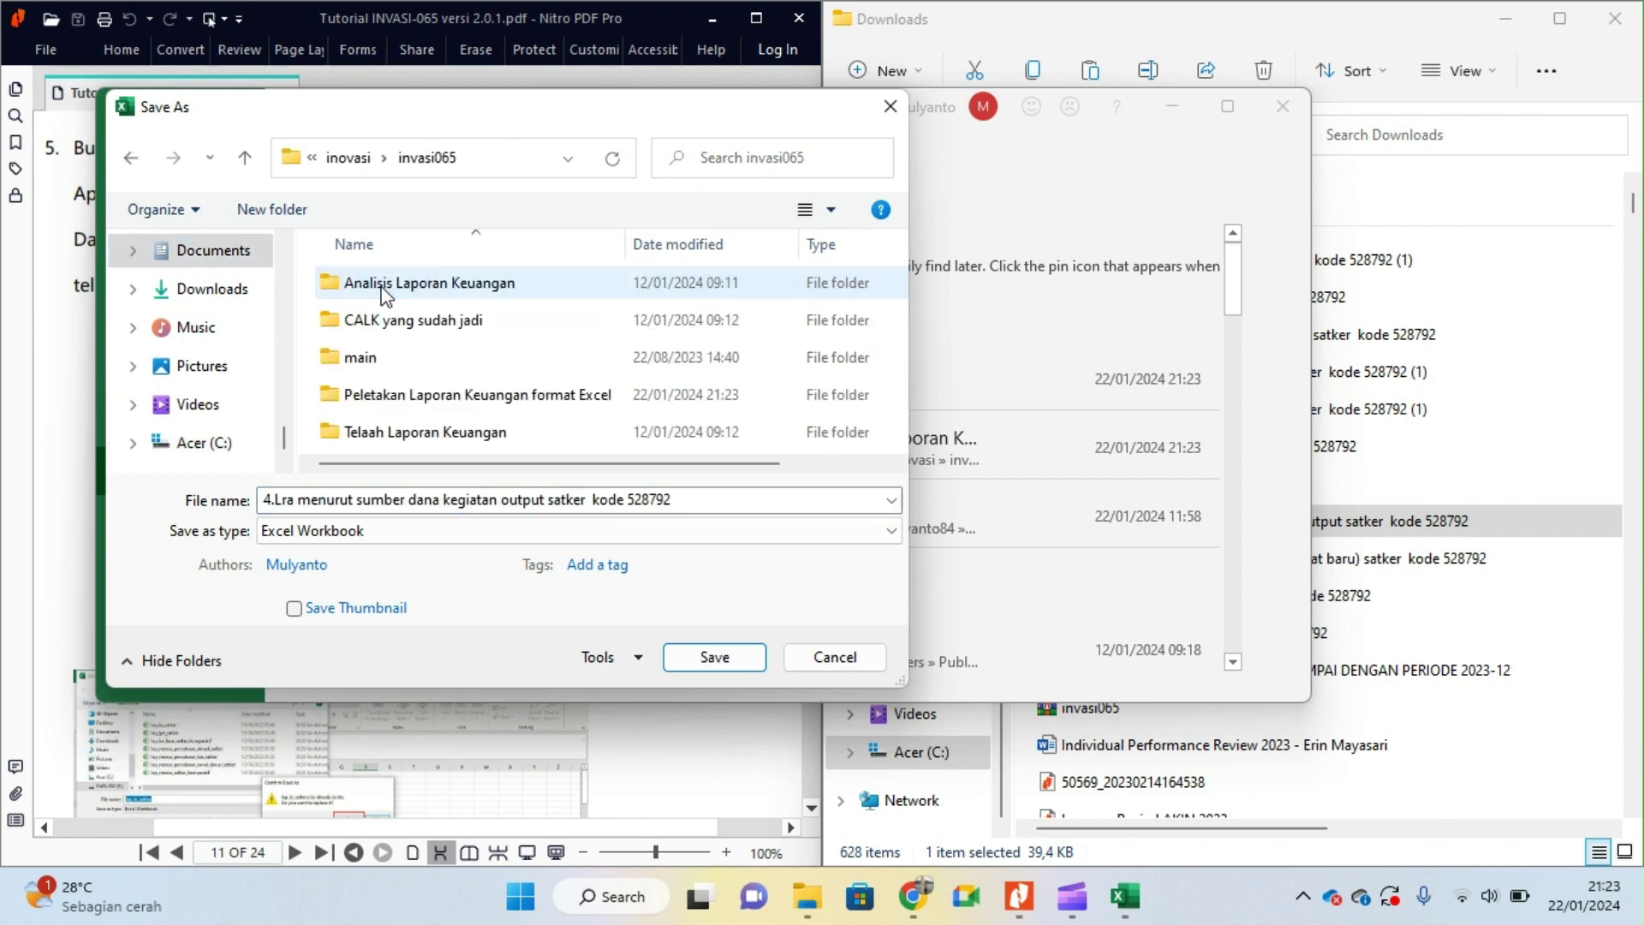
double_click(420, 400)
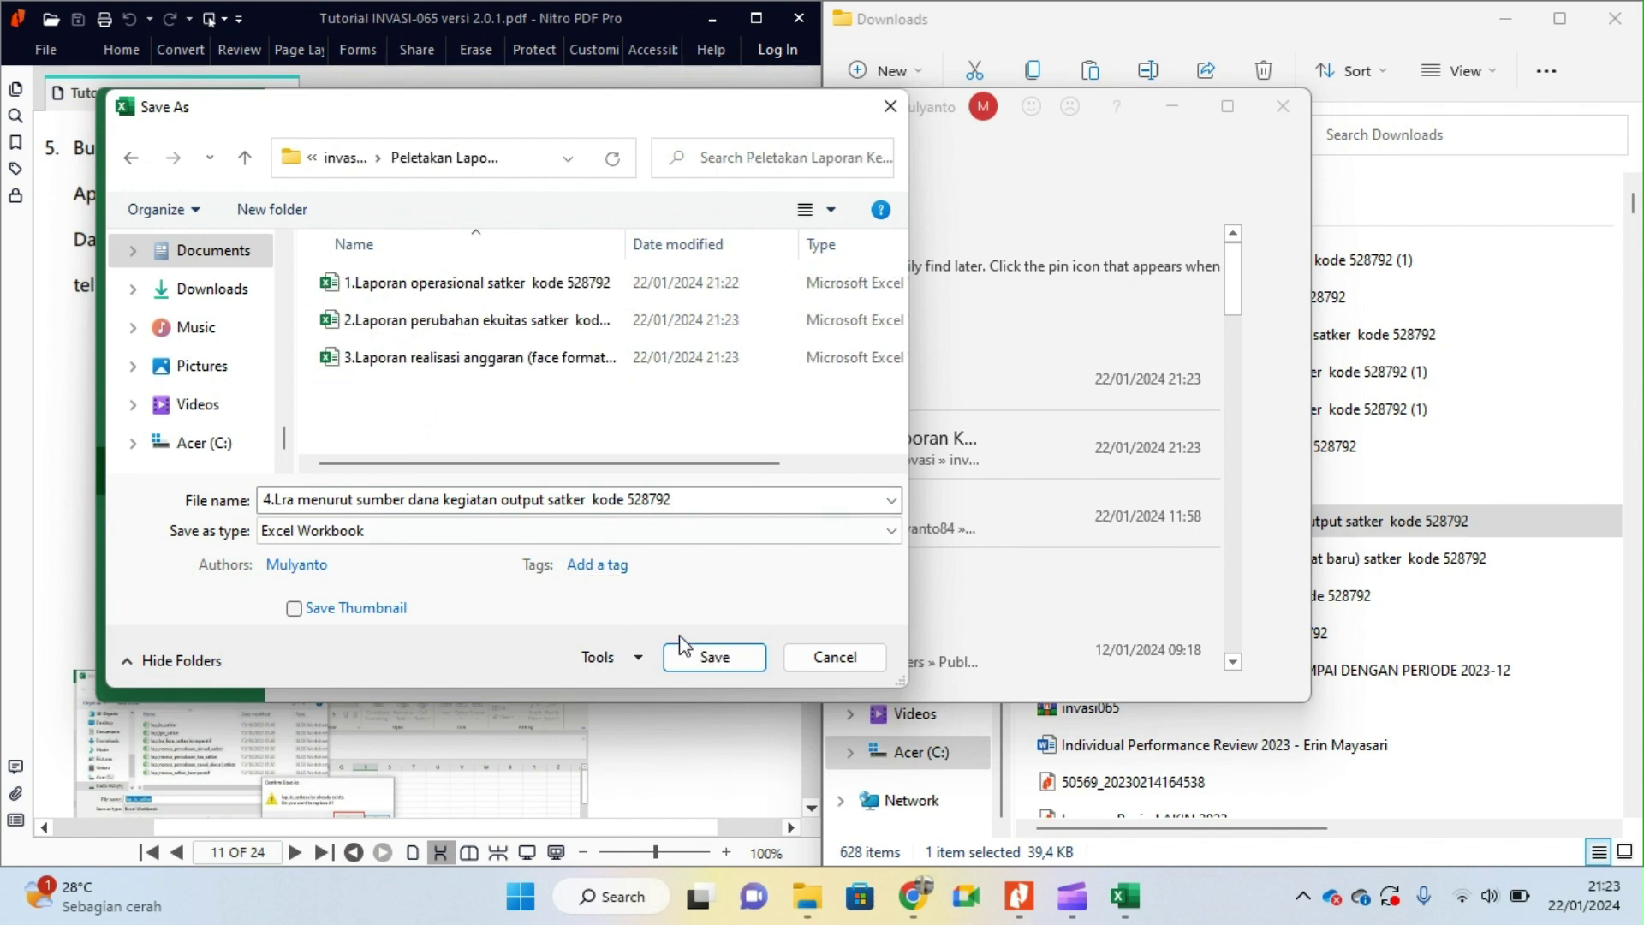
click(704, 657)
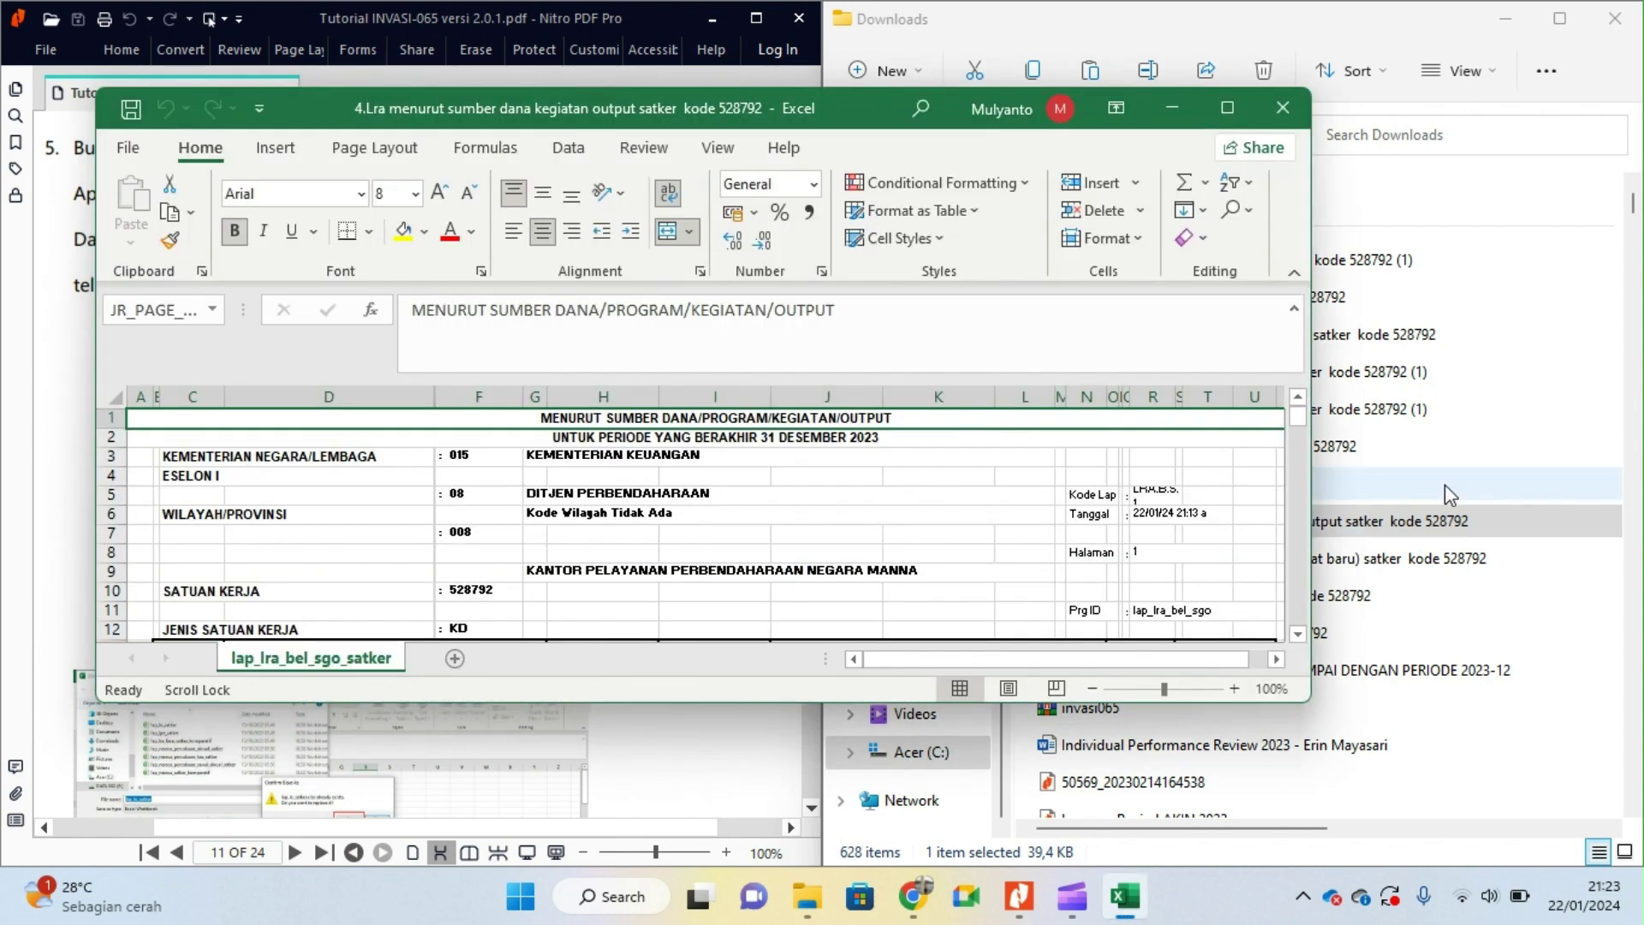
click(1282, 107)
Step: Open the 5.Neraca (face) workbook from Downloads and enable editing
click(1166, 488)
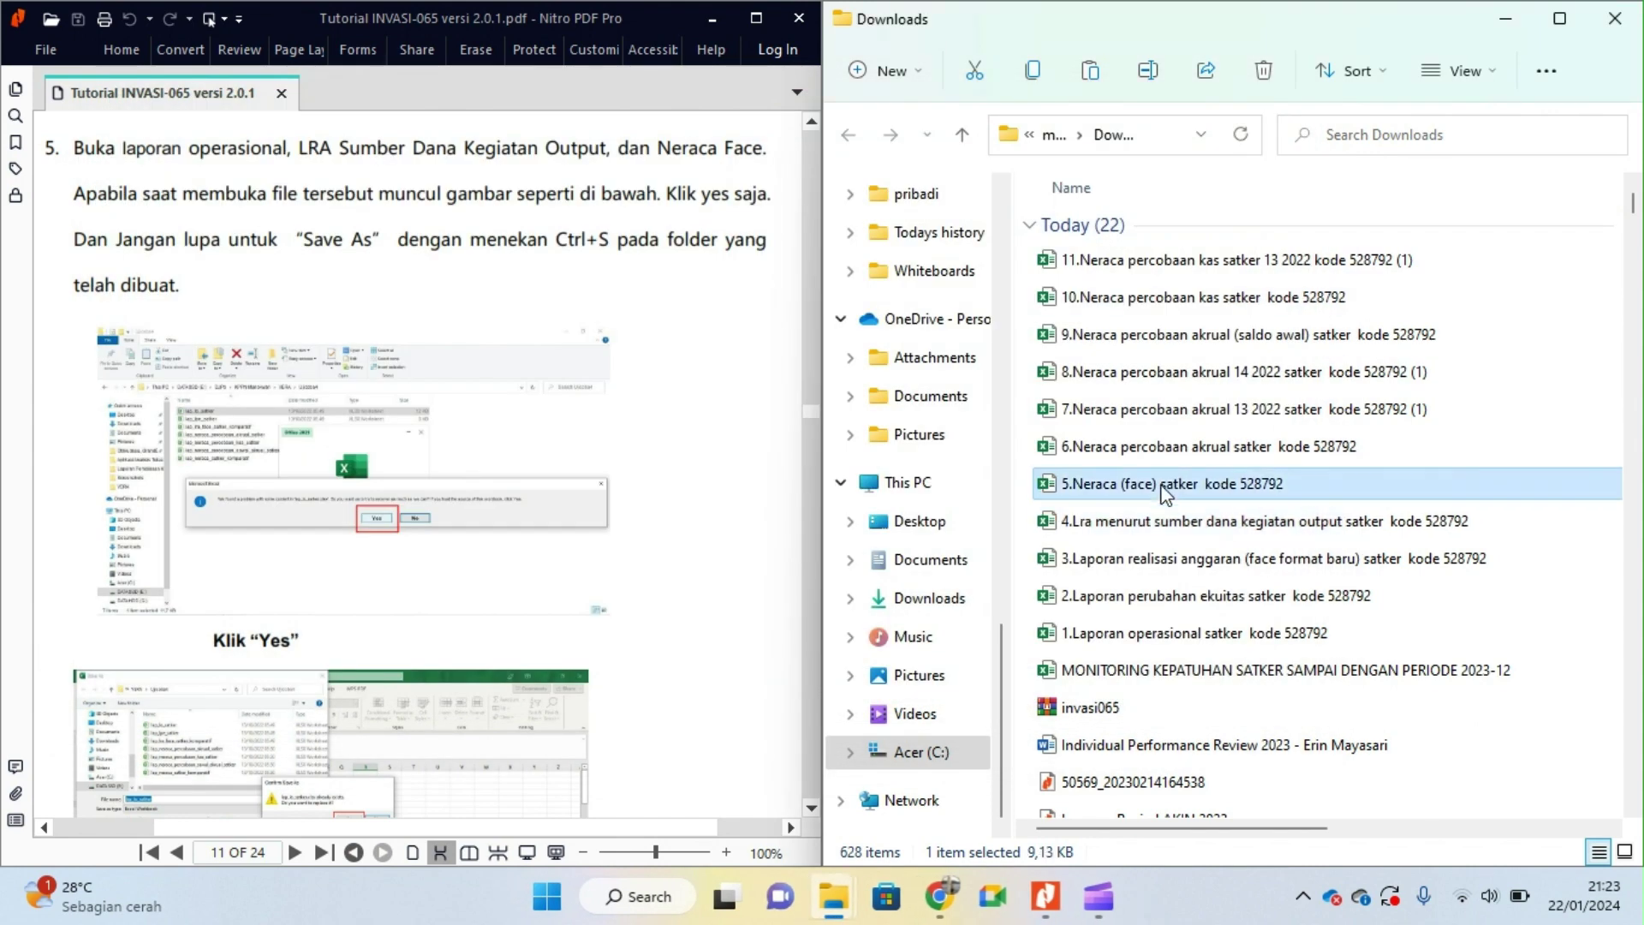
click(1165, 486)
click(1414, 490)
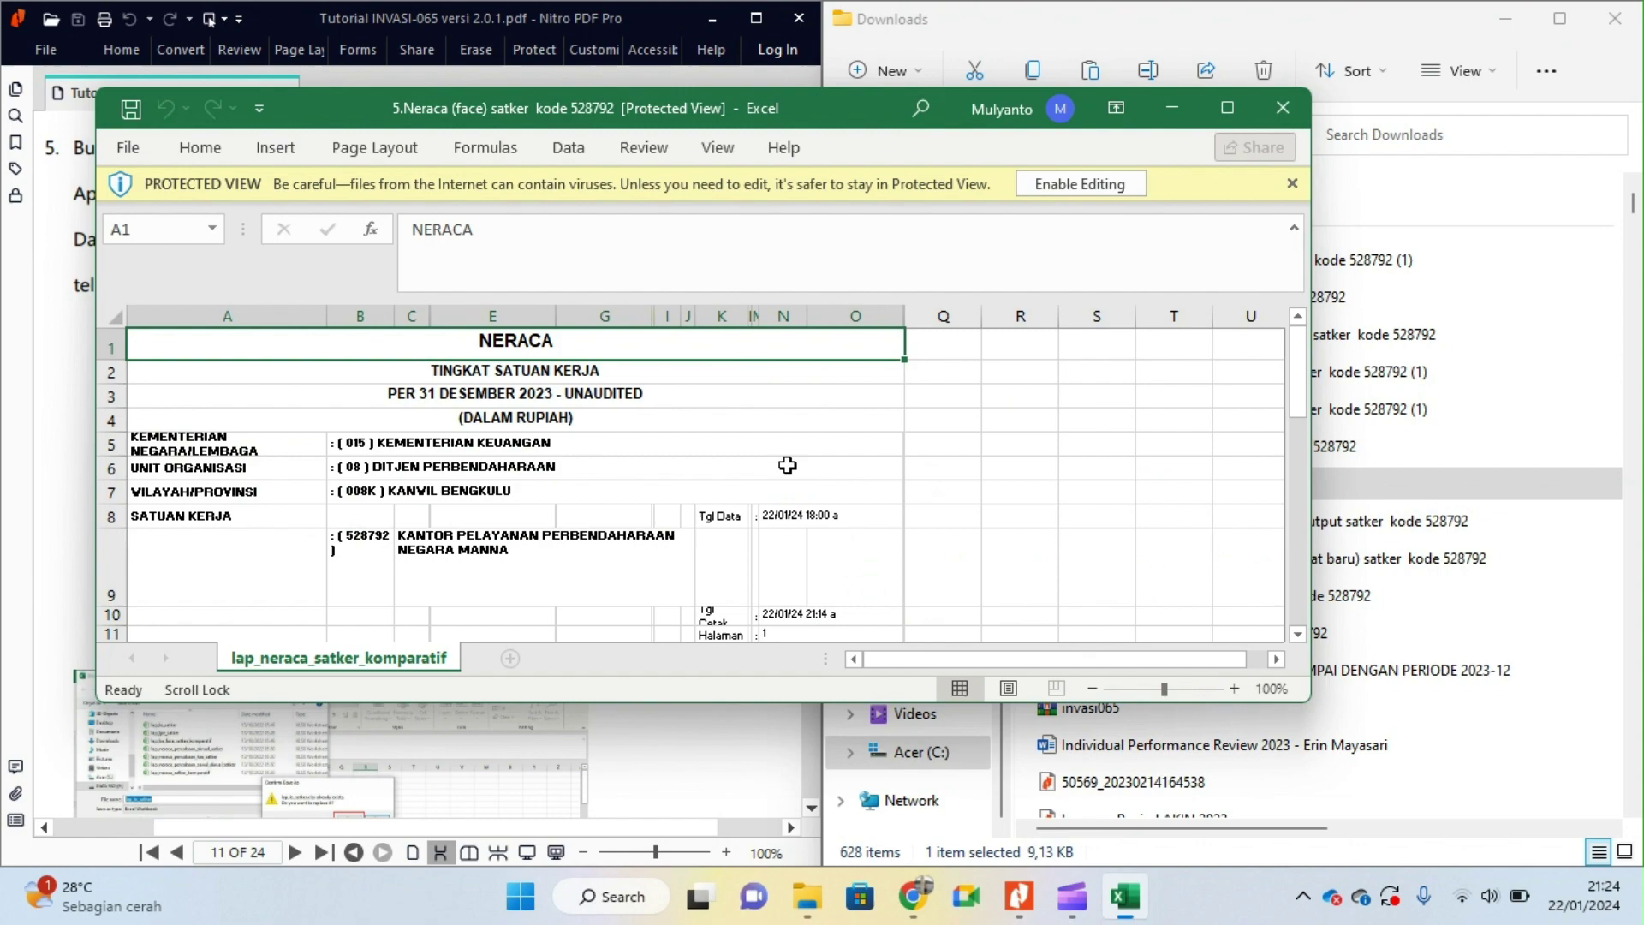
click(1080, 184)
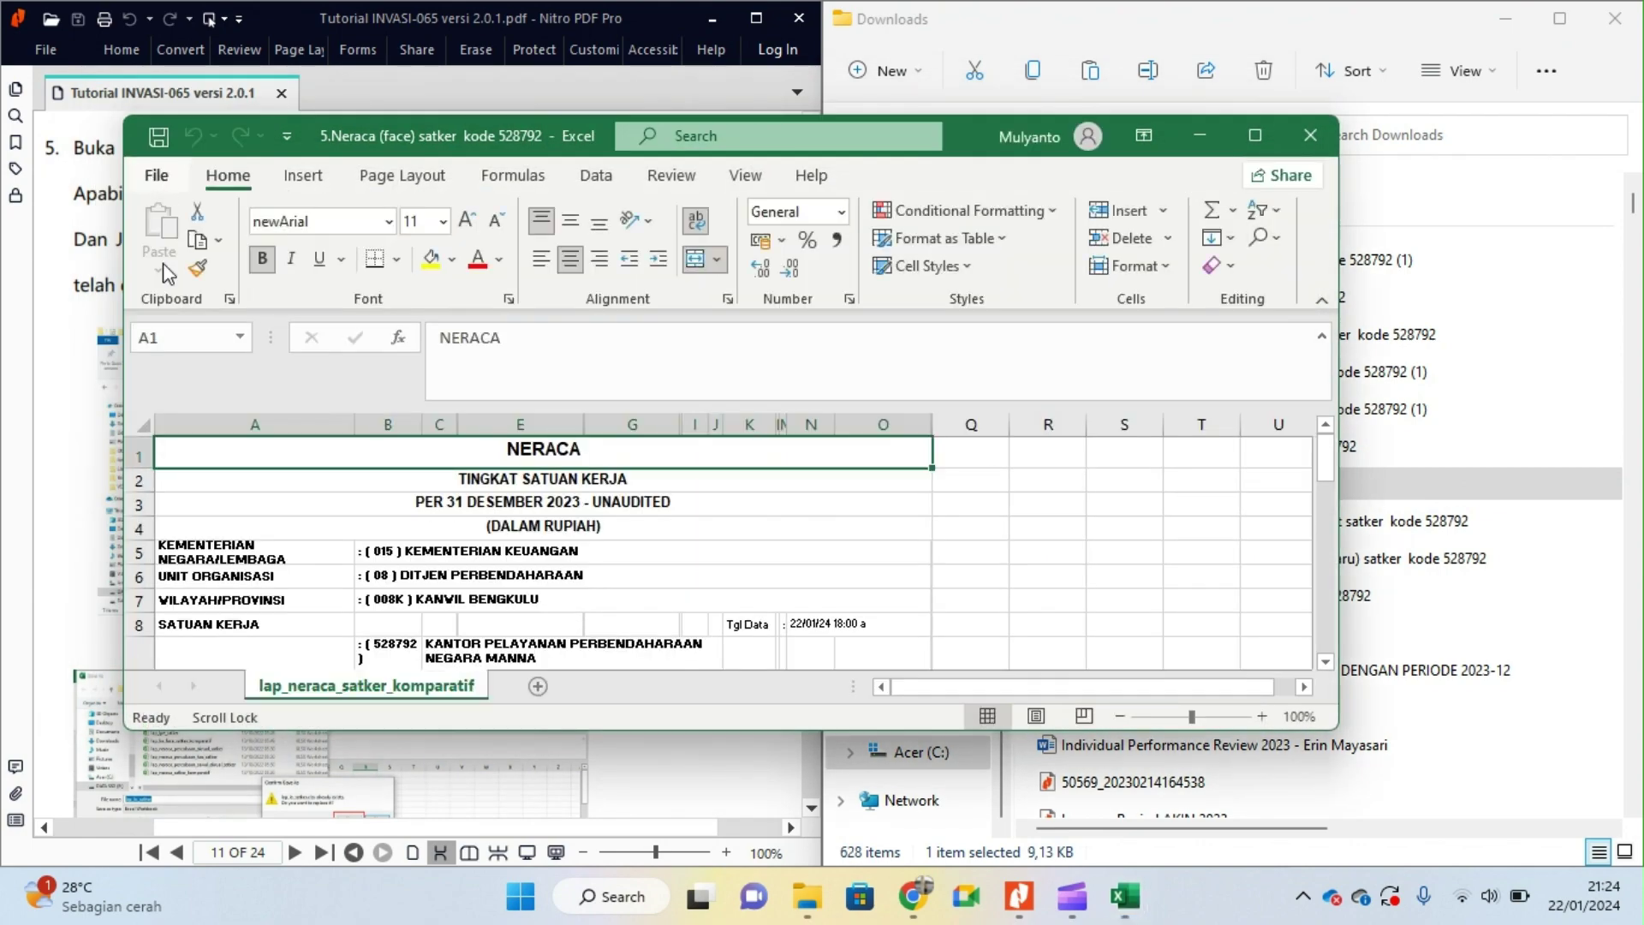
Step: Save the Neraca (face) workbook under the same name in the Peletakan Laporan Keuangan format Excel folder, and close it
click(146, 177)
click(223, 498)
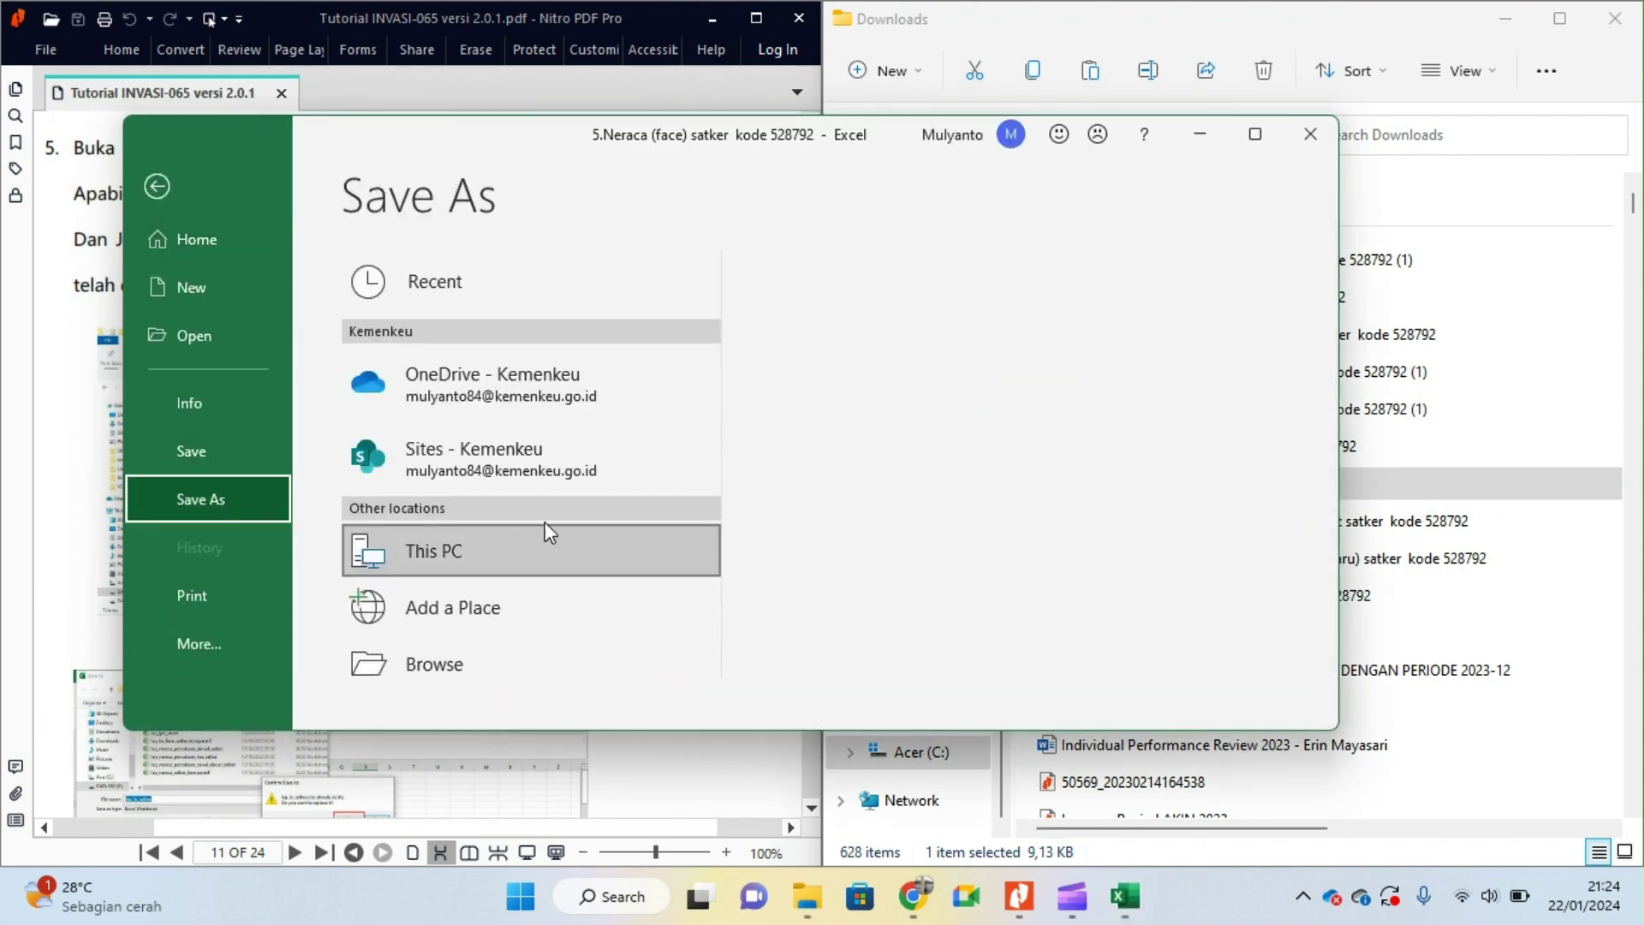
click(544, 540)
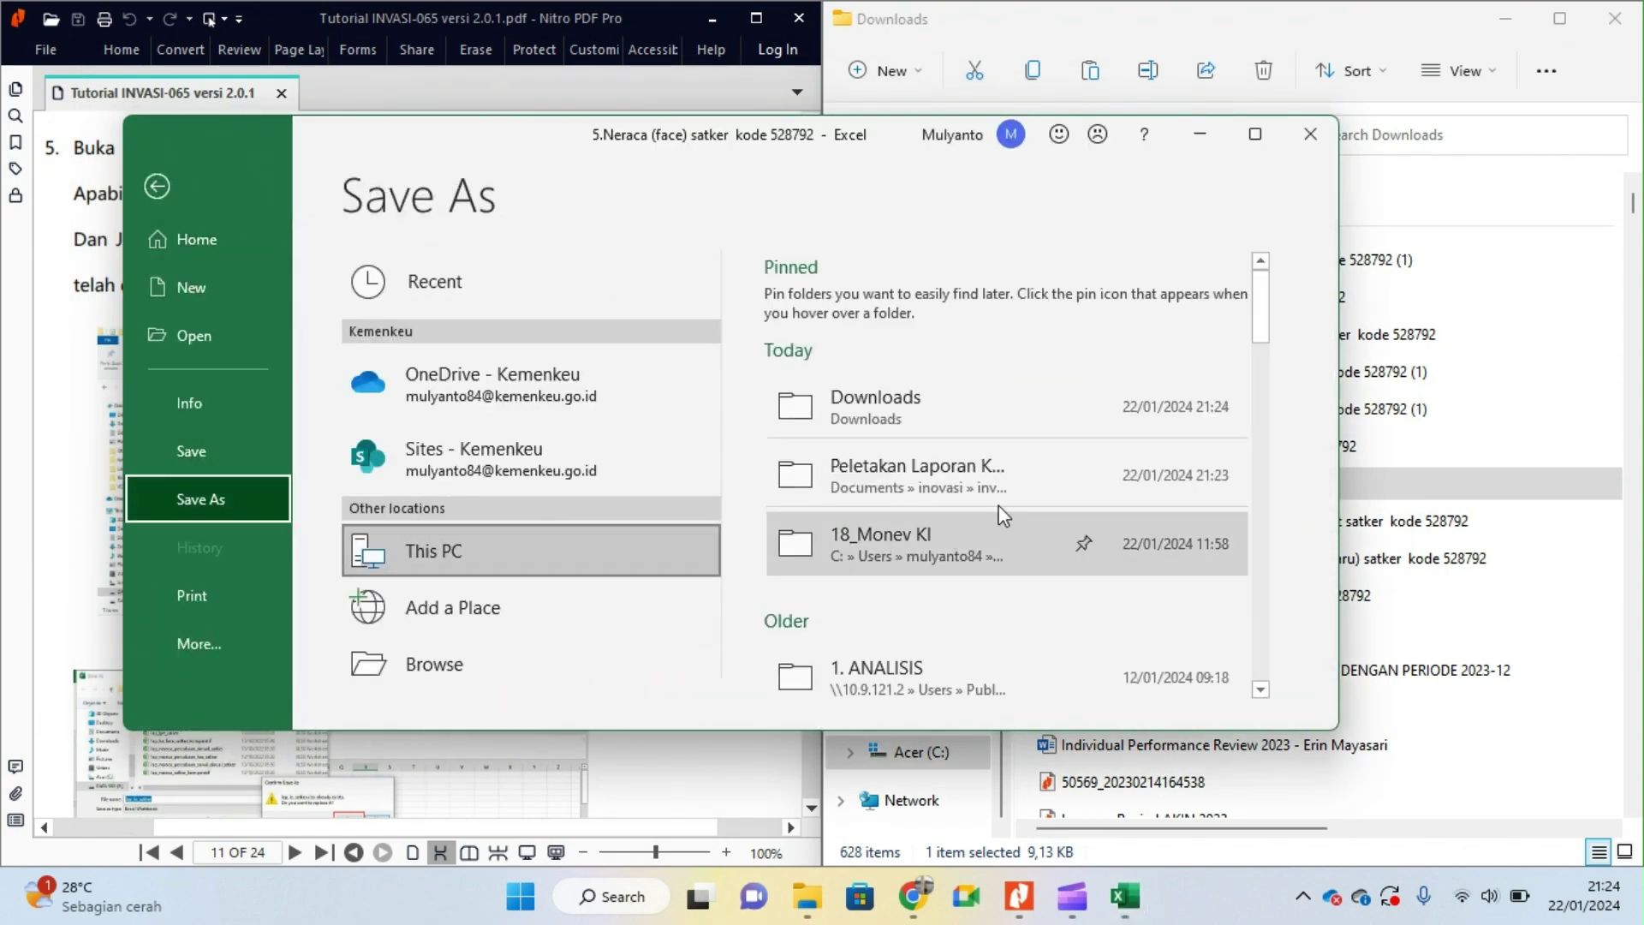
click(947, 481)
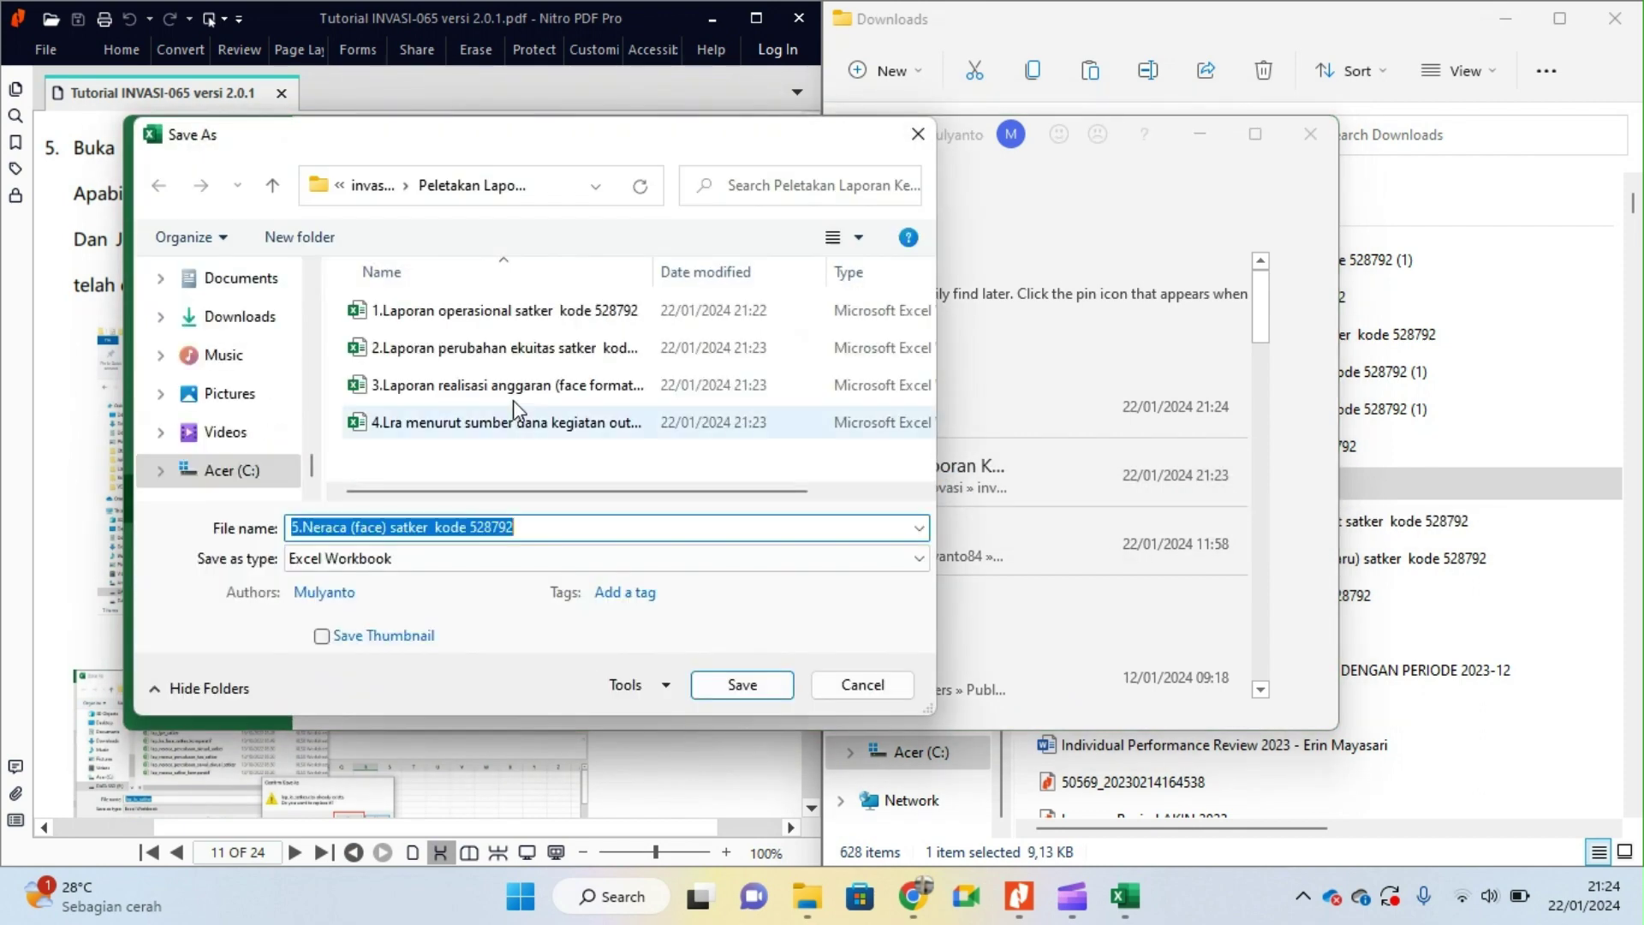
click(711, 685)
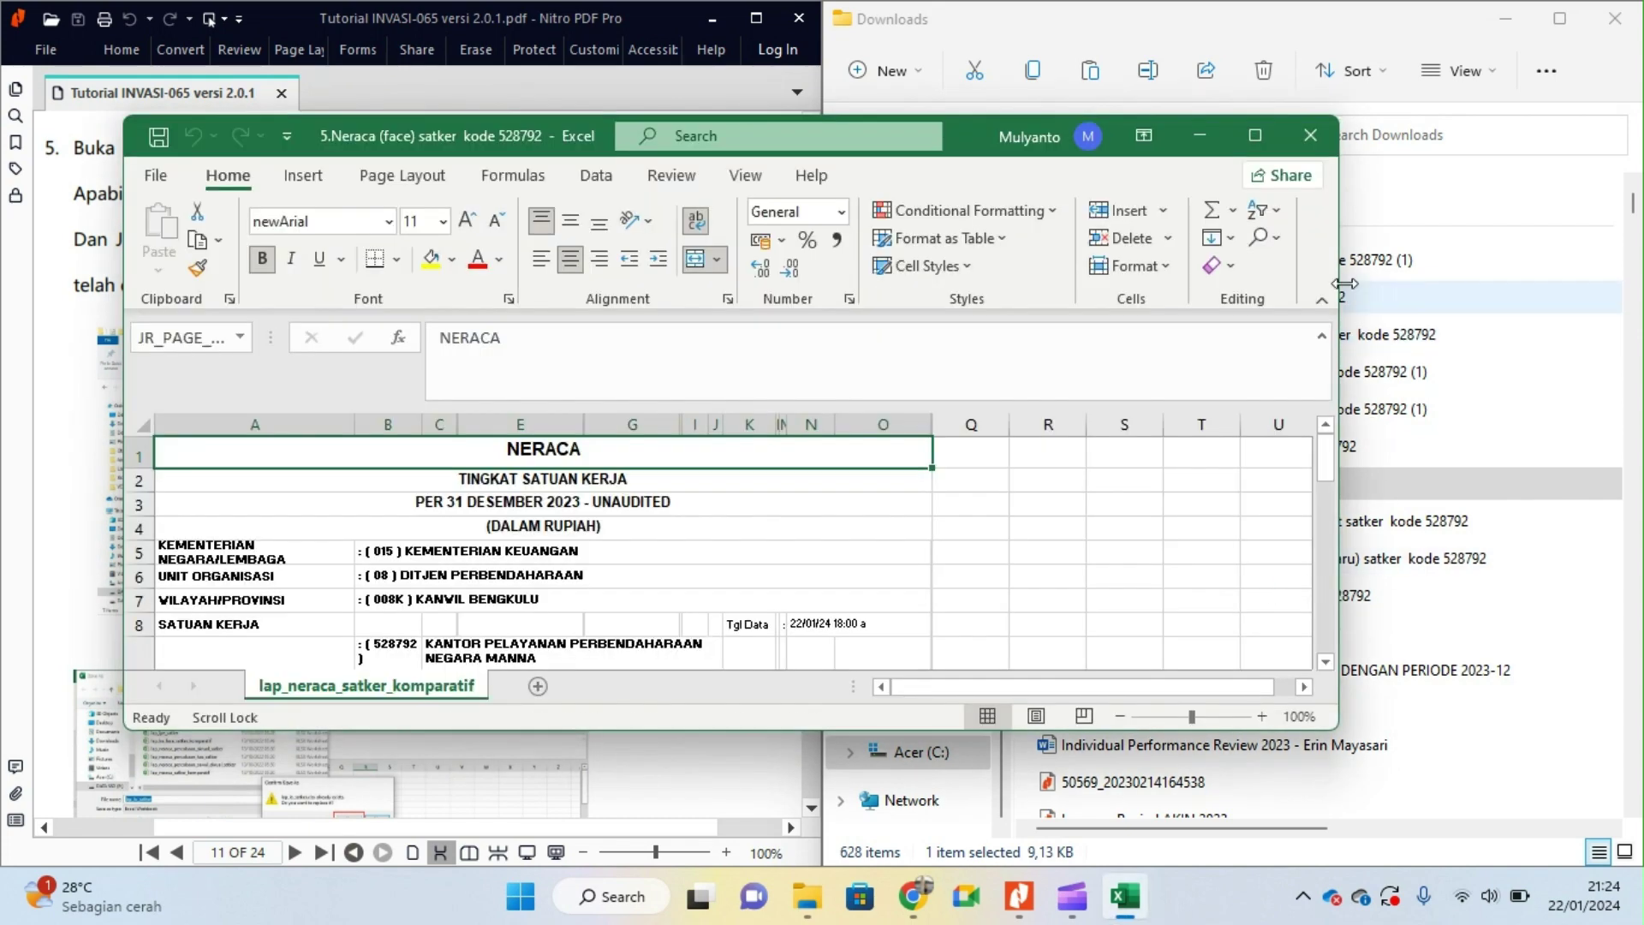
click(1324, 151)
Step: Open the 6.Neraca percobaan akrual workbook from Downloads and enable editing
double_click(1095, 452)
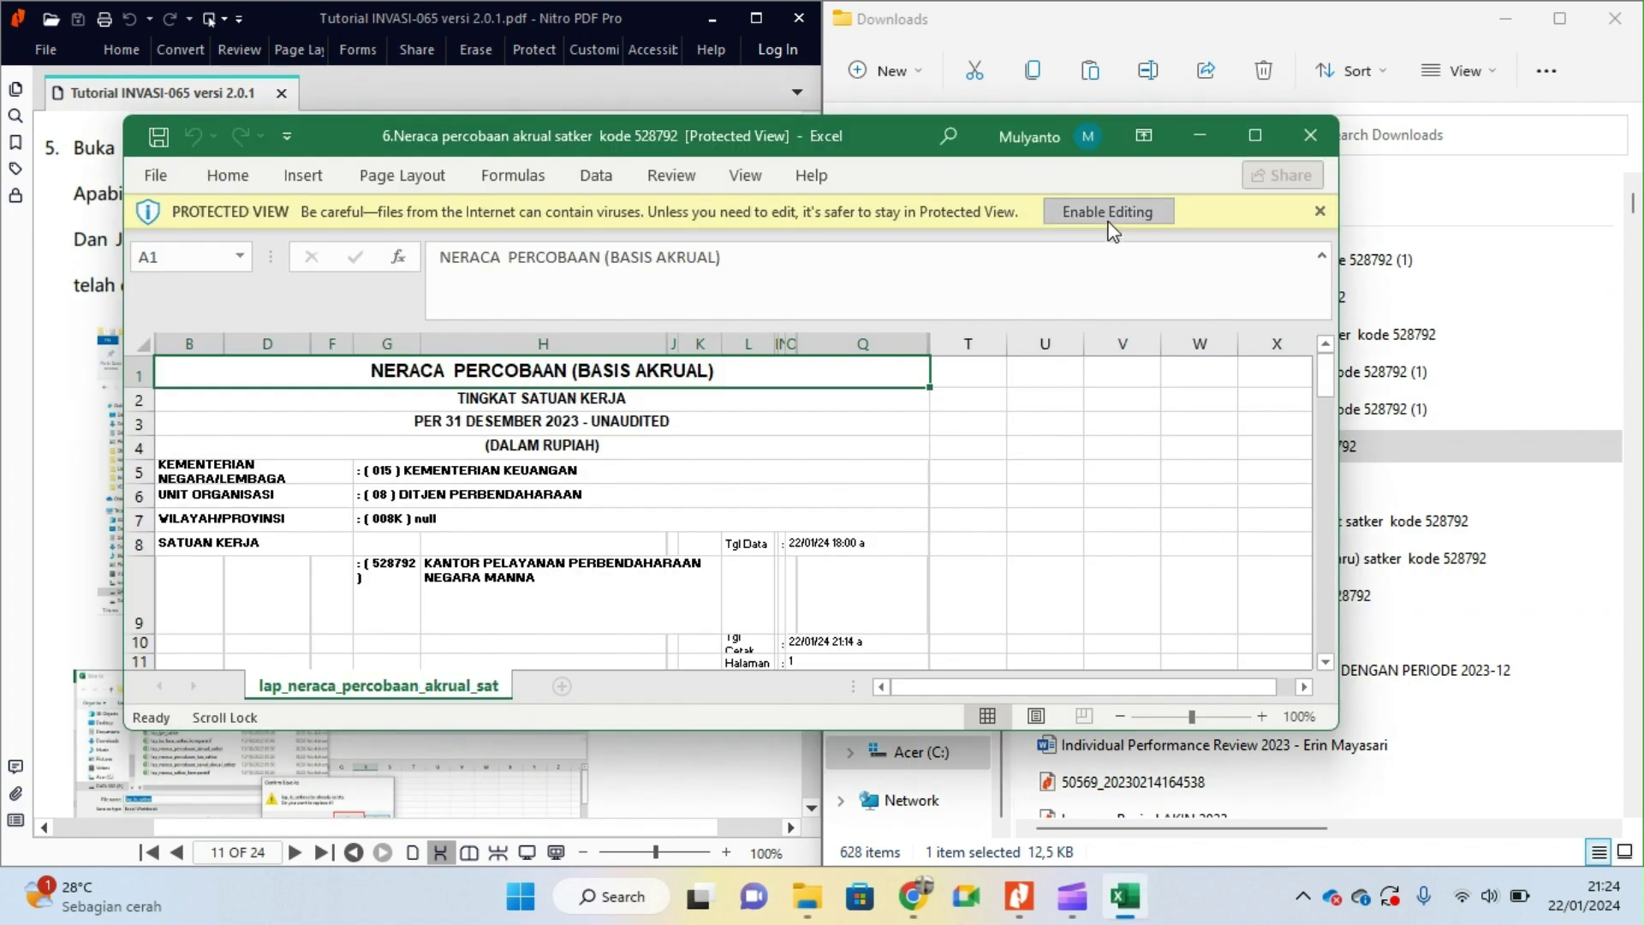
click(1108, 220)
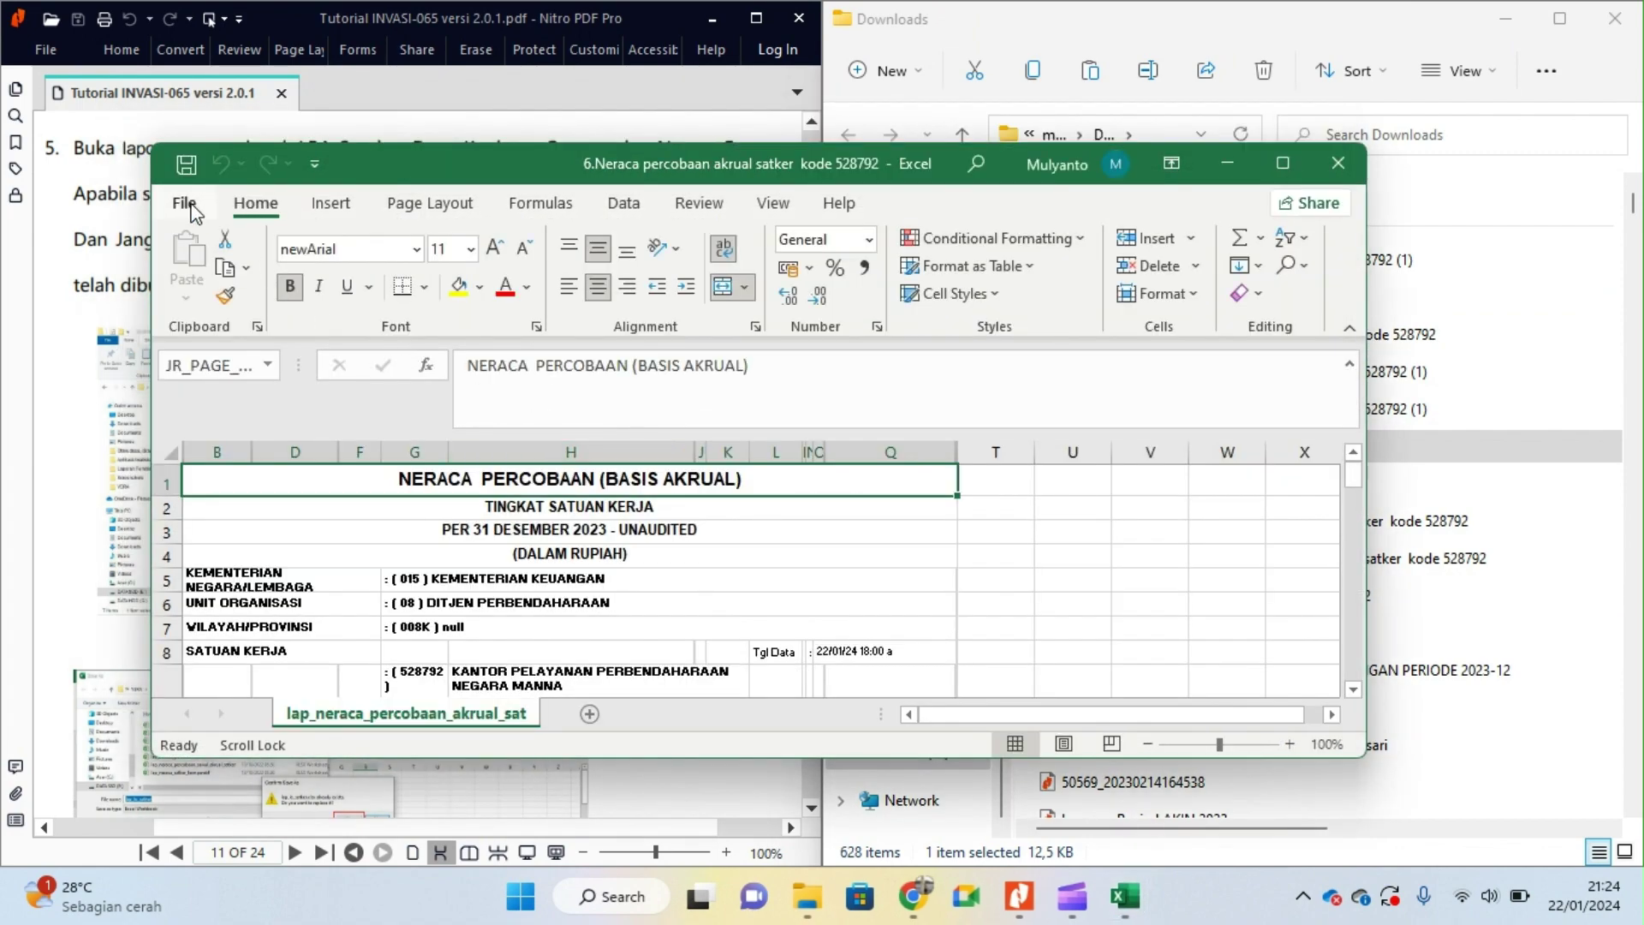
Step: Save the 6.Neraca percobaan akrual workbook under the same name in the Peletakan Laporan Keuangan format Excel folder, and close it
click(190, 211)
click(275, 522)
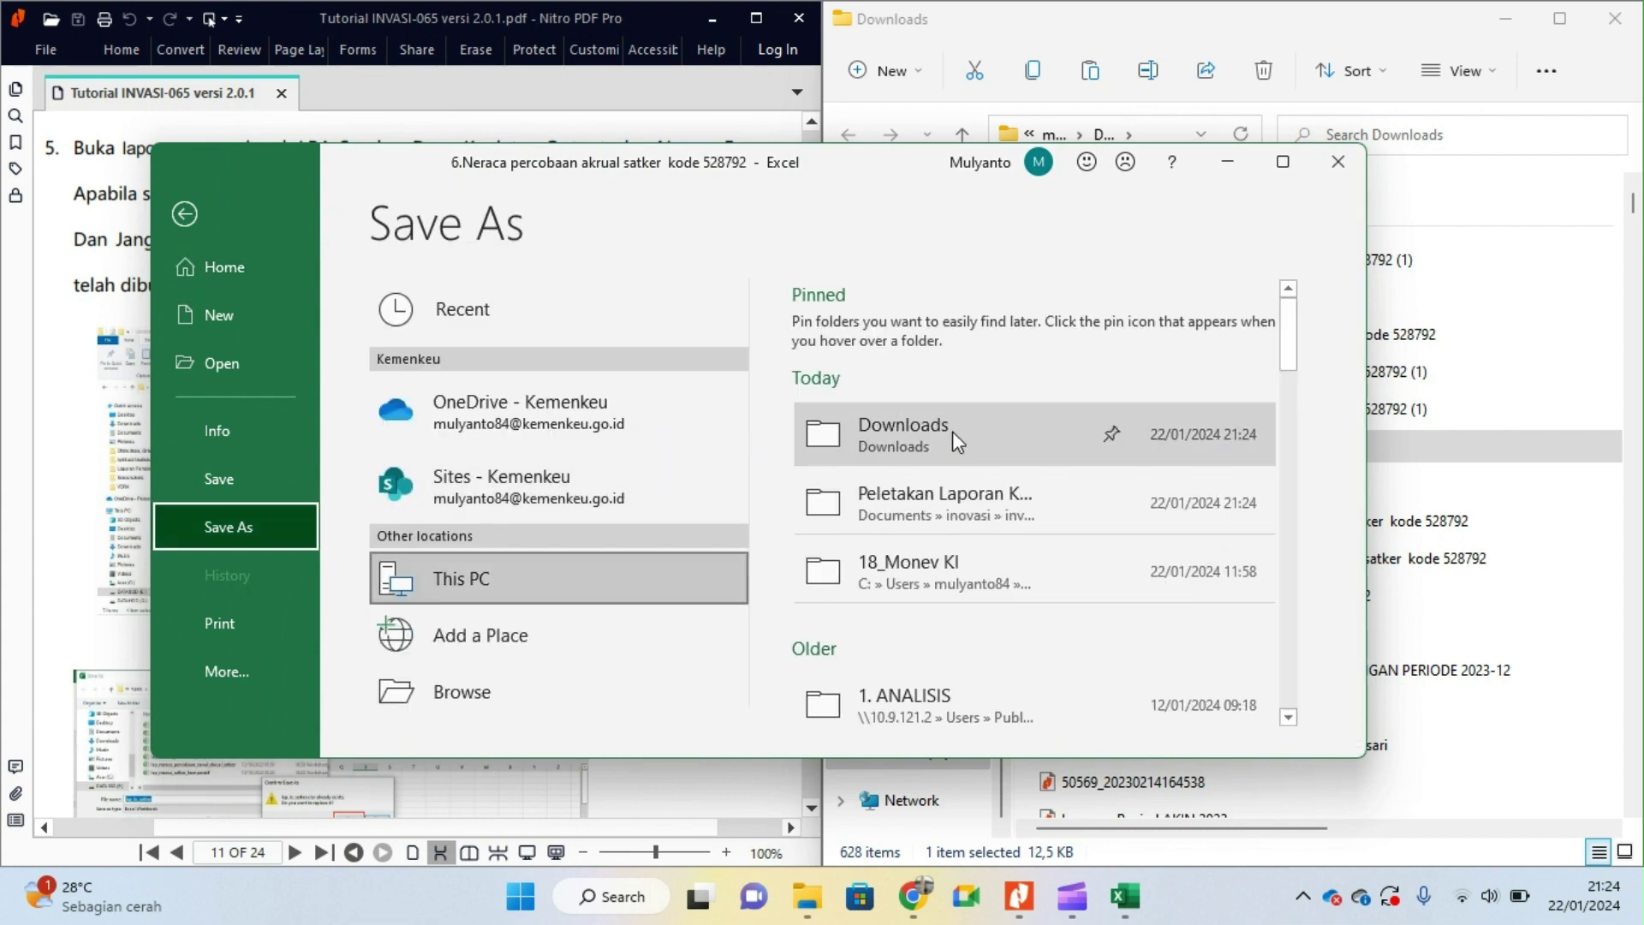
click(952, 431)
click(941, 167)
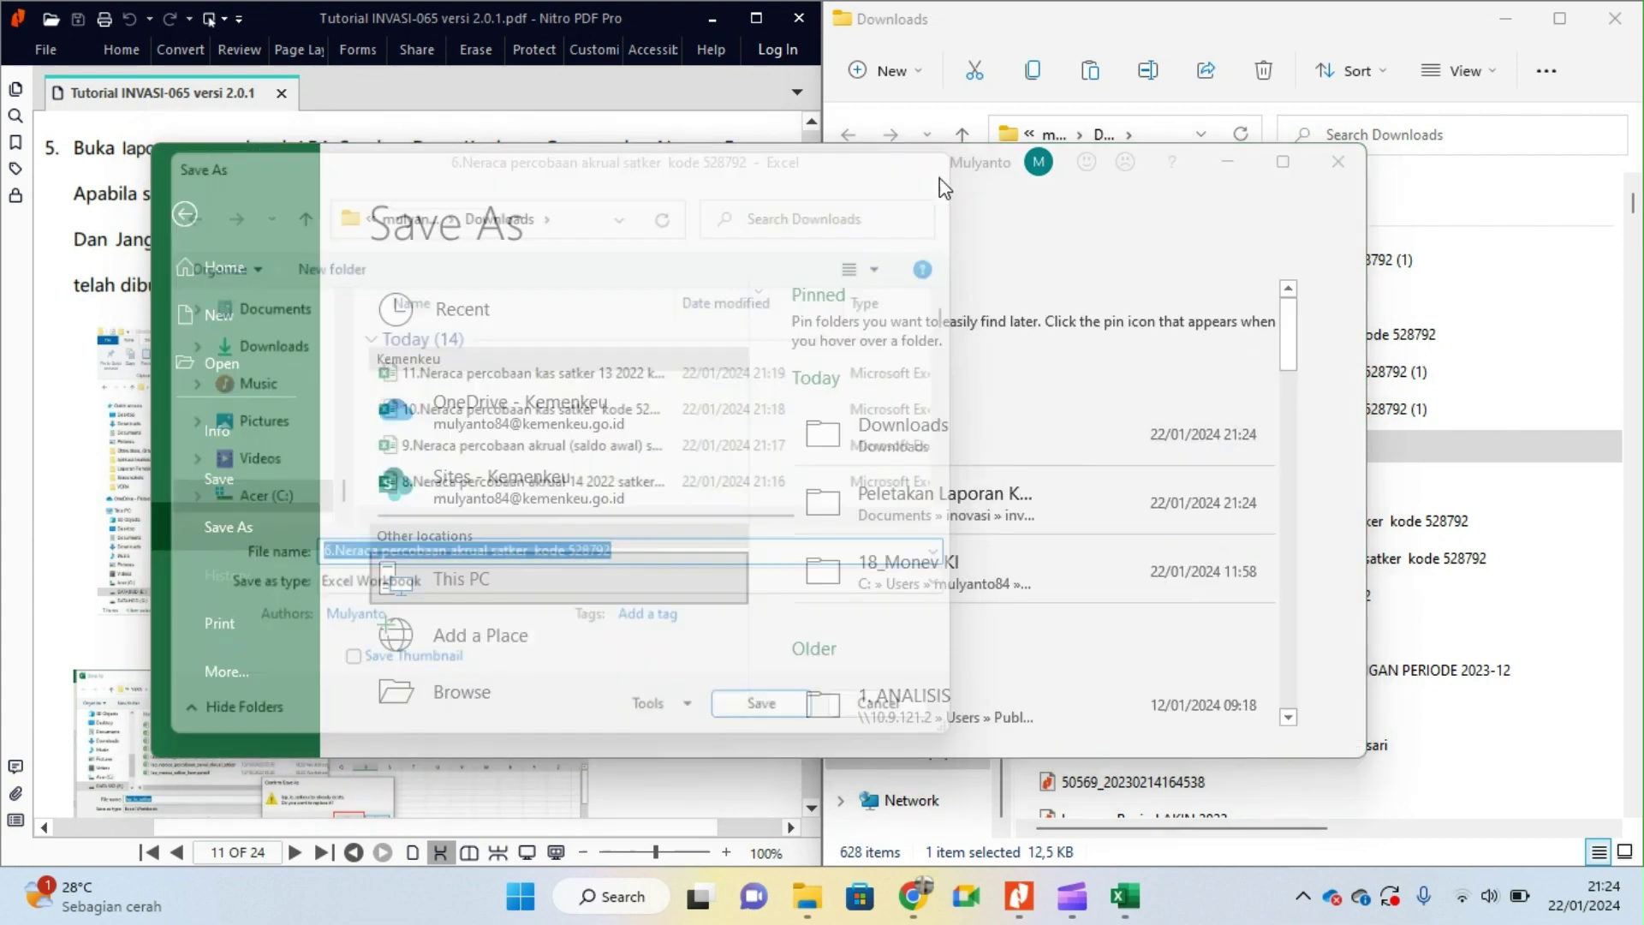
click(933, 496)
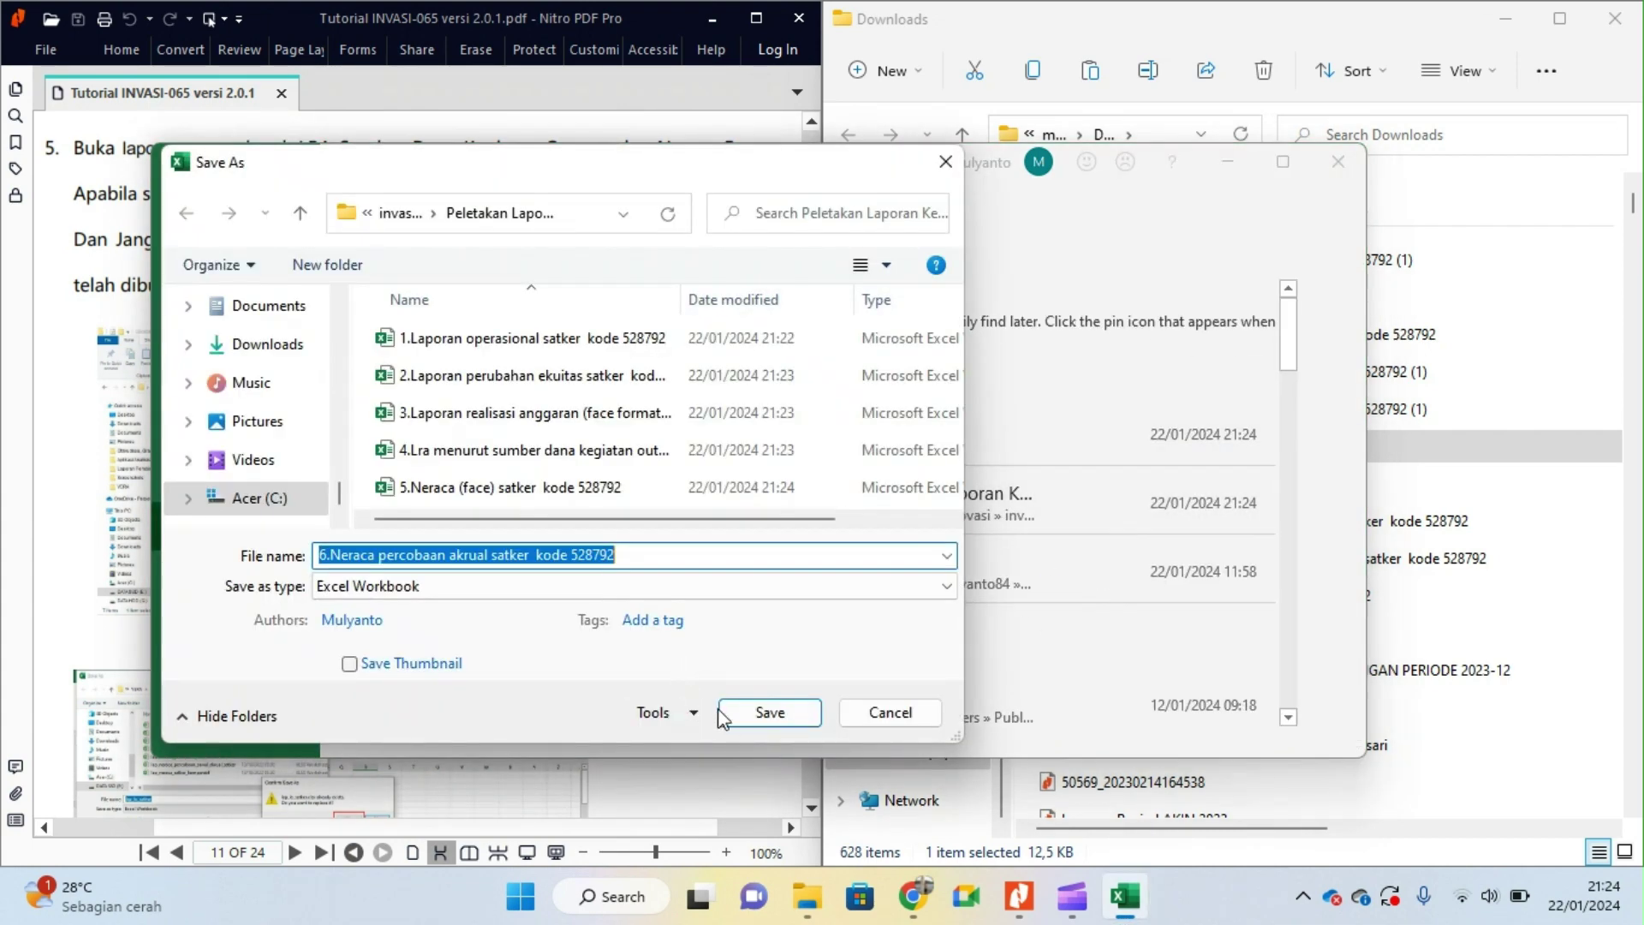
click(757, 708)
click(1348, 159)
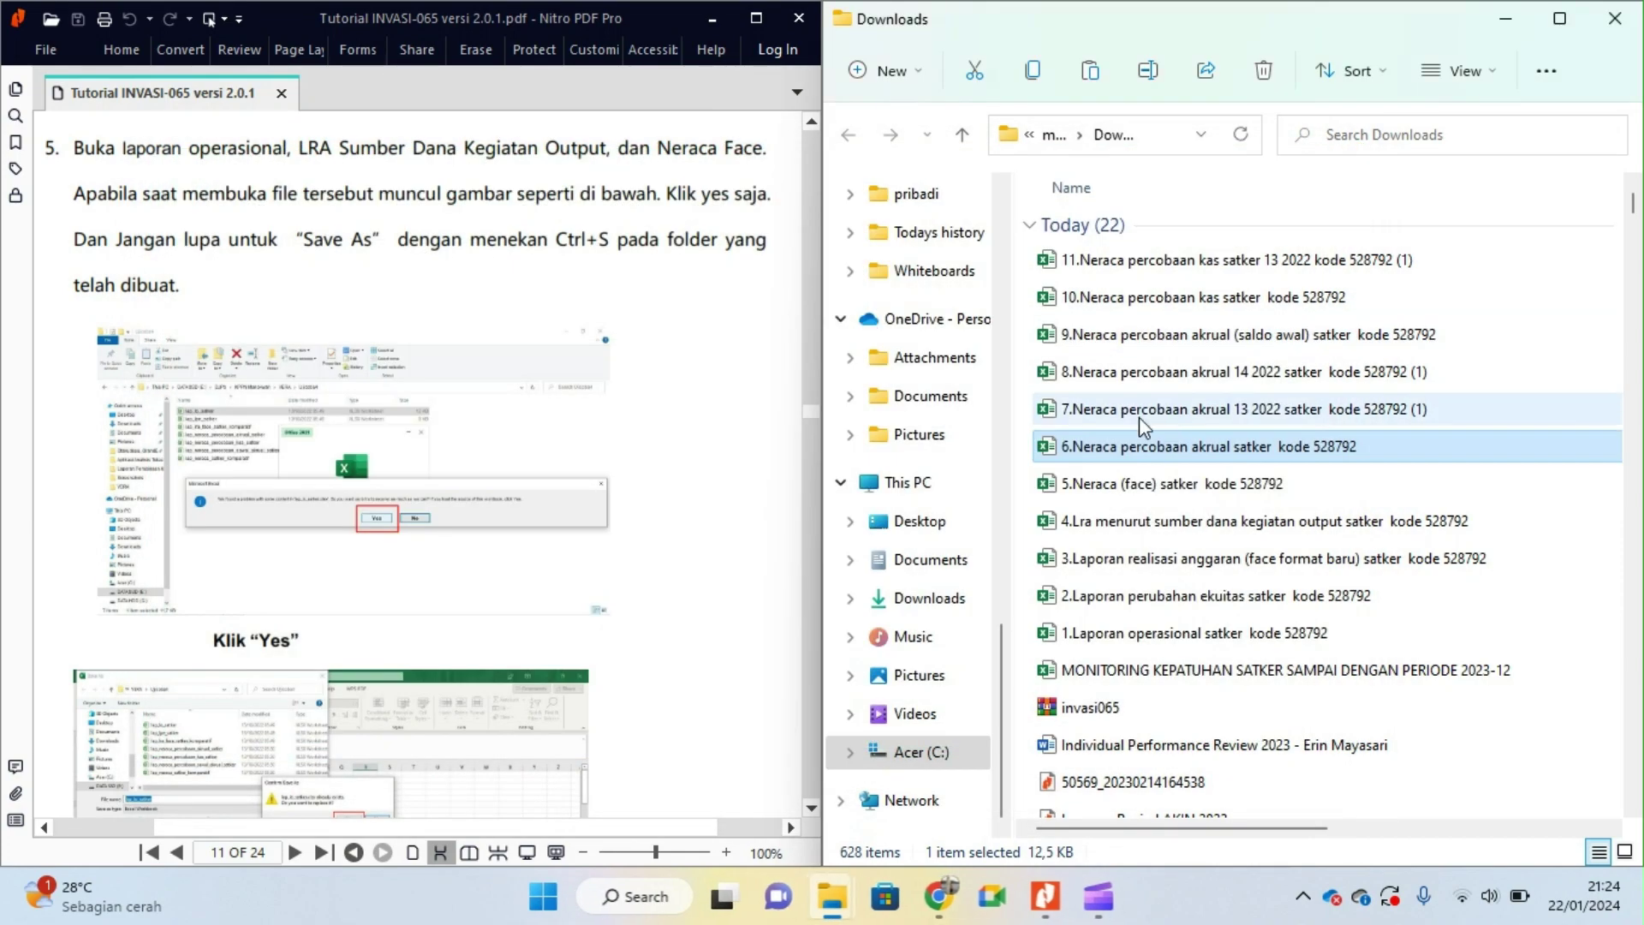
Step: Open the 7.Neraca percobaan akrual 13 2022 workbook from Downloads and enable editing
click(1119, 418)
double_click(1113, 409)
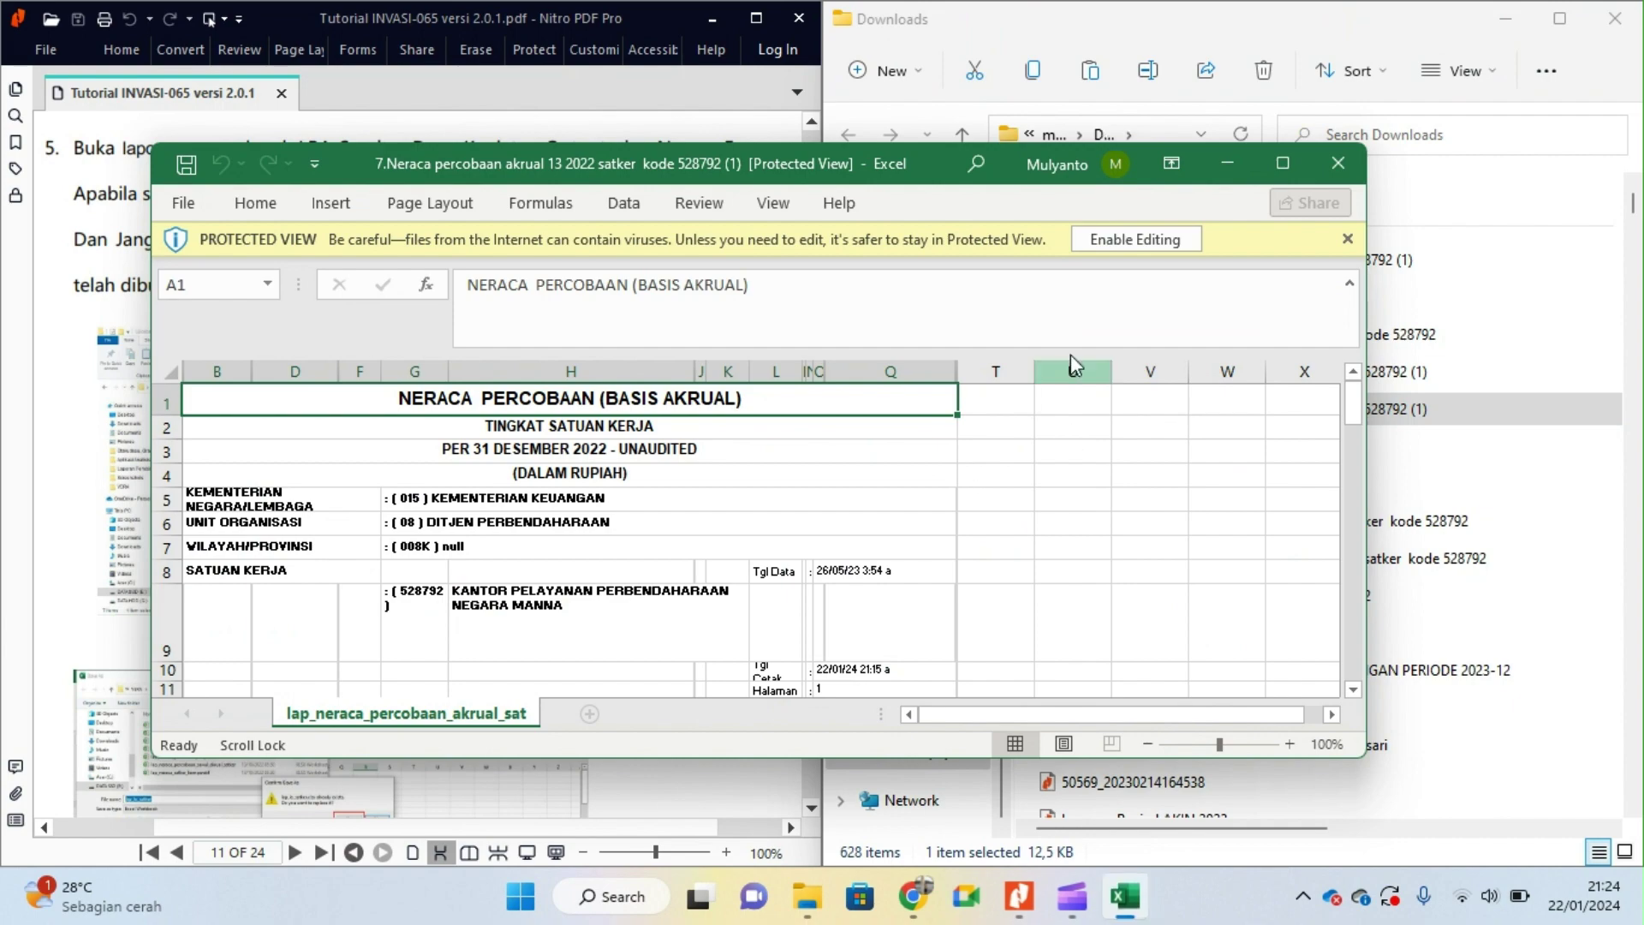
click(1109, 244)
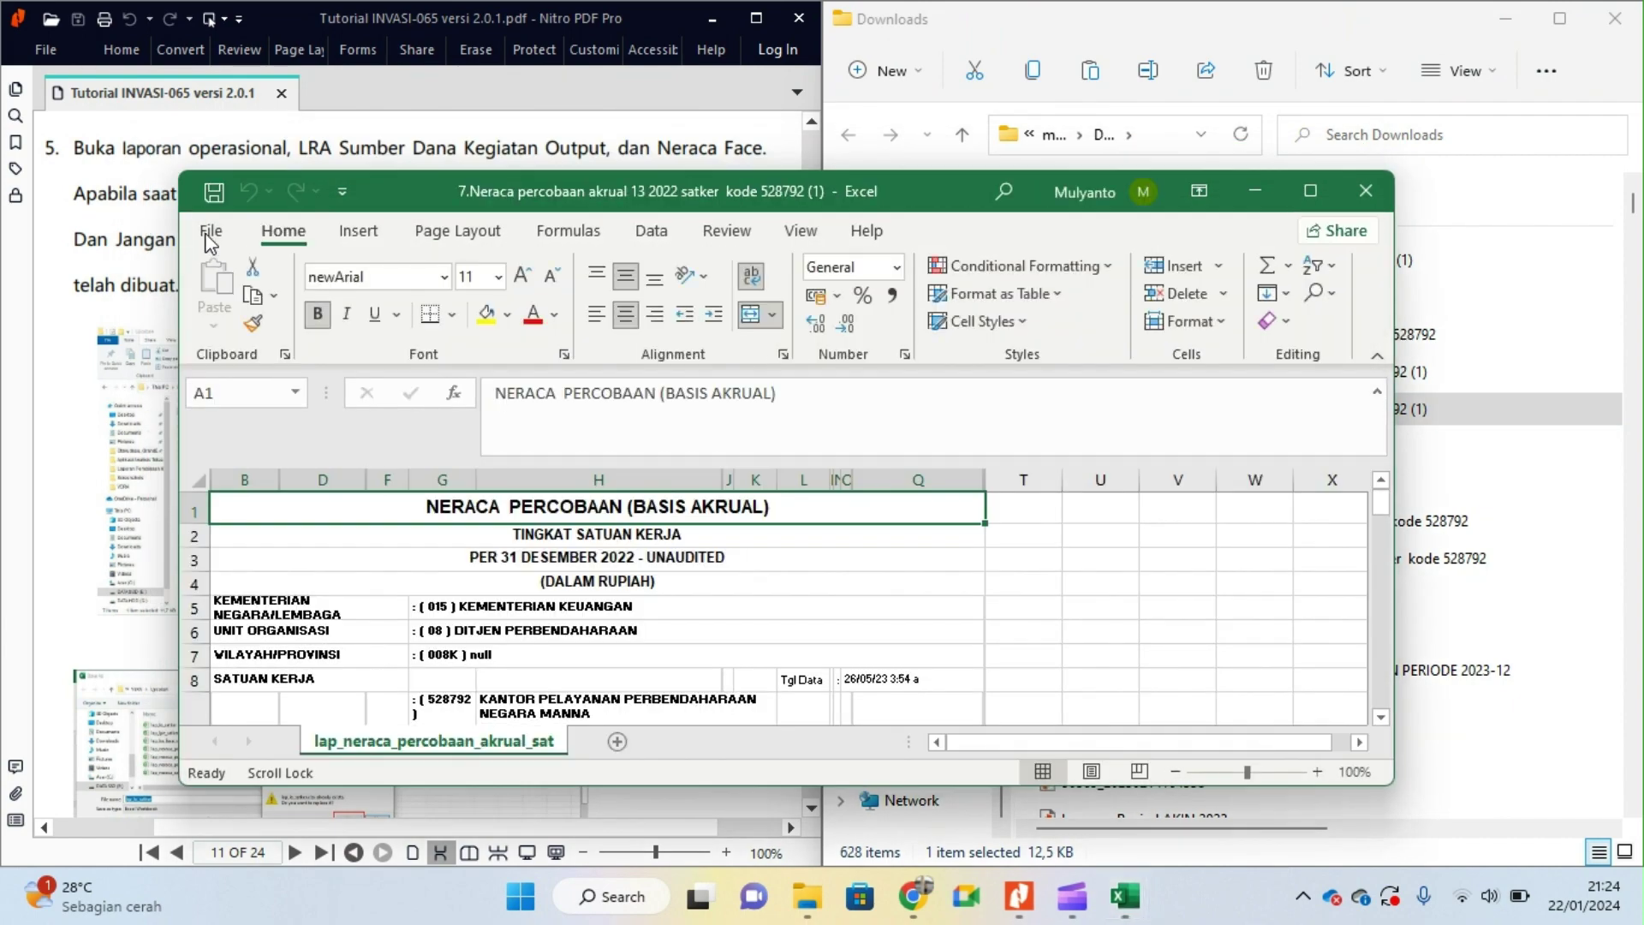
Step: Save the 7.Neraca percobaan akrual 13 2022 workbook under the same name in the Peletakan Laporan Keuangan format Excel folder, and close it
key(alt+f)
click(263, 556)
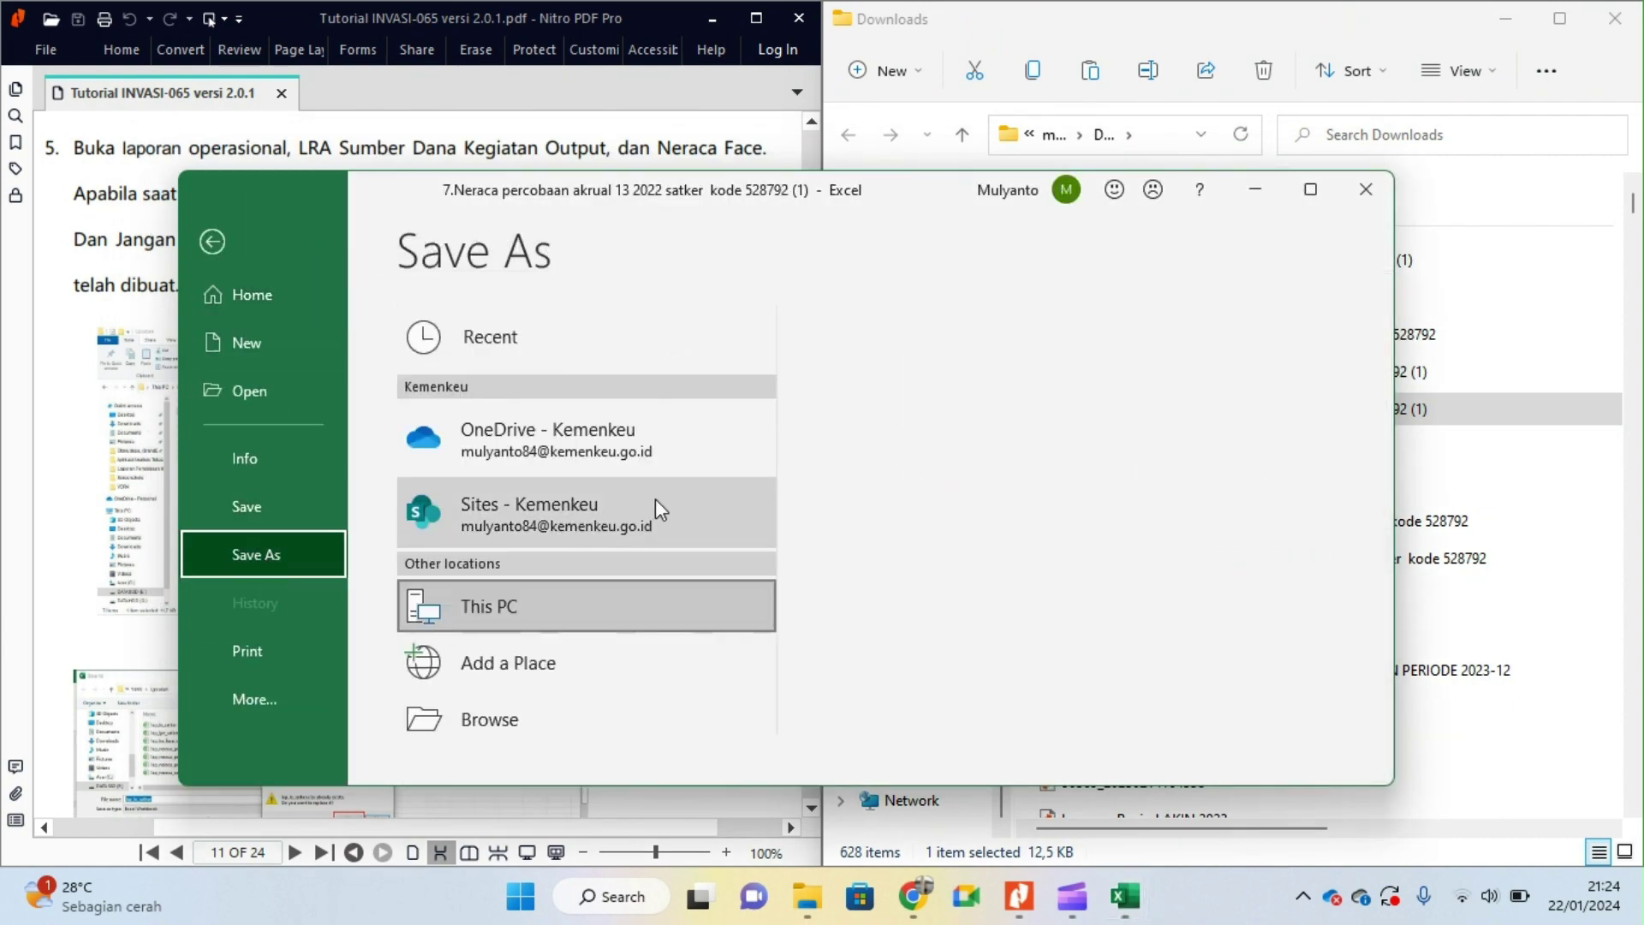
click(912, 537)
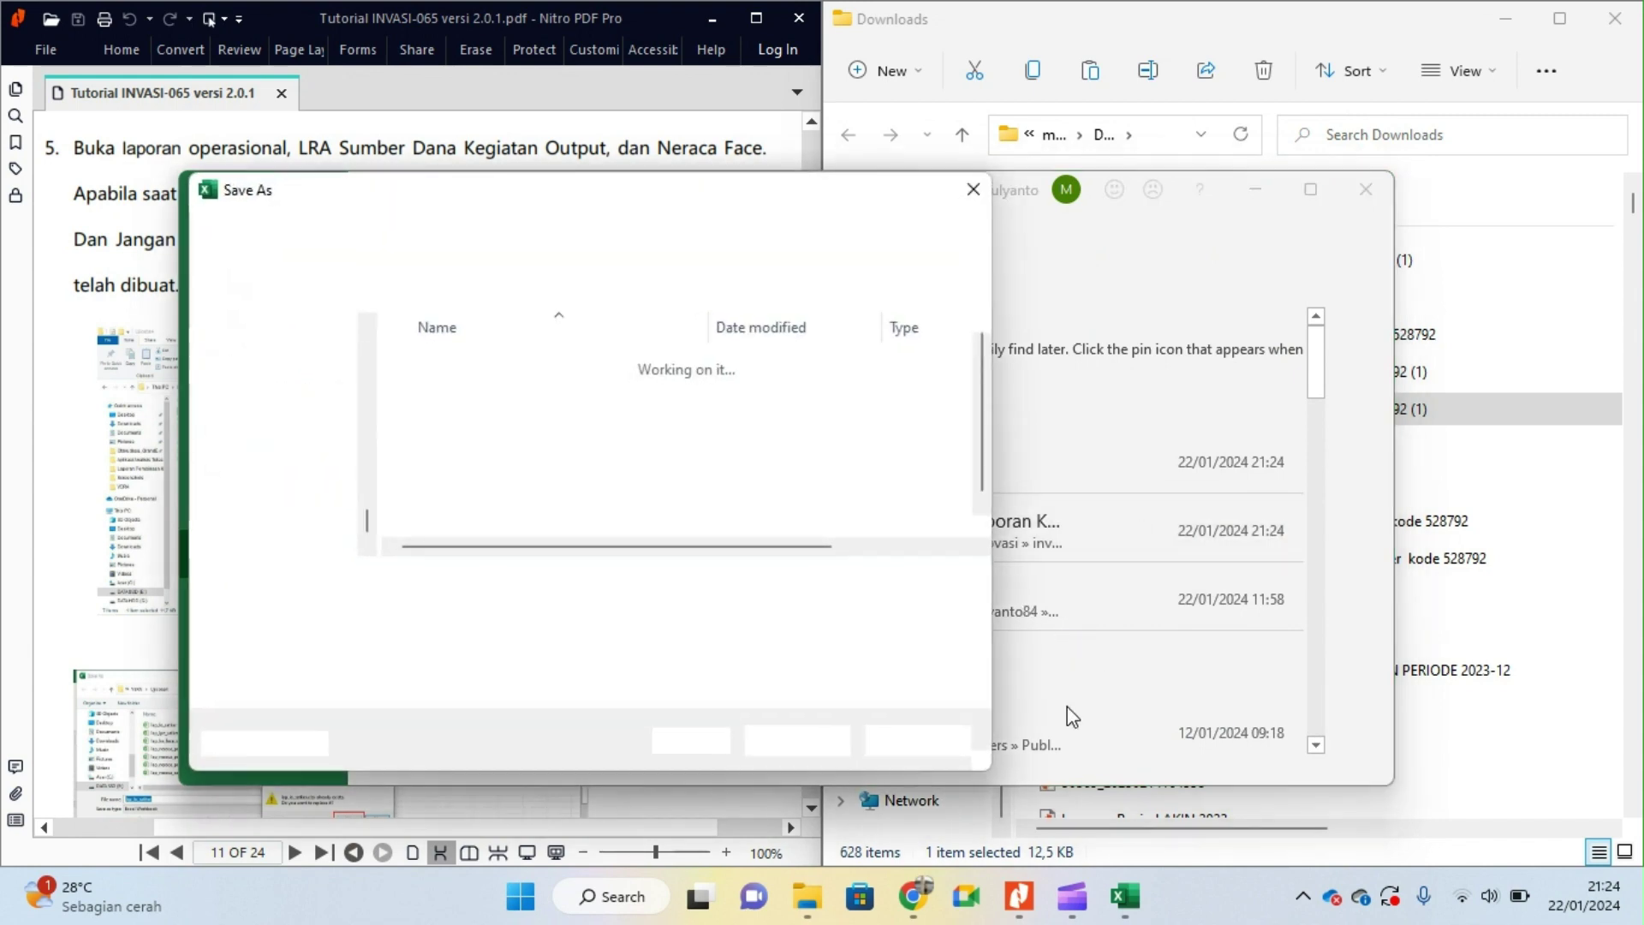
click(795, 740)
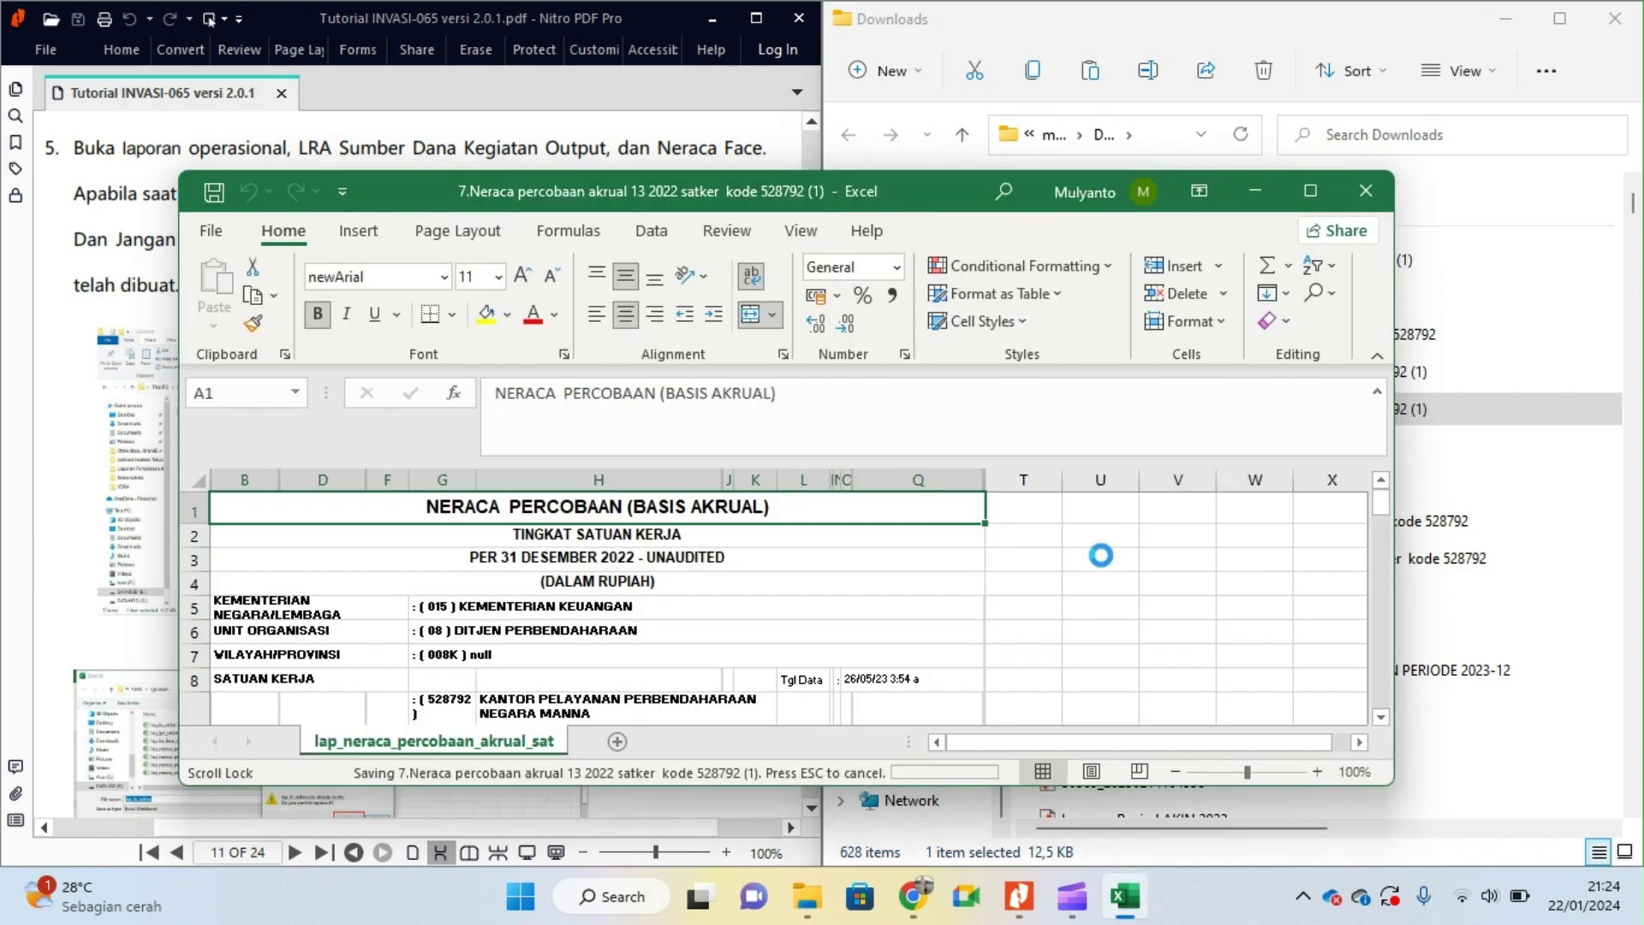
click(1368, 193)
Step: Open 8.Neraca percobaan akrual 14 2022 from Downloads and save it under the same name in the Peletakan Laporan Keuangan format Excel folder
click(1077, 377)
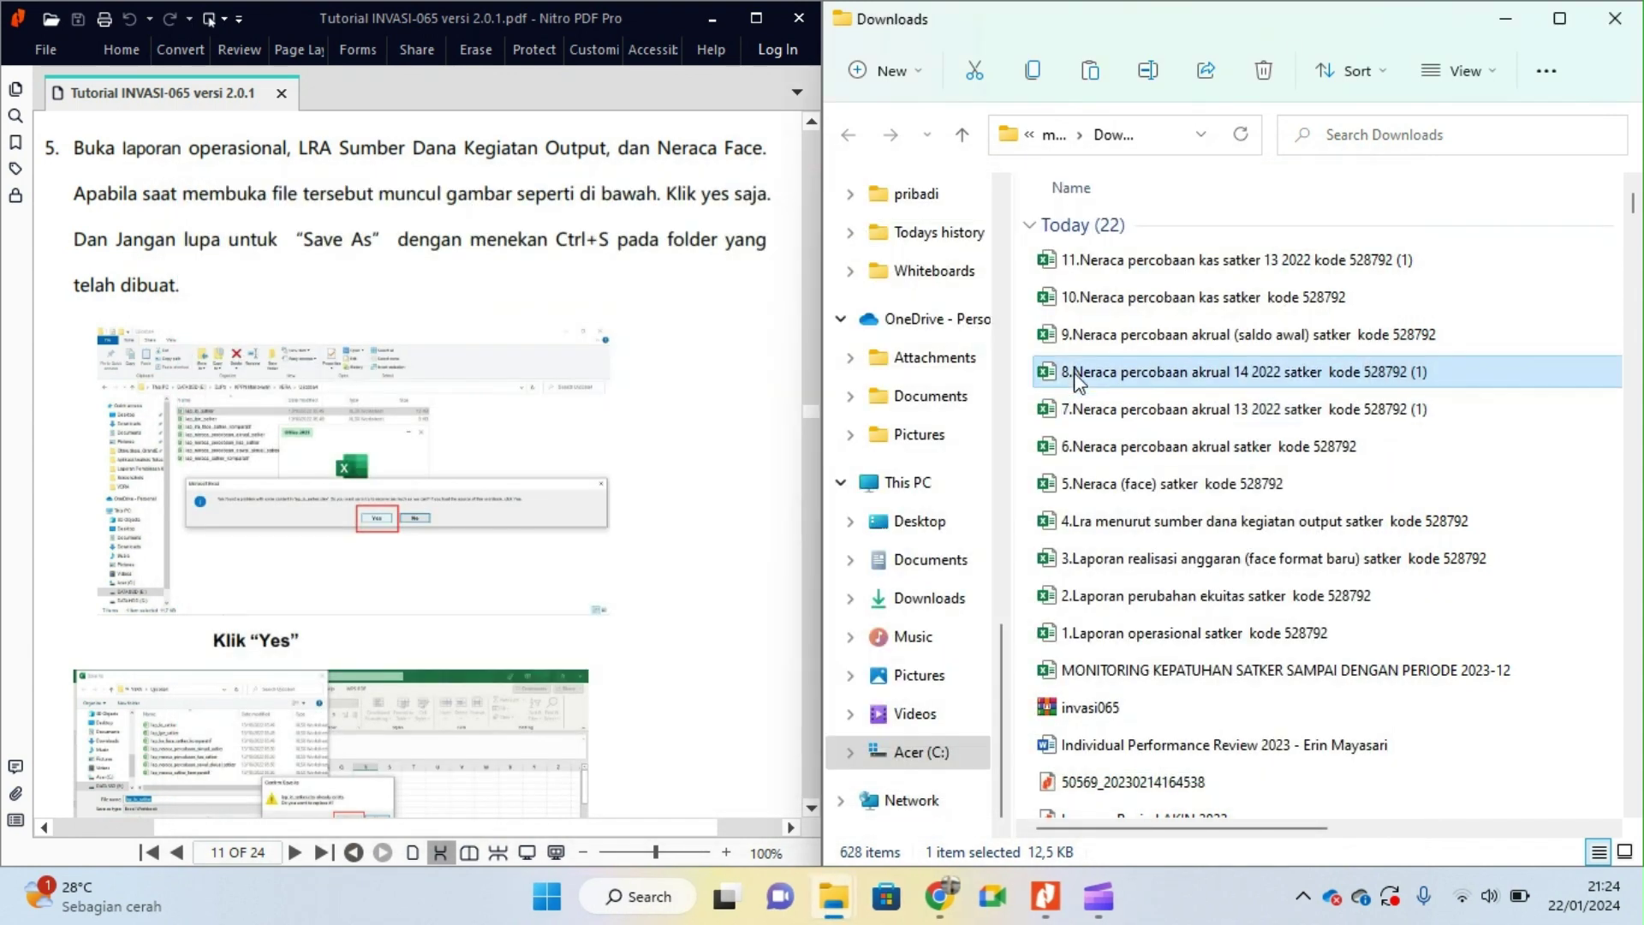
double_click(1076, 378)
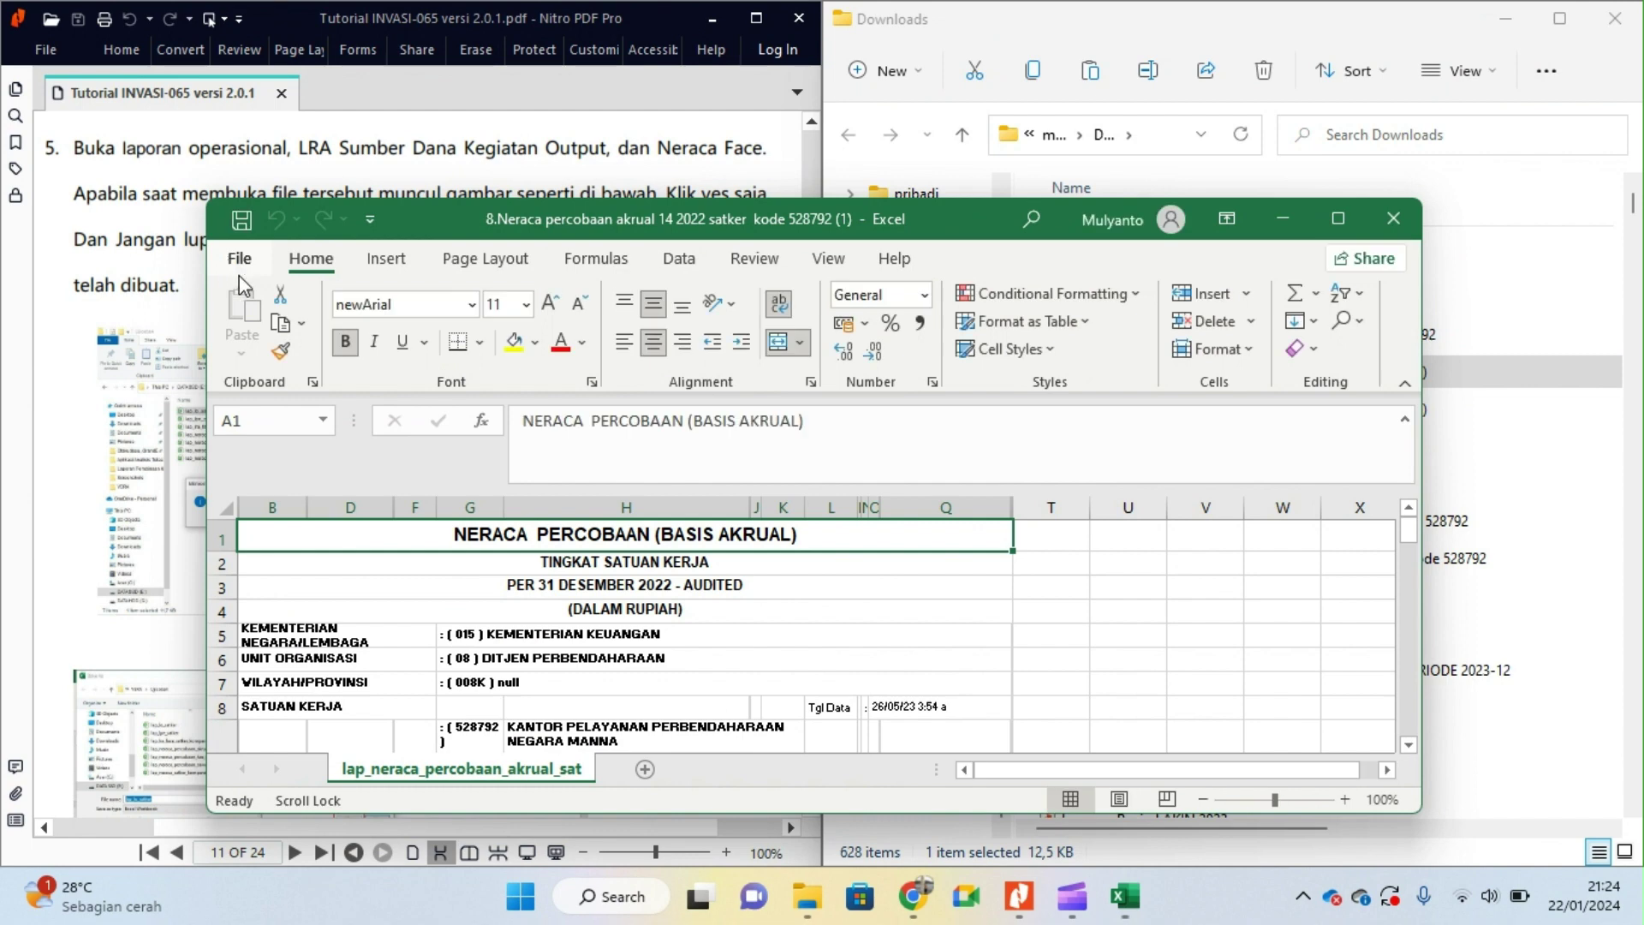
click(233, 261)
click(286, 572)
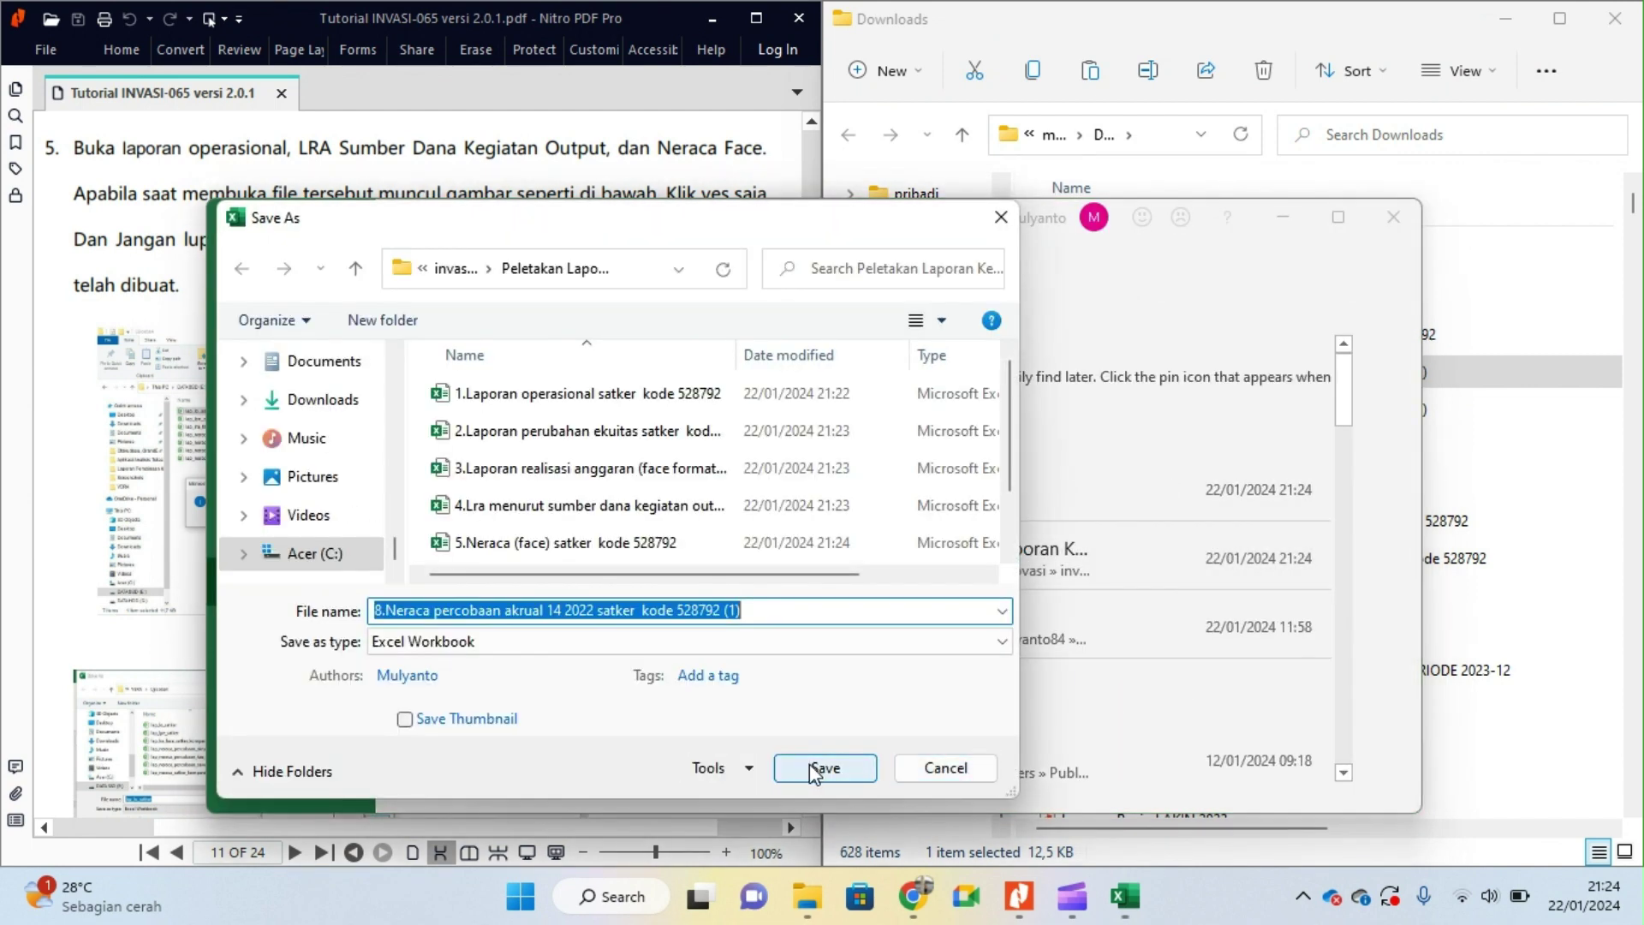
click(821, 767)
click(1393, 218)
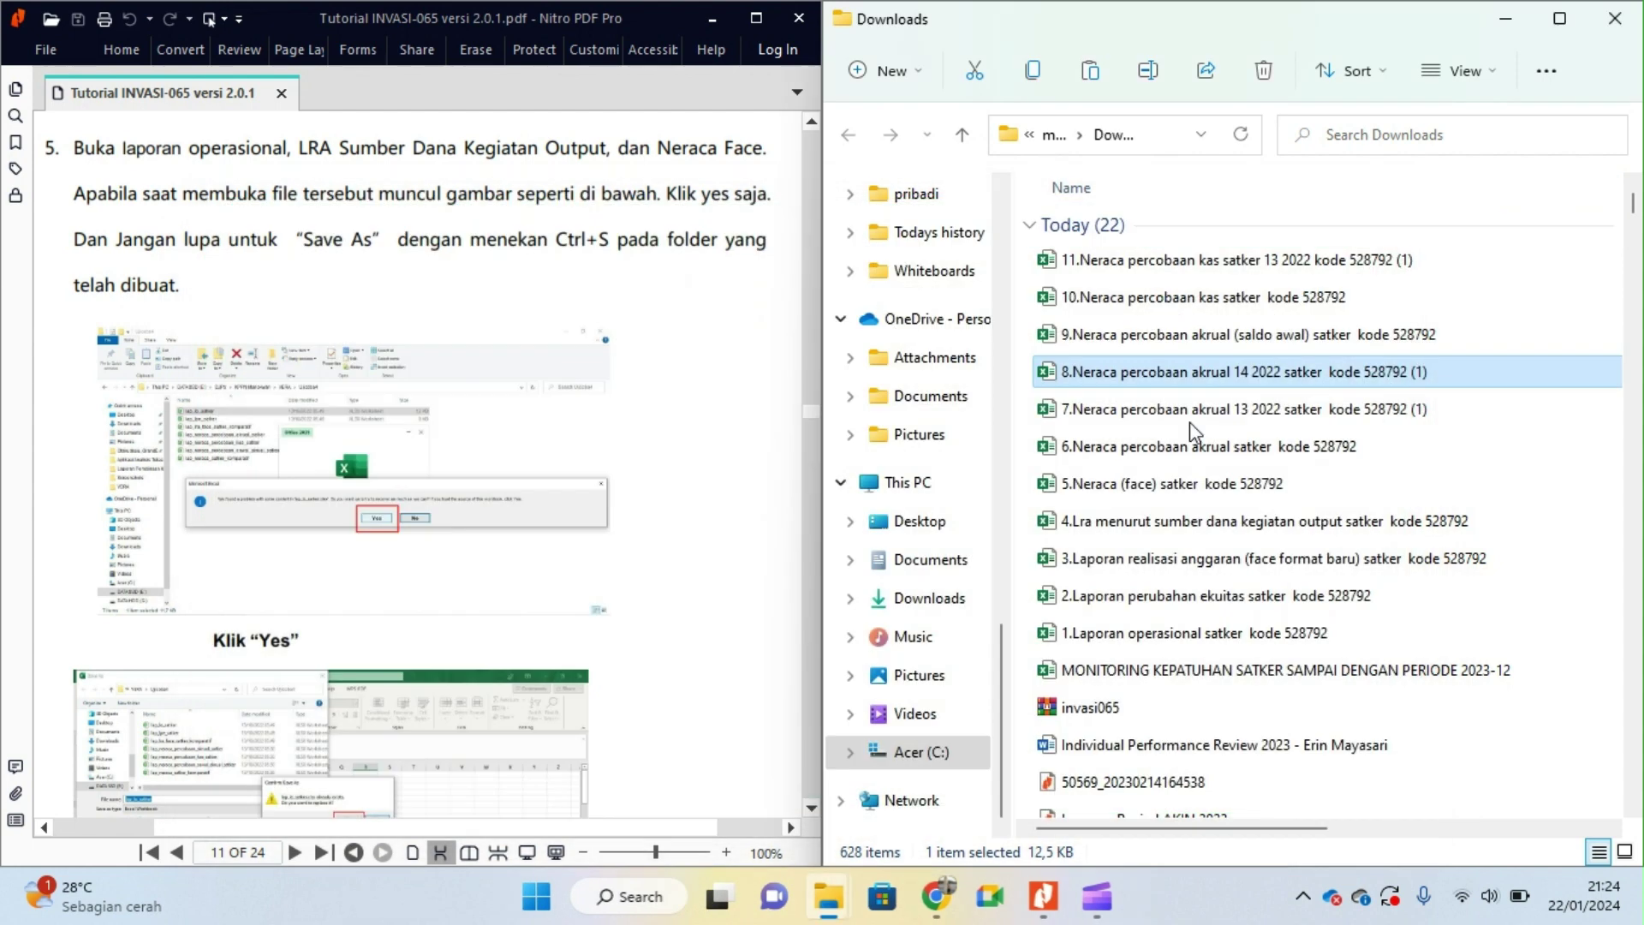
Step: Open the 9.Neraca percobaan akrual (saldo awal) workbook from Downloads and enable editing
click(1116, 336)
click(1115, 336)
click(1129, 368)
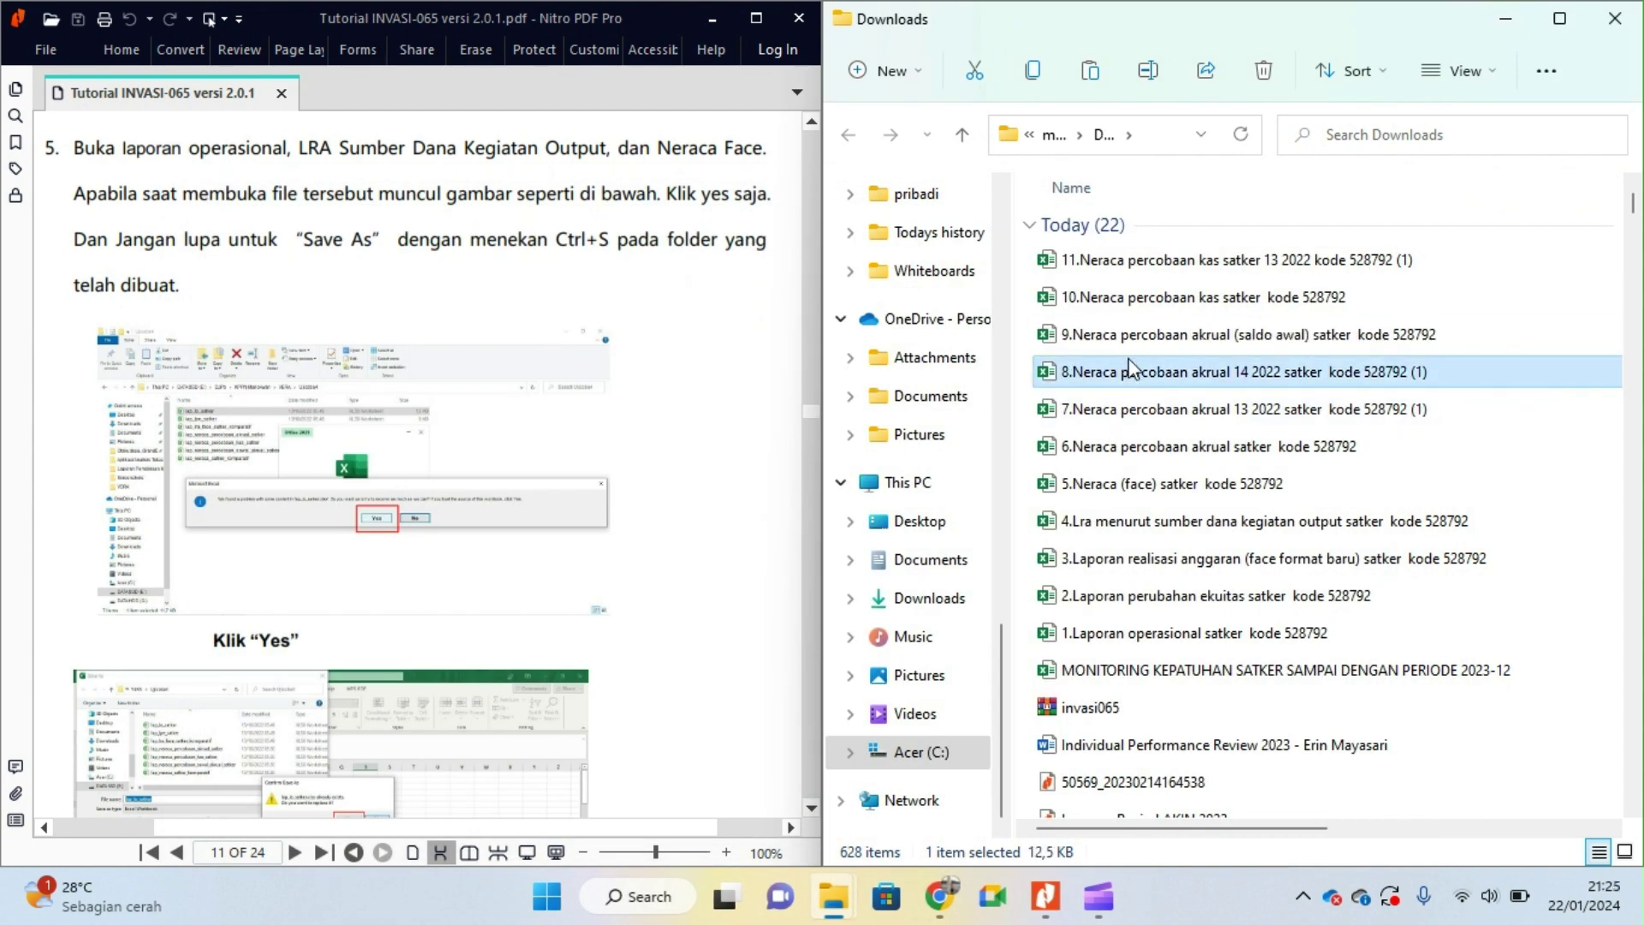
double_click(1127, 340)
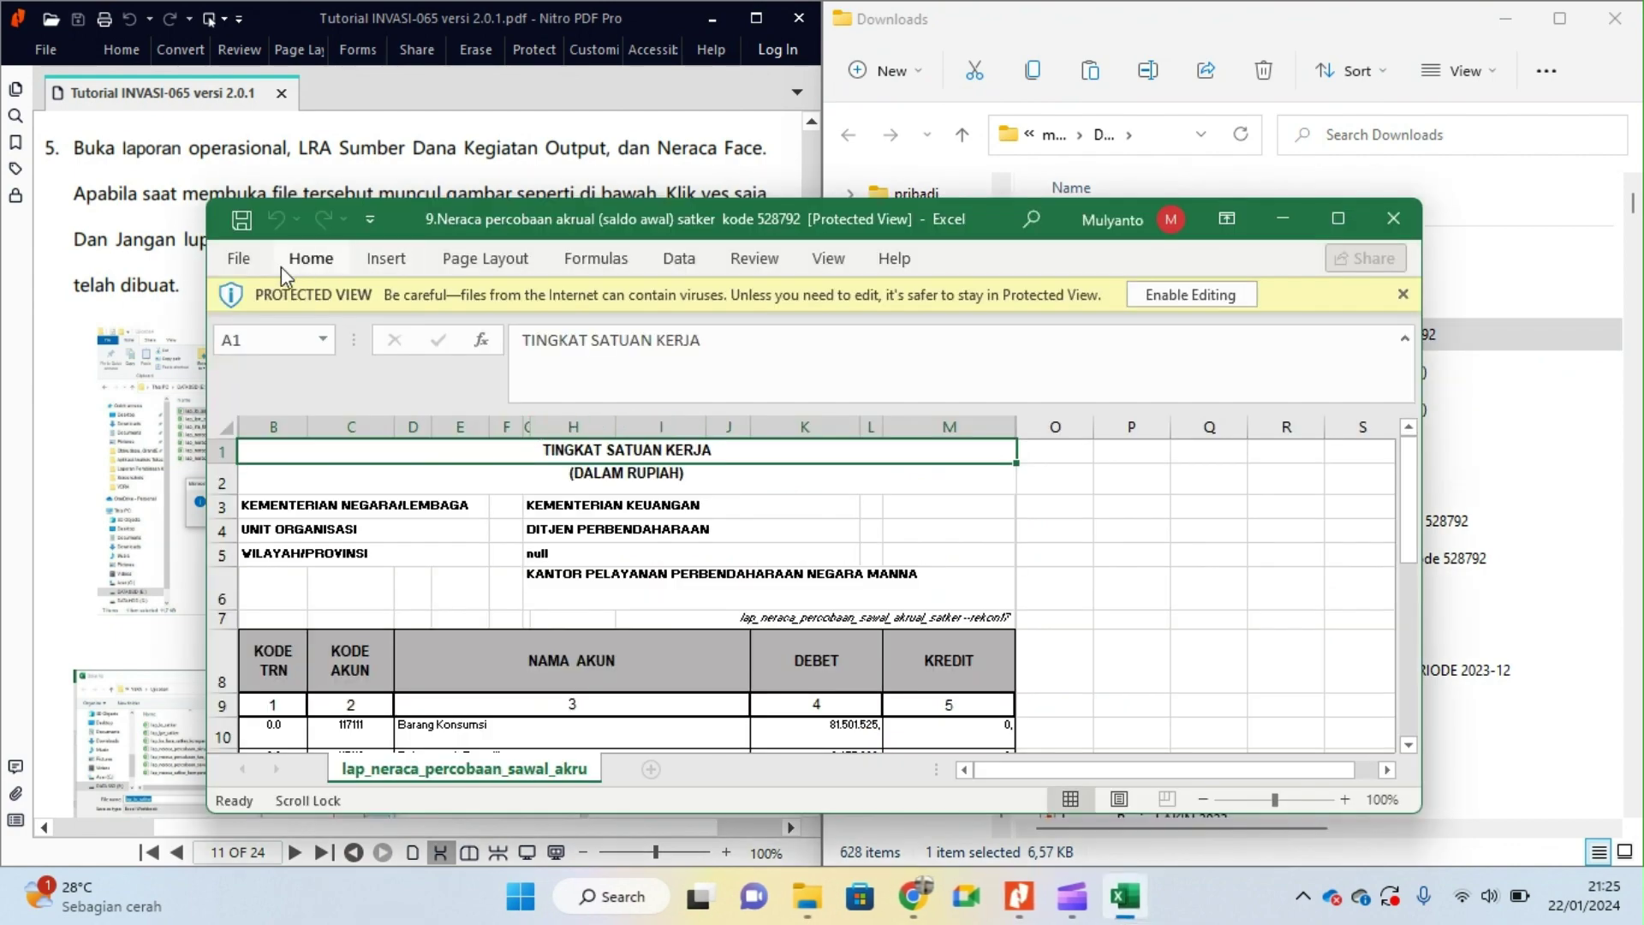
click(1157, 293)
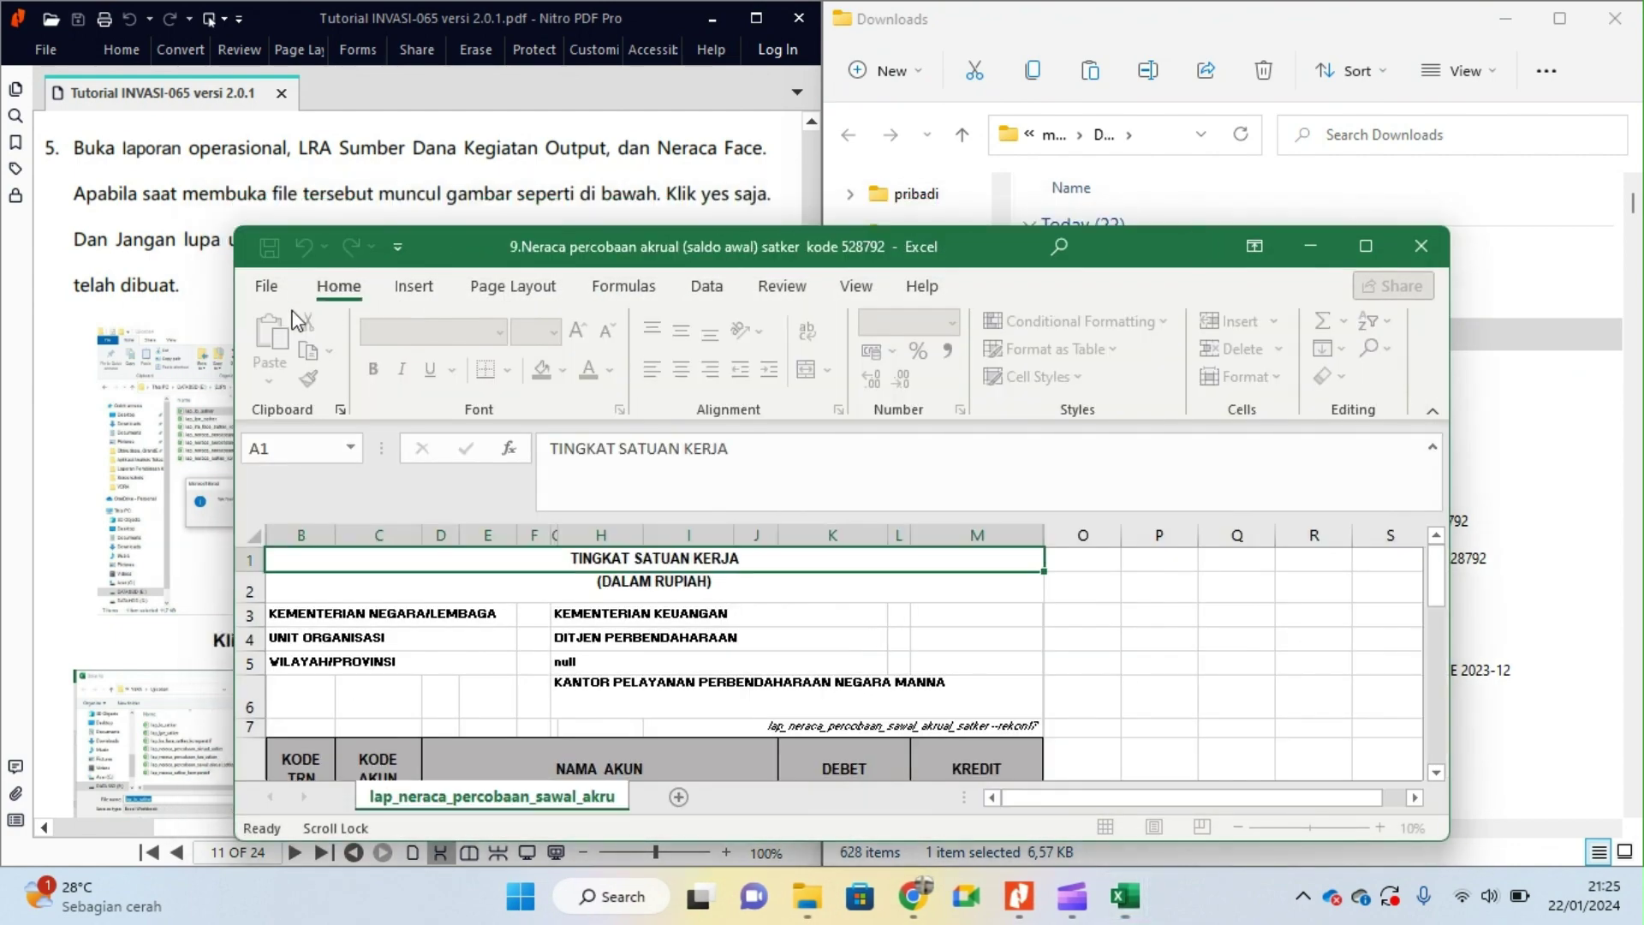
Step: Save the 9.Neraca percobaan akrual (saldo awal) workbook under the same name in the Peletakan Laporan Keuangan format Excel folder, and close it
click(272, 292)
click(330, 606)
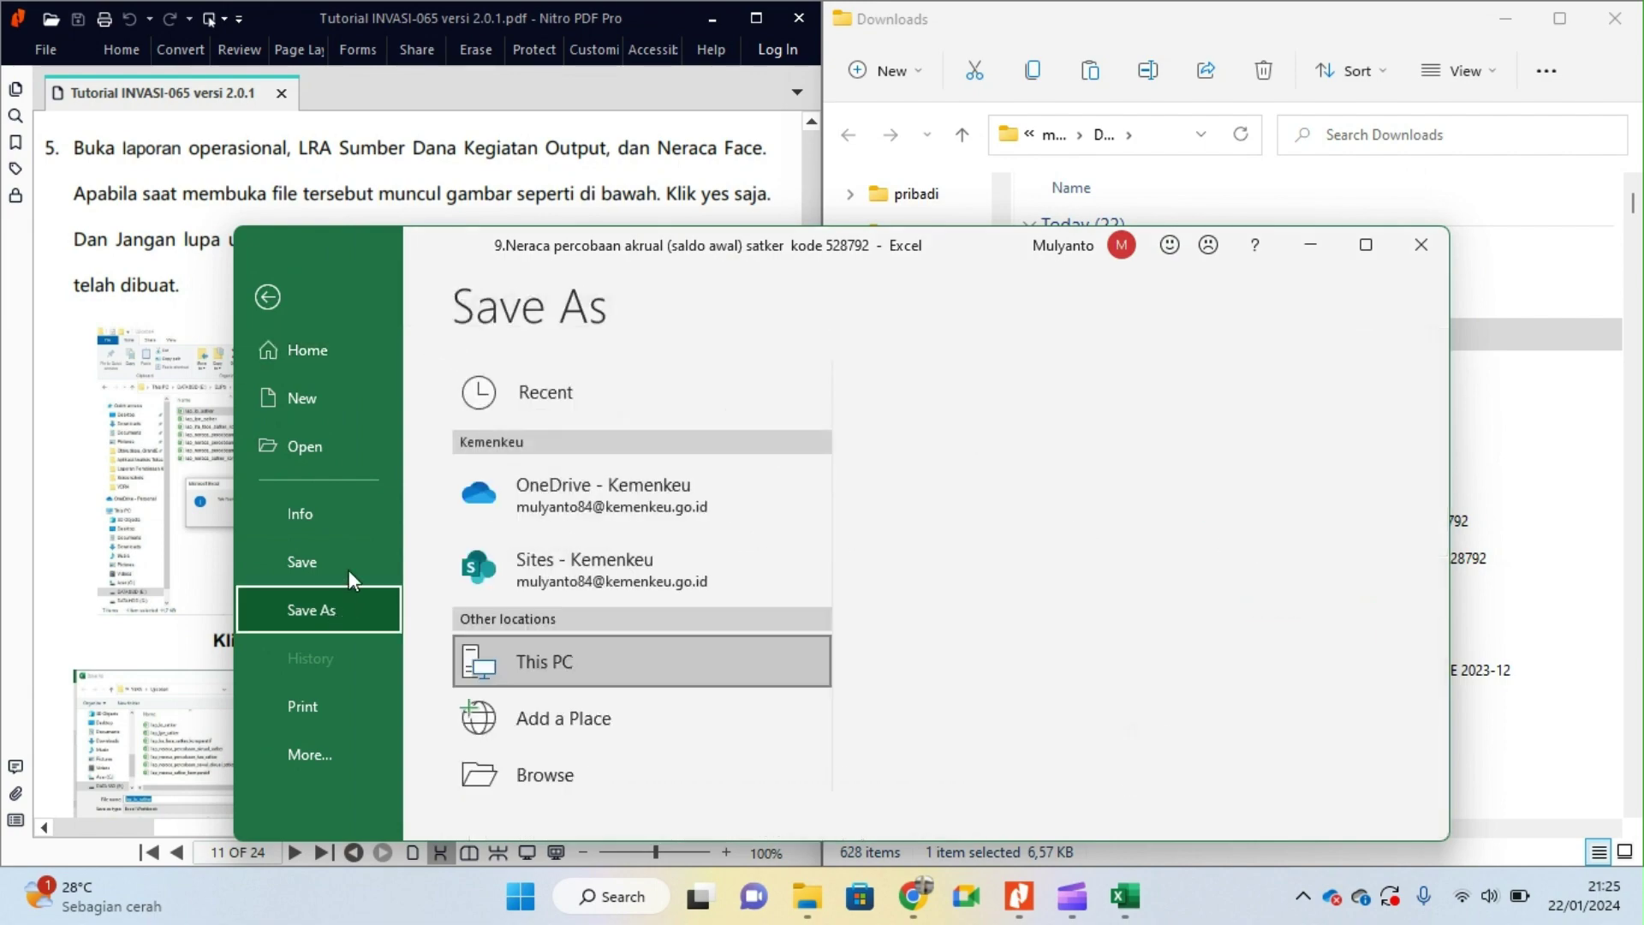
click(988, 579)
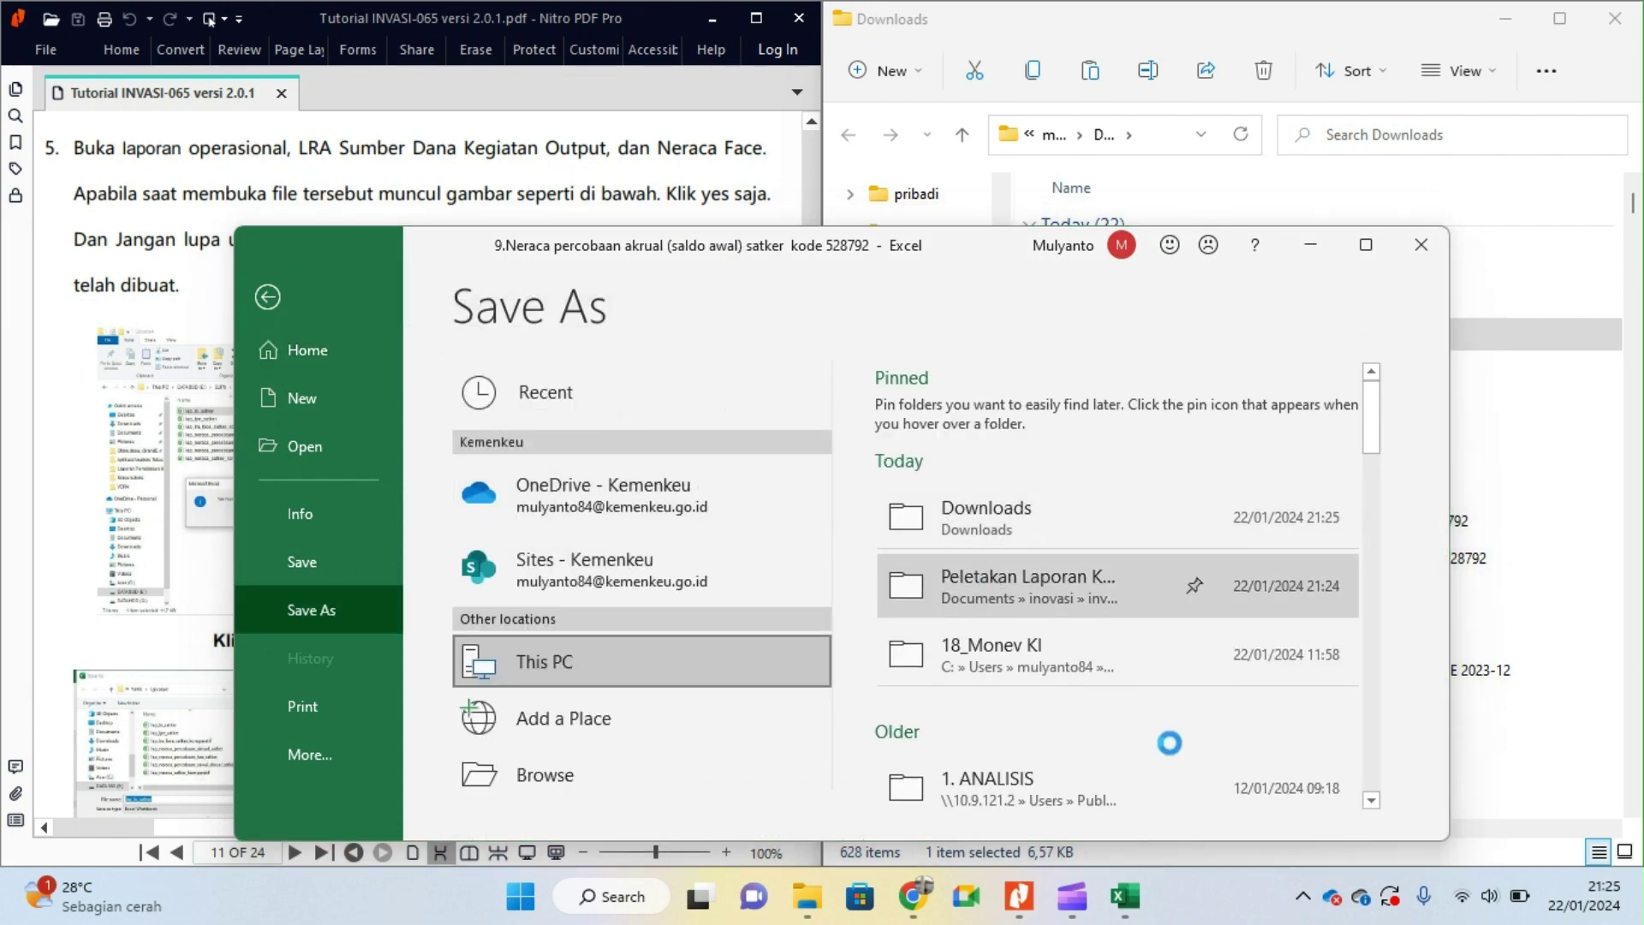
click(846, 794)
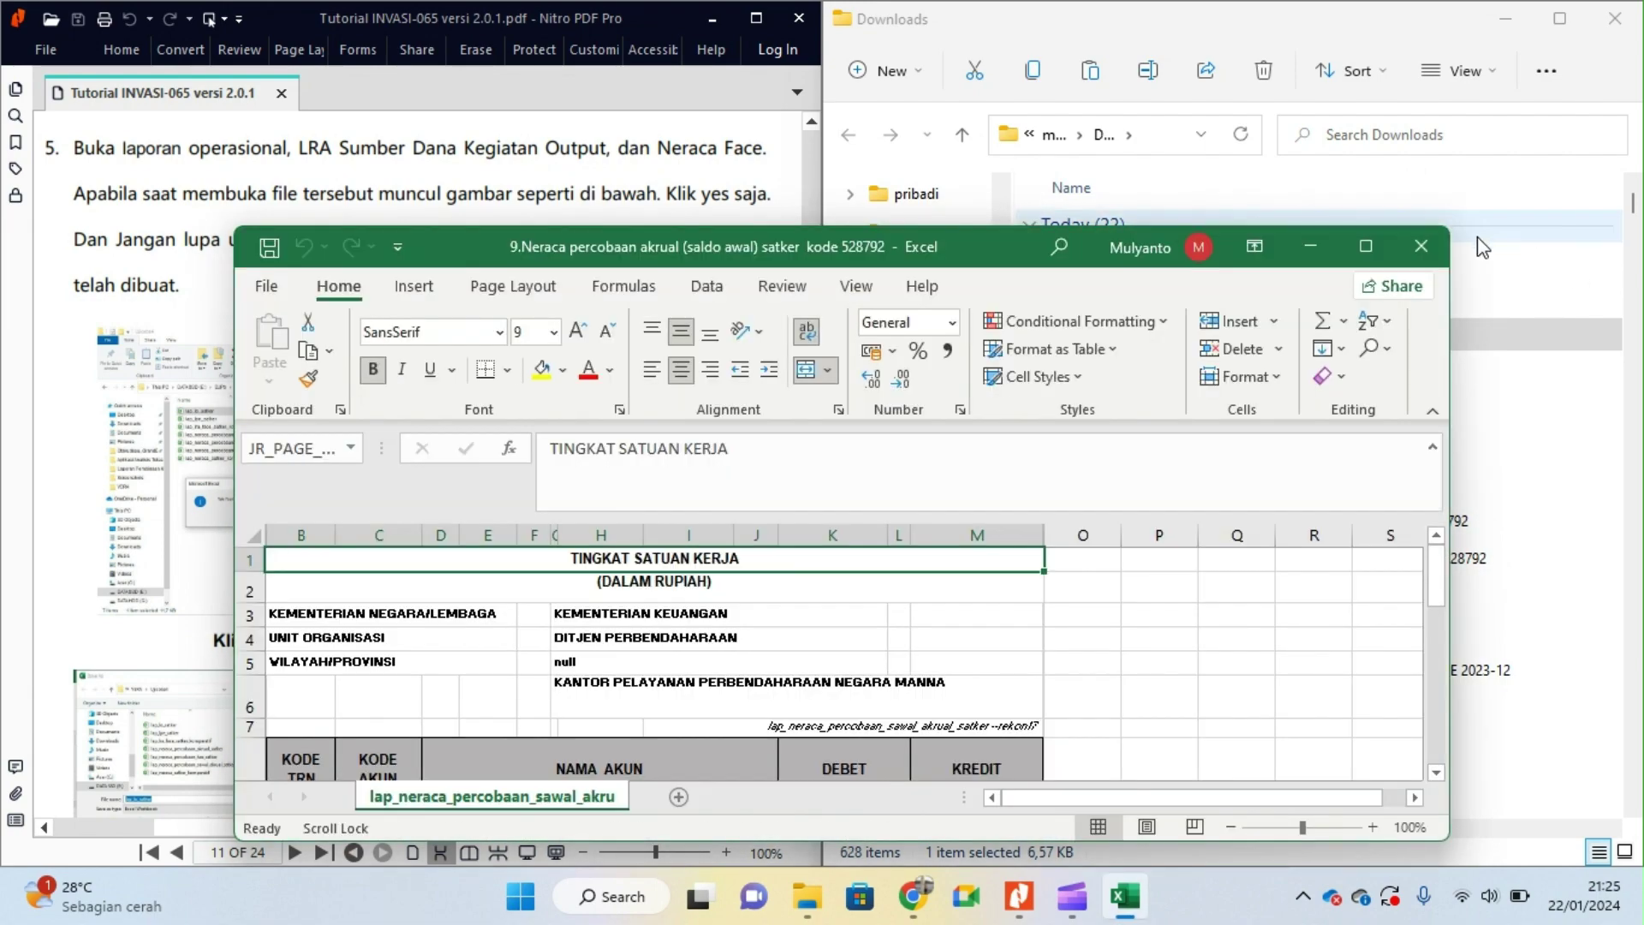
key(alt+F4)
Step: Open 10.Neraca percobaan kas from Downloads and save it under the same name in the Peletakan Laporan Keuangan format Excel folder
double_click(1138, 299)
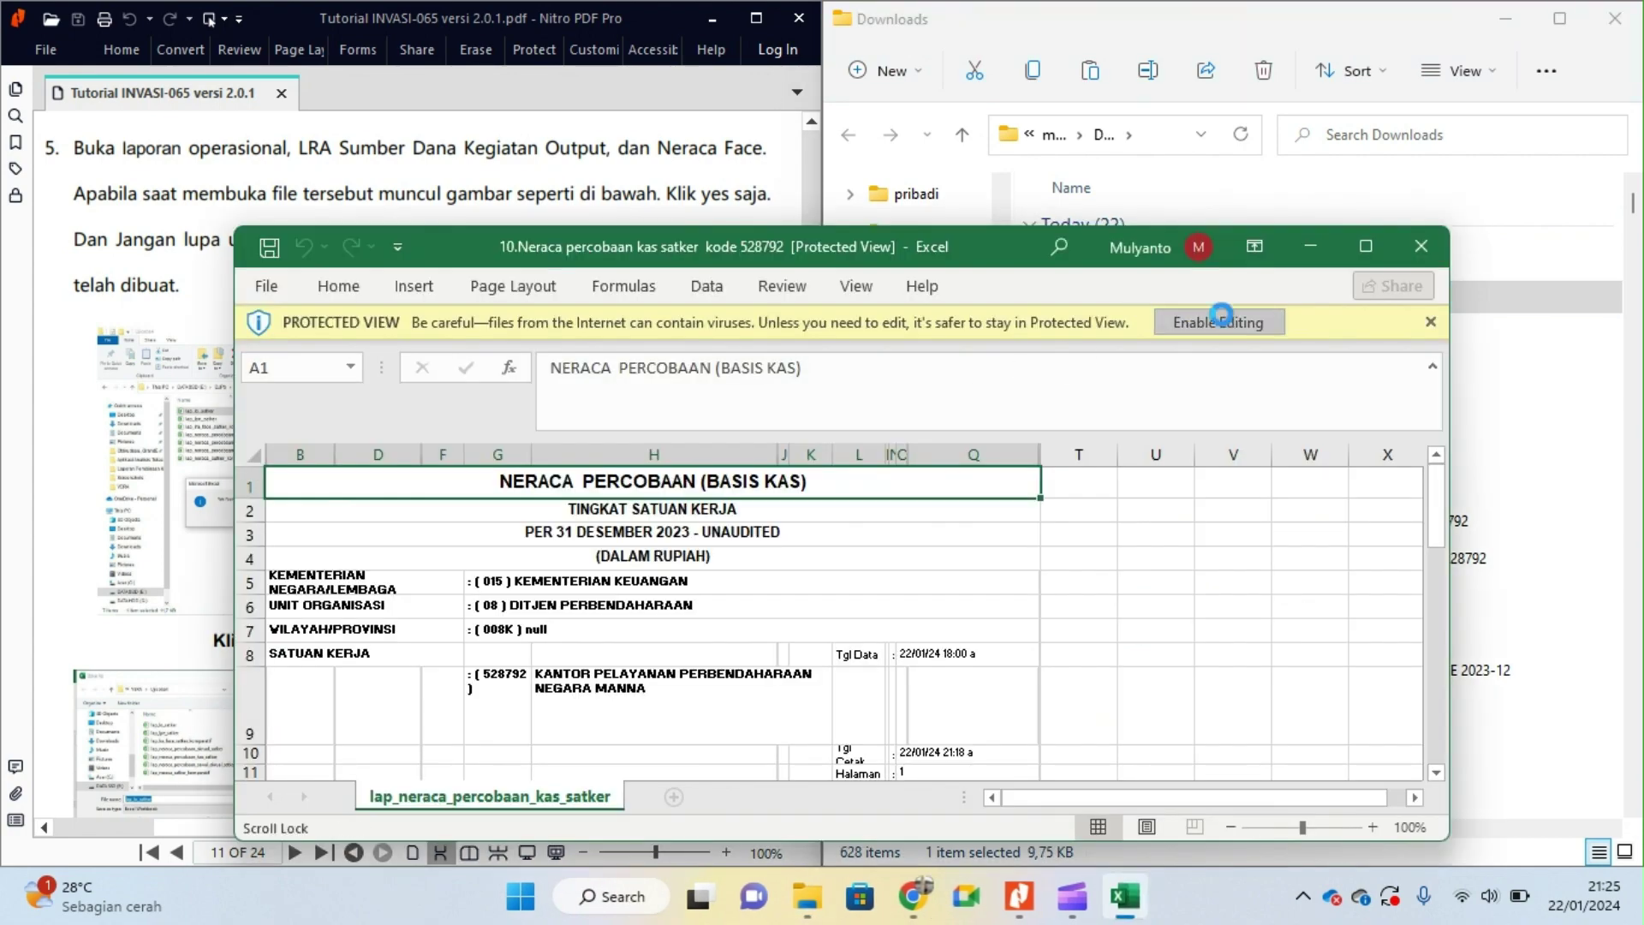
click(1222, 317)
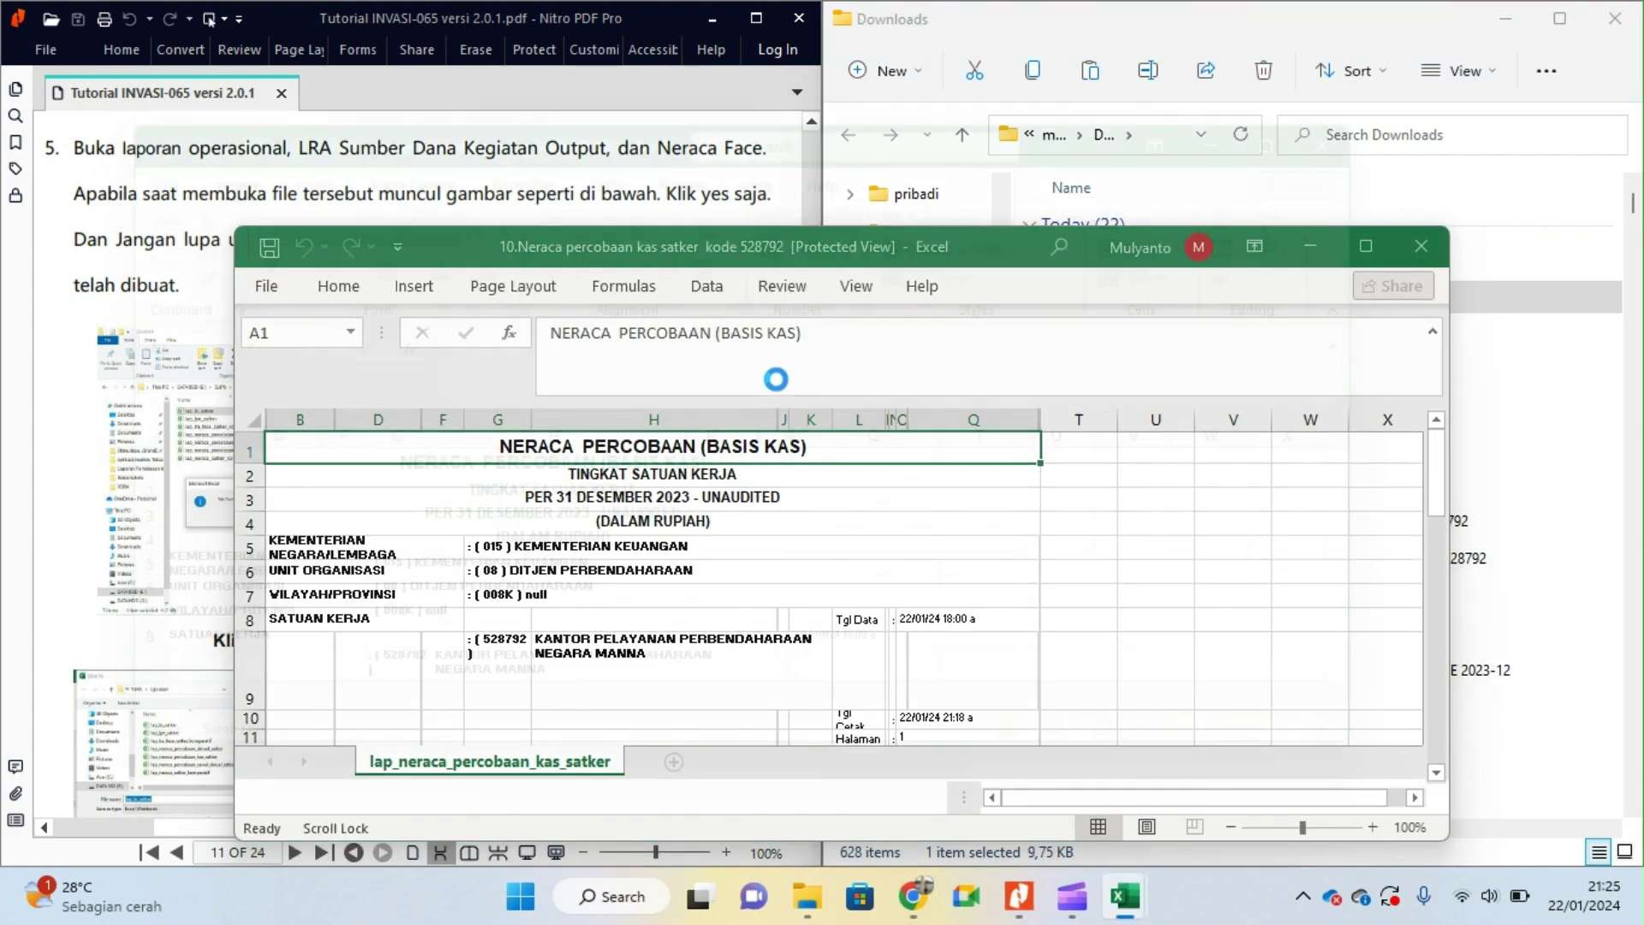
click(168, 179)
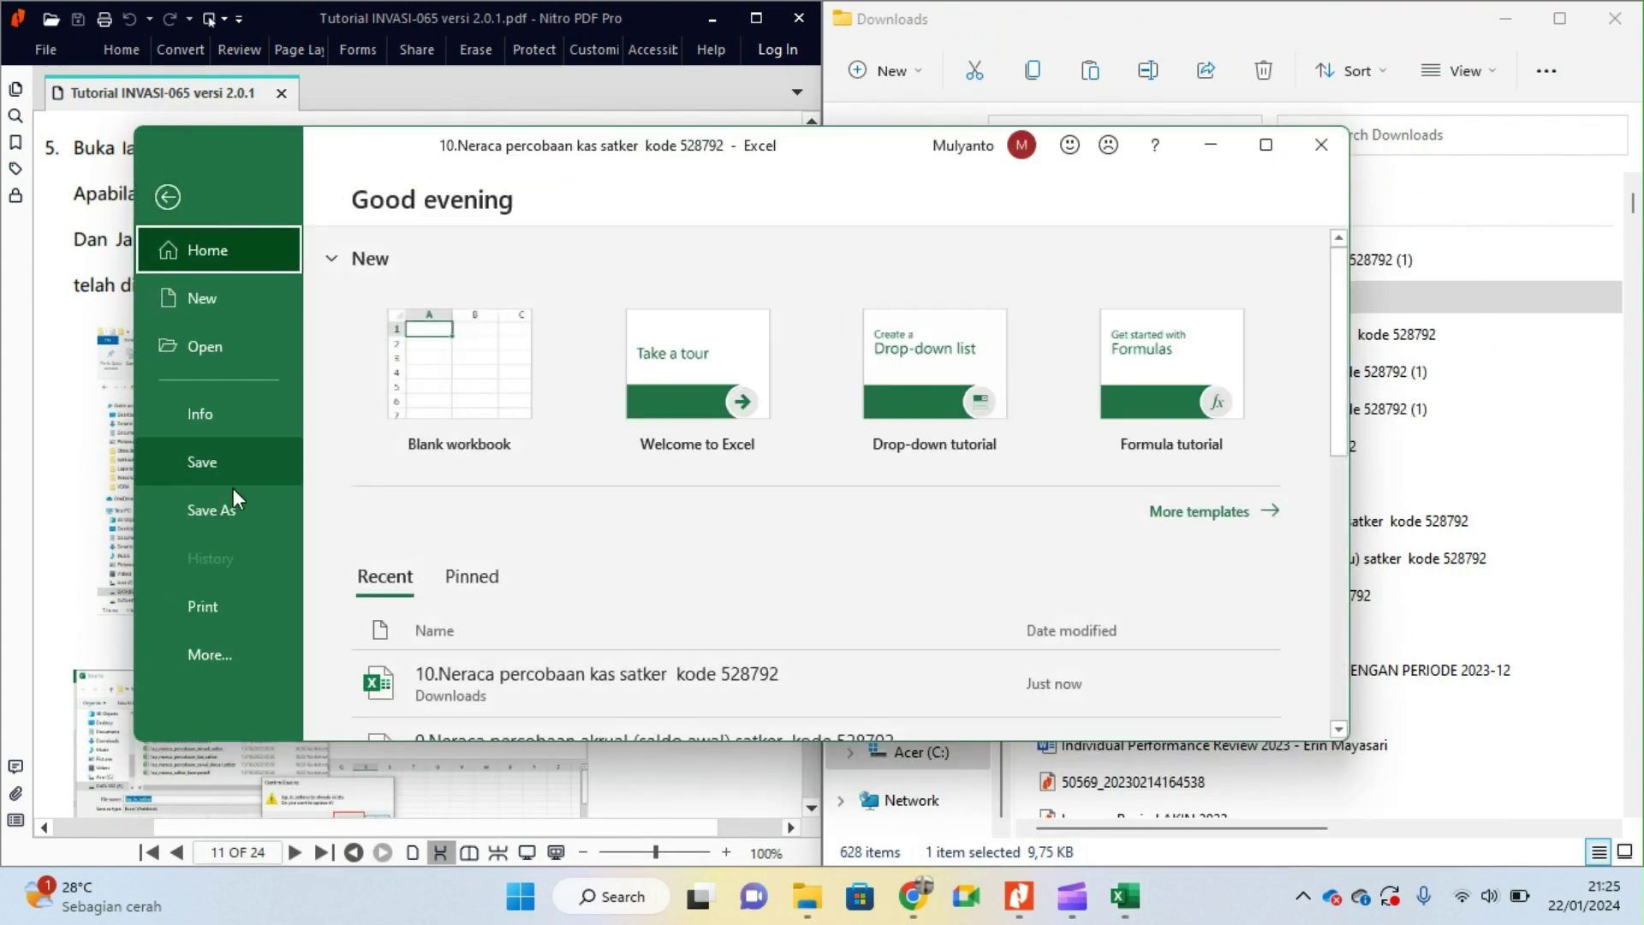
click(232, 501)
click(966, 428)
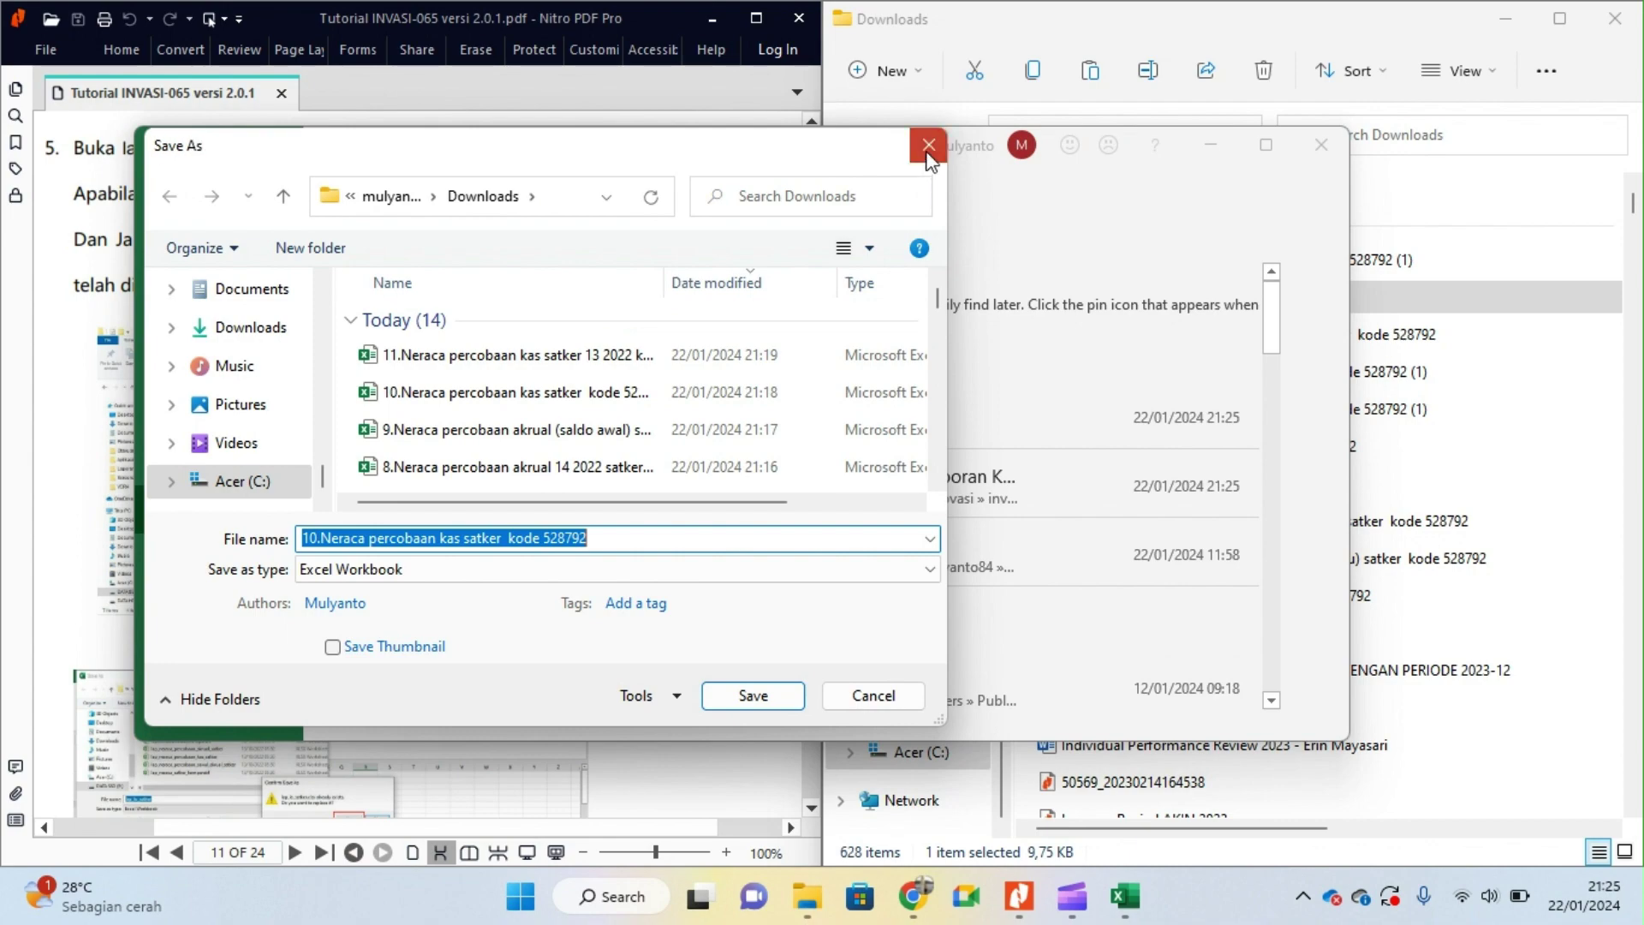
click(928, 145)
click(905, 491)
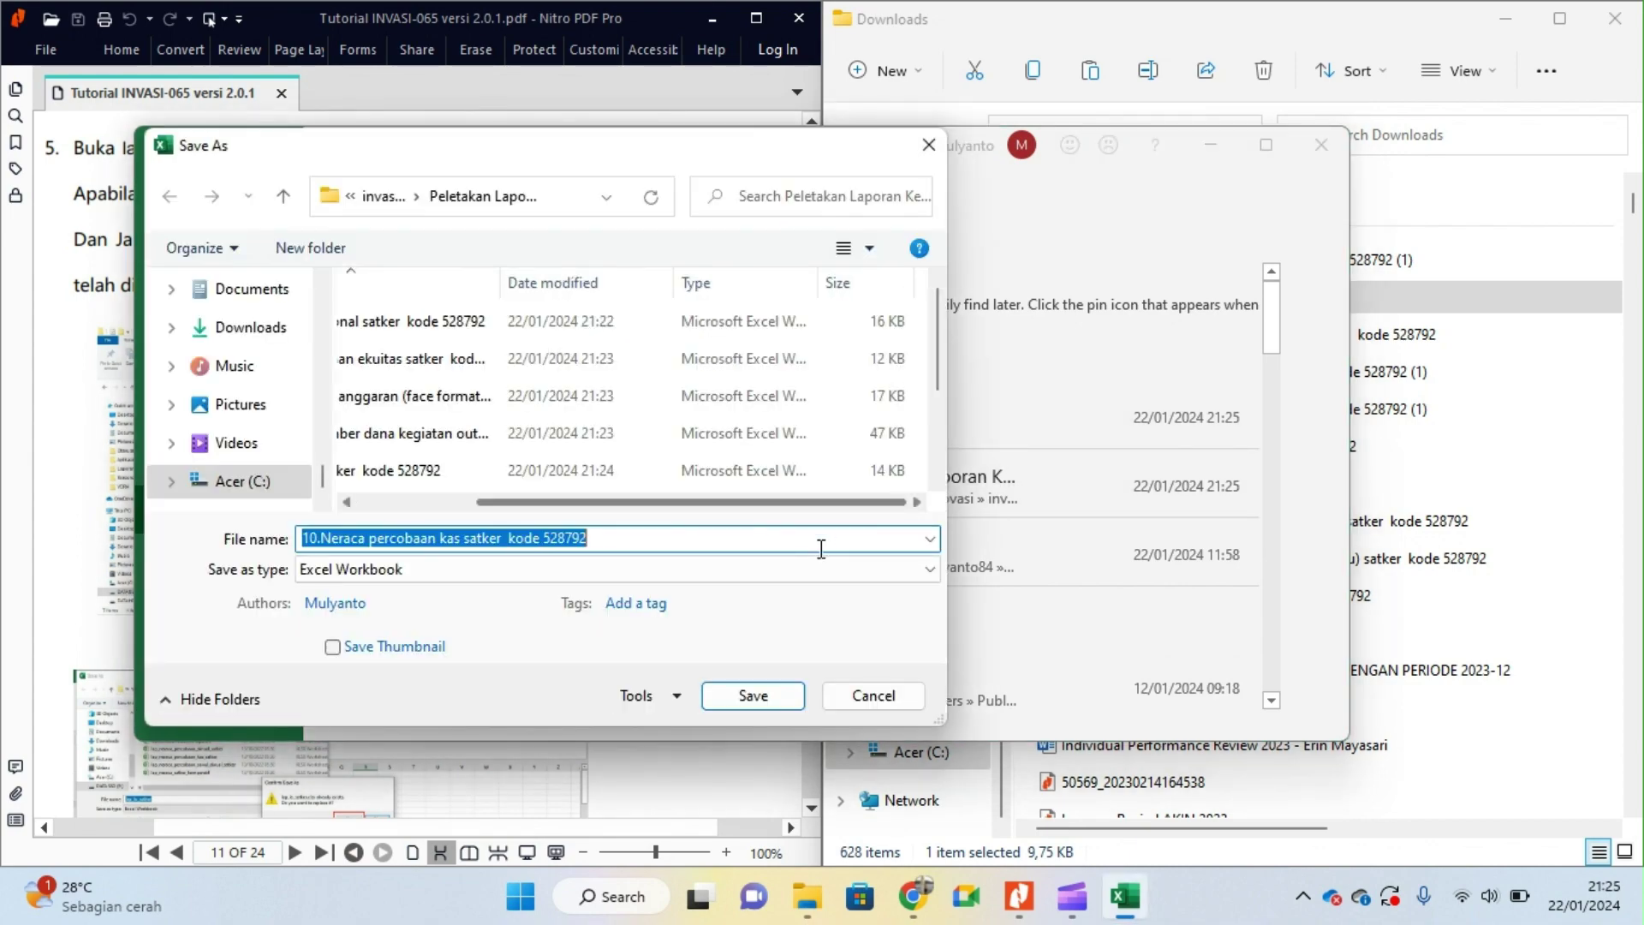
click(753, 695)
click(1321, 145)
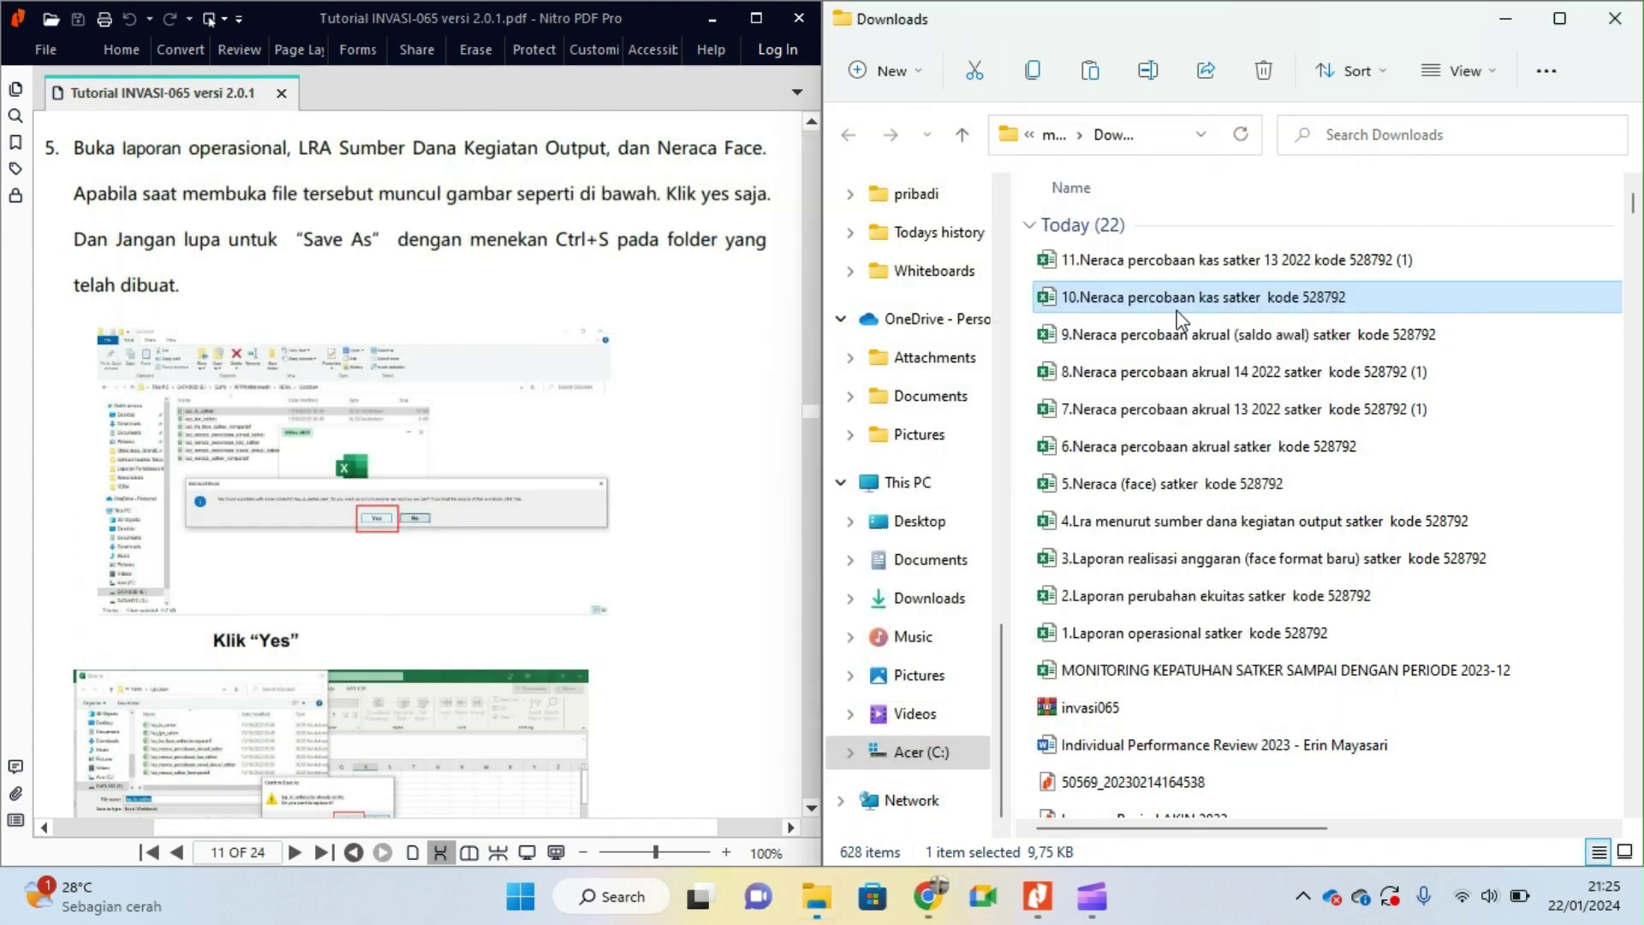
Step: Open 11.Neraca percobaan kas satker 13 2022 from Downloads and save it under the same name in the Peletakan Laporan Keuangan format Excel folder
double_click(1092, 261)
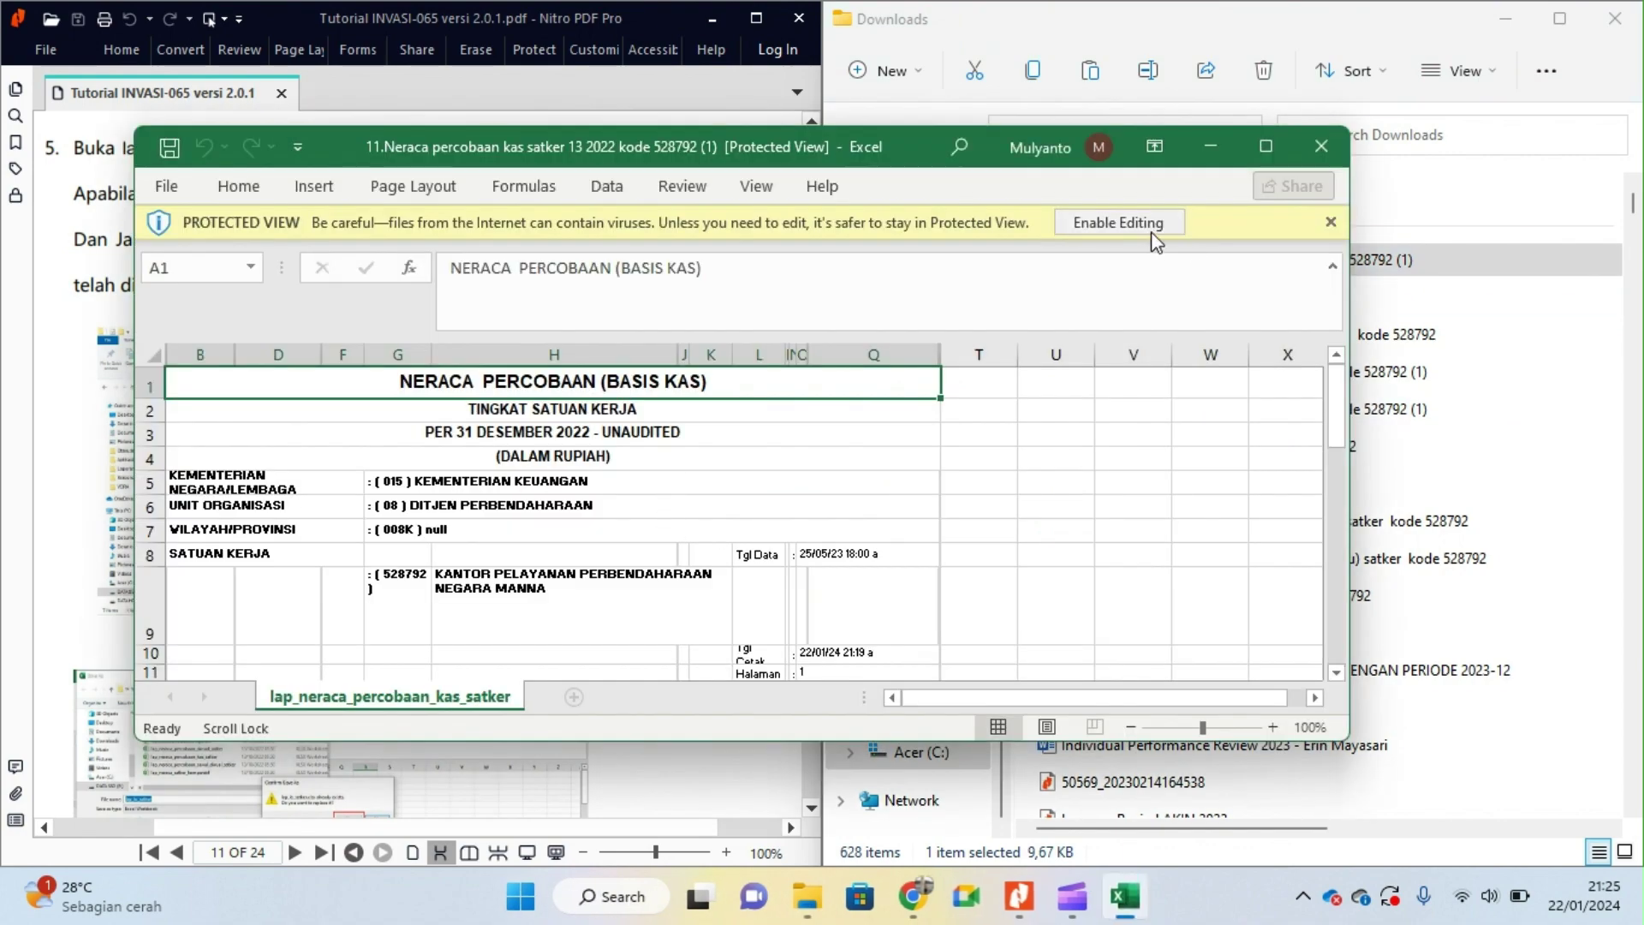
click(1118, 222)
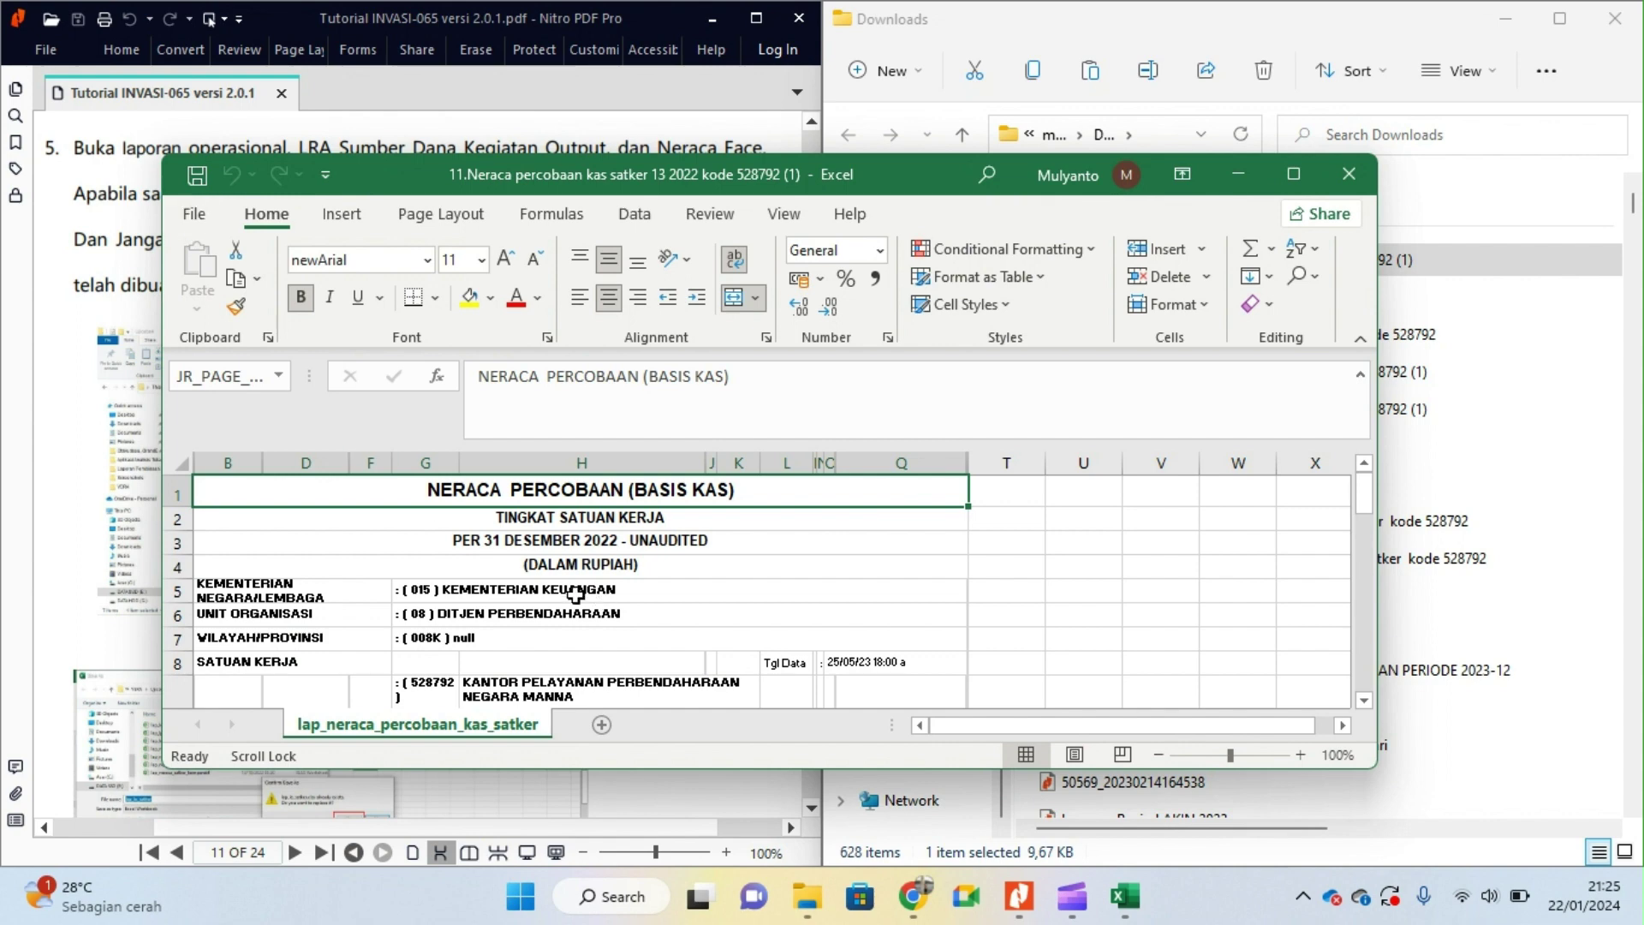
click(194, 214)
click(247, 532)
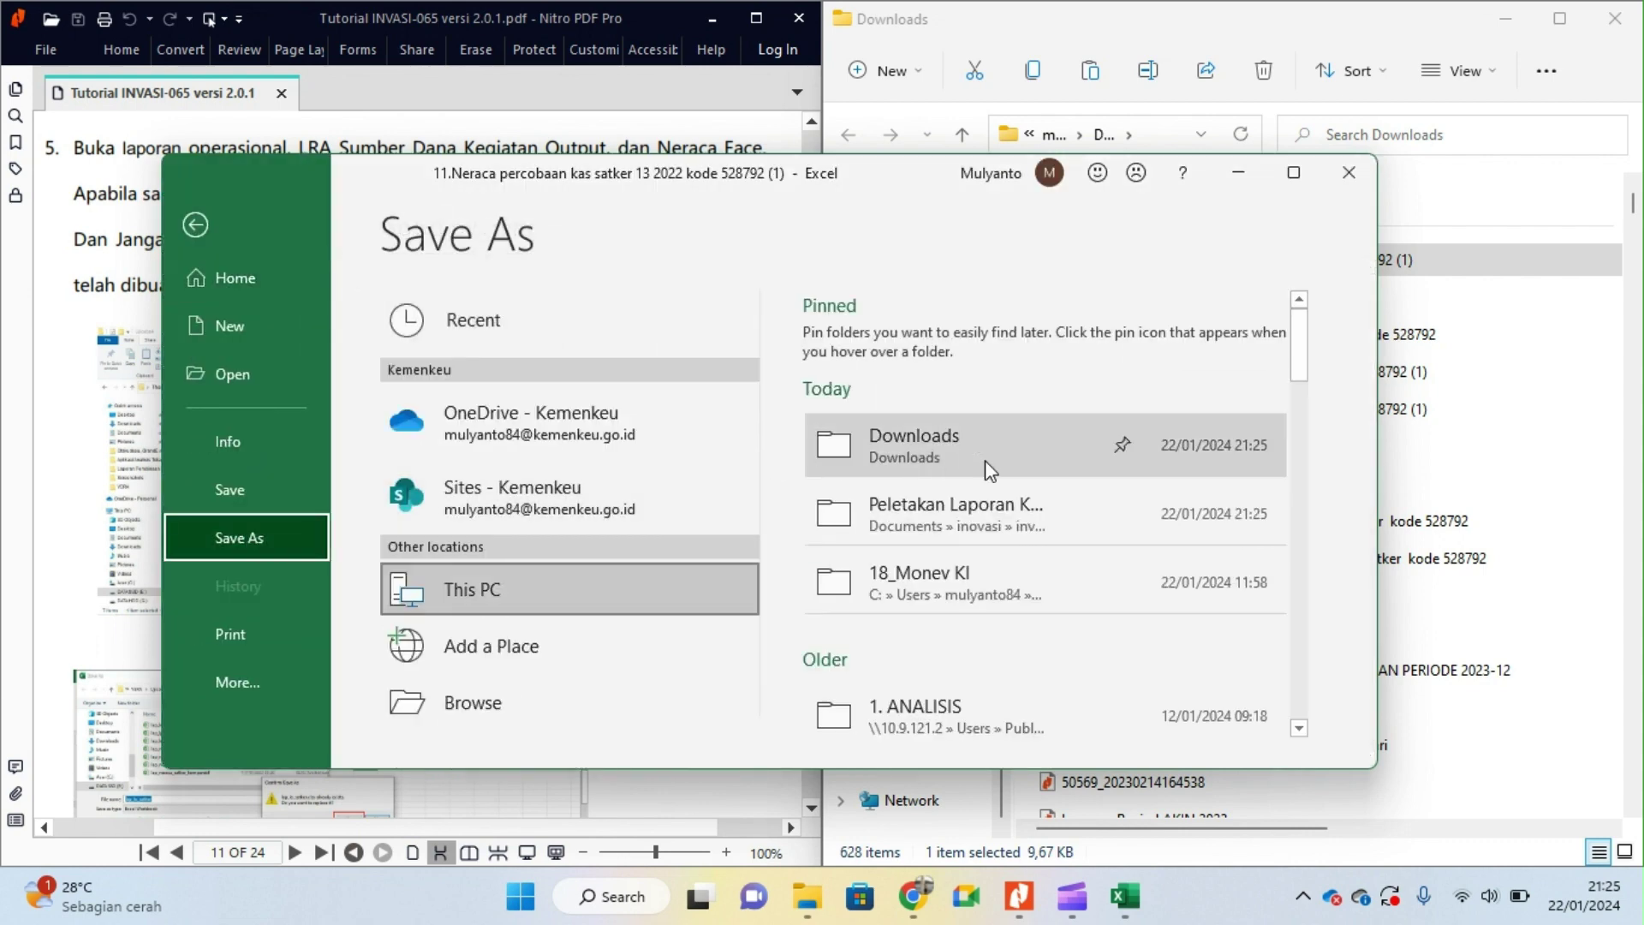
click(993, 514)
click(779, 726)
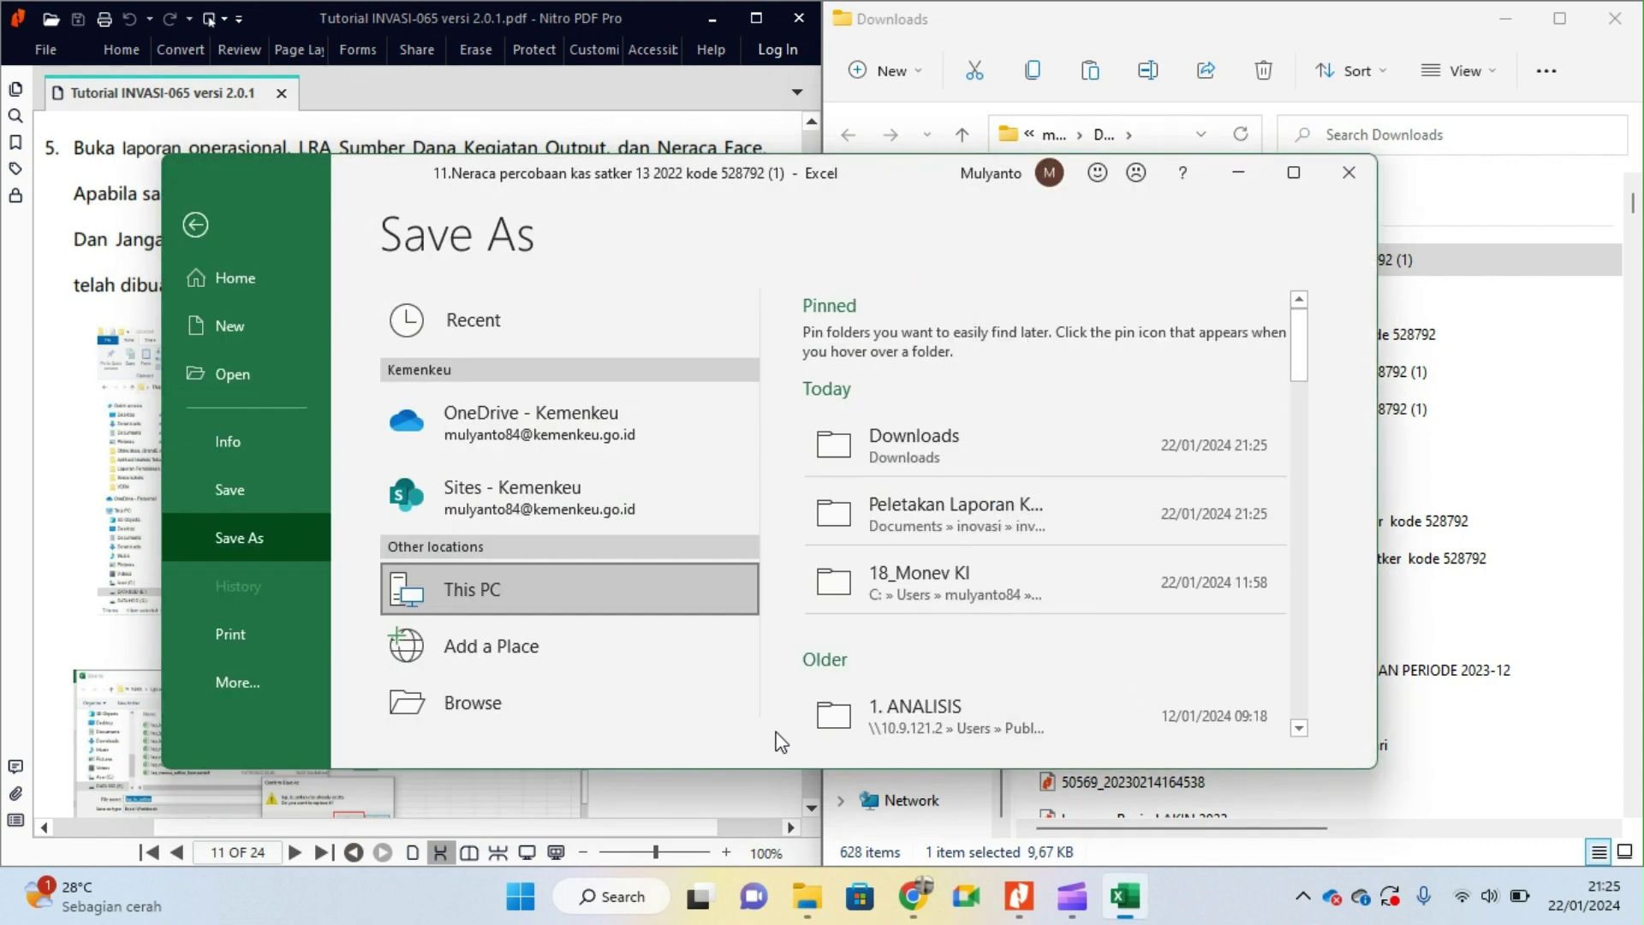
click(1359, 177)
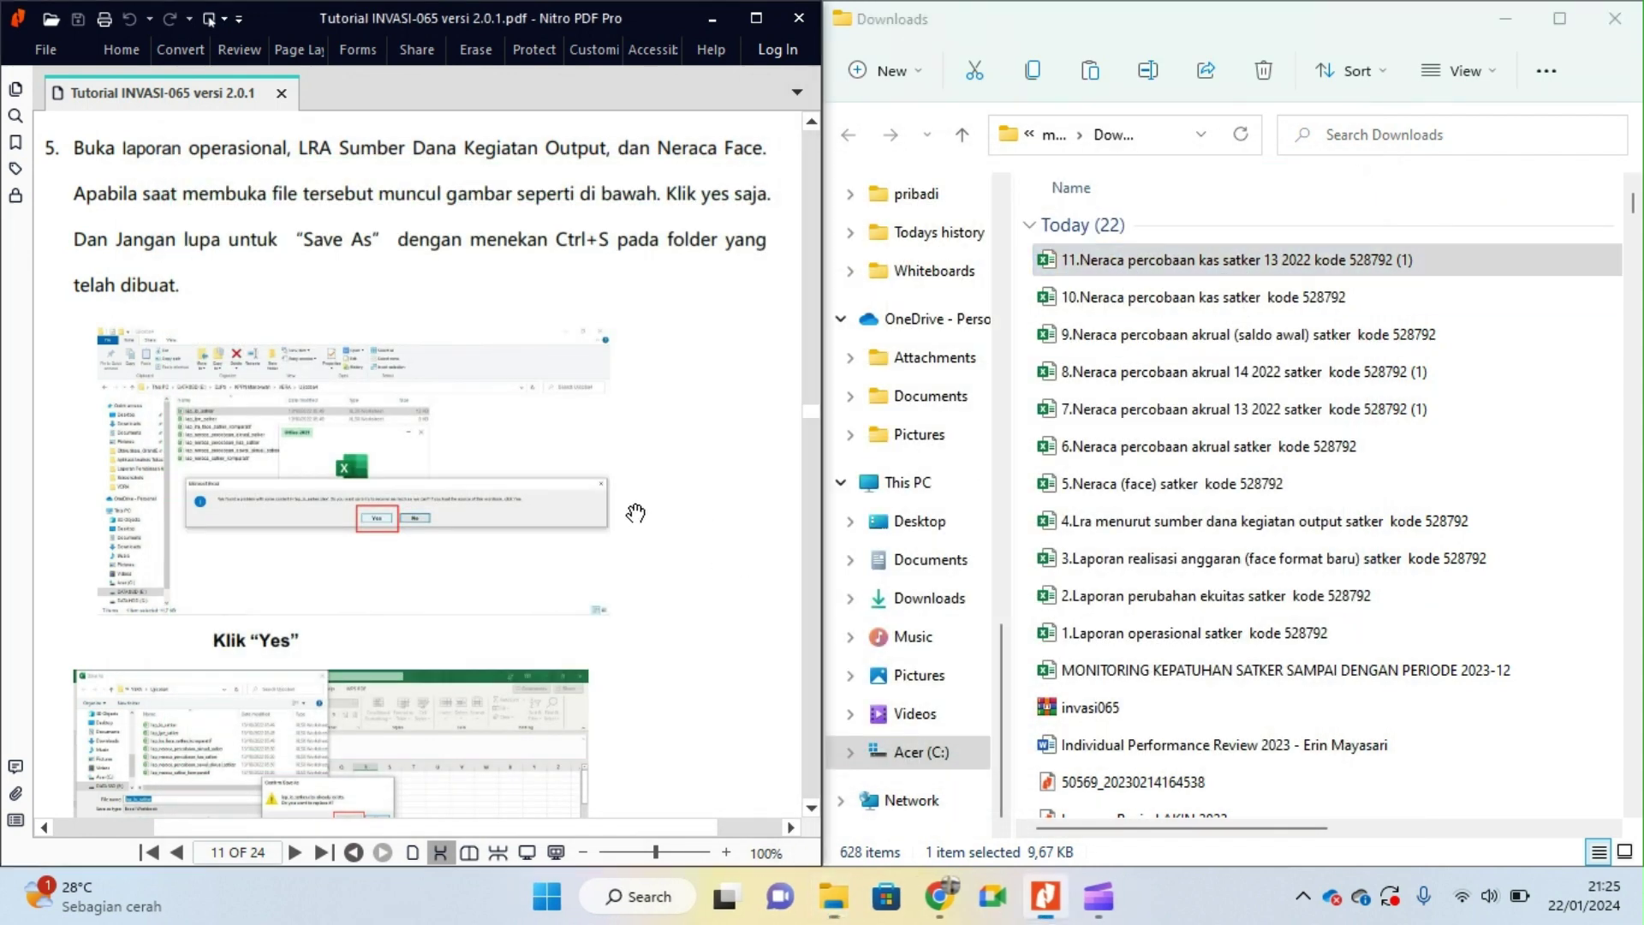
Step: Read instruction 6 of the tutorial PDF on unblocking the INVASI-065 Excel application, and open the Documents folder in the file manager
scroll(633, 516, down, 3)
scroll(633, 517, down, 8)
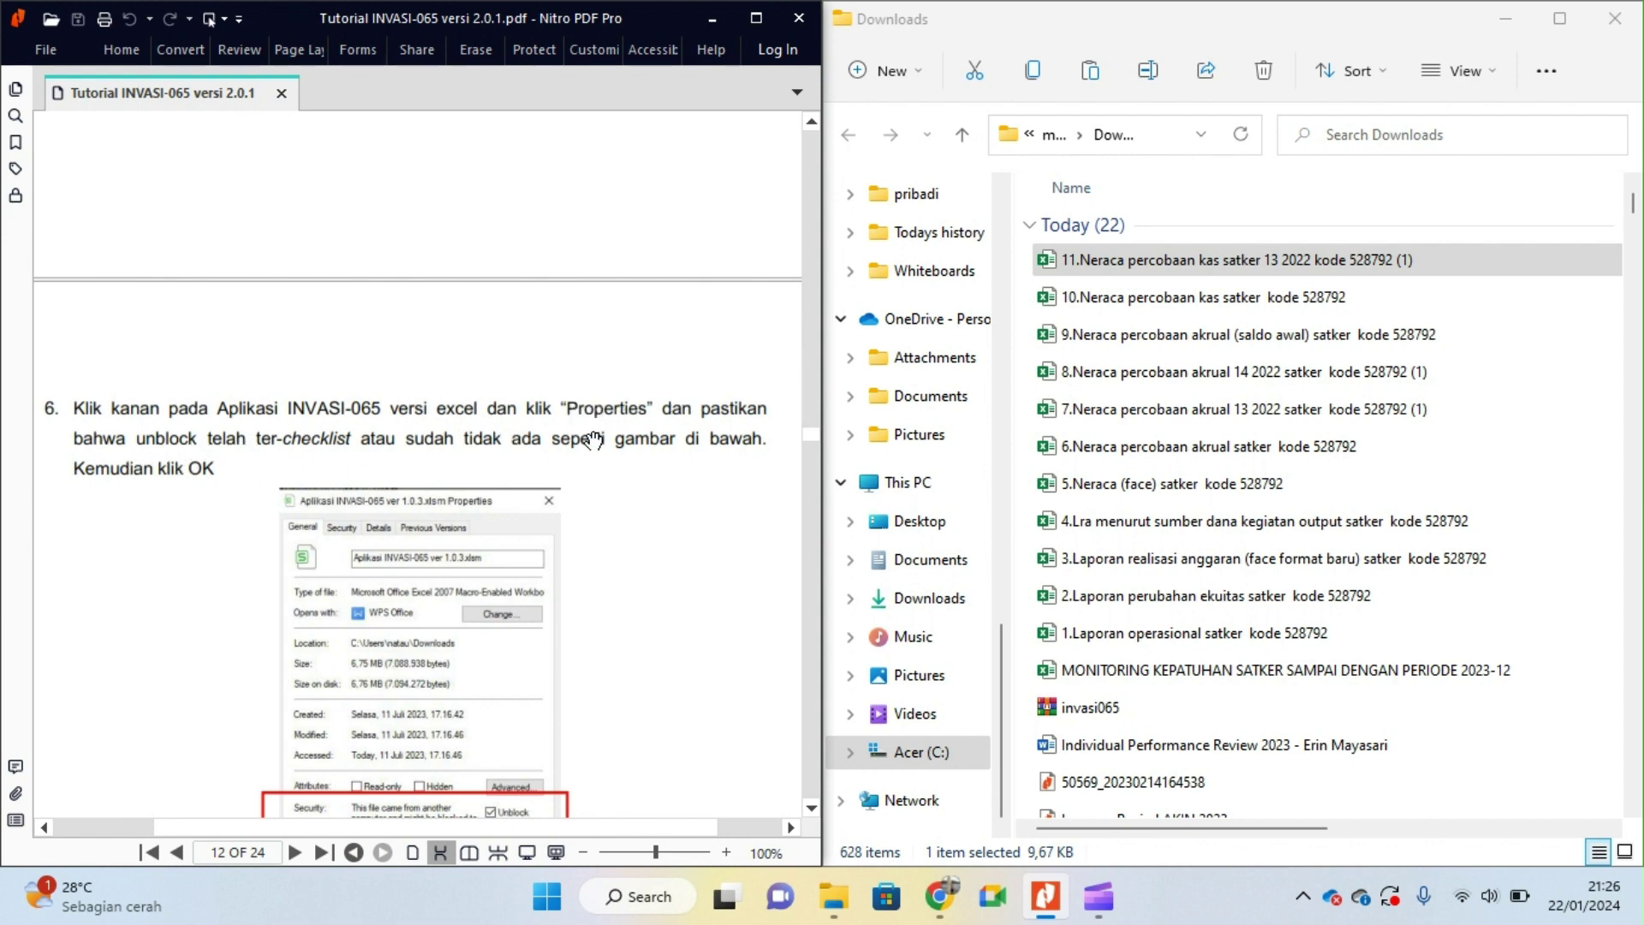
scroll(950, 294, up, 2)
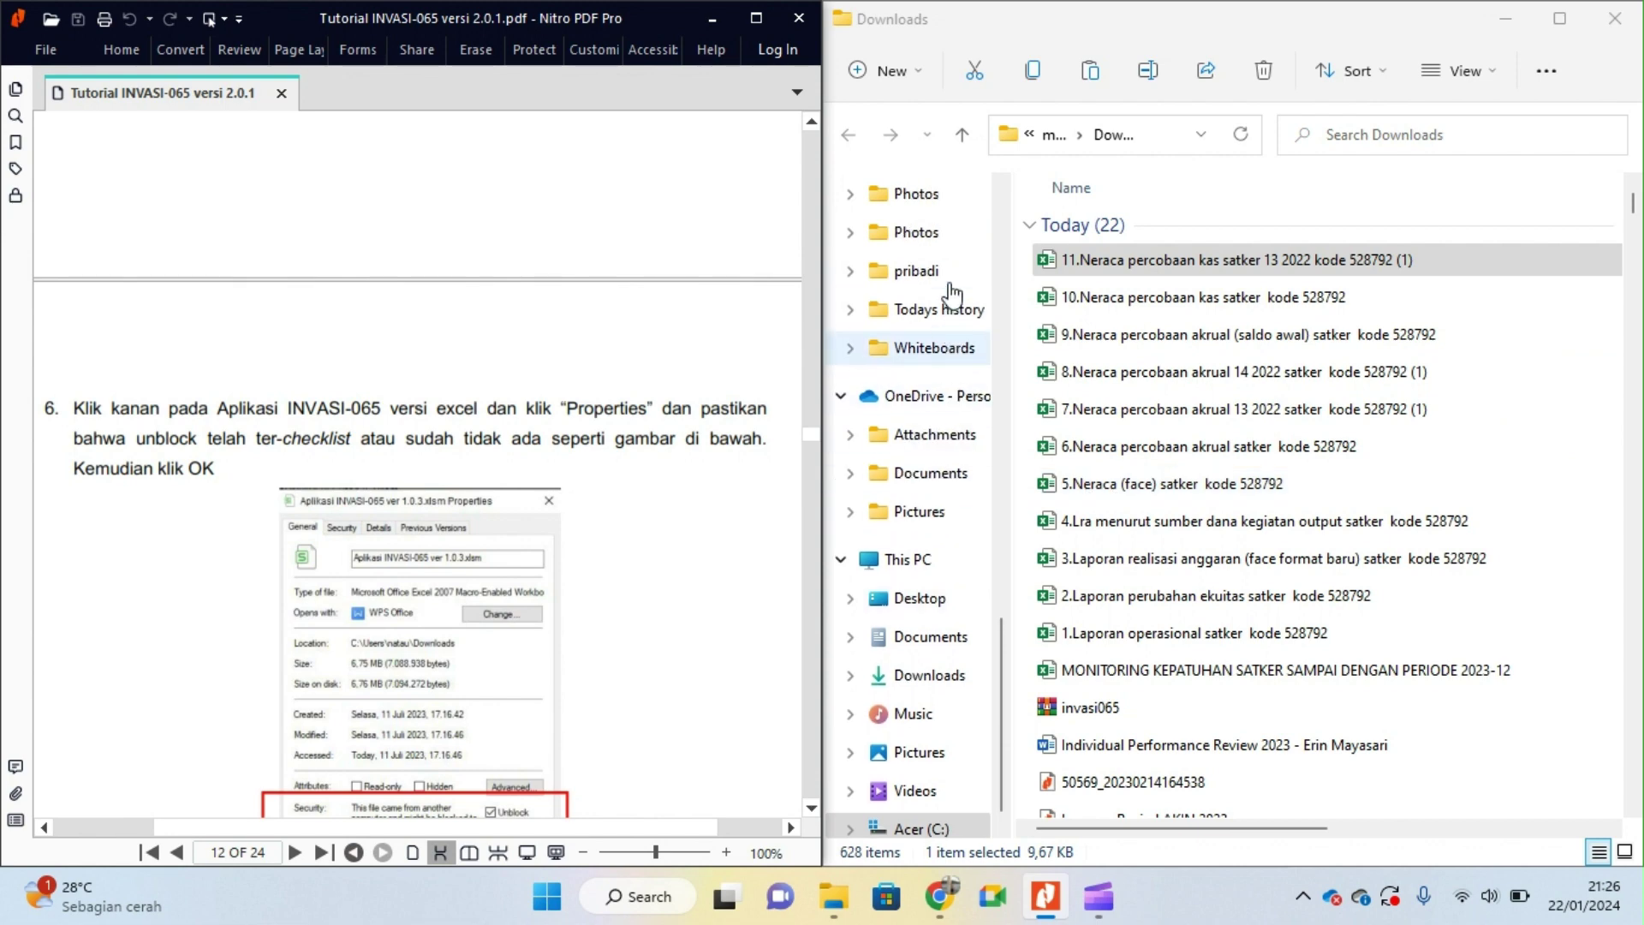
scroll(950, 294, up, 10)
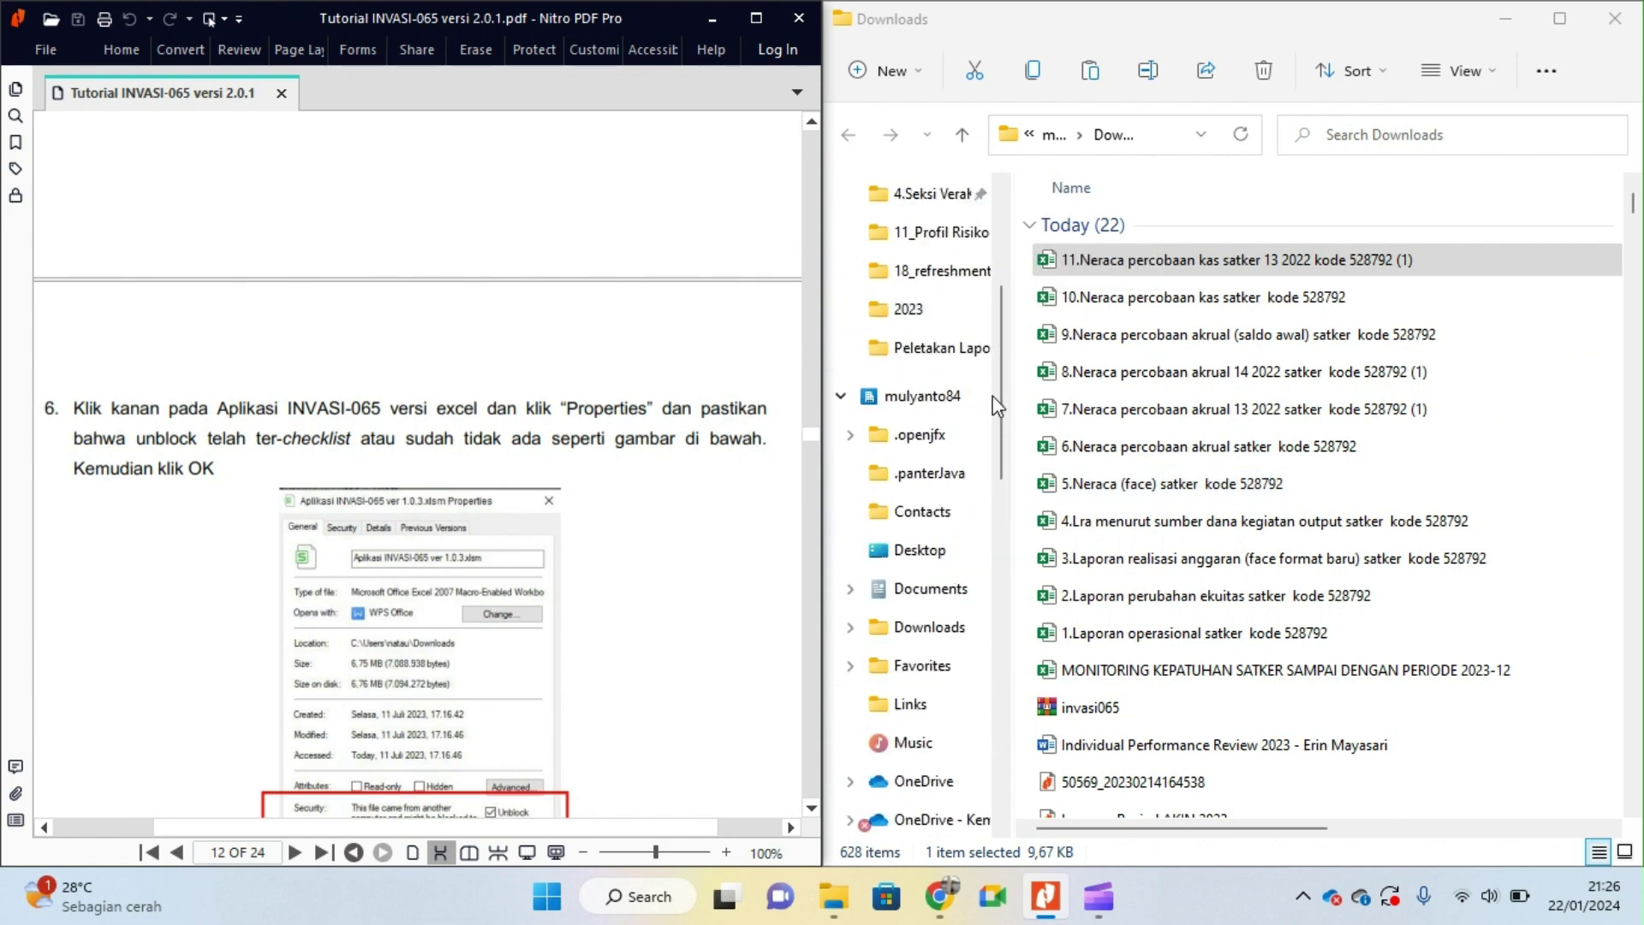
scroll(961, 311, up, 8)
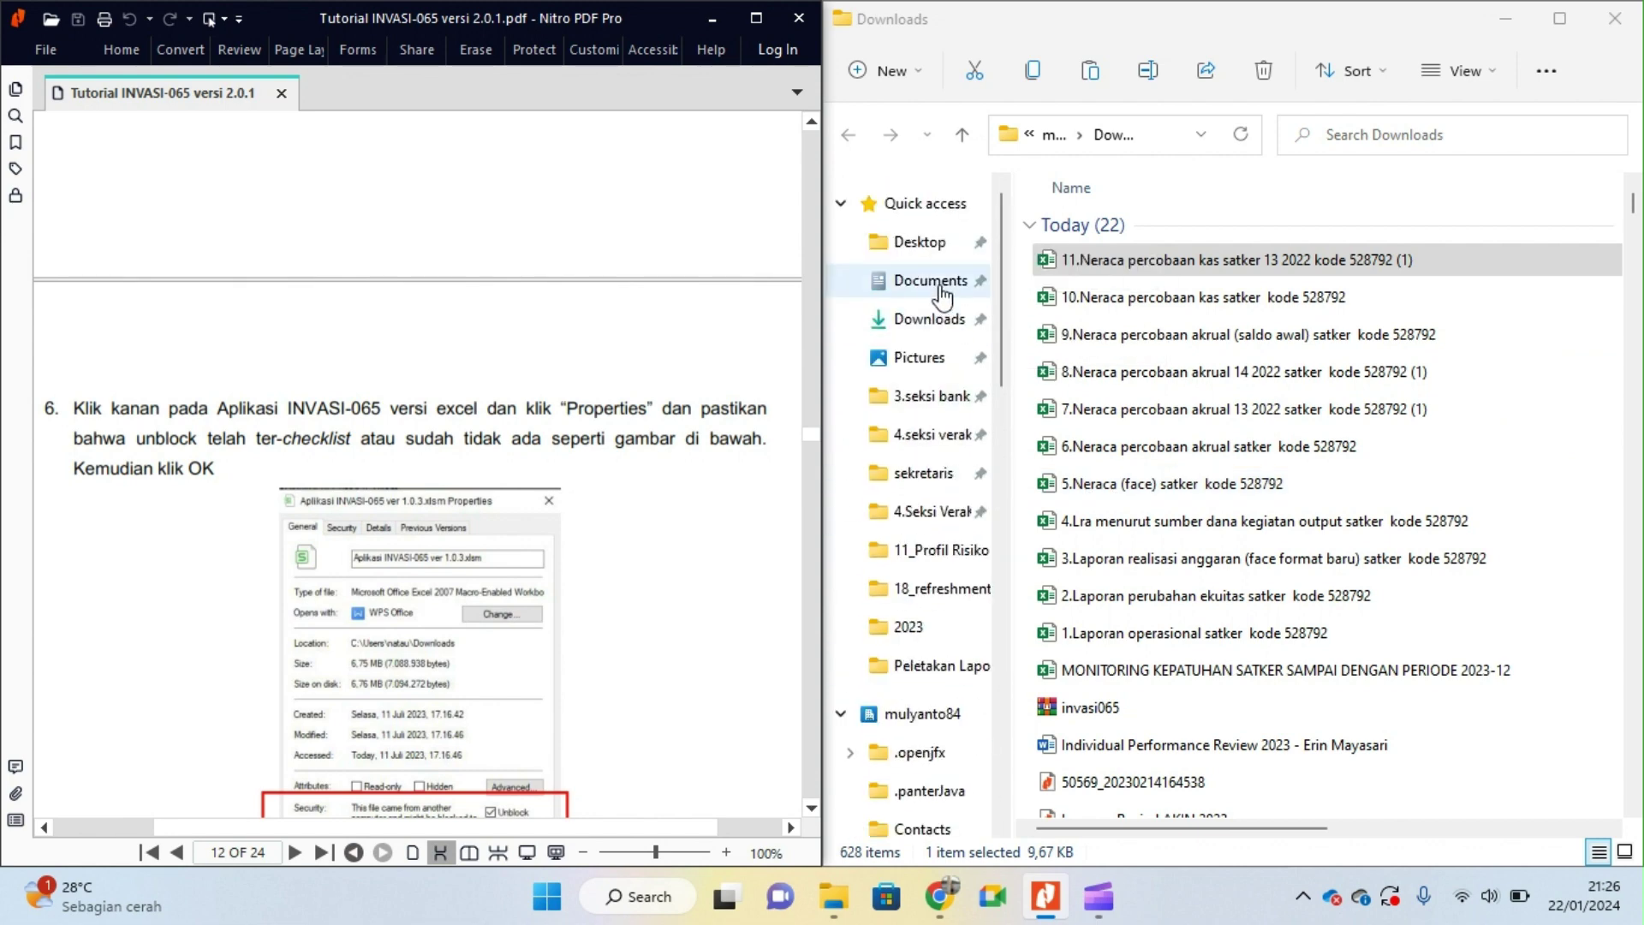
click(942, 296)
click(1127, 192)
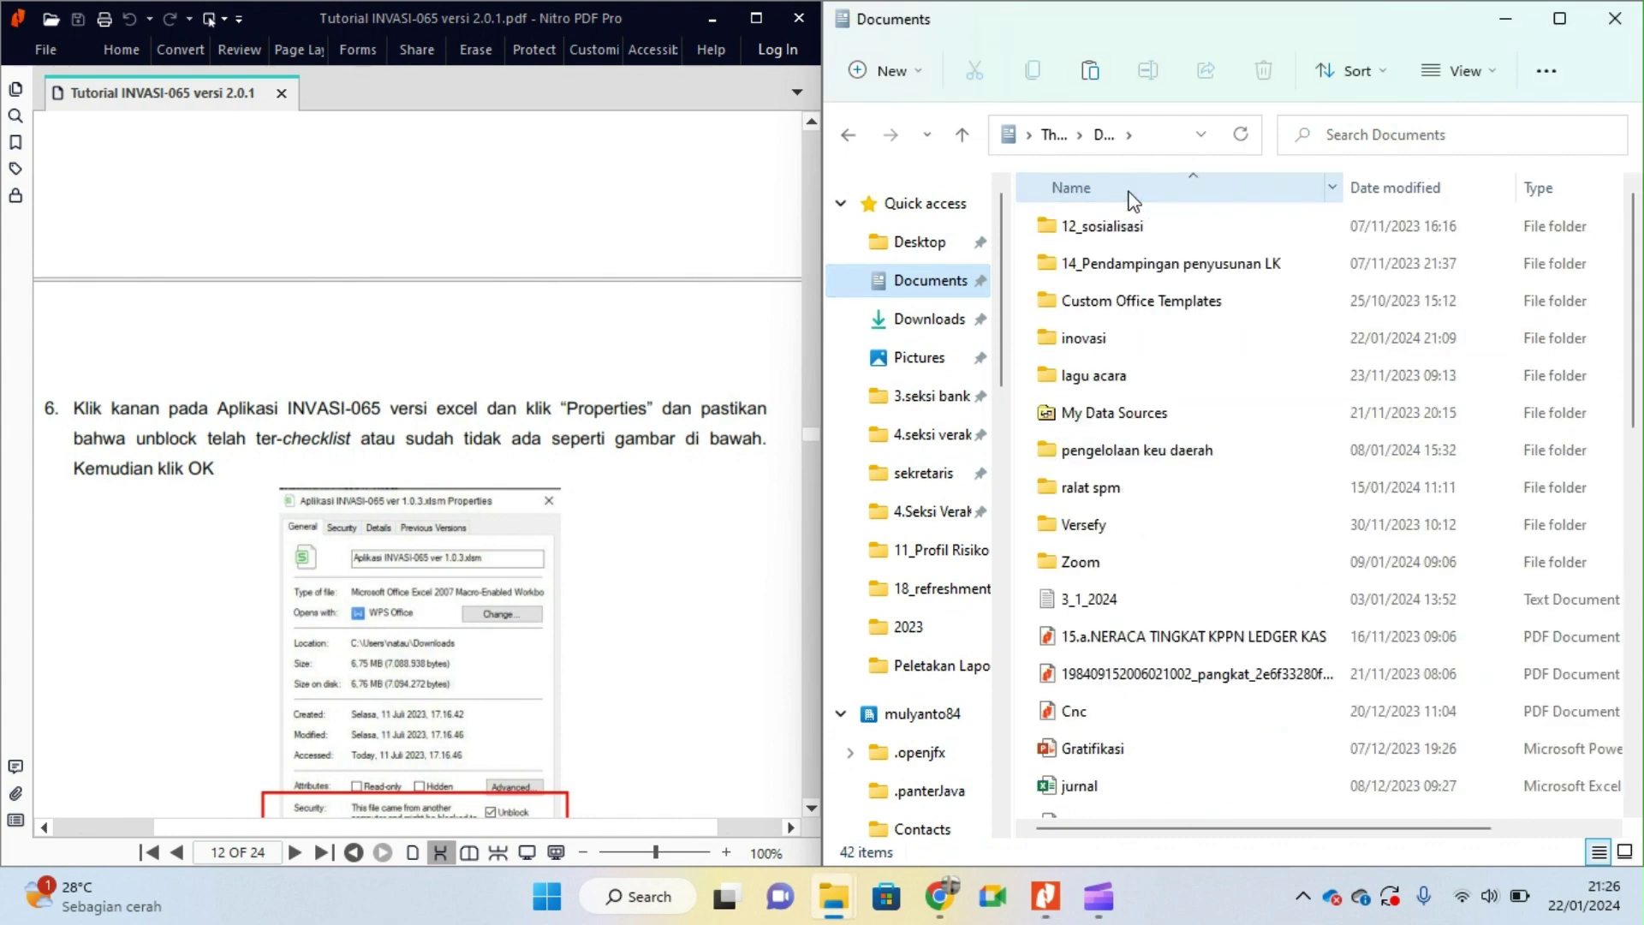
Step: Open the invasi065 folder inside the inovasi folder in Documents
click(1085, 353)
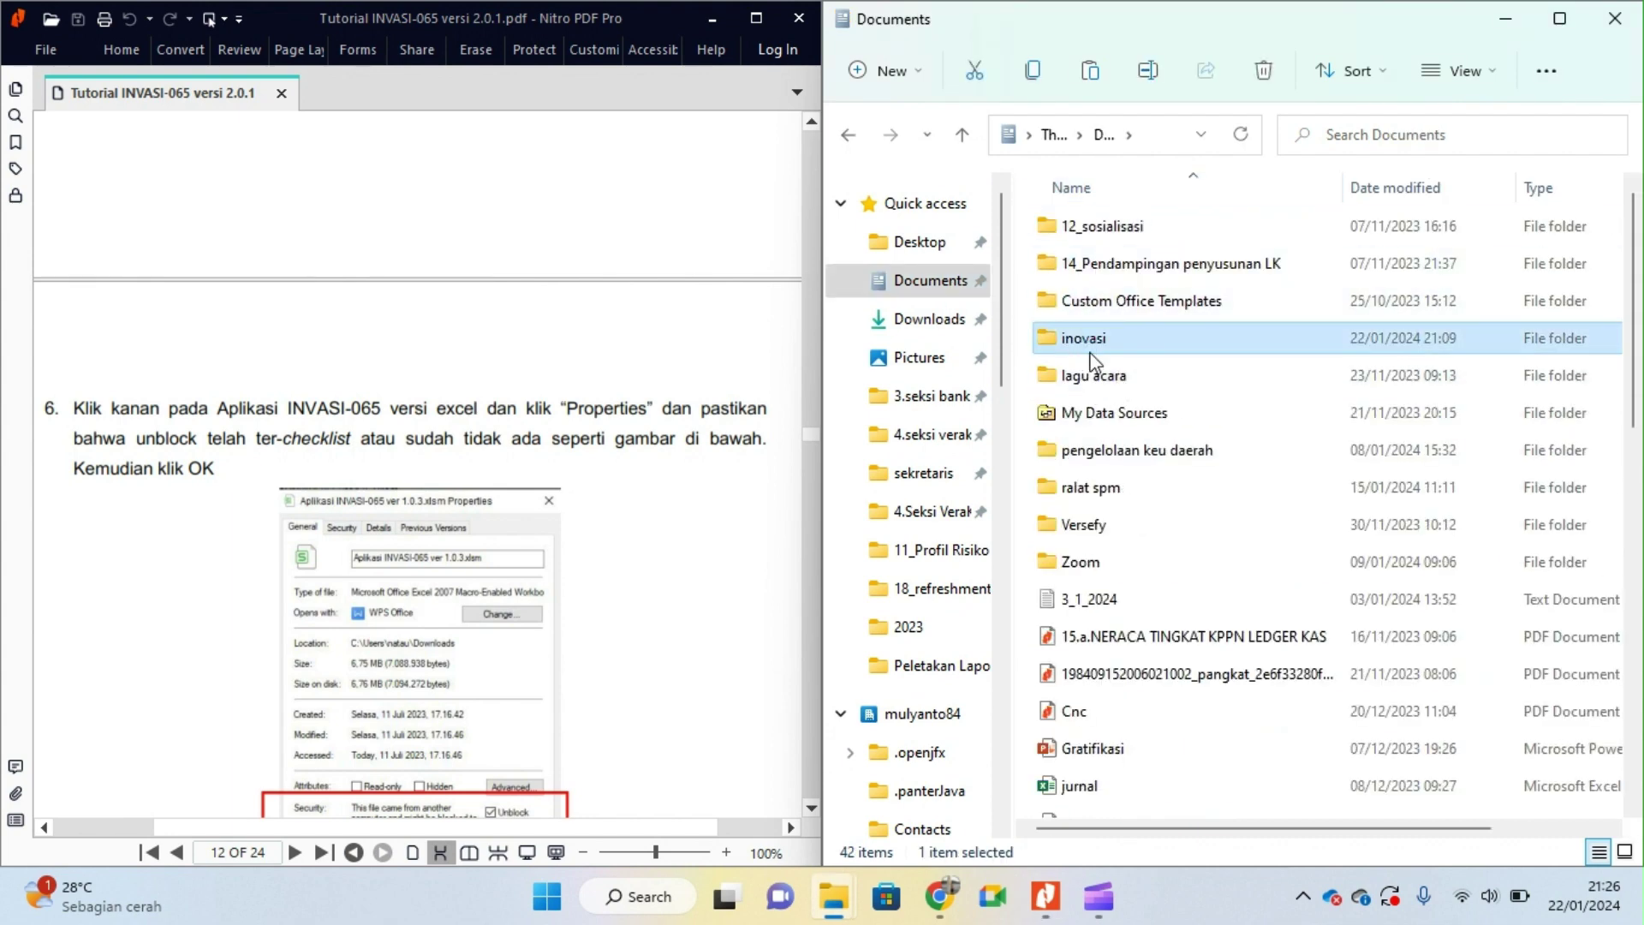
double_click(1093, 356)
double_click(1078, 236)
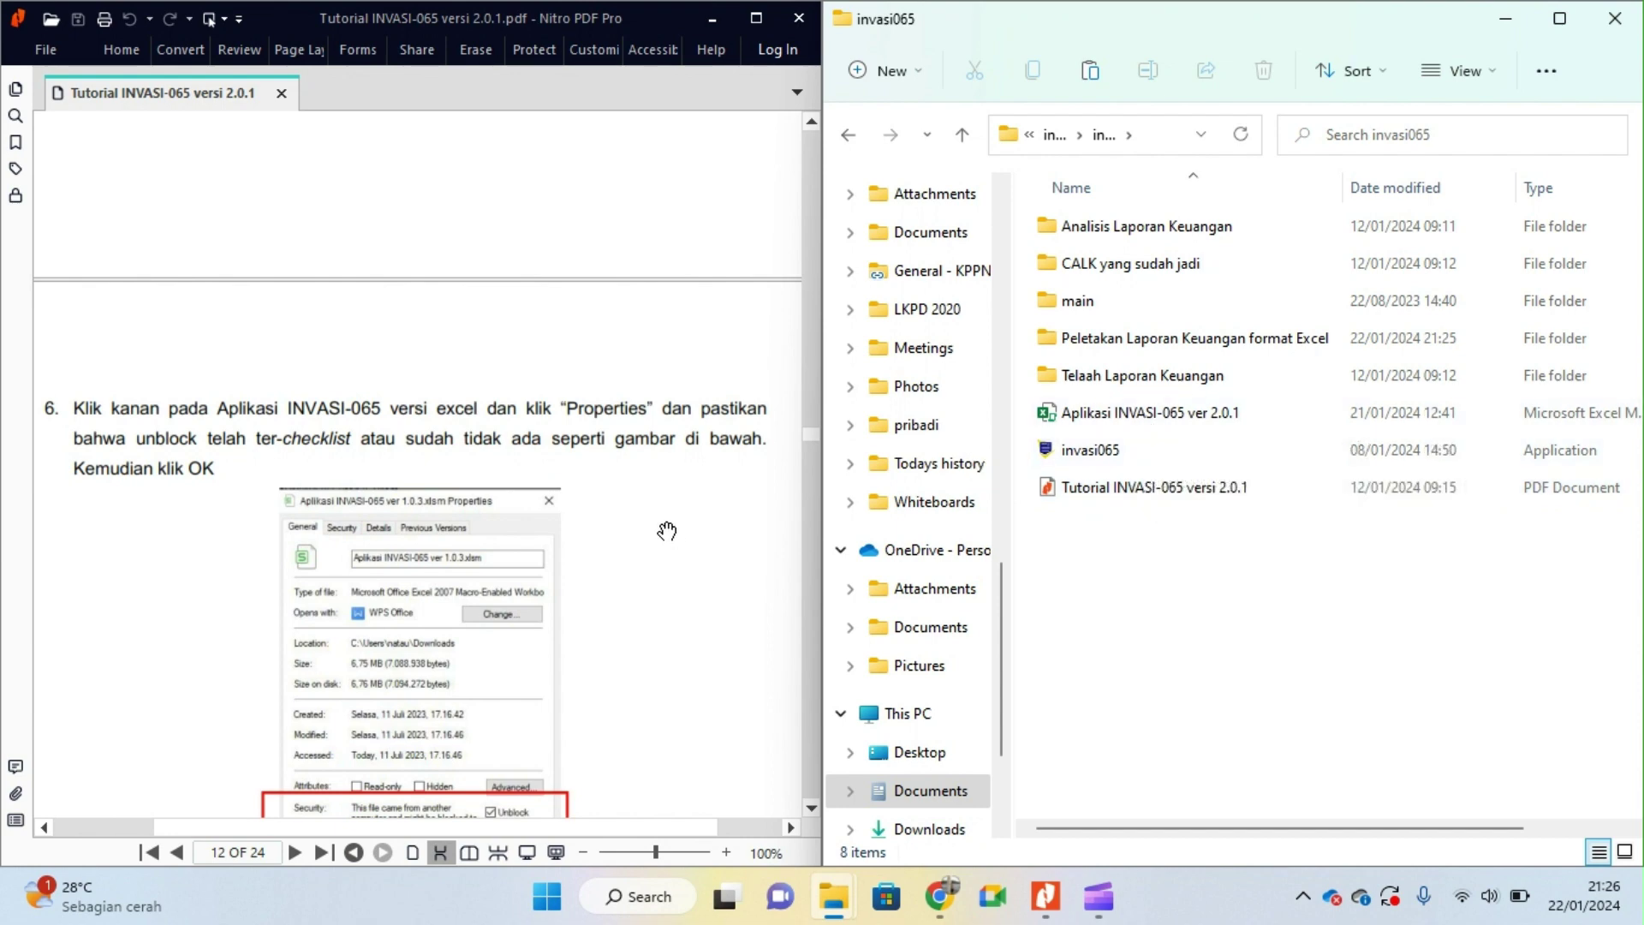
Step: Check the saved reports in the Peletakan Laporan Keuangan format Excel folder, and return to the invasi065 folder
scroll(667, 530, down, 3)
click(1154, 414)
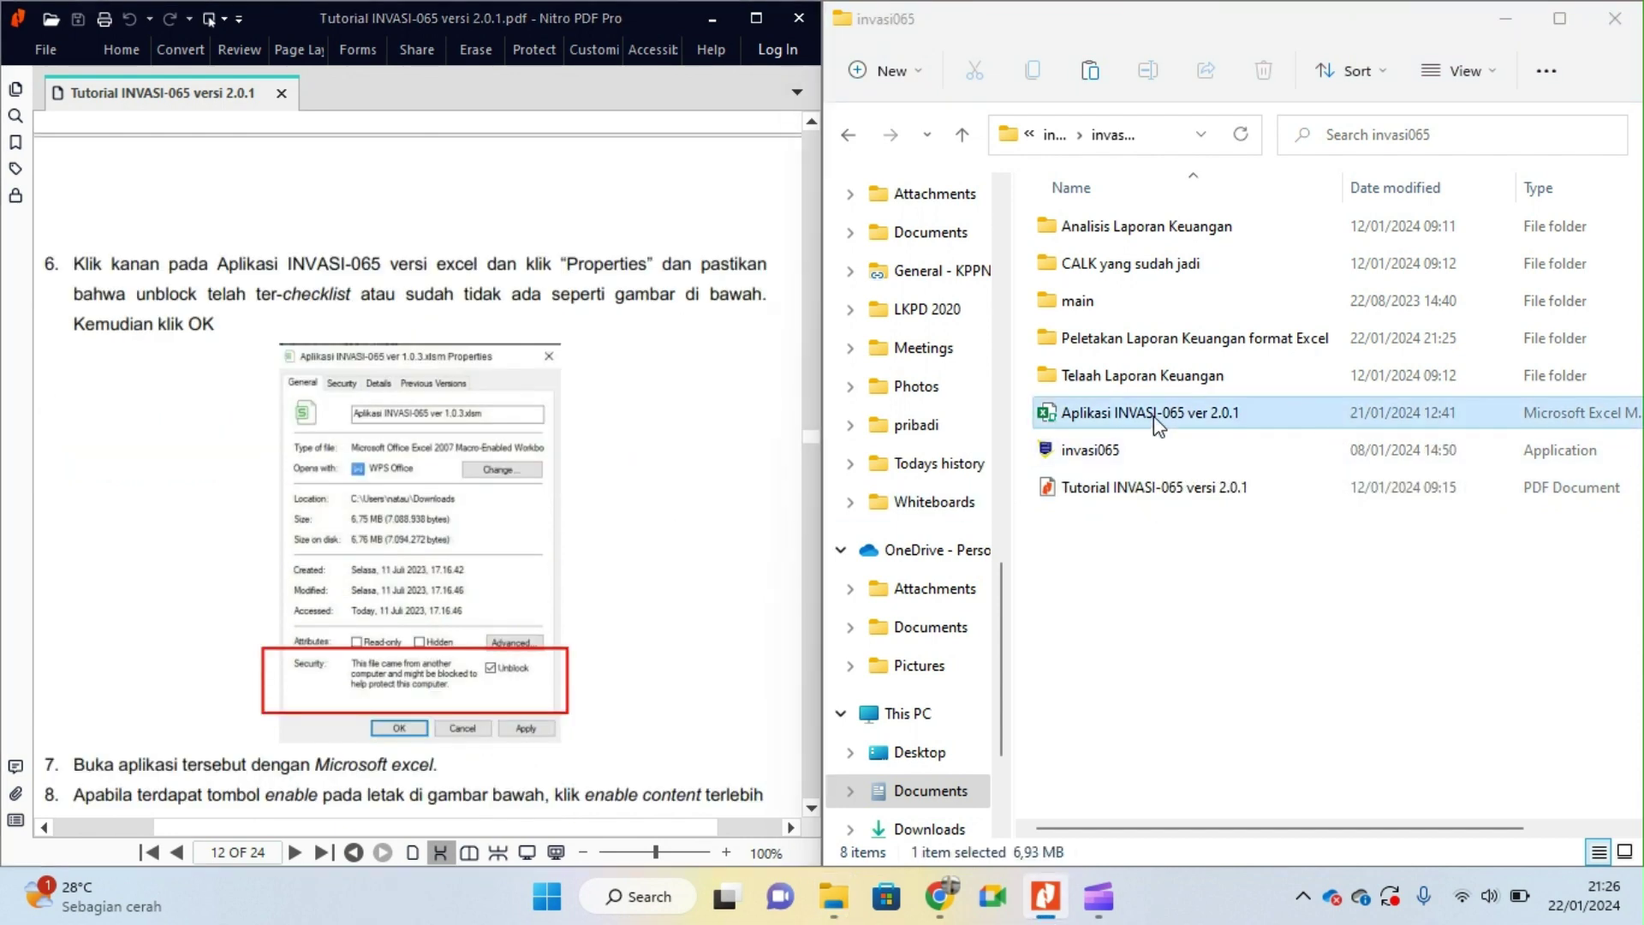
right_click(1153, 416)
click(1139, 341)
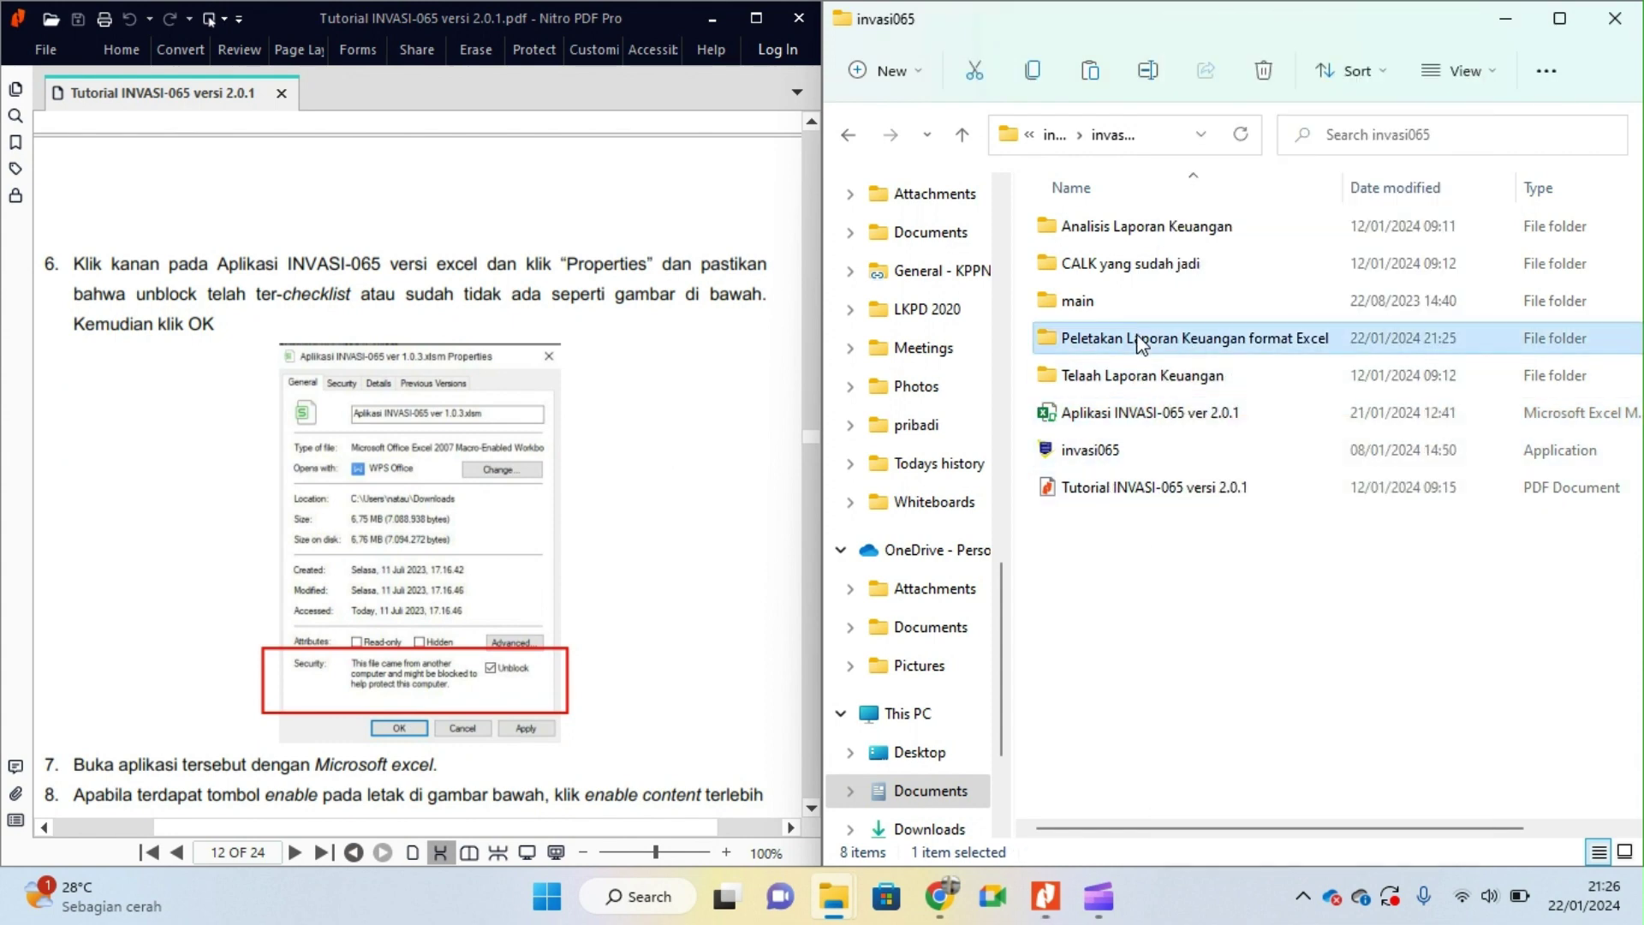
double_click(1139, 341)
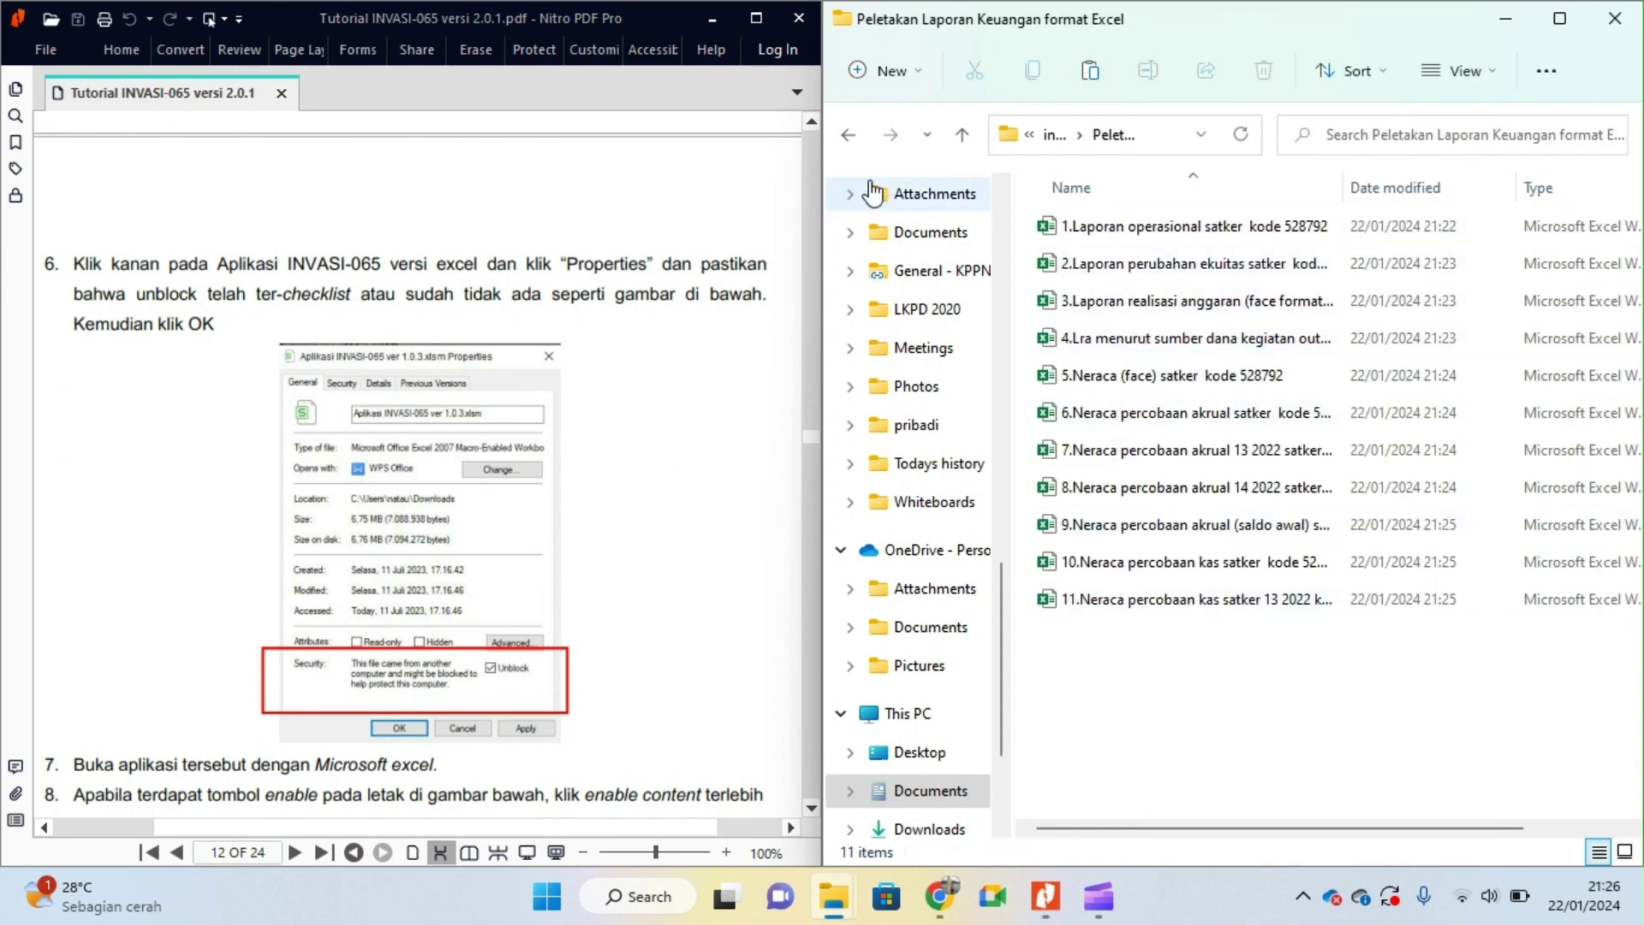
key(alt+Left)
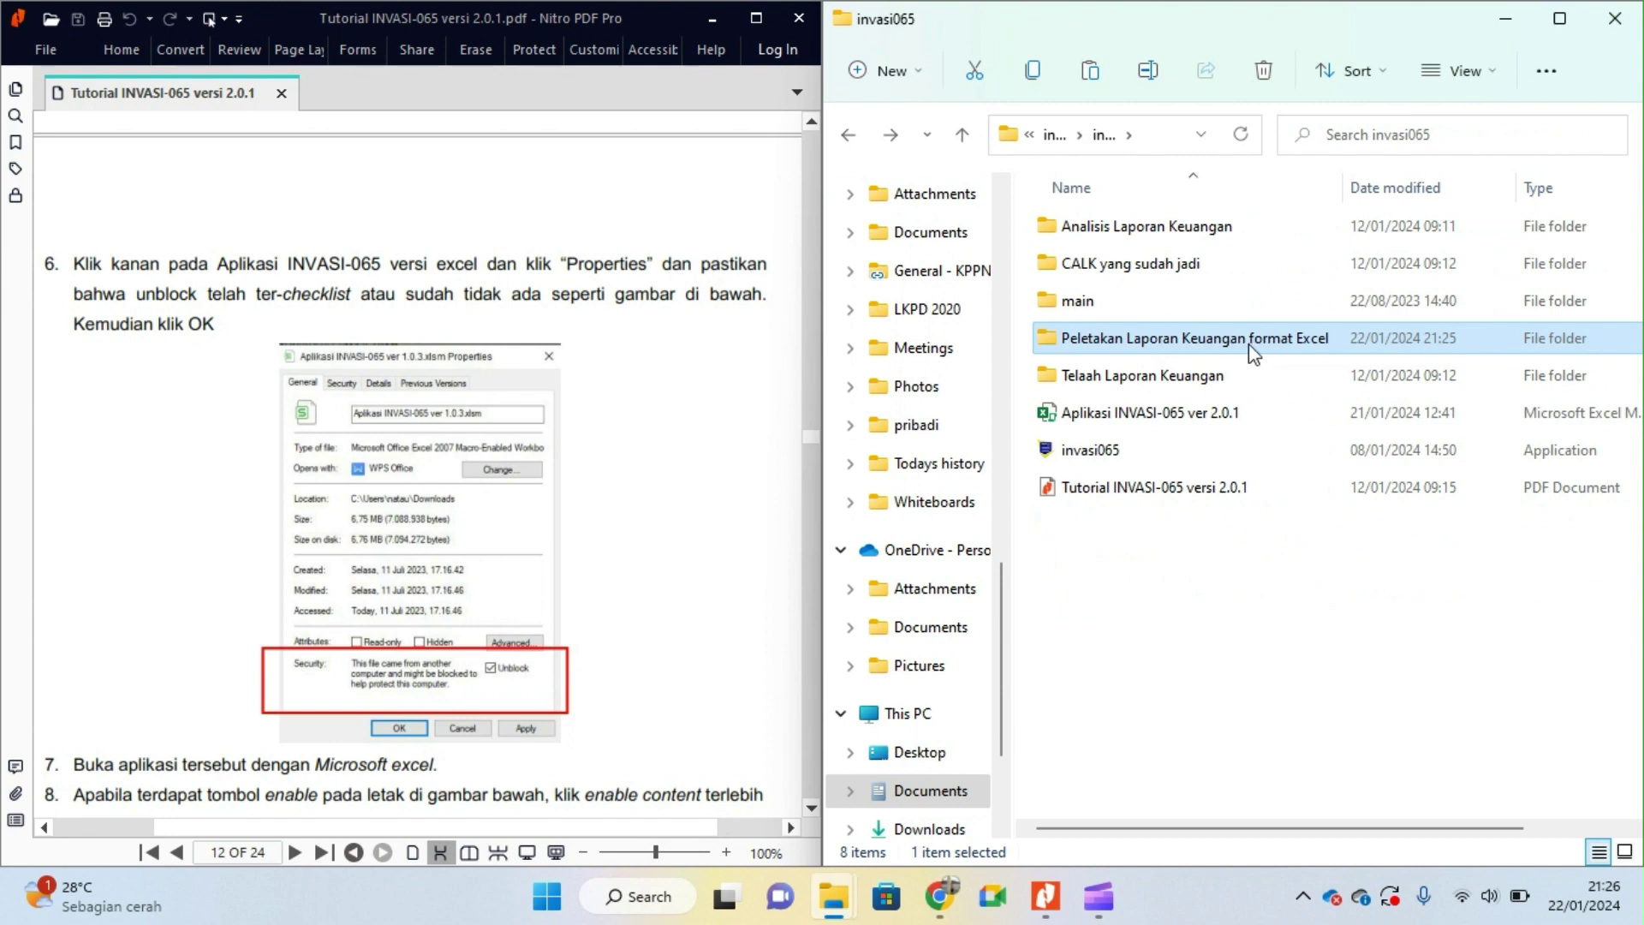
Step: Open the properties of Aplikasi INVASI-065 ver 2.0.1, toggle the Unblock security option, and confirm the dialog
right_click(1092, 425)
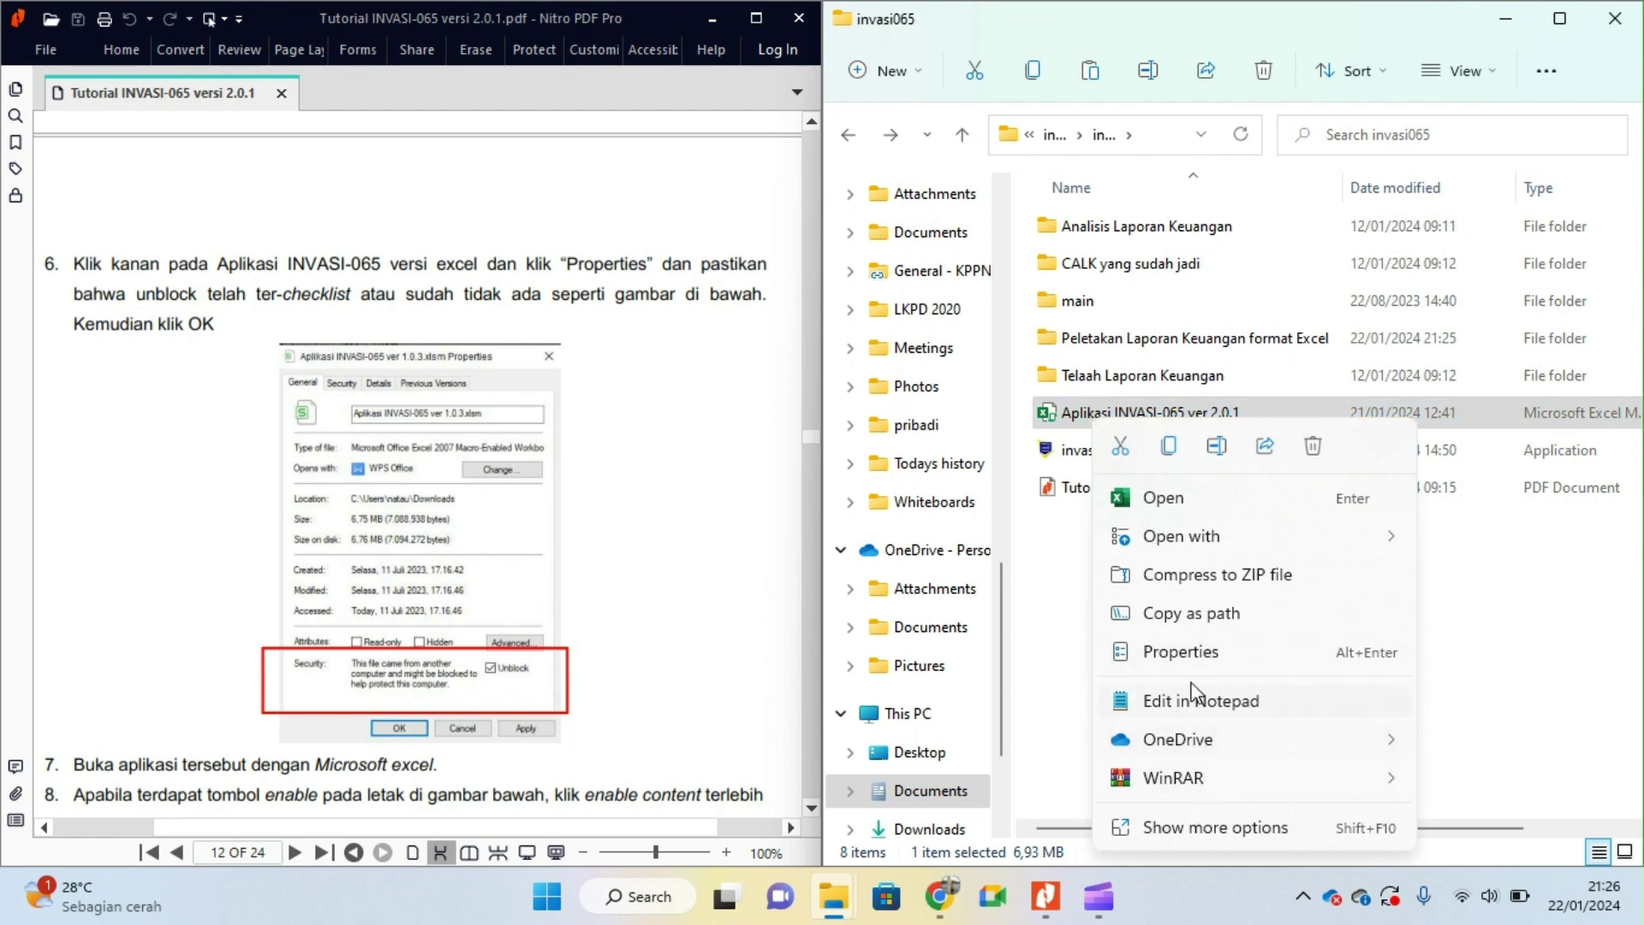
click(1180, 654)
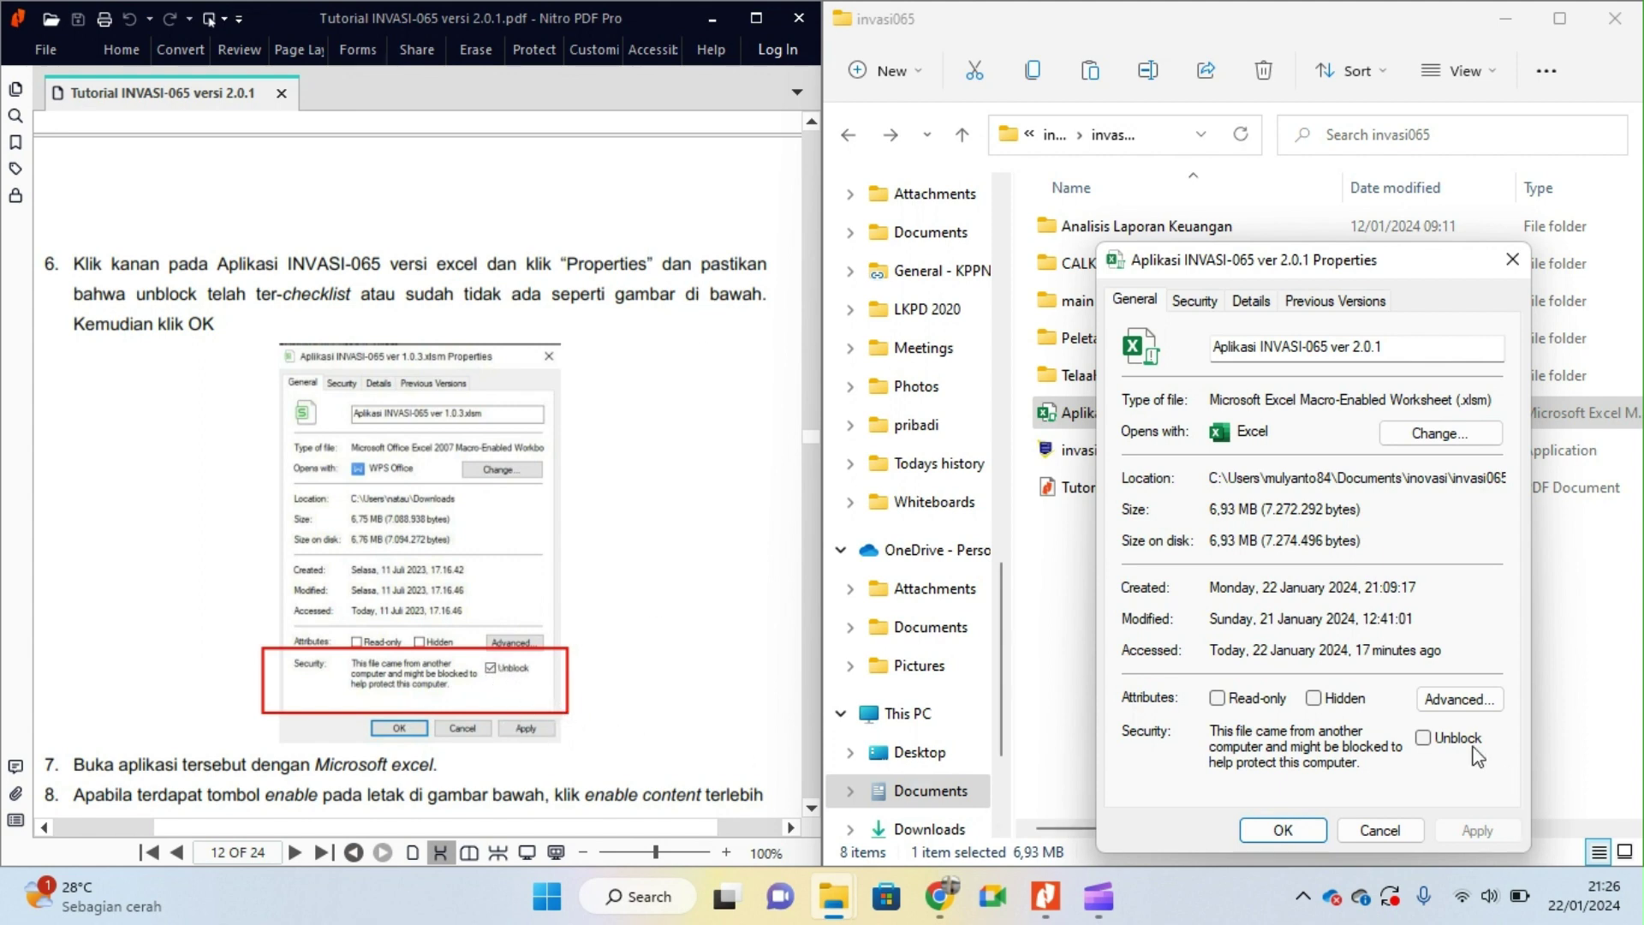
click(1422, 738)
click(1281, 829)
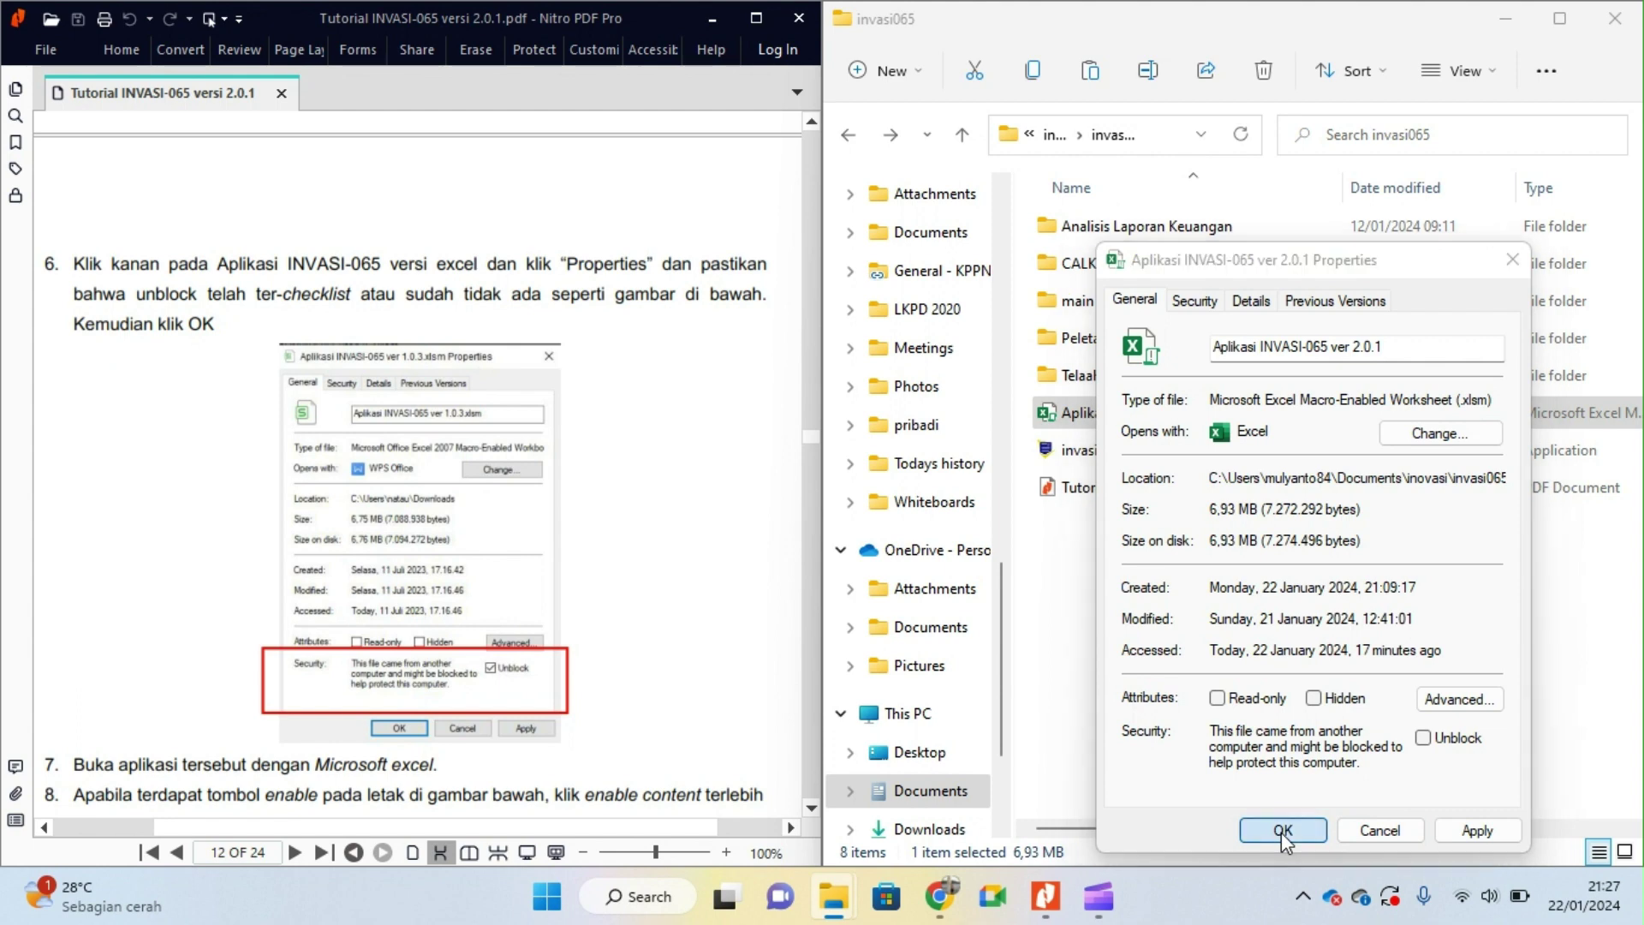
Step: Read instructions 7 and 8 of the tutorial PDF, and open Aplikasi INVASI-065 ver 2.0.1 with Excel
click(183, 557)
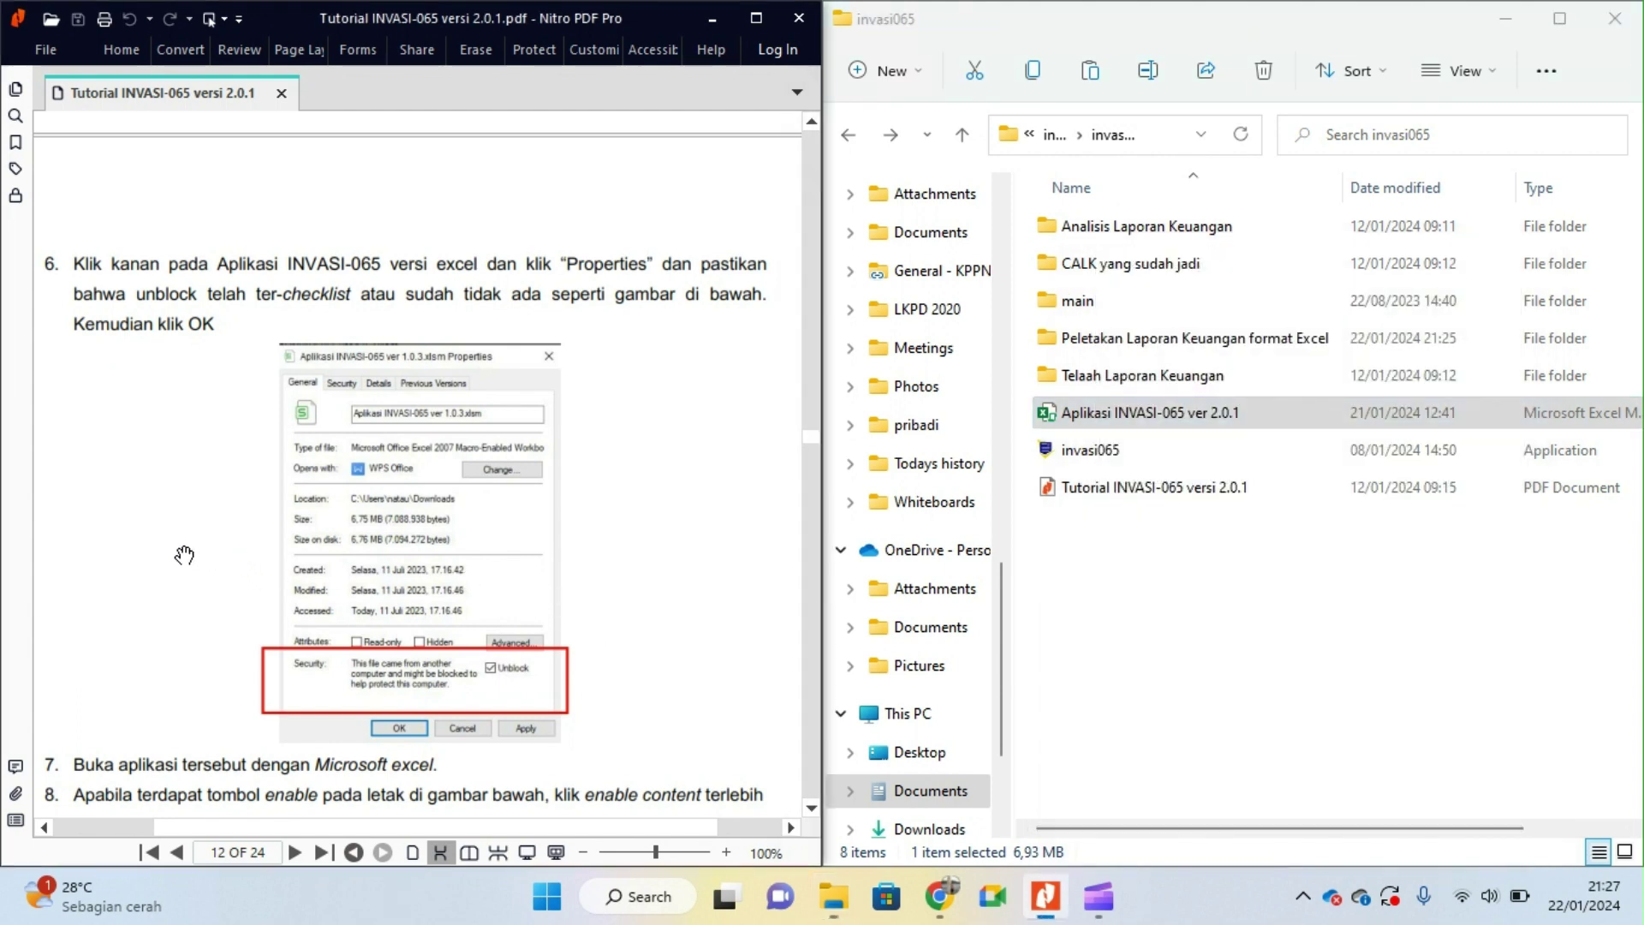
scroll(137, 579, down, 3)
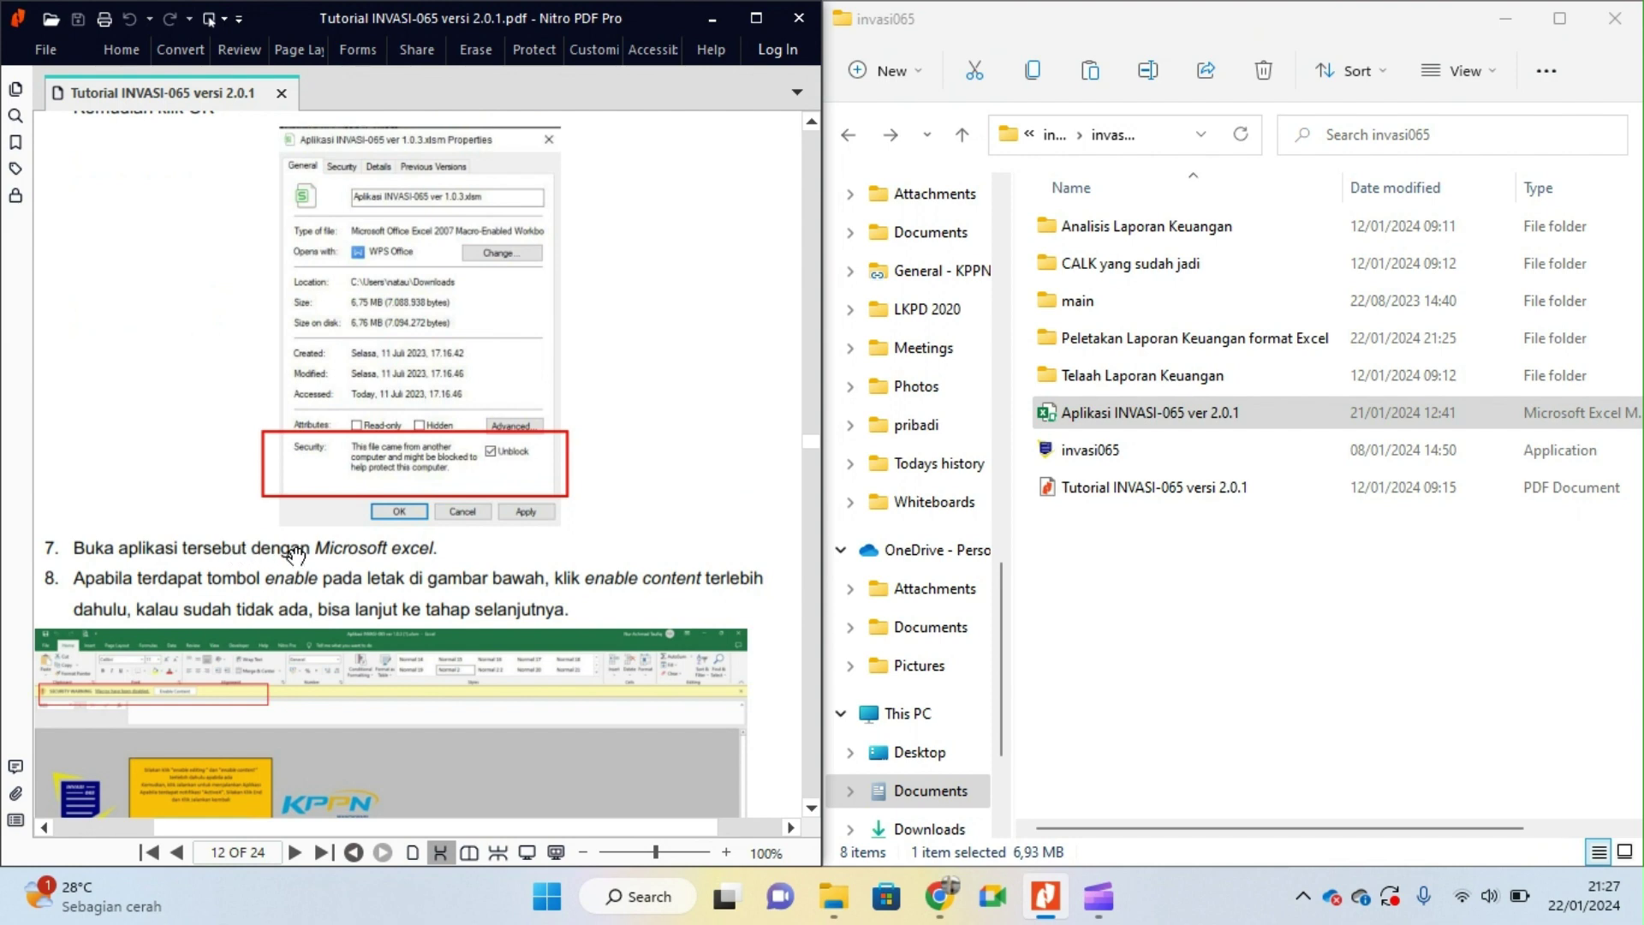
click(1171, 576)
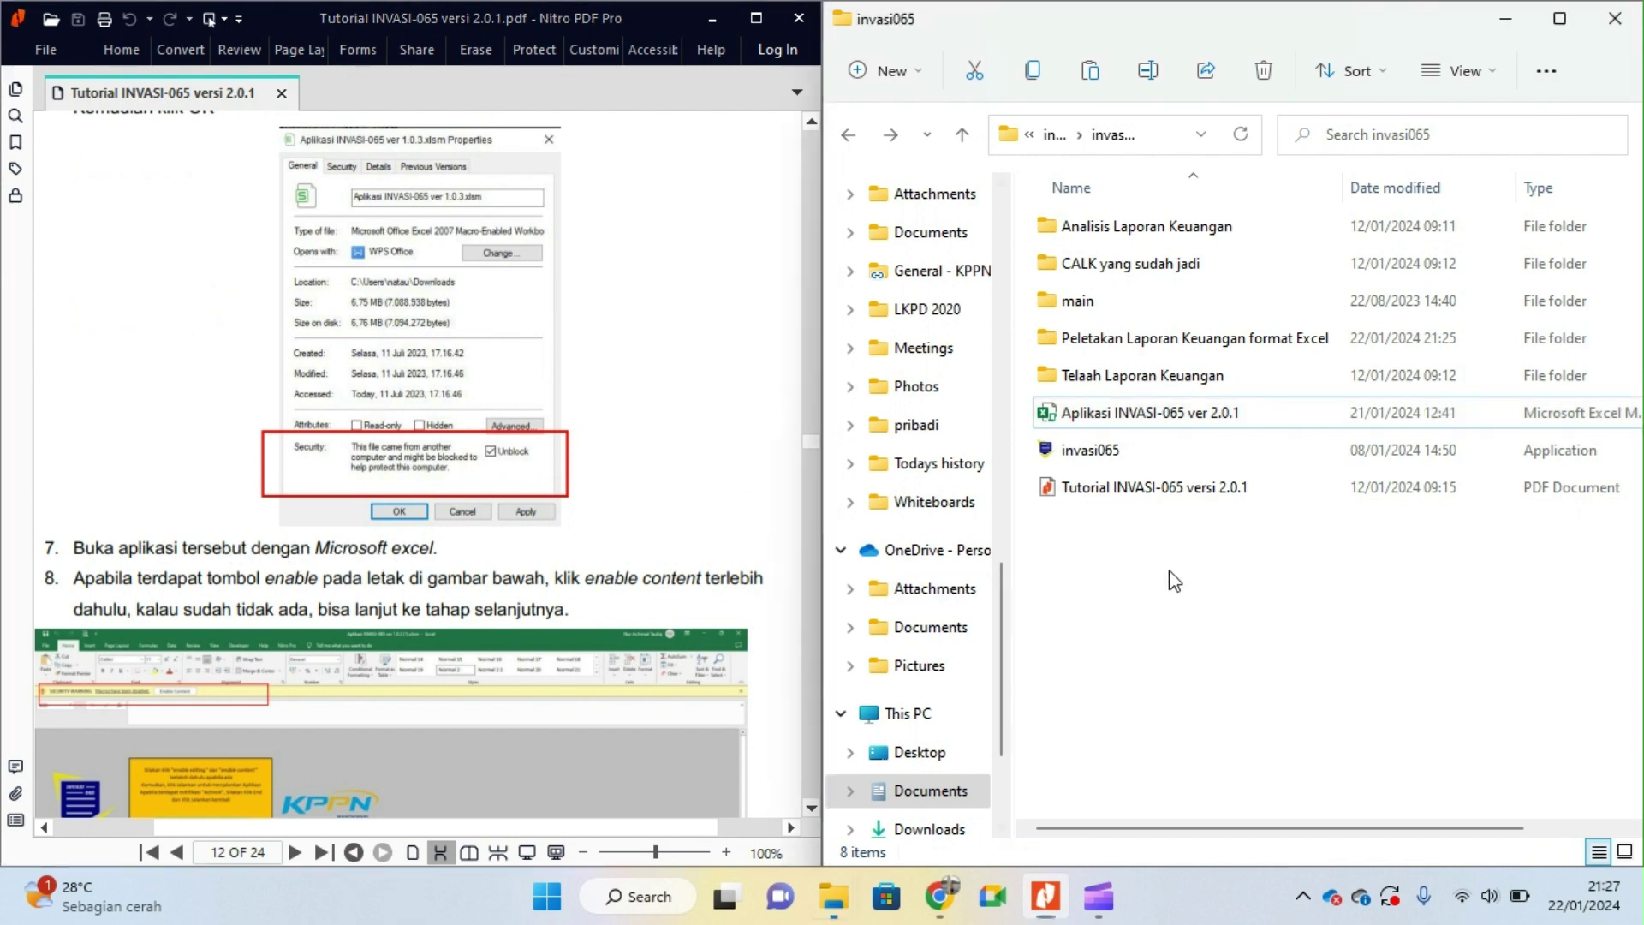
double_click(1143, 414)
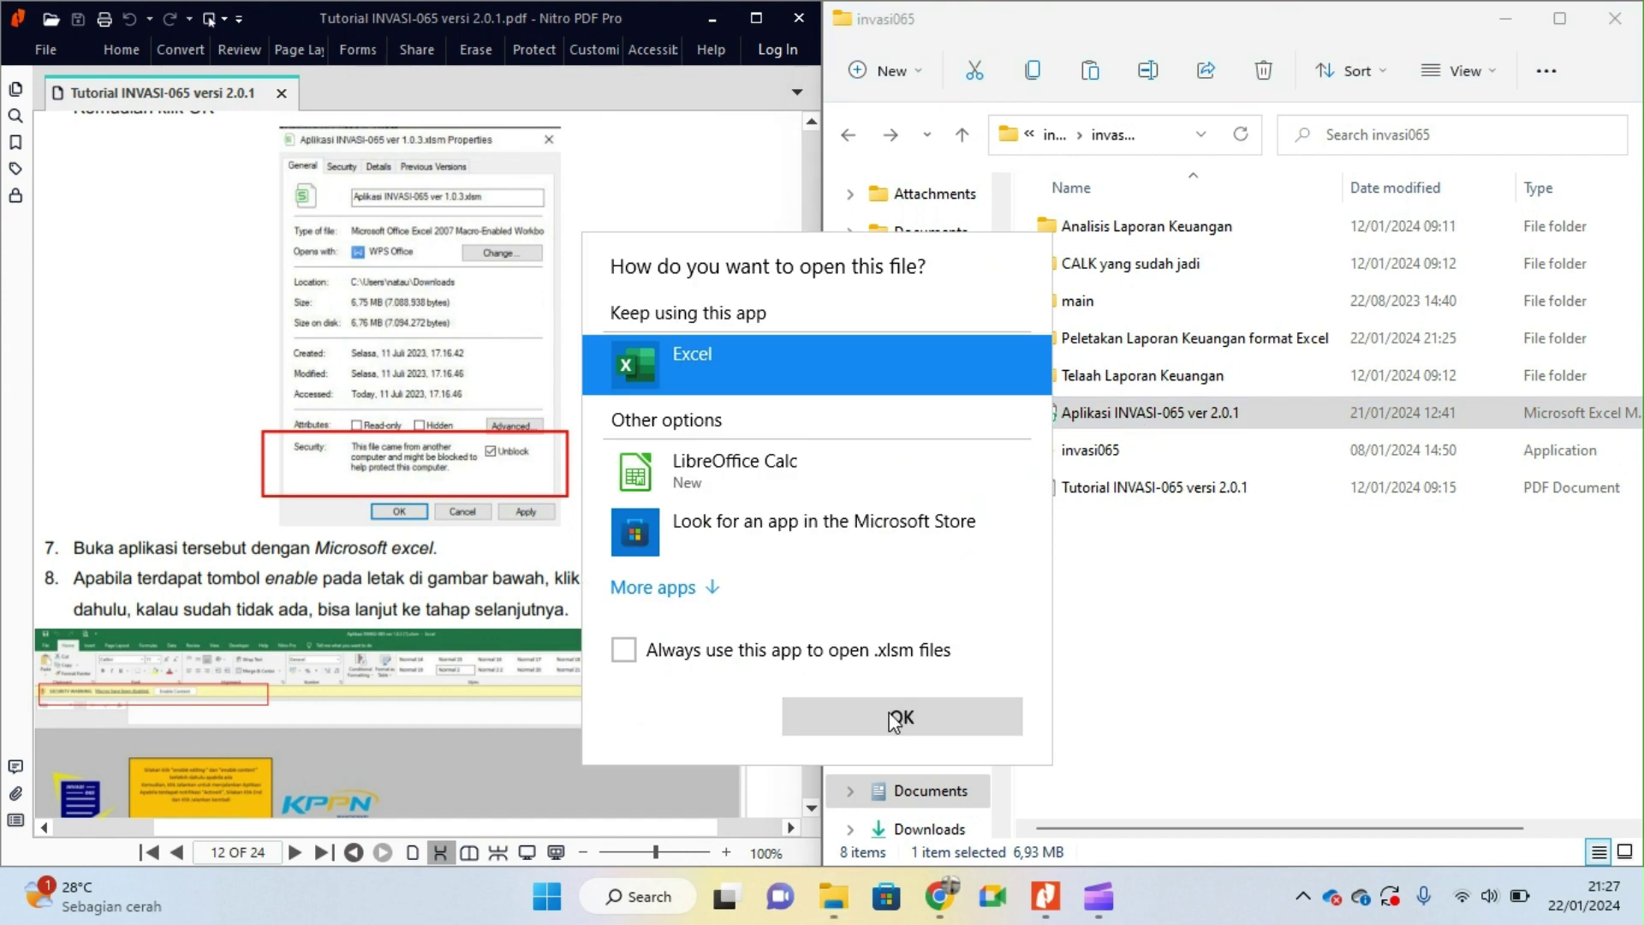
click(888, 709)
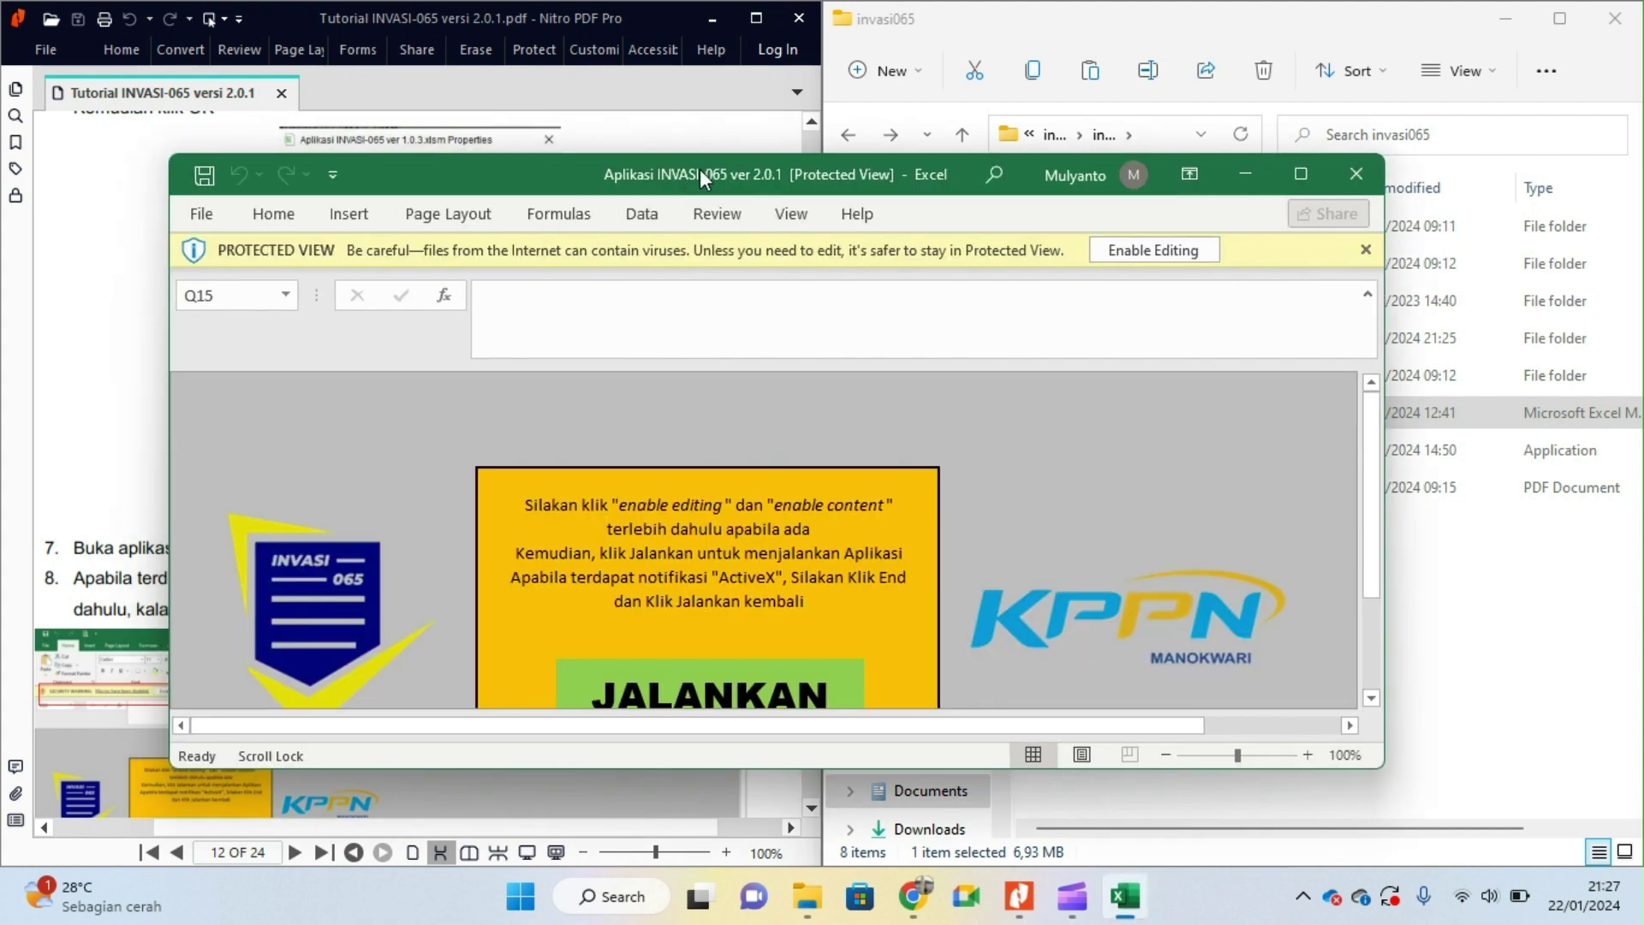
Step: Enable editing and enable the macro content in the Aplikasi INVASI-065 ver 2.0.1 workbook, and maximise its window
drag(676, 169, 1231, 76)
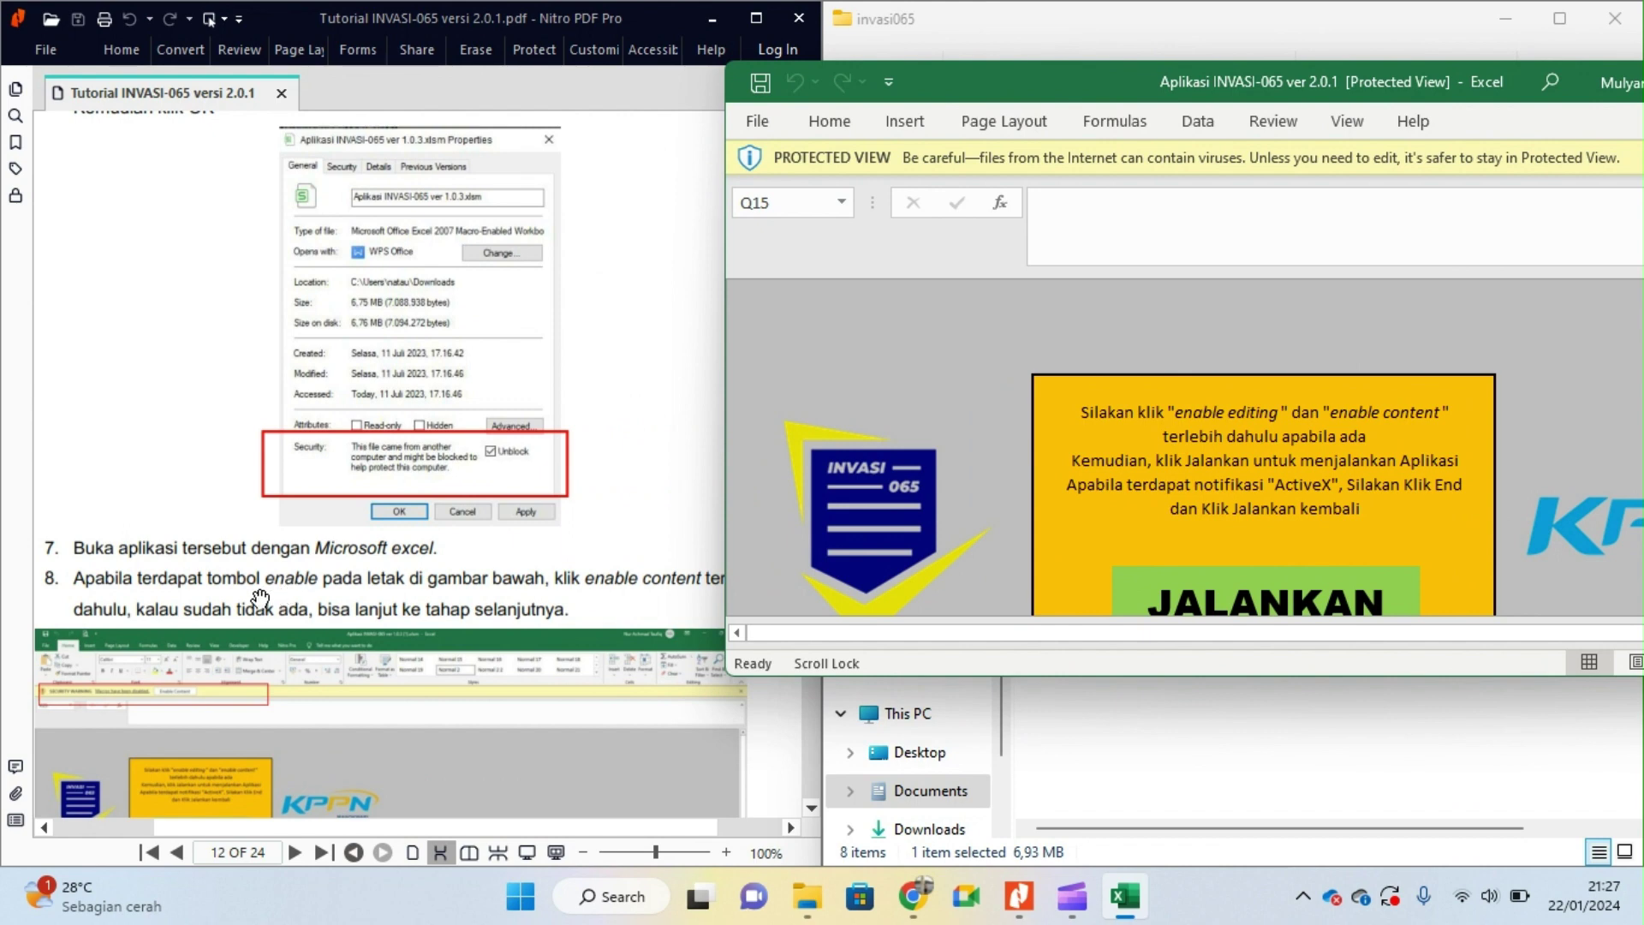
scroll(431, 592, down, 3)
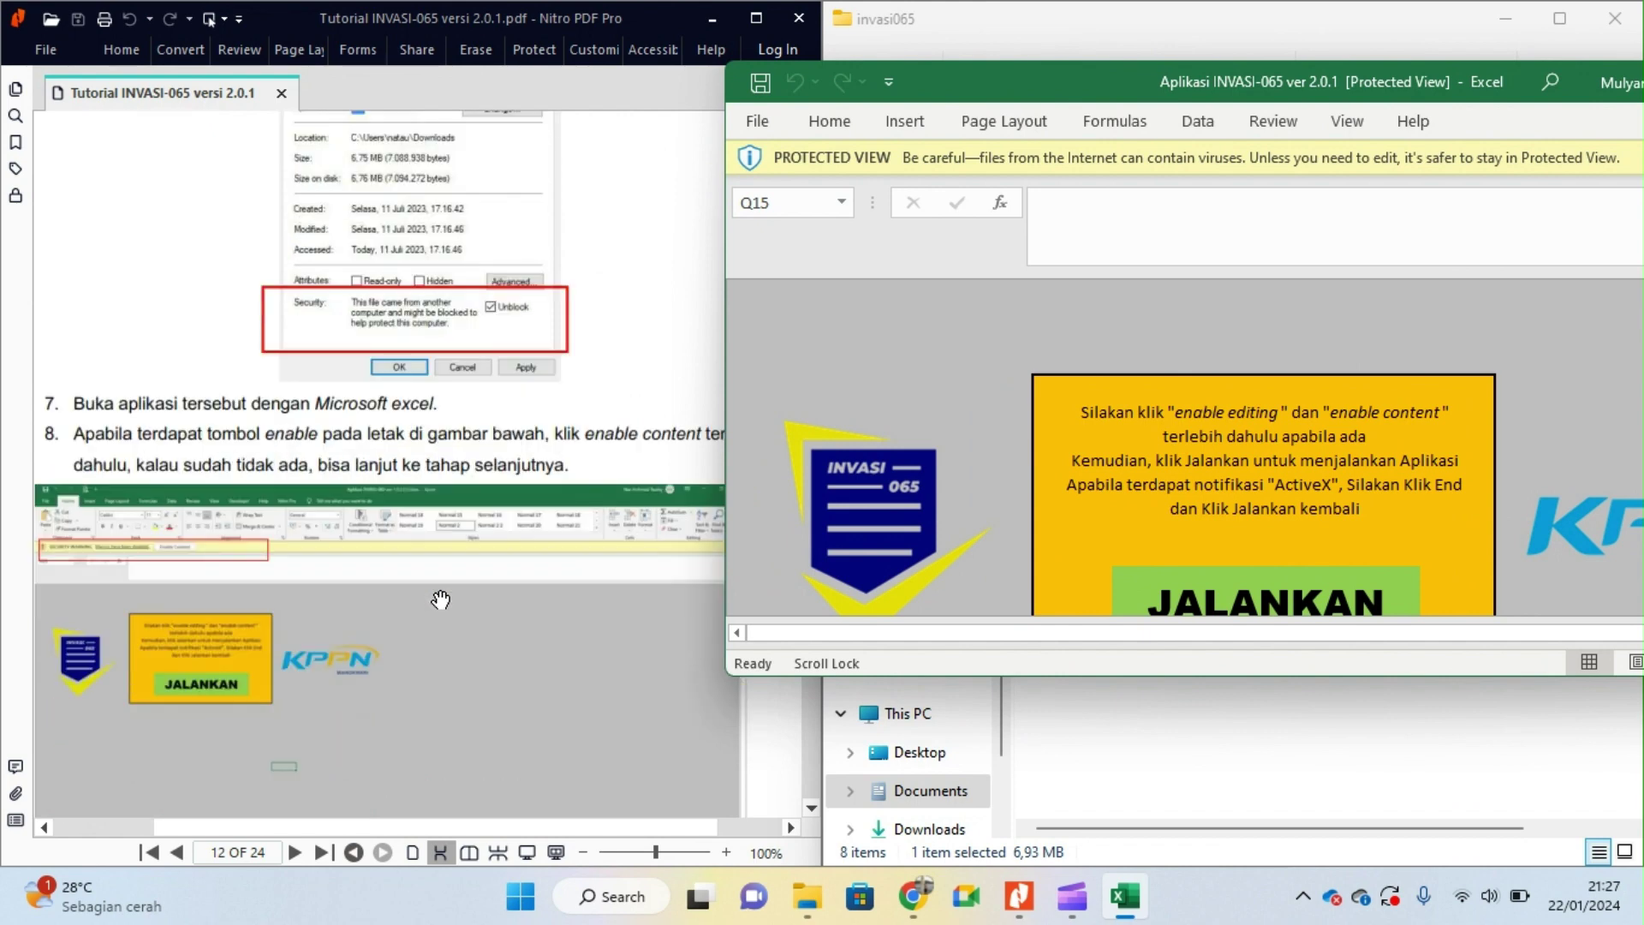
drag(974, 77, 1240, 172)
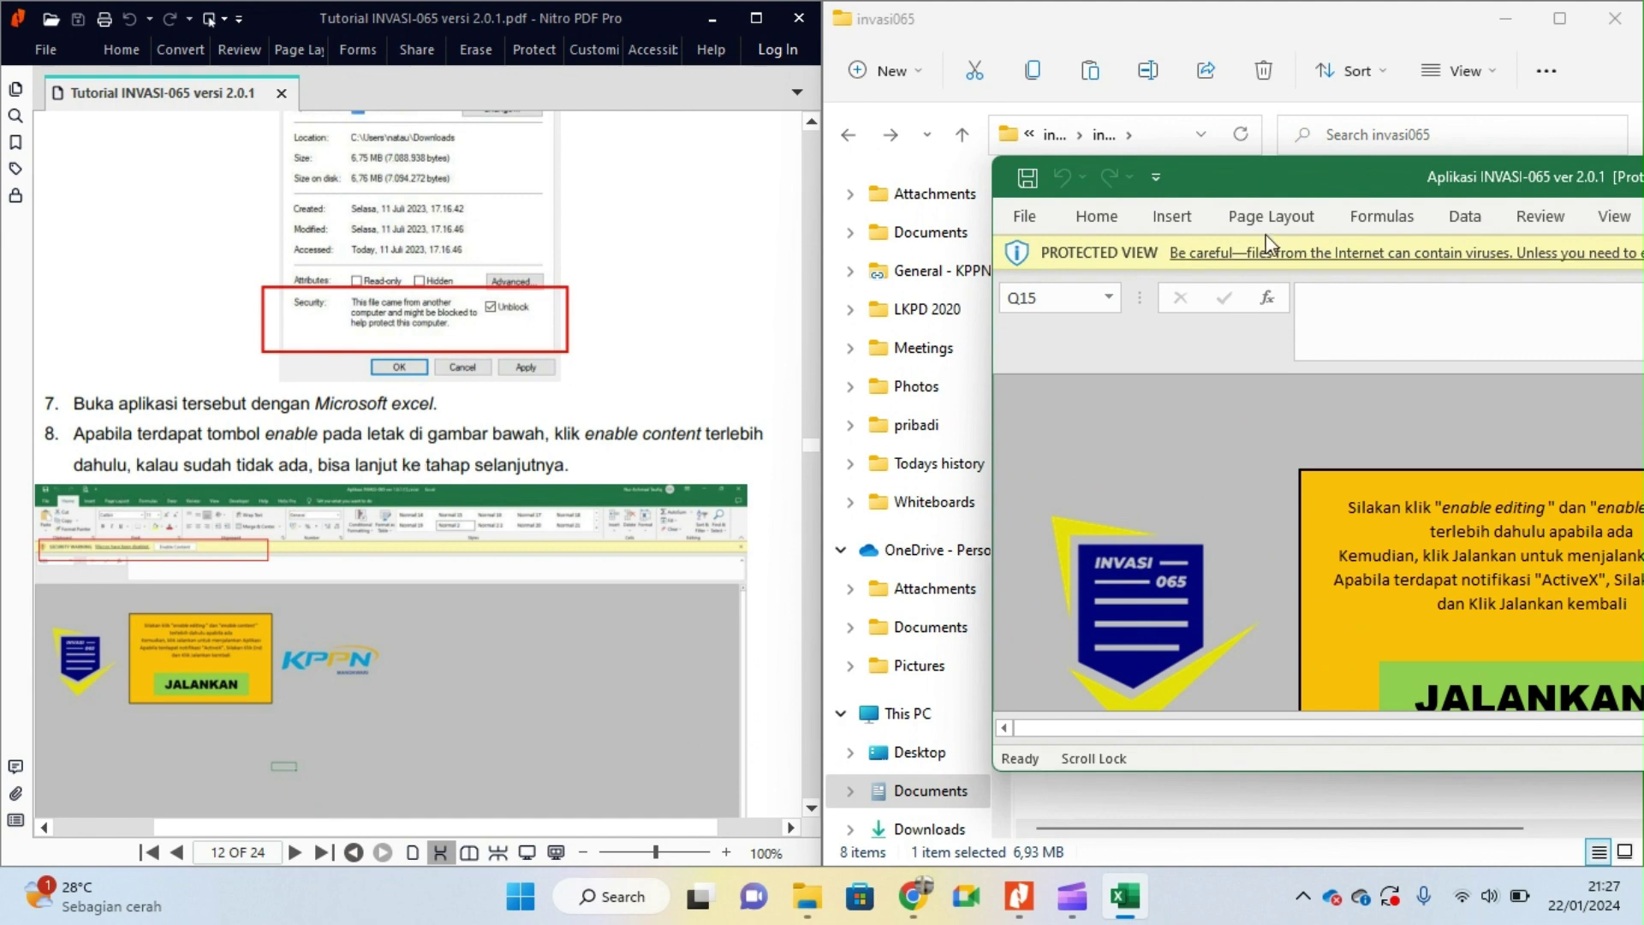
drag(1370, 174, 855, 111)
click(1462, 194)
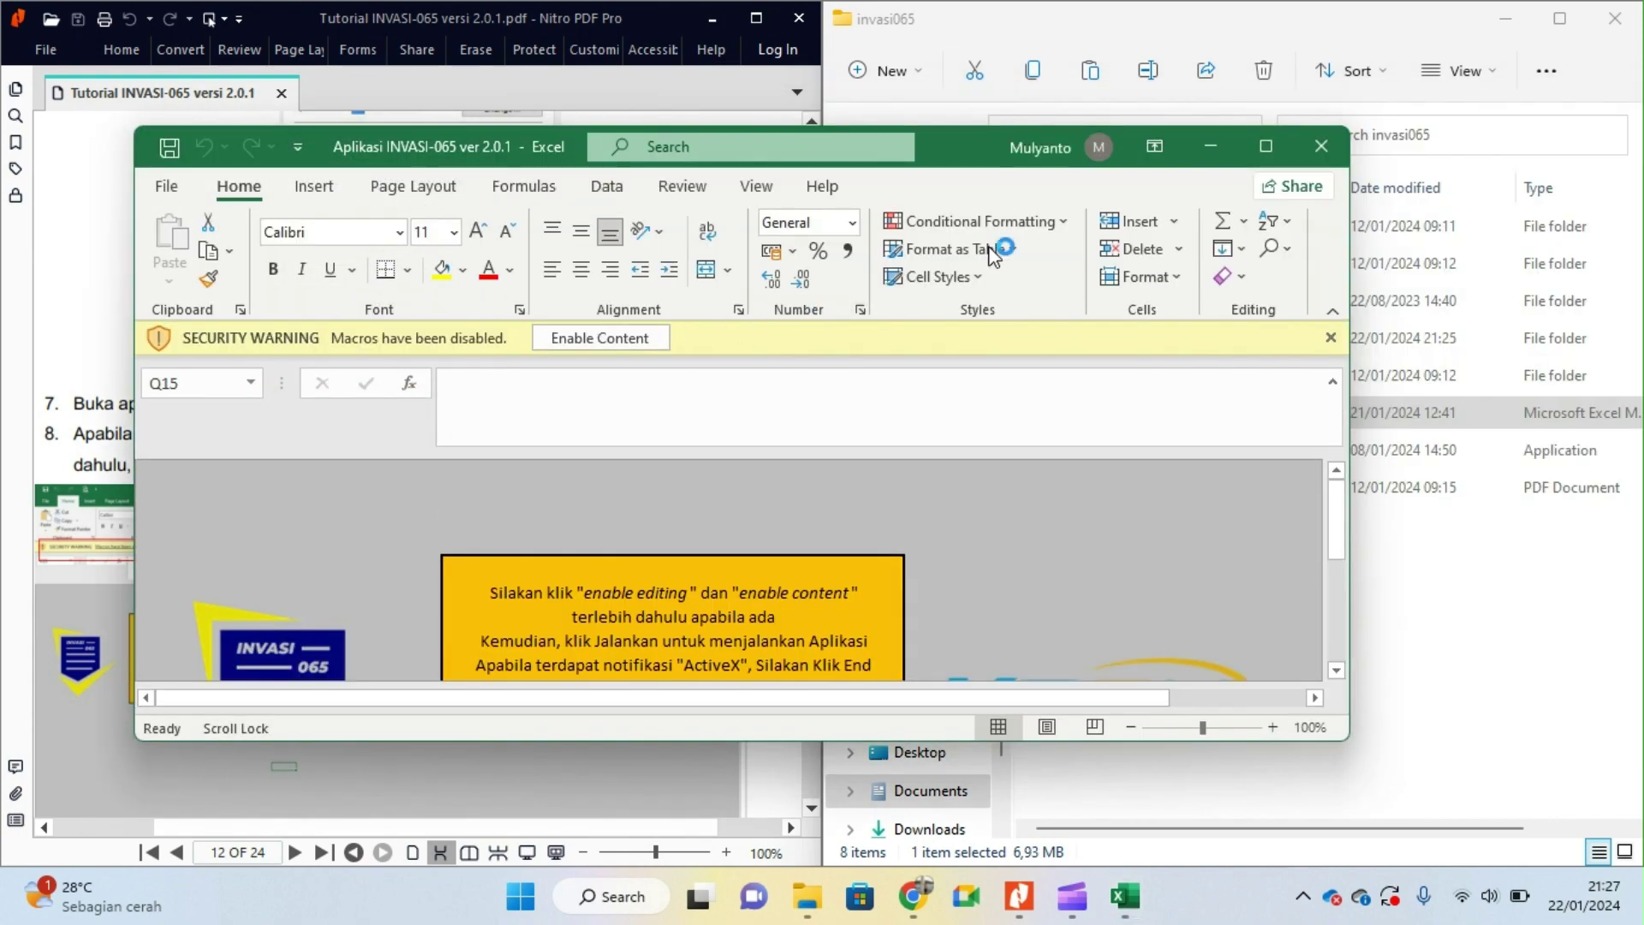
click(1265, 146)
click(492, 215)
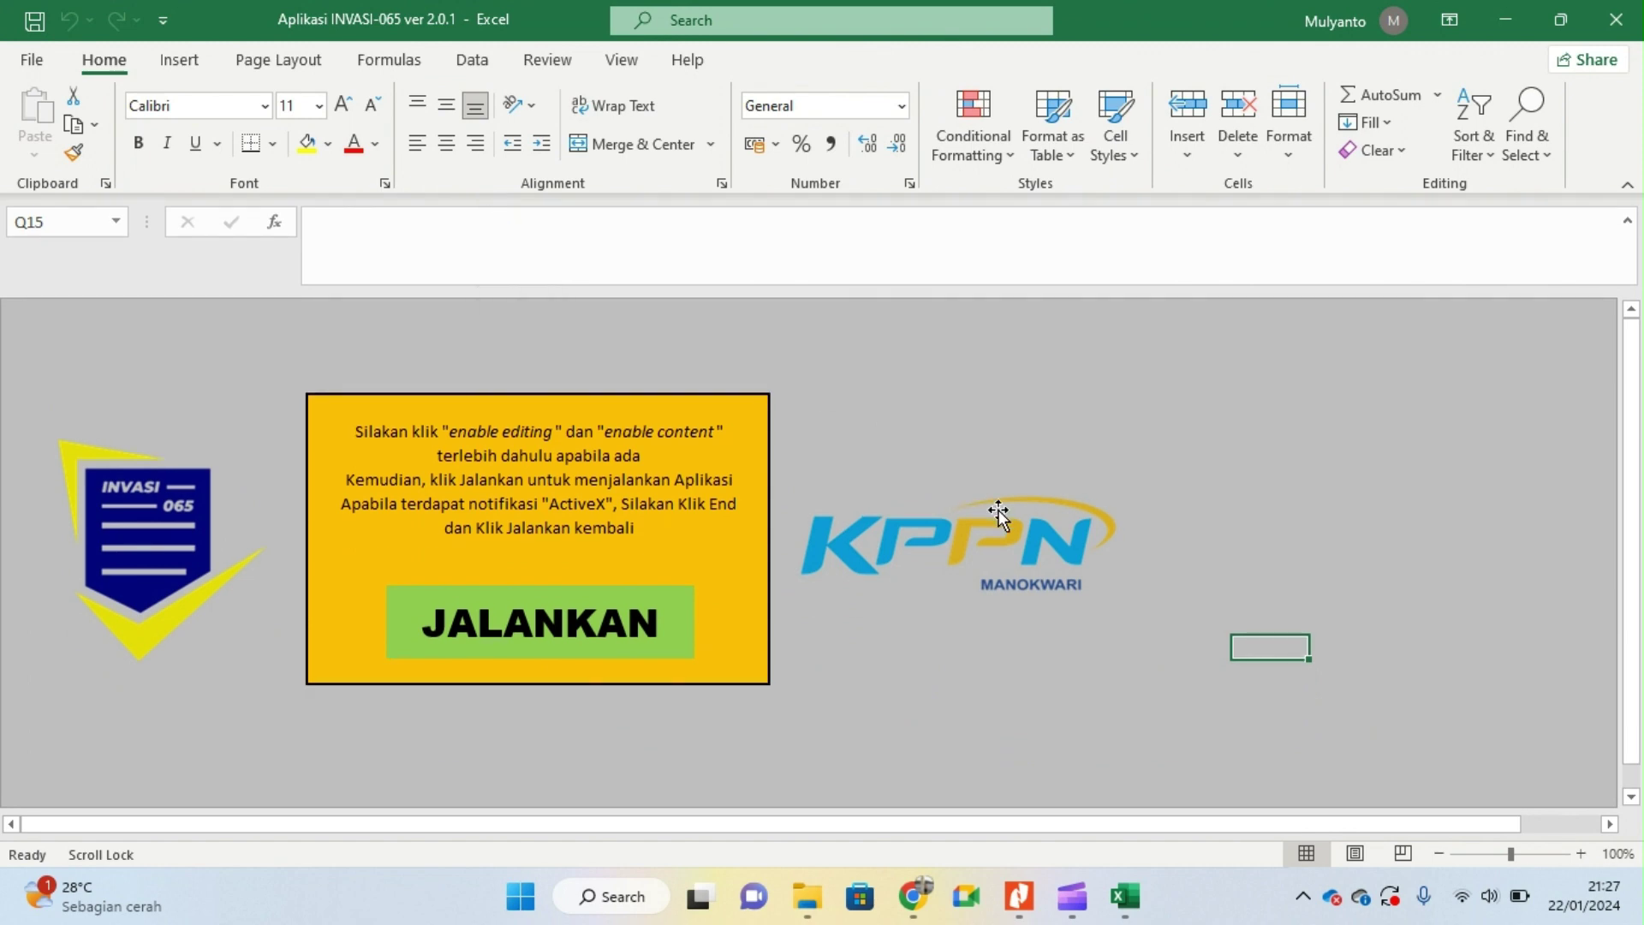
Step: Place the workbook beside the tutorial PDF, read instruction 9, run the application with JALANKAN, and close its start form
key(super+Down)
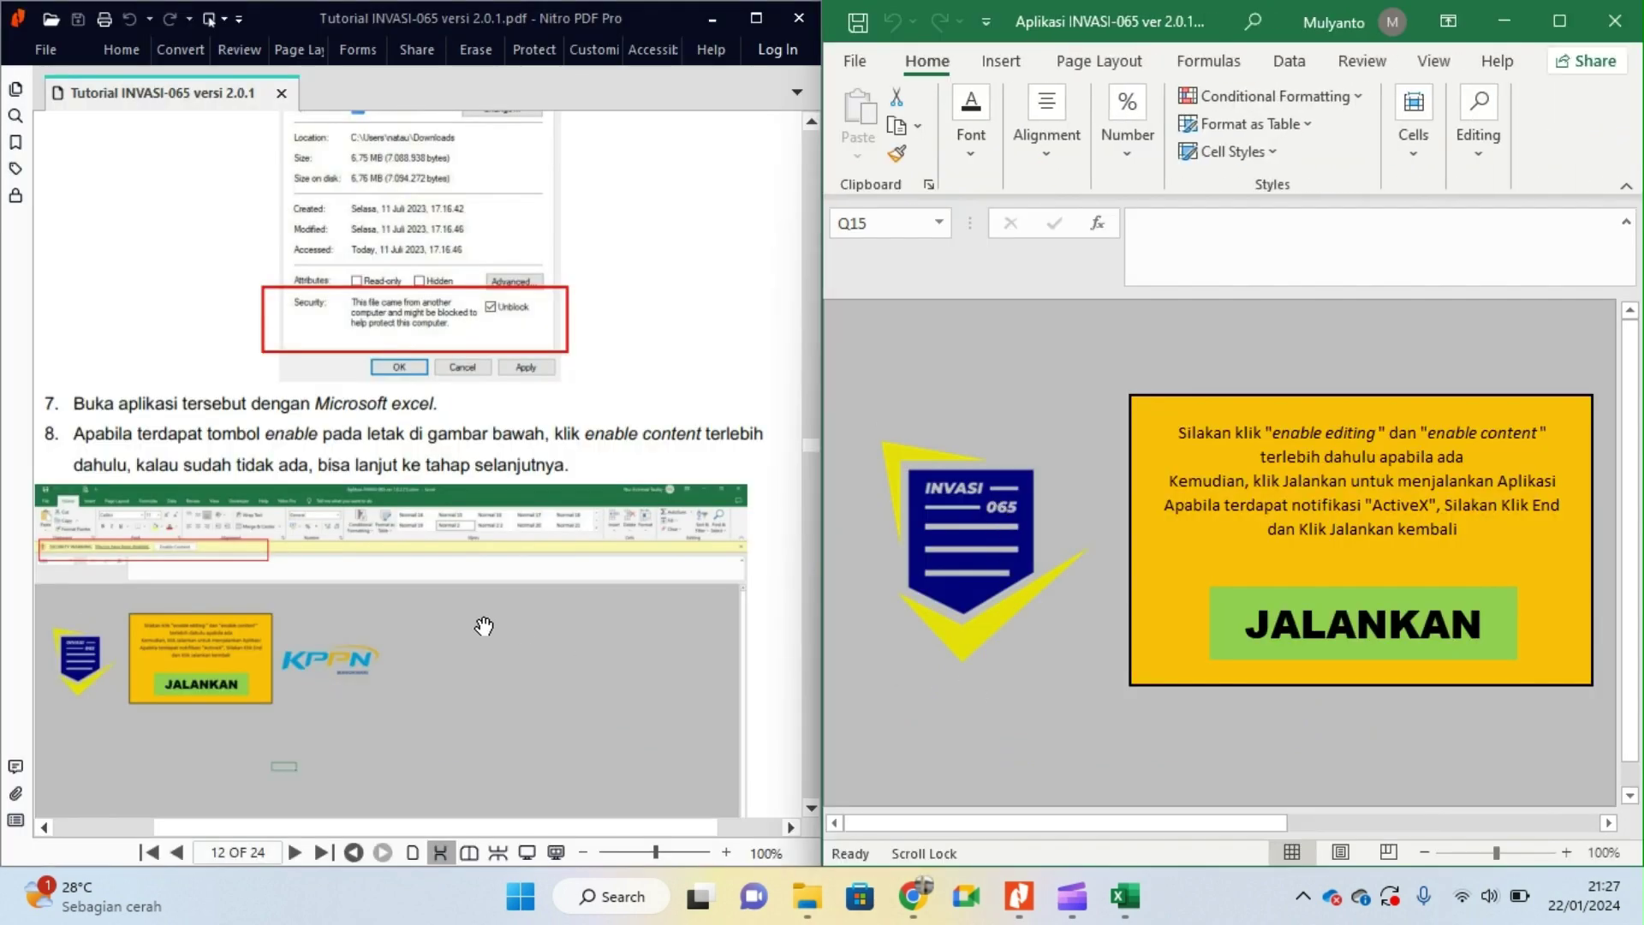
scroll(484, 626, down, 10)
scroll(468, 625, down, 7)
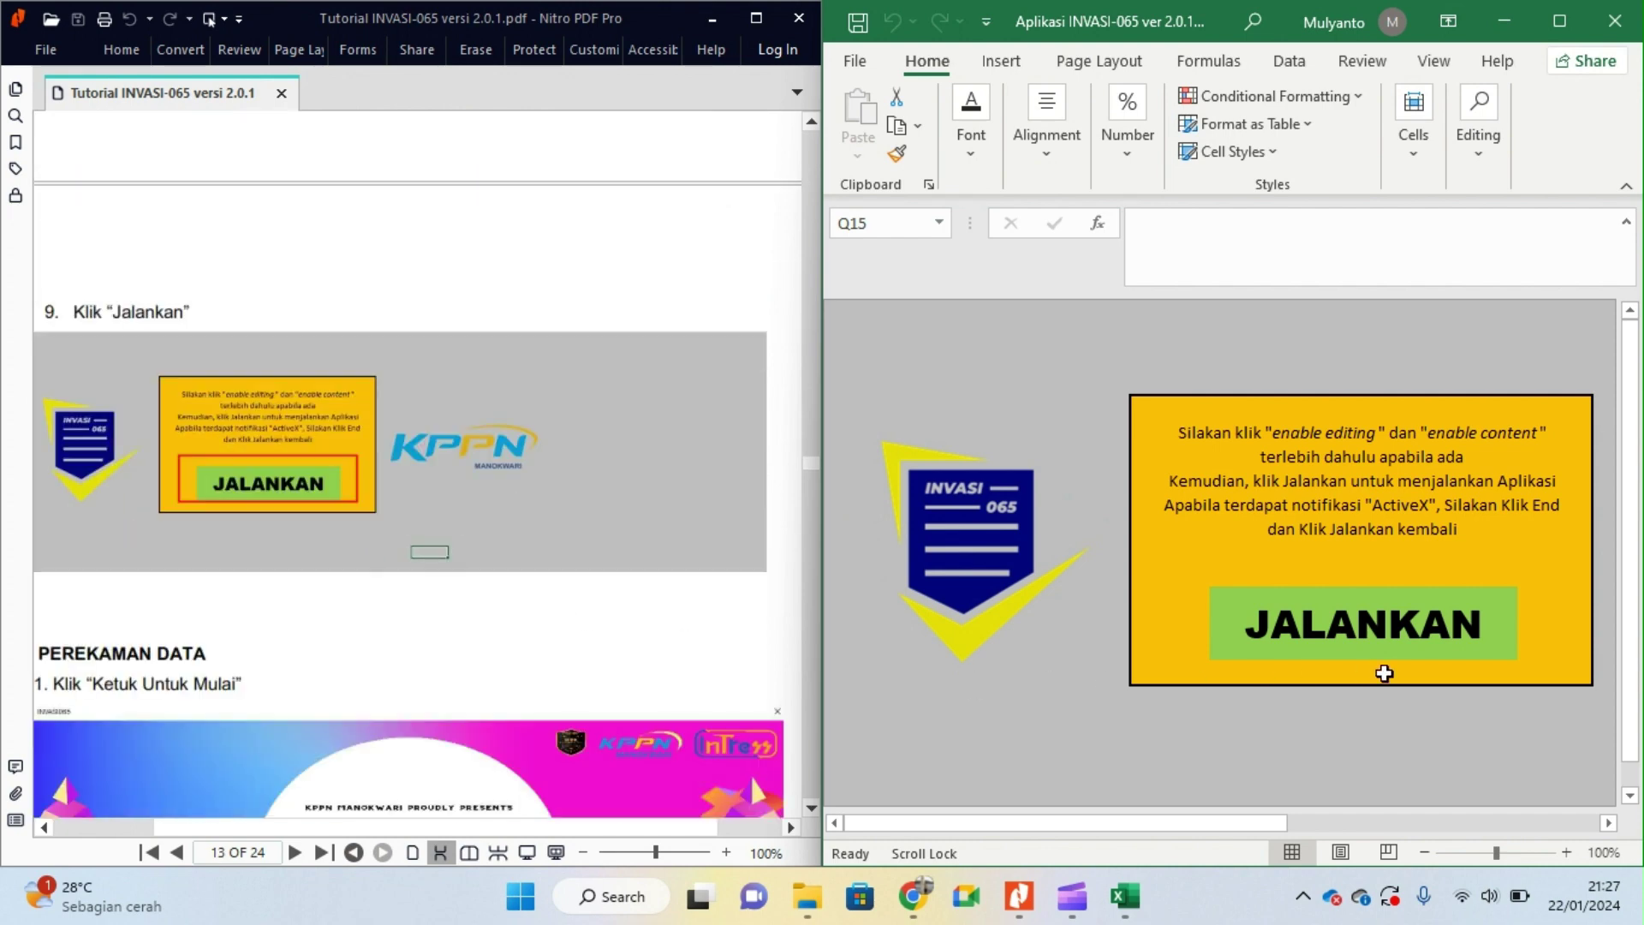
click(1386, 638)
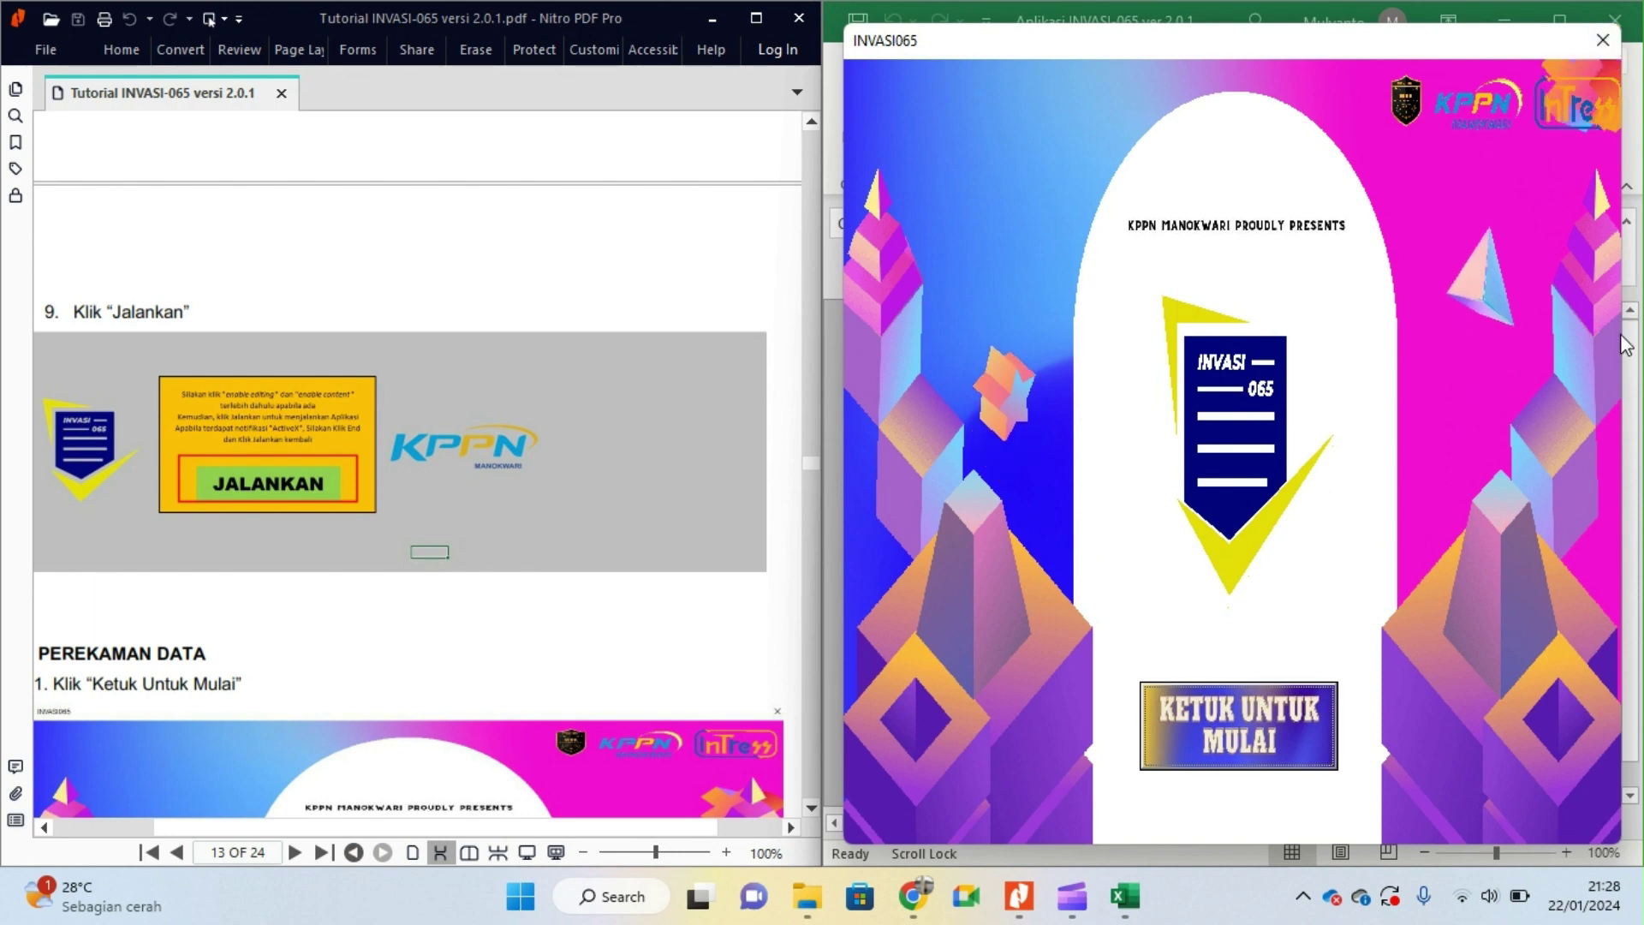
click(1603, 40)
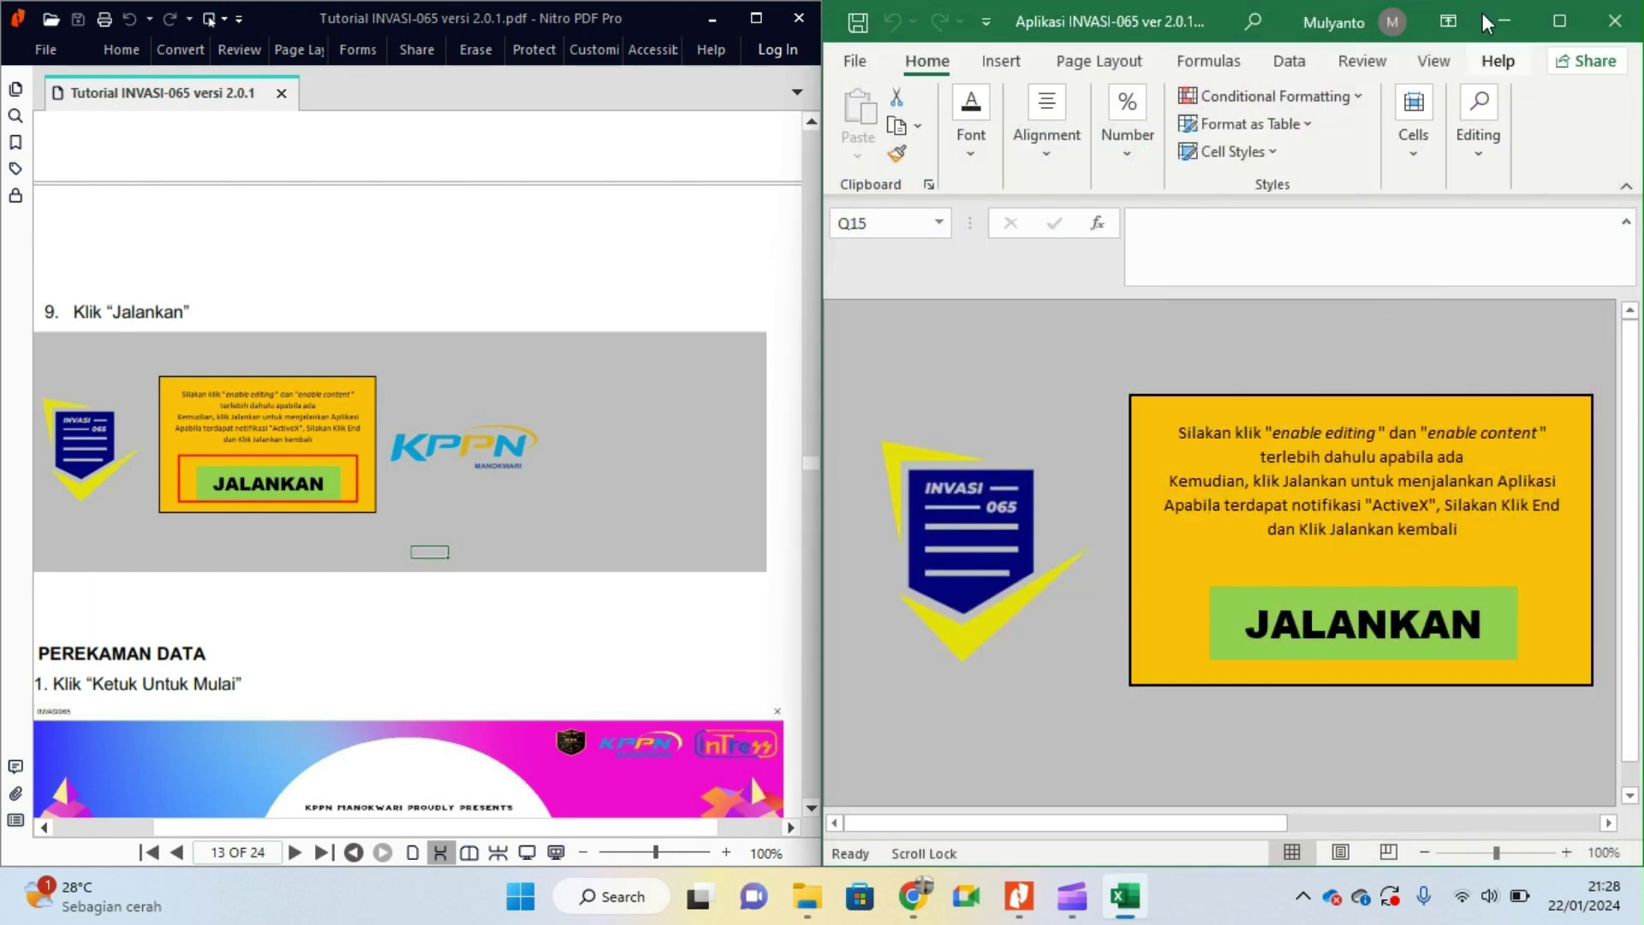
Step: Maximise the INVASI-065 workbook and run the application with JALANKAN
click(1575, 20)
click(589, 640)
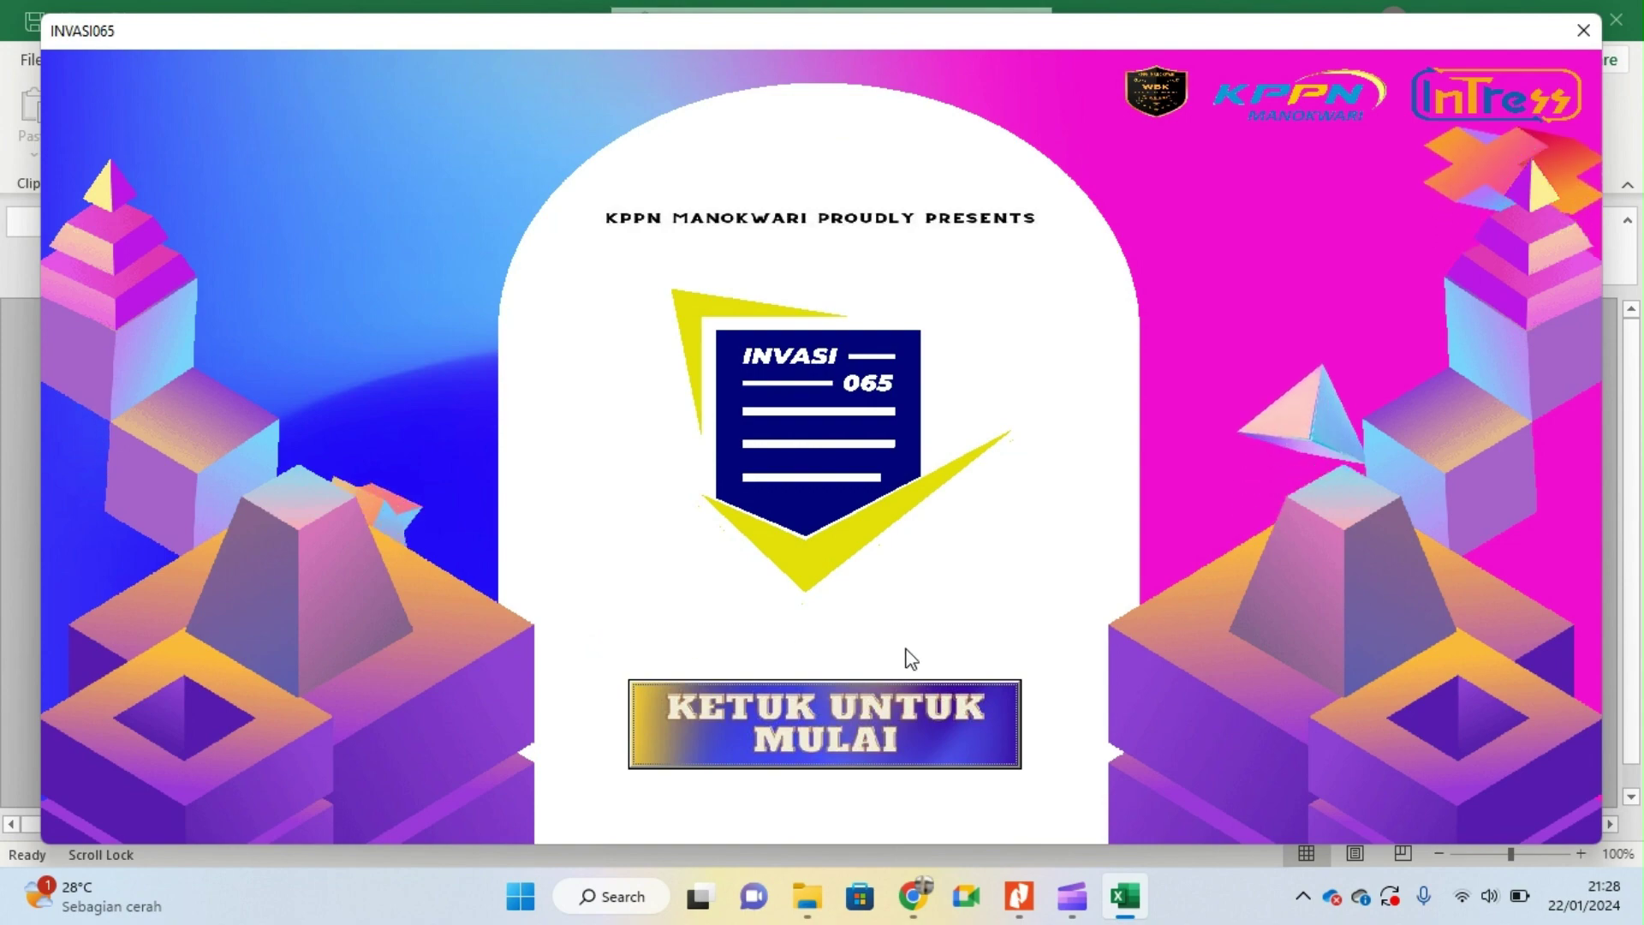
click(1124, 899)
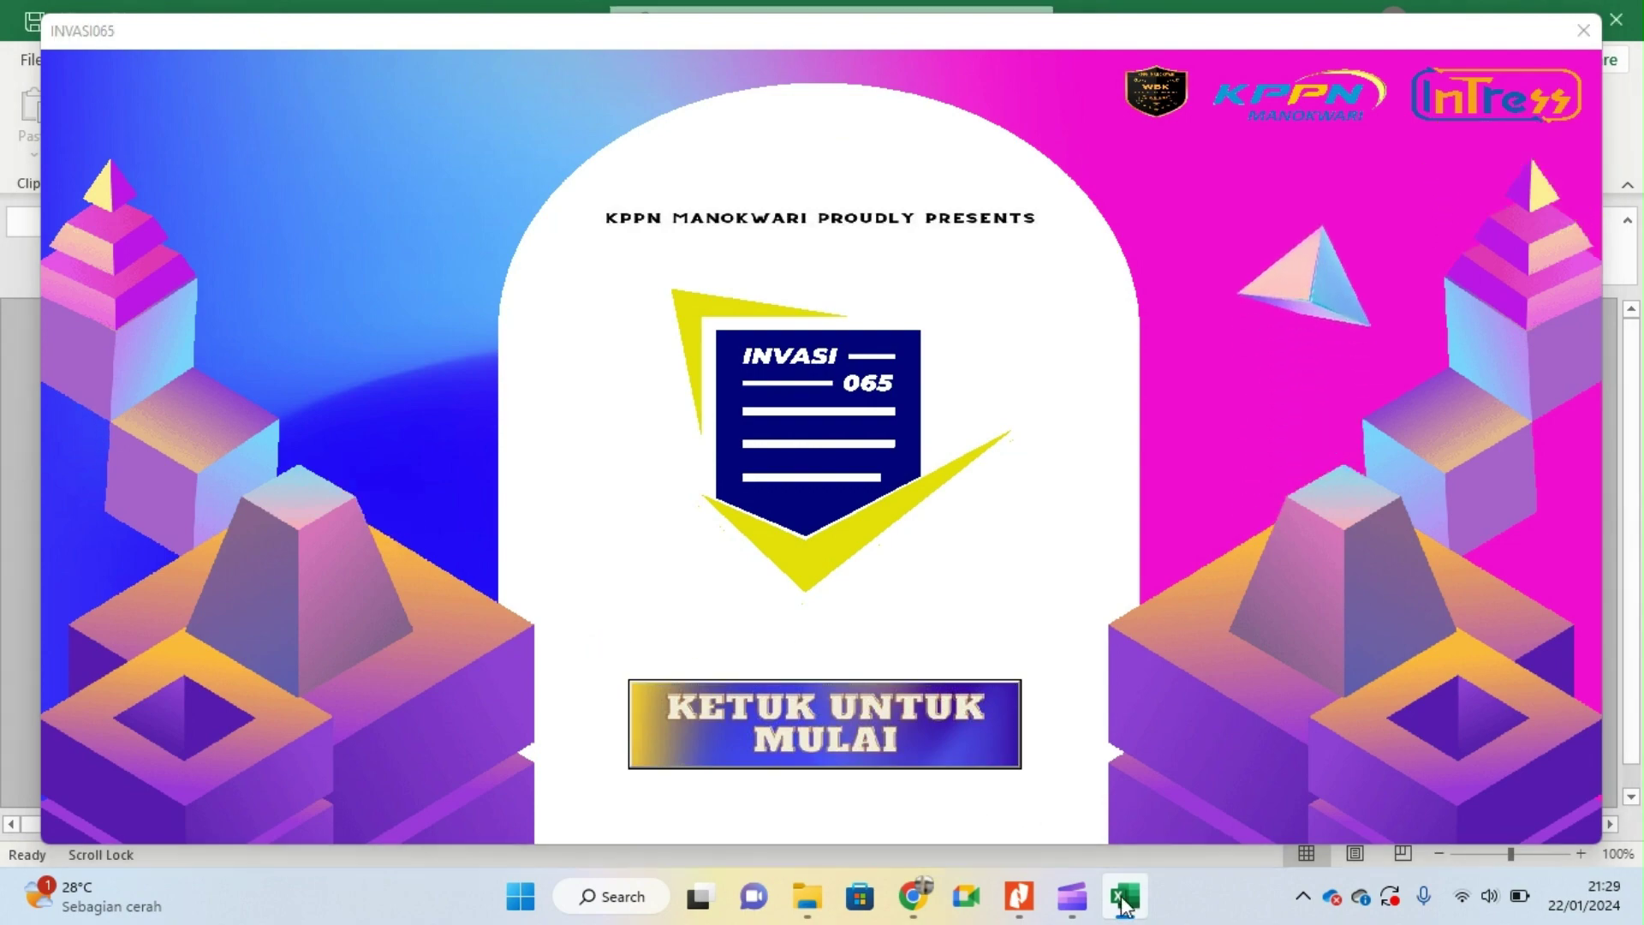
click(1124, 899)
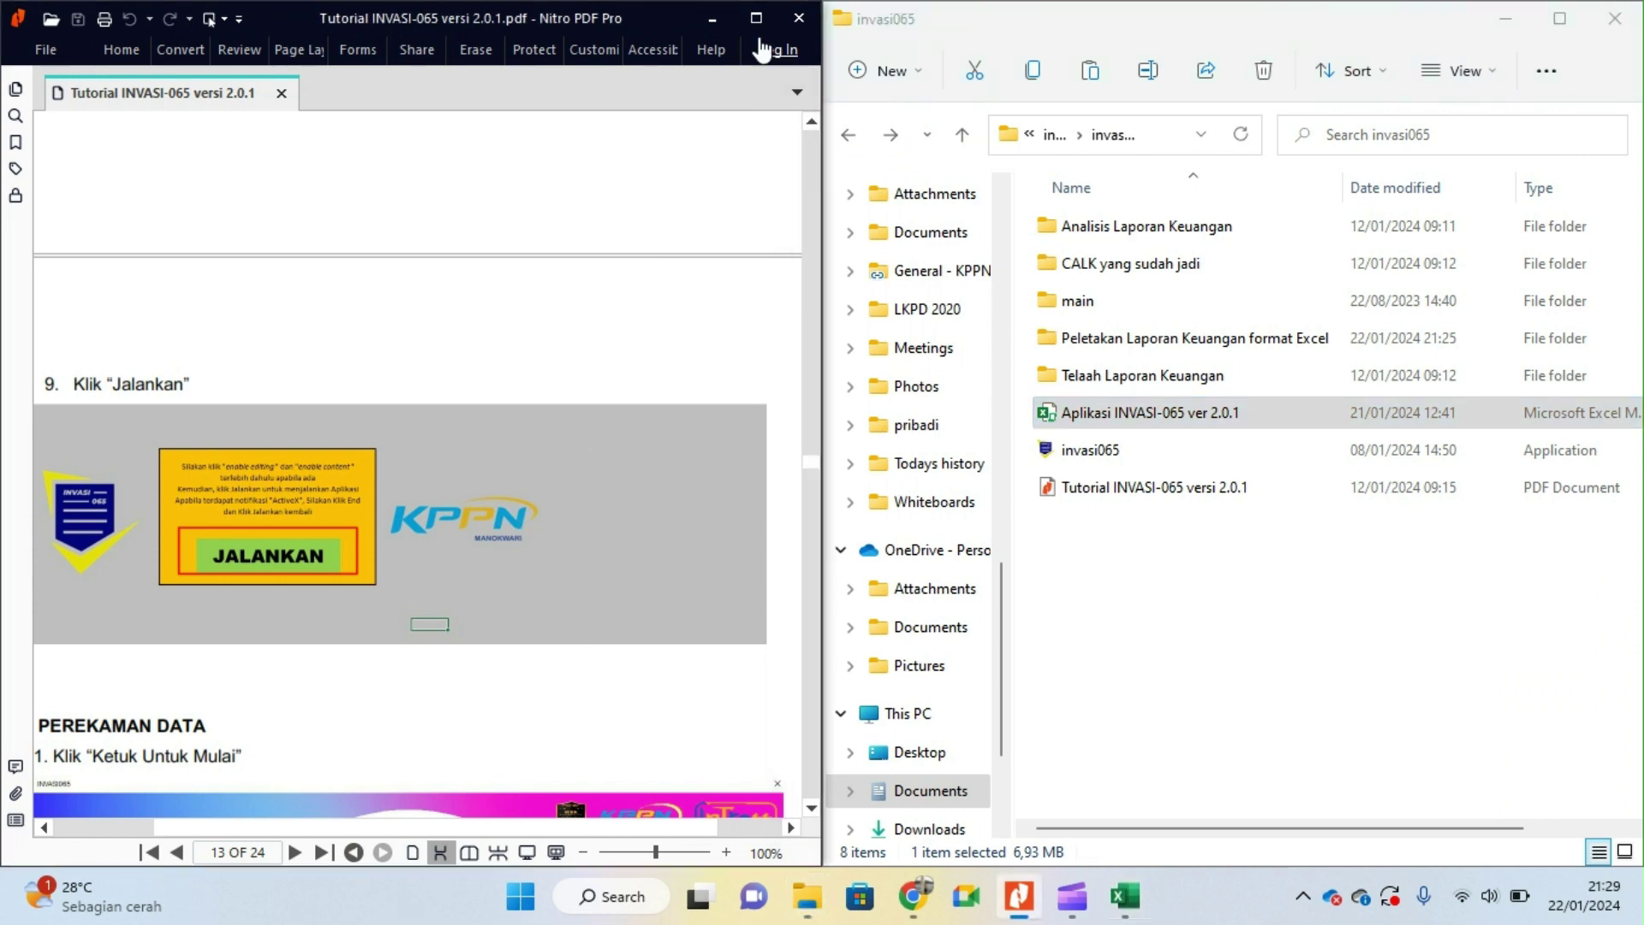
Step: Read step 1 of Perekaman Data in the maximised tutorial PDF, and enter the application's main menu through Ketuk Untuk Mulai
click(756, 18)
scroll(741, 519, down, 5)
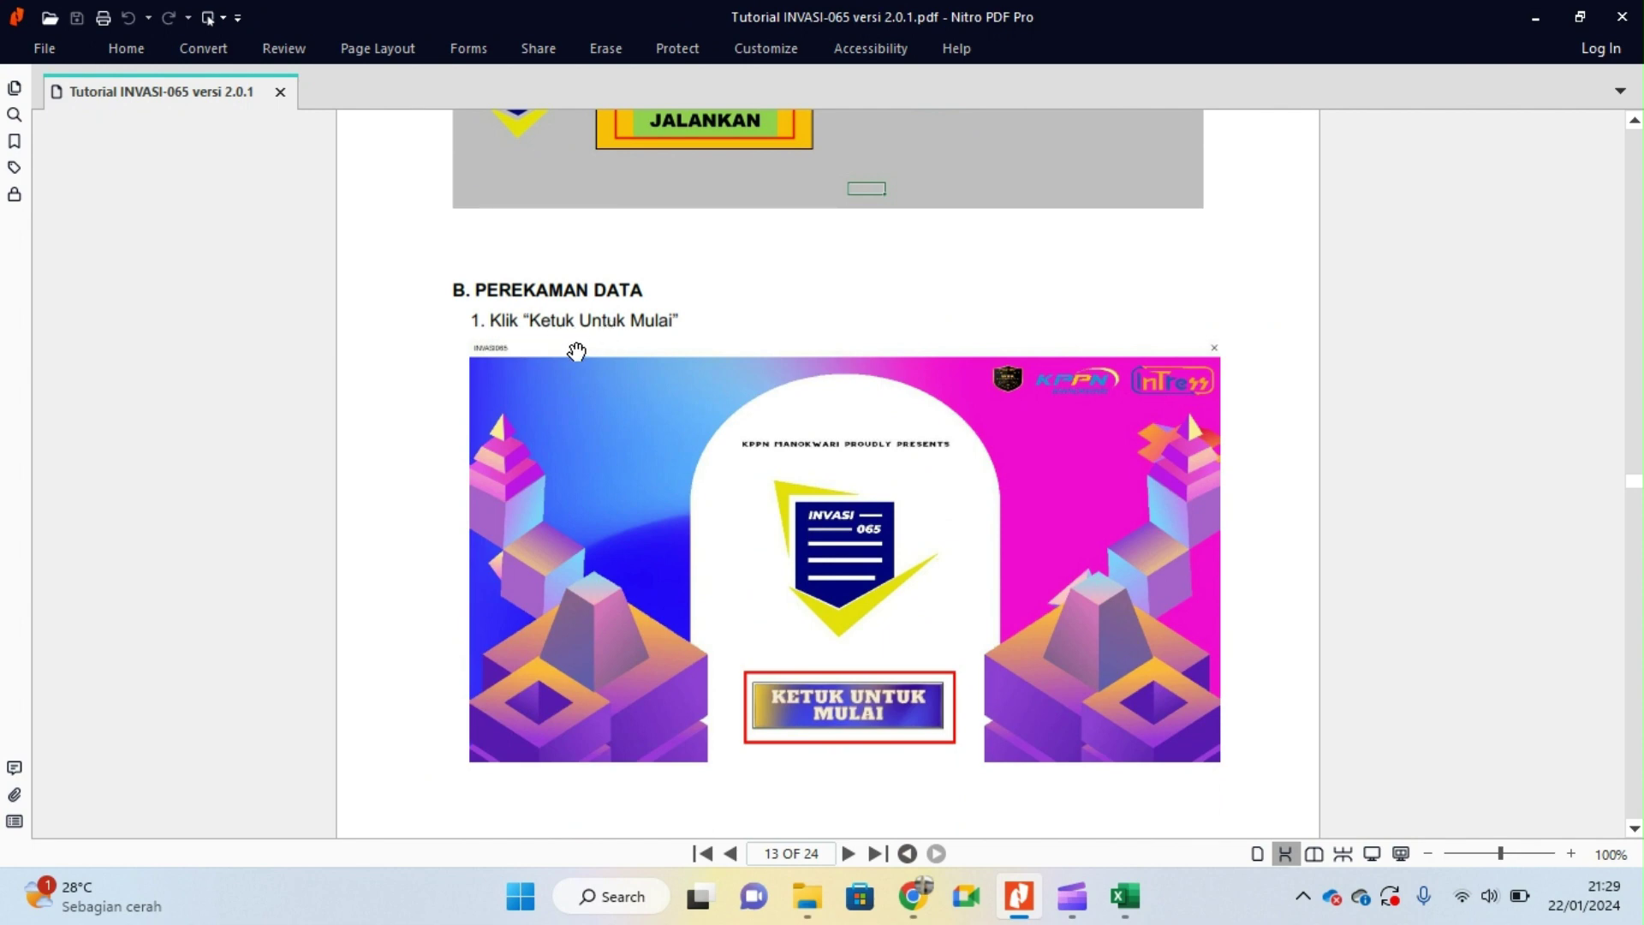
scroll(757, 413, down, 3)
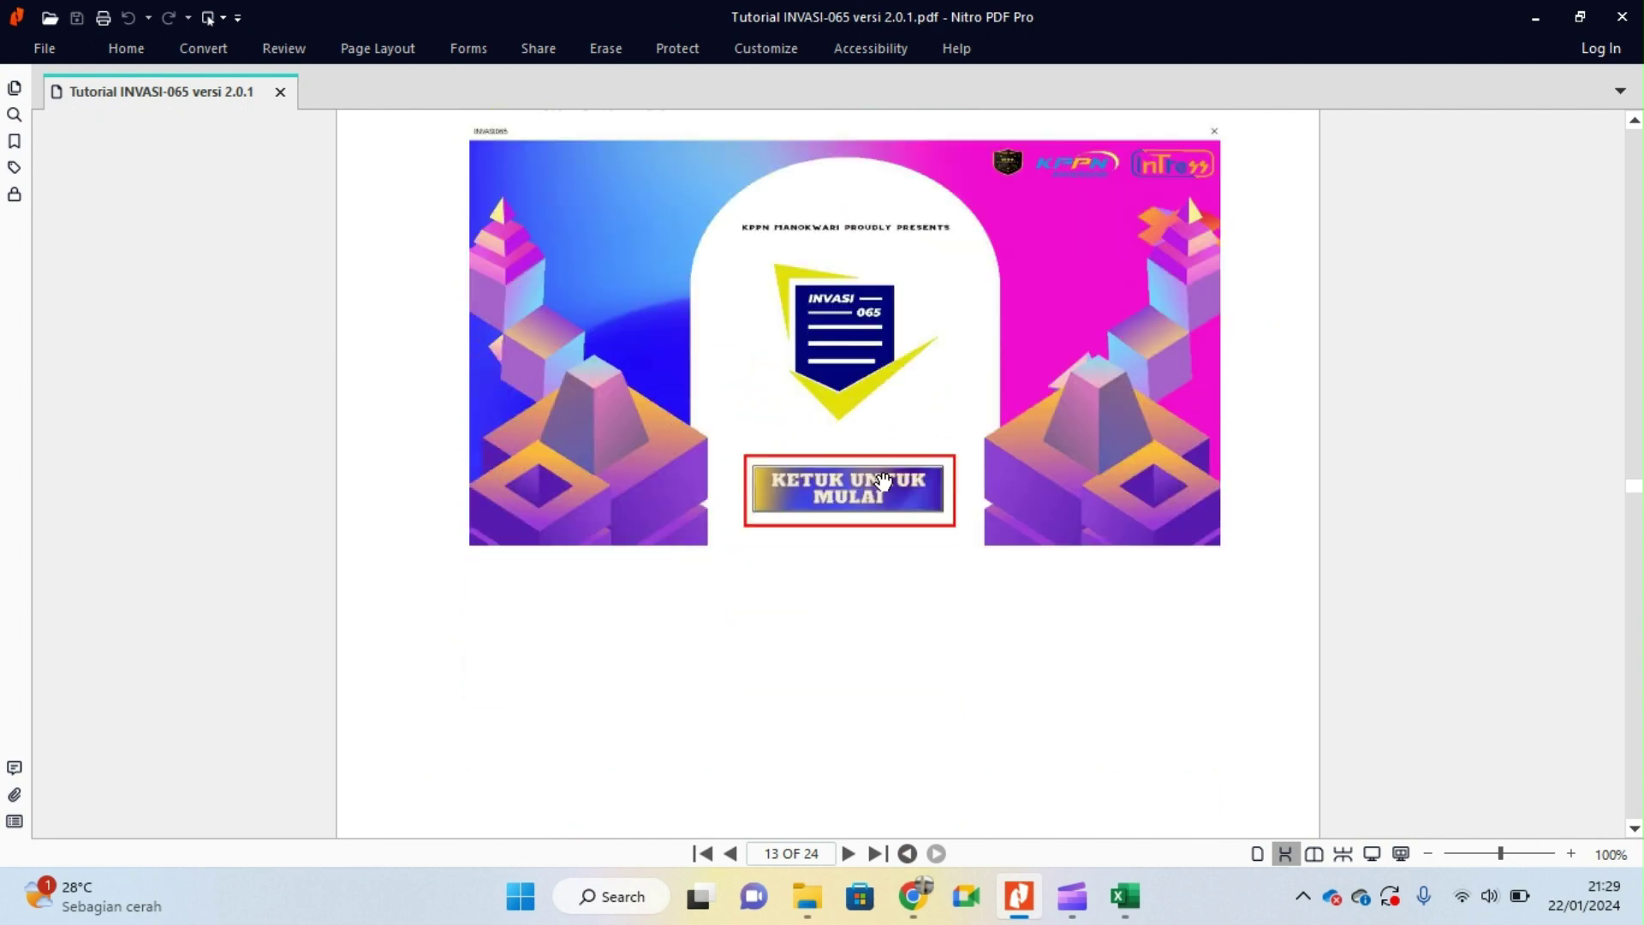
click(1128, 896)
click(886, 732)
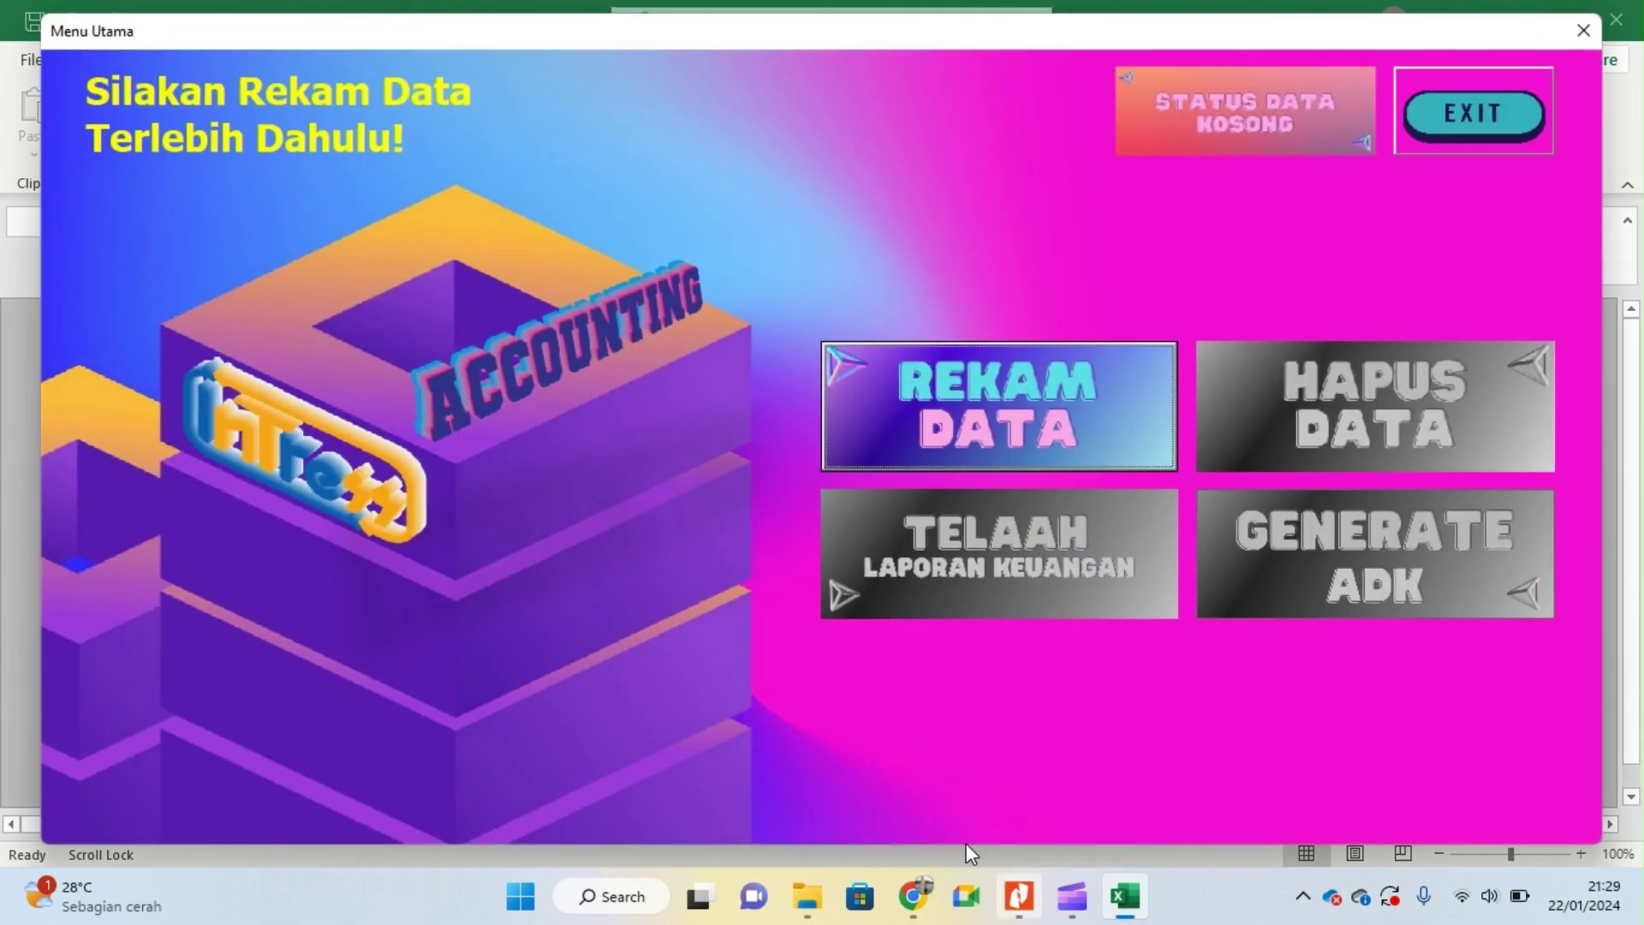
Step: Read step 2 of Perekaman Data in the tutorial PDF, and open Rekam Data in the INVASI-065 main menu
click(1018, 895)
scroll(690, 625, down, 5)
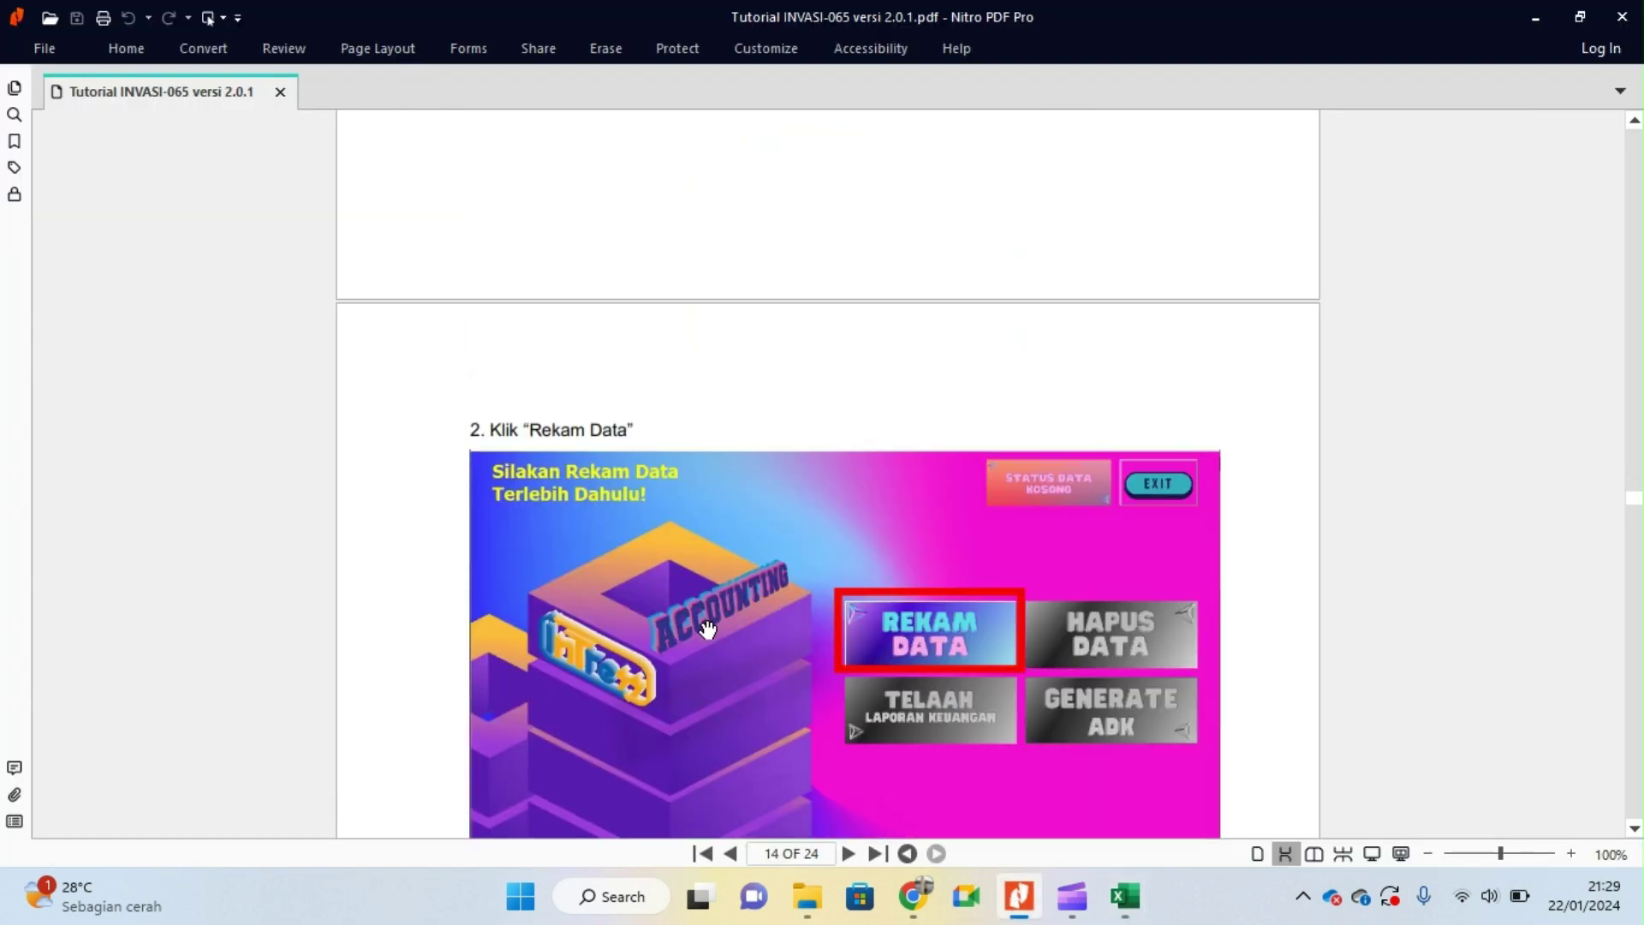
click(1143, 909)
click(994, 404)
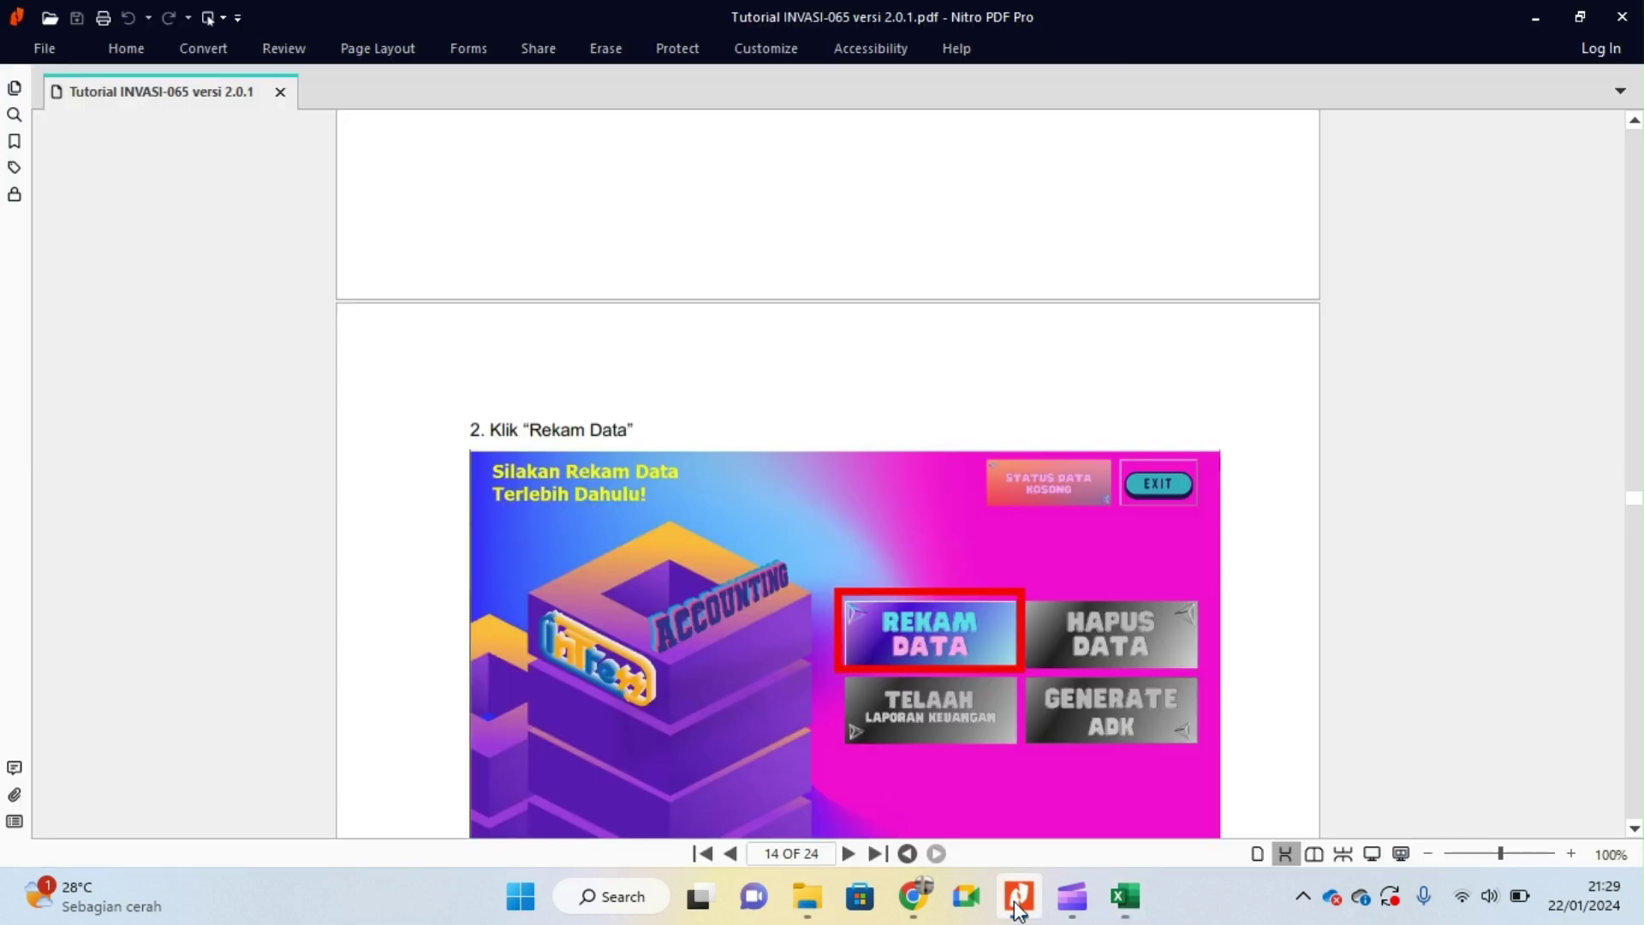
Step: Following step 3 of the tutorial PDF, enter '528792 as Kode Satker in the Input Data form
click(1019, 896)
scroll(1020, 606, down, 5)
scroll(1021, 606, down, 1)
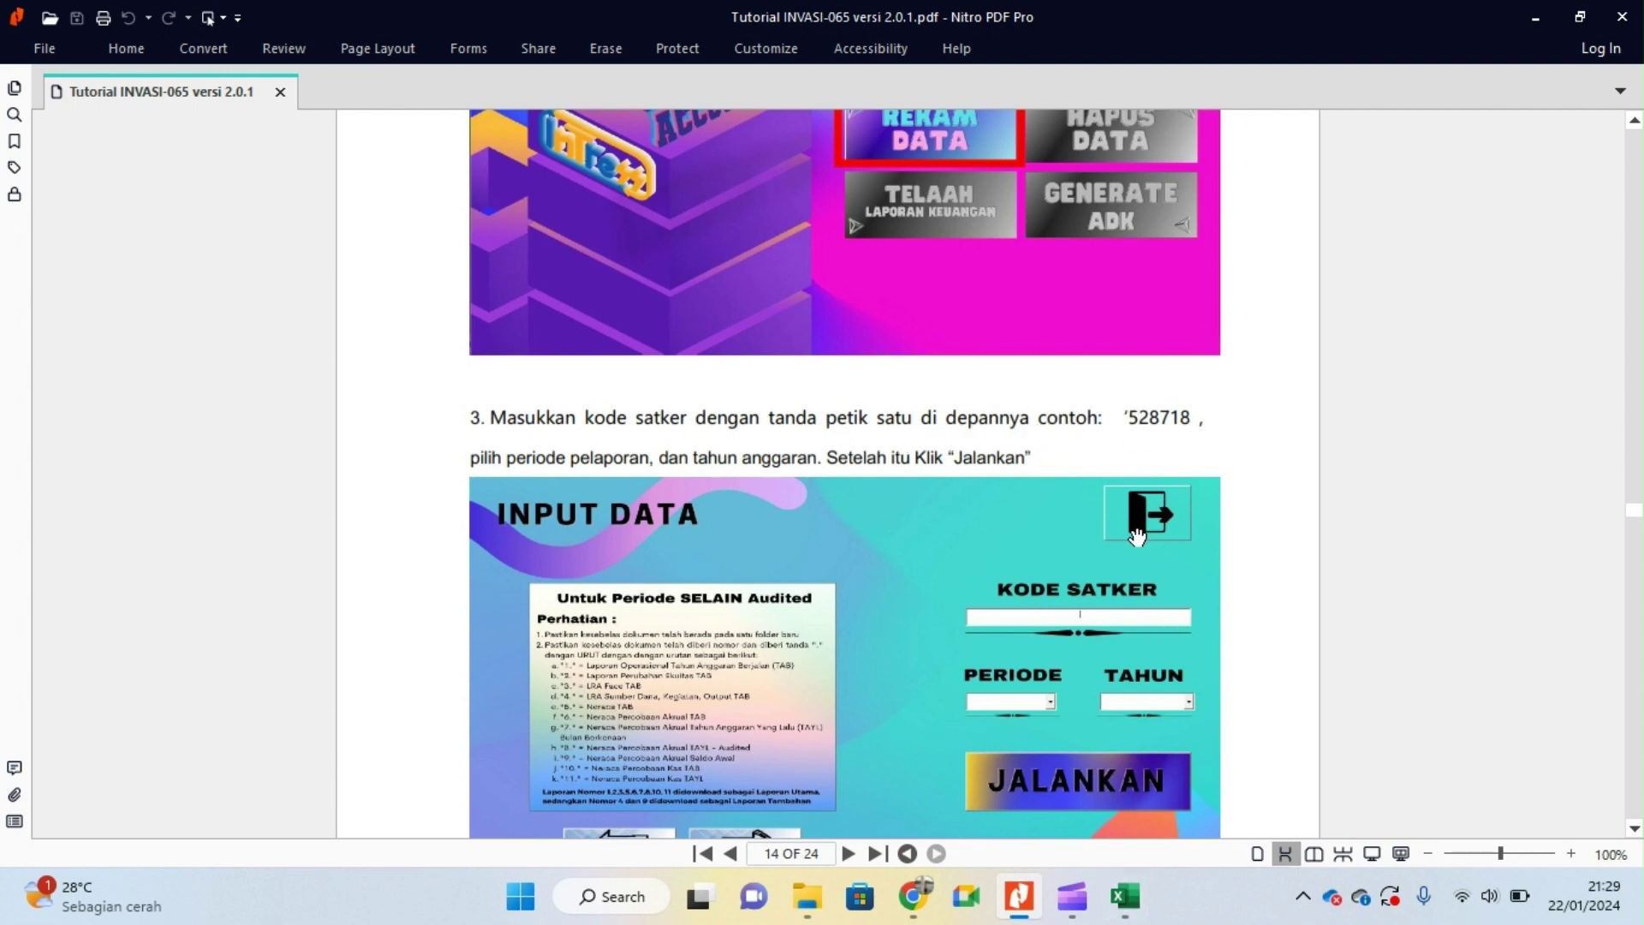
click(1133, 907)
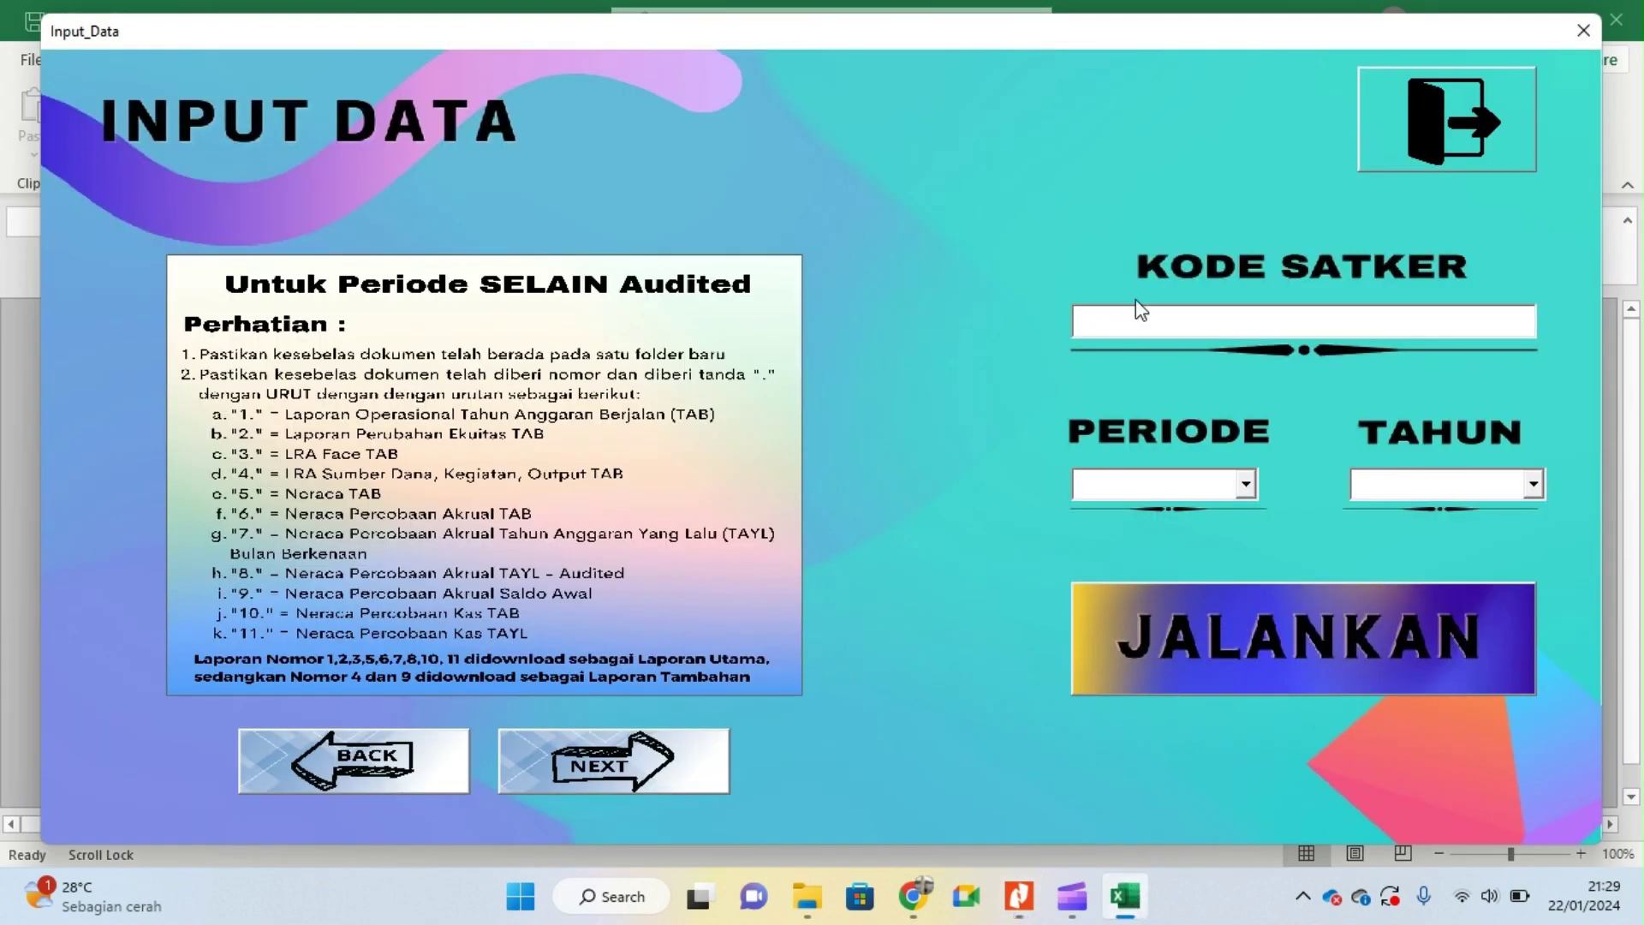
click(1153, 316)
text('528792)
click(1019, 895)
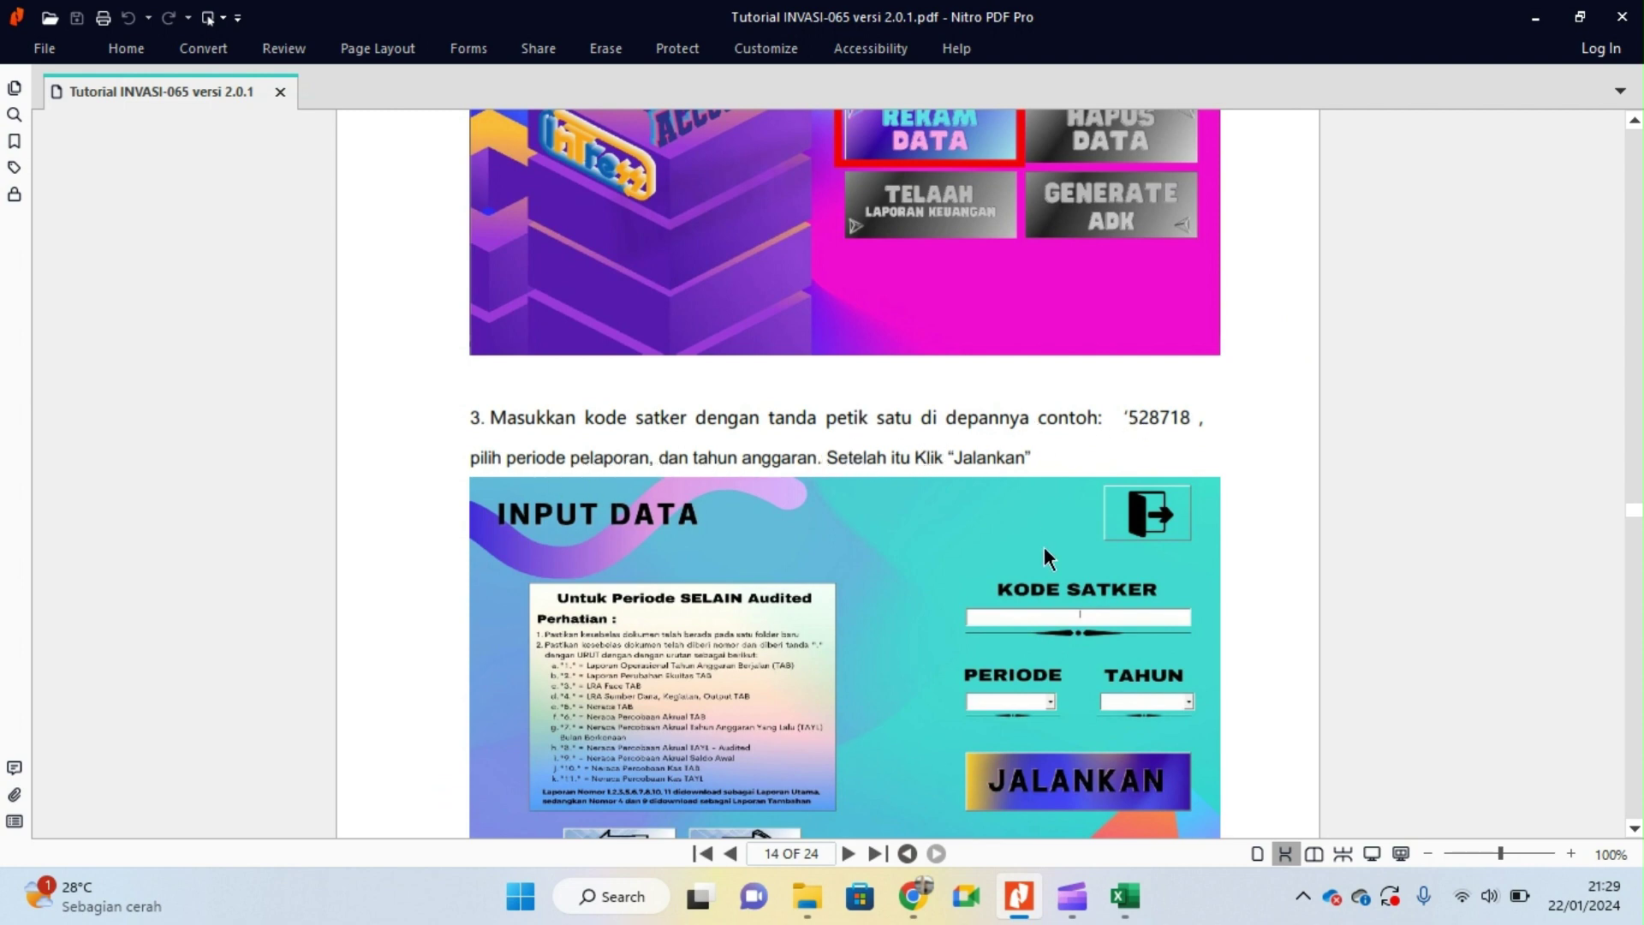
click(1127, 896)
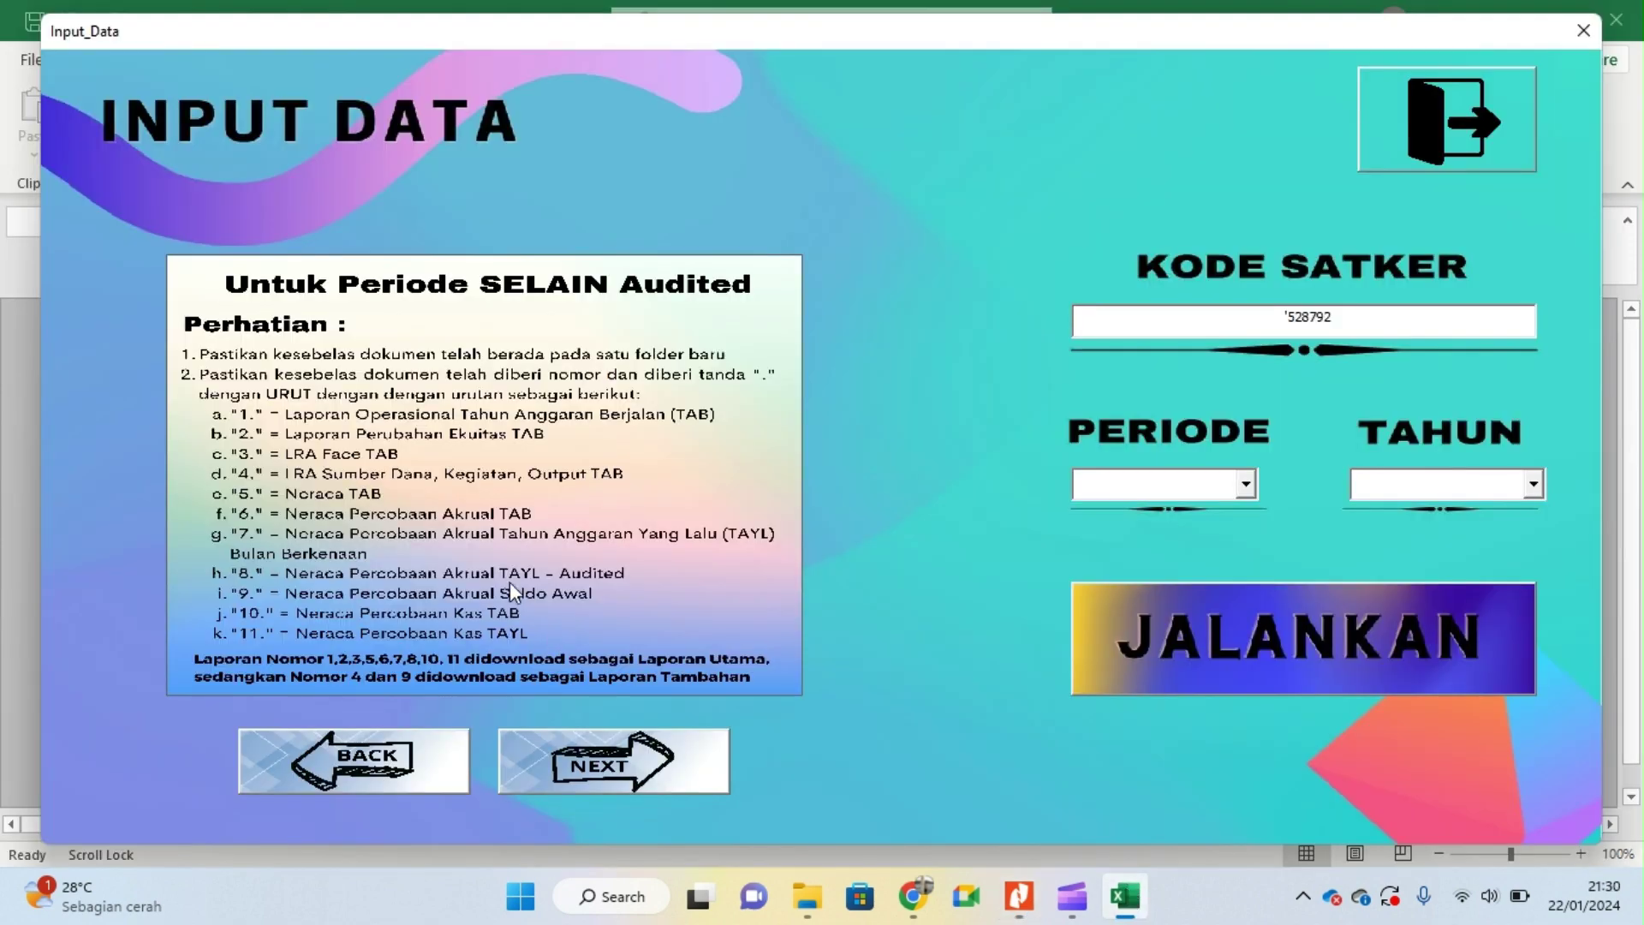
Step: Set Periode to UNAUDITED and Tahun to 2023 in the Input Data form, and run the recording with JALANKAN
click(1245, 485)
scroll(1250, 565, down, 1)
drag(1250, 571, 1249, 599)
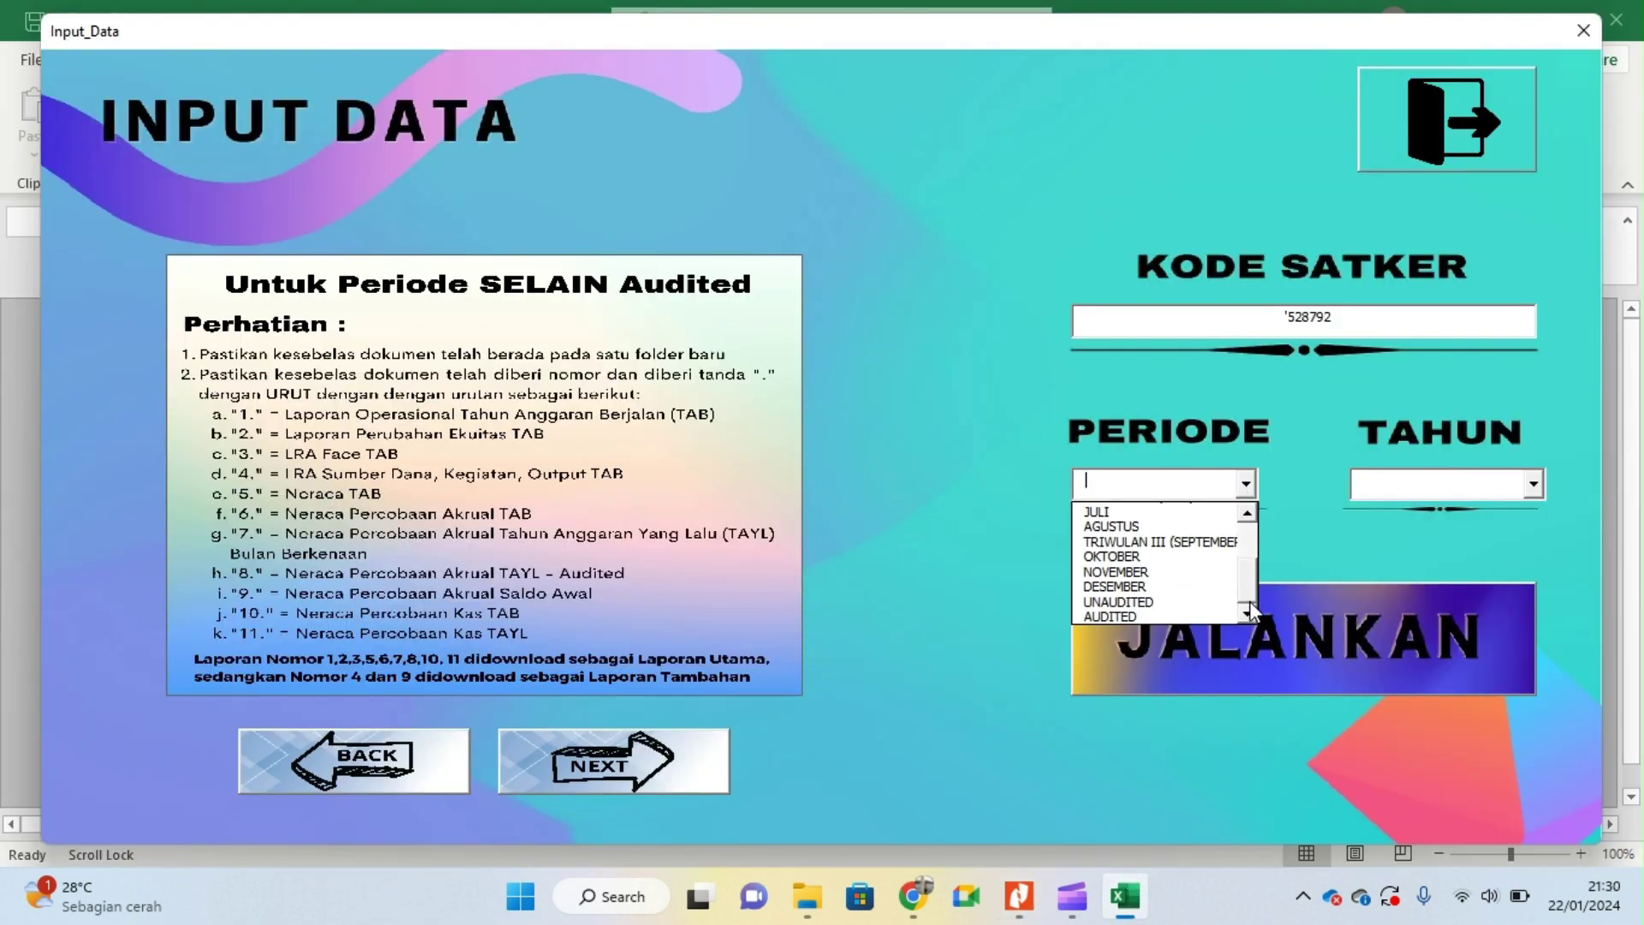
click(1190, 604)
click(1532, 485)
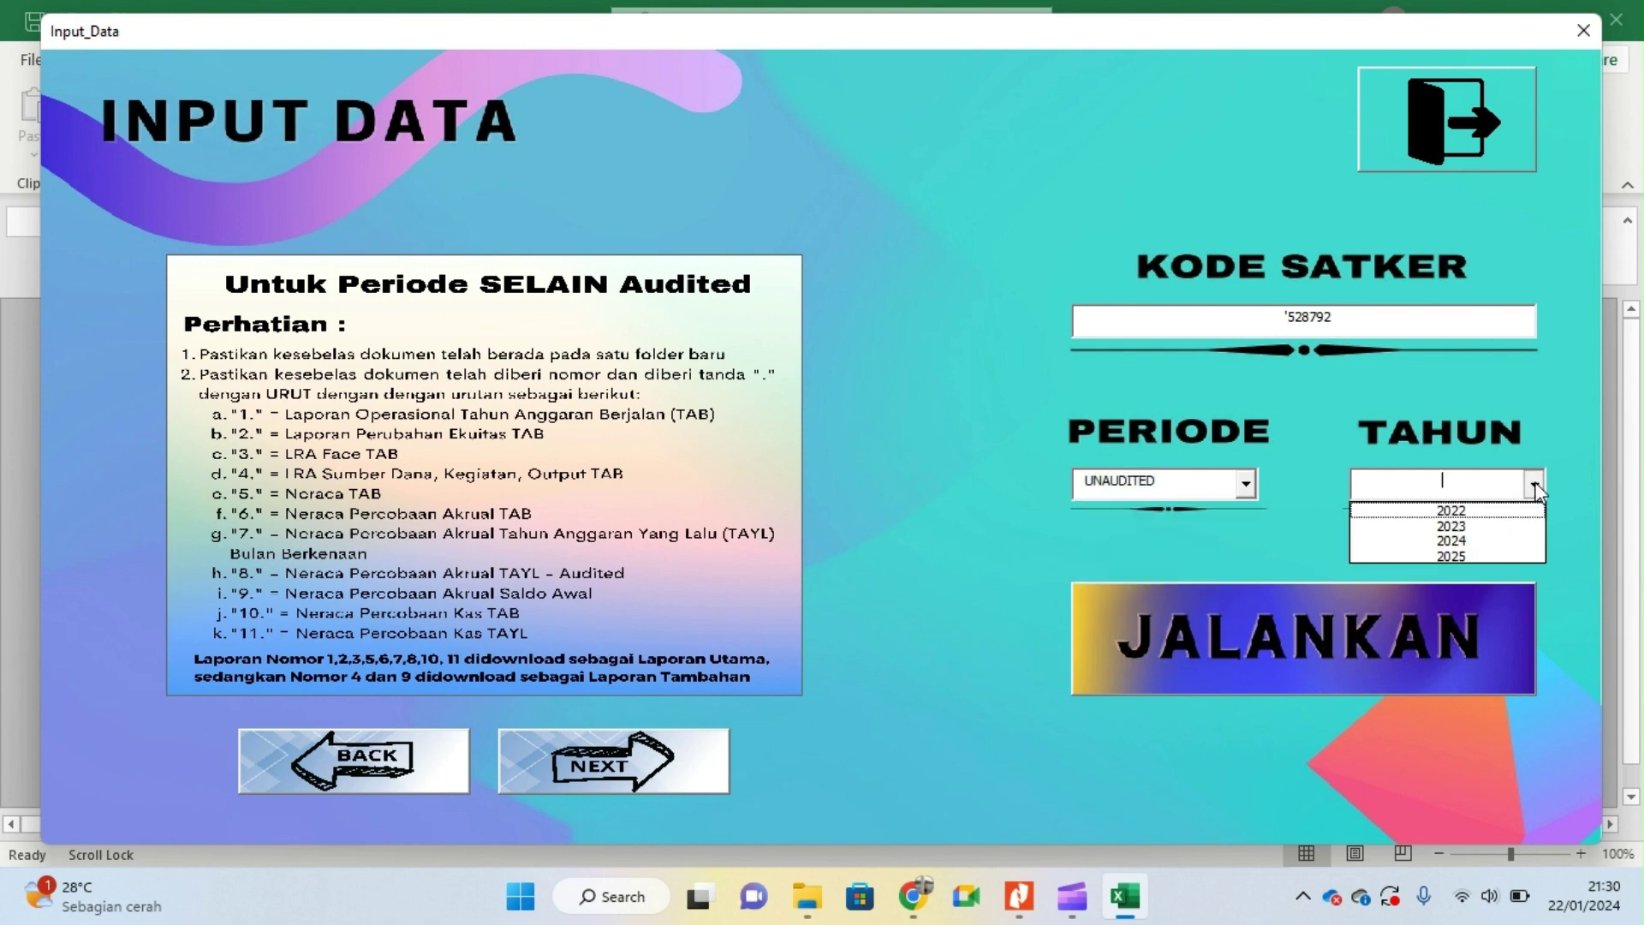
click(1477, 526)
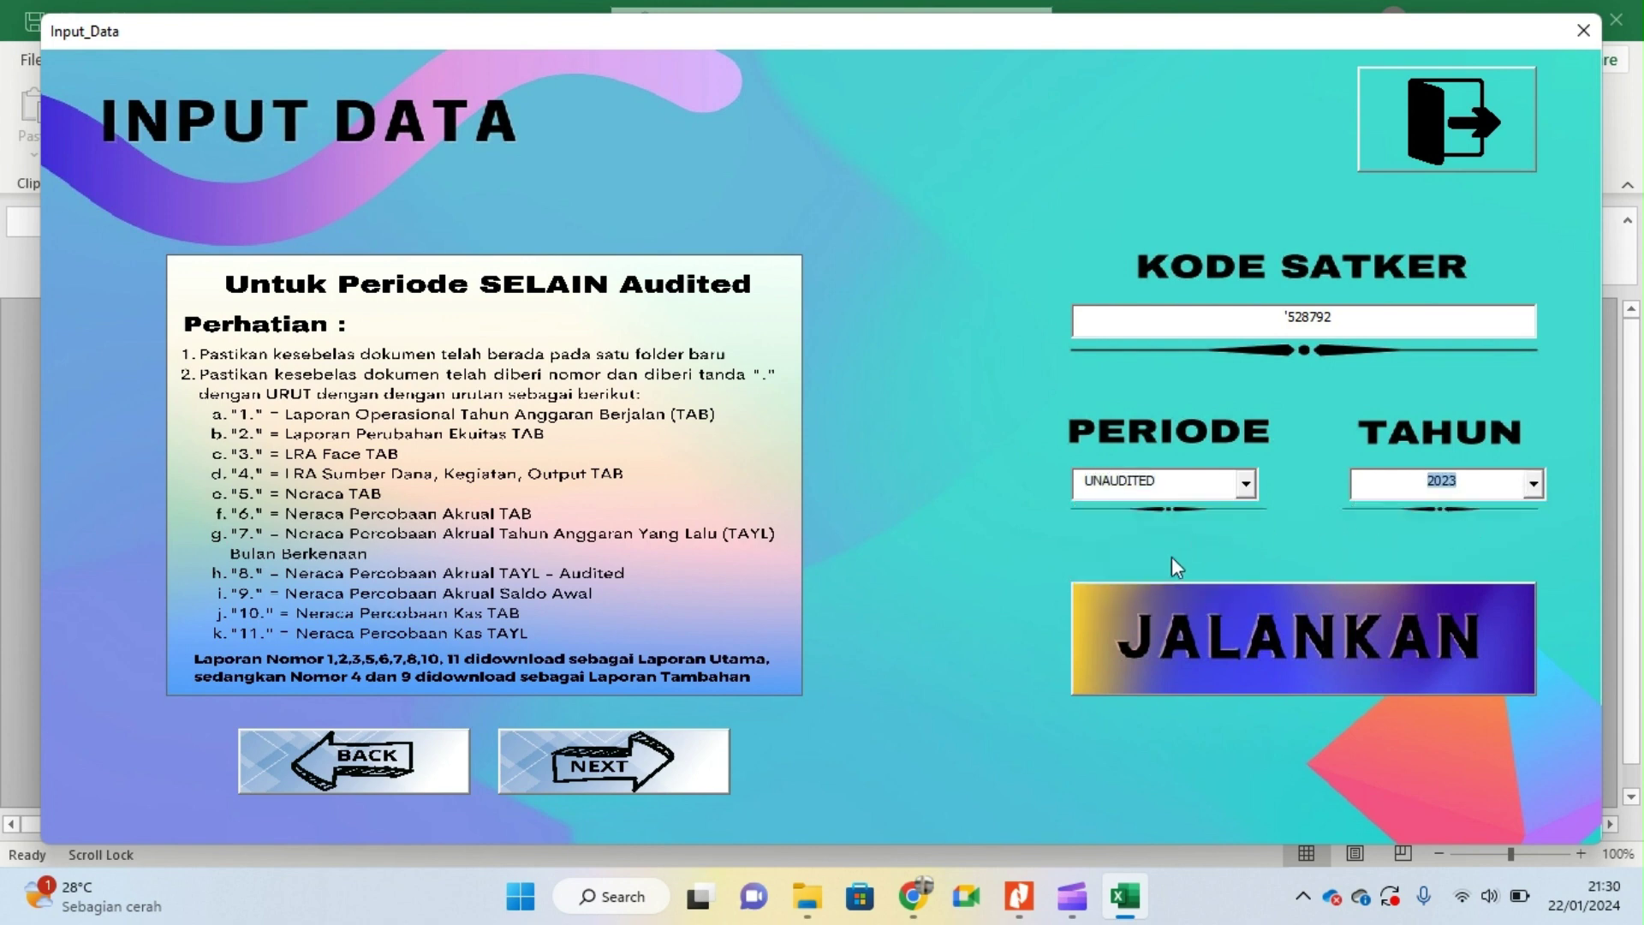
click(1248, 625)
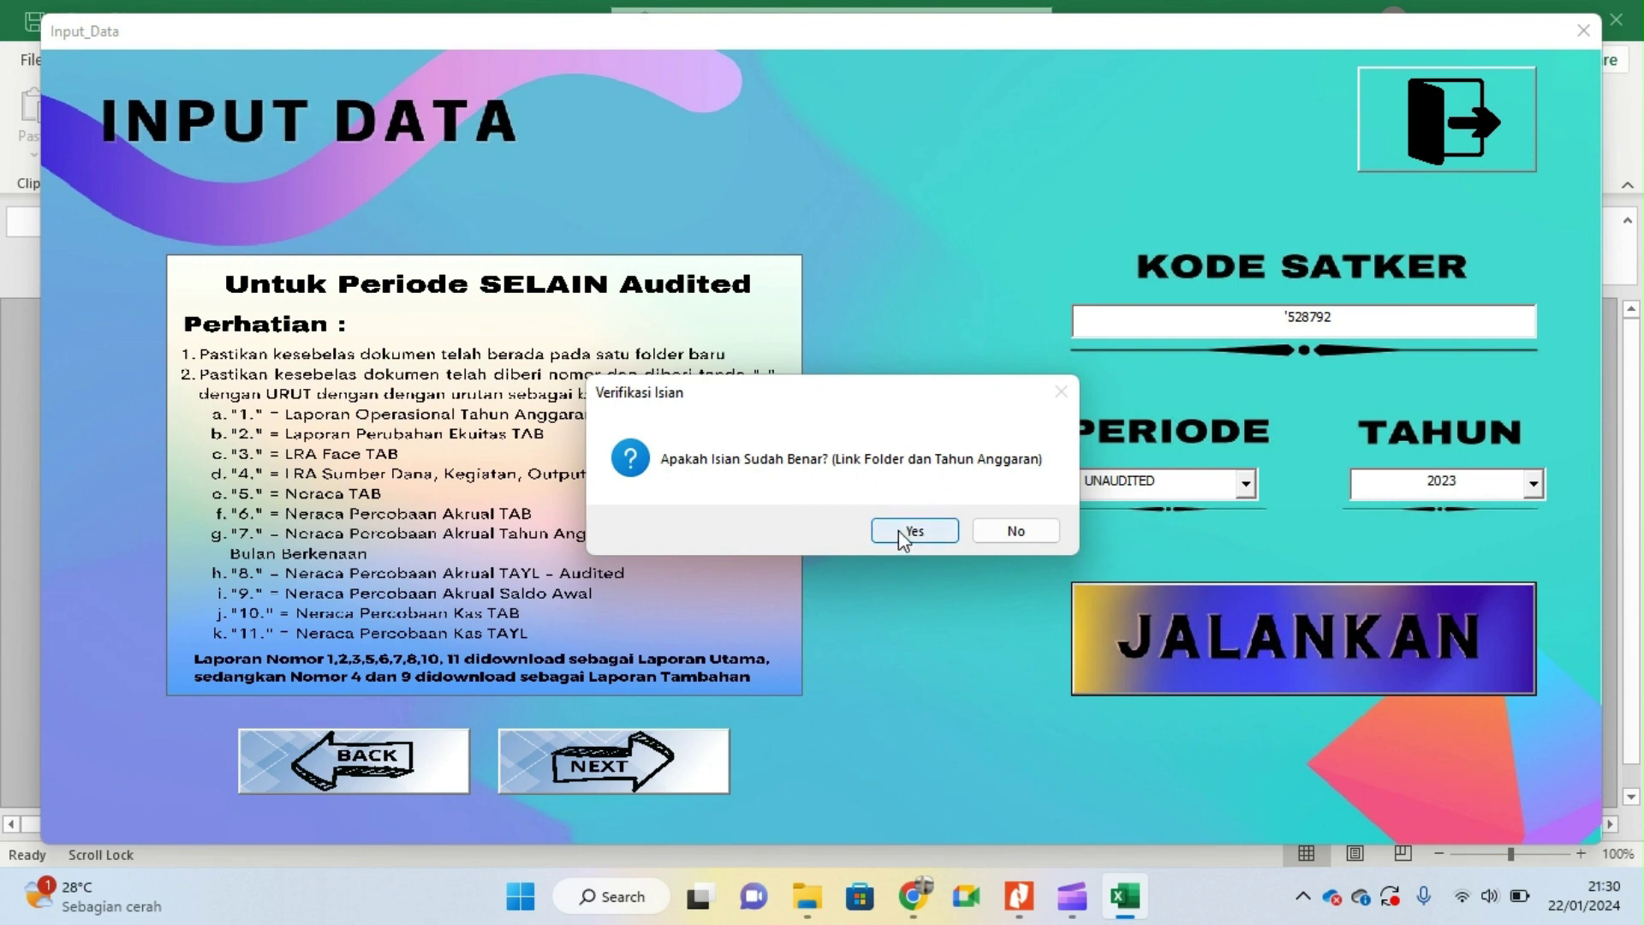
Step: Check the numbered reports in the Peletakan Laporan Keuangan format Excel folder, and confirm the entries to record the data
click(808, 896)
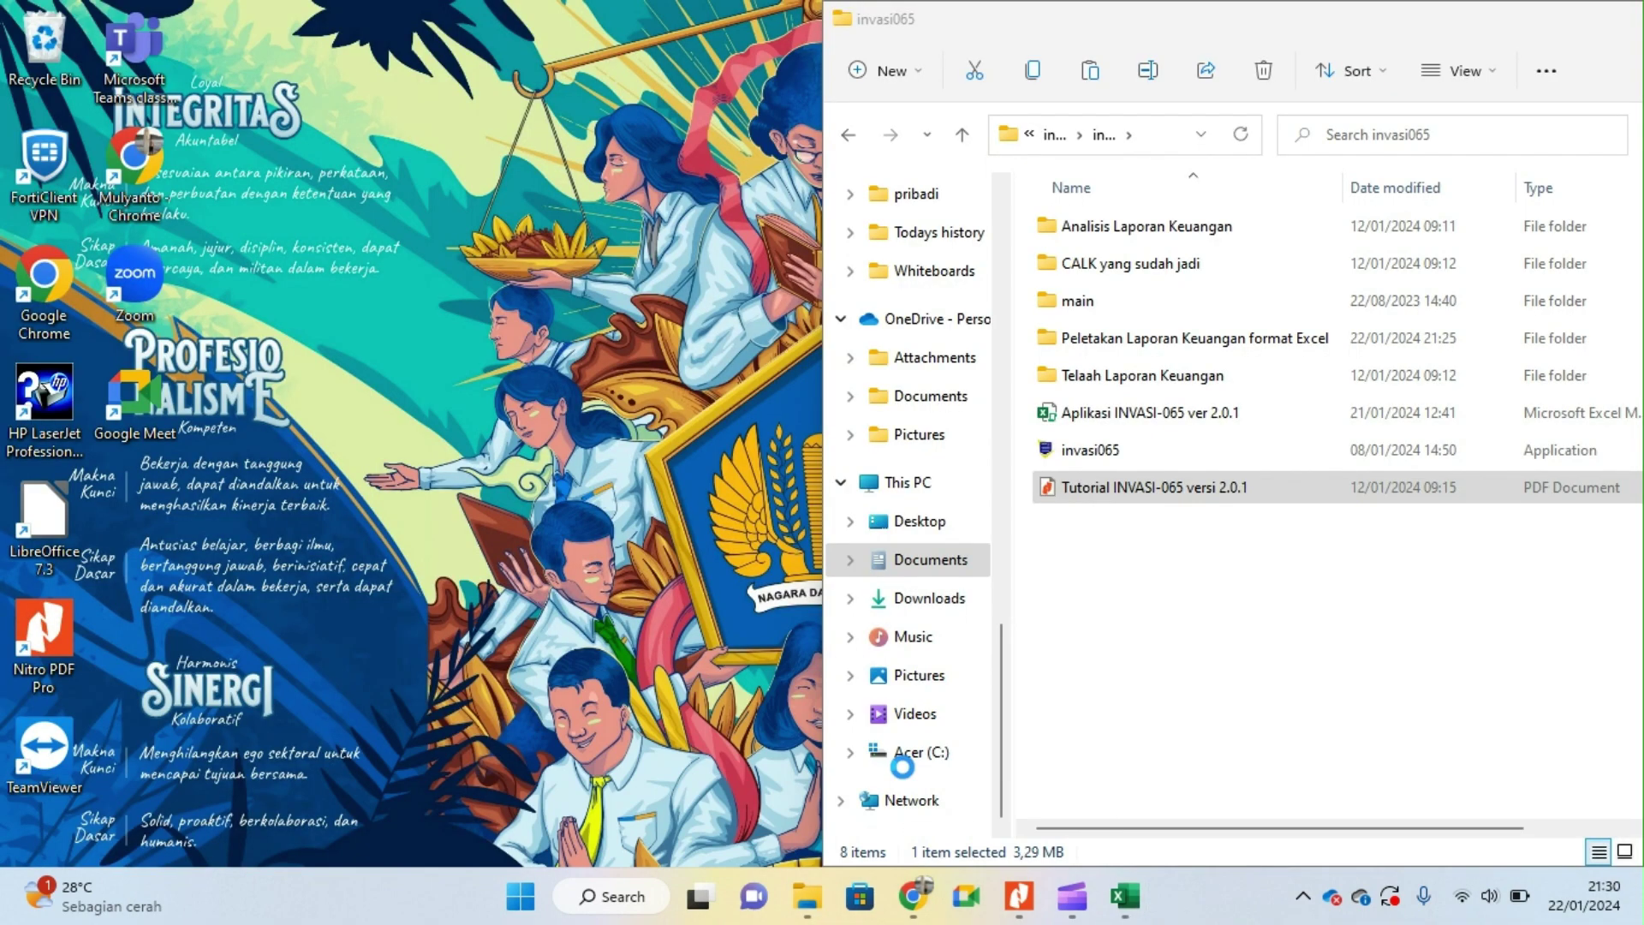
click(864, 775)
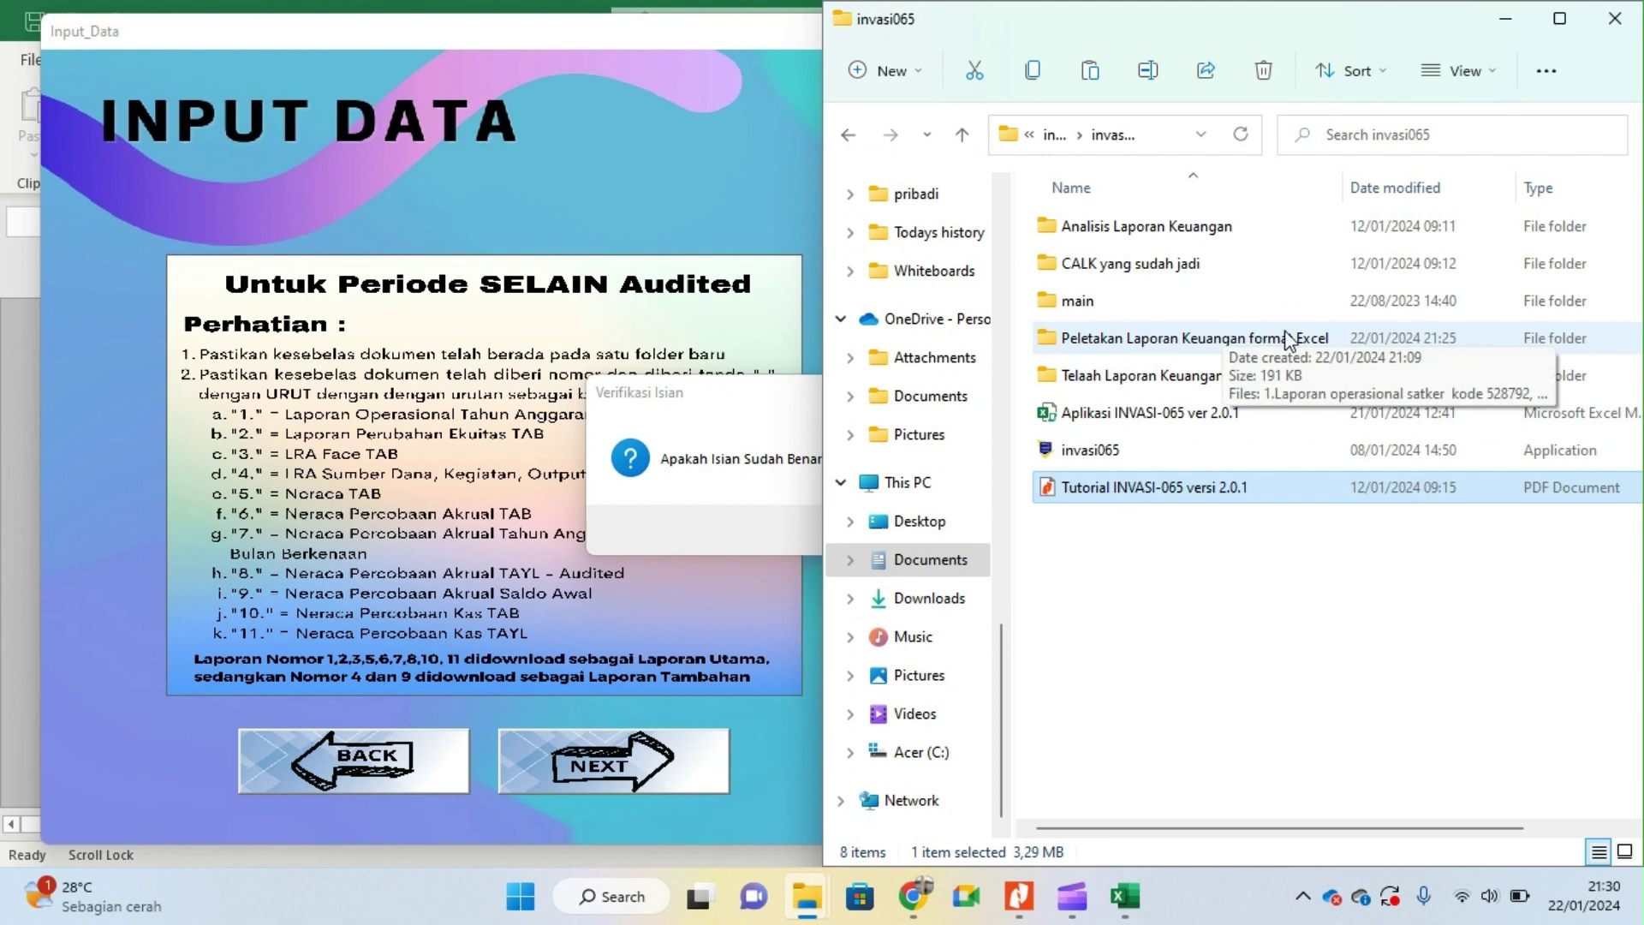
double_click(1128, 330)
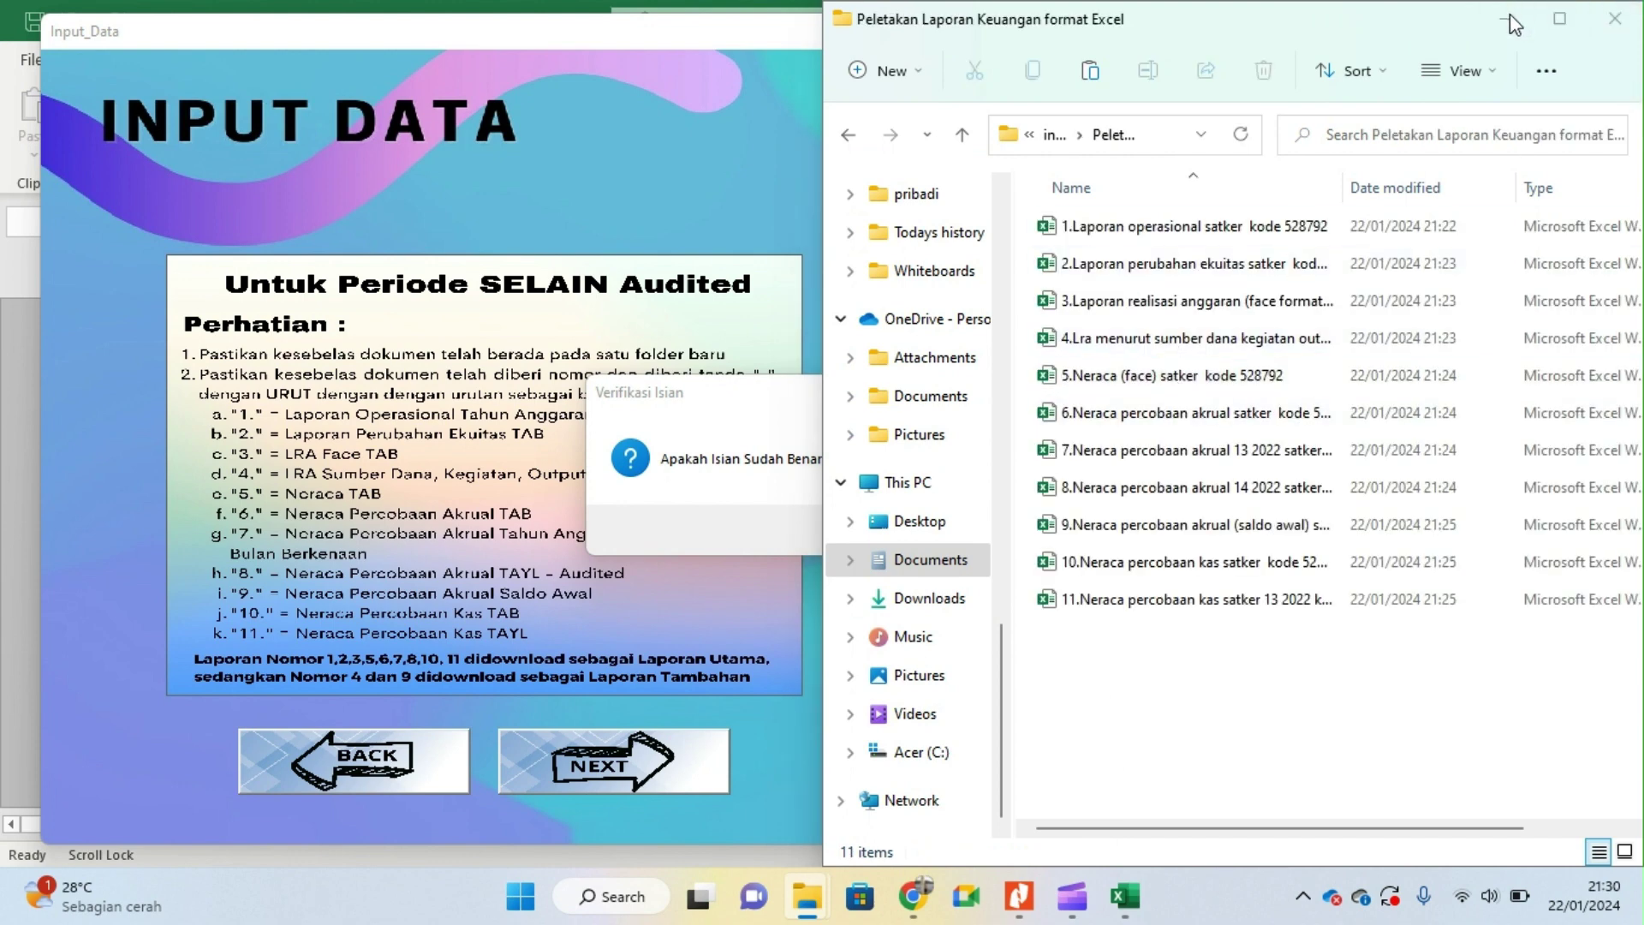
click(1507, 15)
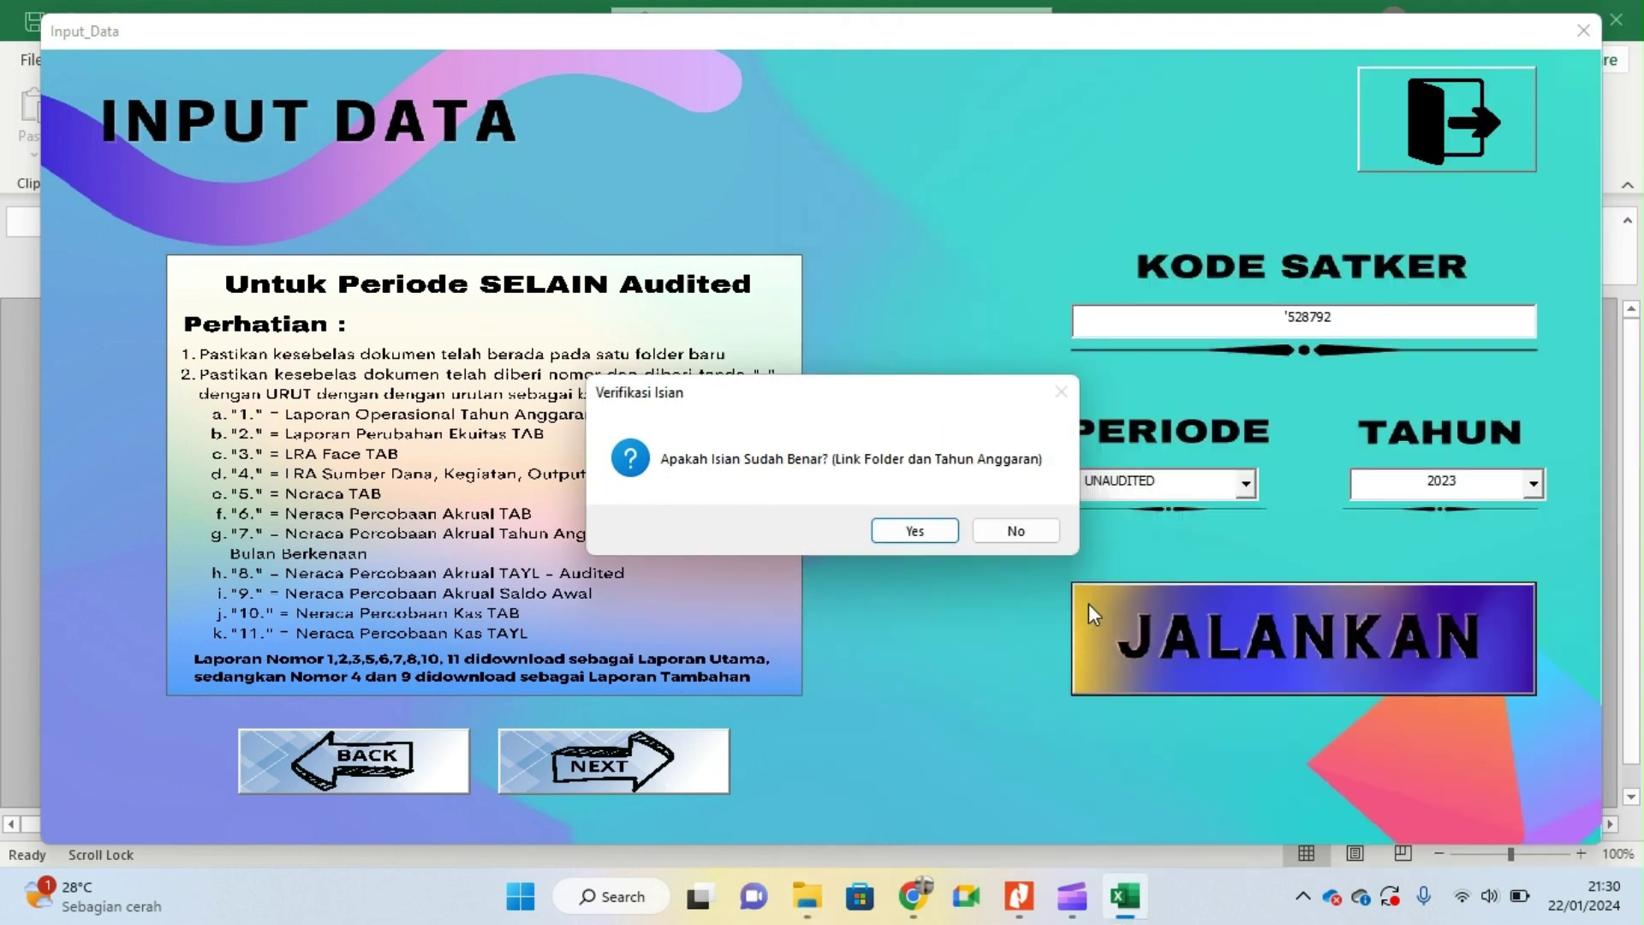
click(912, 535)
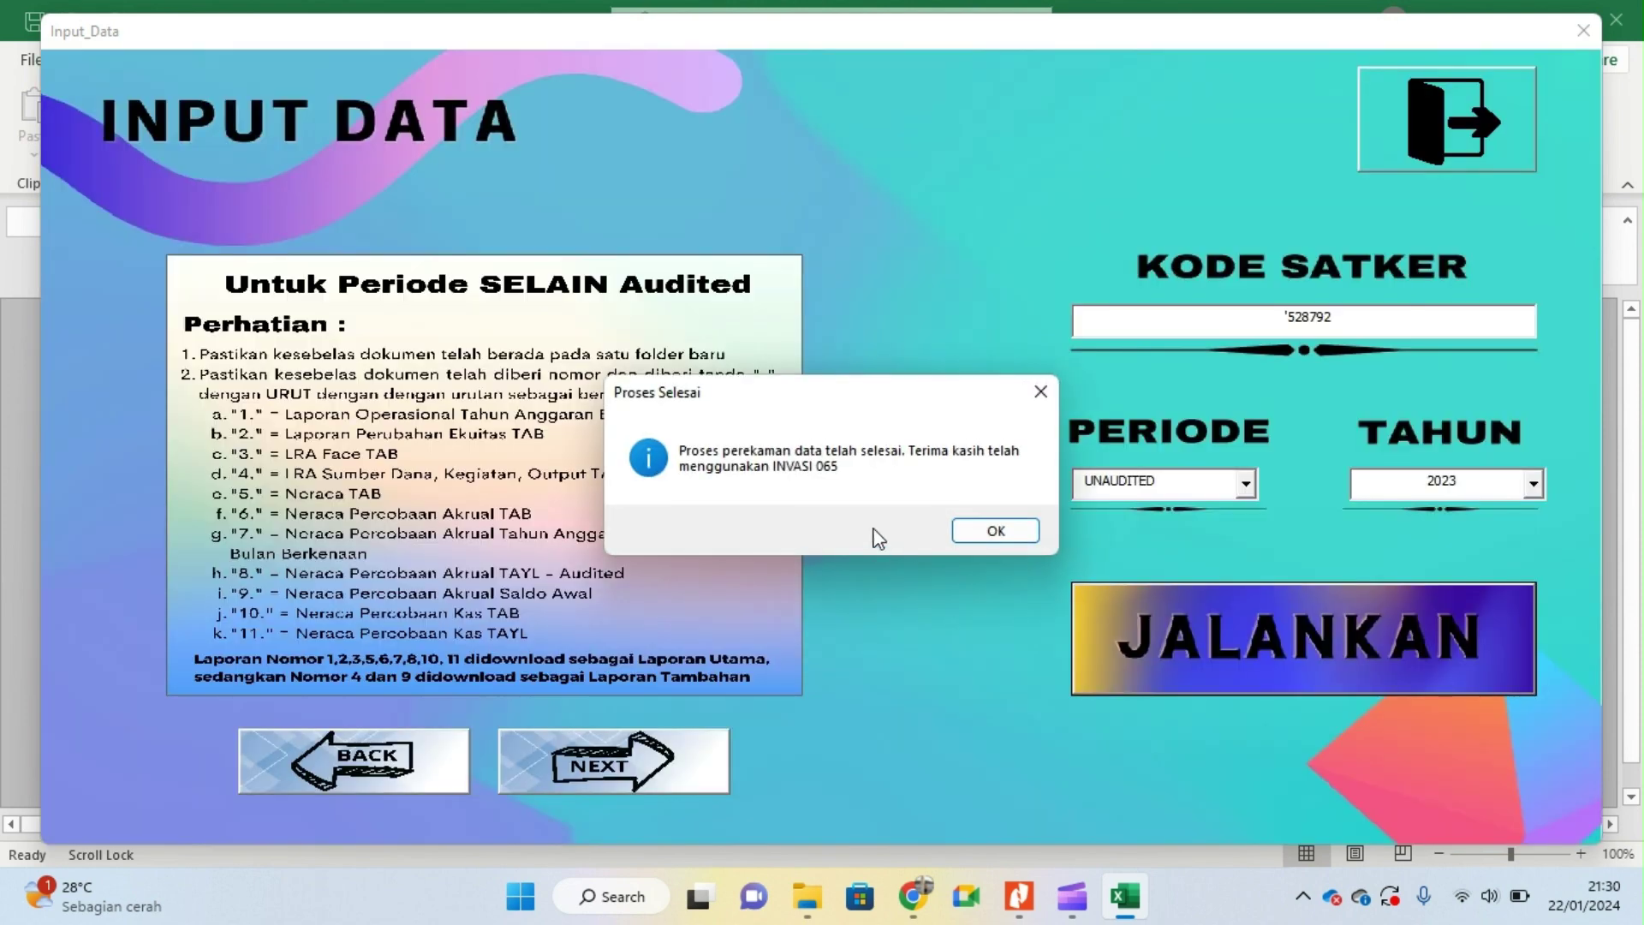
click(991, 541)
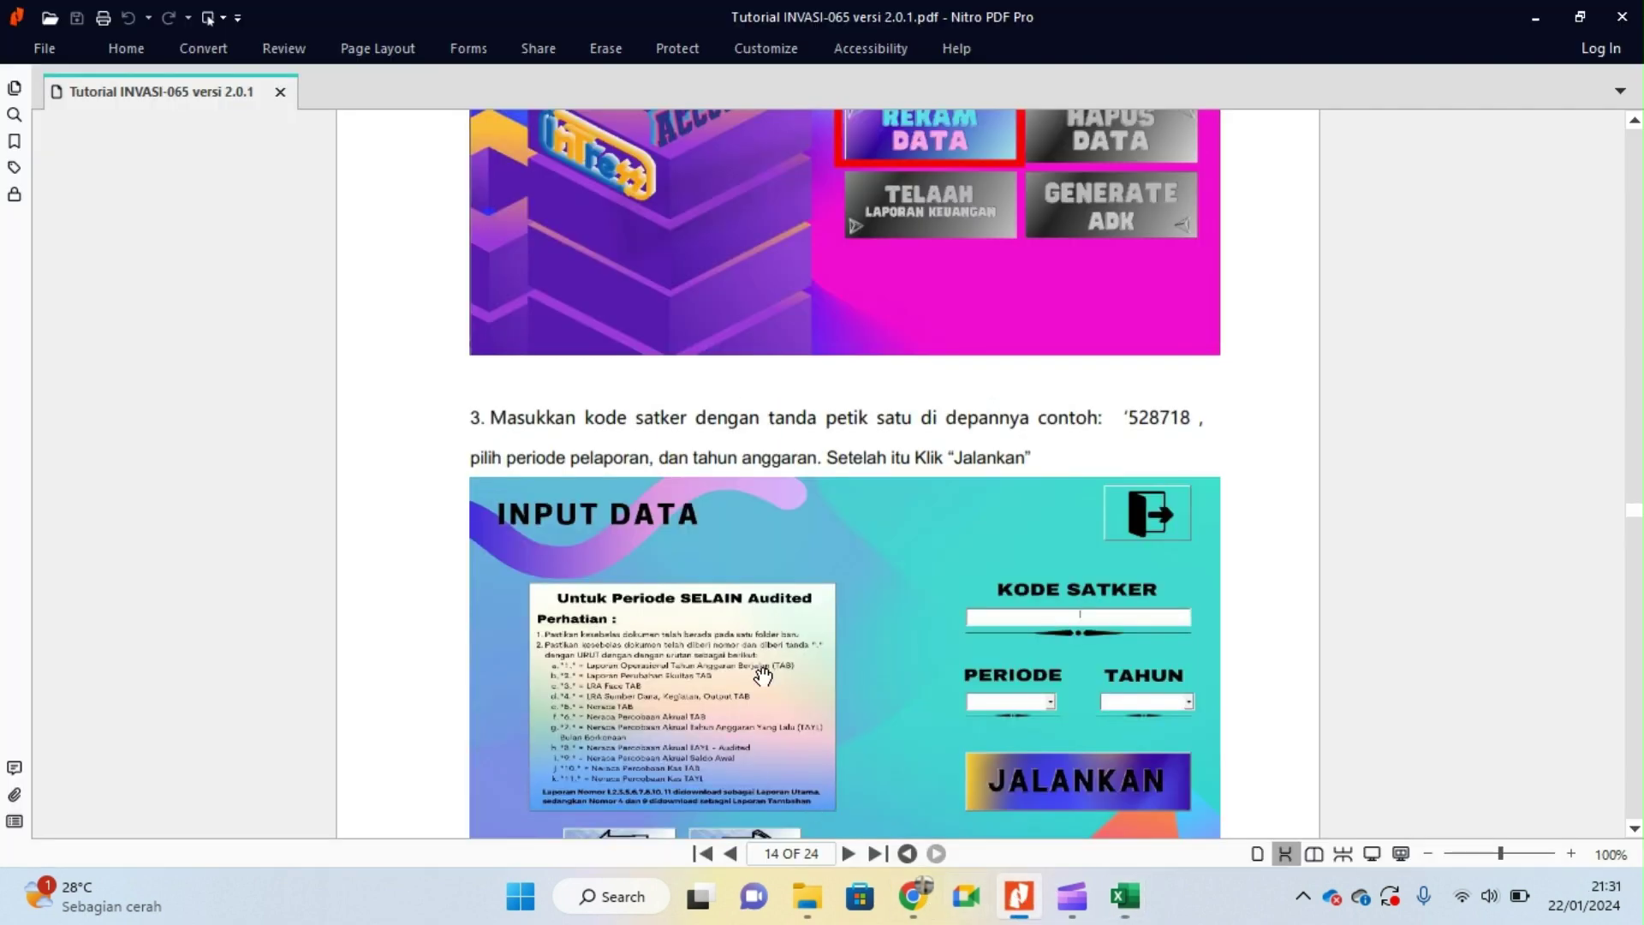
Step: Read step 4 of Perekaman Data and the start of section C, Telaah atas Laporan Keuangan, in the tutorial PDF
scroll(831, 564, down, 5)
scroll(829, 559, down, 3)
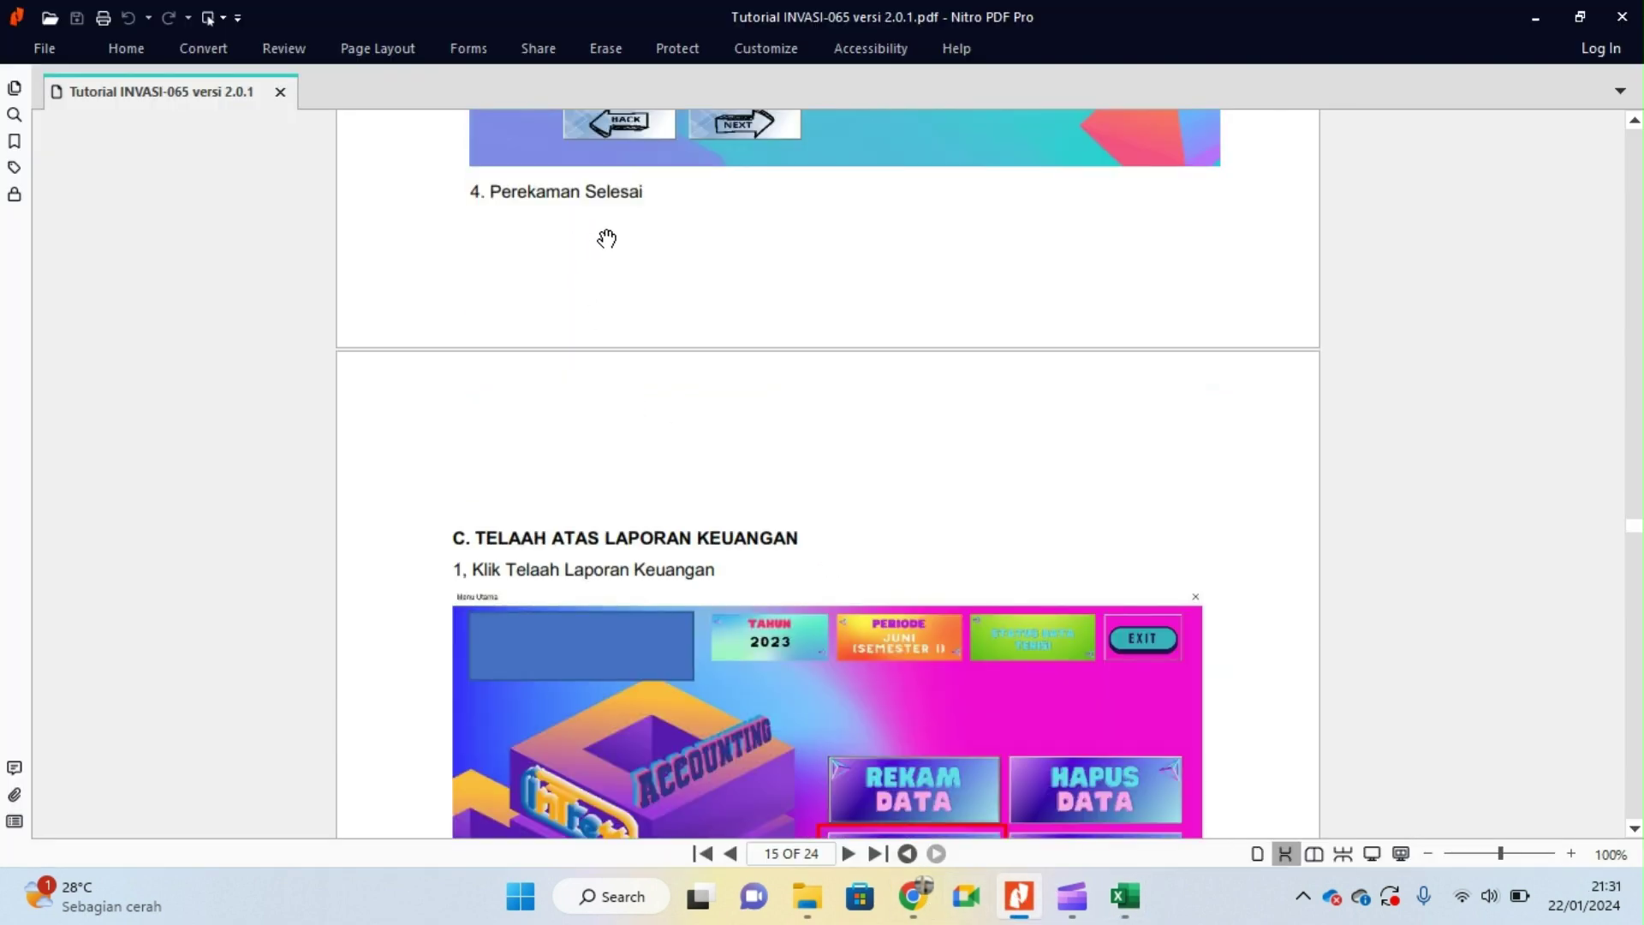
scroll(690, 443, down, 2)
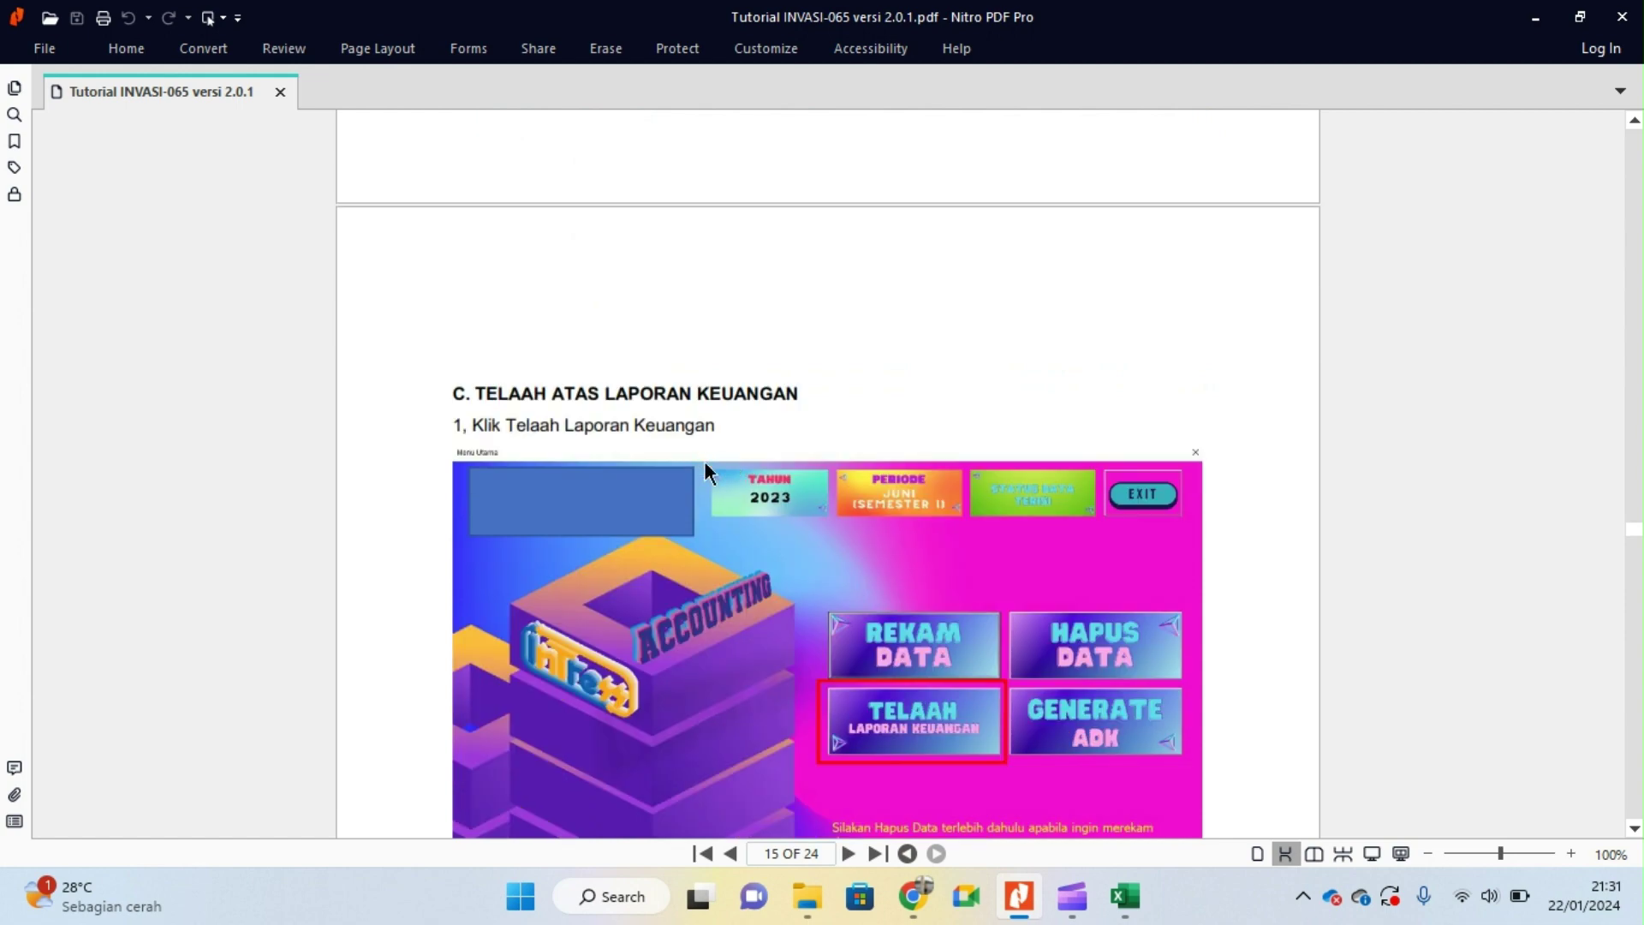
Step: Save the INVASI-065 workbook with the recorded data, and return to the application's main menu
click(1121, 899)
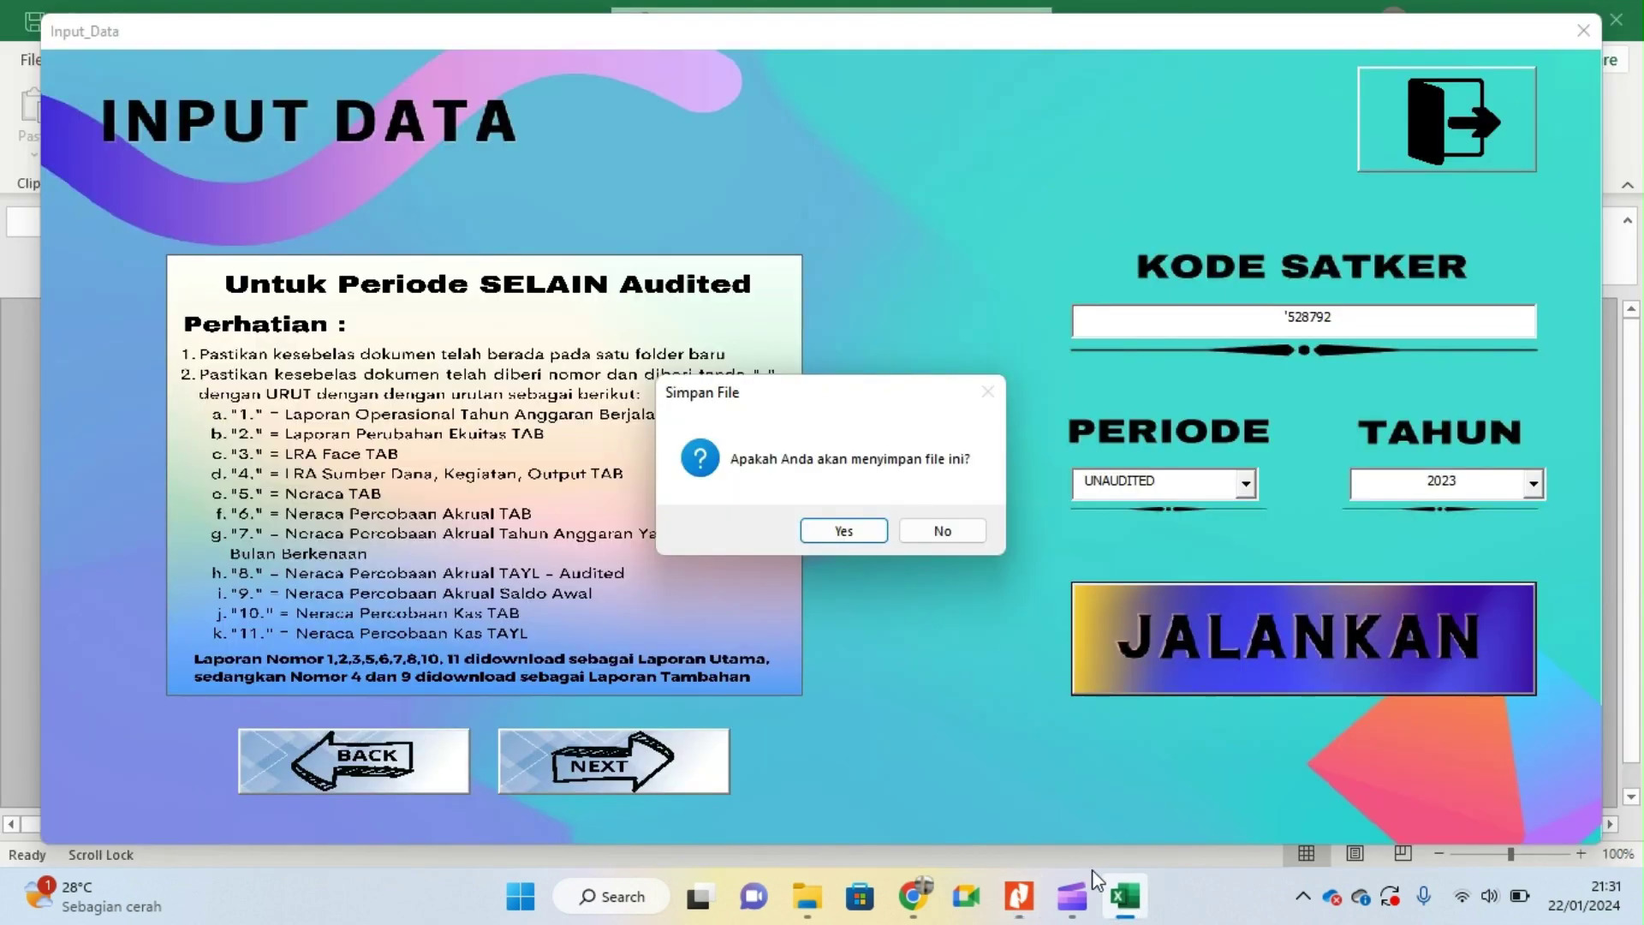
click(856, 533)
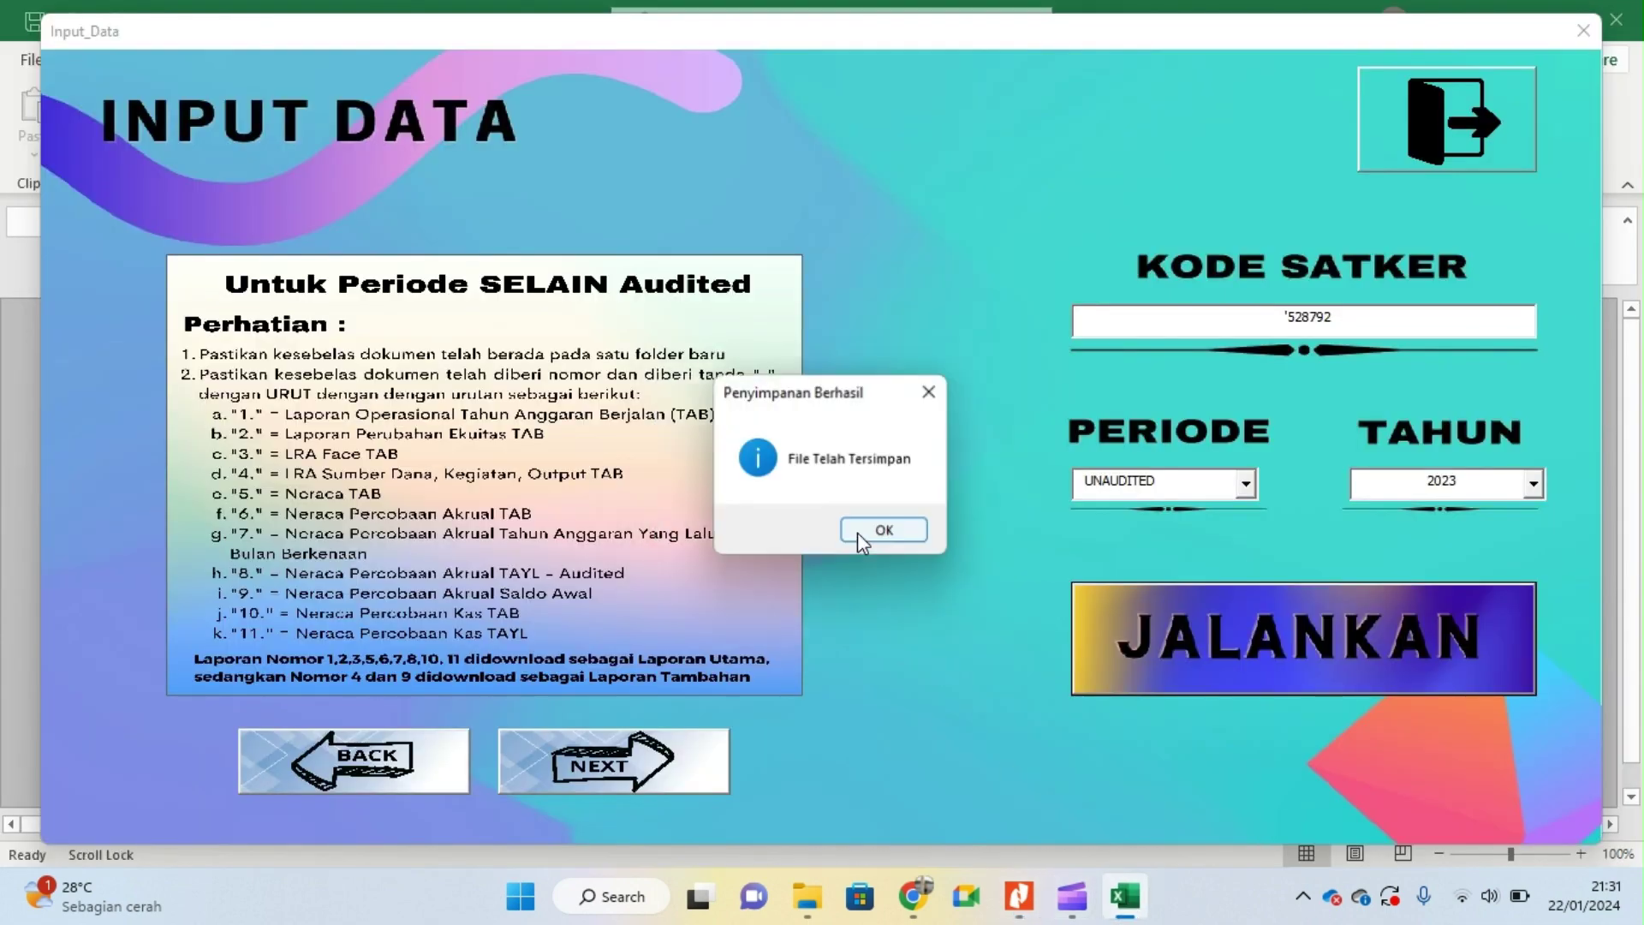
click(856, 532)
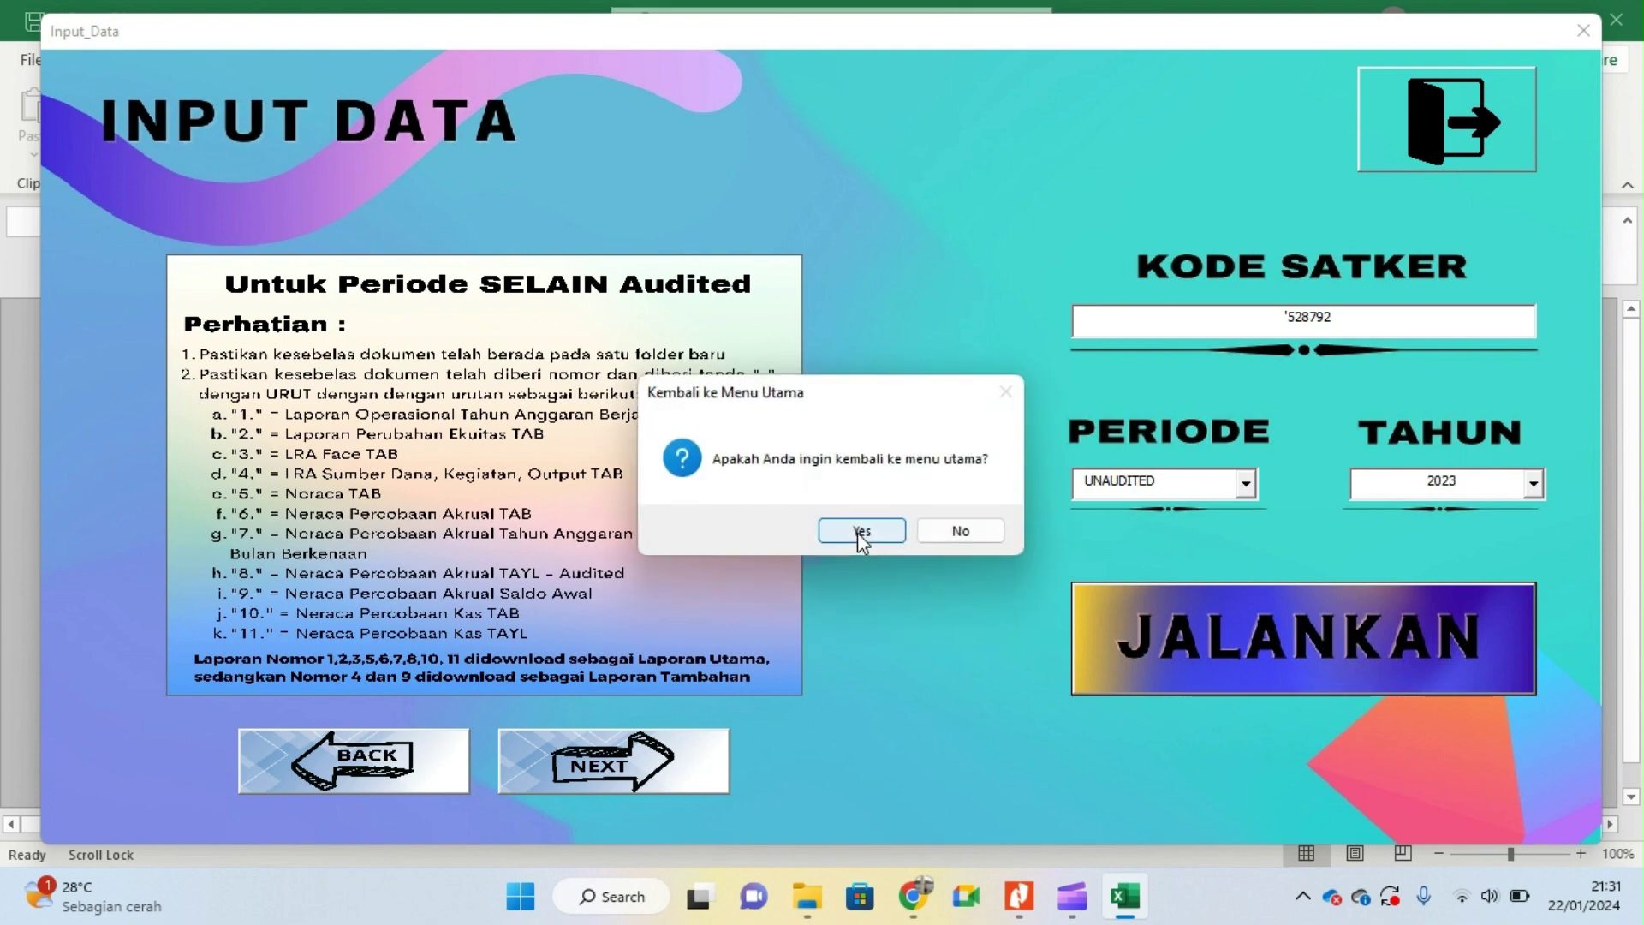
click(861, 531)
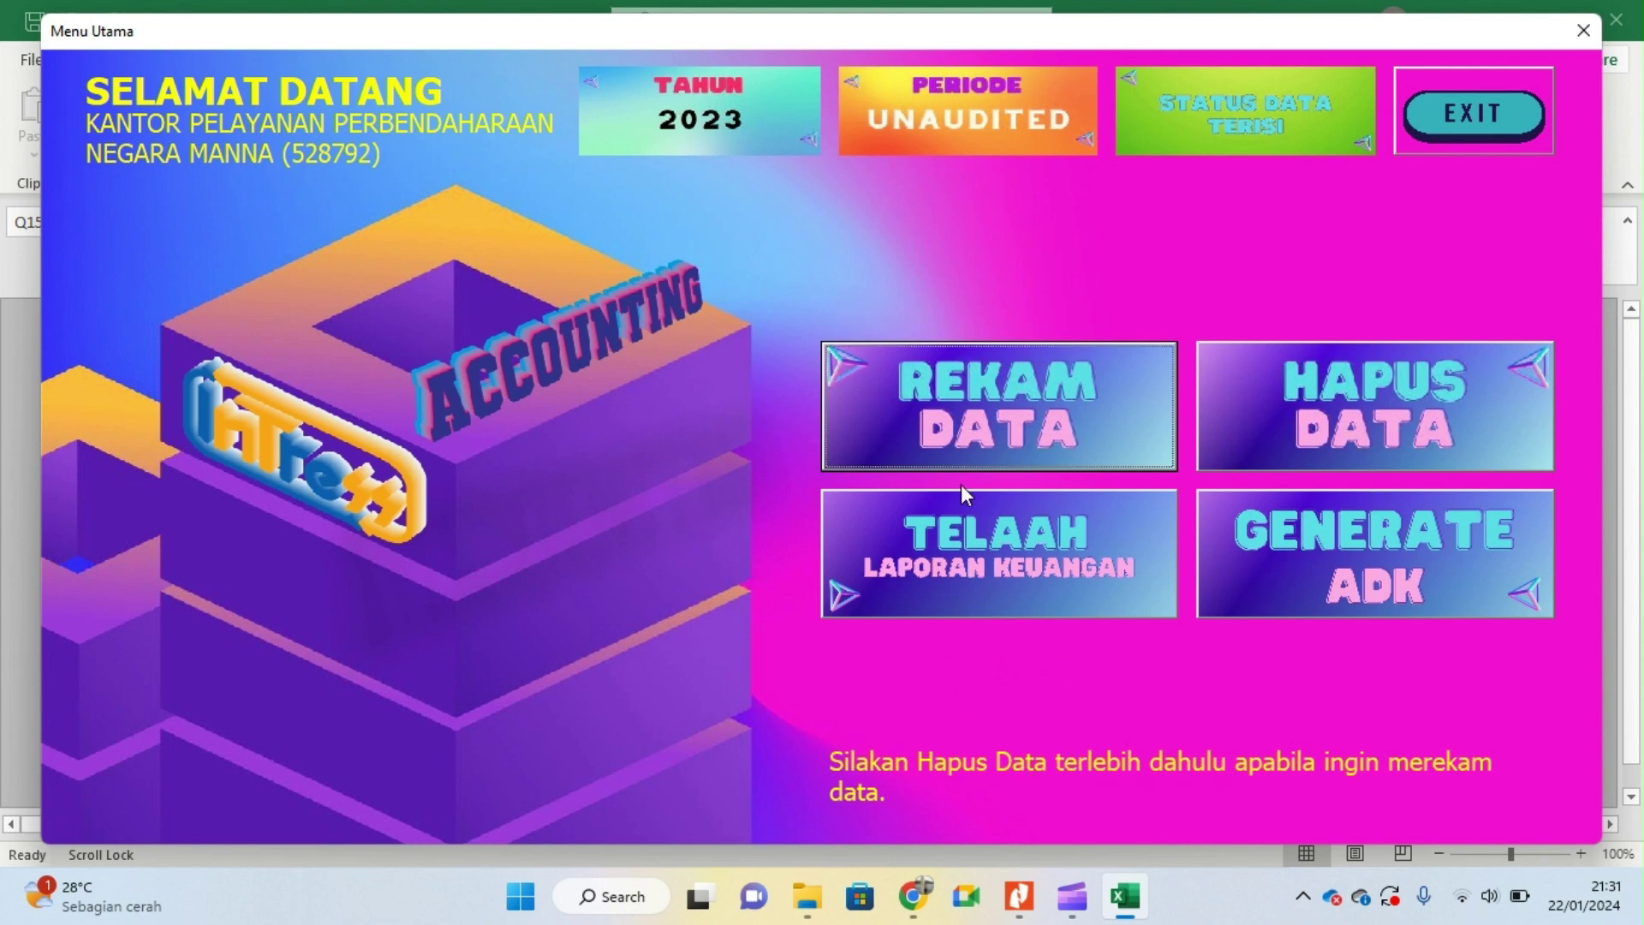
Step: Read step 1 of section C in the tutorial PDF, and open Telaah Laporan Keuangan in the INVASI-065 main menu
click(1019, 895)
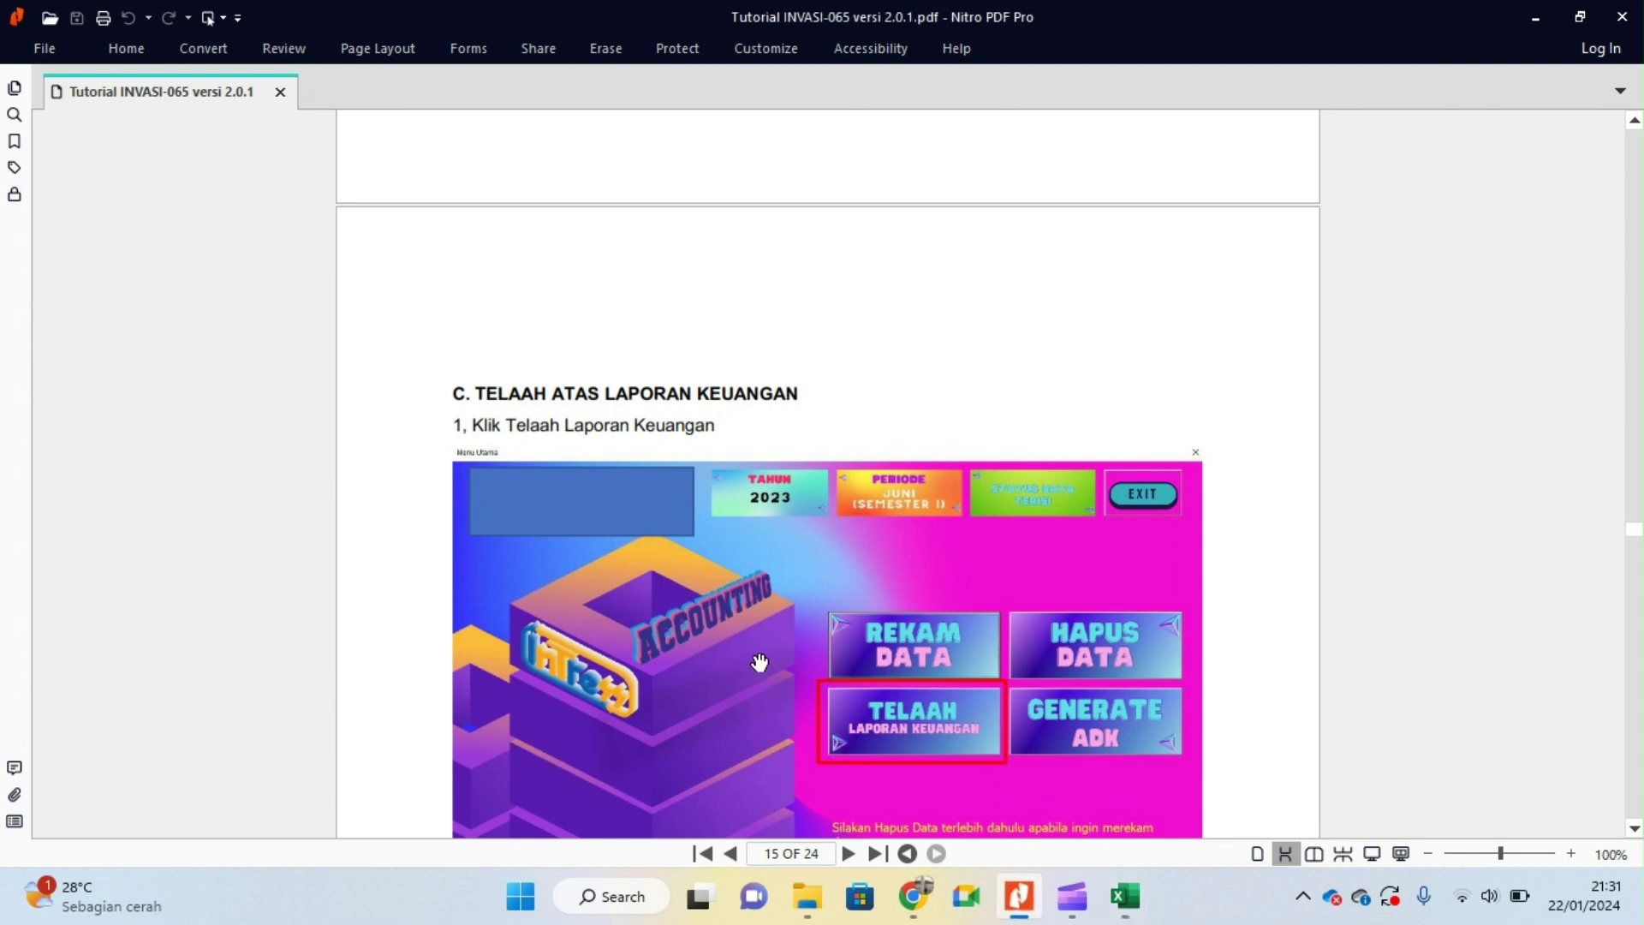
scroll(757, 664, down, 3)
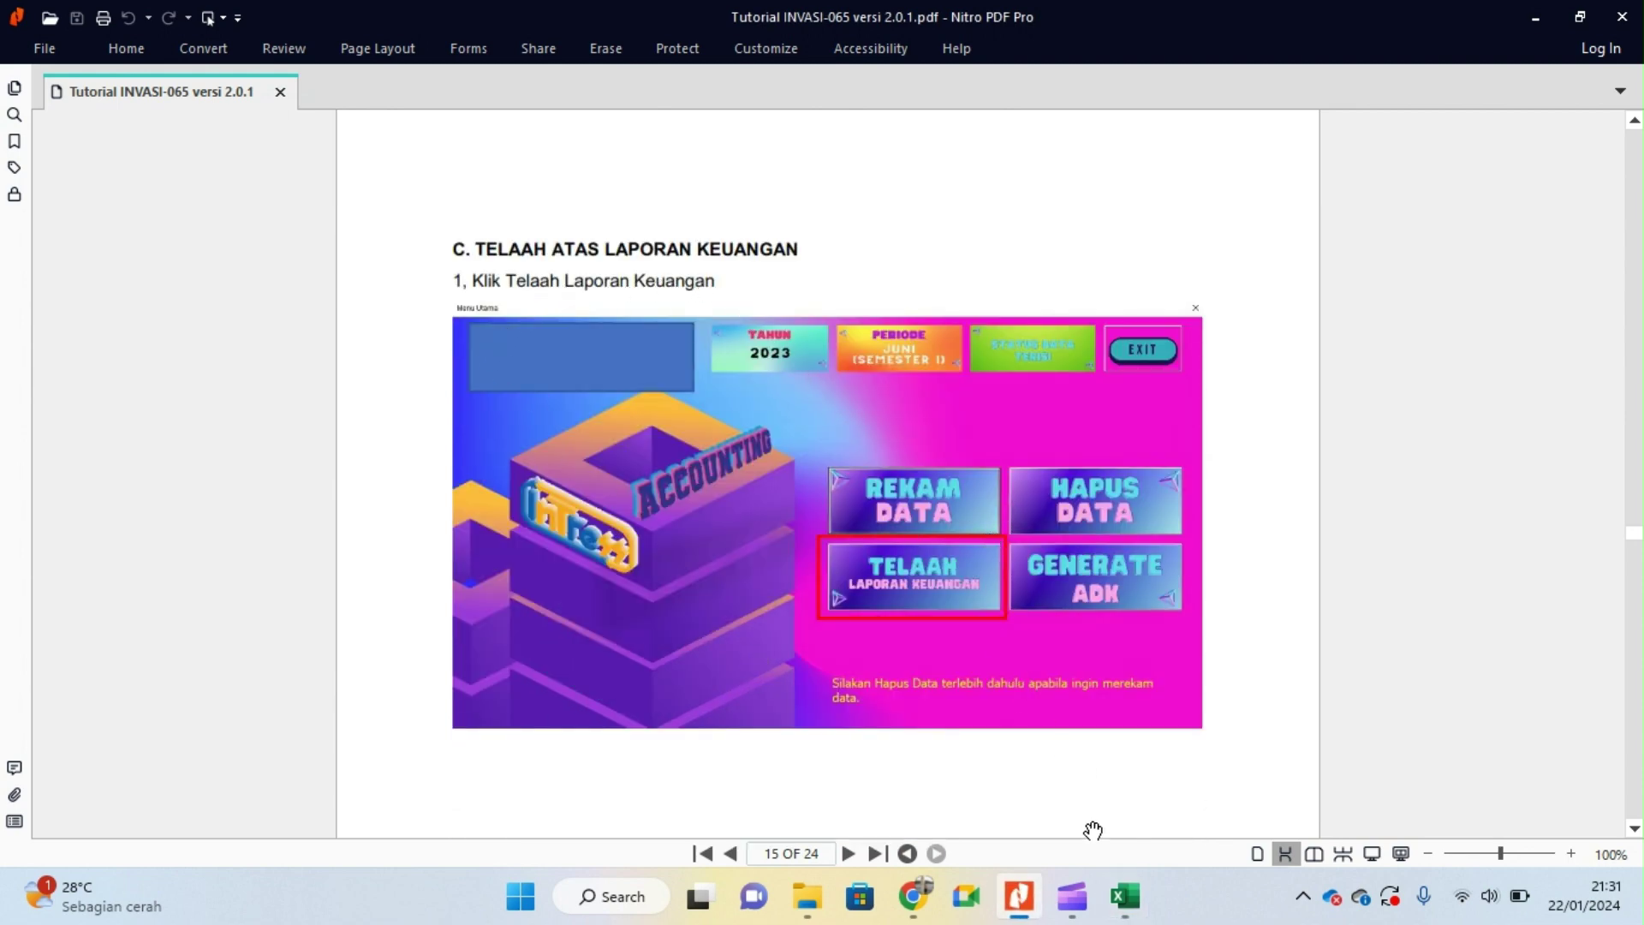
click(1125, 895)
click(973, 560)
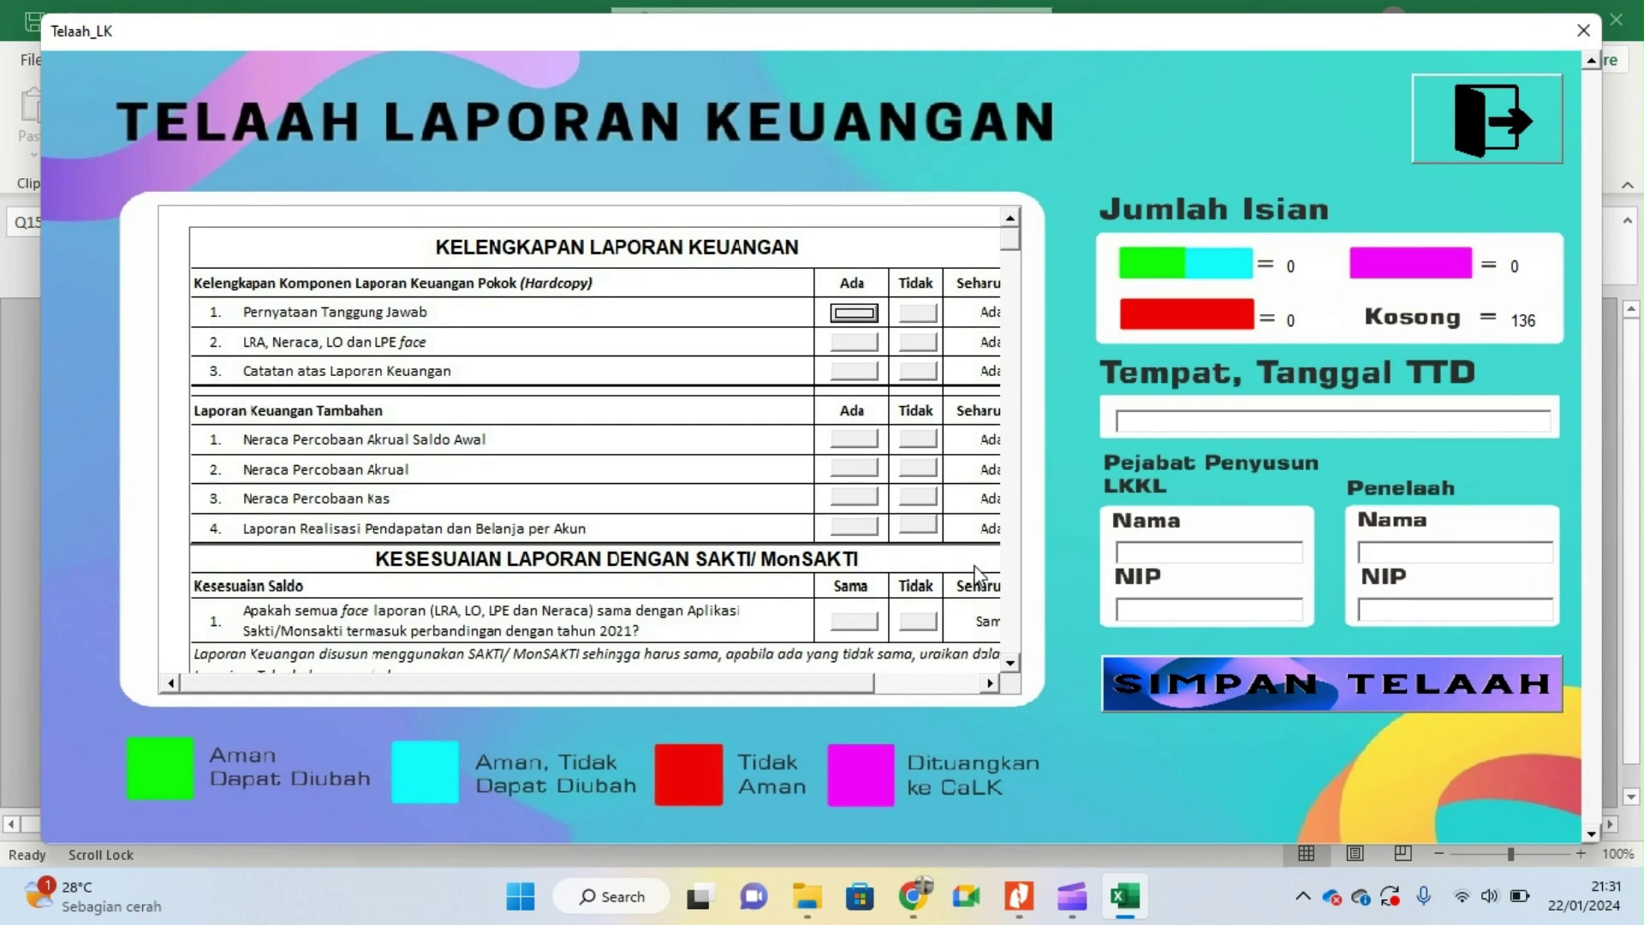
Step: Read steps 2 and 3 of section C in the tutorial PDF about filling in and saving the telaah and generating the ADK
click(1035, 903)
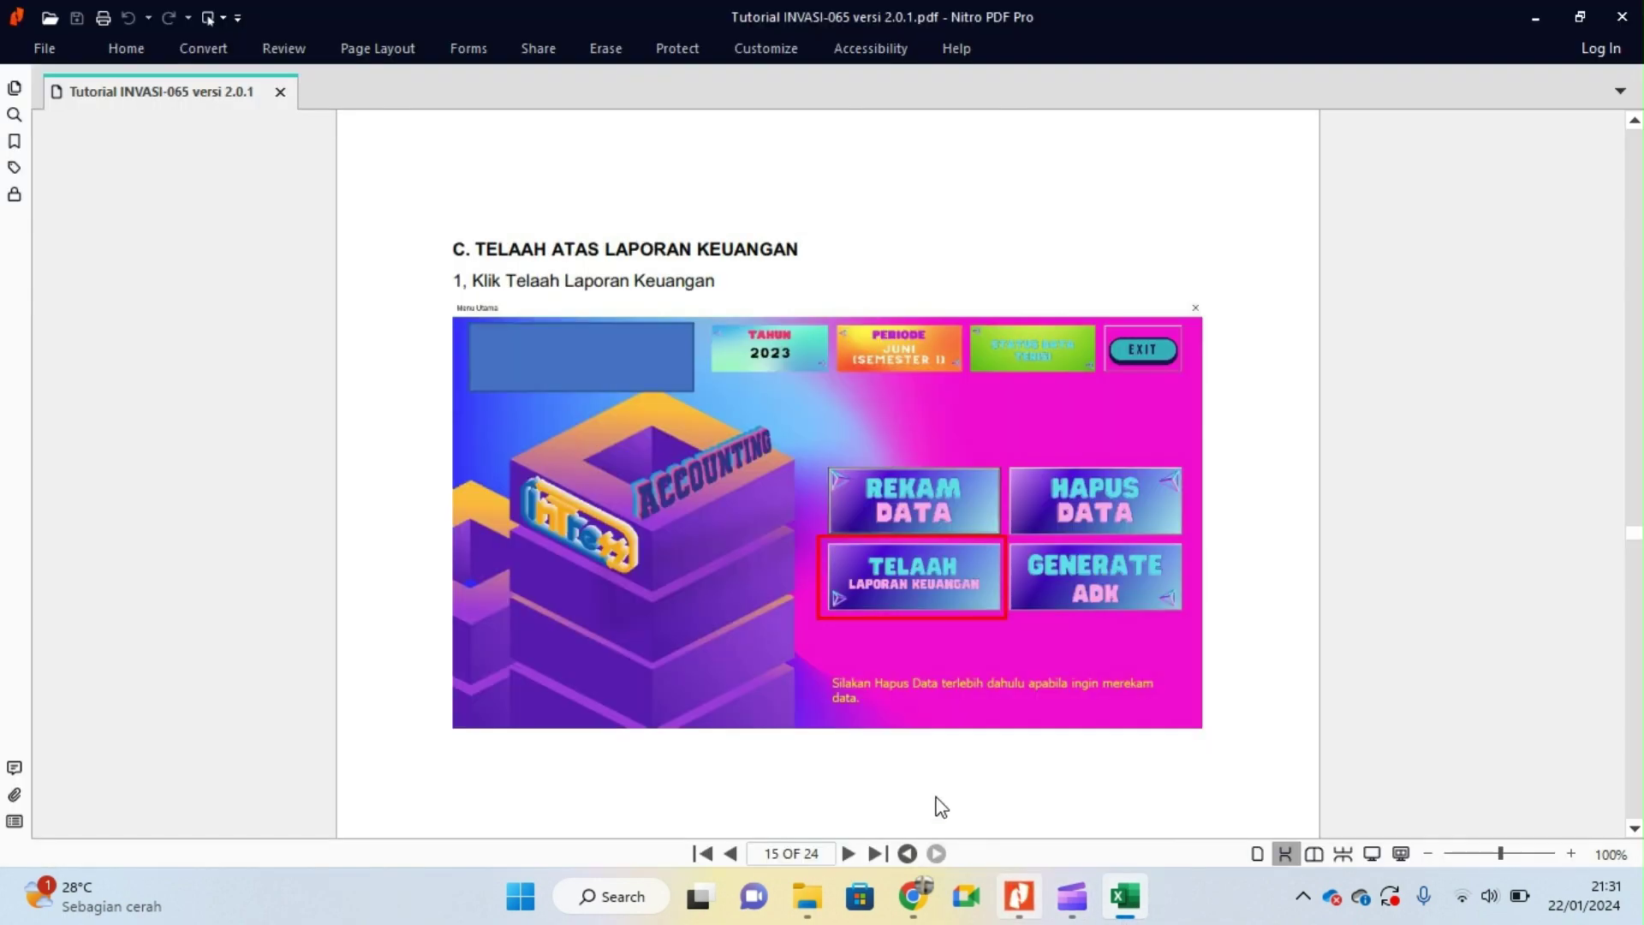
scroll(745, 594, down, 10)
scroll(748, 606, down, 3)
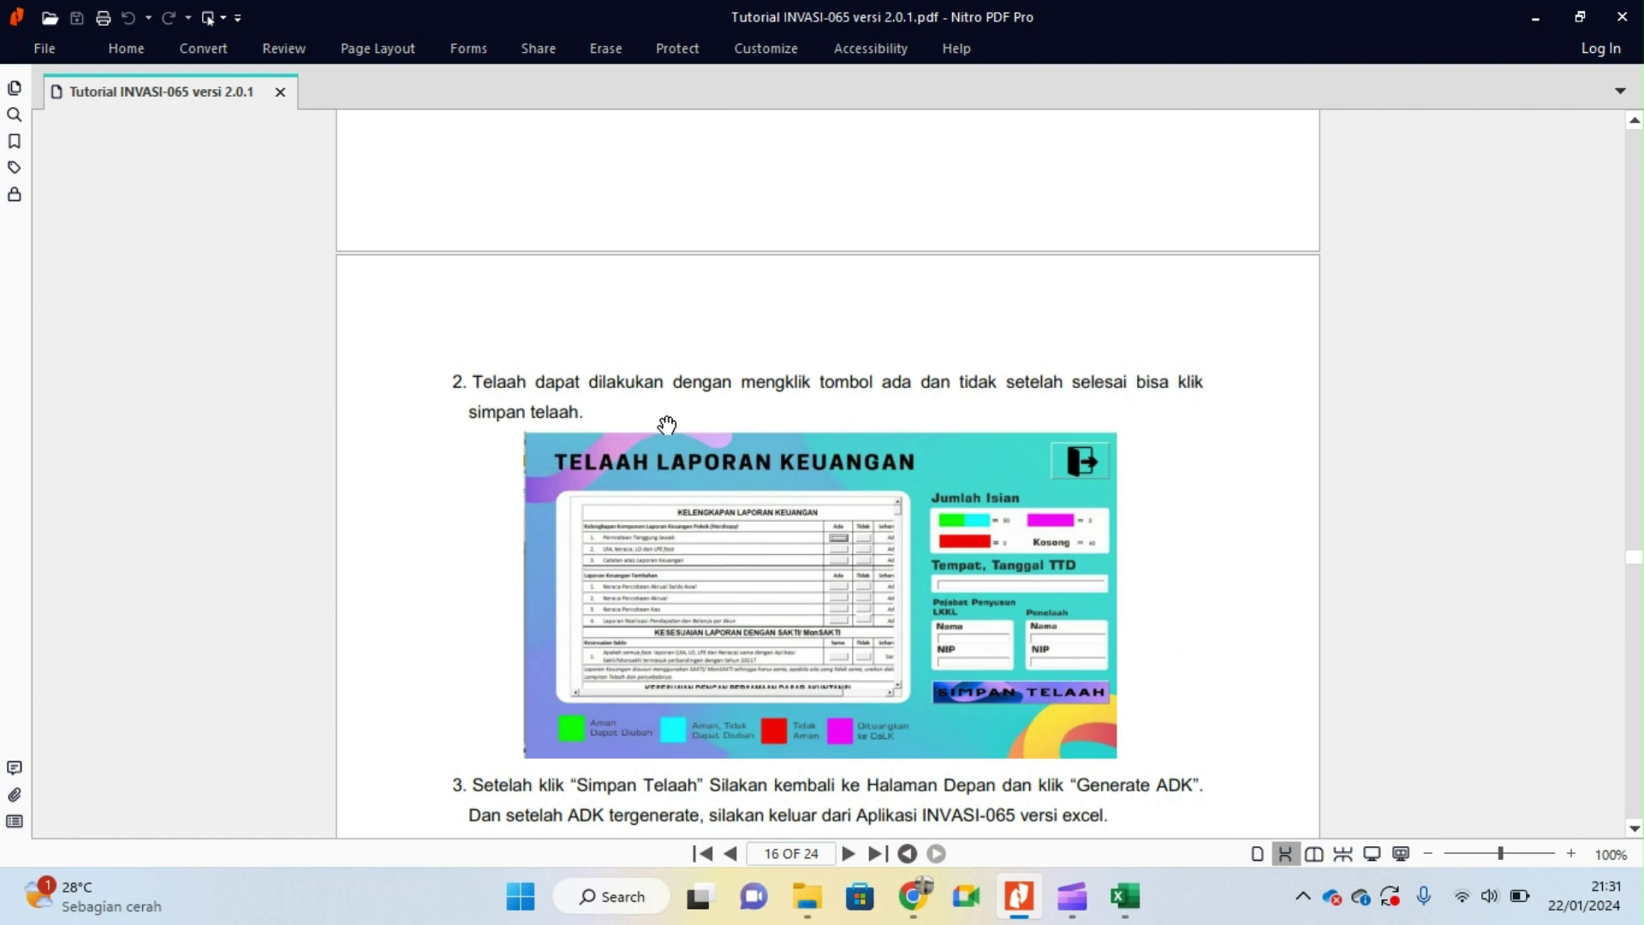
scroll(667, 423, down, 4)
scroll(670, 425, down, 3)
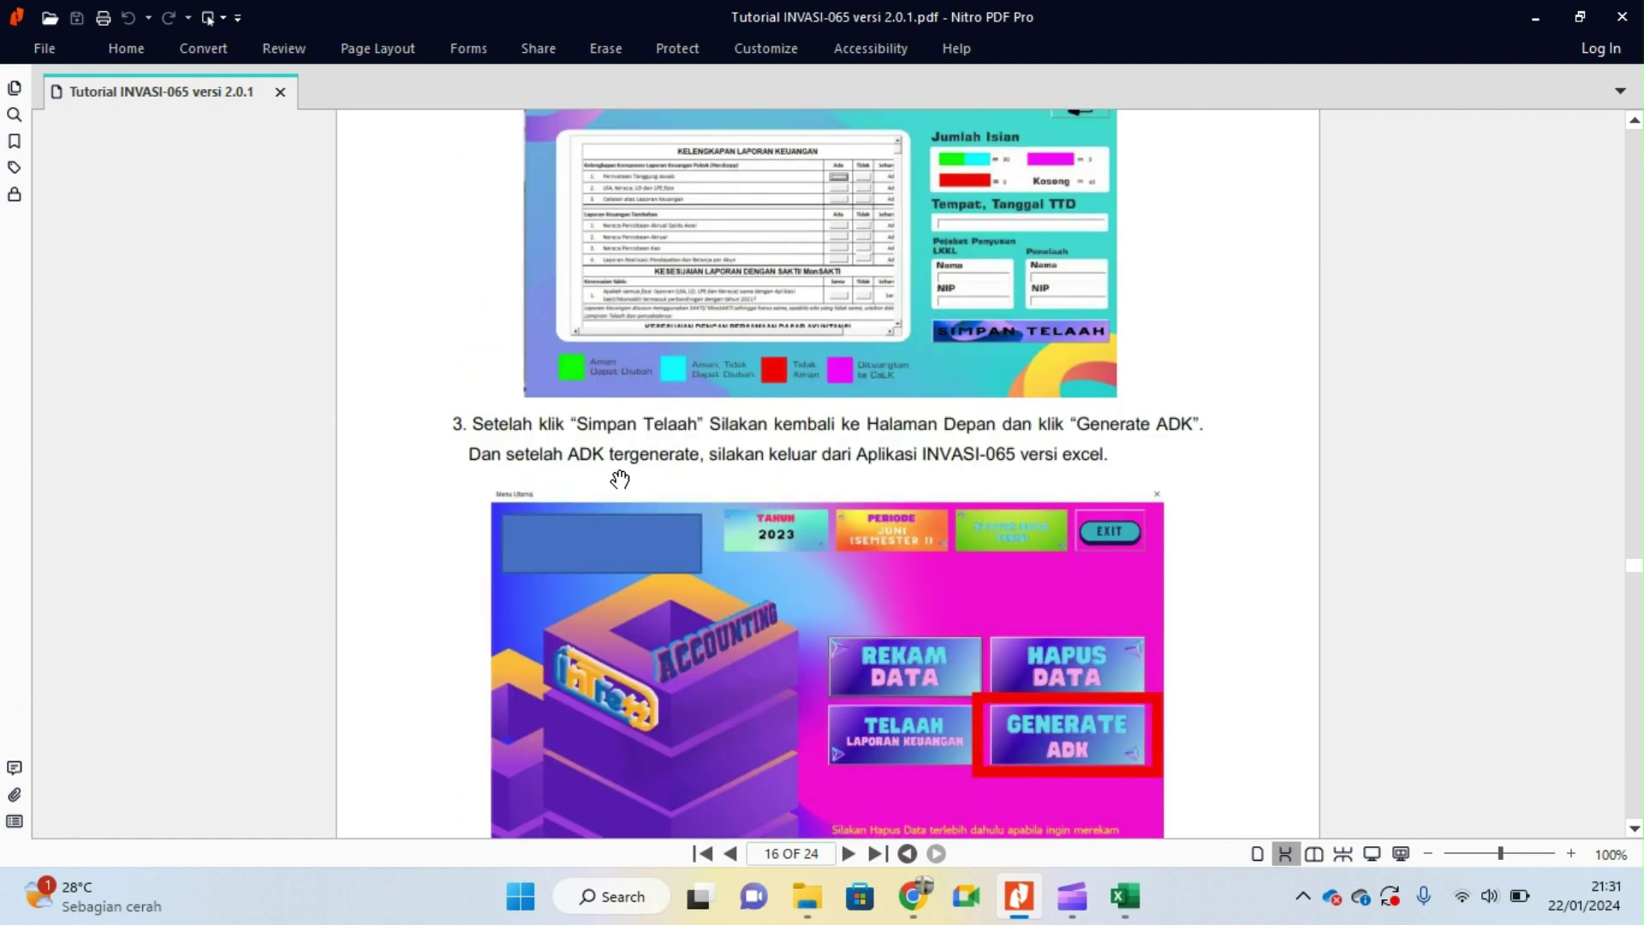
Step: In the INVASI-065 Telaah form, mark Ada for the three main report components and all four Laporan Keuangan Tambahan items
click(1127, 899)
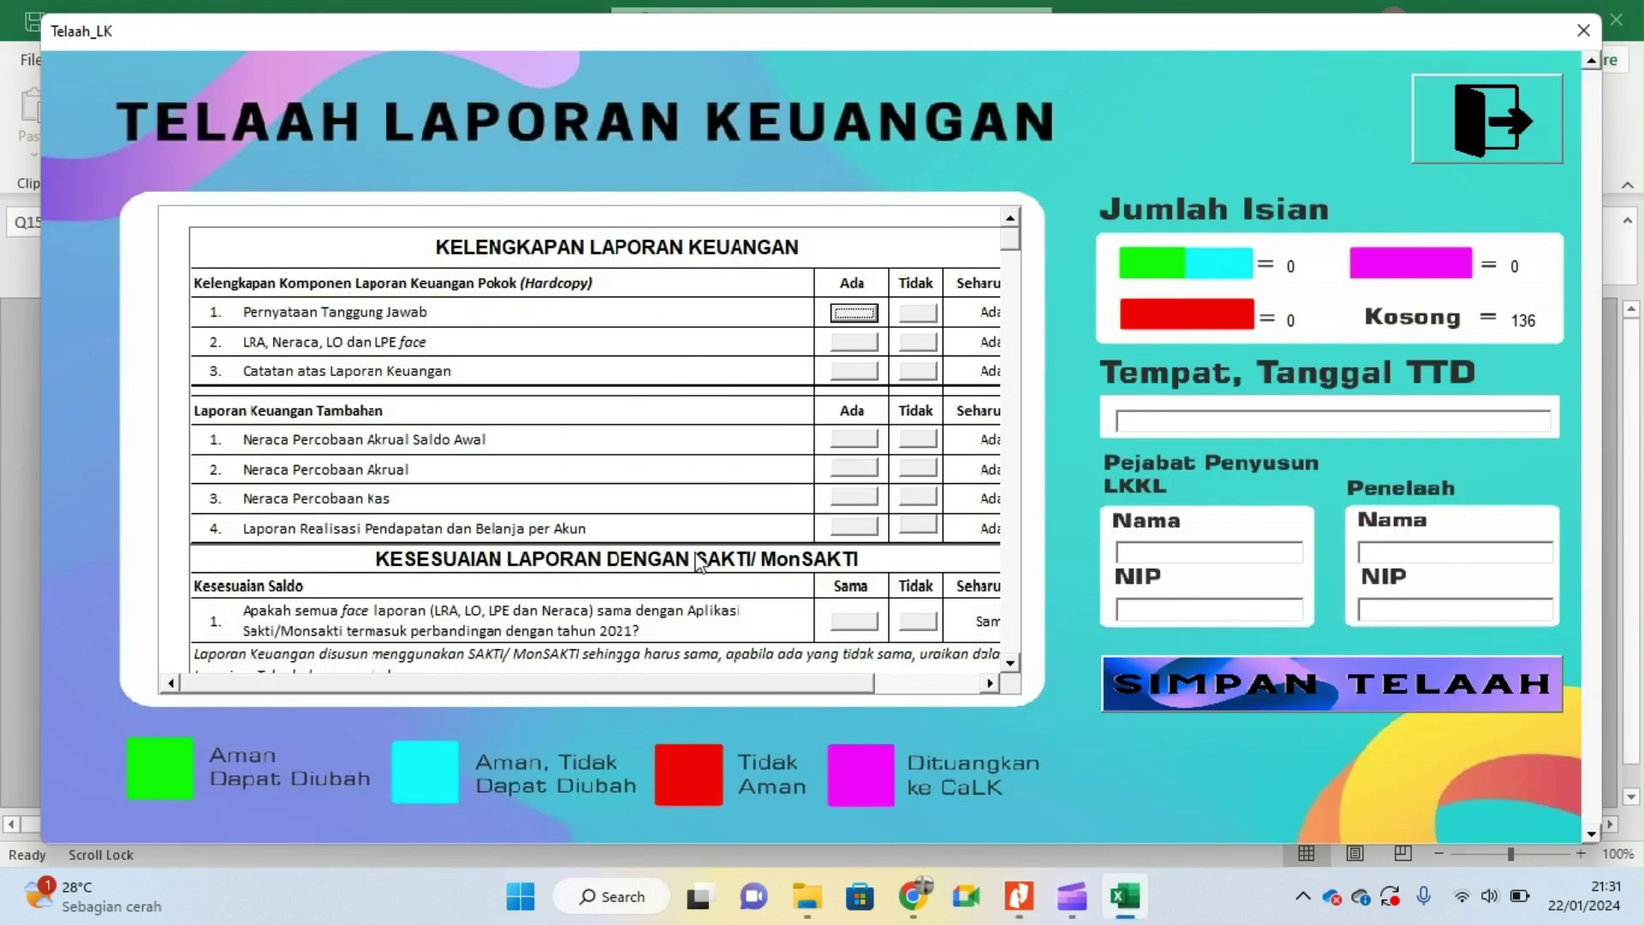
mouse_move(646, 685)
mouse_down()
mouse_move(690, 688)
mouse_move(659, 695)
mouse_up()
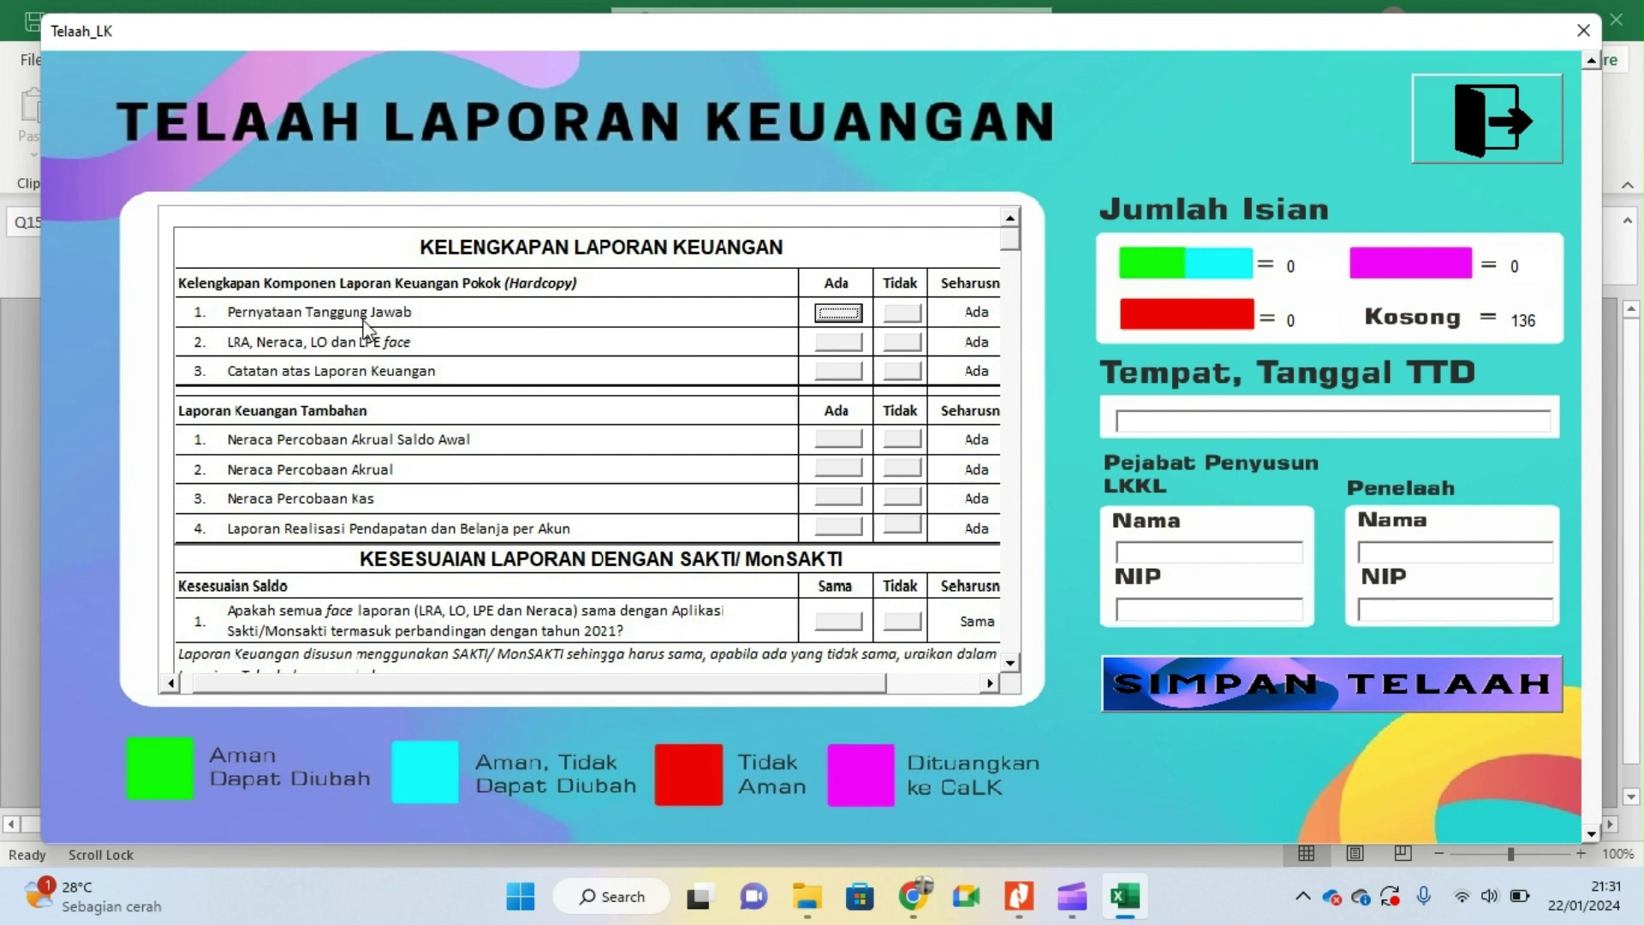
click(837, 314)
click(841, 343)
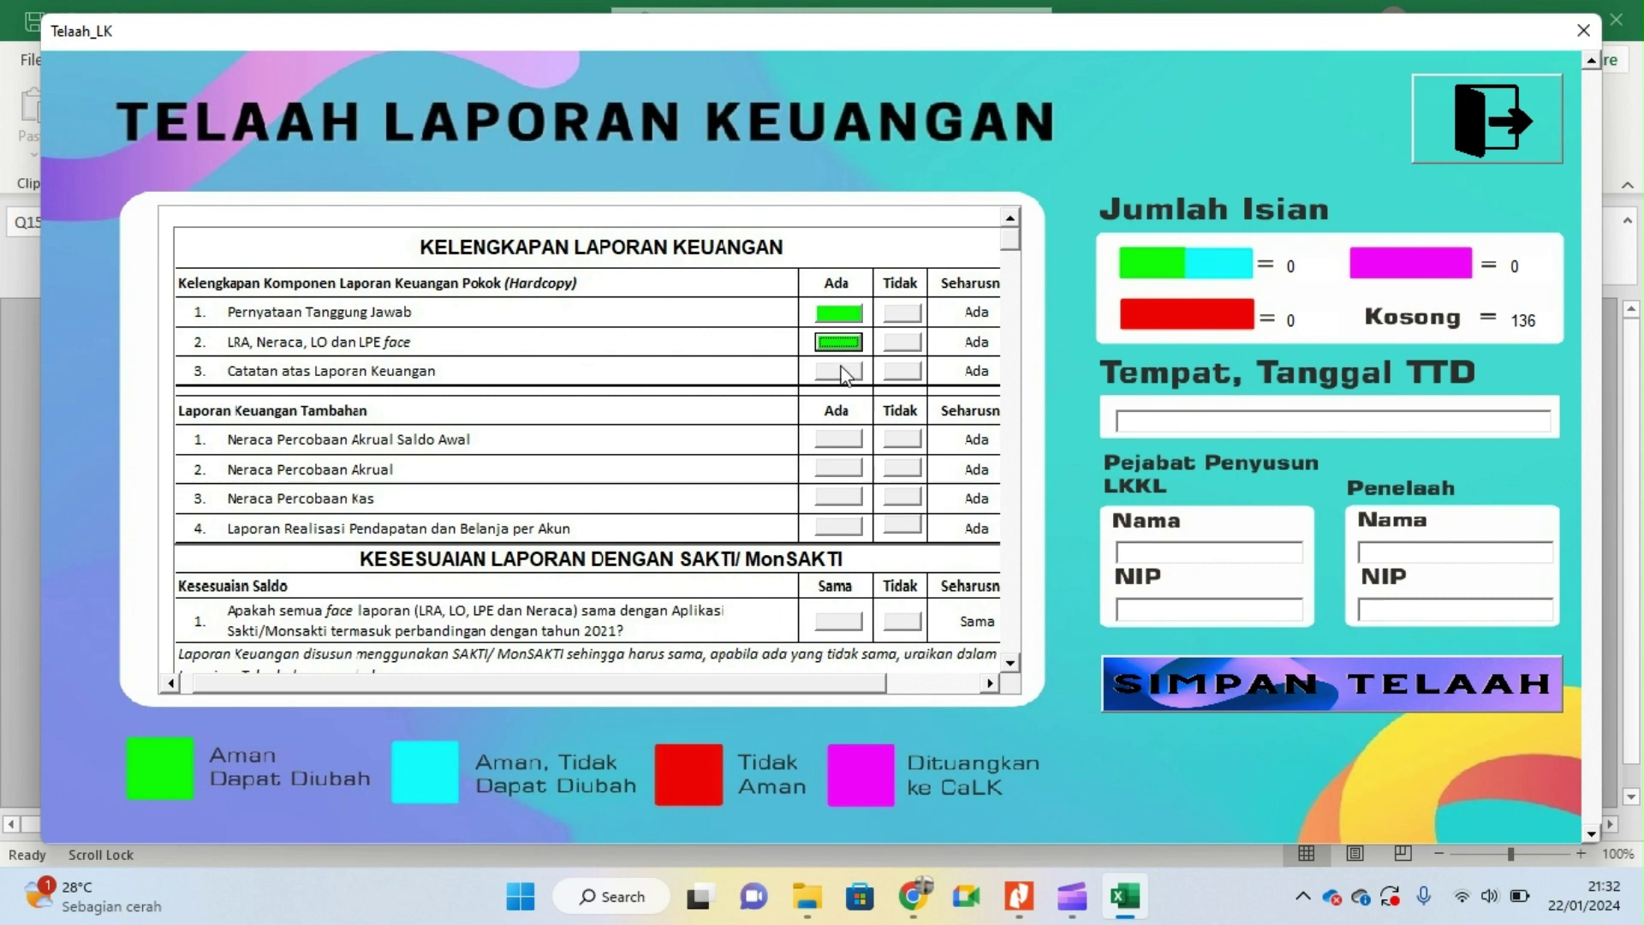
click(842, 371)
click(844, 442)
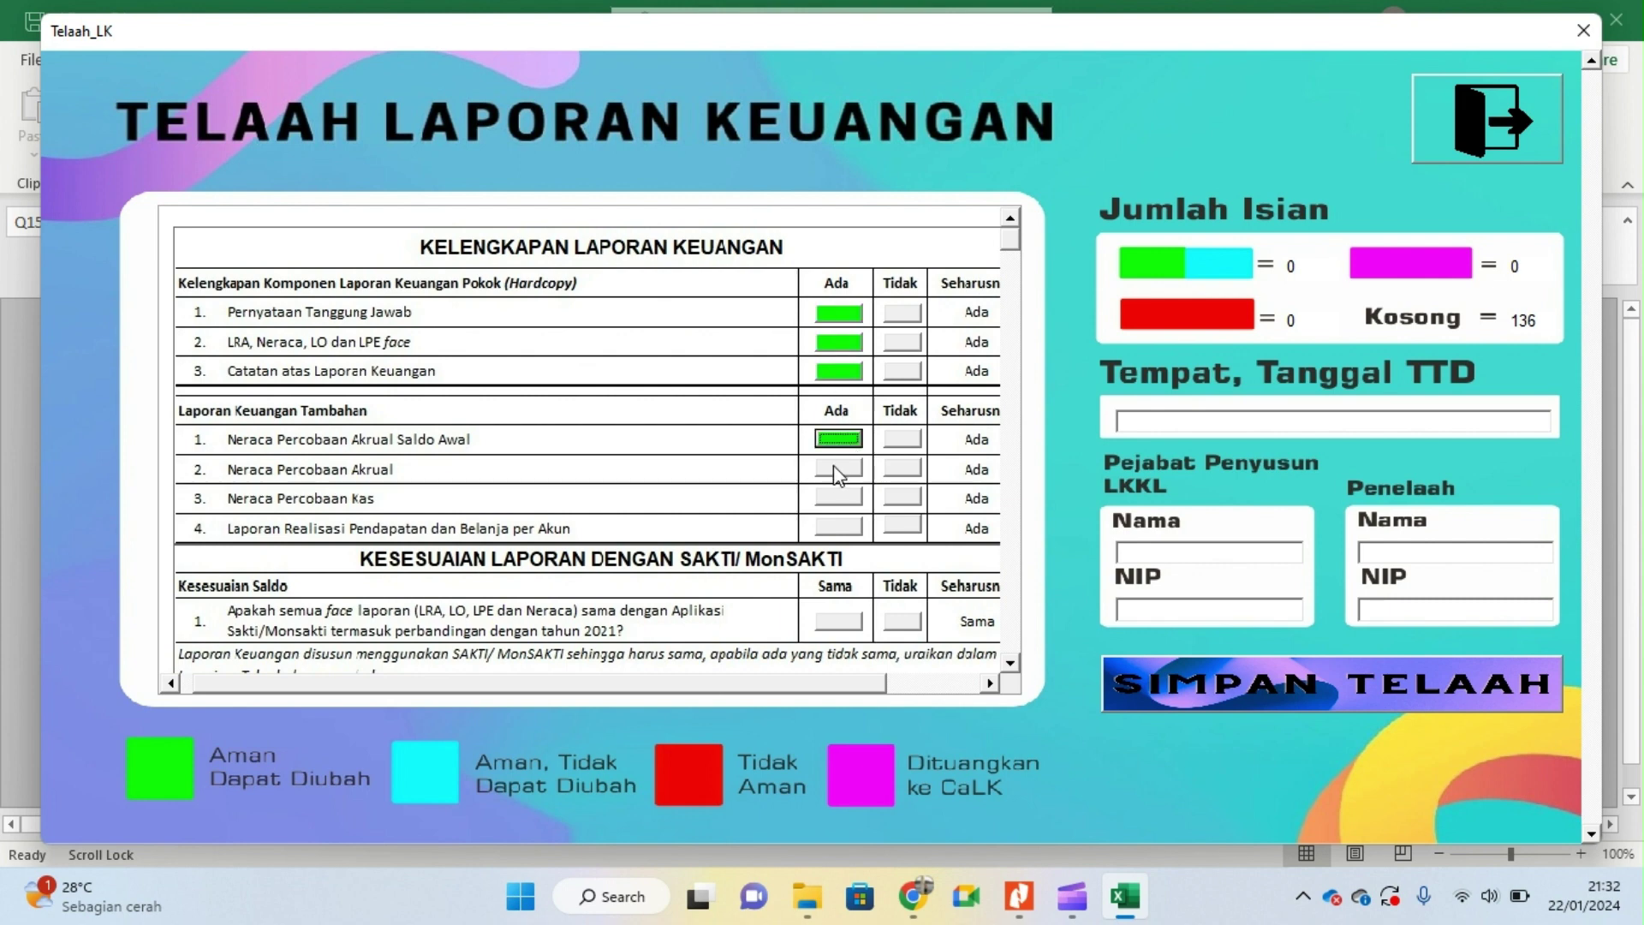
click(838, 470)
click(837, 498)
click(835, 526)
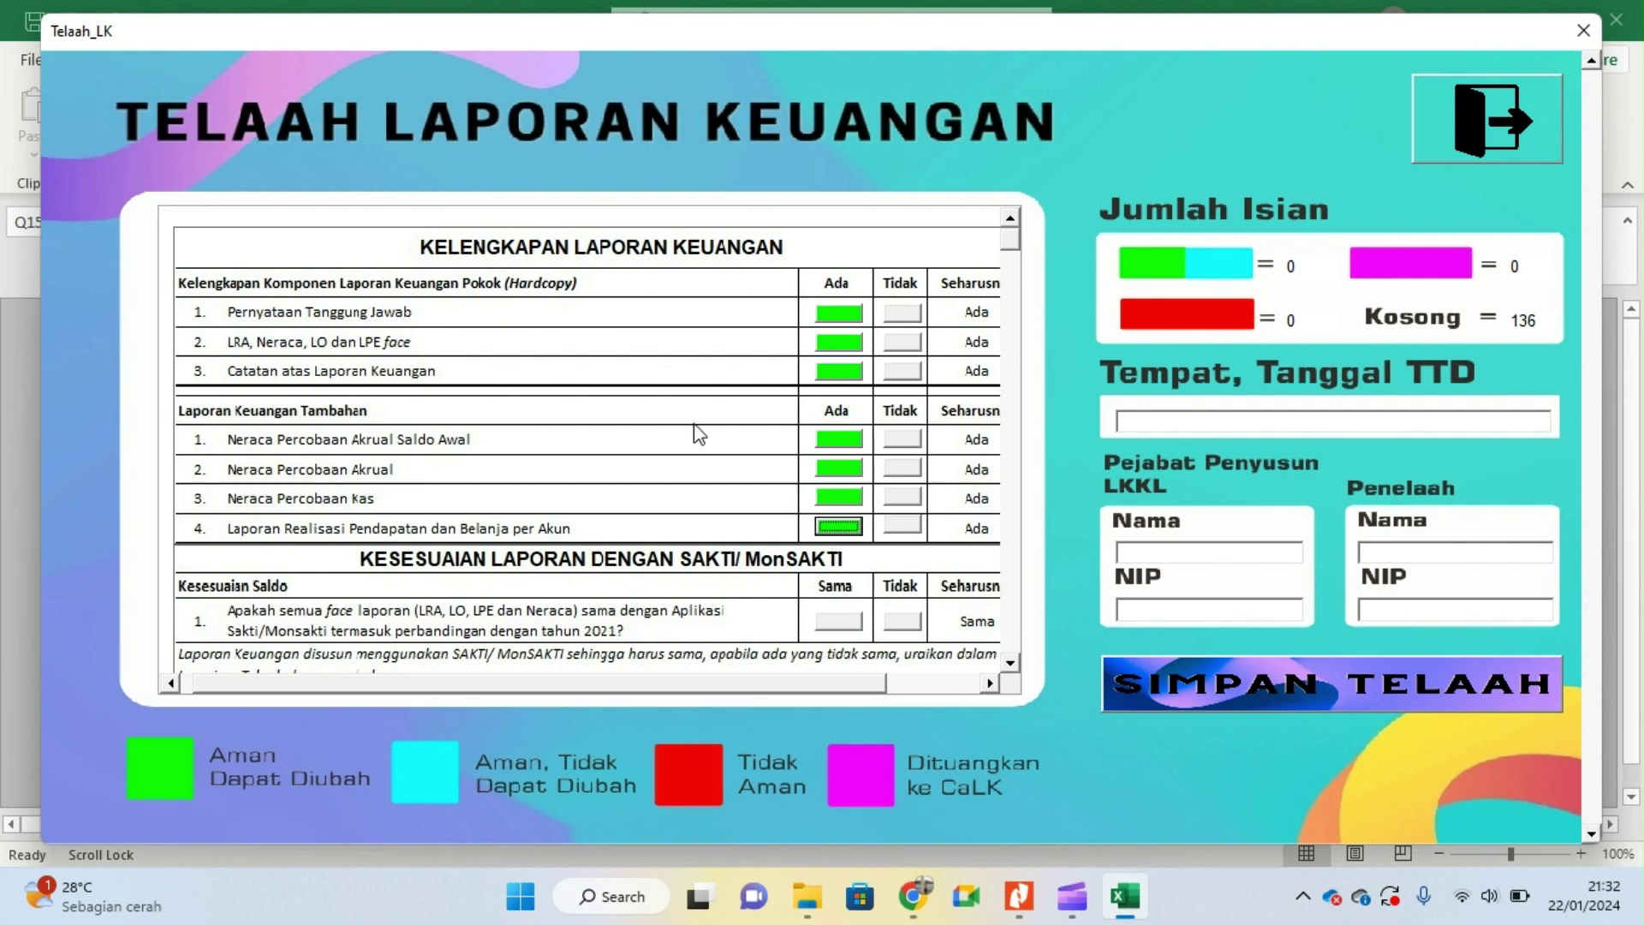
Step: Review step 3 on Generate ADK, the note on recording other satkers, and the start of section D in the tutorial PDF
click(1016, 899)
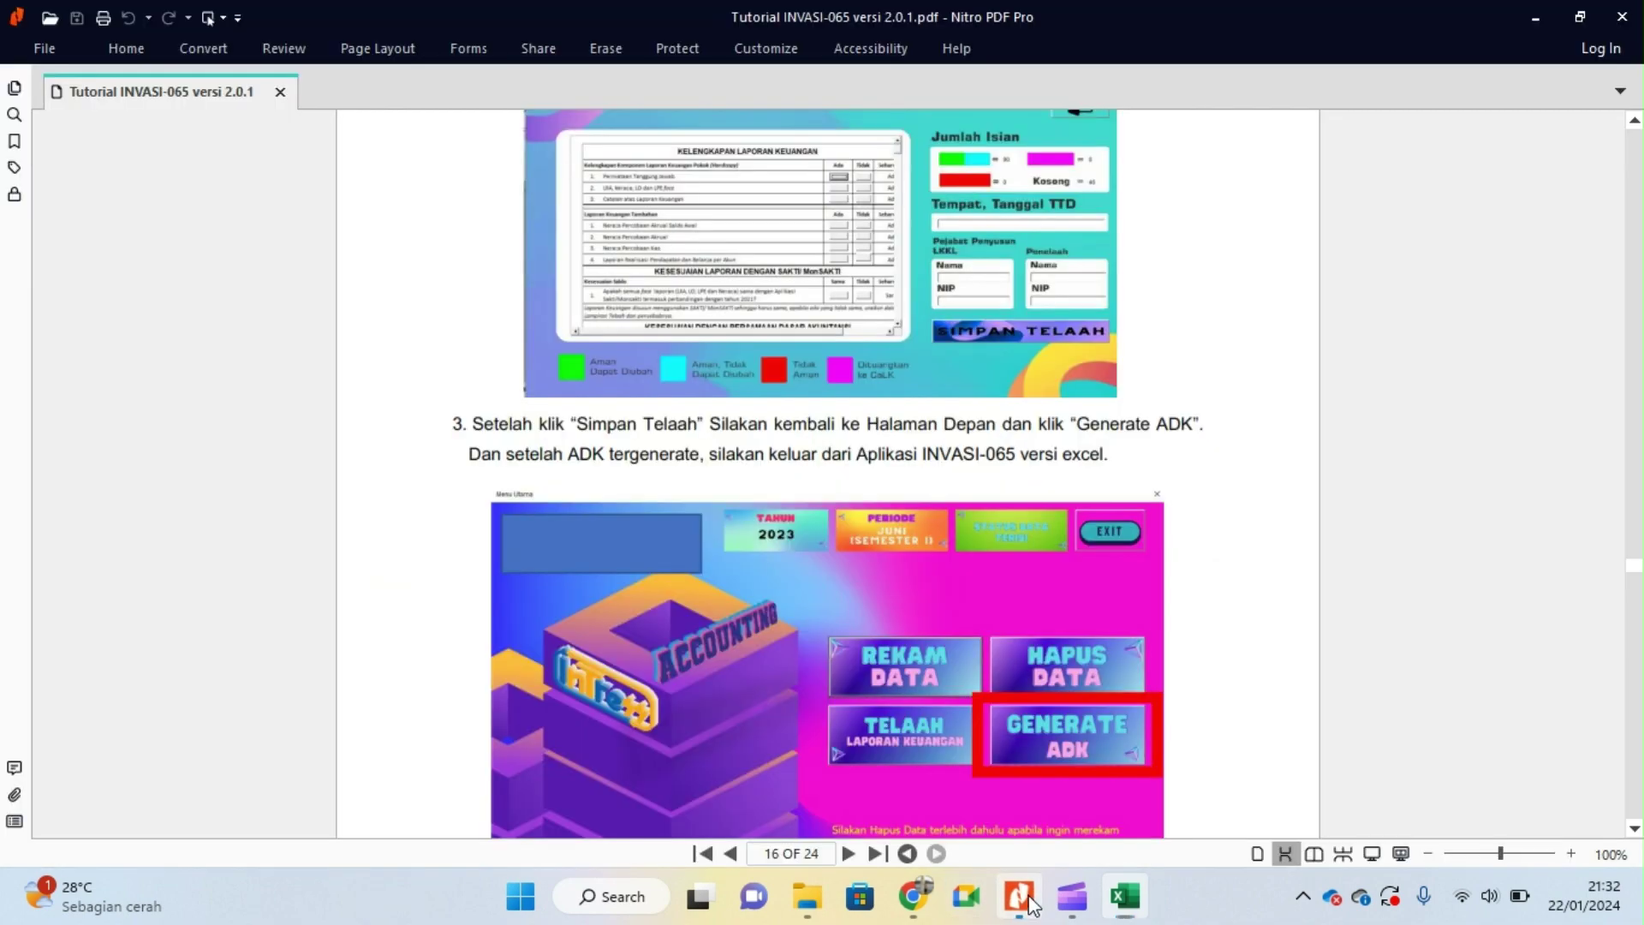
scroll(654, 454, down, 4)
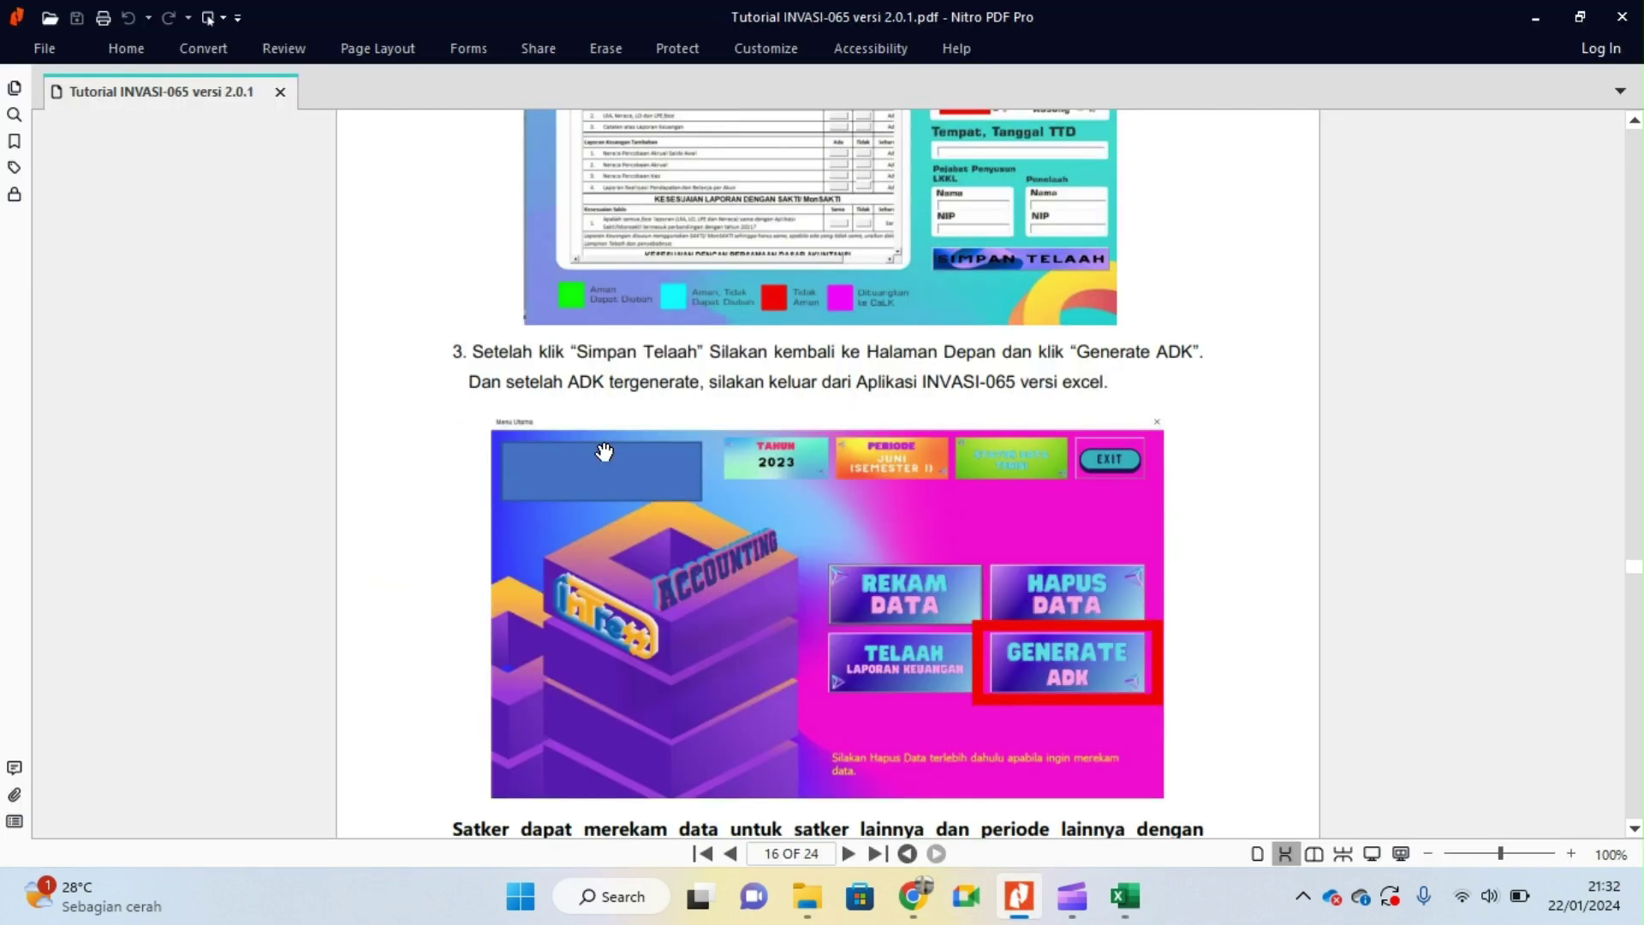
scroll(603, 451, down, 1)
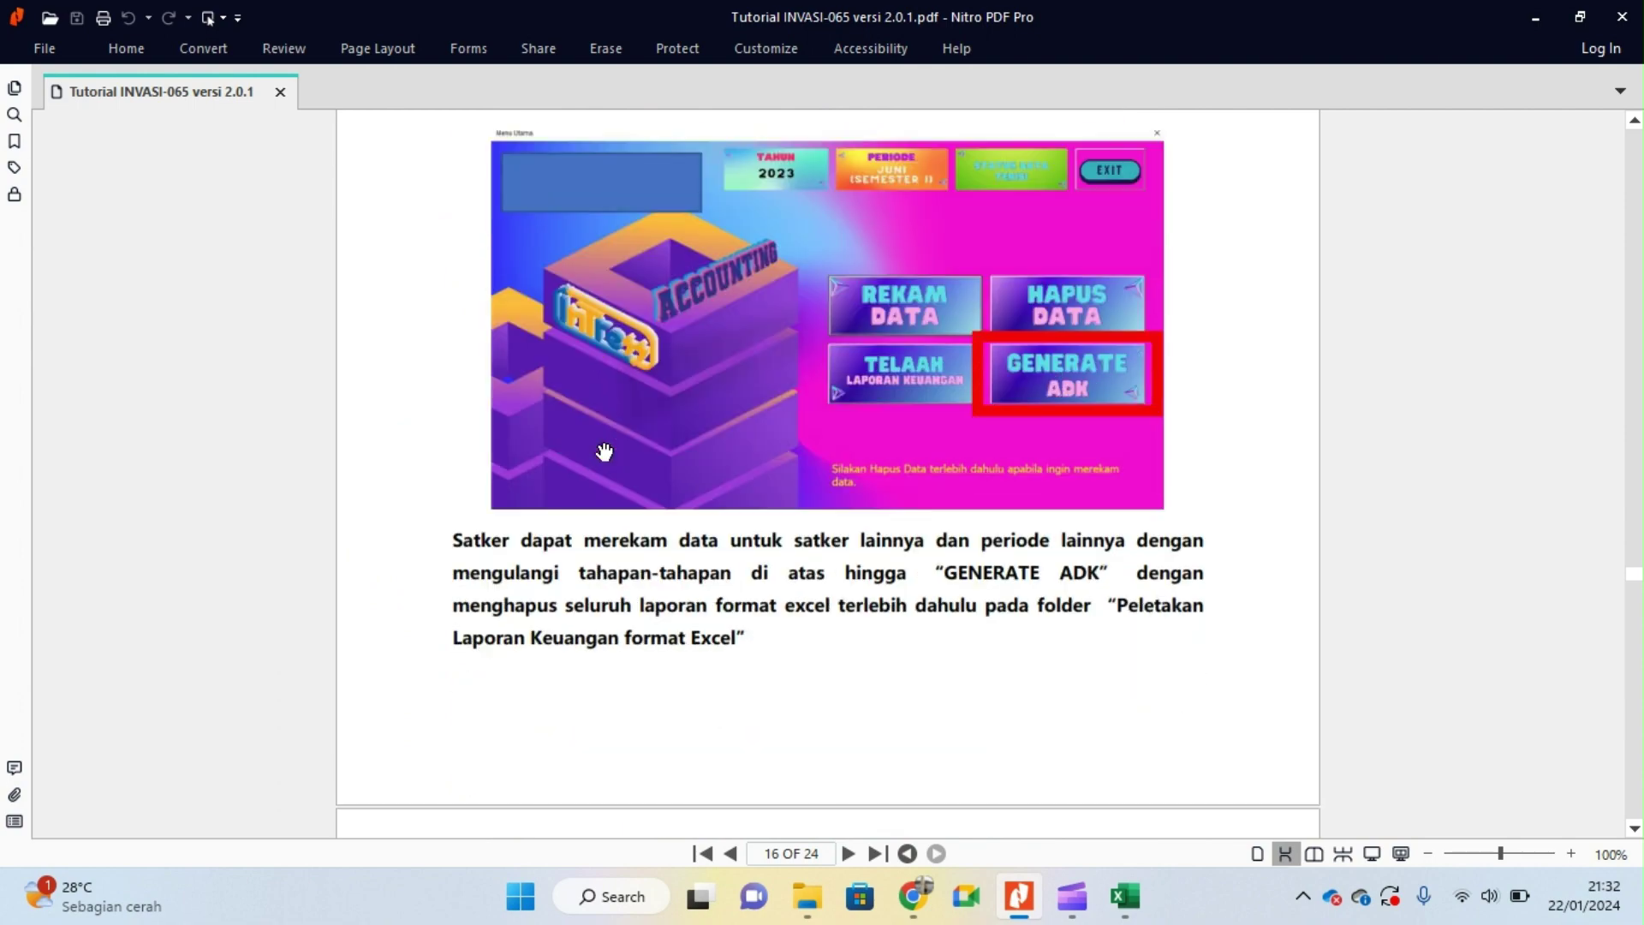
scroll(599, 567, up, 4)
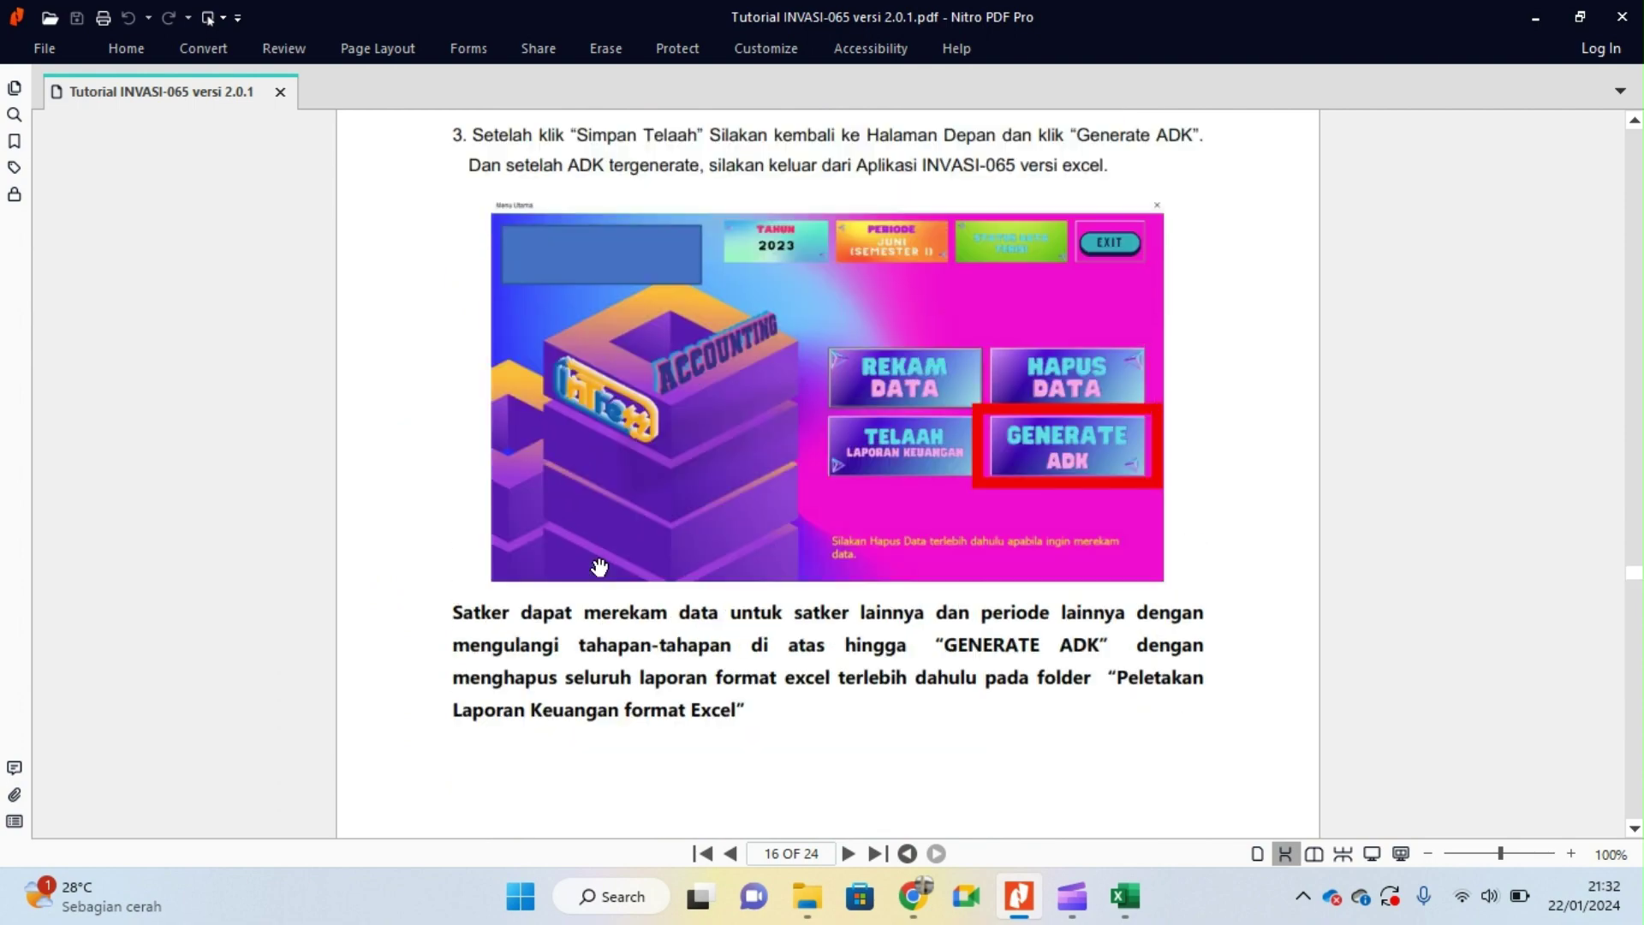
scroll(599, 566, down, 11)
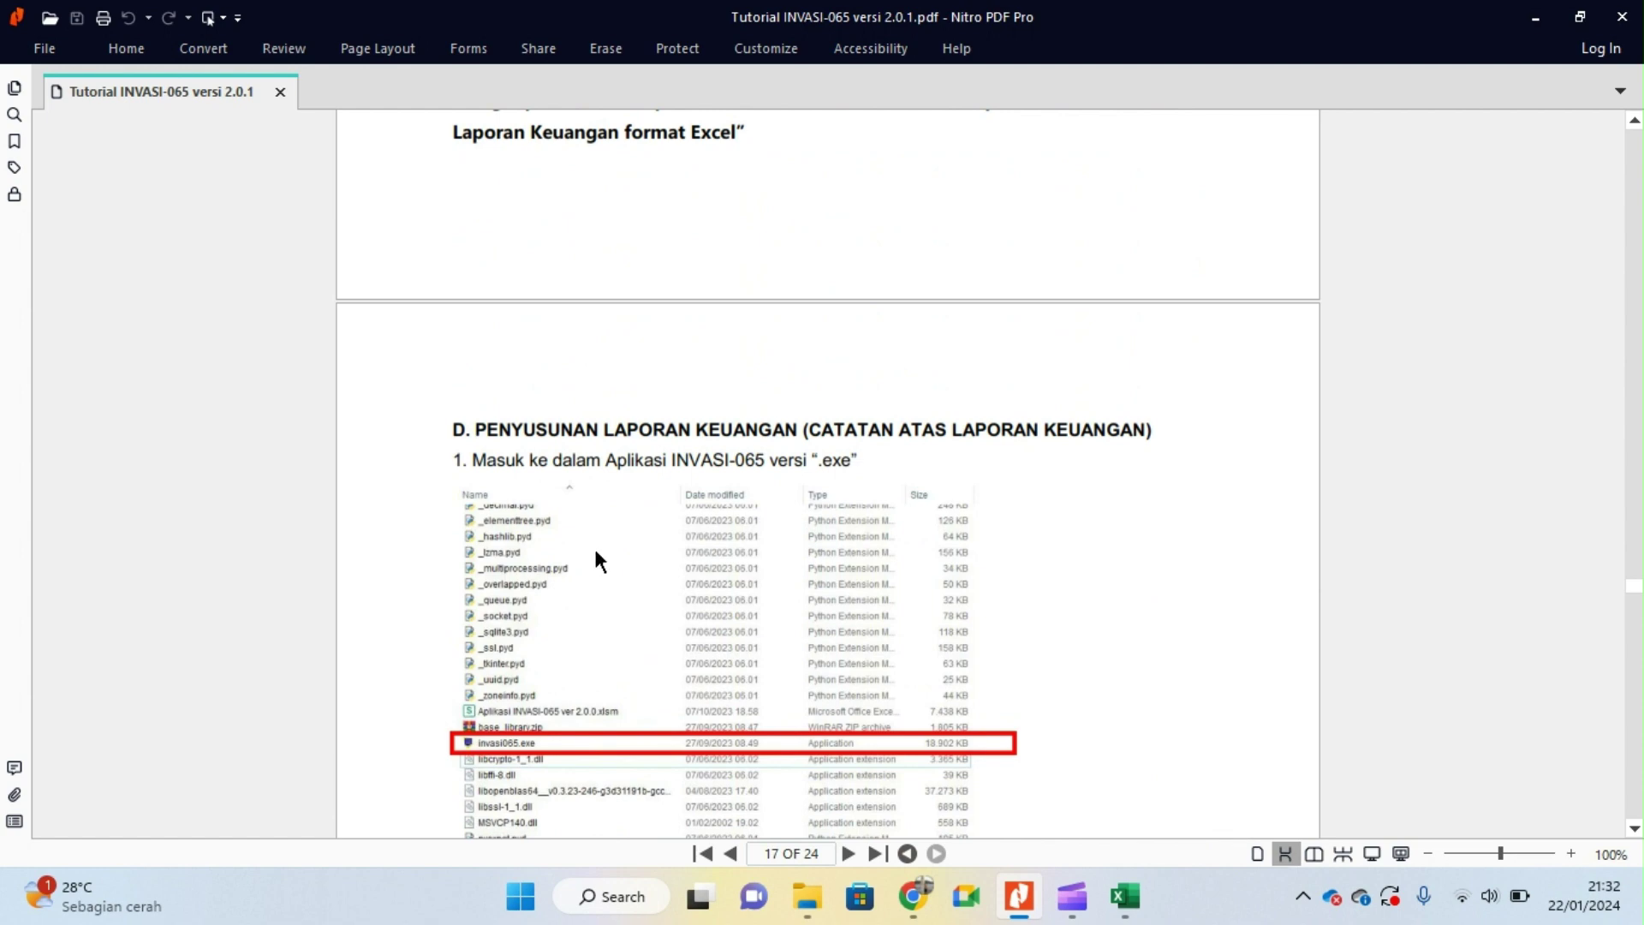
scroll(595, 551, up, 9)
scroll(596, 561, up, 2)
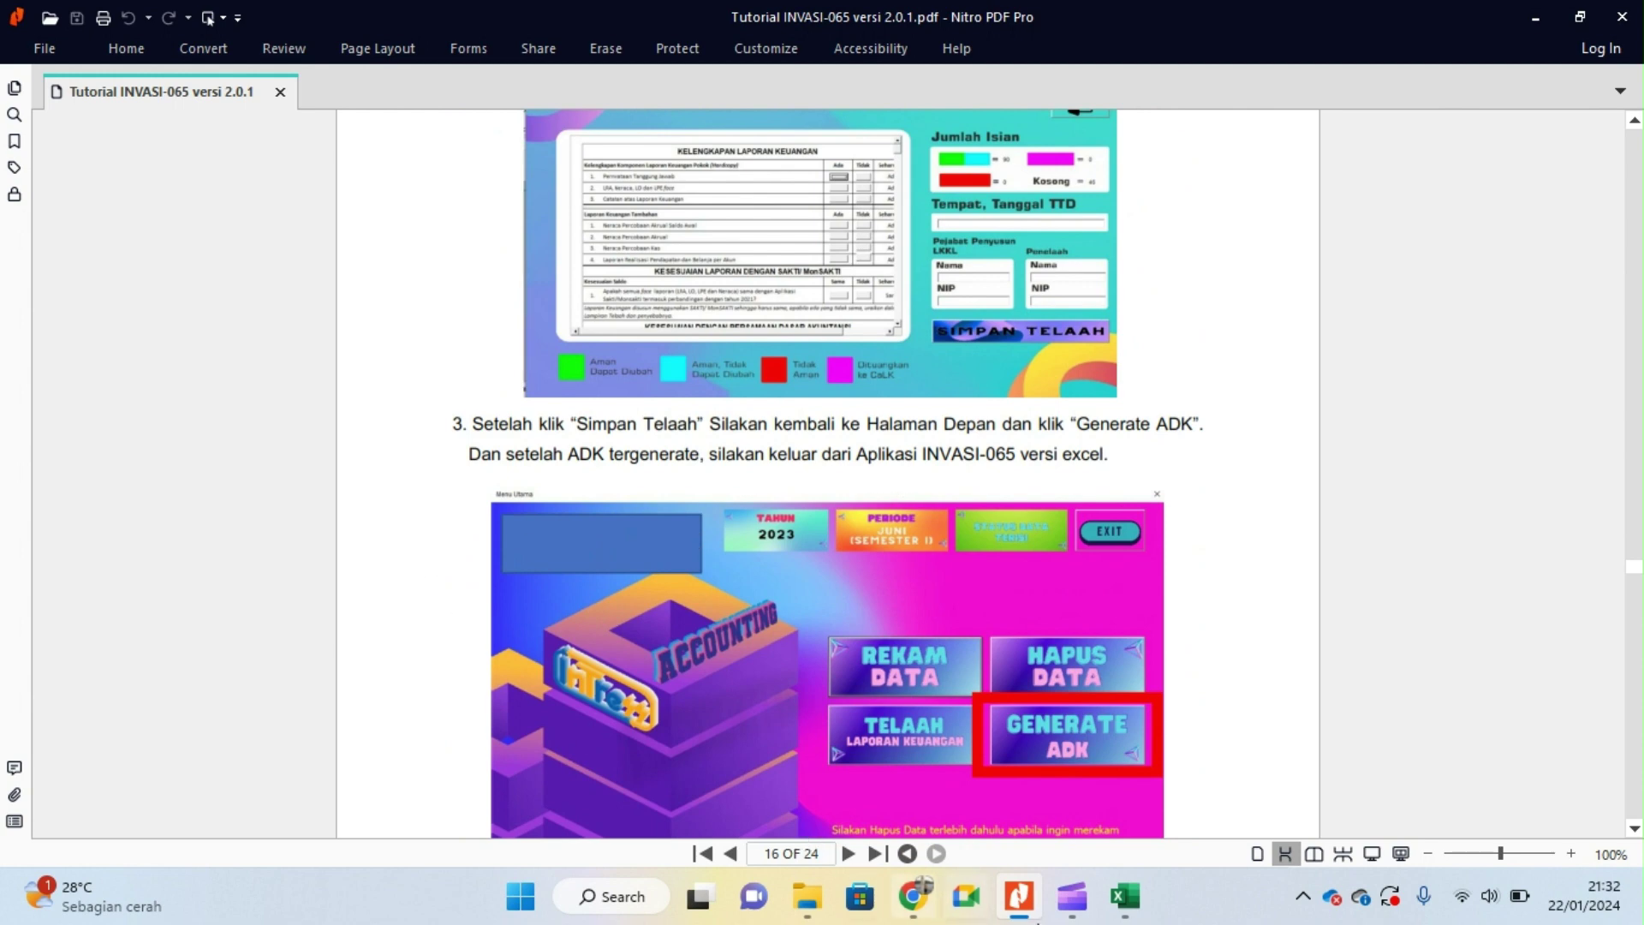
Step: In the INVASI-065 Telaah form, mark Sama for the three Persamaan Dasar Akuntansi items and Tidak for the first three MonSAKTI To Do List items
click(1125, 897)
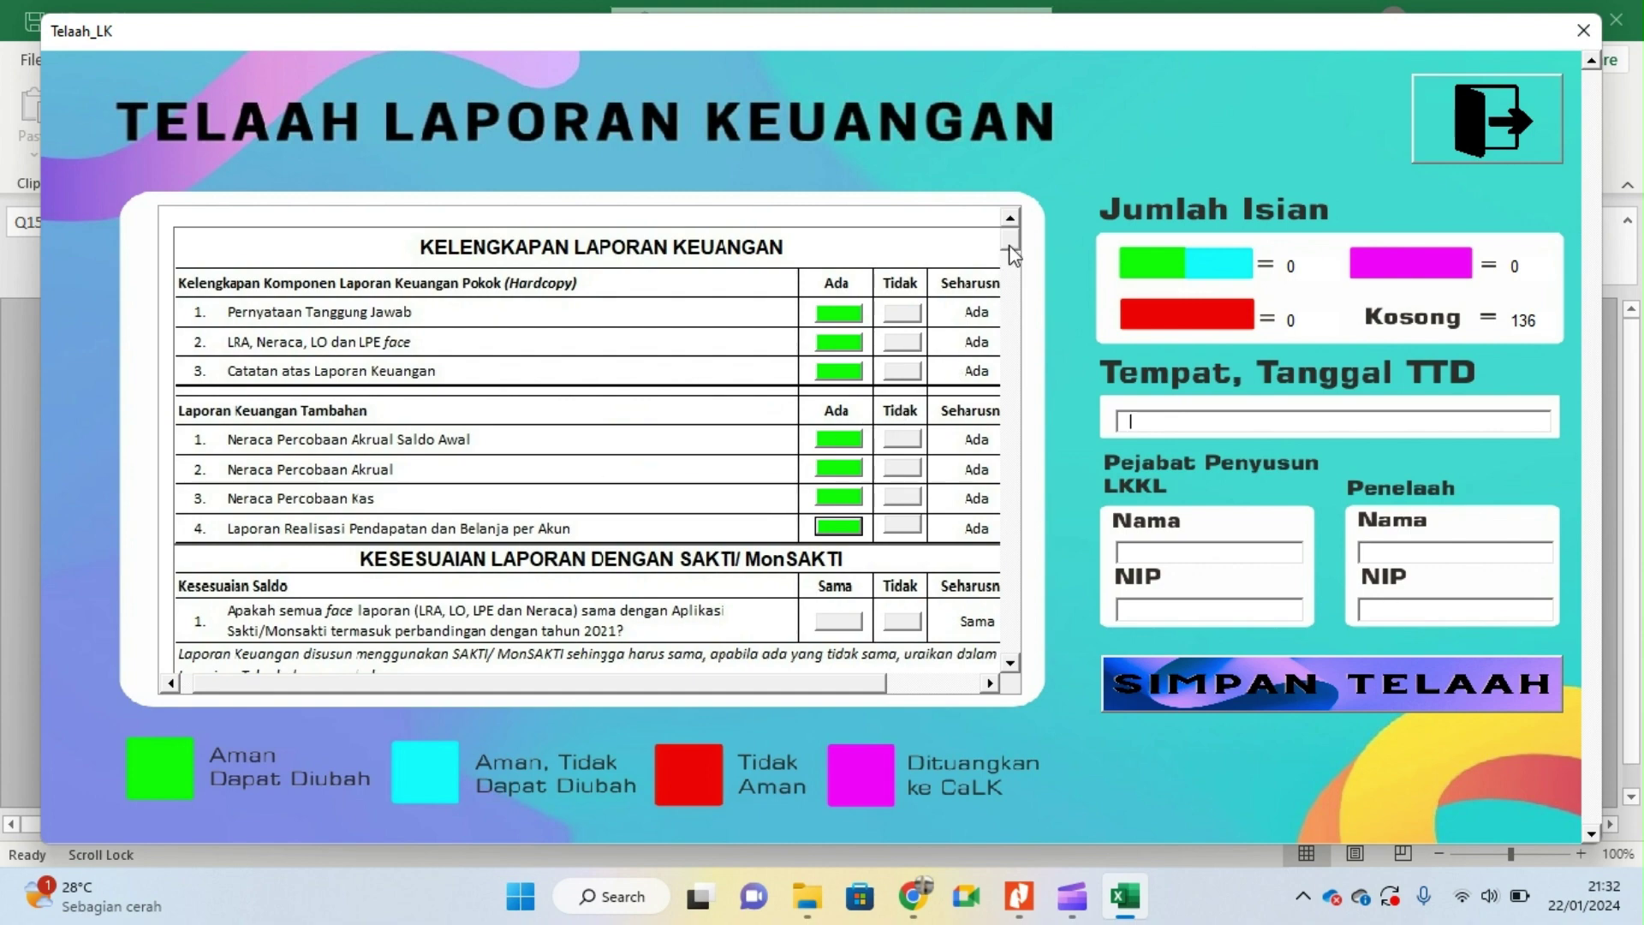
mouse_move(1011, 242)
mouse_down()
mouse_move(1019, 297)
mouse_move(1019, 240)
mouse_up()
drag(1011, 242, 1015, 272)
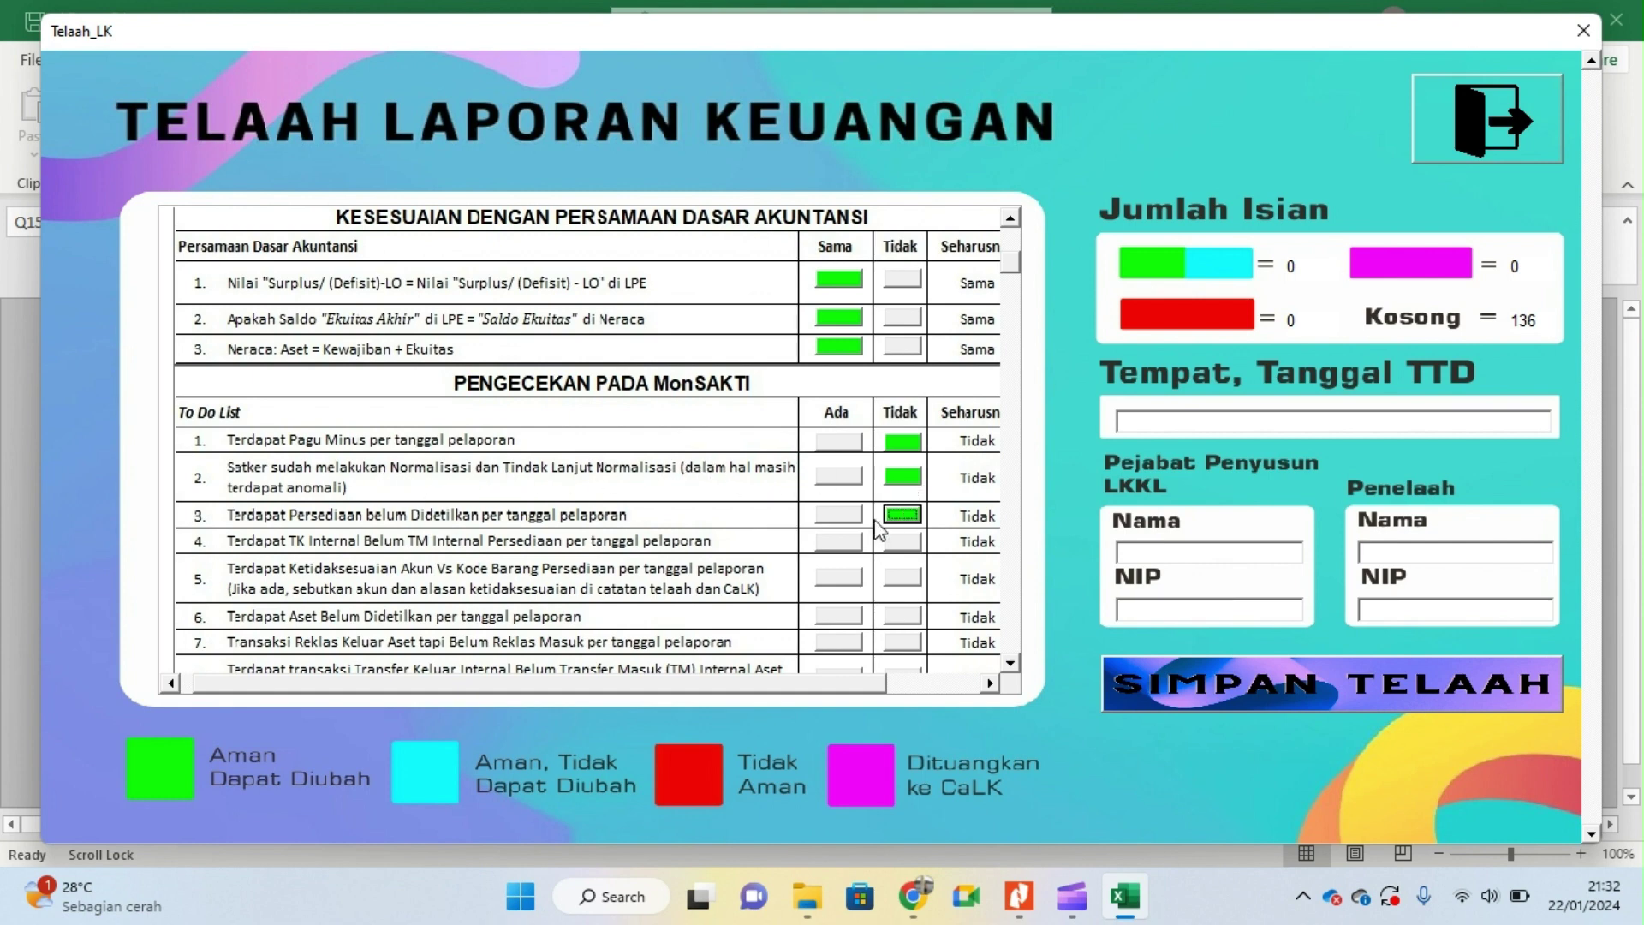
click(841, 516)
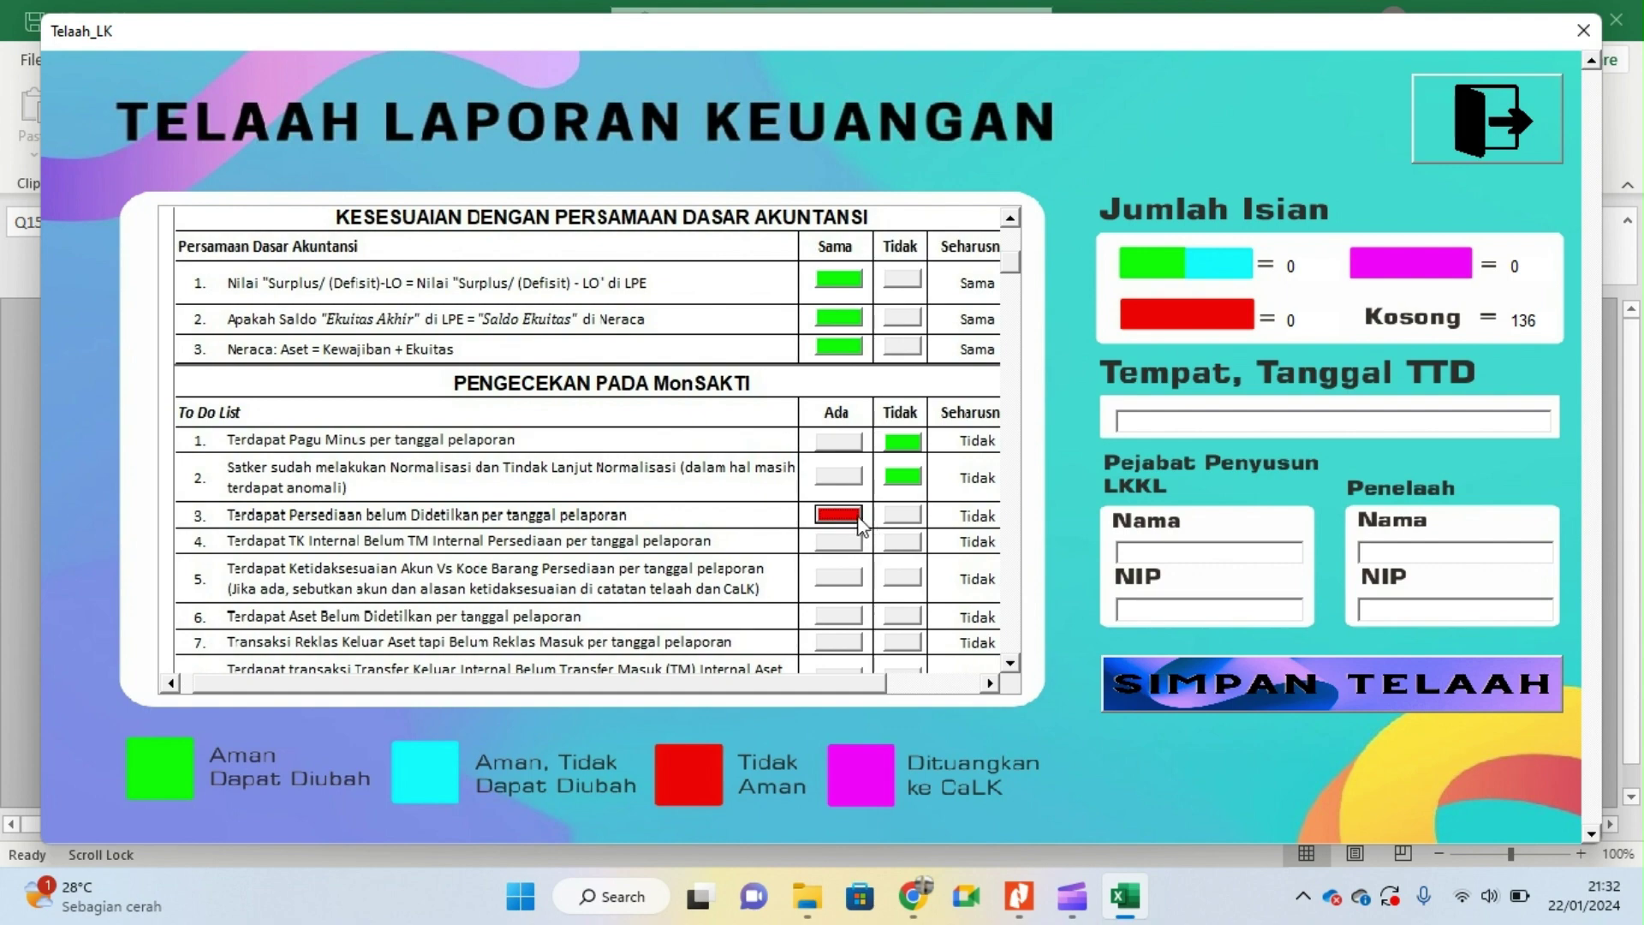
click(904, 517)
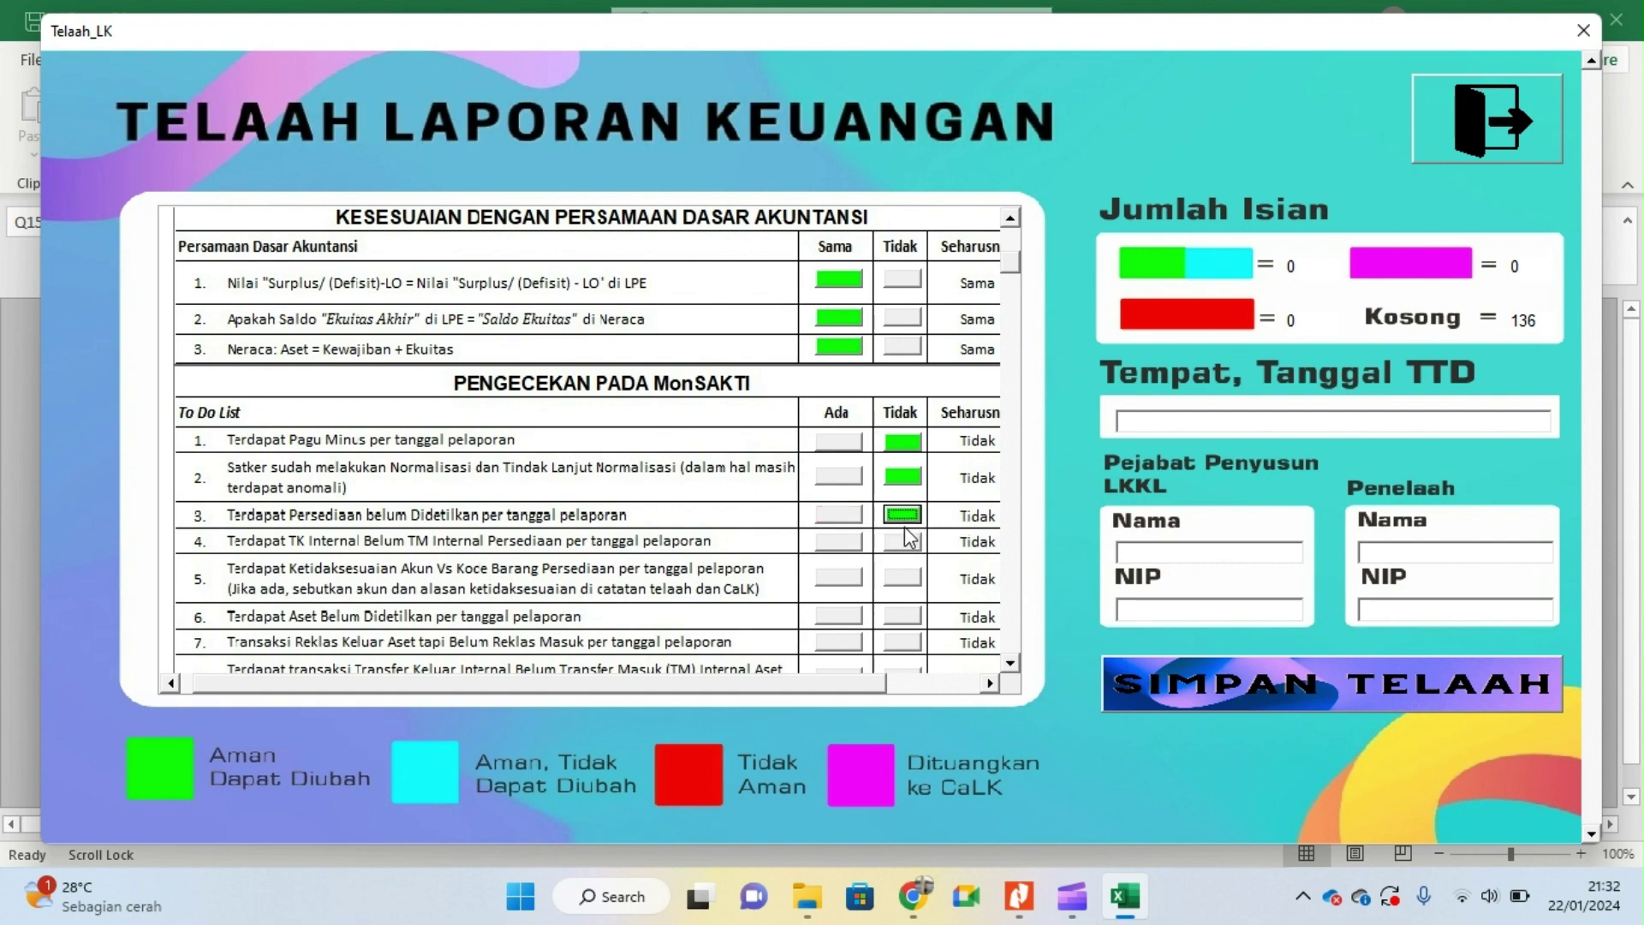